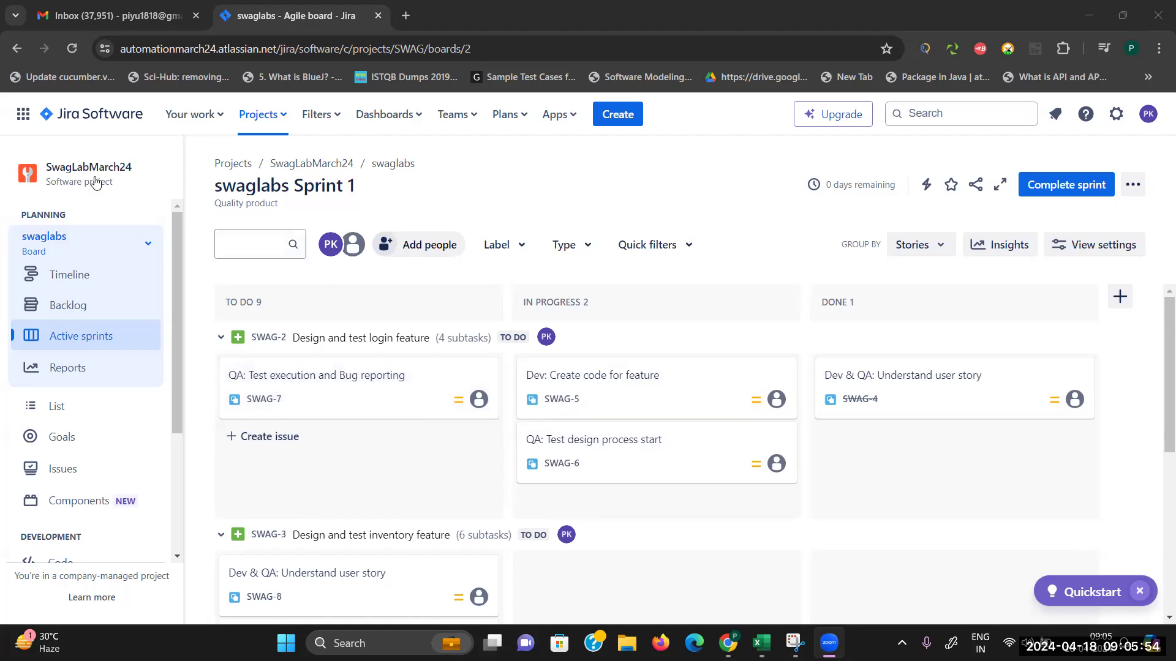
Step: Check the sprint backlog, then move SWAG-8 through In Progress into Done
click(67, 306)
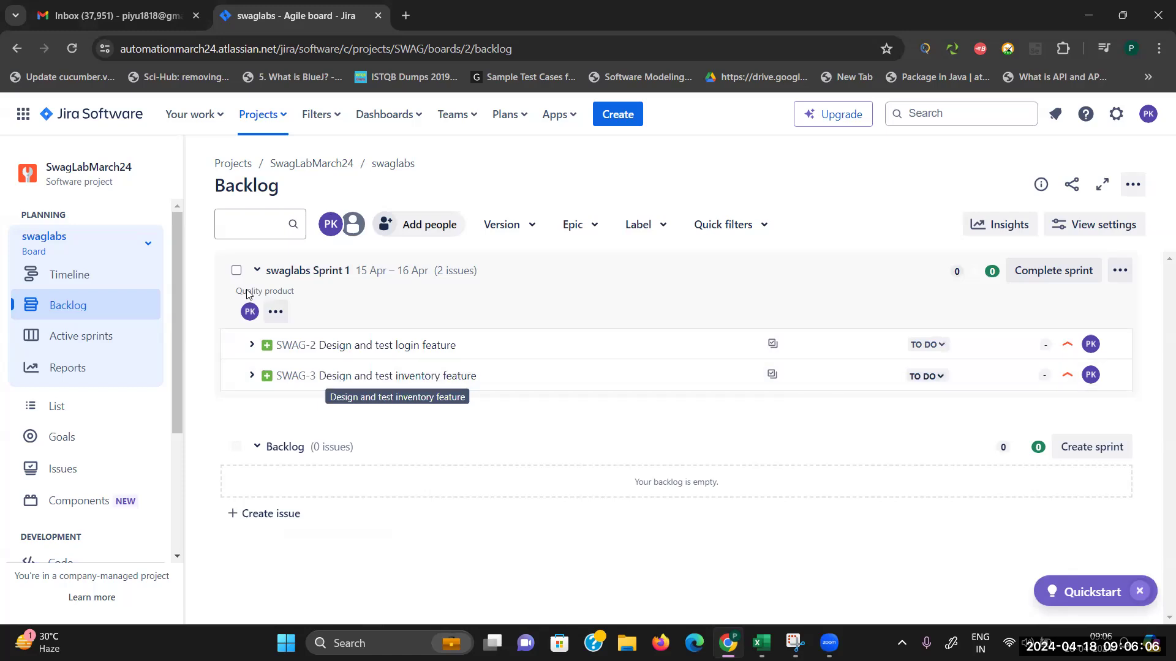
click(96, 346)
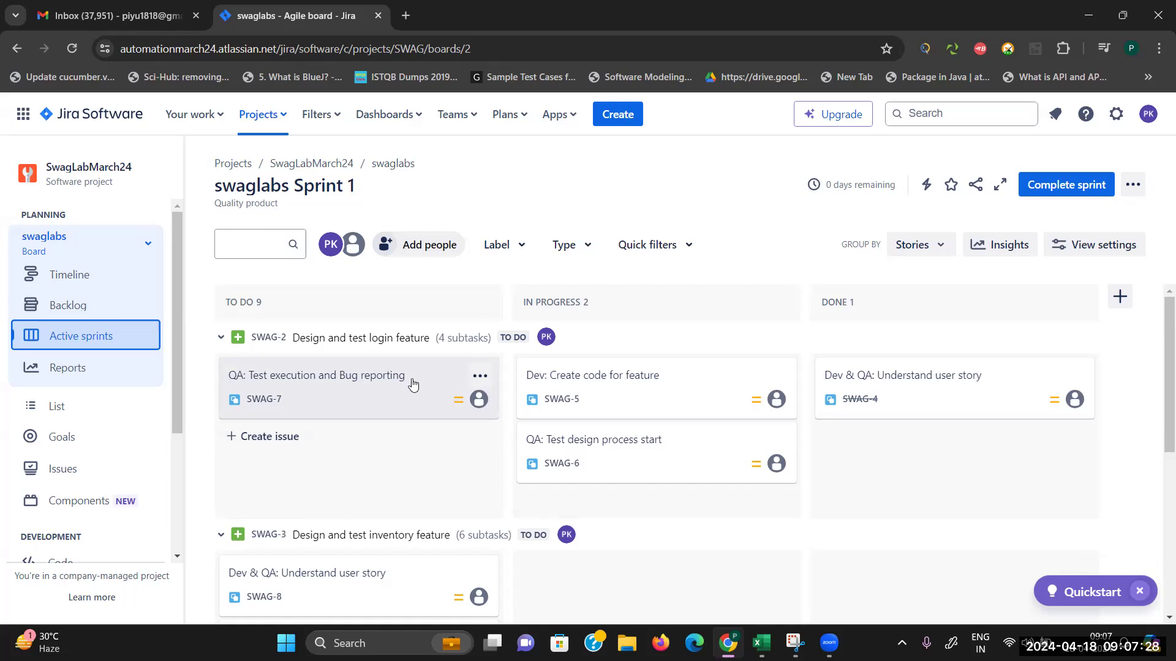
drag(1159, 395, 1156, 419)
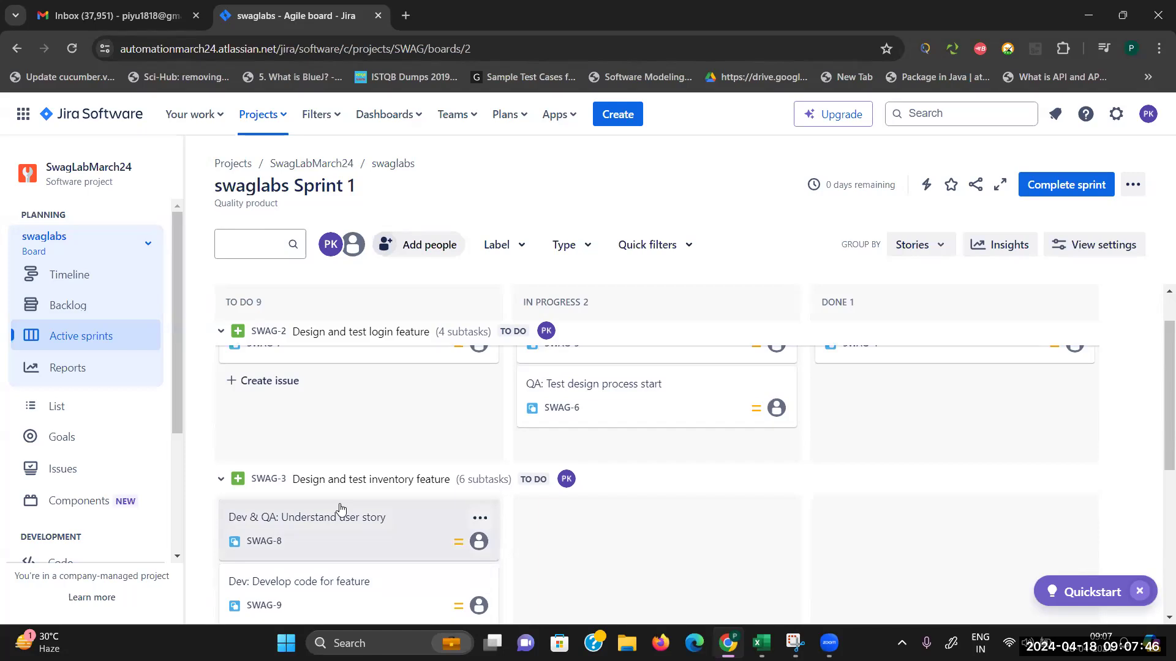
drag(314, 530, 524, 490)
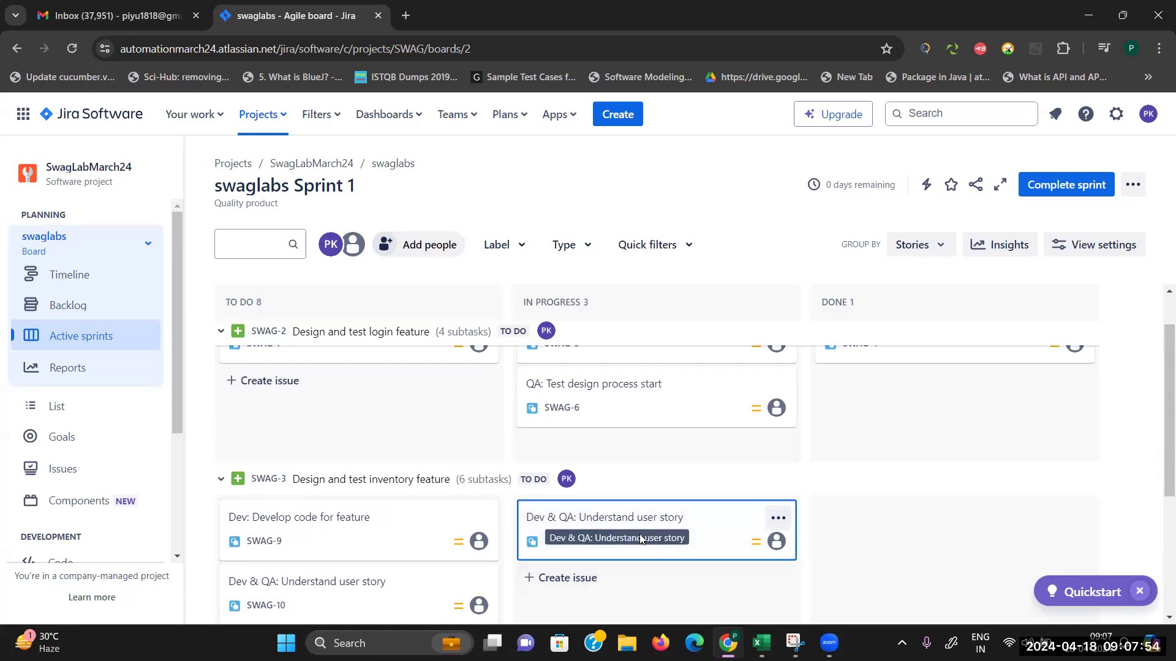
drag(632, 520, 824, 498)
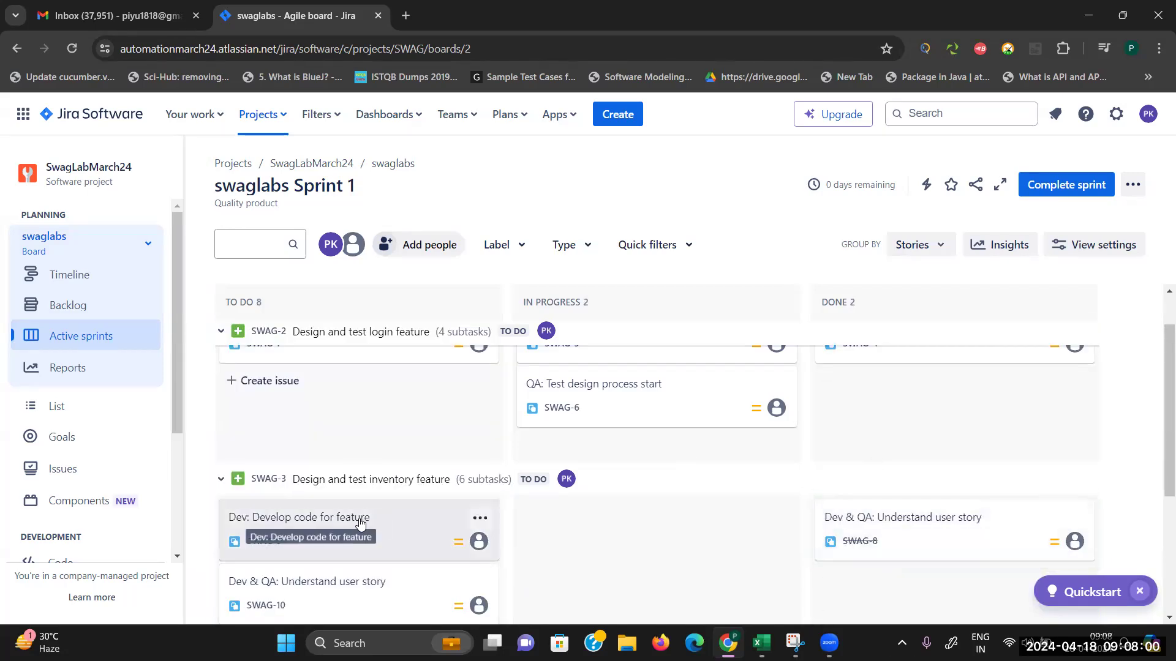
Step: Move SWAG-9 and SWAG-12 into In Progress, briefly viewing SWAG-11's details
drag(355, 518, 578, 504)
click(321, 582)
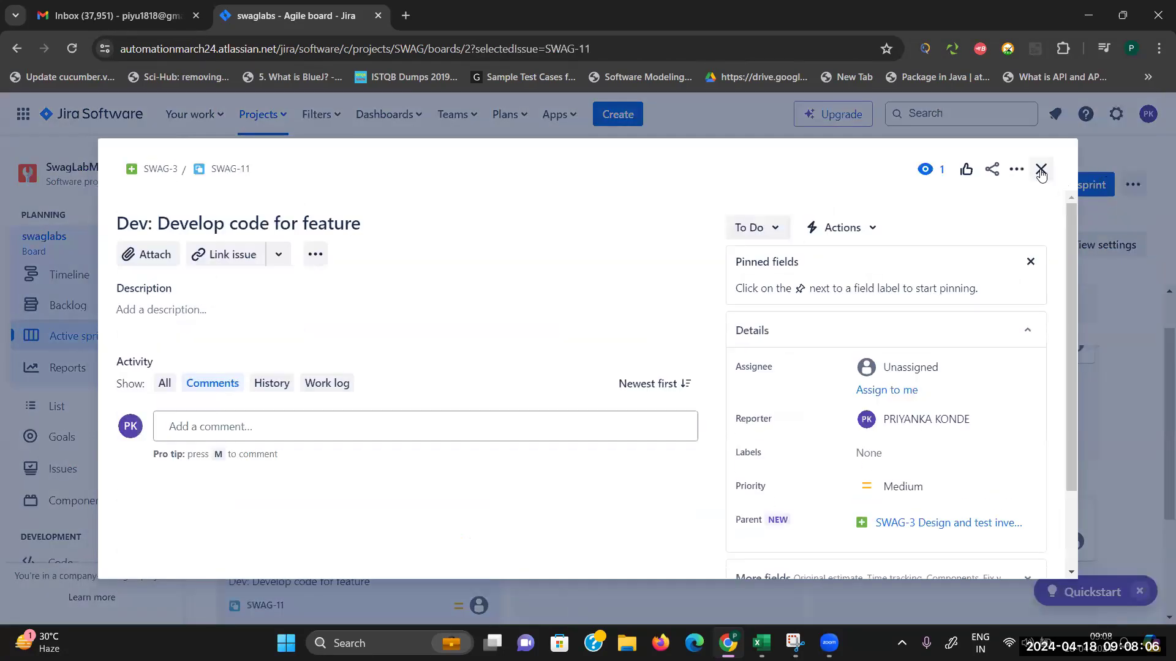
click(1035, 176)
scroll(1157, 461, down, 3)
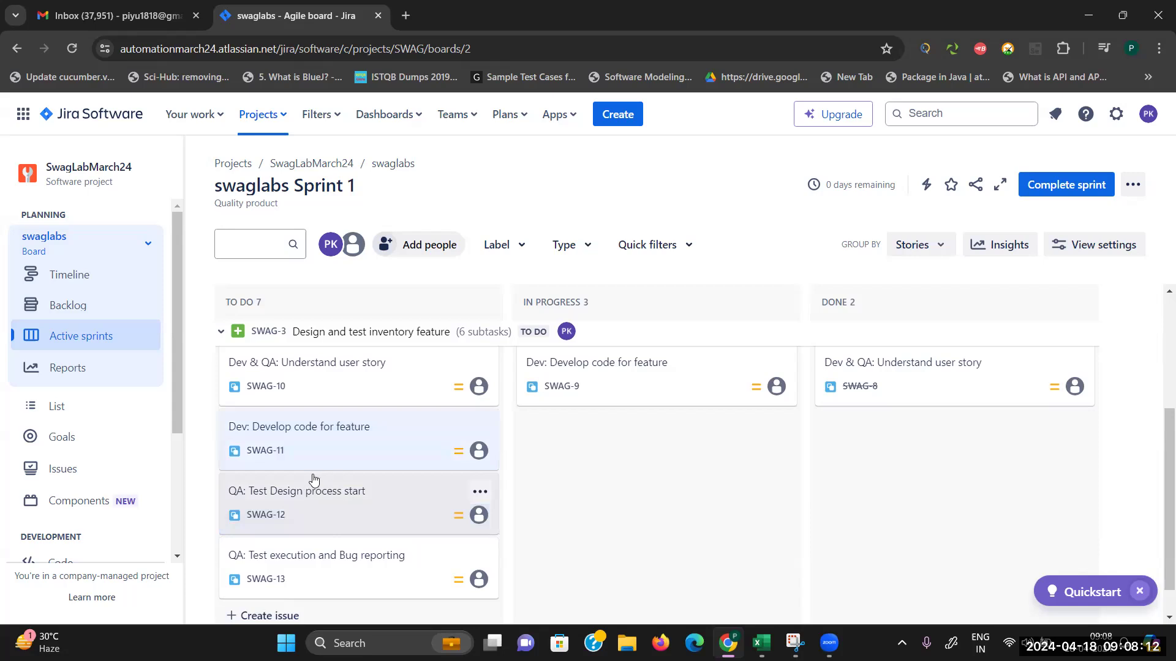
drag(311, 496, 564, 459)
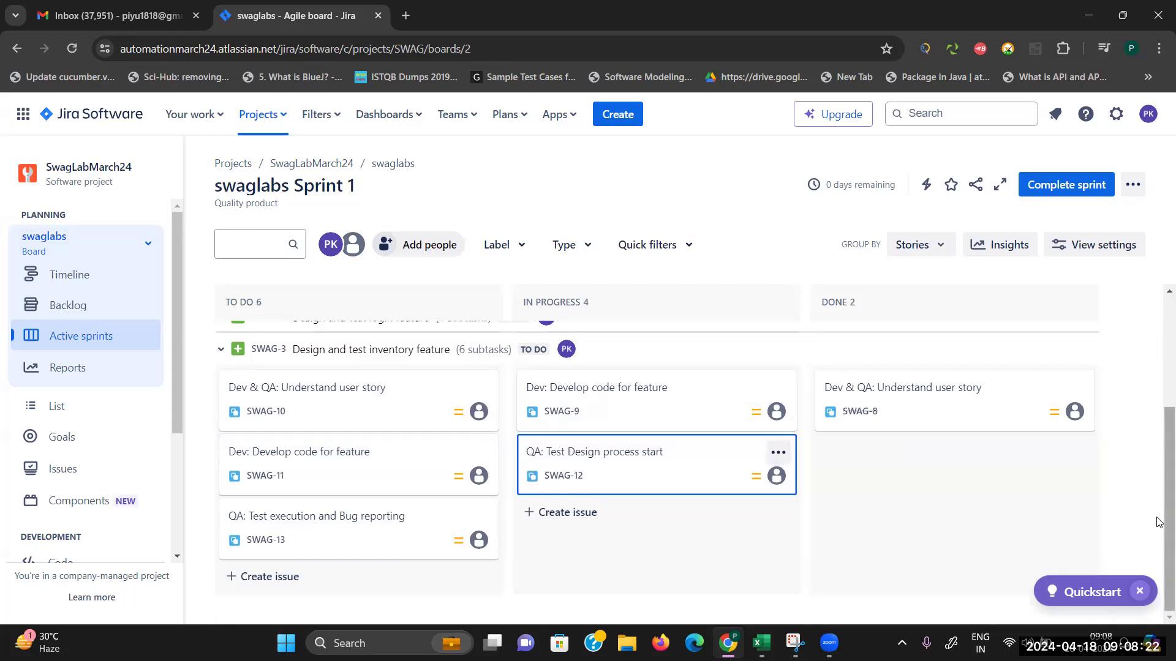
scroll(1159, 522, up, 3)
Step: Move SWAG-11 through In Progress into Done
scroll(1159, 374, down, 3)
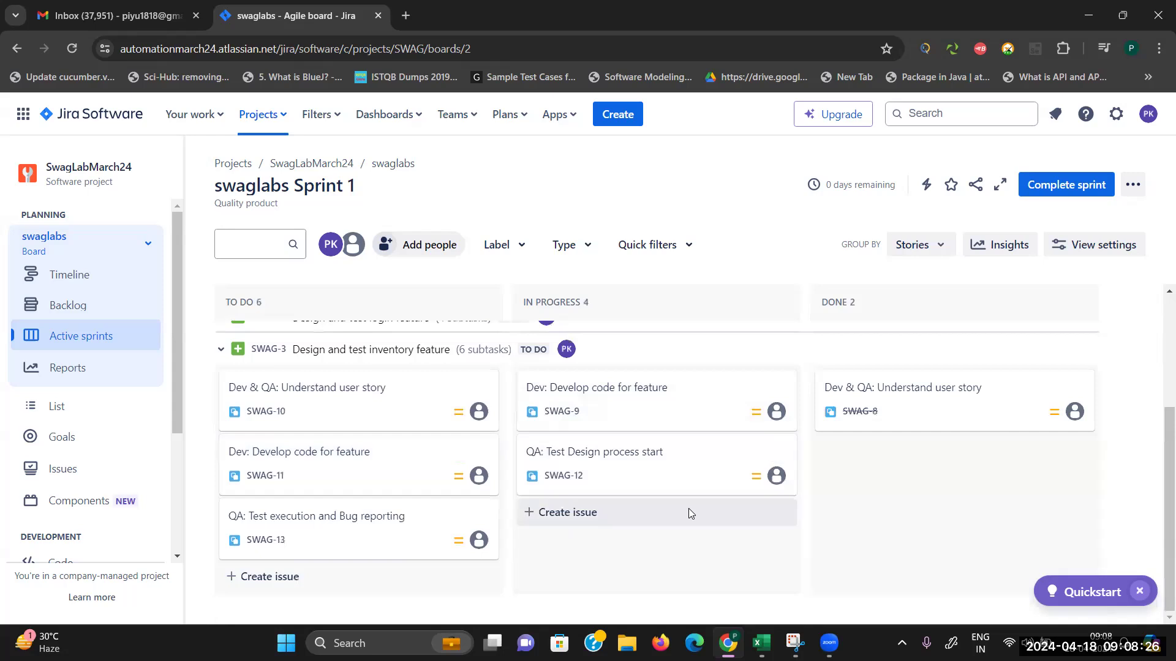
drag(308, 459, 546, 424)
drag(633, 462, 833, 443)
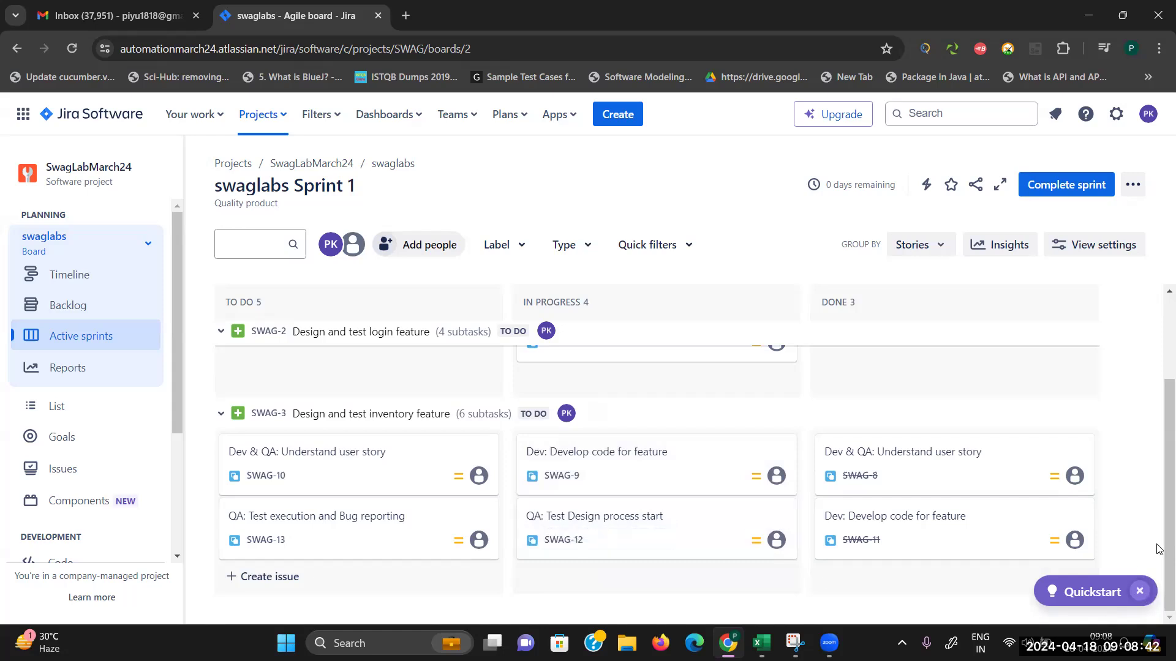
scroll(1150, 485, up, 2)
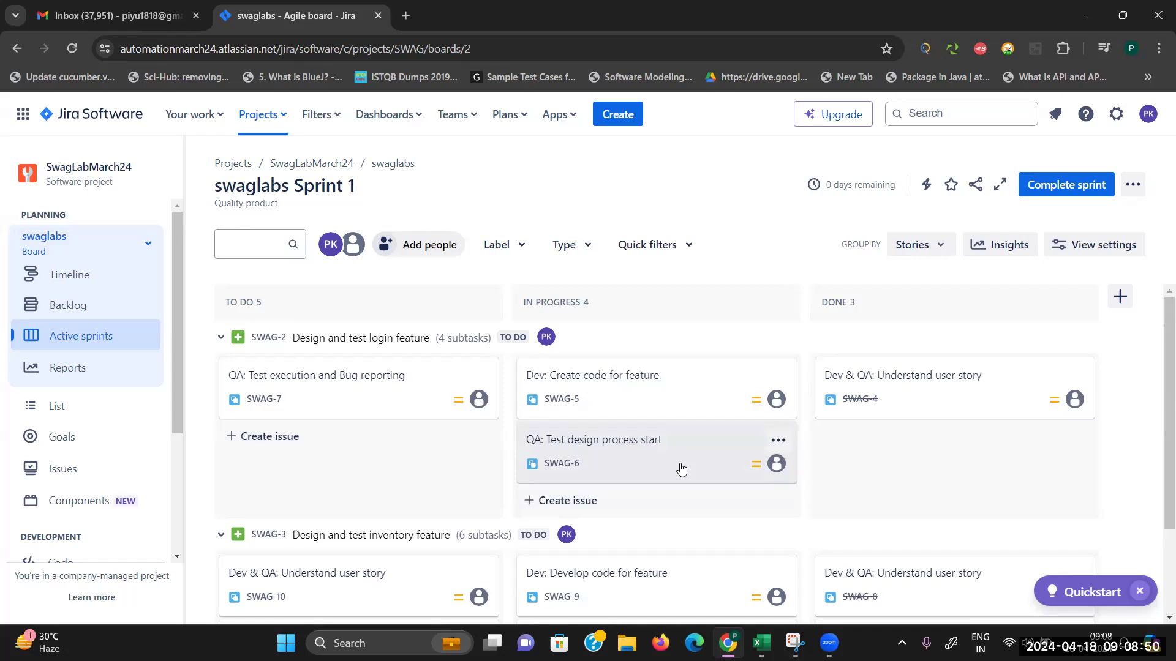
Step: Drag SWAG-10 into Done so the columns read 4 To Do, 4 In Progress, 4 Done
scroll(1158, 572, down, 1)
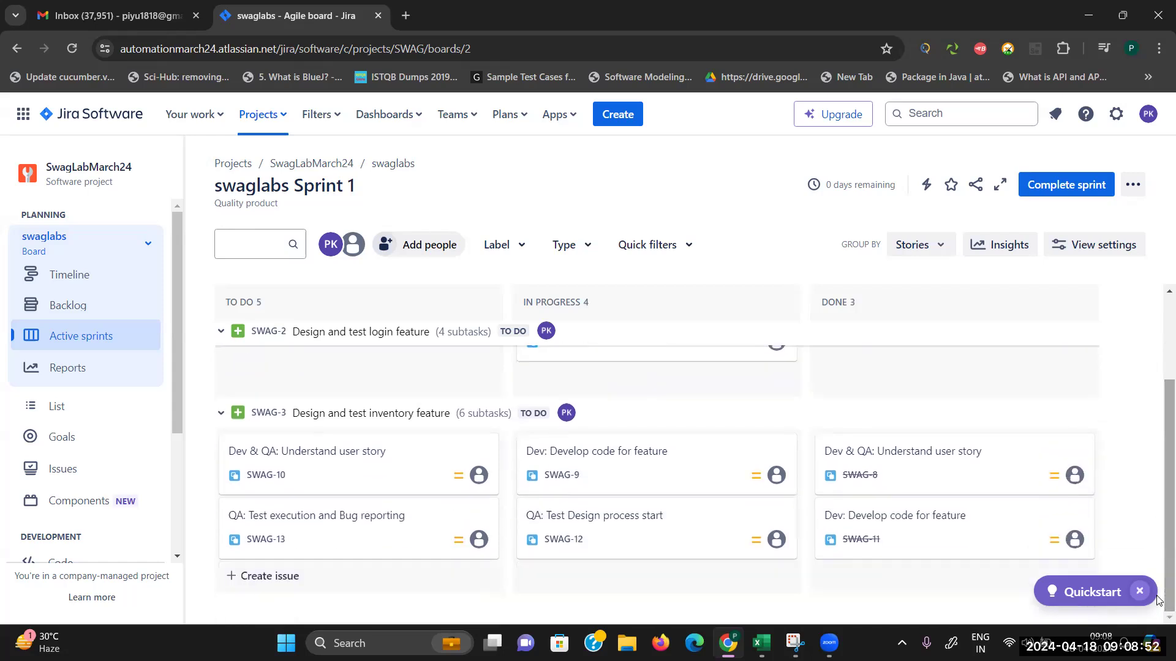
drag(341, 457, 813, 492)
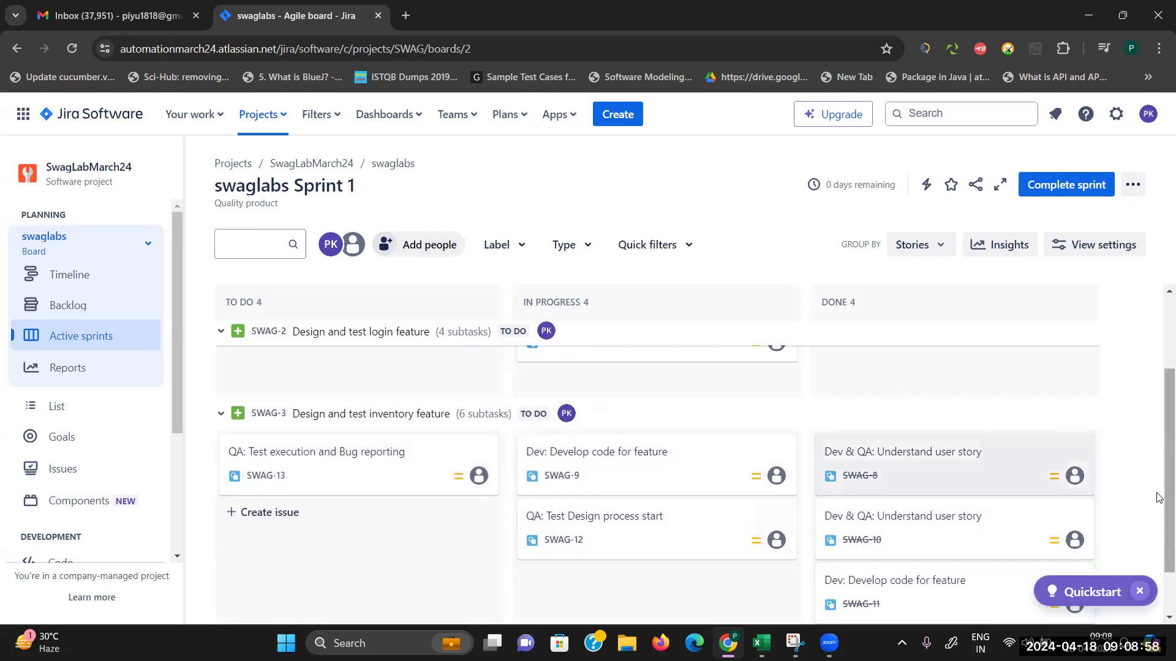
scroll(1159, 539, down, 1)
scroll(1159, 538, up, 3)
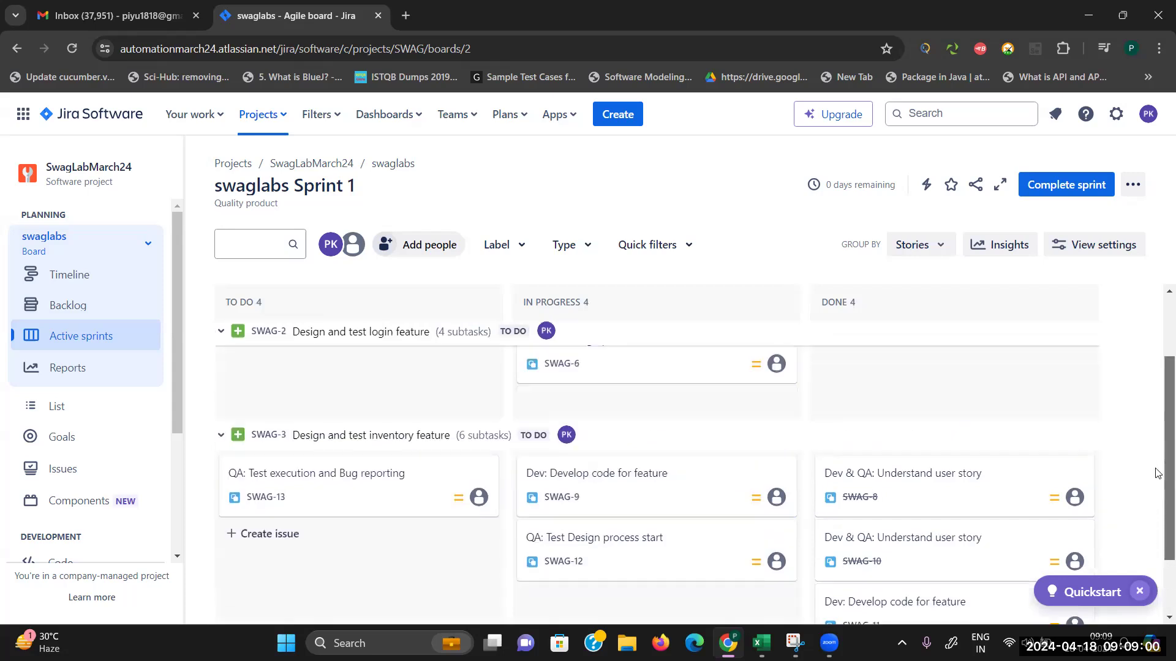
scroll(1139, 406, down, 2)
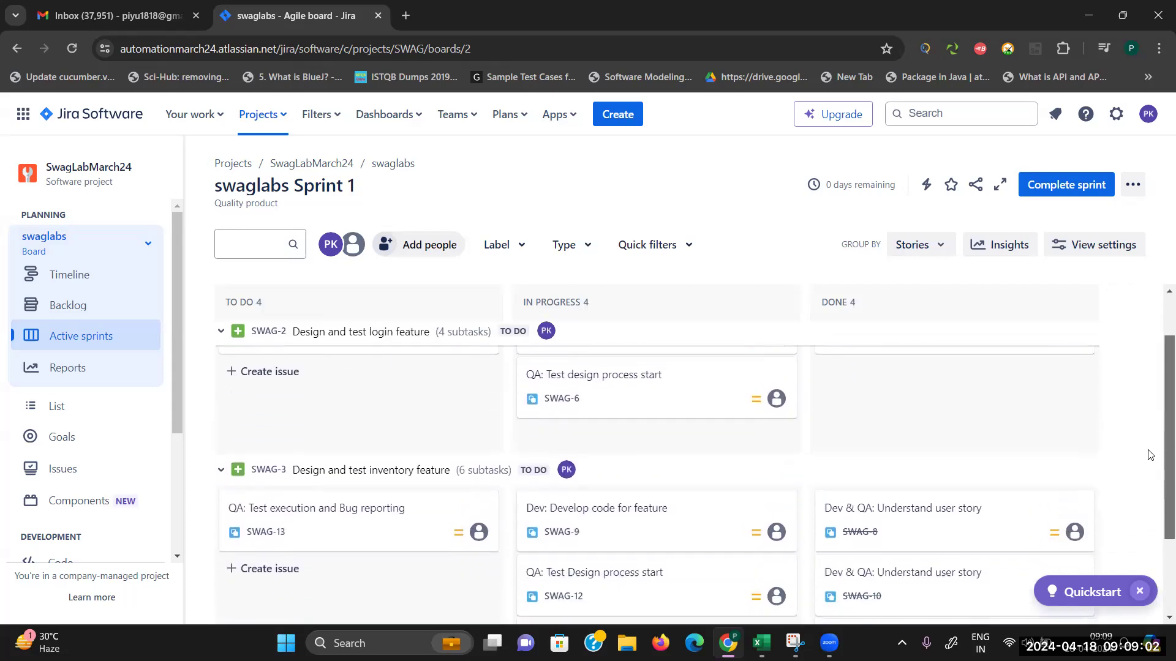
scroll(1142, 342, up, 2)
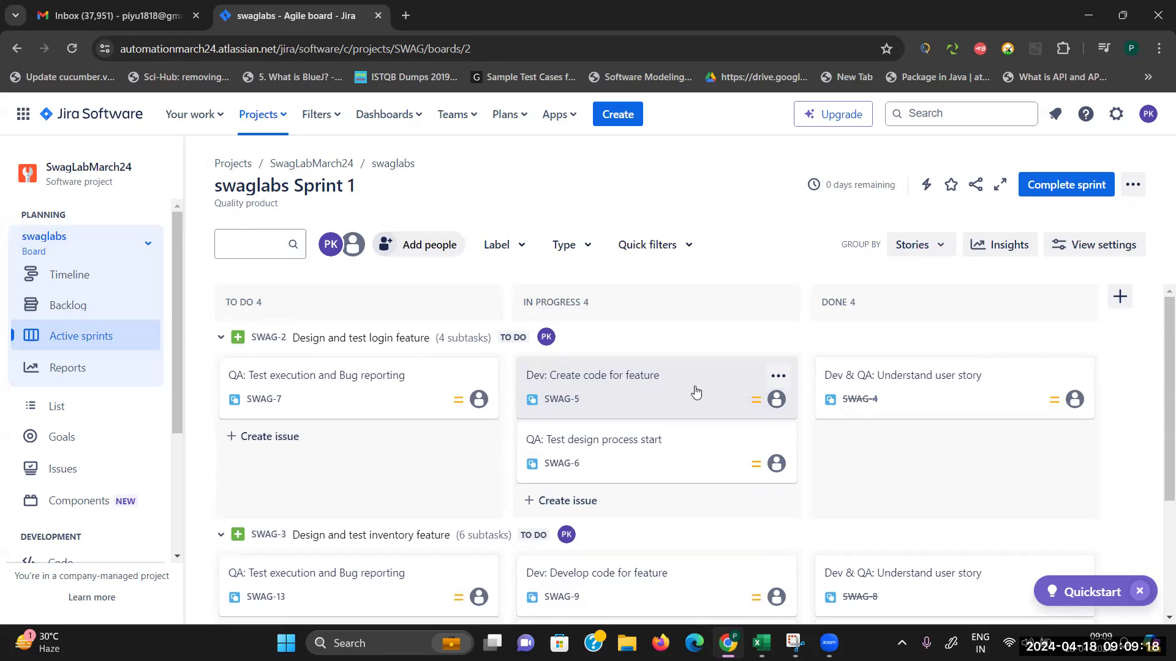
drag(176, 364, 181, 530)
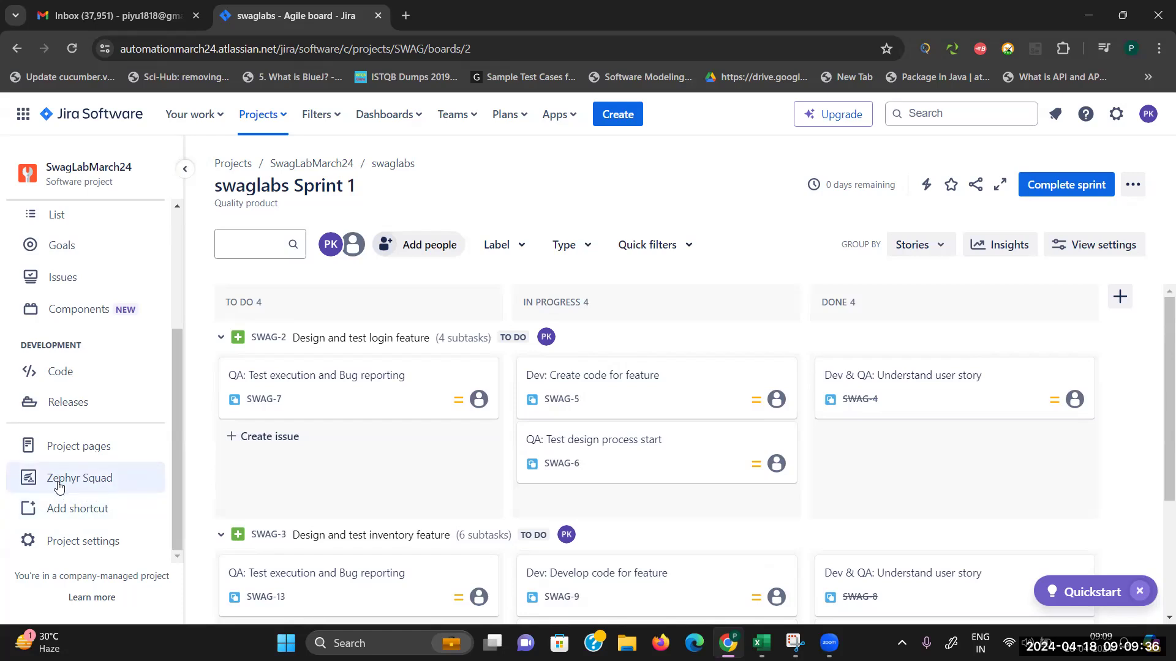
Step: Open Zephyr Squad for SwagLabMarch24, allow its notifications, and enable it for the project
click(80, 484)
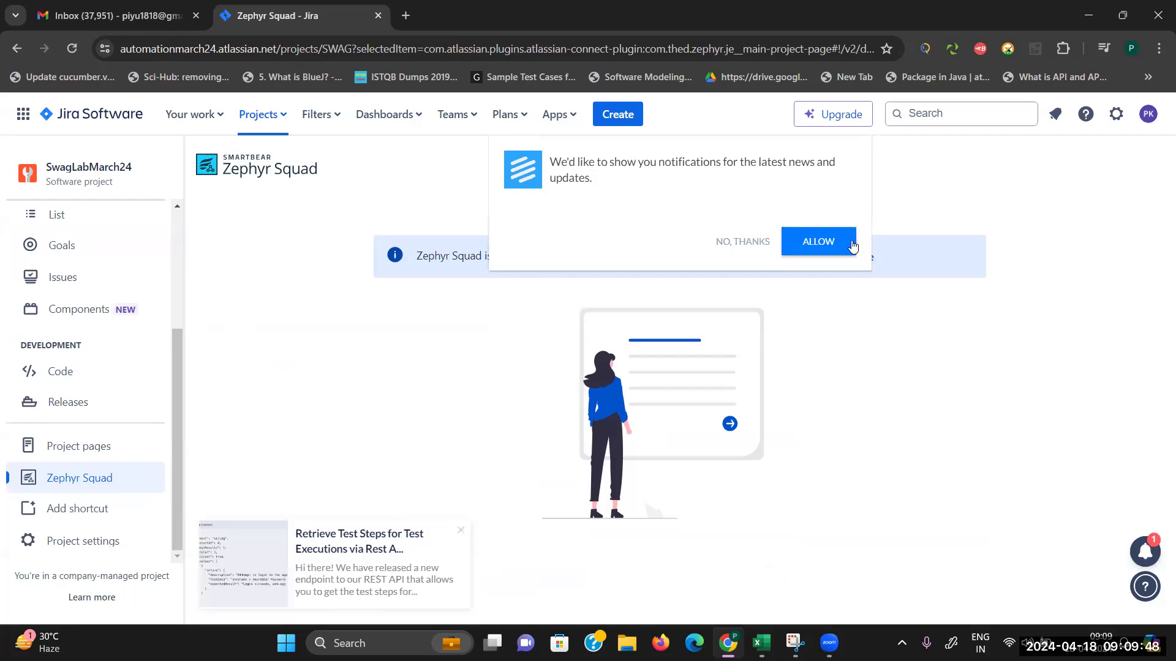
click(817, 243)
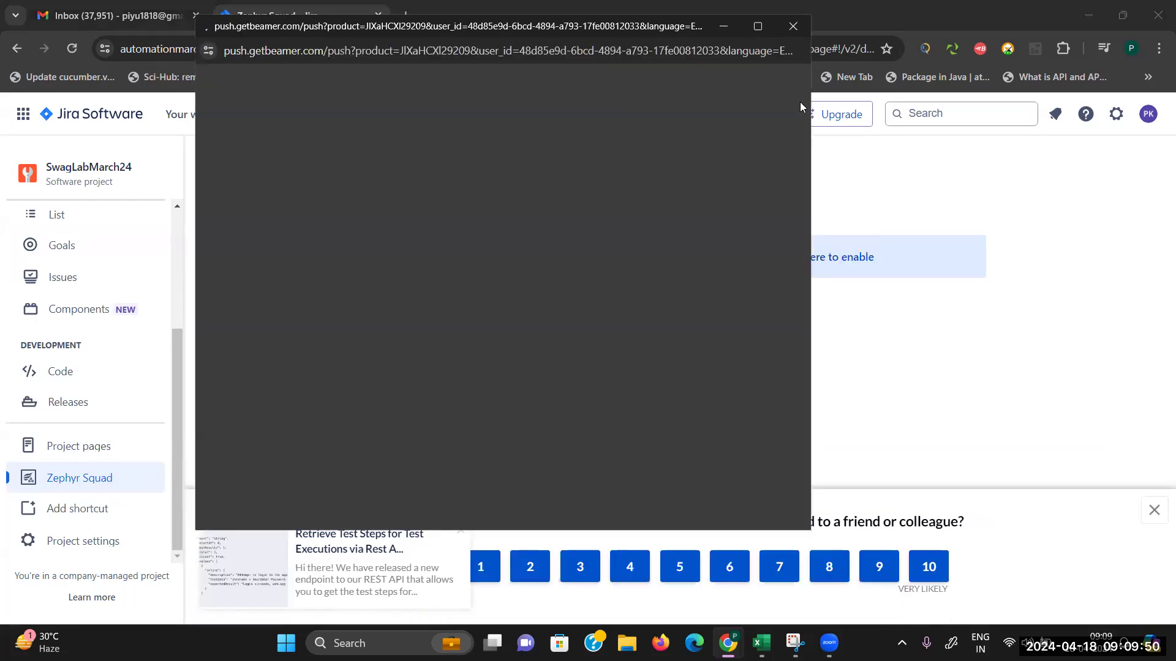
click(794, 26)
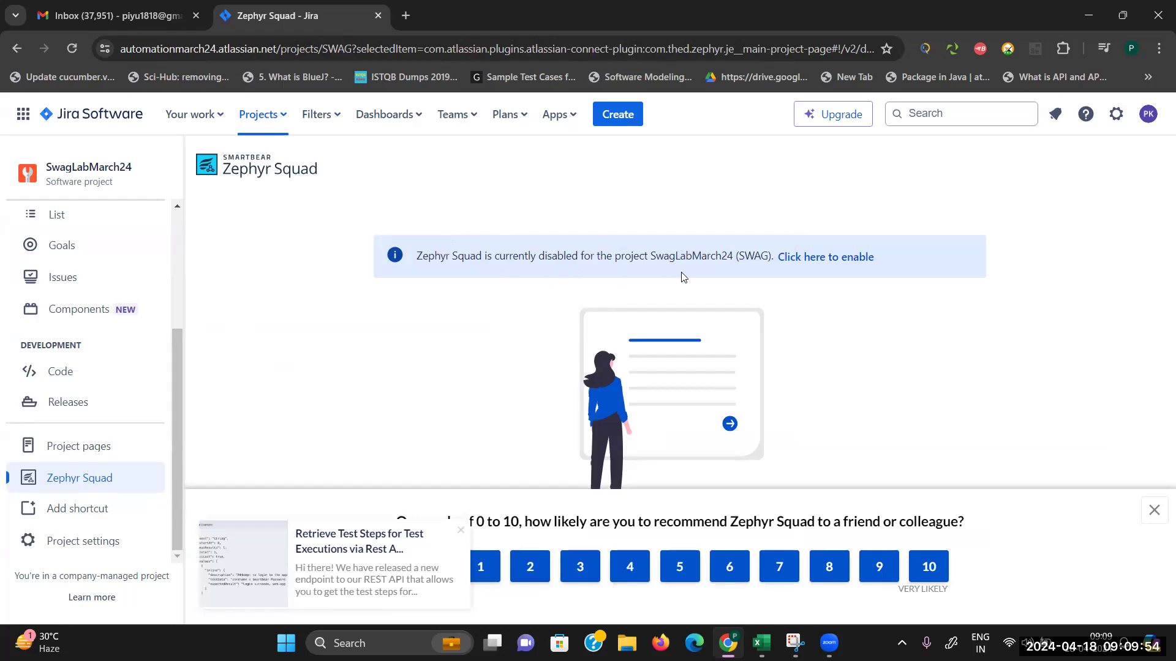
click(848, 258)
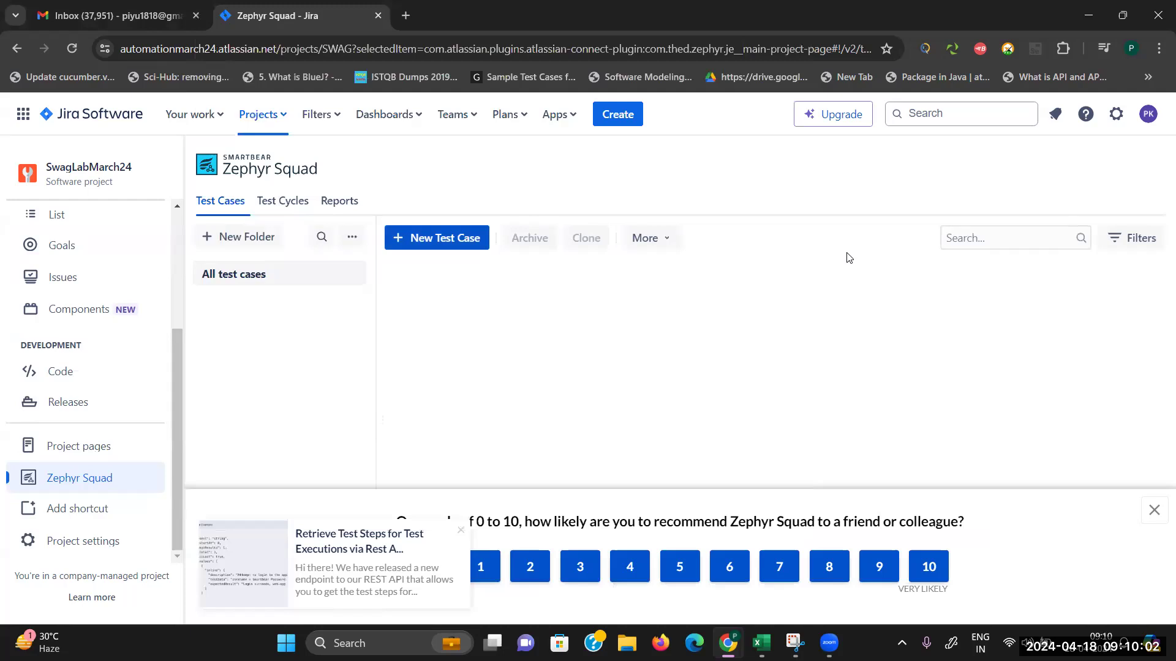
Step: Dismiss the survey and test-steps announcement, then start a new Draft test case
click(1154, 510)
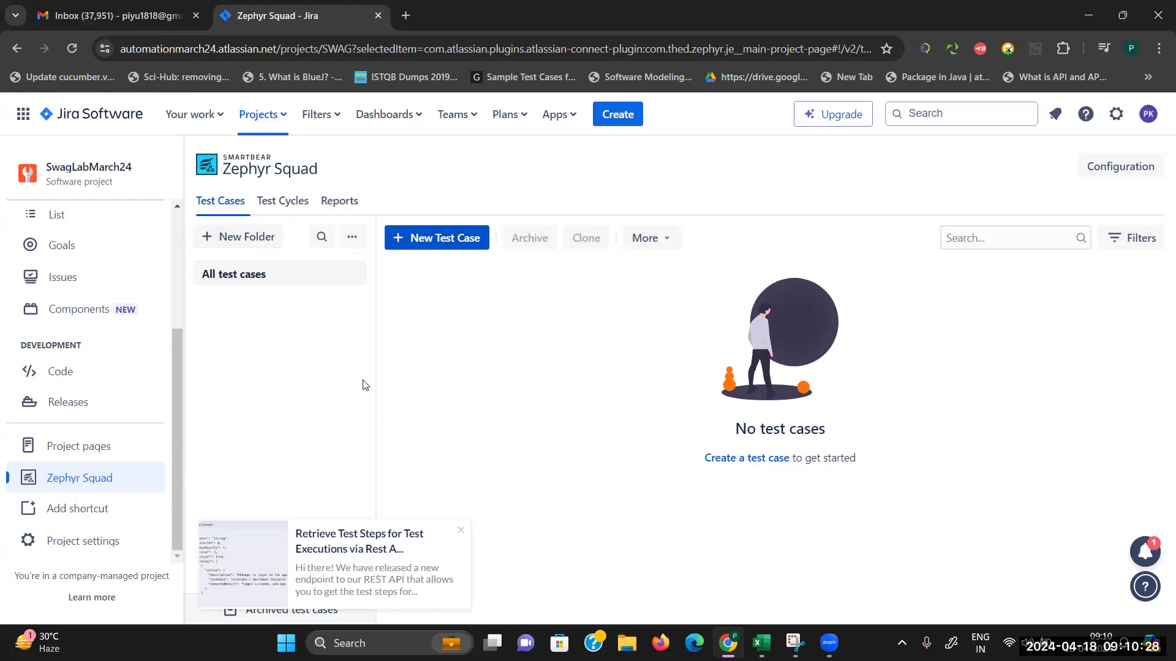
click(463, 530)
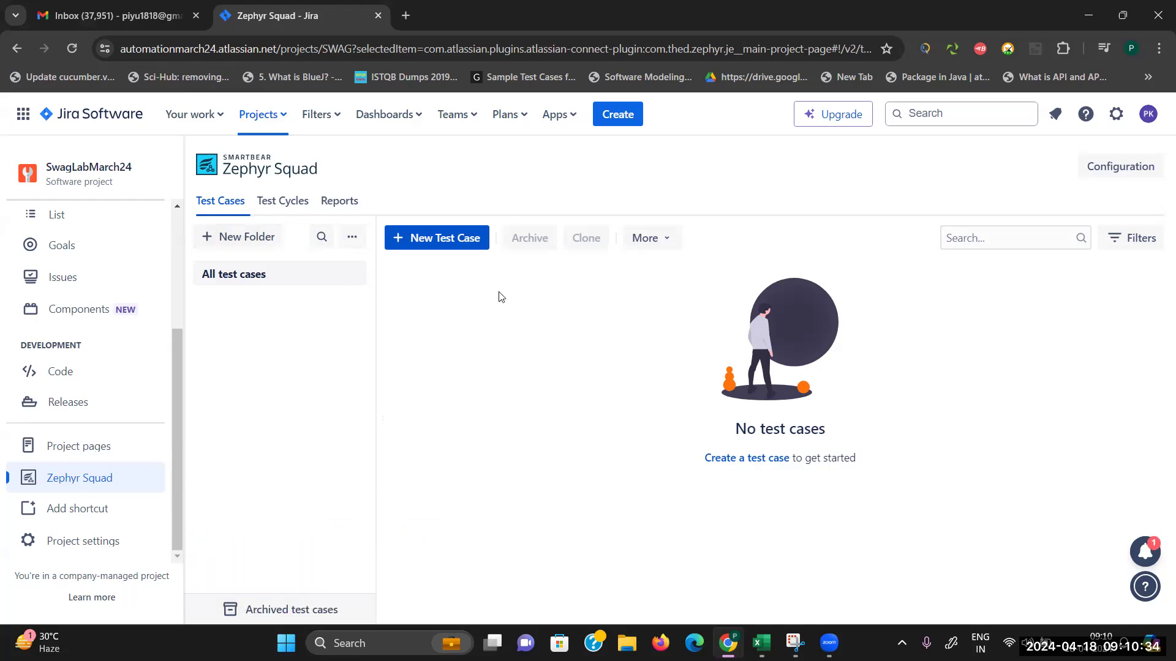
click(456, 245)
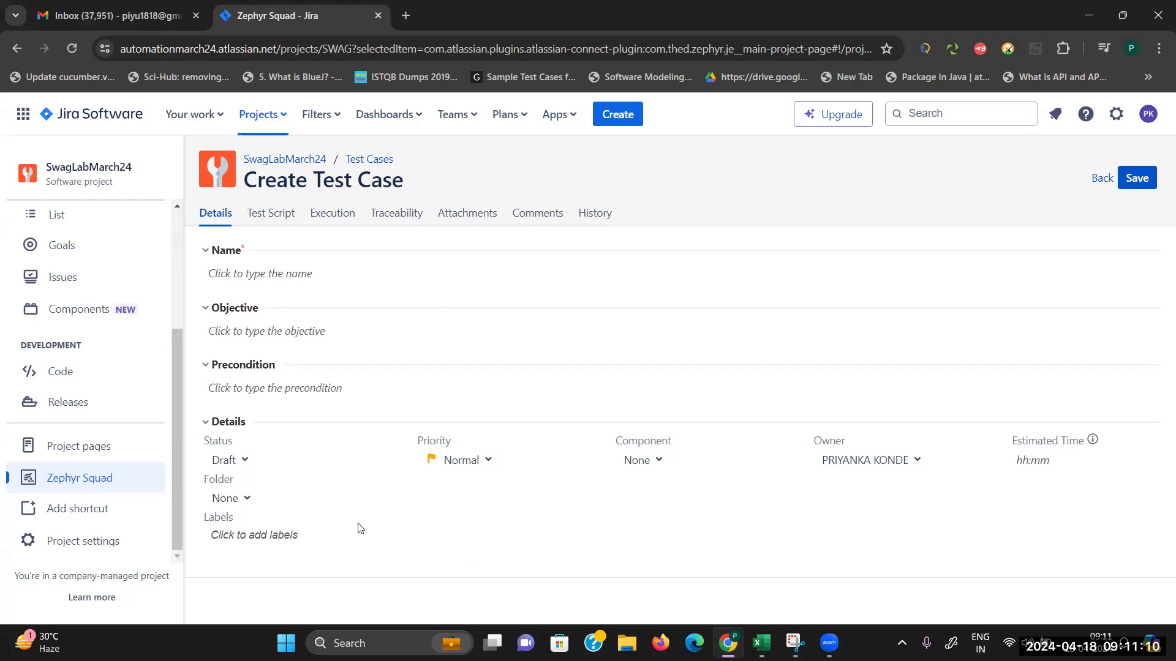
Step: Name the test case Tc_Login_1
click(296, 270)
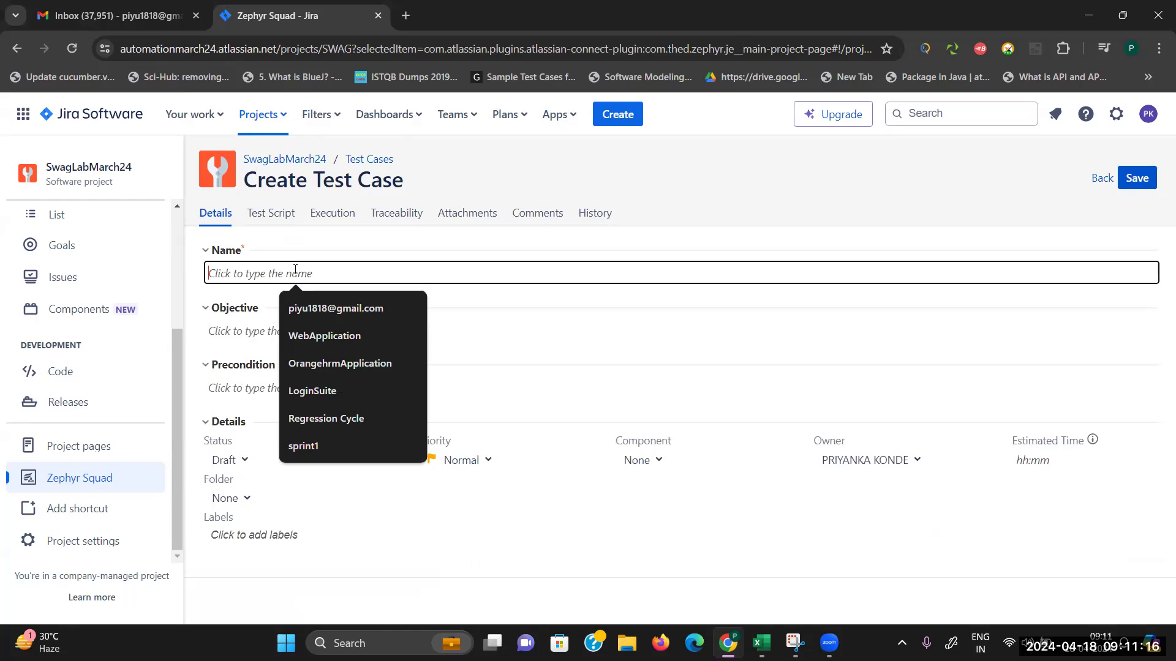
text(Tc_01)
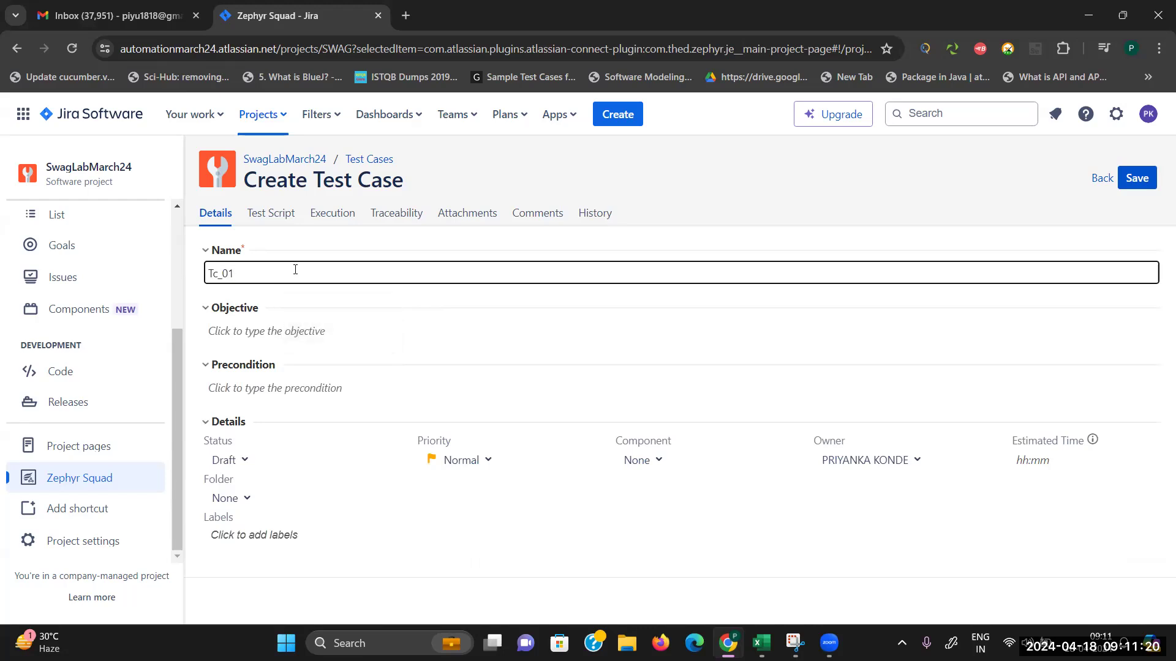
key(BackSpace)
key(BackSpace)
key(BackSpace)
text(_)
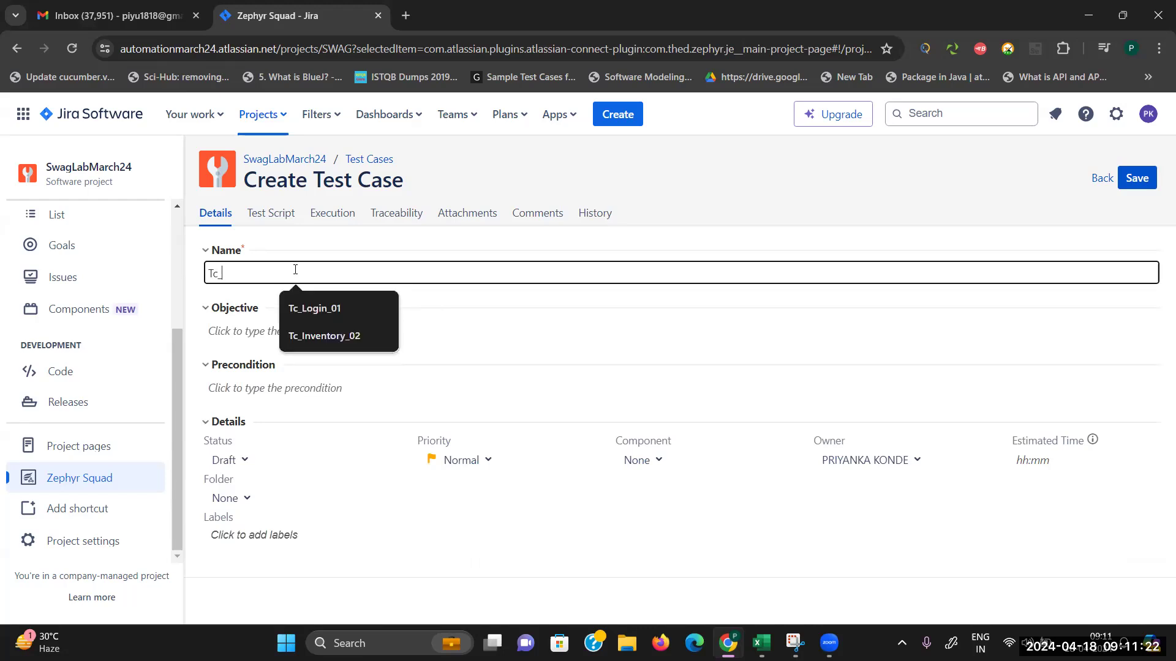
text(Login_)
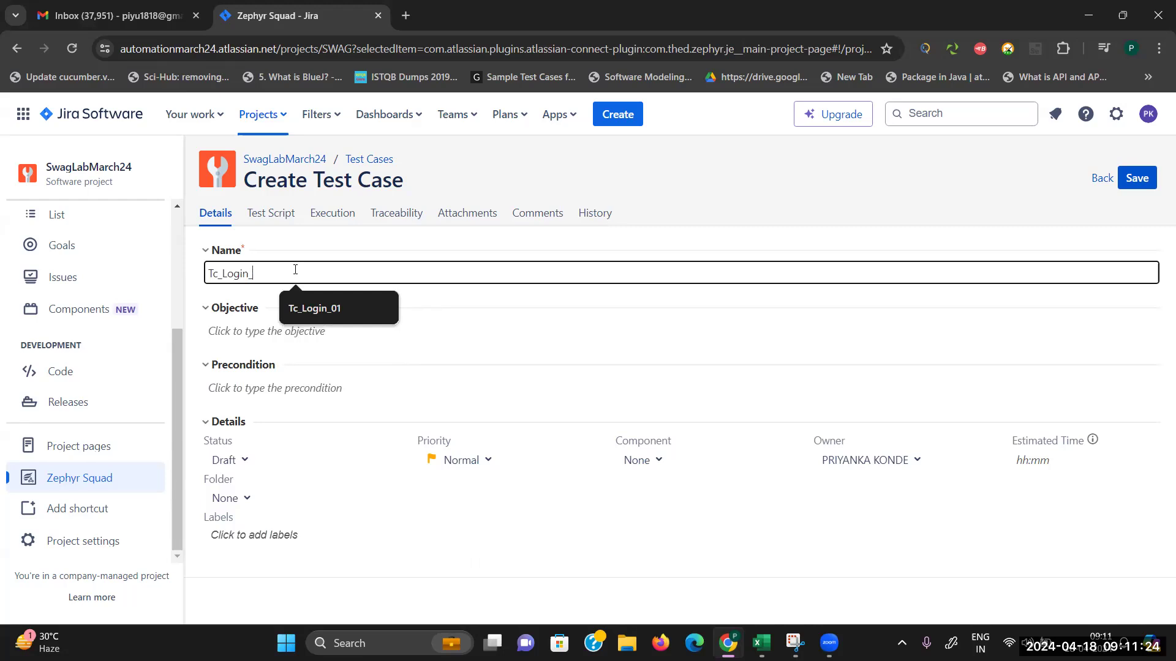
text(1)
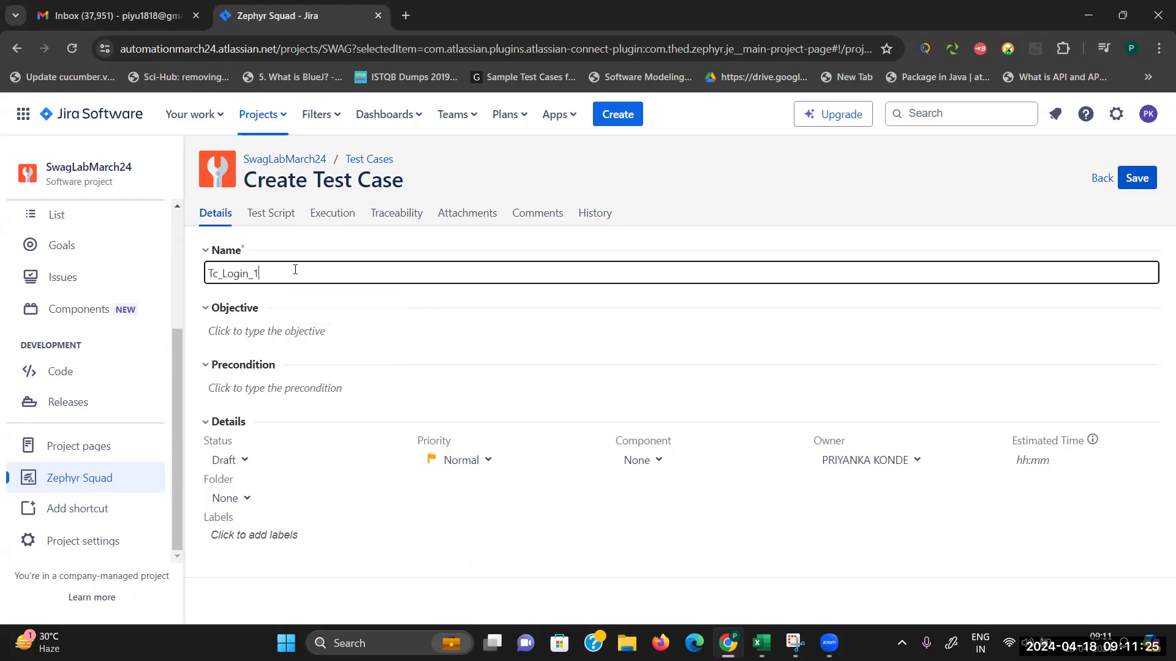
Step: Enter the objective 'Validate login functionality for swaglab application with valid credentials'
click(279, 332)
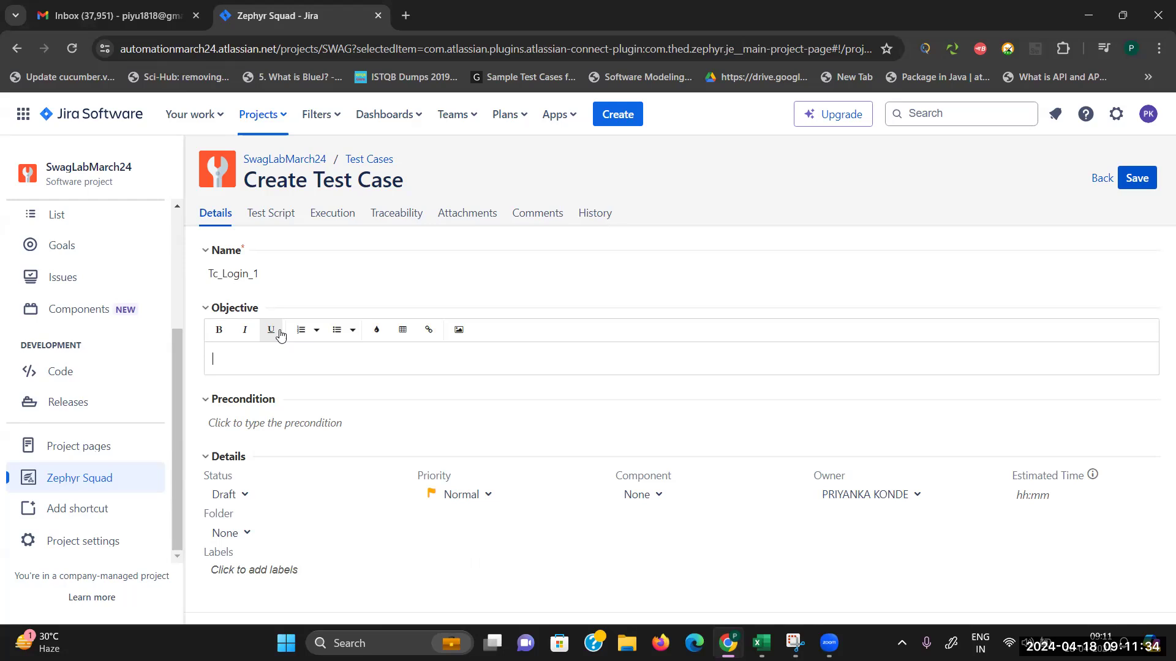
text(Validate login functionality fo)
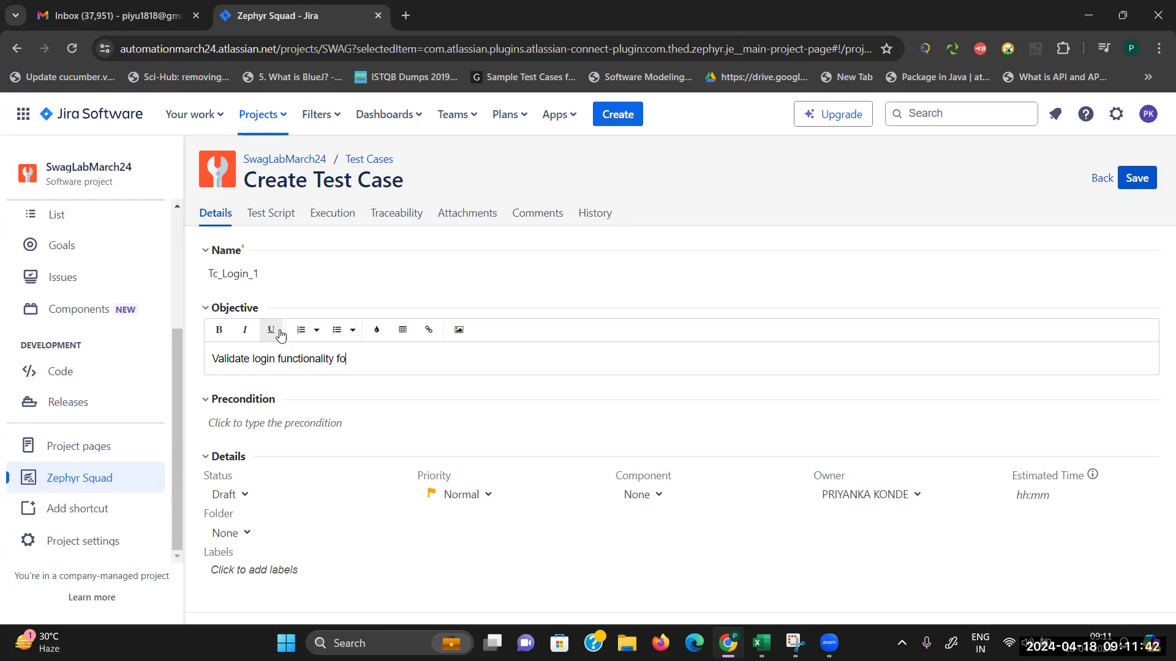
text(r sw)
text(ag)
text(lab applicati)
text(on w)
text(u)
text(th valid )
text(credentiua)
key(BackSpace)
key(BackSpace)
Step: Finish 'credentials' in the objective and start a numbered precondition list with 'Browse'
text(als)
click(362, 421)
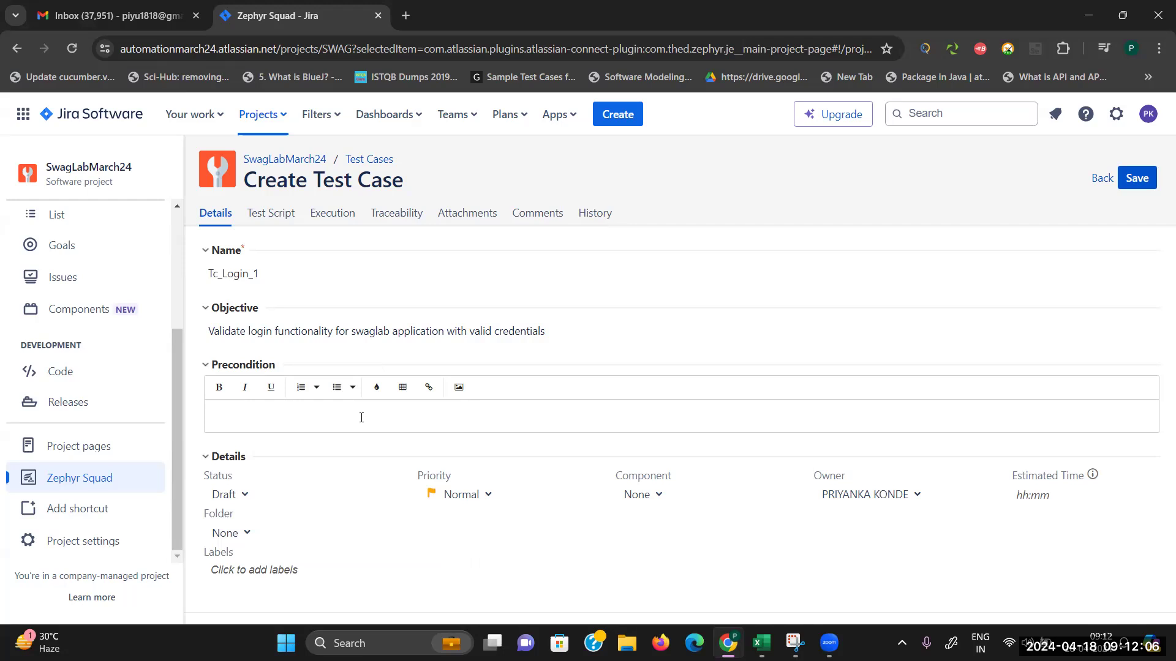
click(298, 390)
text(Browser must be open)
key(Return)
Step: Add preconditions 'Home page of application must be open' and 'Test data must be available'
text(Home page)
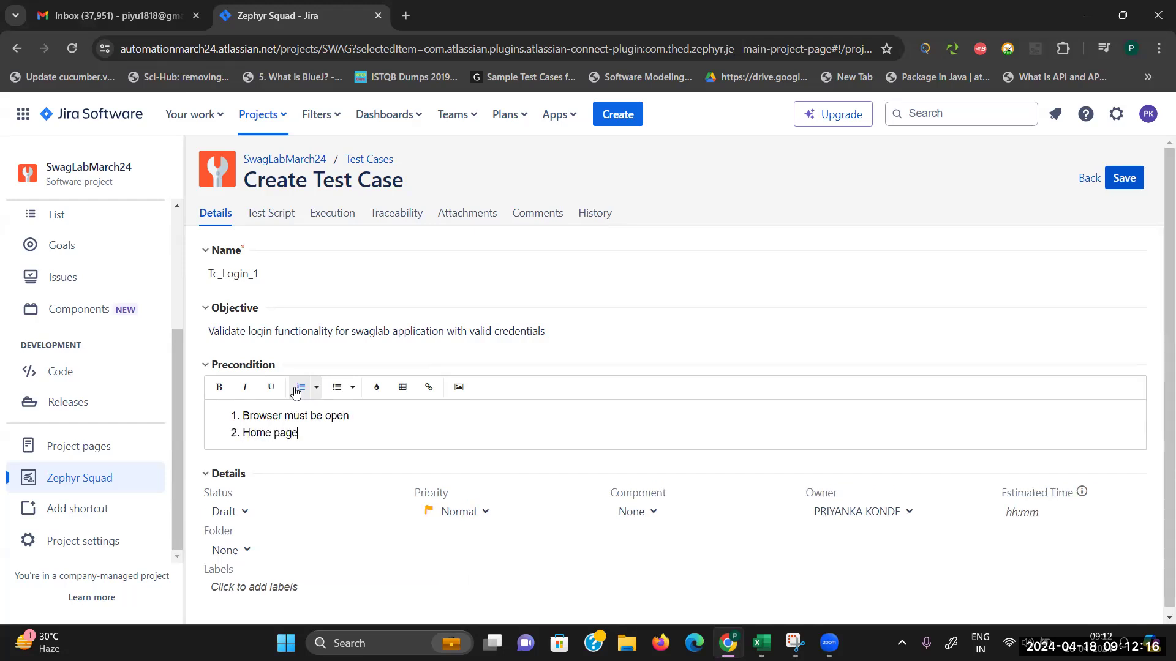
text( of application must be)
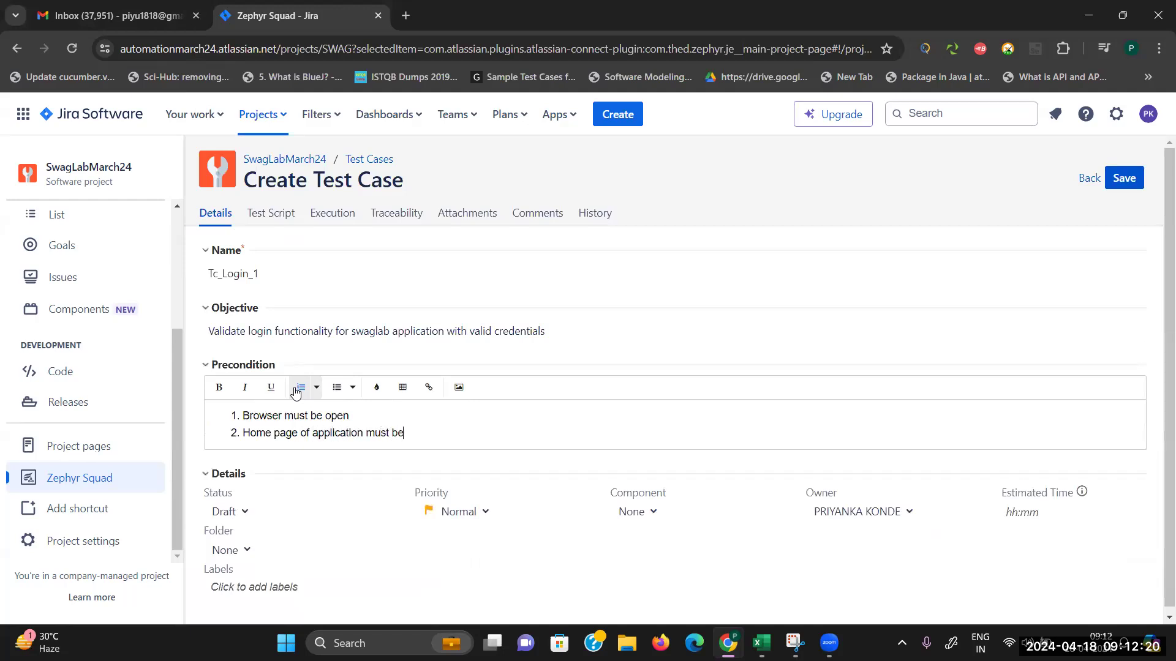
text( open)
key(Return)
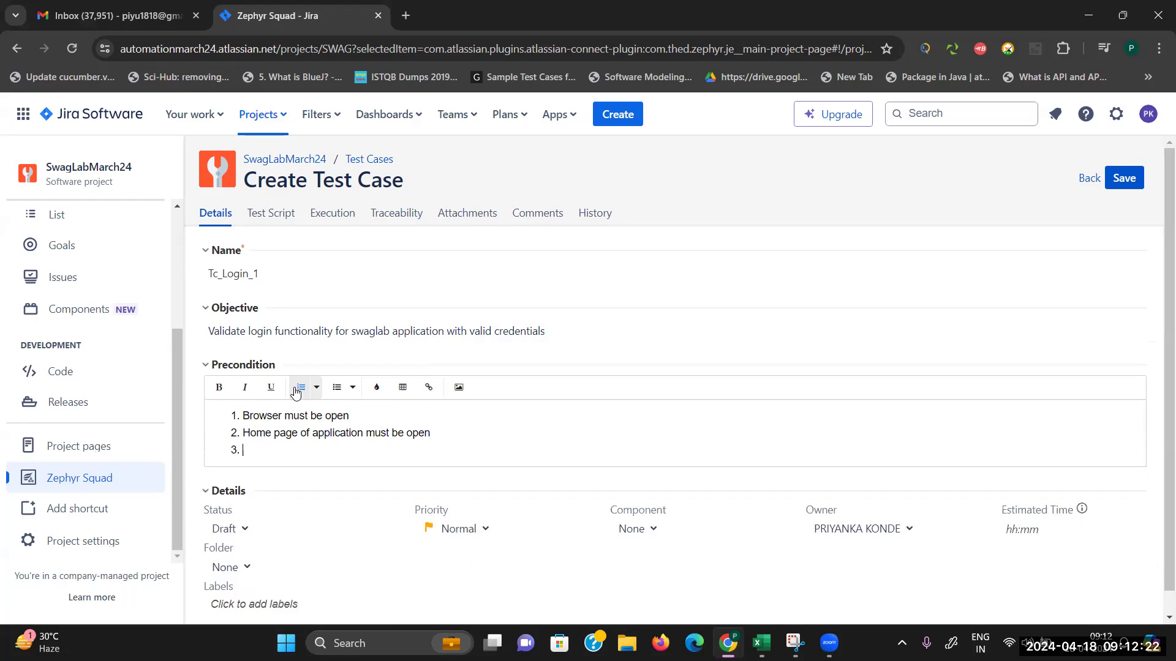
text(Test data must be availabkle)
key(BackSpace)
key(BackSpace)
key(BackSpace)
text(le)
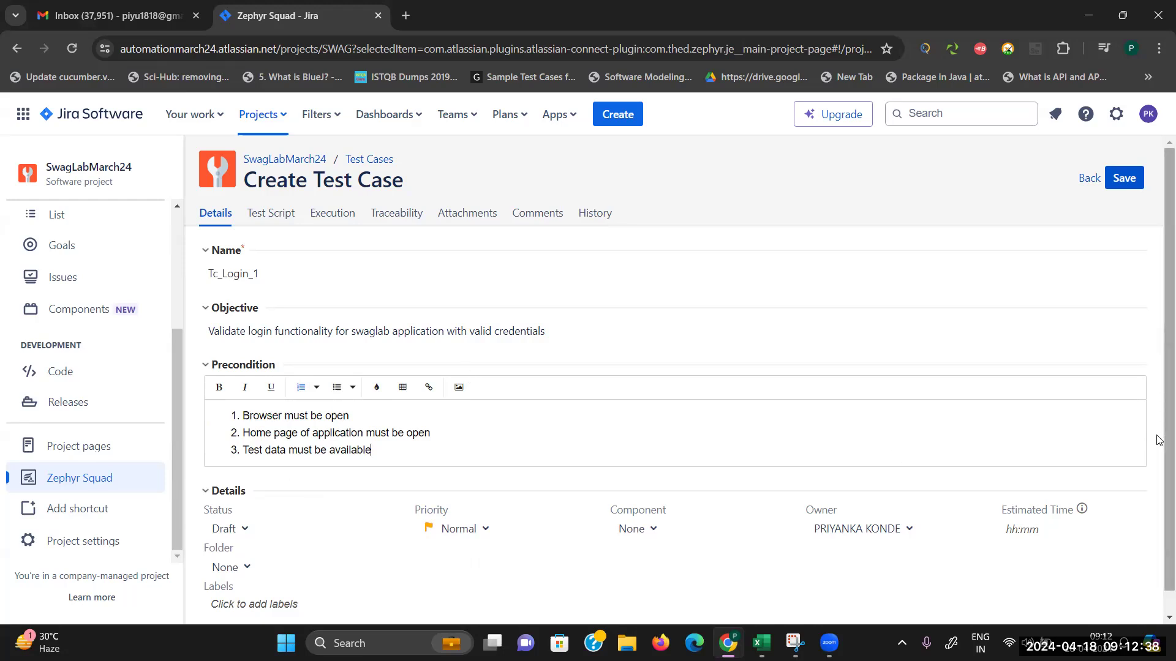
scroll(1159, 440, down, 1)
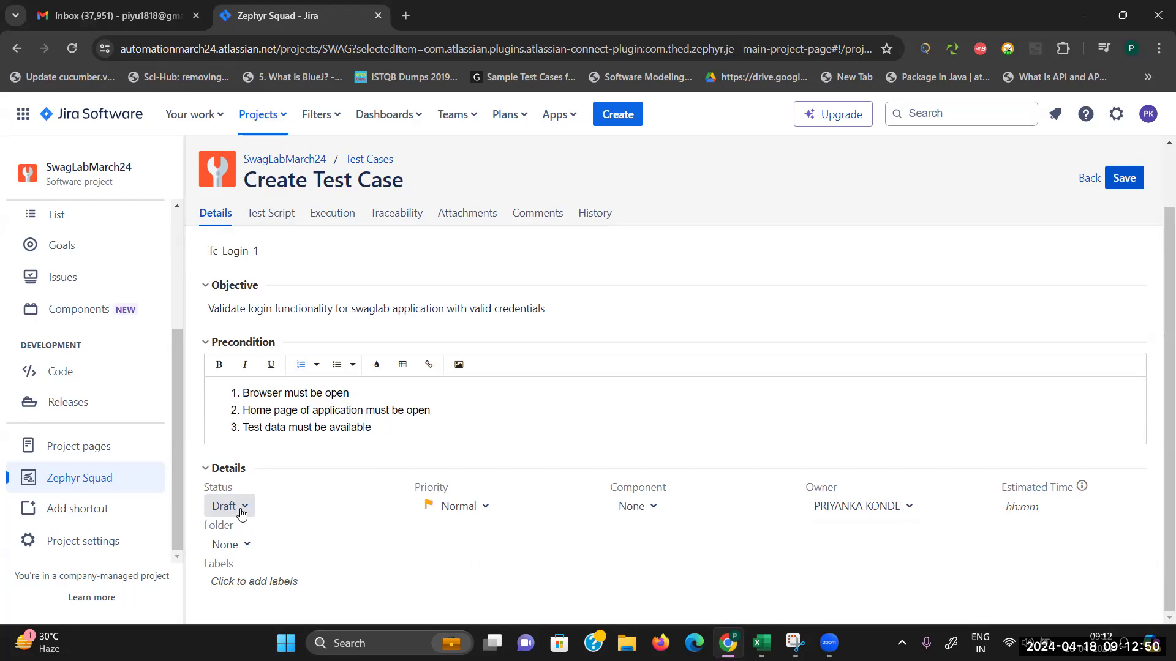
Step: Set the test case status to Approved and priority to High
click(242, 512)
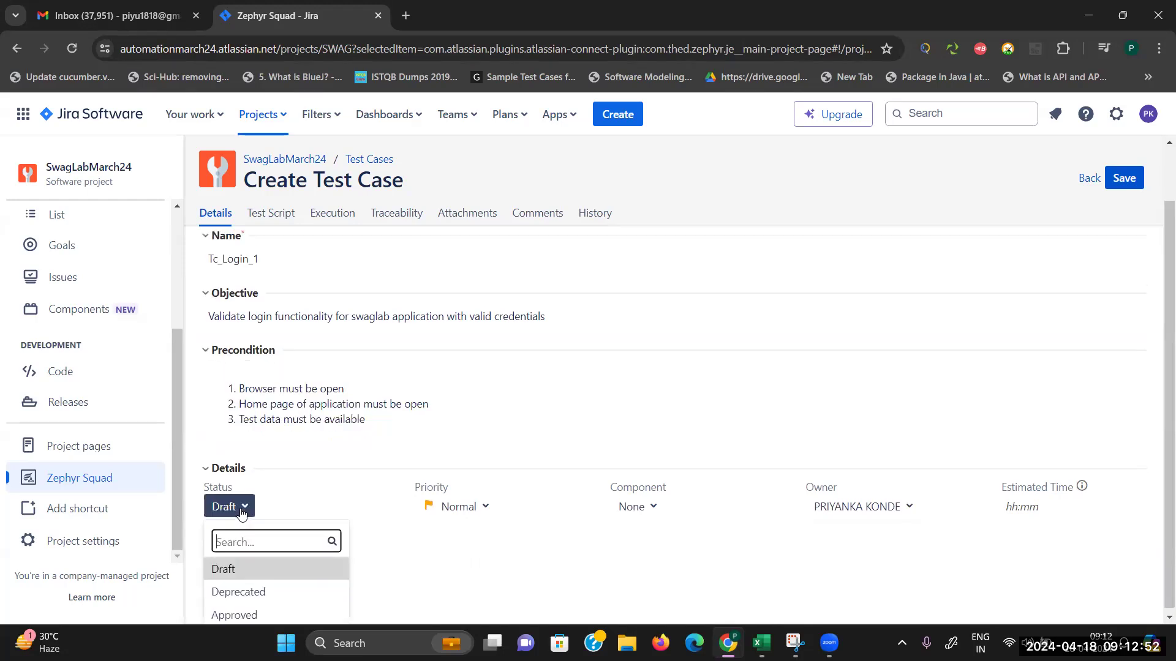
click(1169, 617)
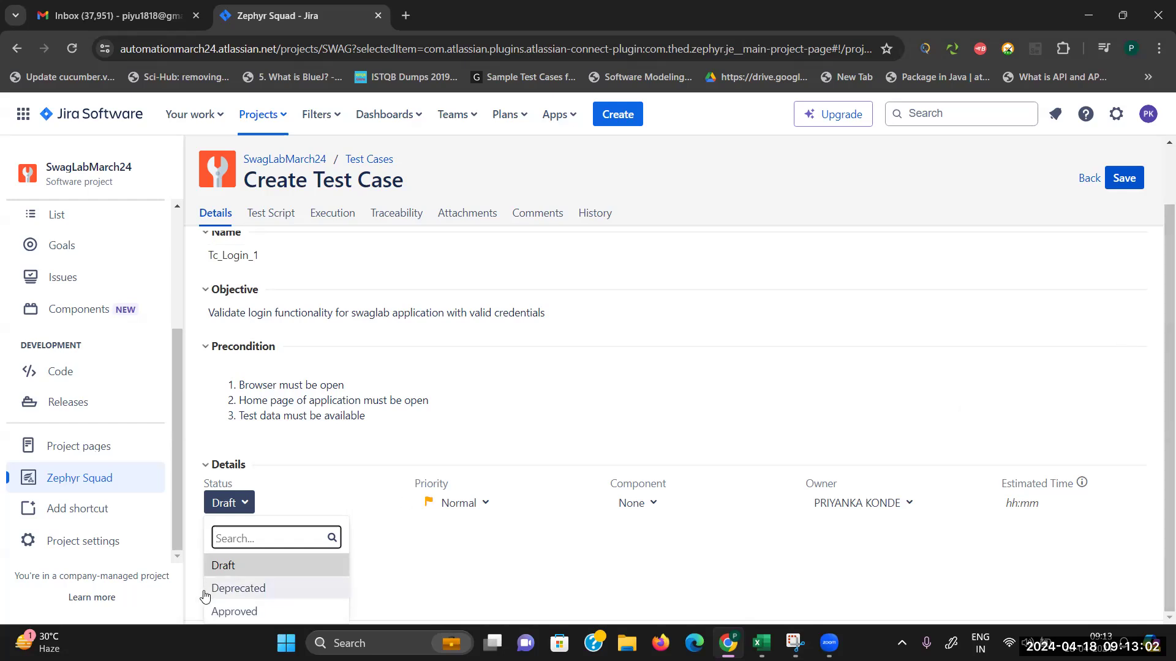
click(238, 611)
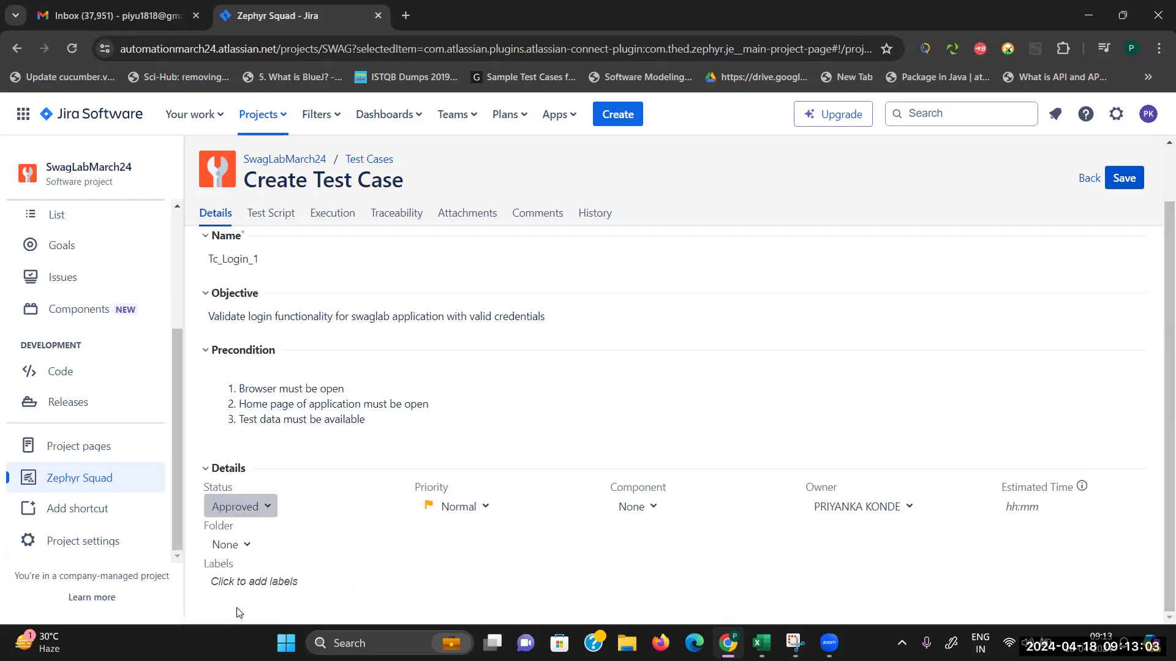
click(473, 508)
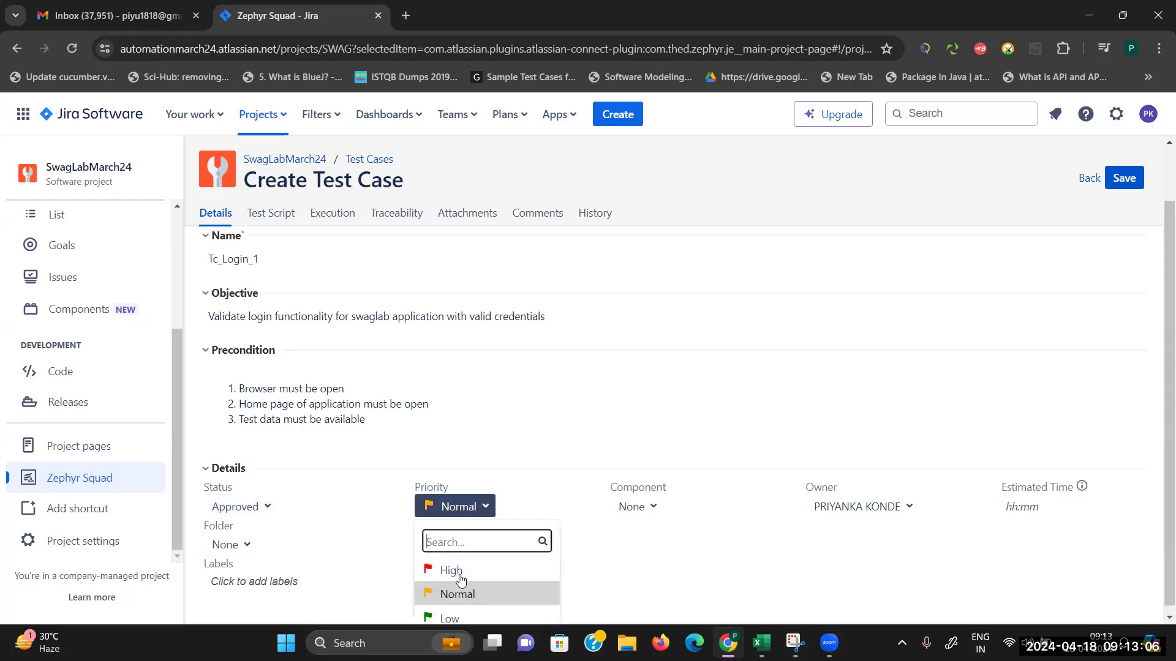
click(453, 571)
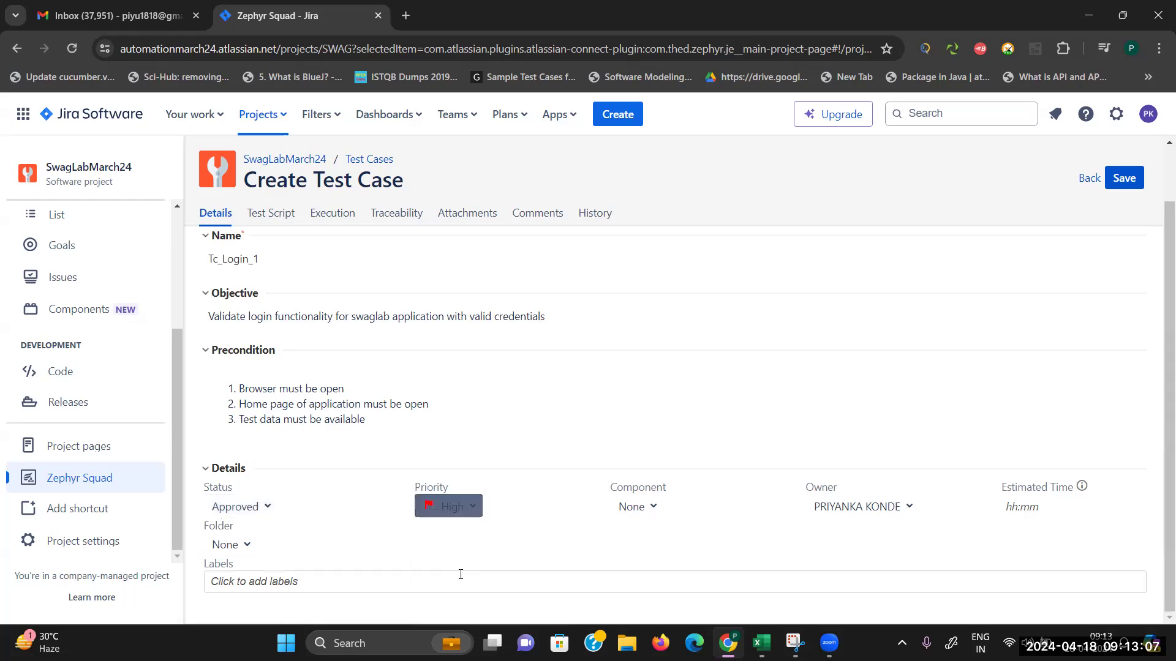
Step: Add the ManualTesting label and save the test case as SWAG-T1
click(655, 504)
click(730, 491)
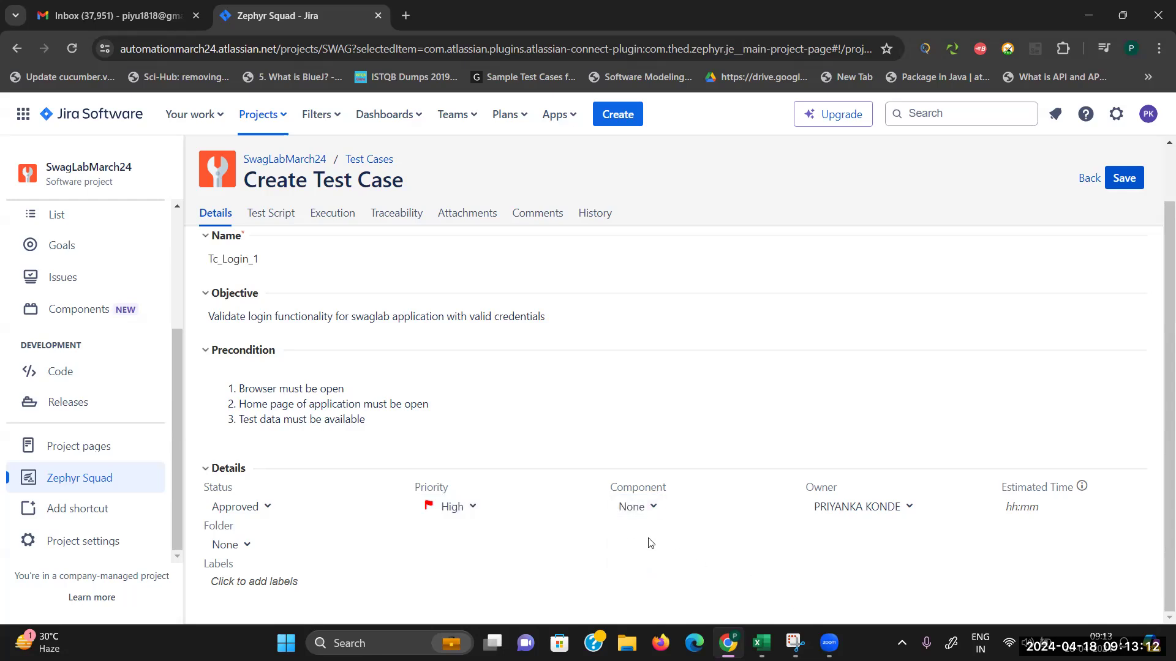
click(1019, 508)
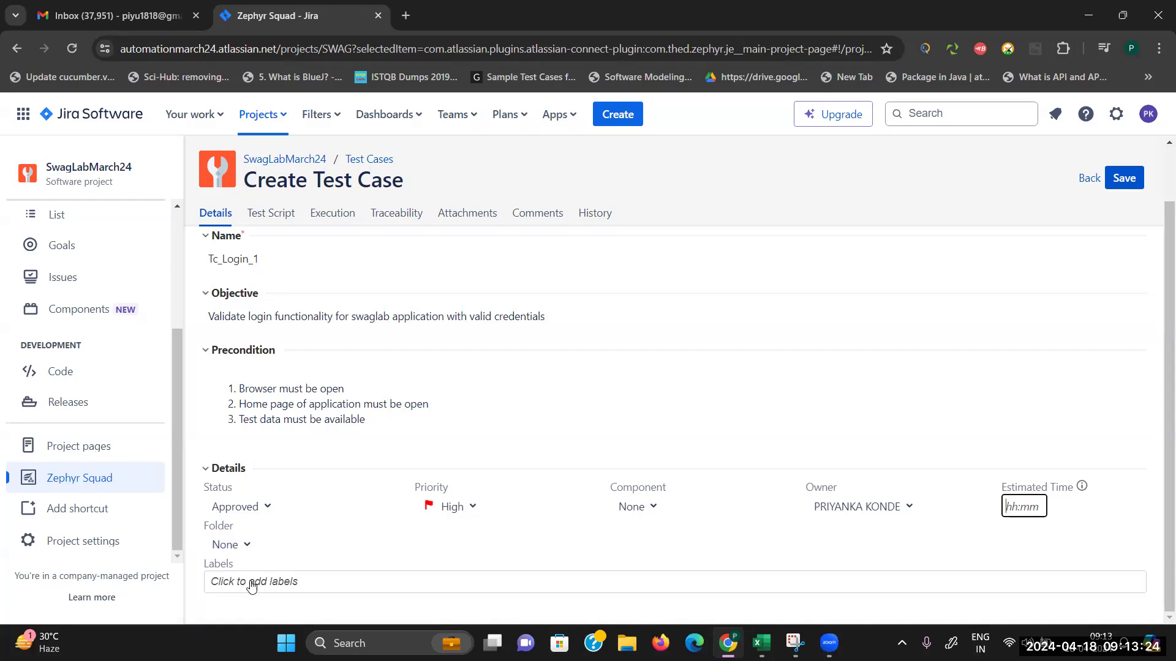
click(286, 584)
text(ManualTesting)
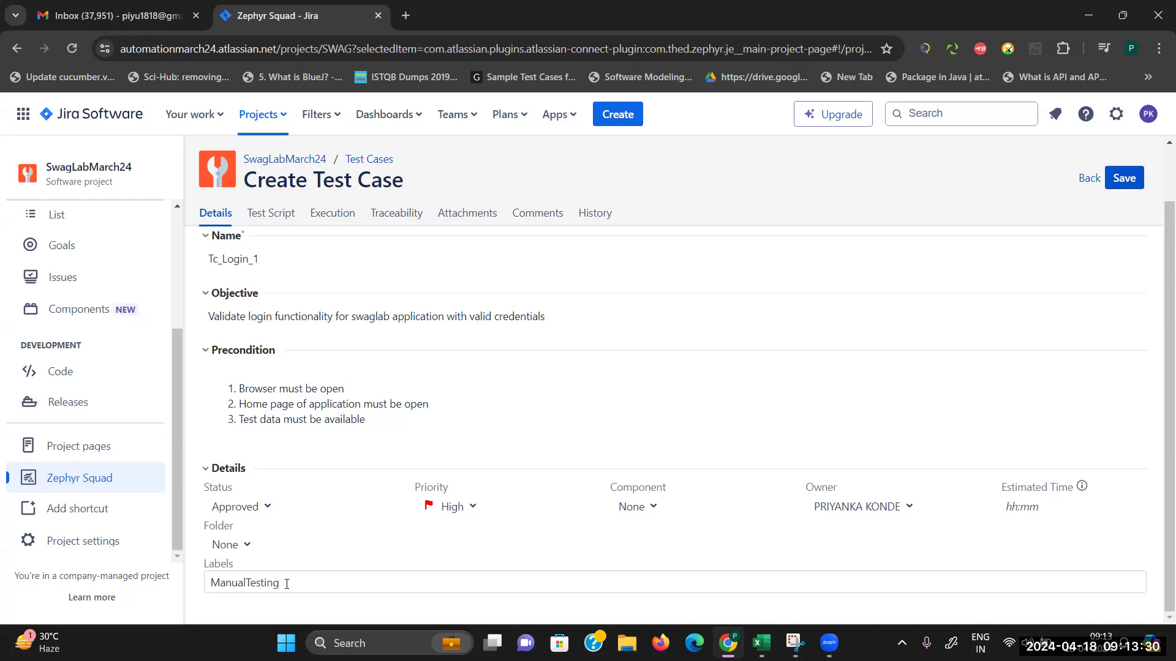
click(1124, 179)
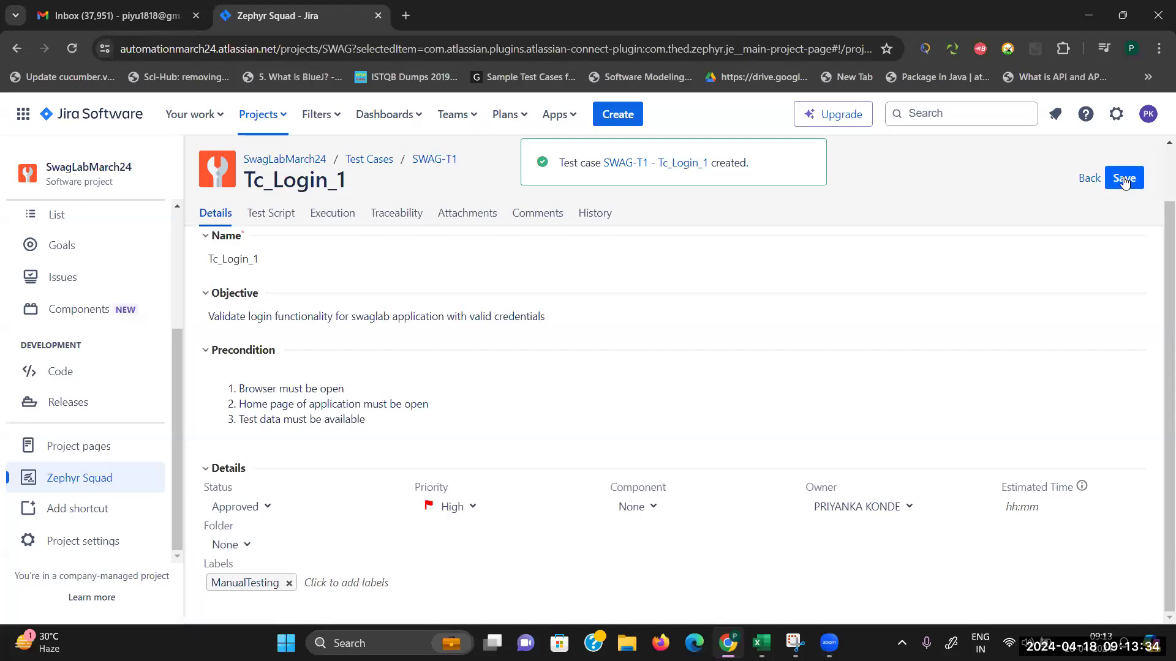
Step: Open SWAG-T1, confirm Tc_Login_1 is listed as Approved, and view its Test Script
click(680, 170)
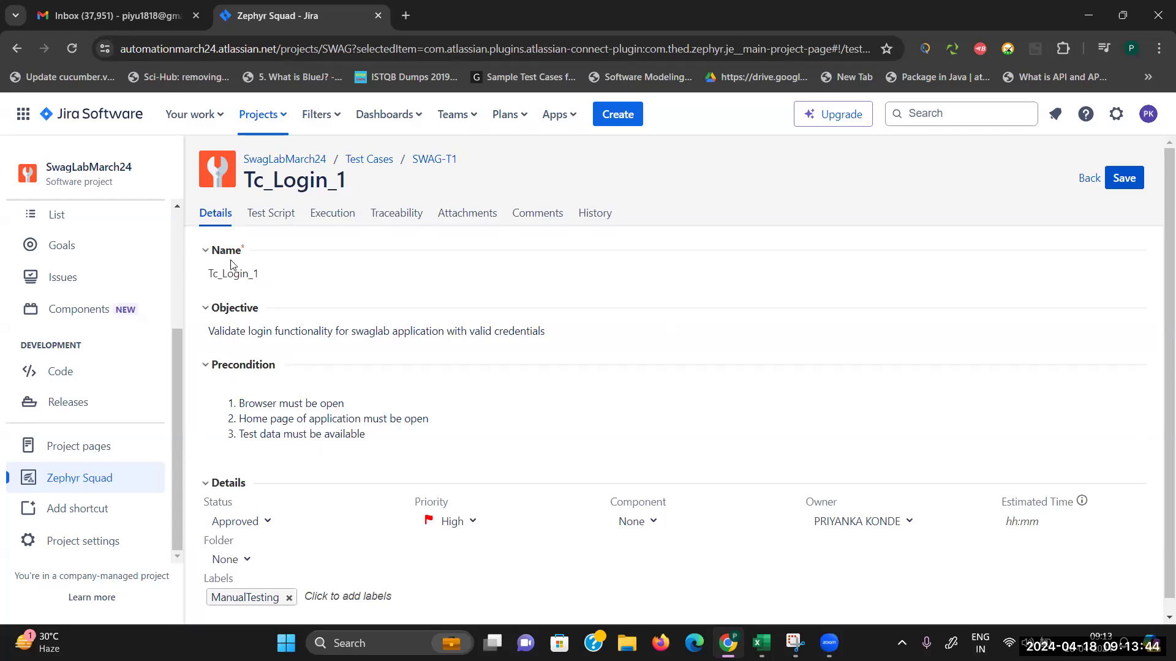
click(225, 219)
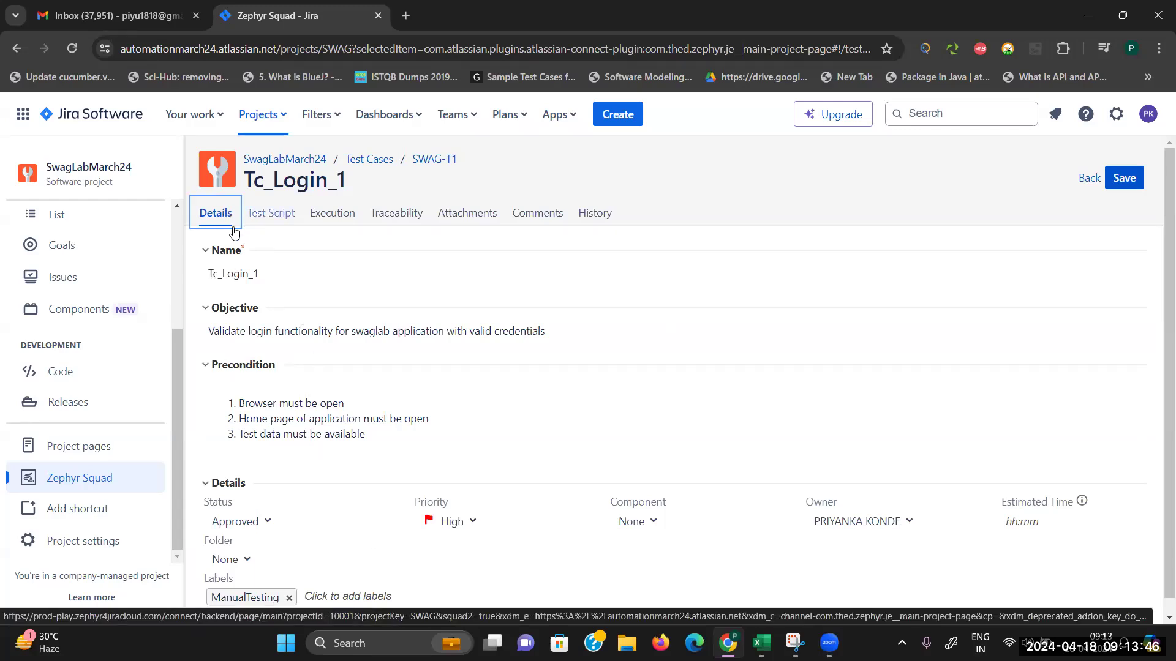
click(375, 162)
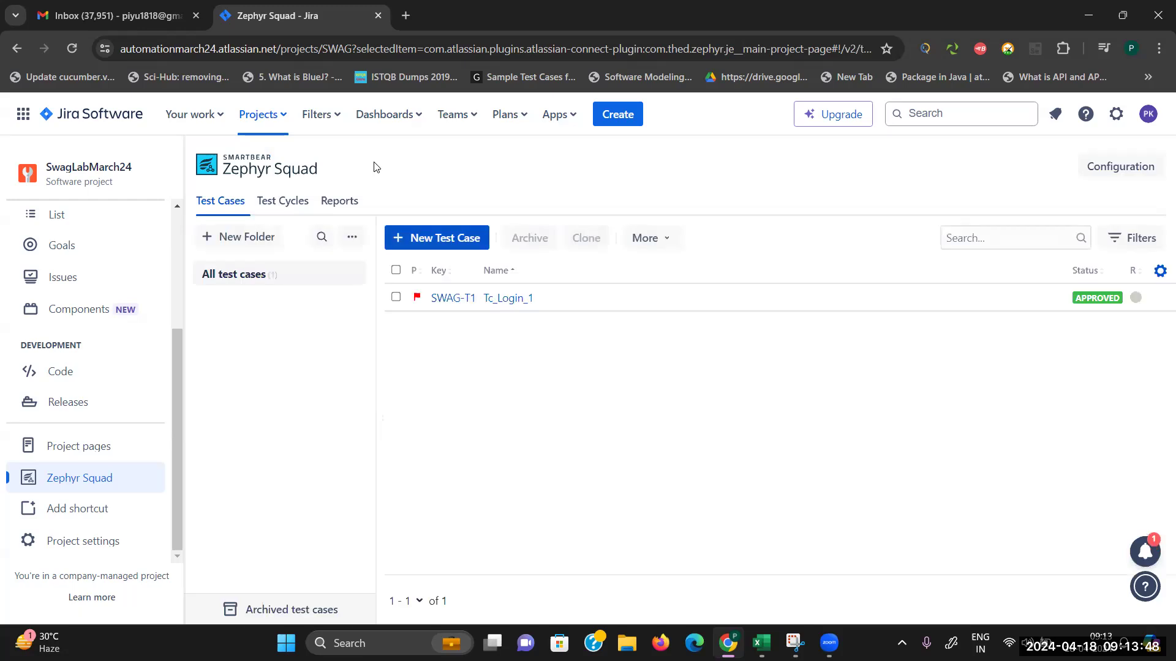
click(496, 304)
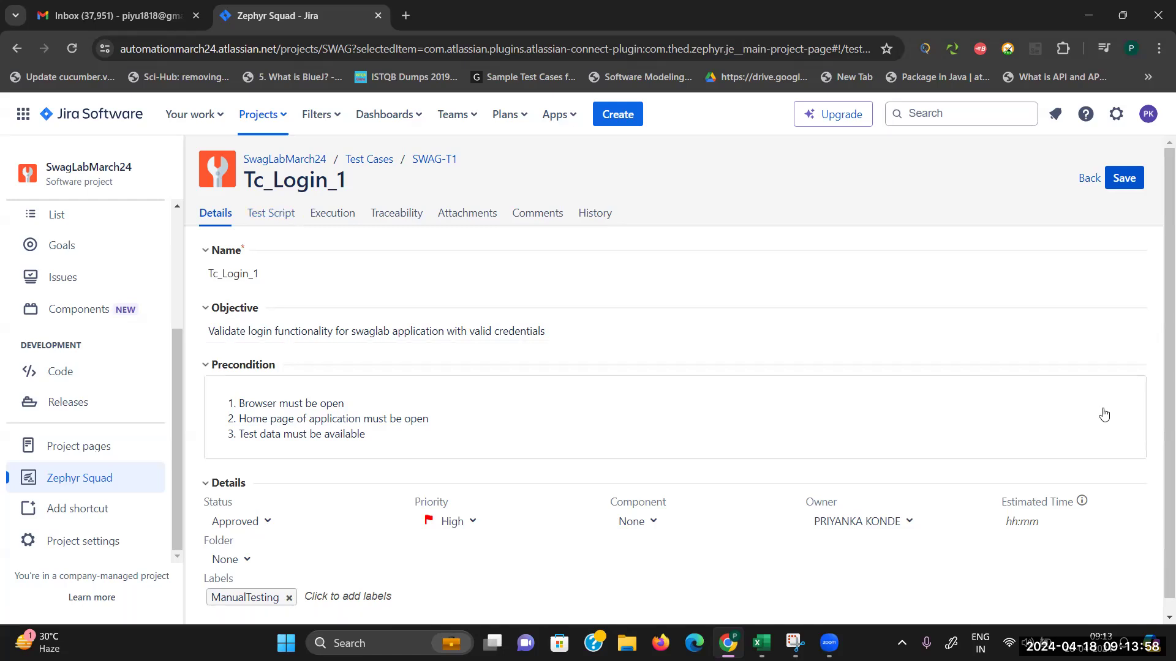
scroll(1158, 527, down, 1)
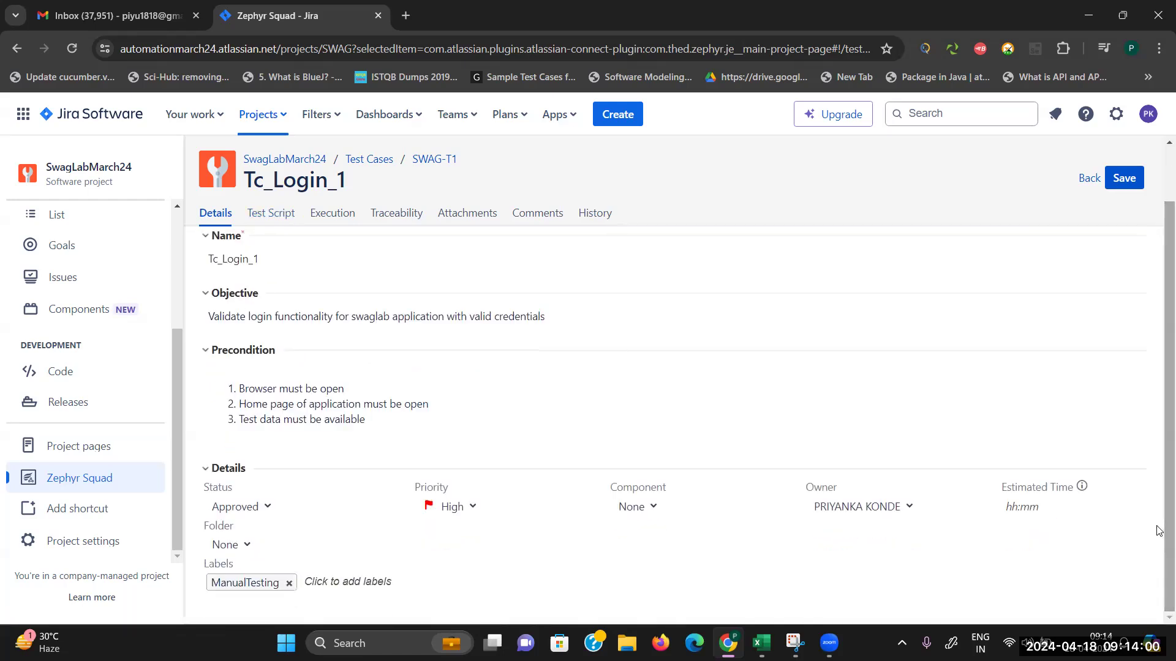
click(270, 221)
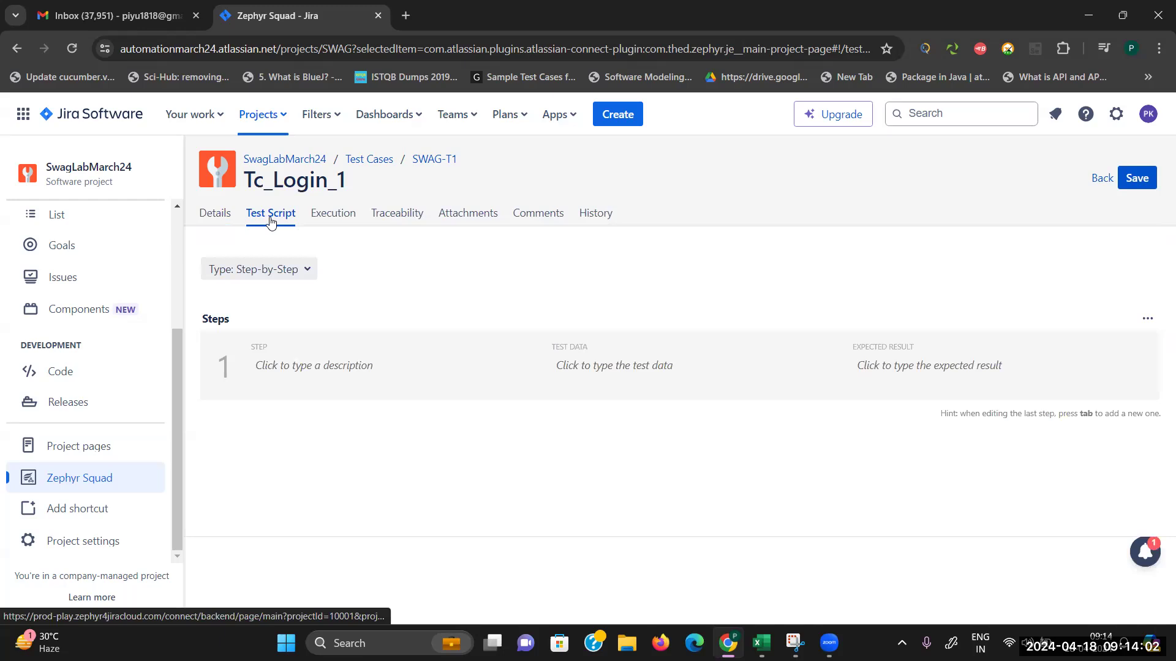
Step: Write 'Enter valid username' as step 1's description, select its Test Data cell, open a new tab
click(330, 350)
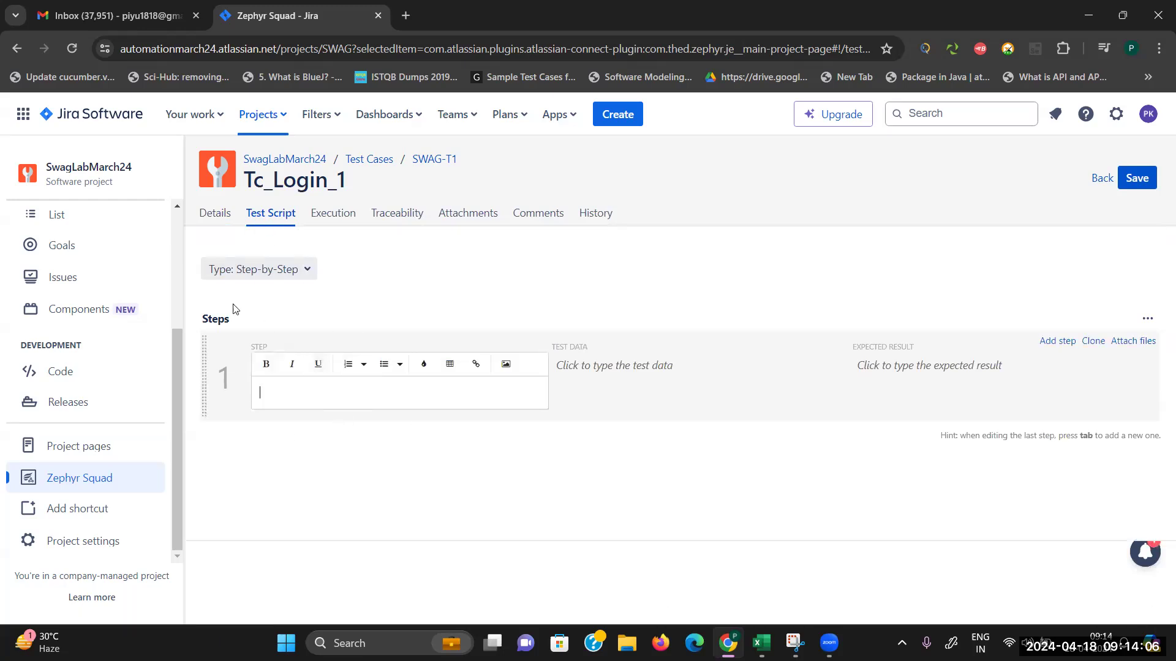
click(216, 213)
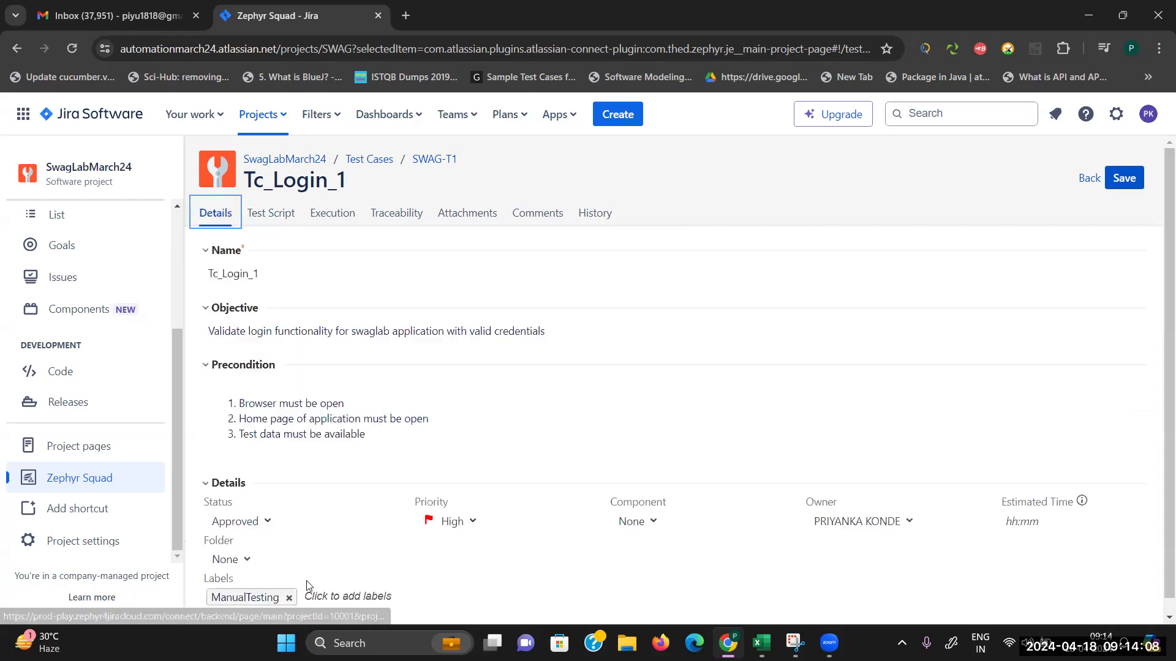
click(272, 226)
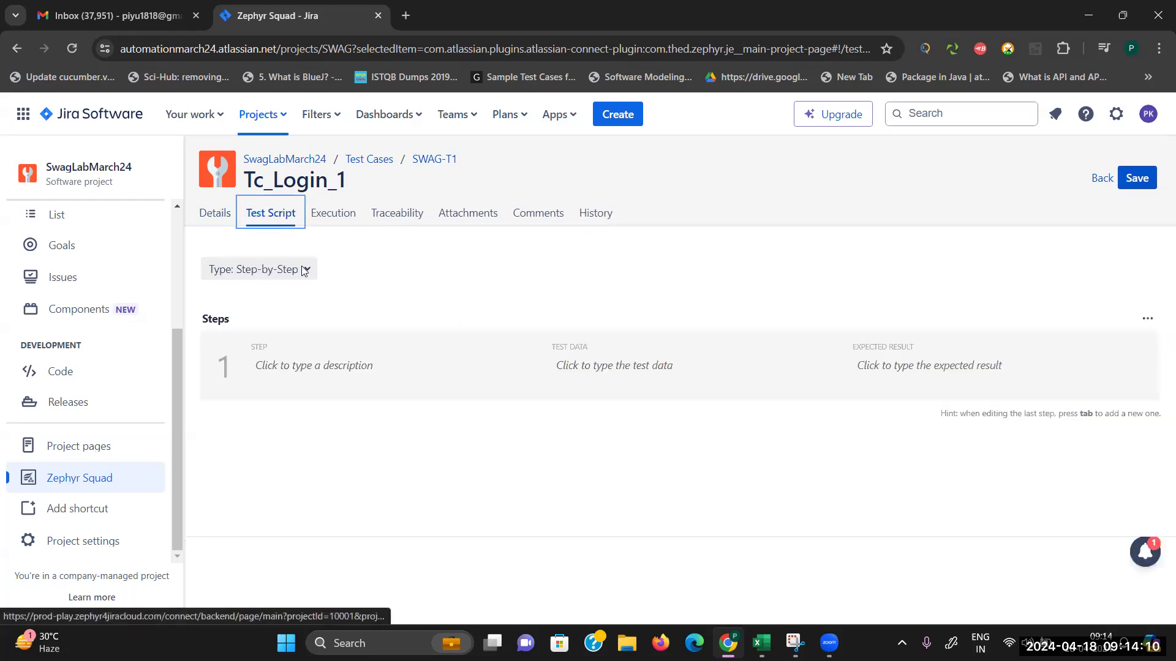
click(282, 365)
text(Enter valid username)
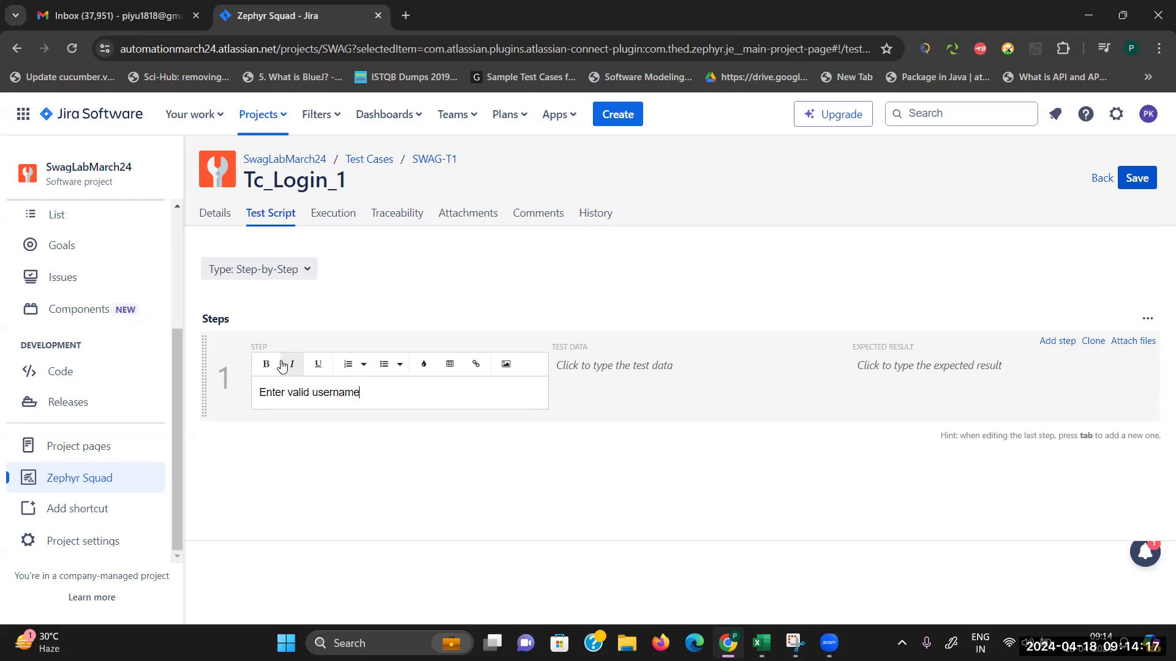
click(599, 382)
click(600, 376)
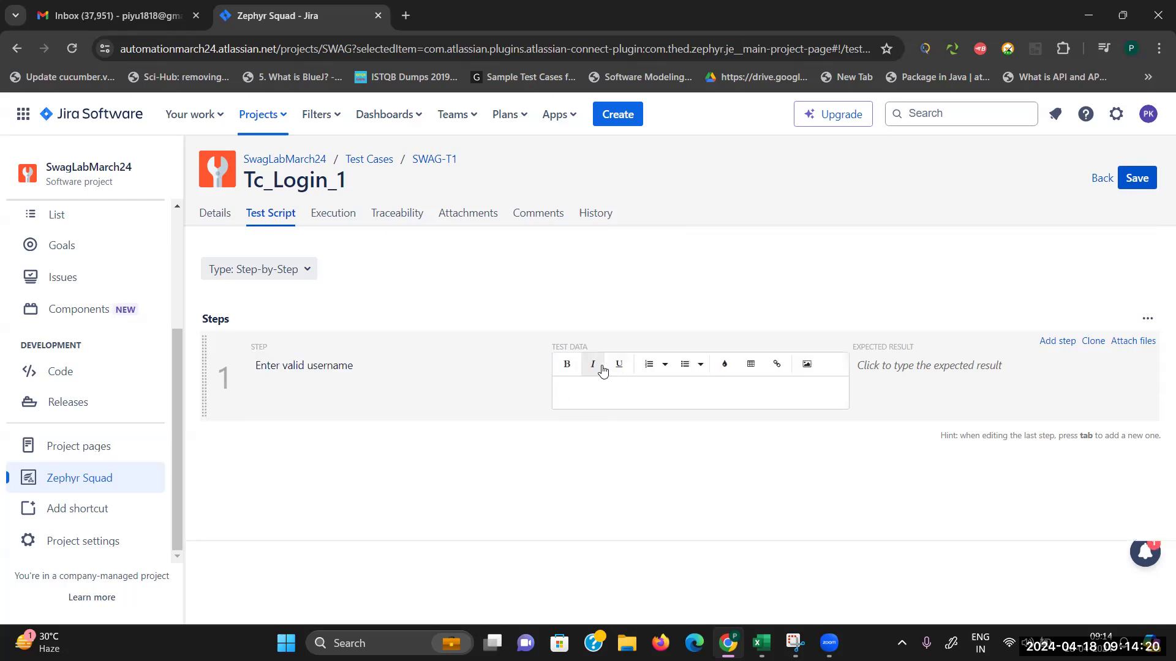
click(405, 15)
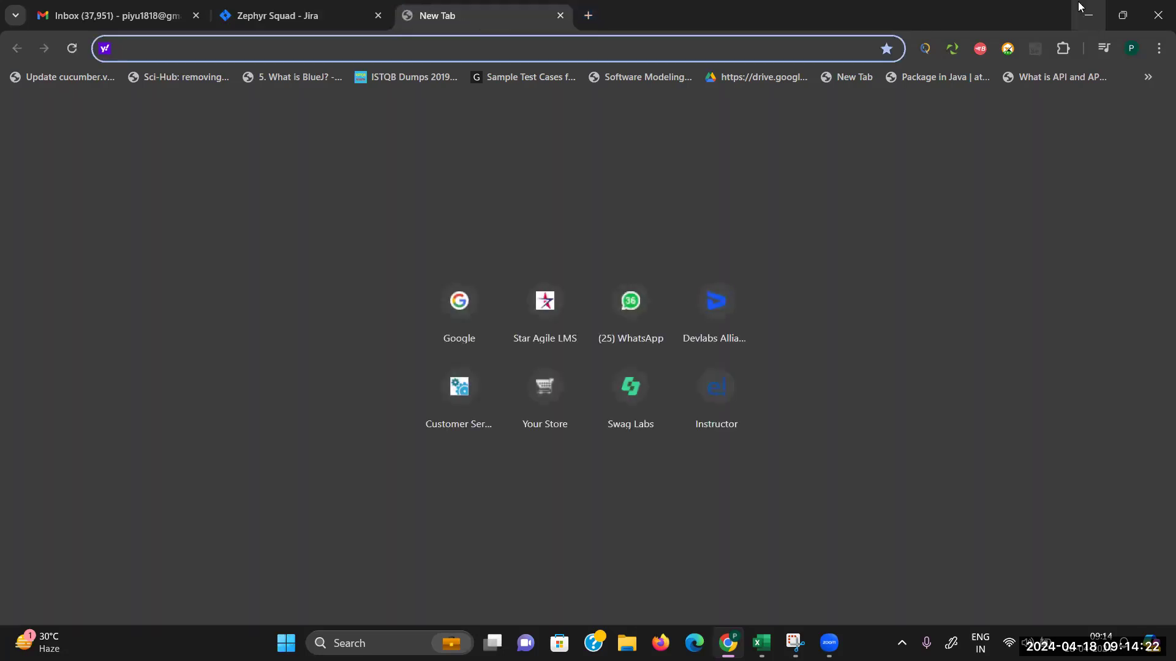
Step: Open Test Design Process.xlsx from the desktop
key(alt+Tab)
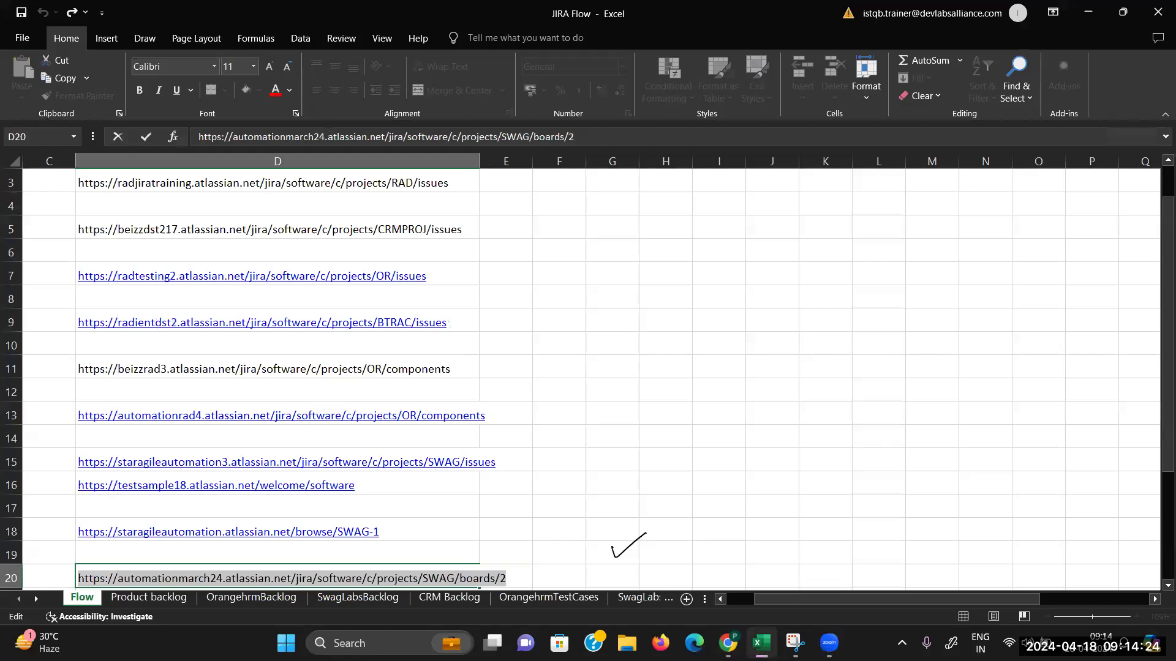
key(super+d)
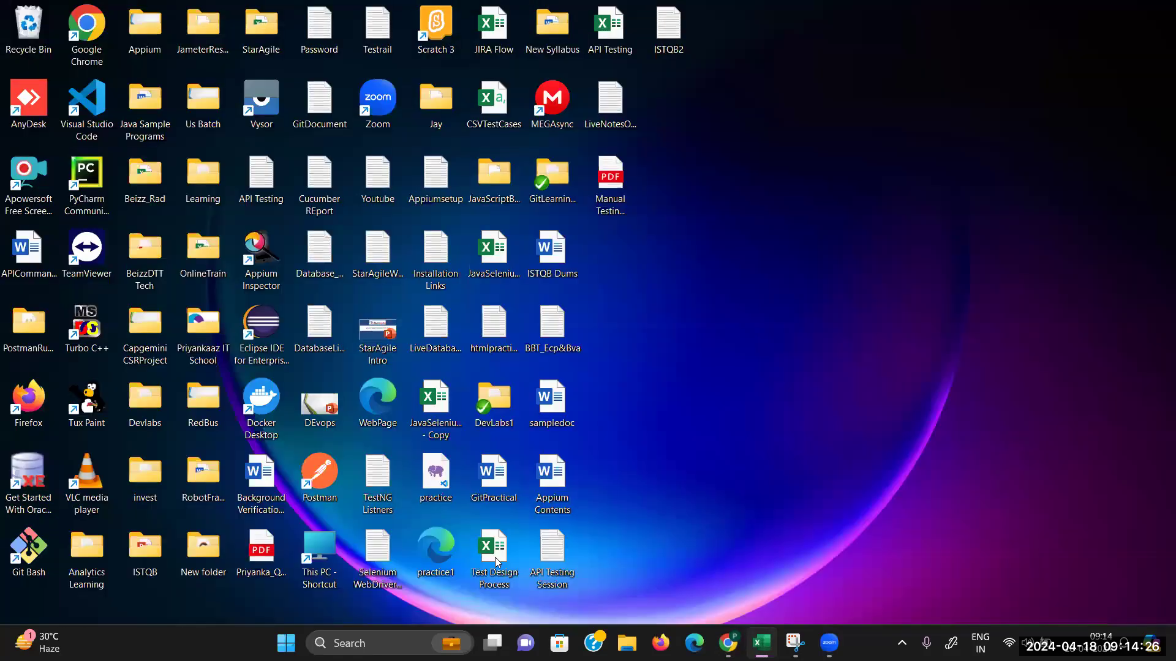
double_click(494, 551)
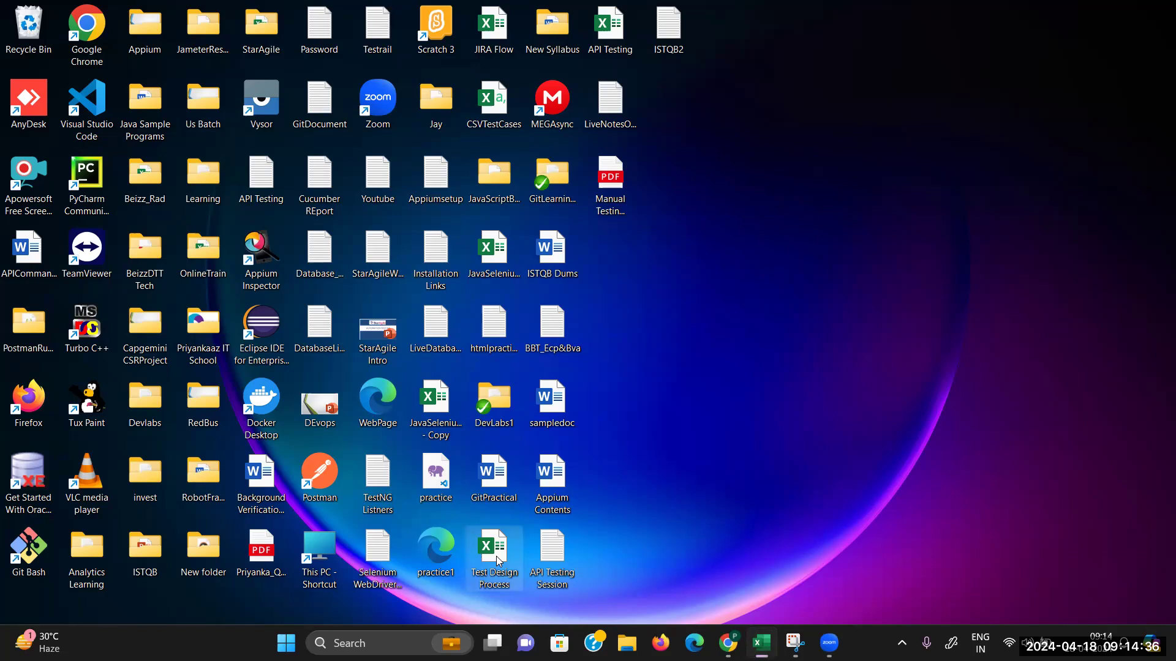
click(761, 643)
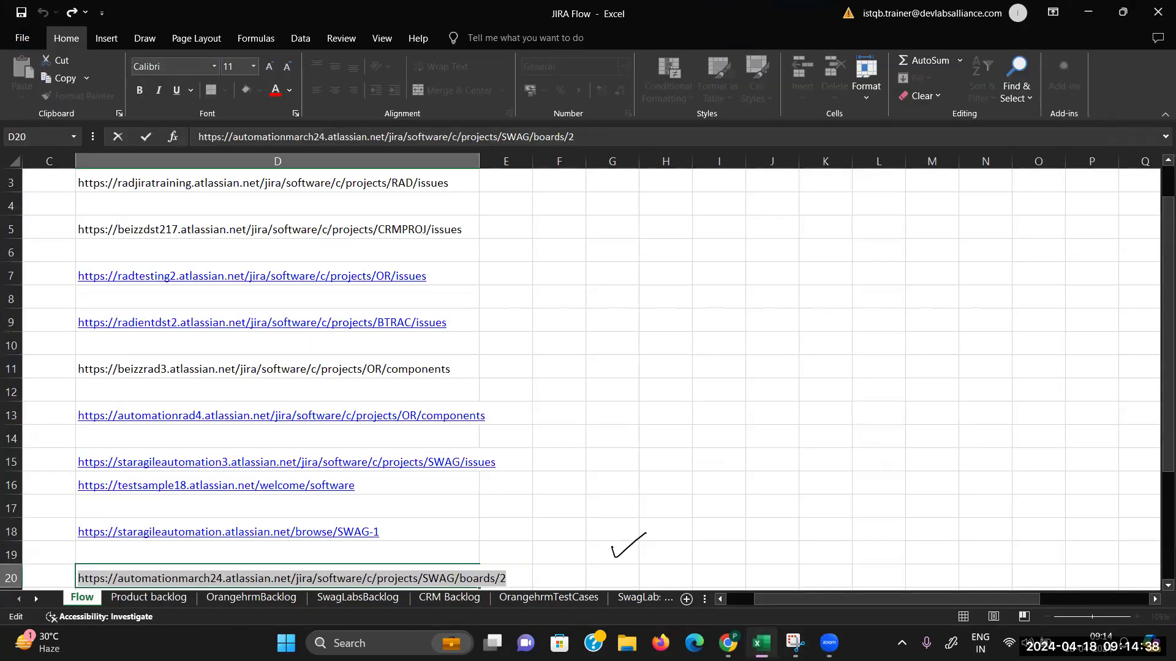
click(761, 643)
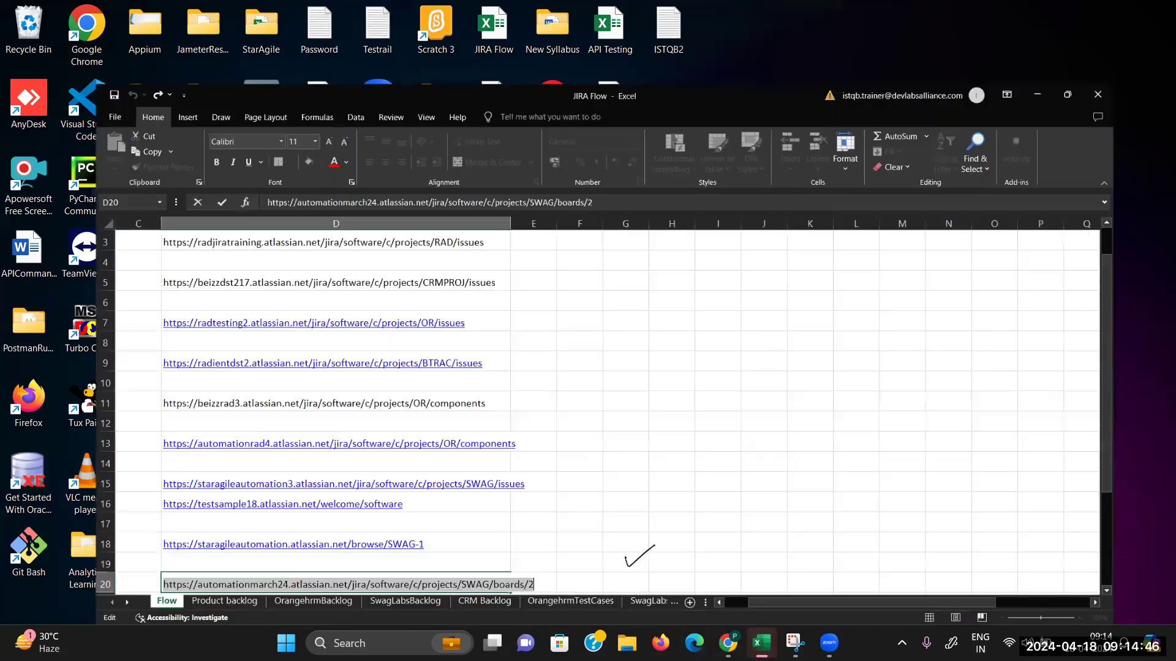
Step: Copy Tc_04's valid username from cell G10 of the SwagLabSTestCases sheet
click(639, 599)
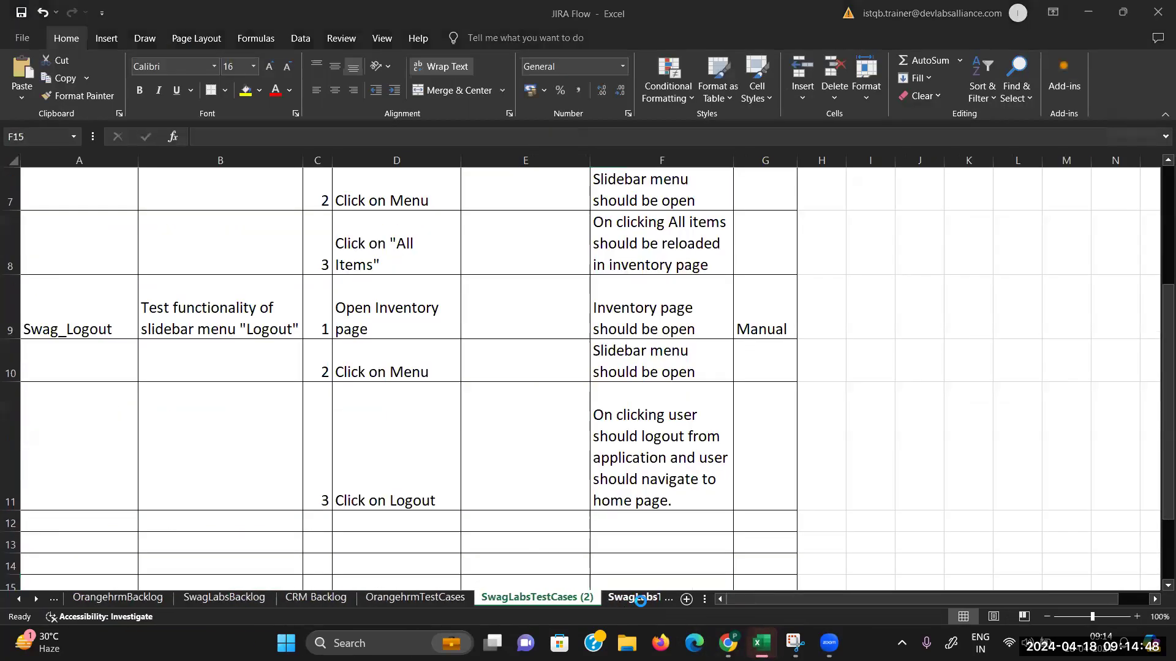
click(257, 595)
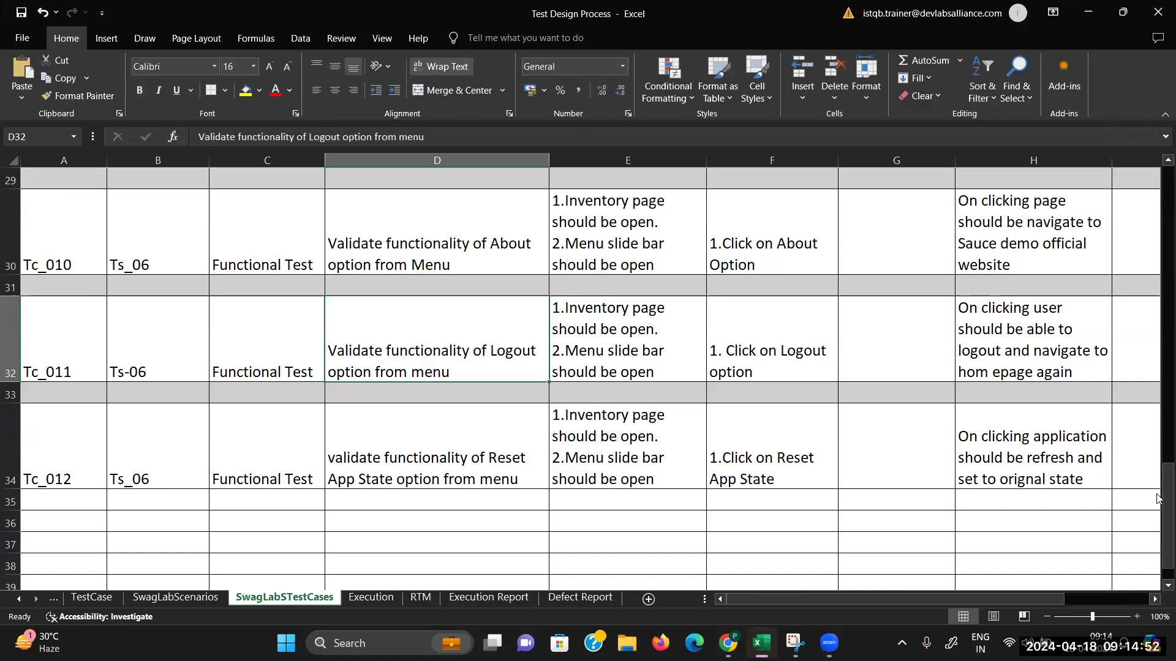
drag(1159, 508, 1157, 293)
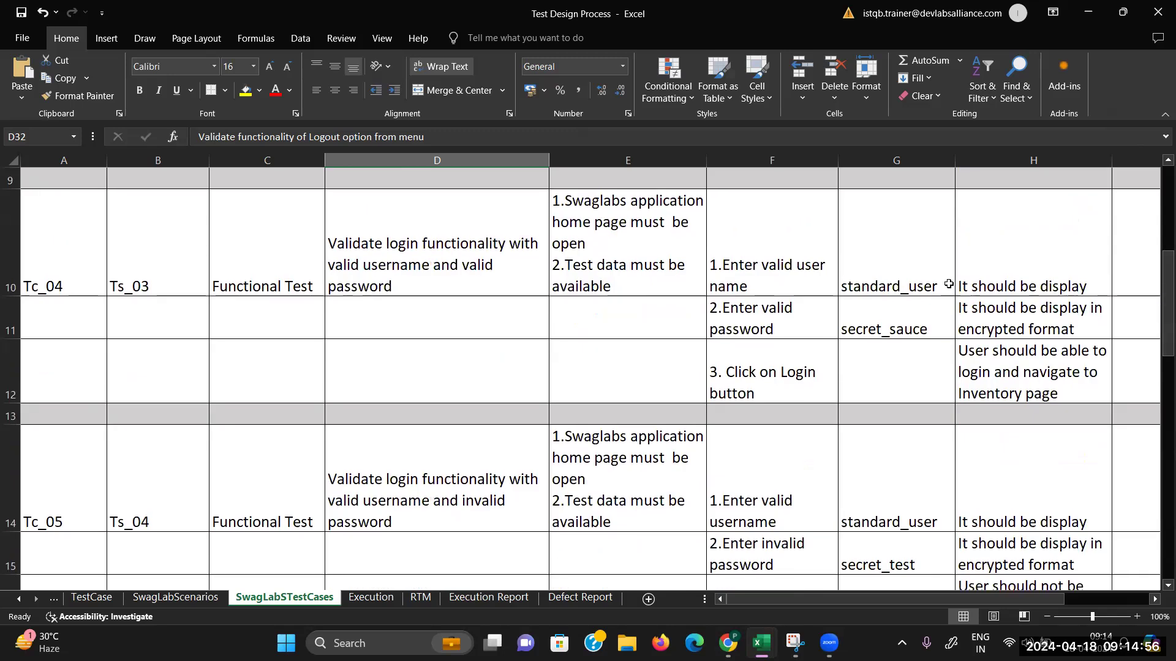
click(915, 284)
key(ctrl+c)
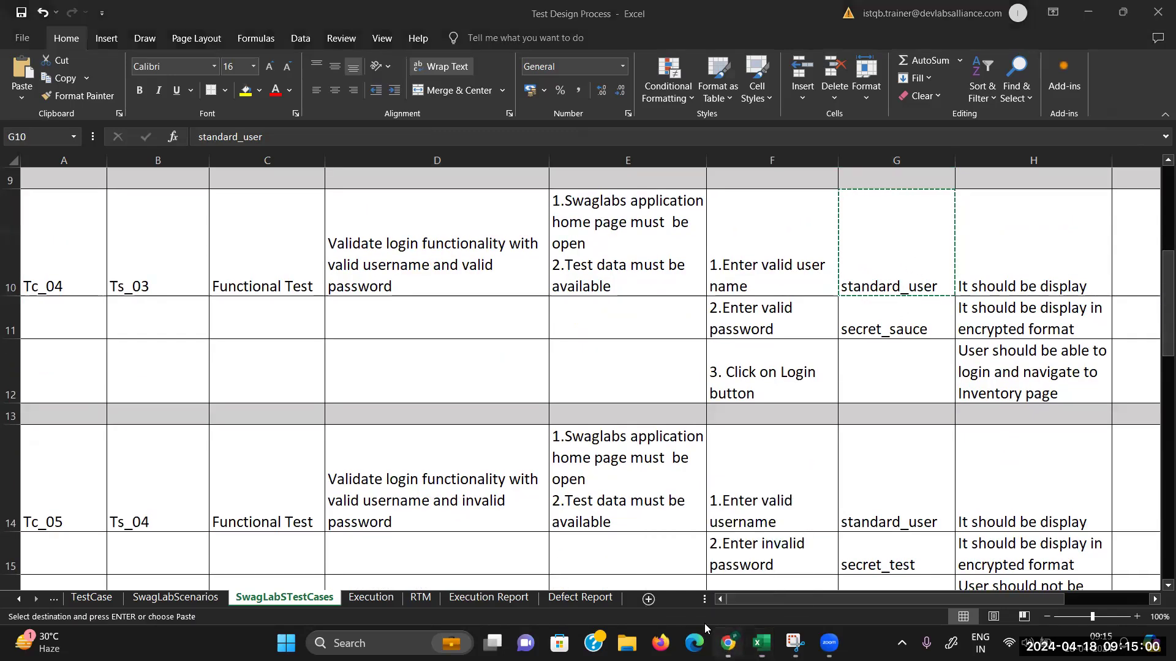
click(728, 643)
Step: Copy the valid username from cell G10 of the Test Design Process workbook
key(ctrl+shift+Tab)
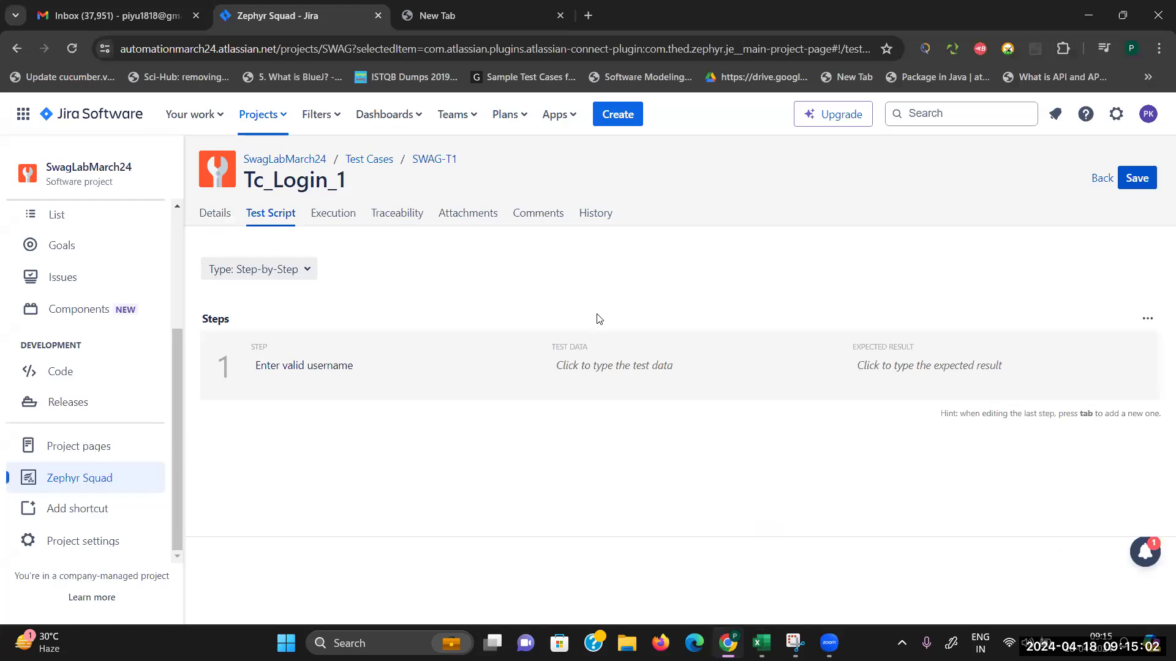
click(575, 366)
key(ctrl+v)
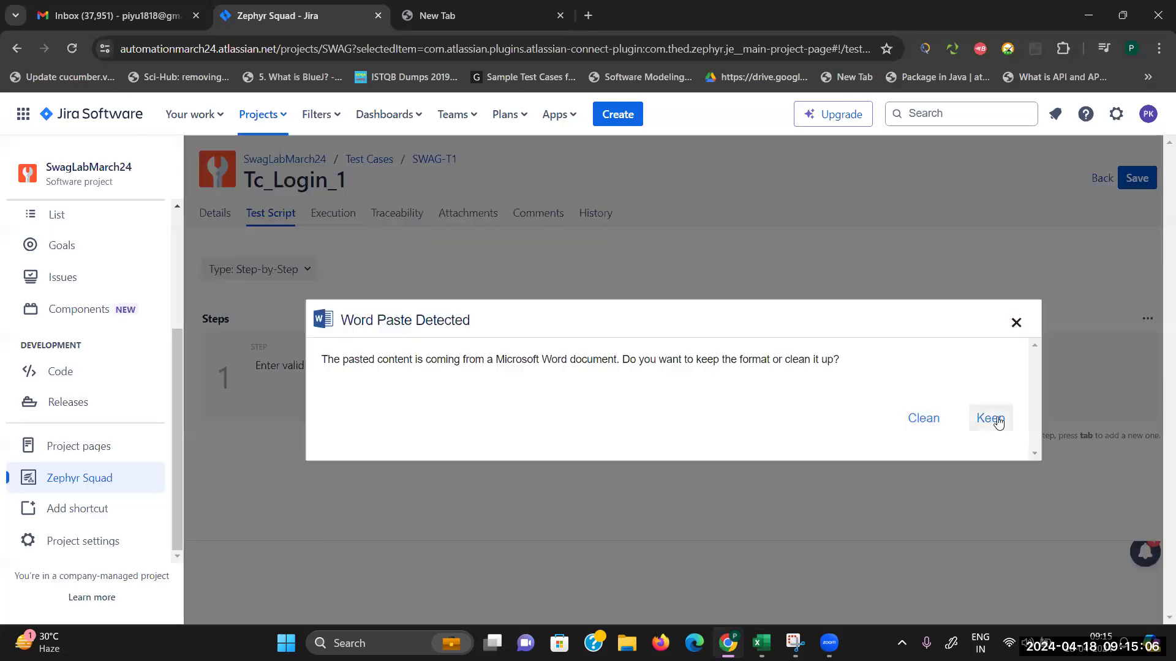
click(1018, 325)
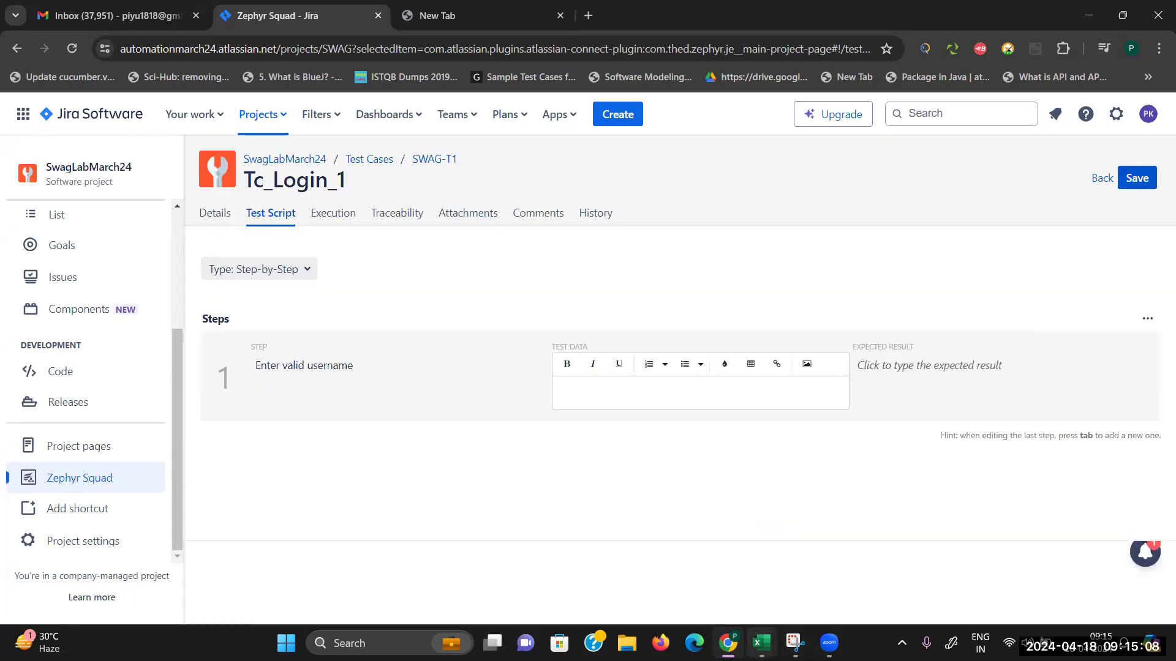
click(761, 643)
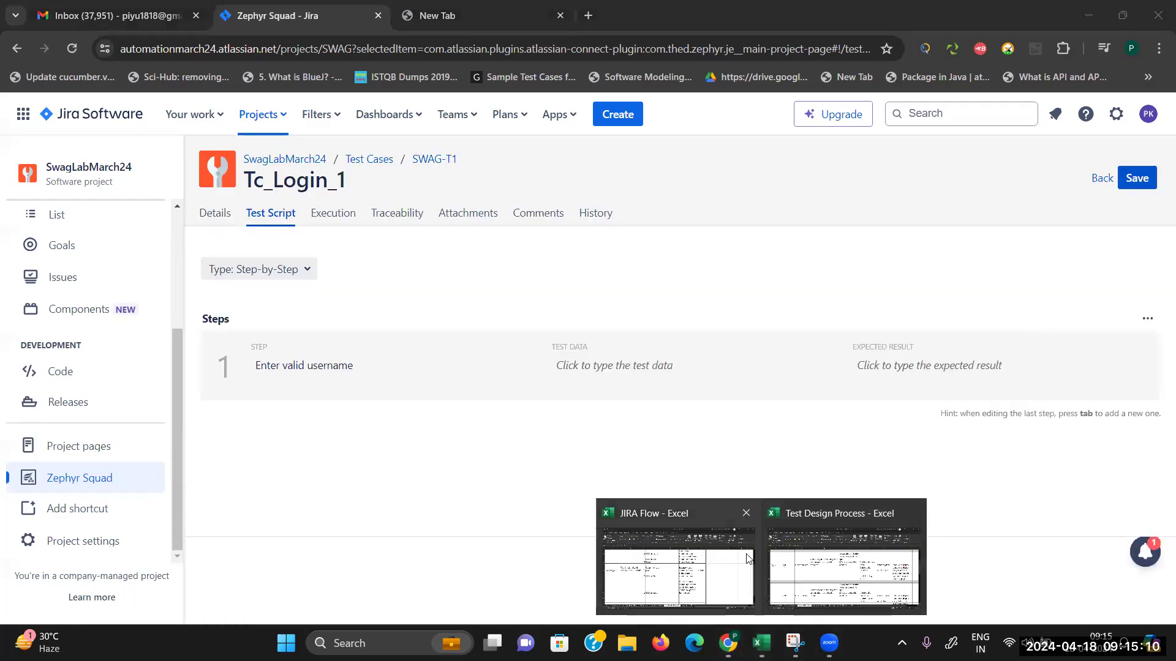
click(811, 568)
double_click(880, 286)
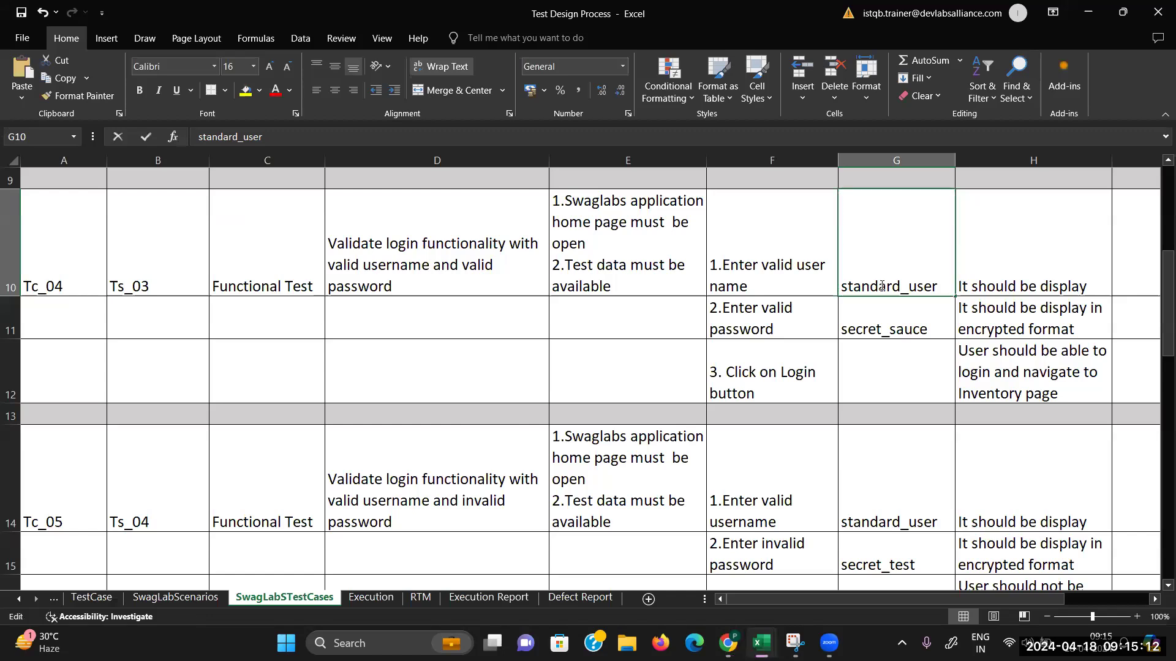
double_click(882, 286)
key(ctrl+c)
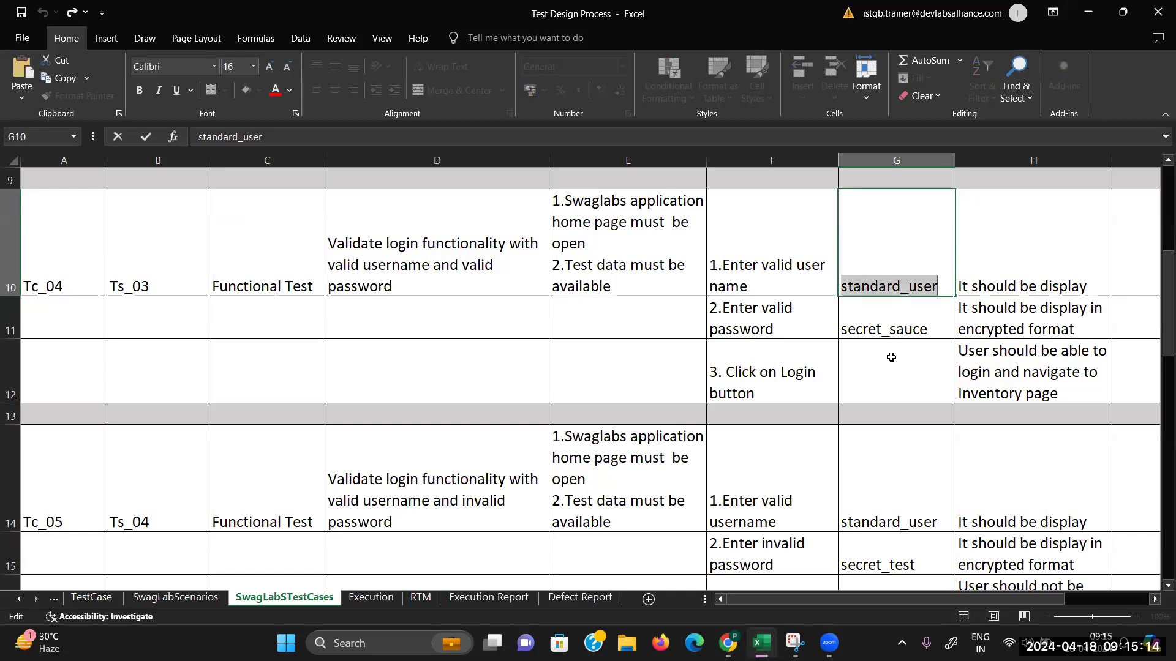
Step: Paste the username into step 1's test data, expect 'It should be display', and add step 2 'Enter valid password'
mouse_move(727, 643)
click(710, 602)
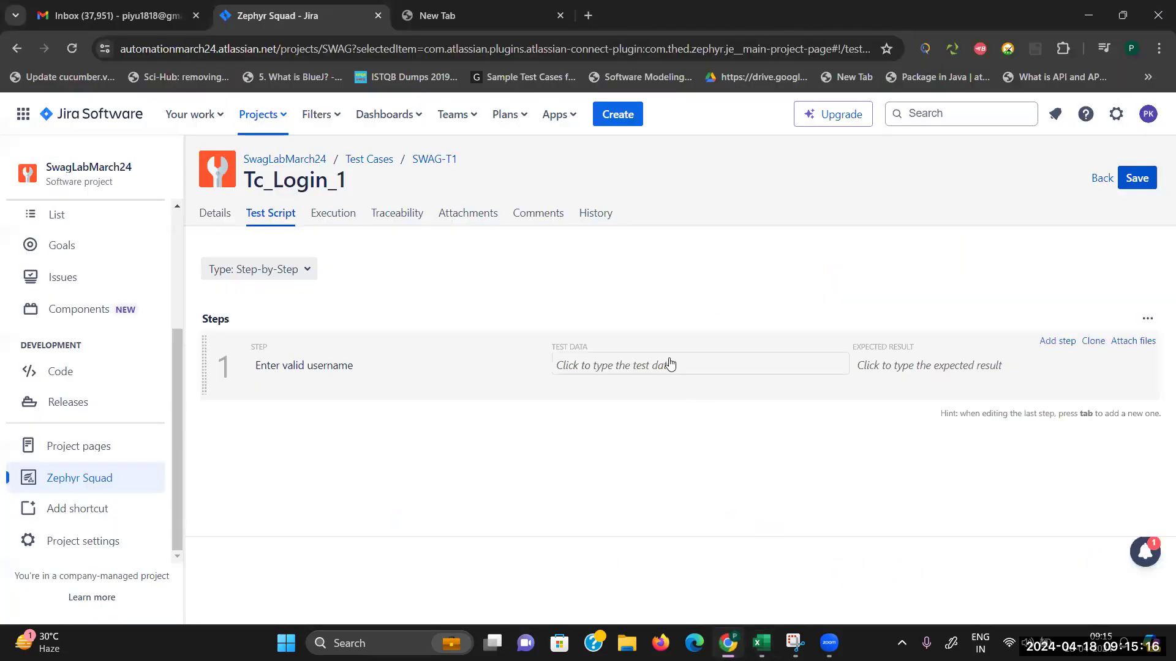
click(727, 370)
key(ctrl+v)
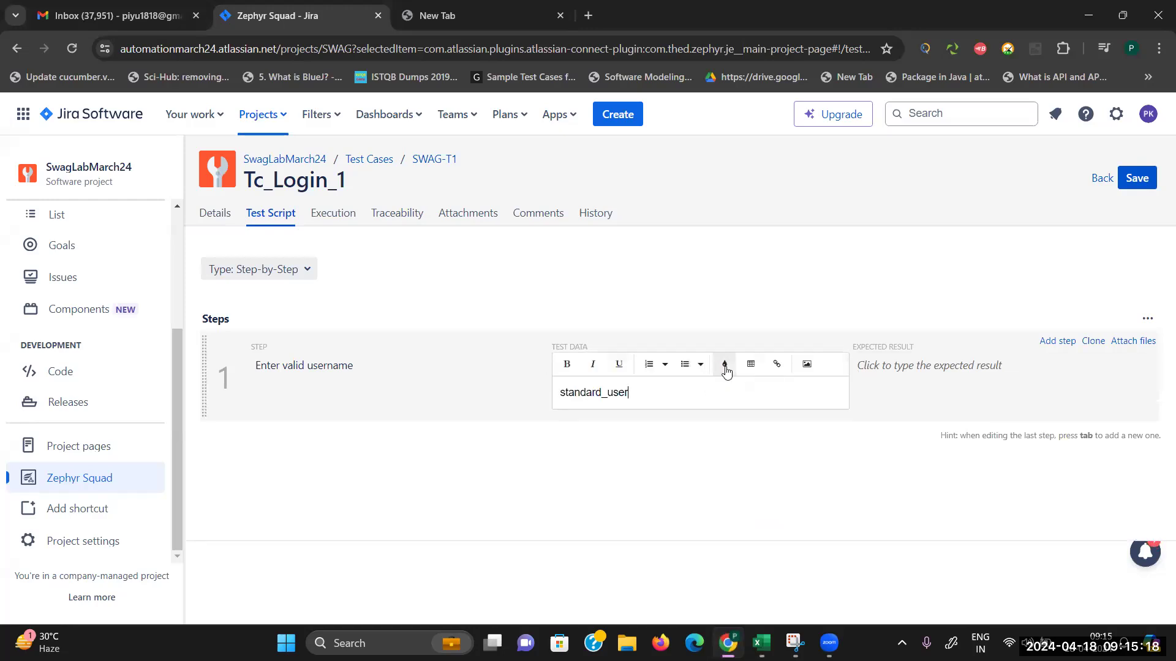
click(884, 375)
text(It should be display)
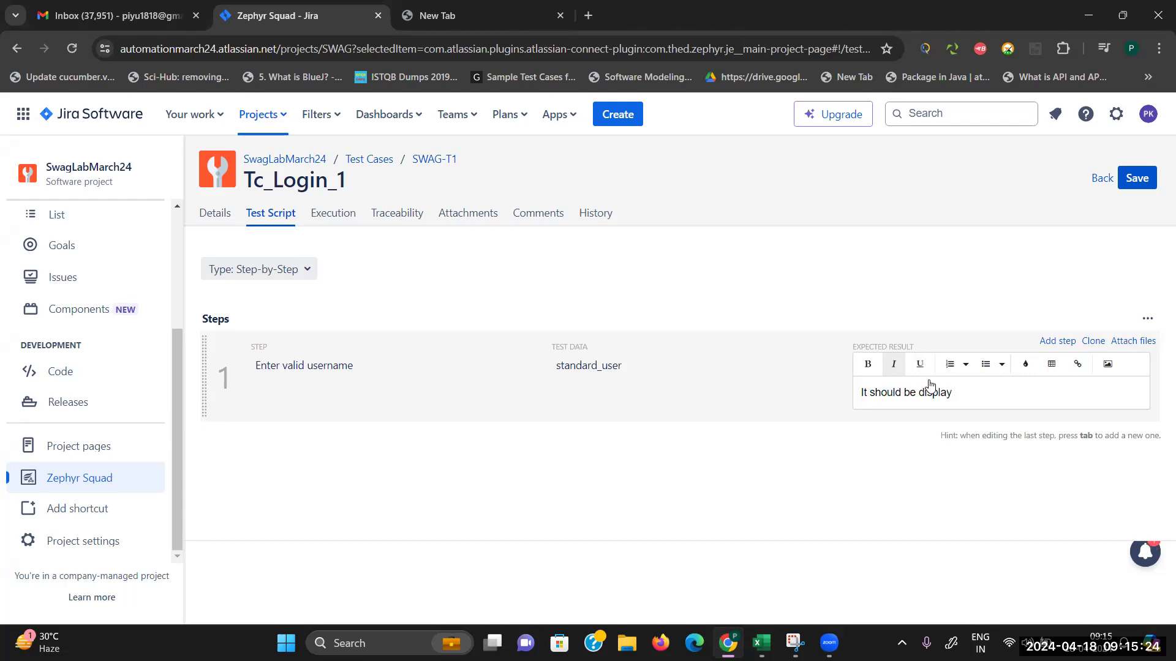
click(660, 483)
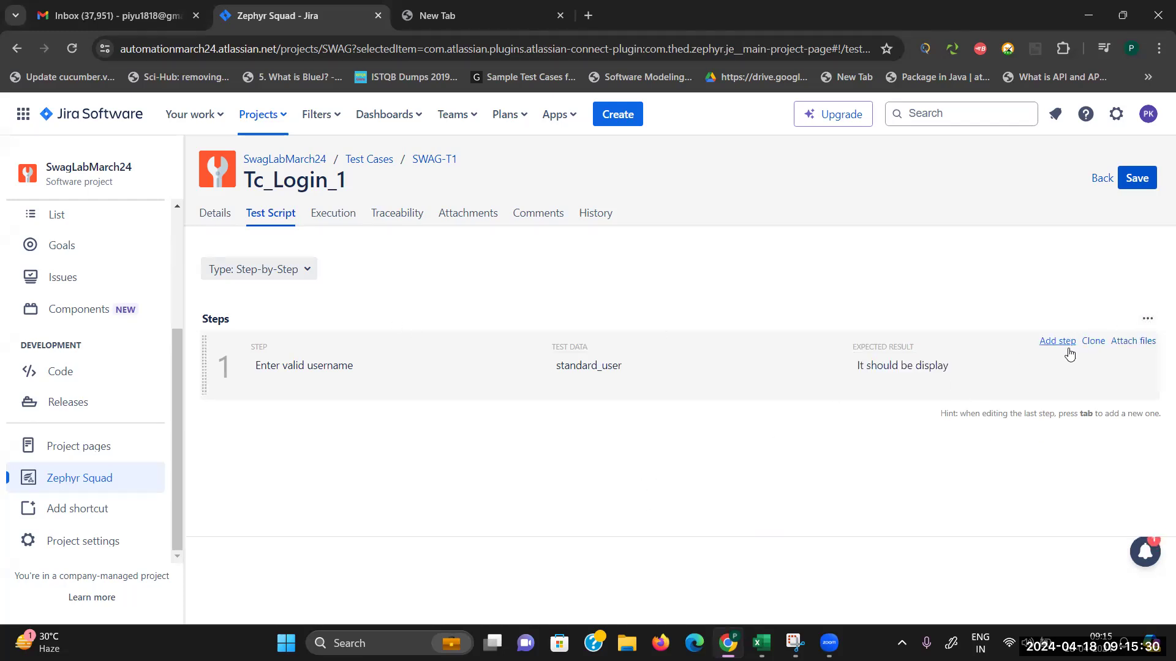
click(1062, 345)
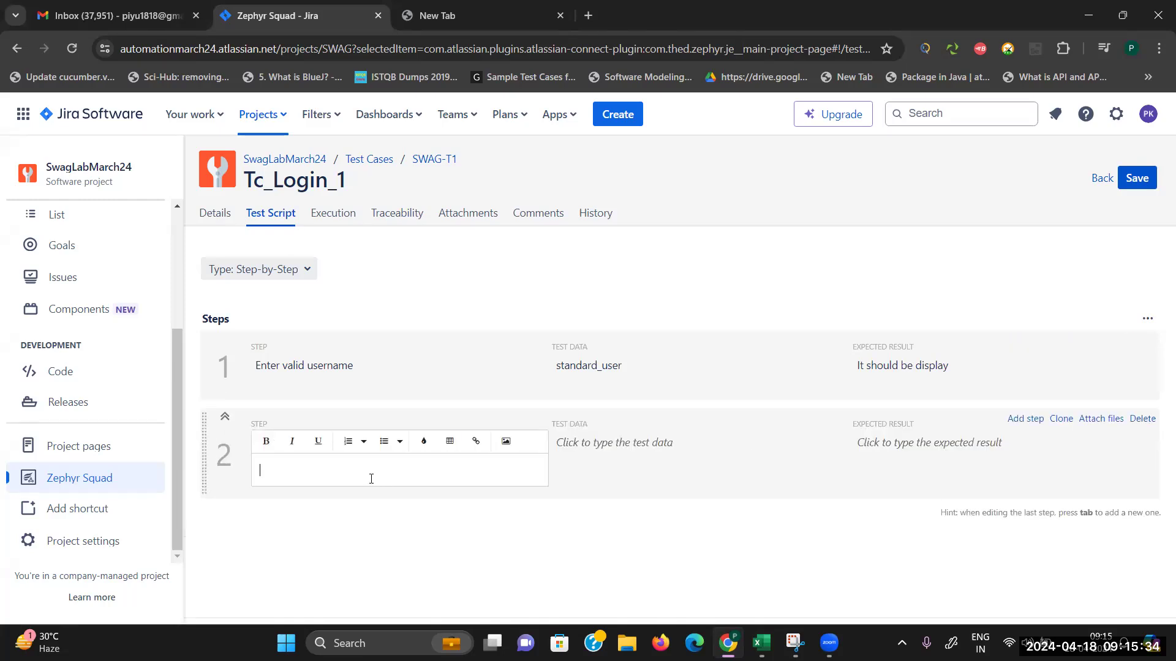
text(nter valid passwor)
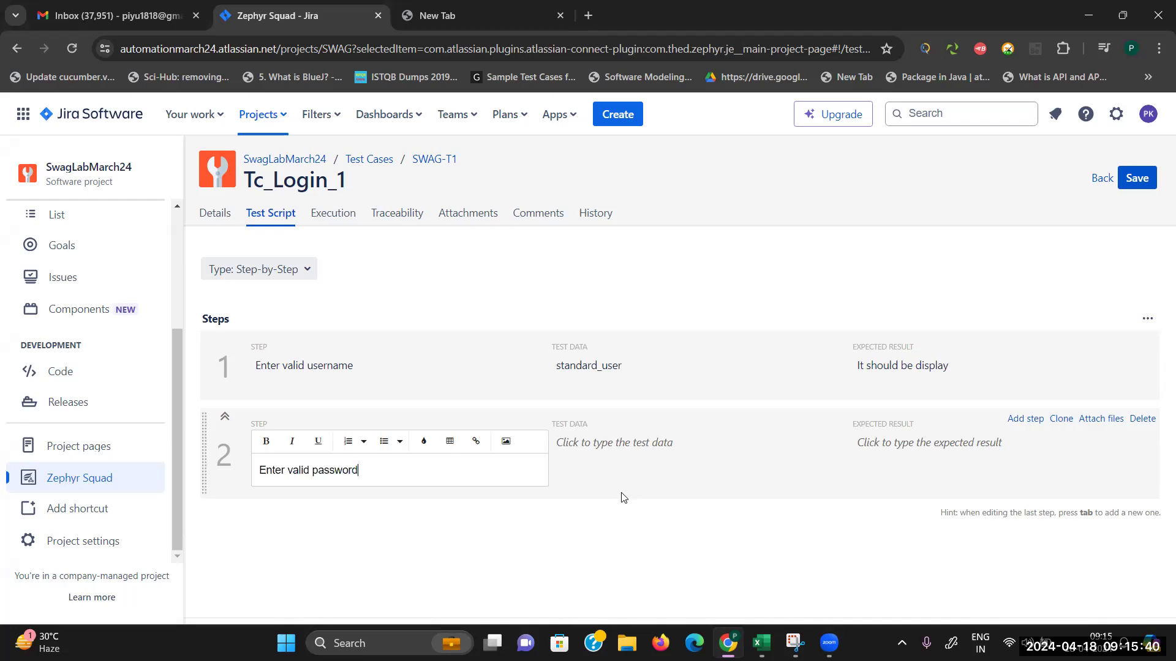
text(d)
Step: Copy the valid password from workbook cell G11 for step 2's test data
key(alt+Tab)
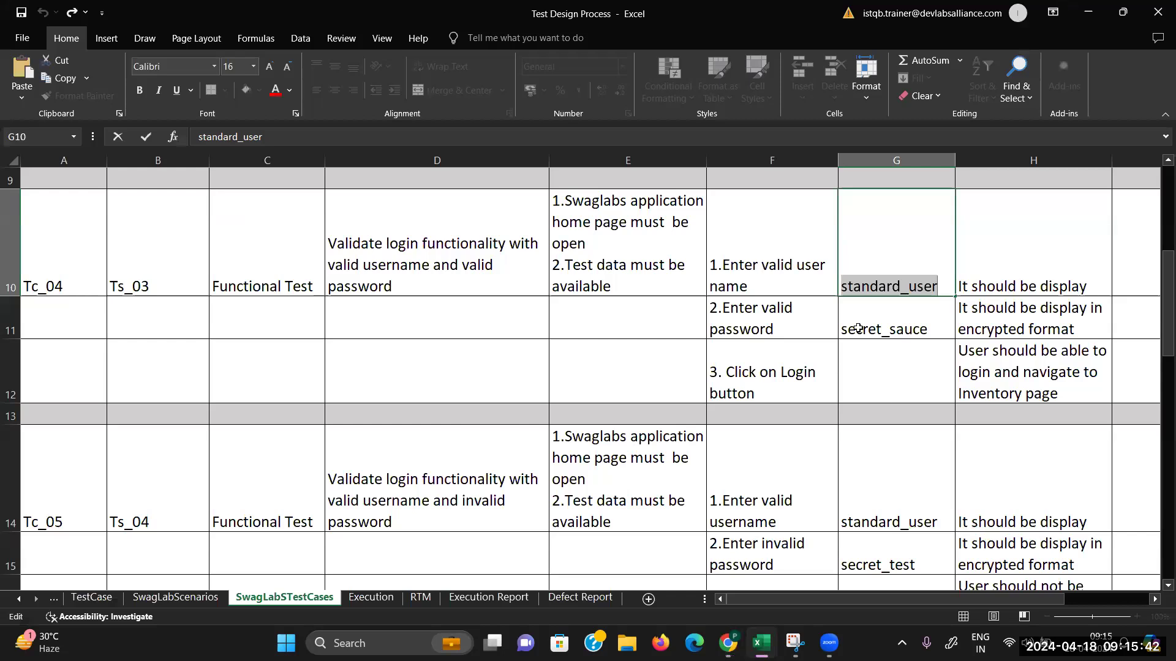
click(858, 329)
key(ctrl+a)
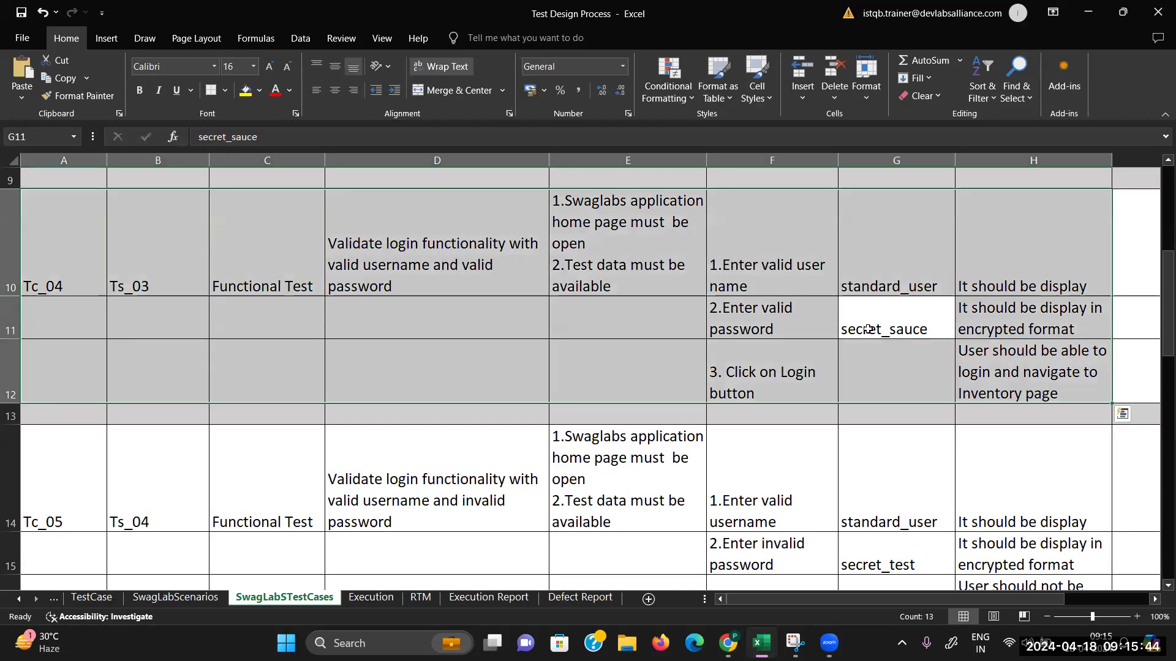
double_click(868, 328)
double_click(869, 330)
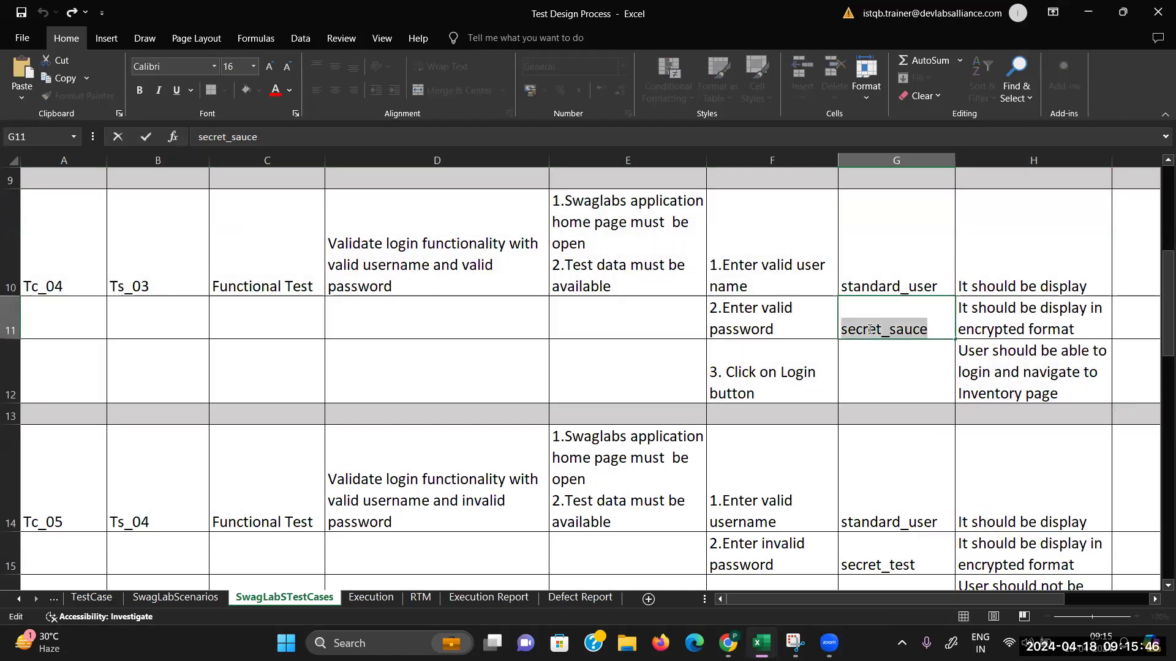
key(alt+Tab)
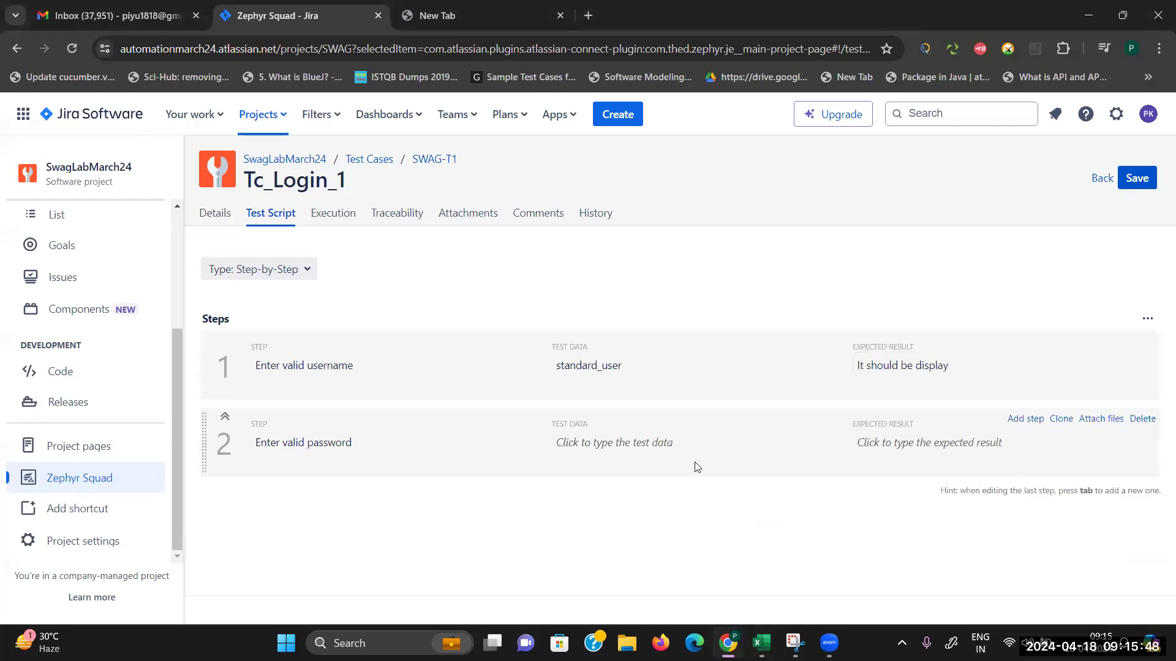
click(696, 468)
Step: Paste the password into step 2's test data, expecting it shown in encrypted format
key(ctrl+v)
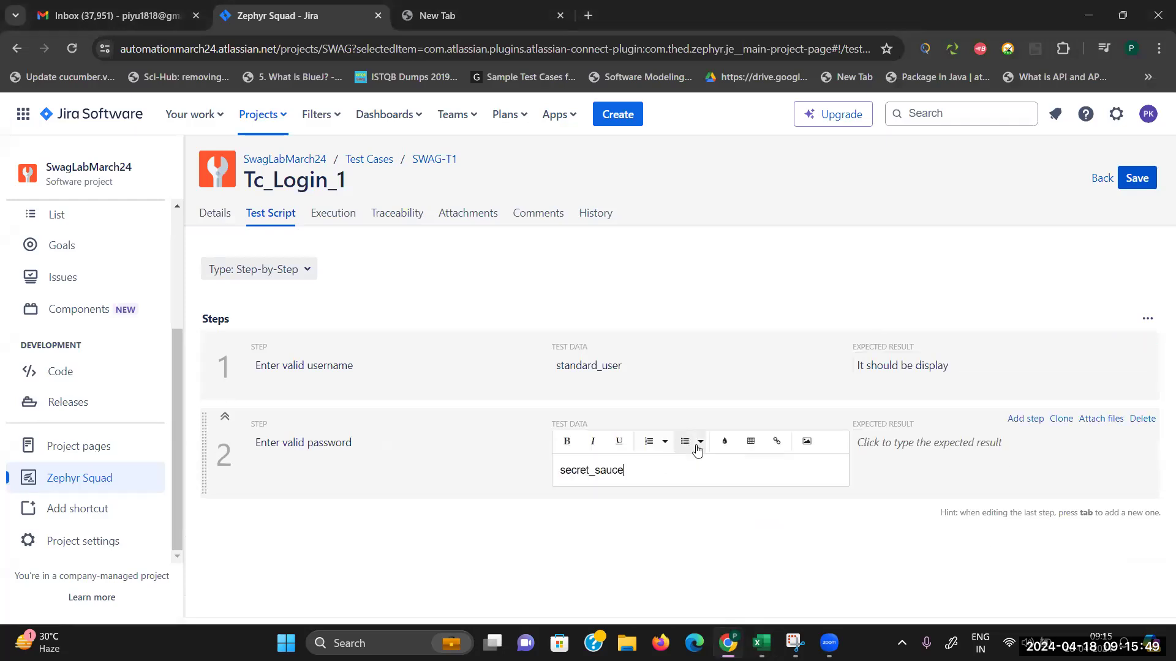
click(940, 447)
text(Passwo)
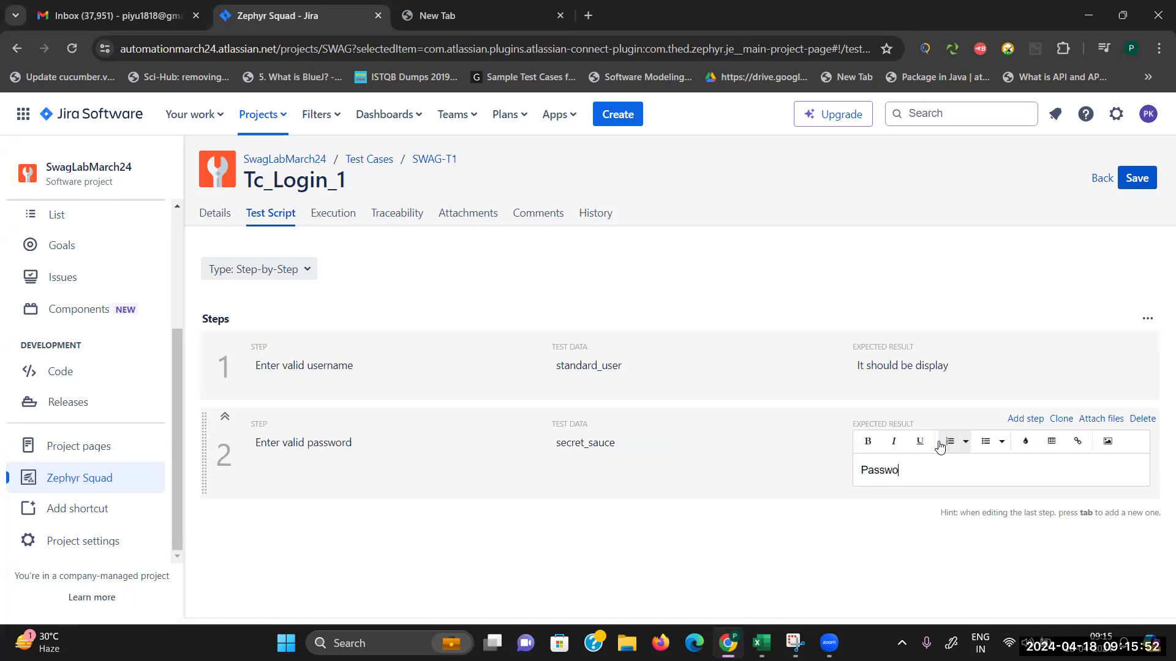
text(rd should bve)
text(play)
key(BackSpace)
text(increpeted format)
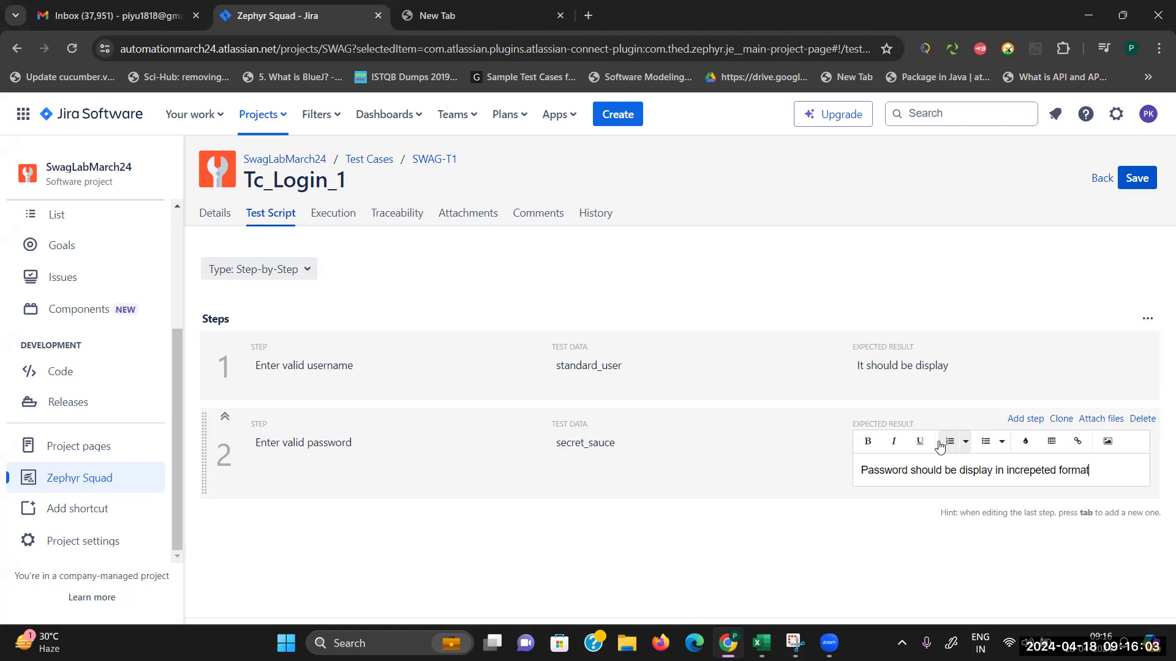
Step: Add step 3 'Click on Login button' expecting 'USer should be able to login and navigate to Inventory page'
click(1039, 422)
text(Click on Login but)
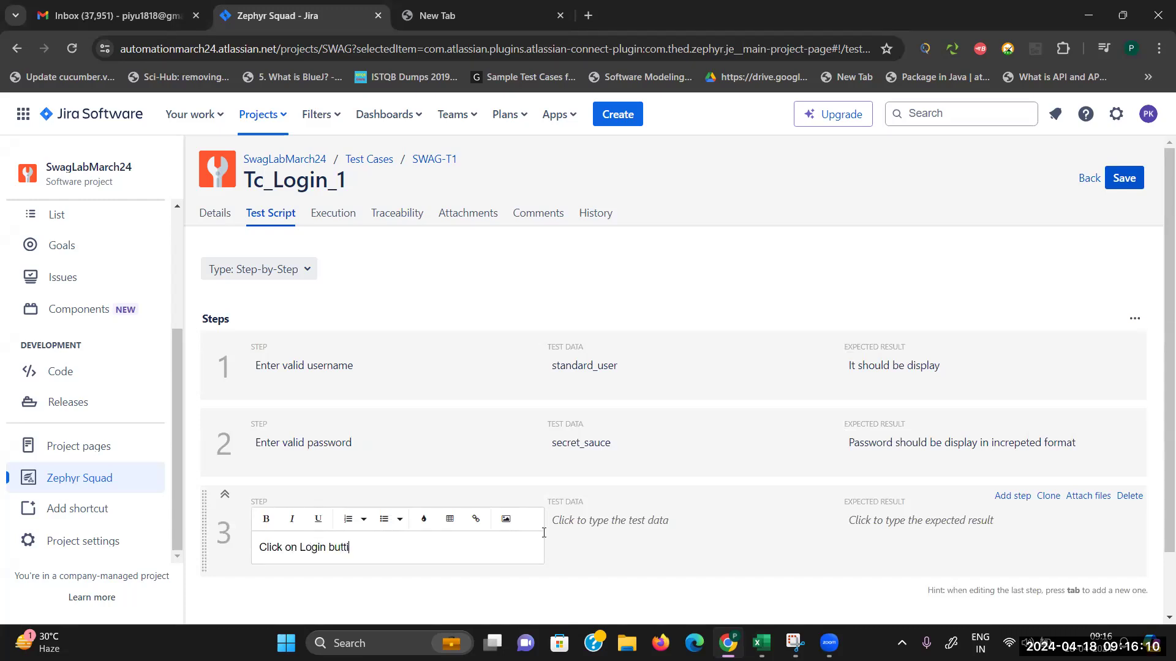
text(ton)
click(634, 535)
click(885, 525)
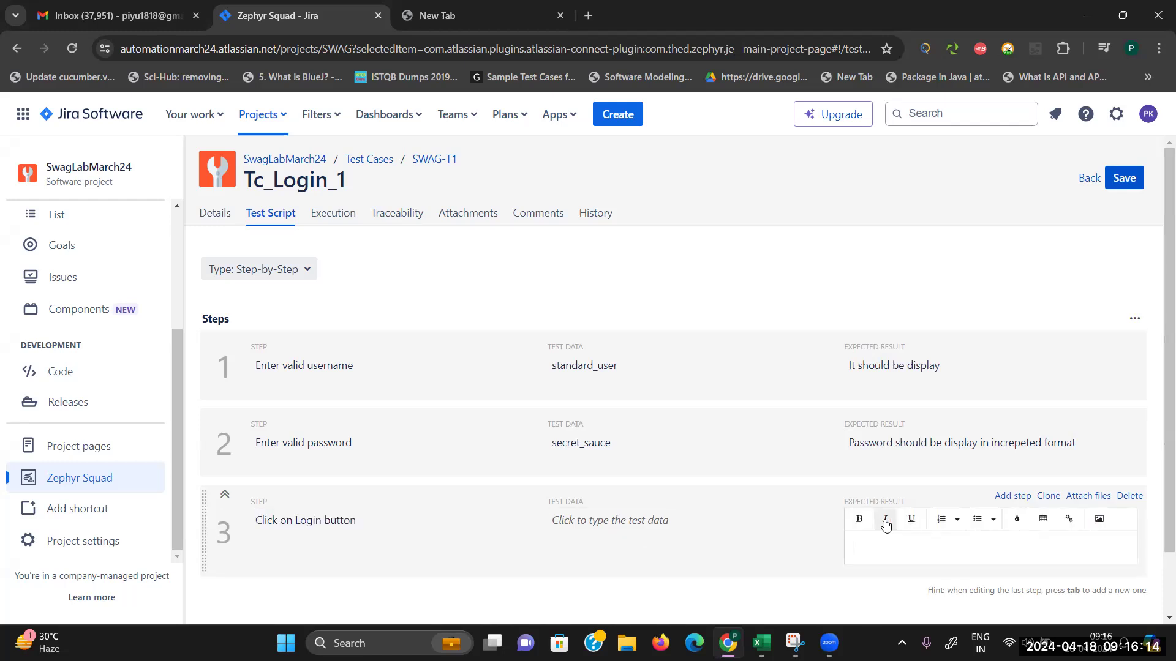
text(USer should be able to login and)
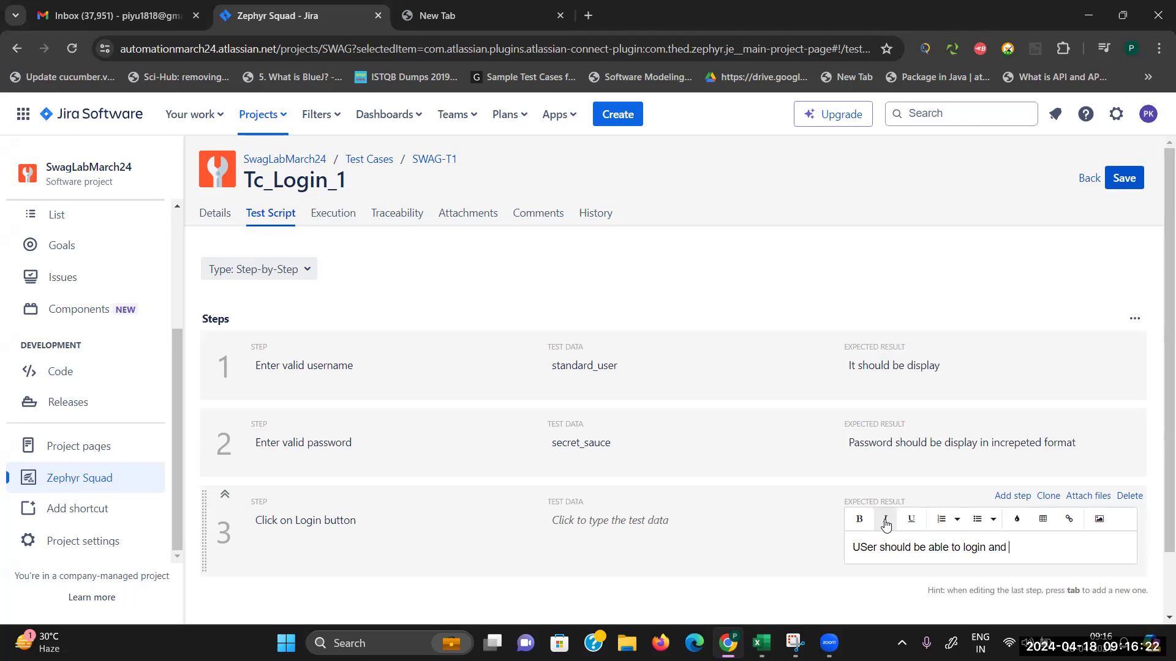
text( navigate to Inventory page)
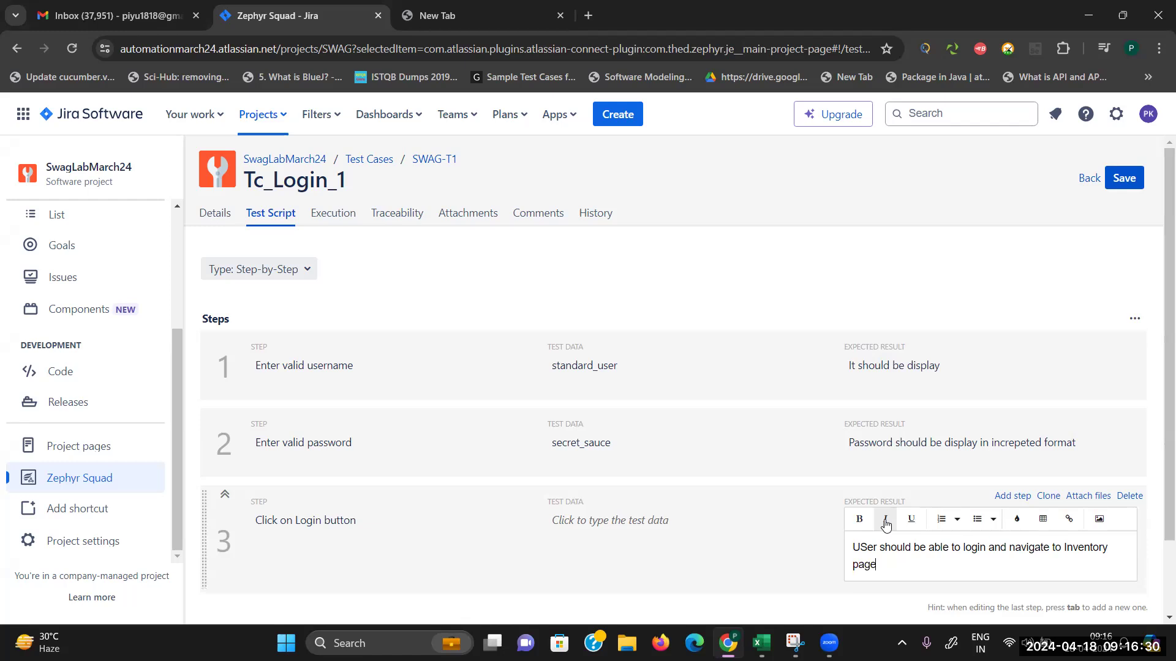
click(769, 252)
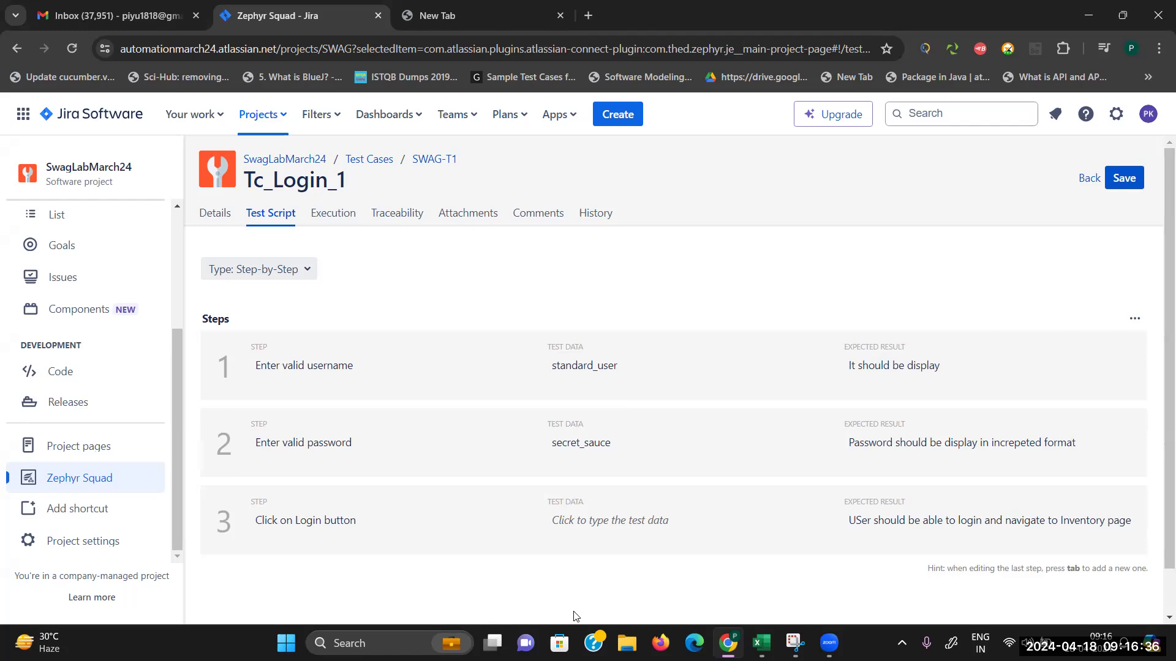
click(227, 226)
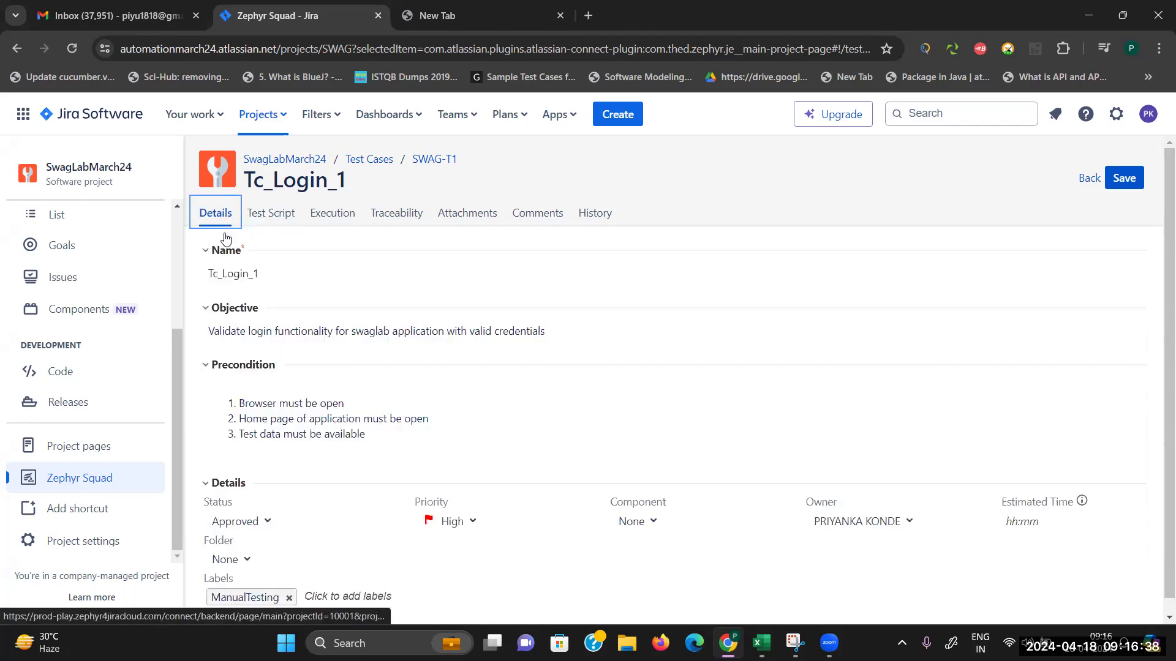
Step: Check Tc_Login_1's Test Script, Execution and Traceability tabs, then start linking a new issue
click(273, 213)
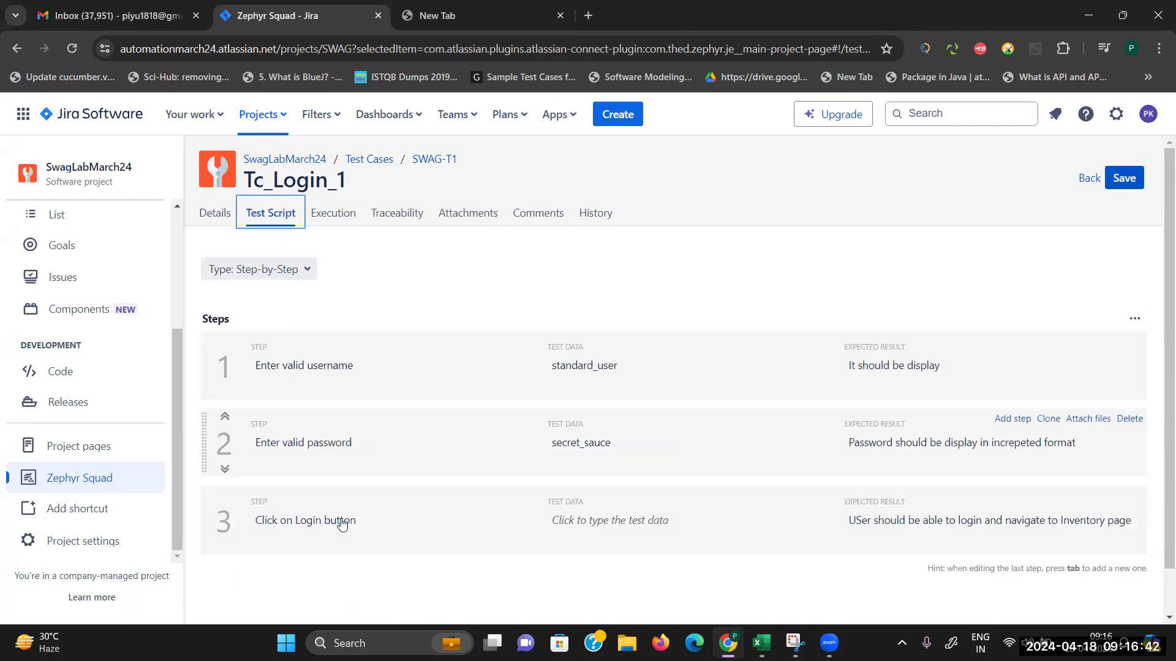
click(341, 214)
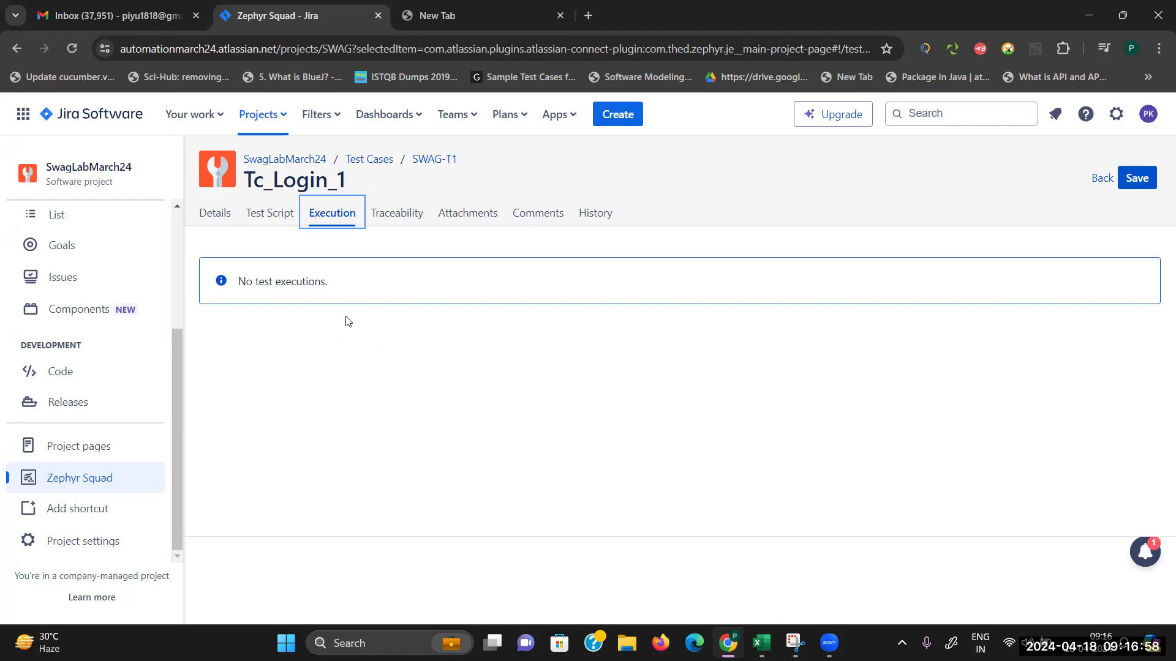
click(395, 222)
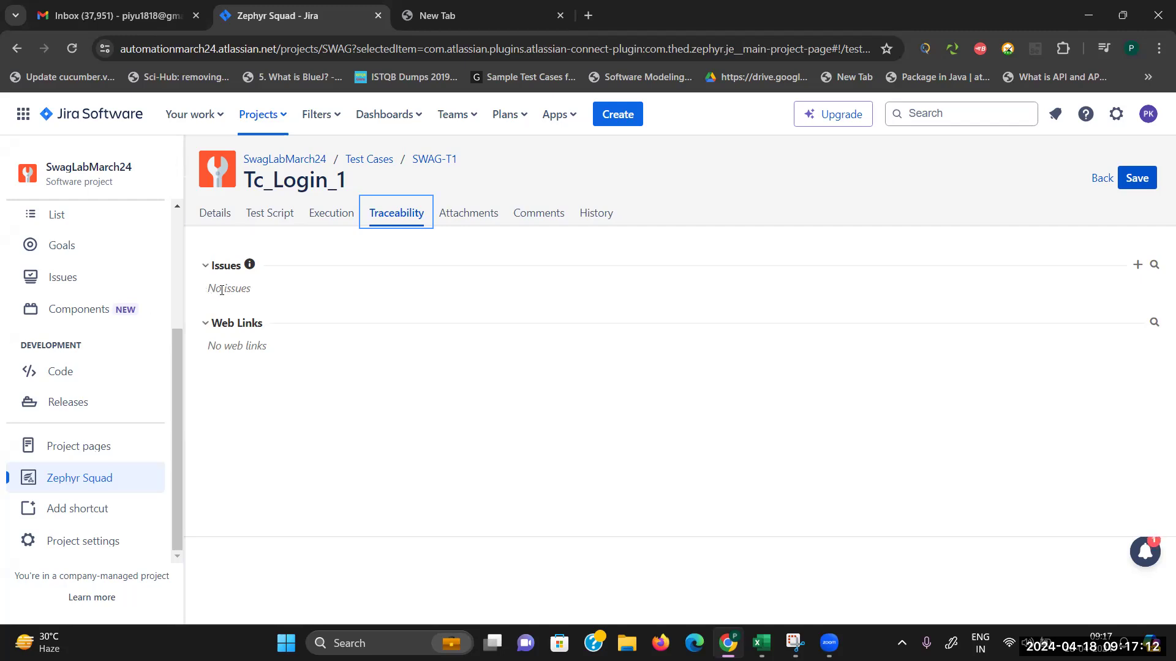
click(1136, 268)
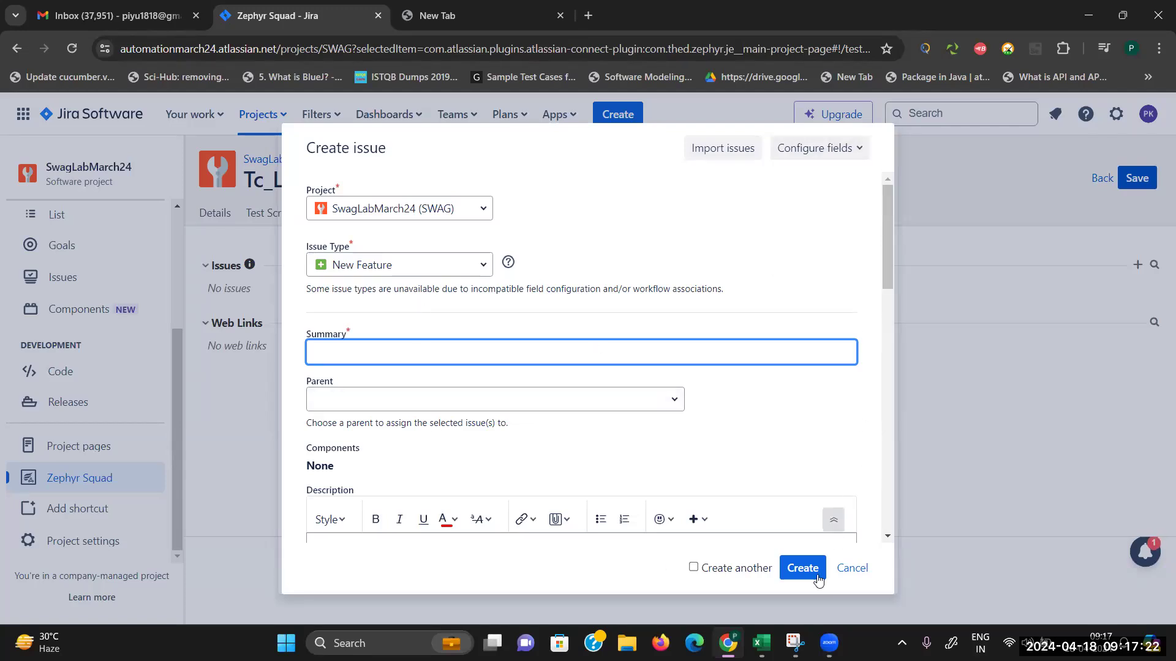
click(856, 570)
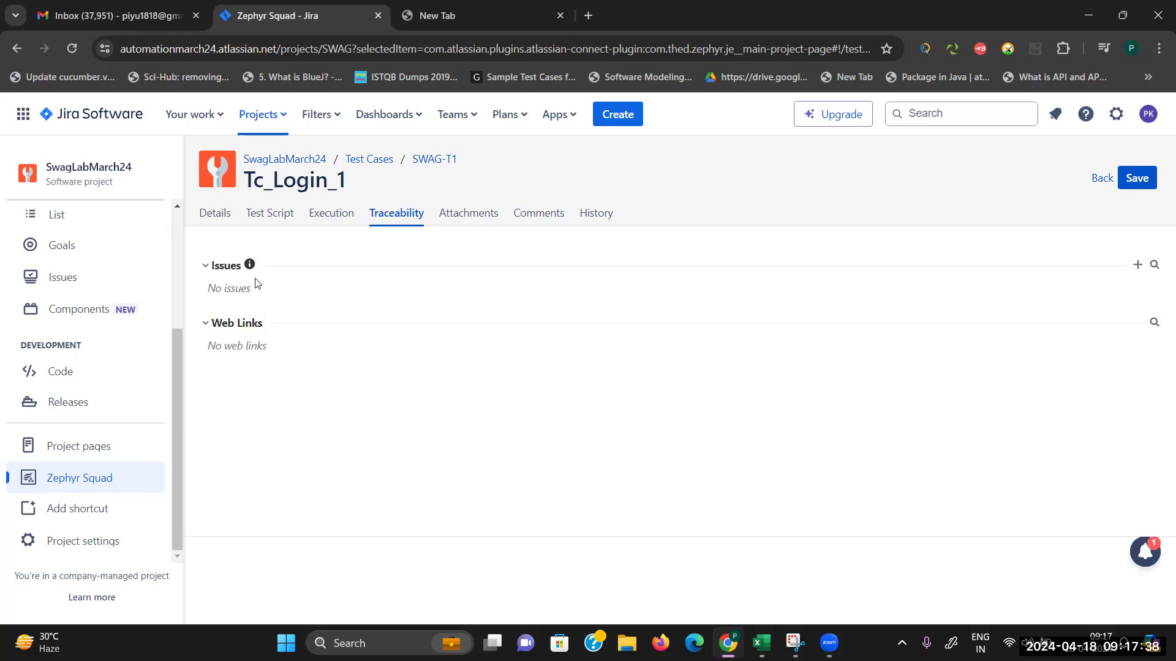
click(481, 213)
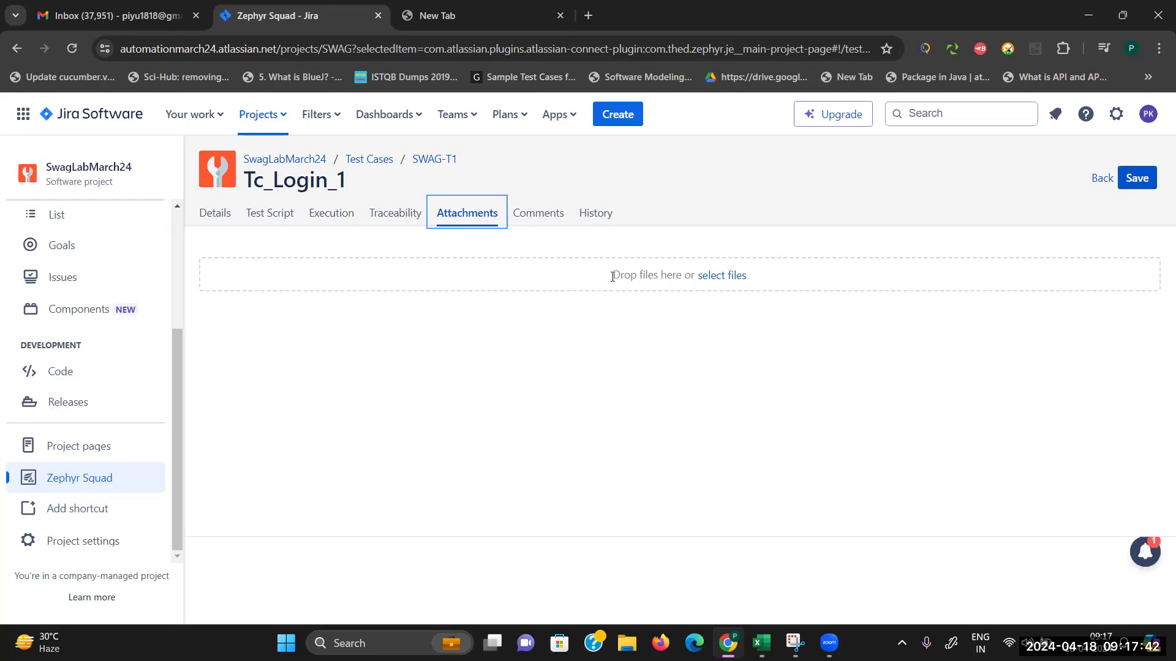
Step: Look over Tc_Login_1's comments and history, save it, and go back to the test case list
click(553, 213)
click(588, 214)
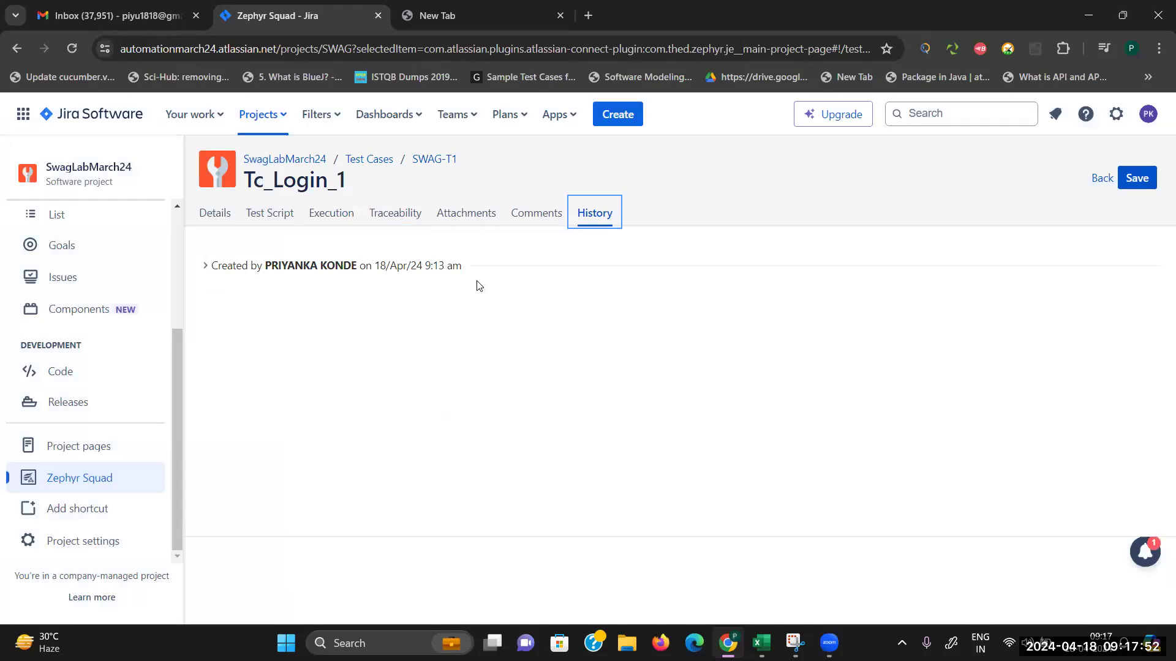
click(1134, 178)
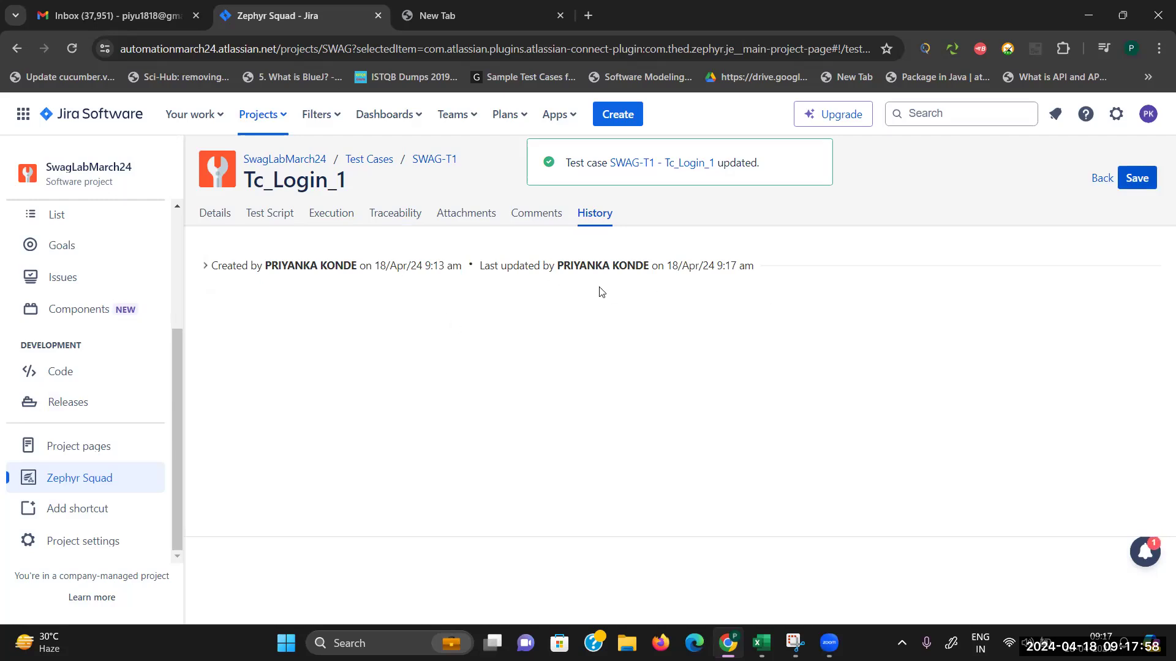
click(367, 159)
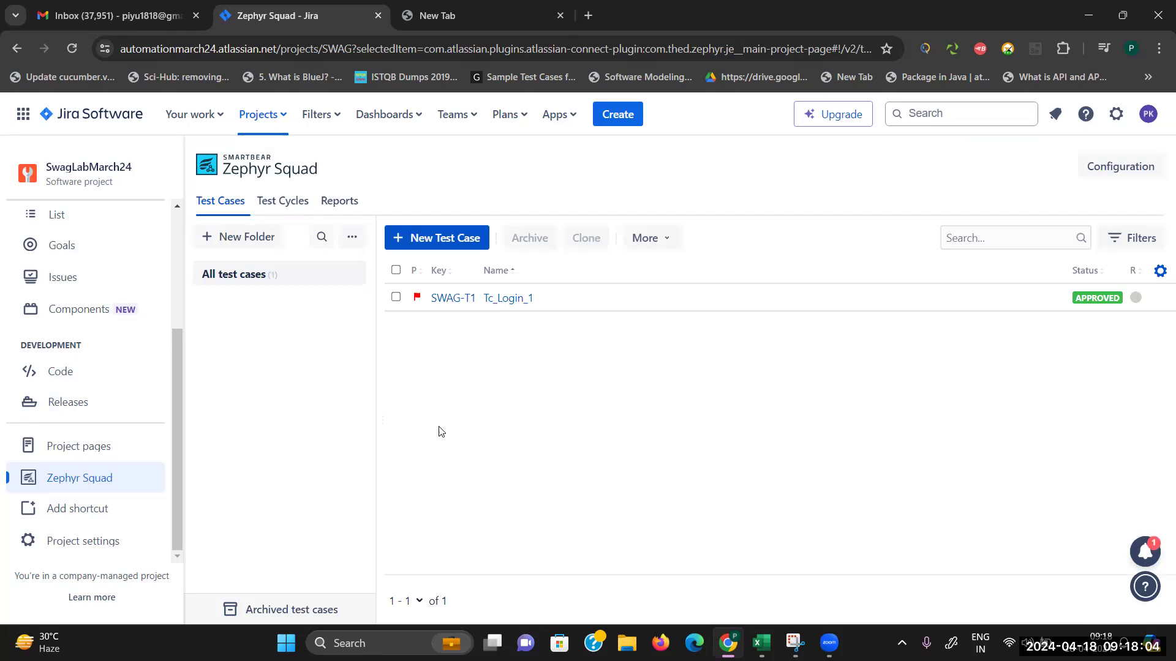
click(433, 240)
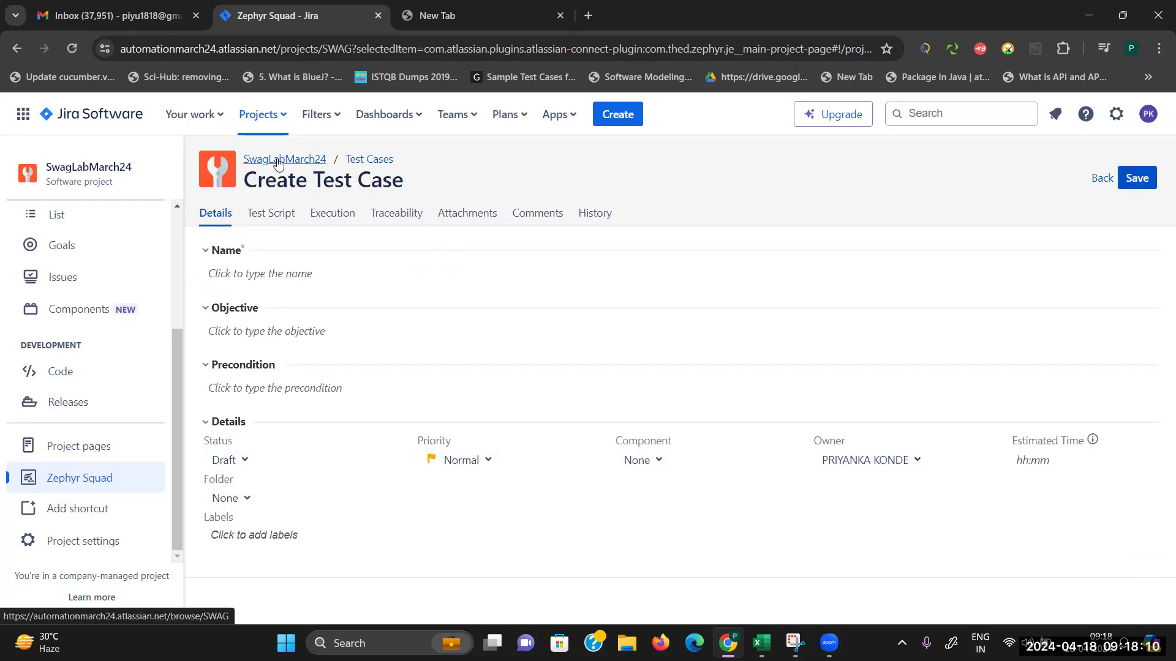
Step: Name the new test case Tc_Inventory_02
click(359, 161)
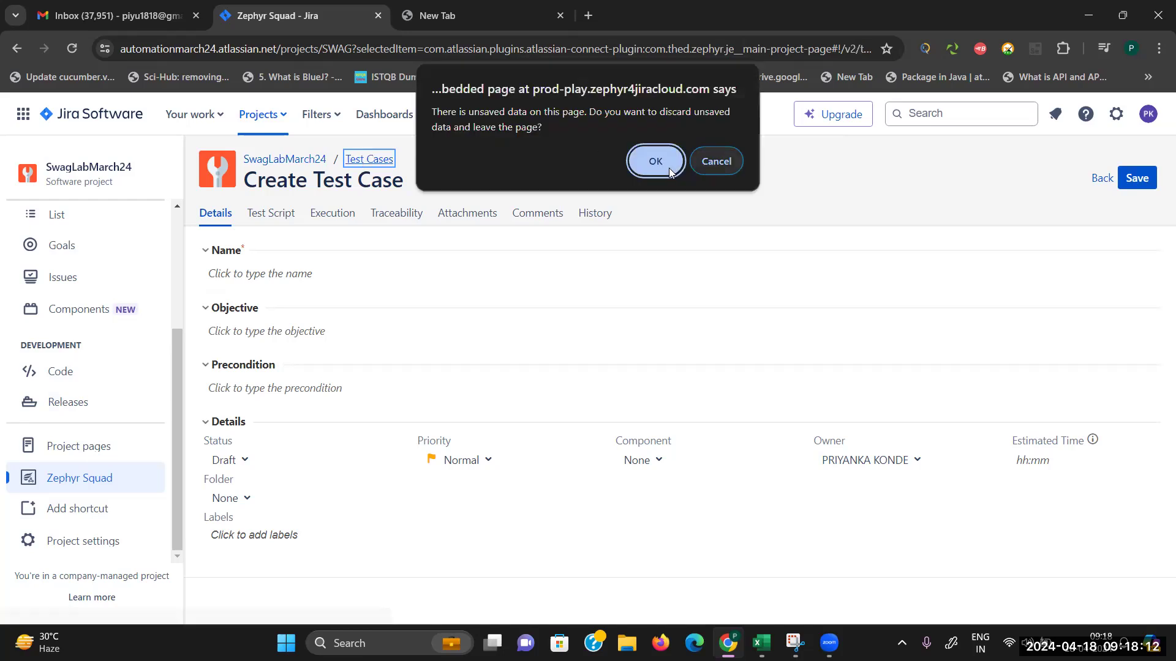
click(715, 162)
click(274, 273)
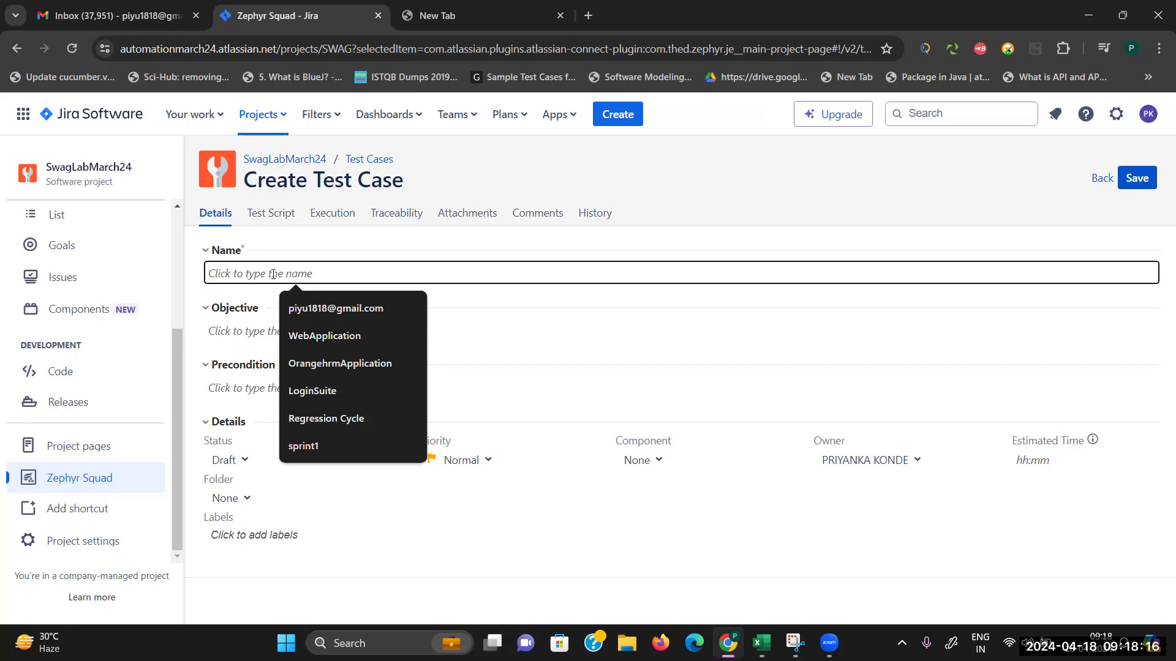
text(Tc_)
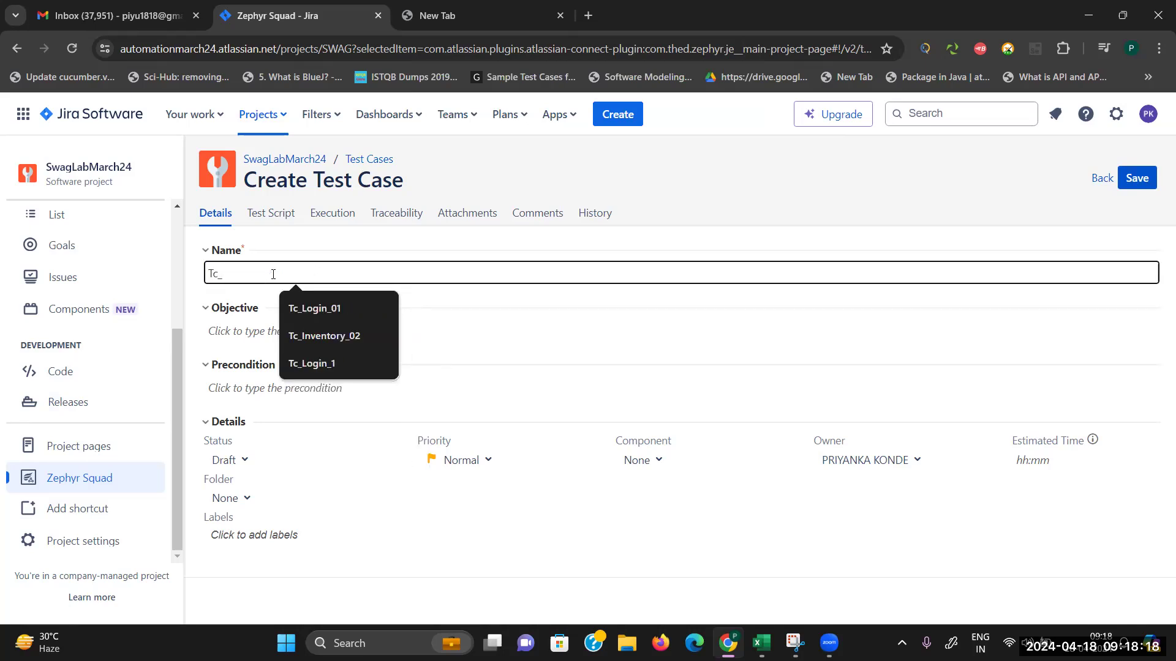
text(INv)
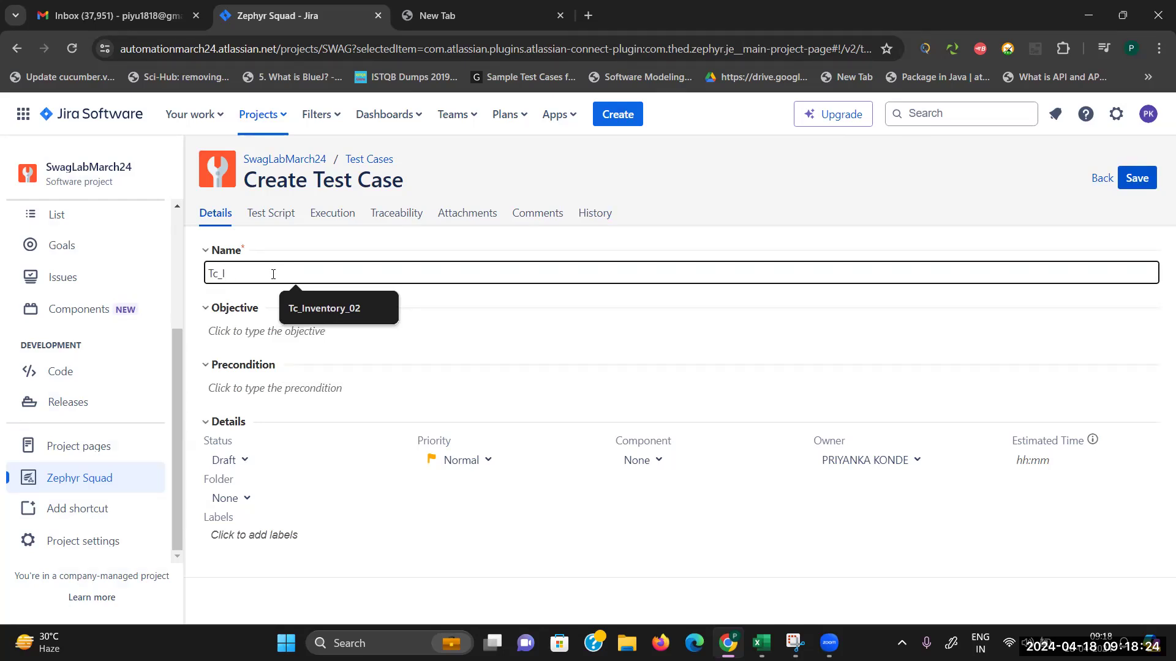
text(ventory_02)
click(319, 309)
Step: Write the objective 'Validate Menu functionality'
click(316, 335)
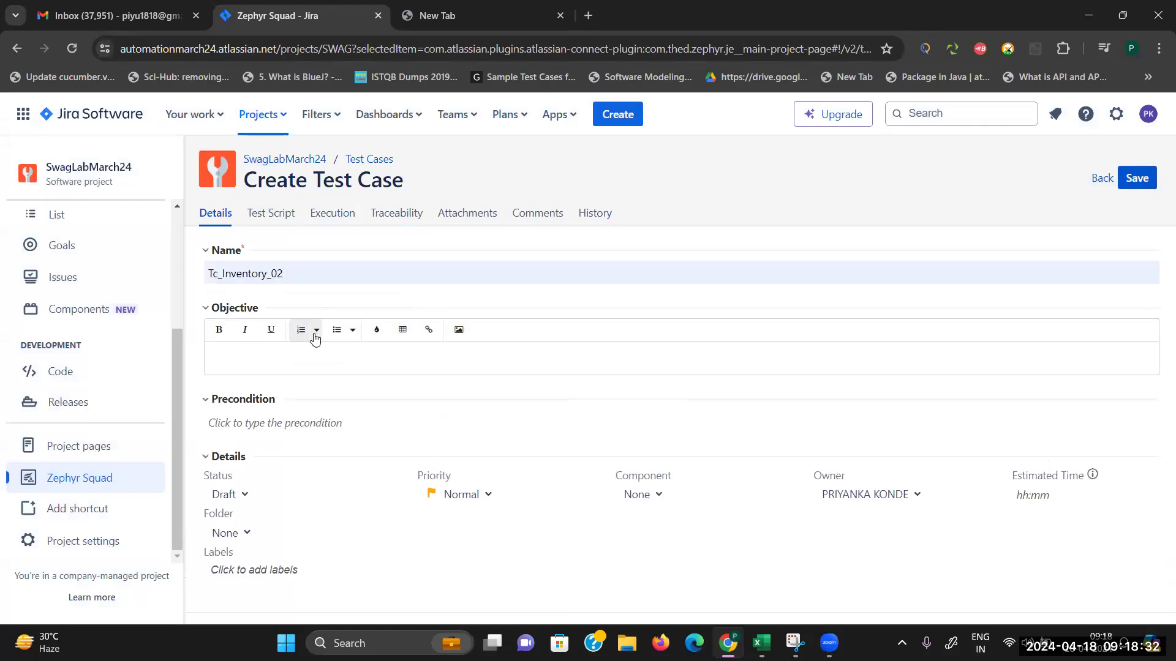
text(VALidate)
key(BackSpace)
key(BackSpace)
text(alicate)
key(BackSpace)
key(BackSpace)
key(BackSpace)
key(BackSpace)
text(date )
text(Menu)
text(func)
text(unctionality)
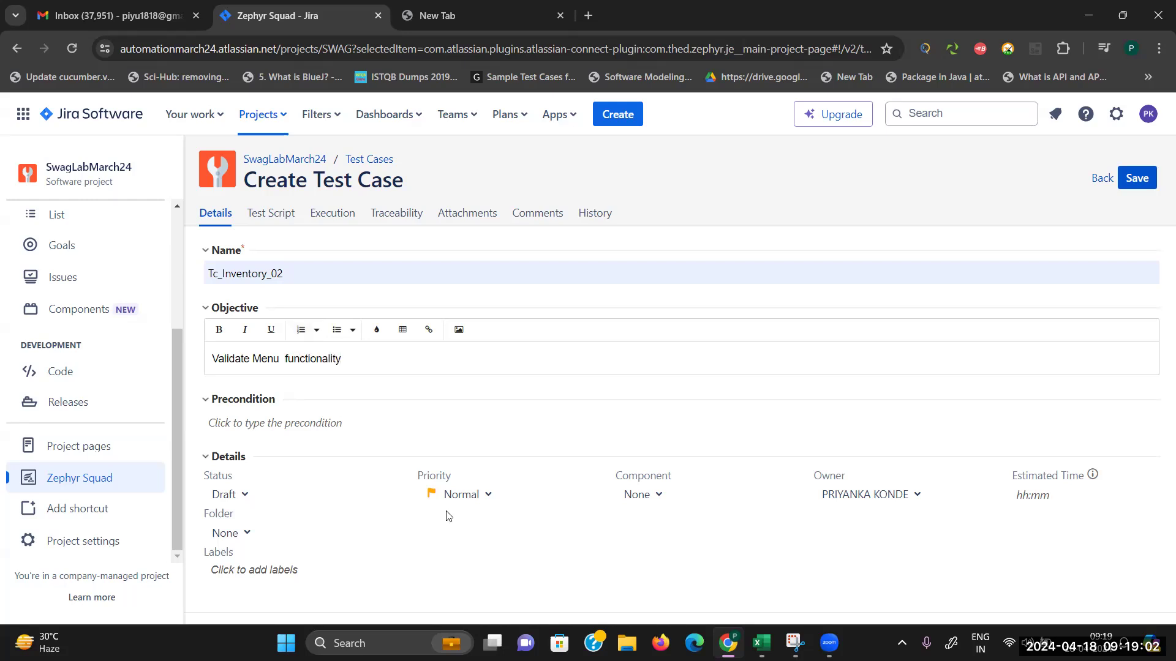
Step: Add the numbered precondition 'USer must be login'
click(274, 439)
click(289, 387)
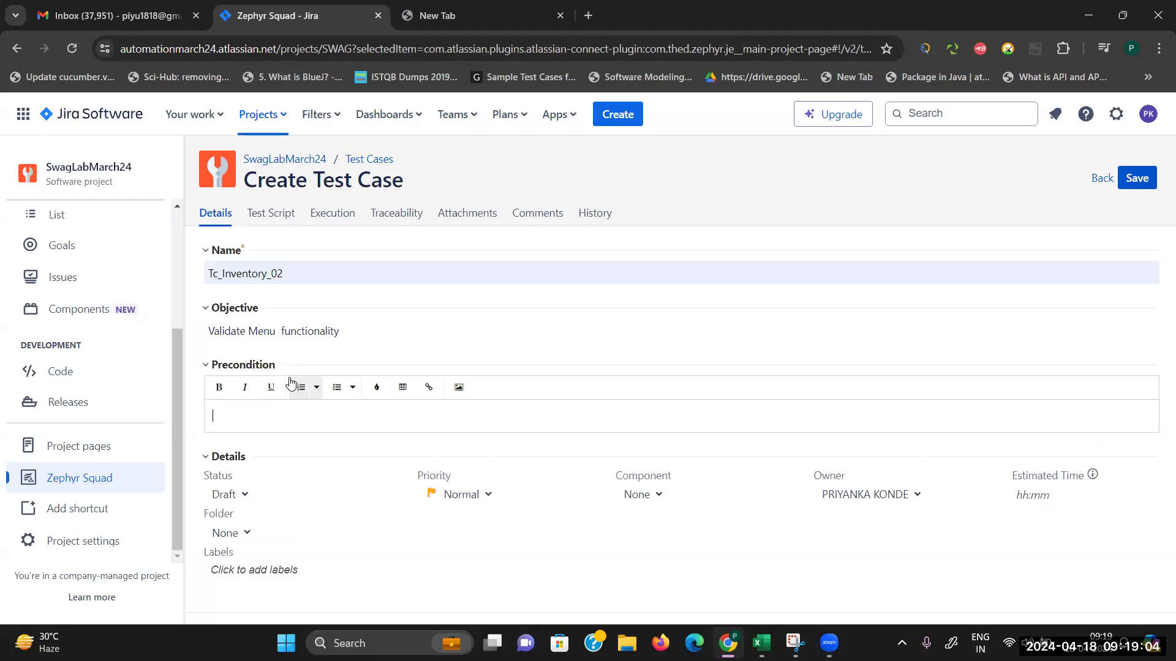
click(300, 389)
text(US)
text(er m)
text(usr)
text( be login)
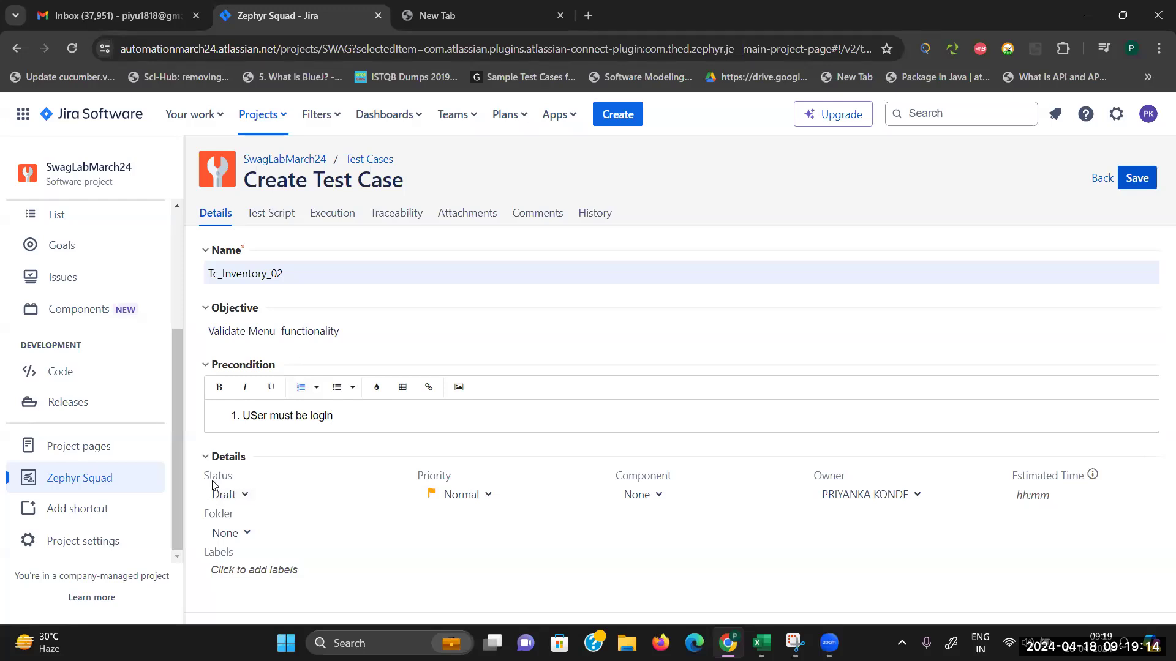
Step: Set the status to Approved and the priority to High
click(243, 495)
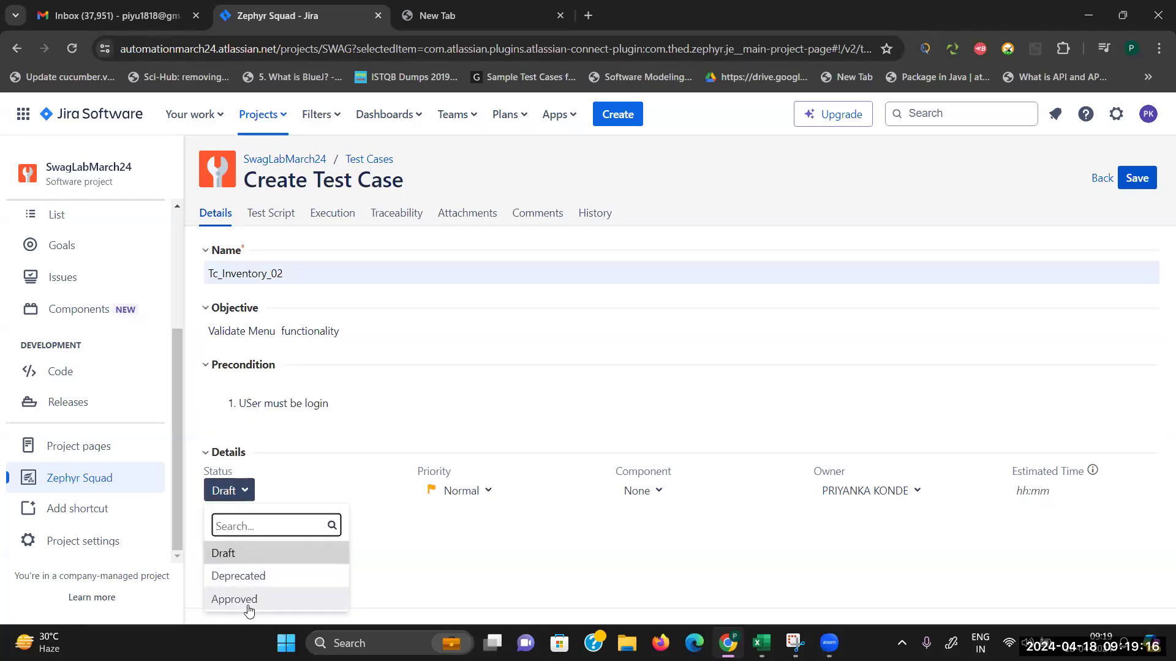
click(249, 605)
click(485, 490)
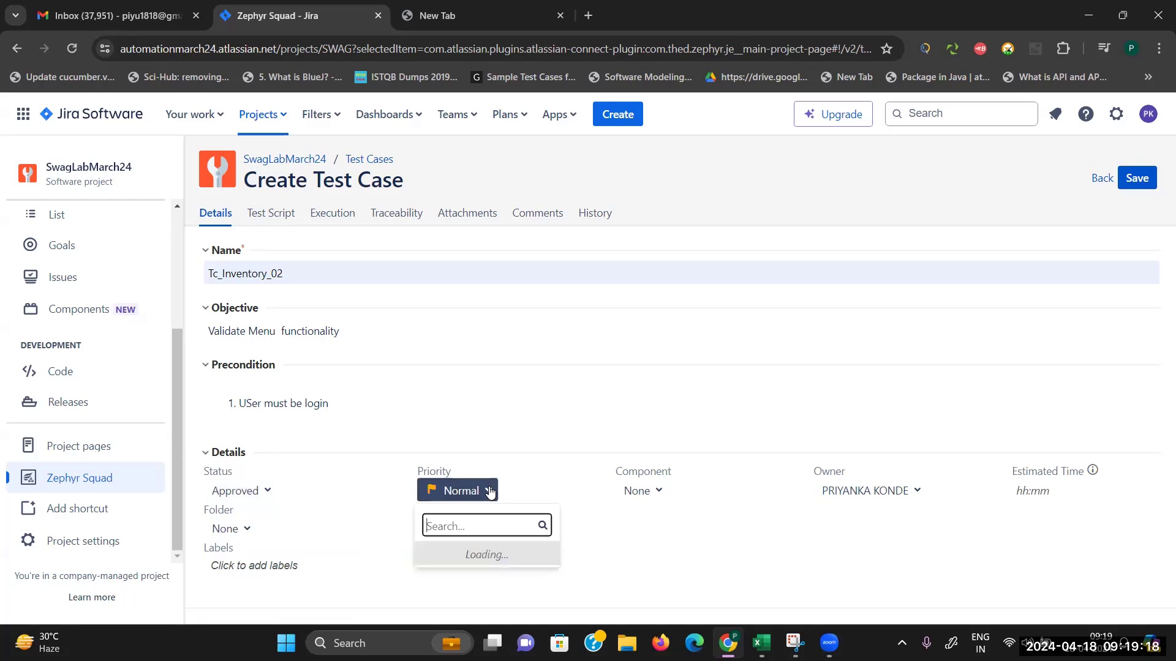
click(468, 578)
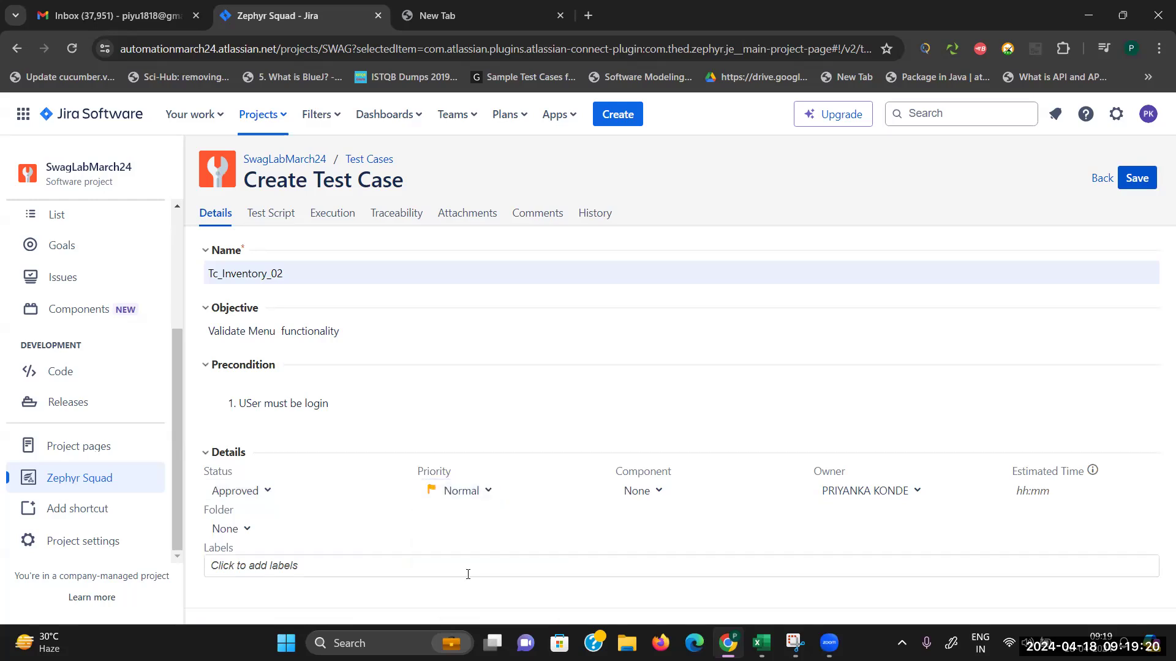
click(657, 494)
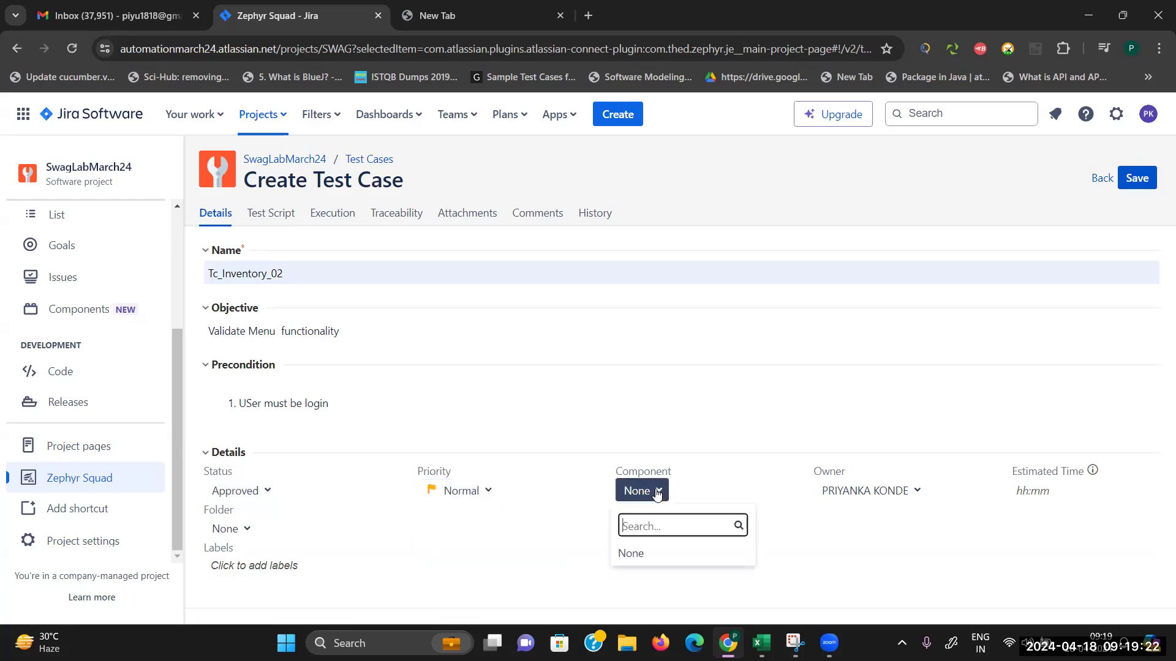
click(480, 496)
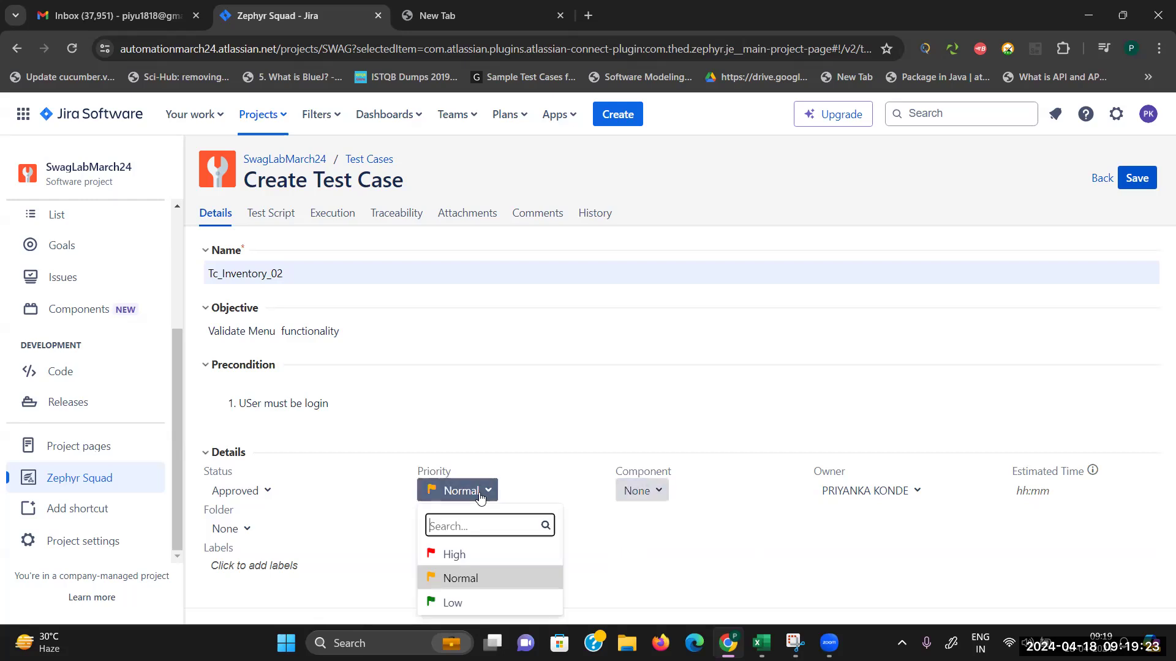
click(453, 554)
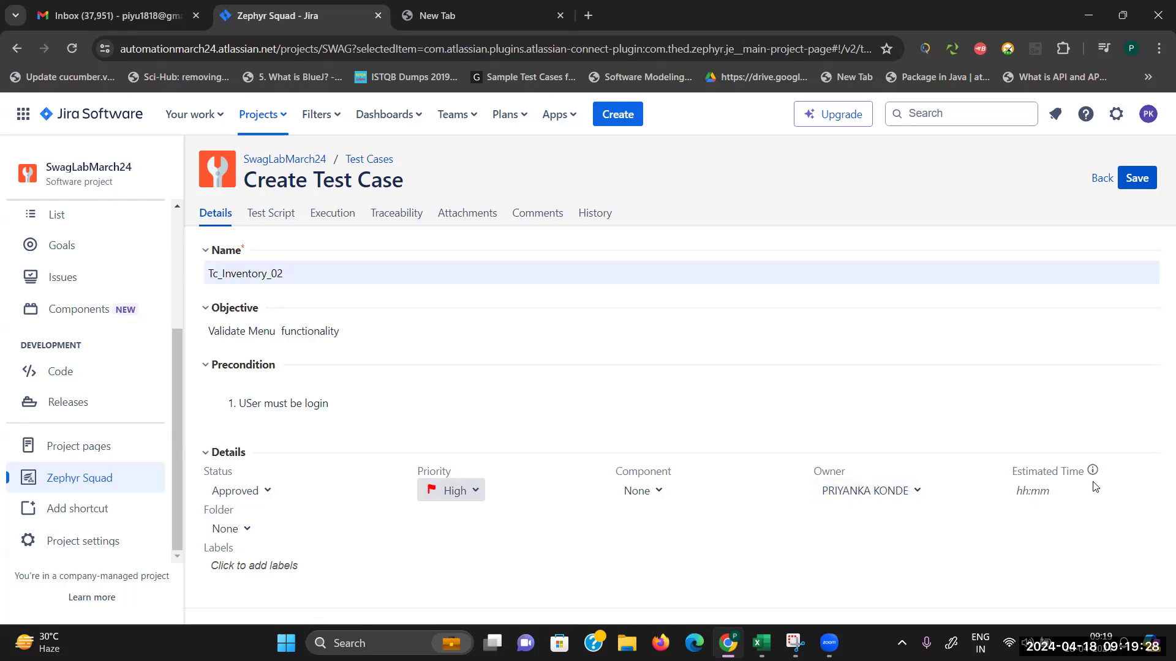
Step: Add the ManualTesting label
click(256, 566)
text(MA)
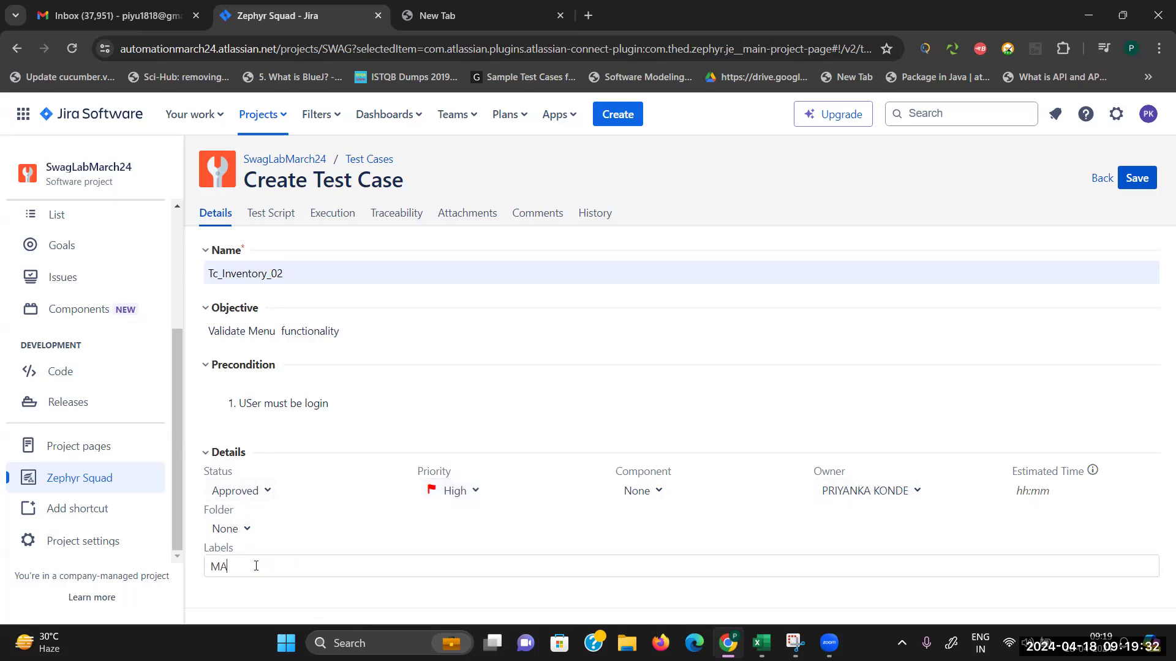
text(Nua)
key(BackSpace)
key(BackSpace)
key(BackSpace)
key(BackSpace)
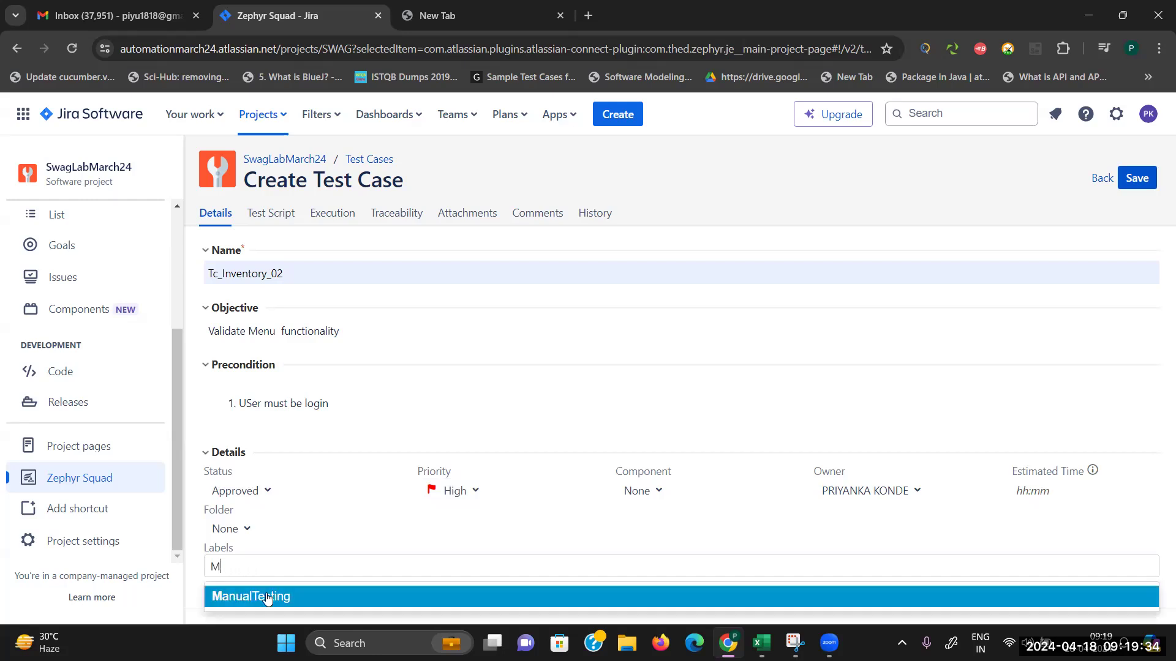
click(267, 597)
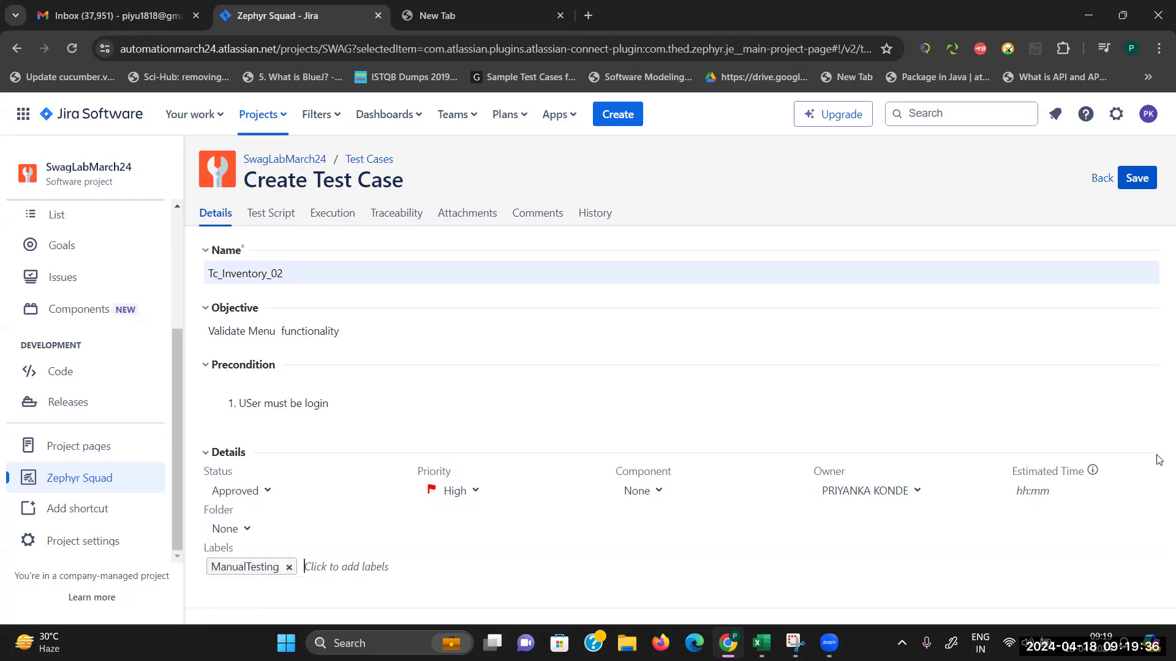
click(265, 215)
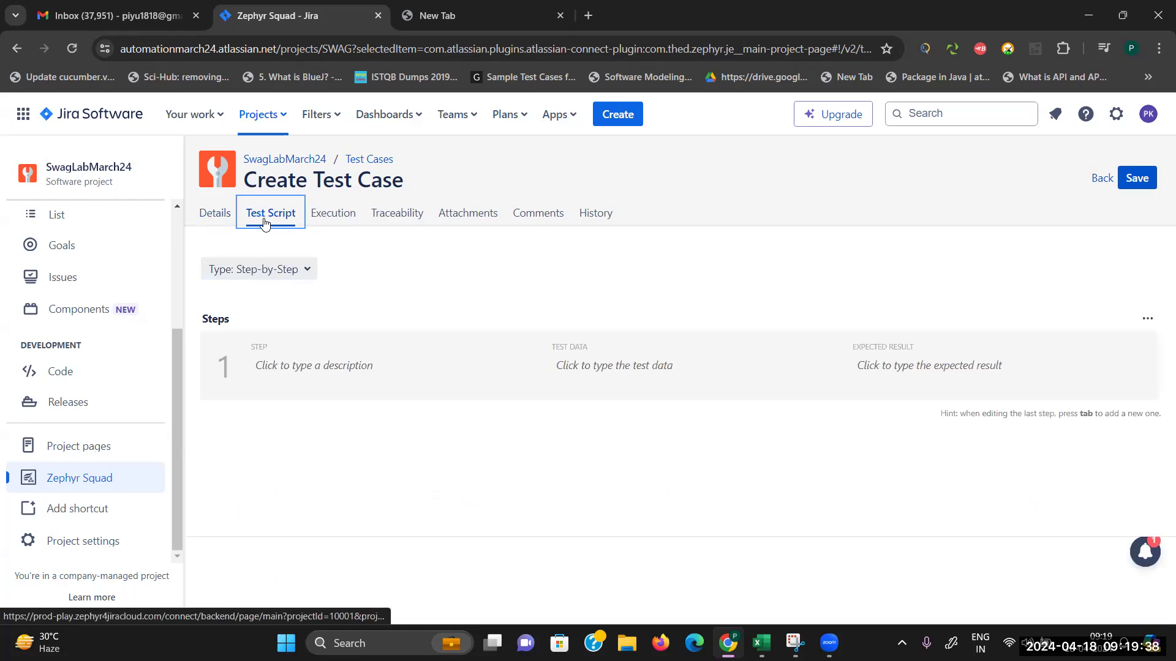
Step: Write step 1 as 'Click on Menu option'
click(326, 366)
text(CLIC)
key(BackSpace)
key(BackSpace)
text(cli)
key(BackSpace)
text(lick on Menu o)
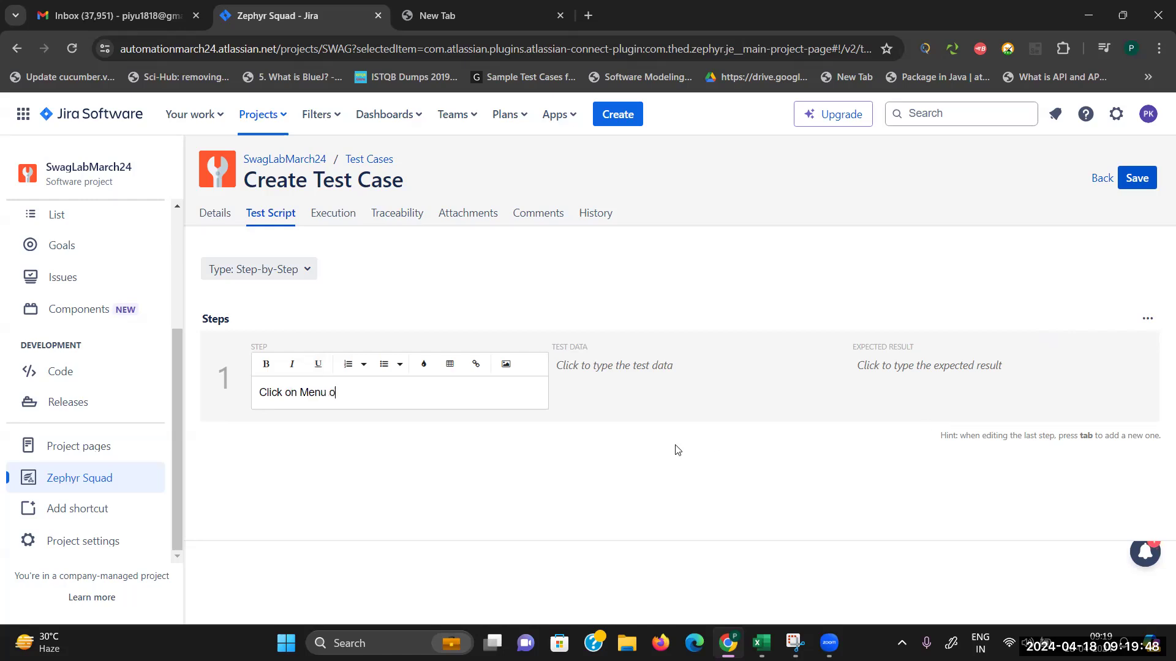
text(ption)
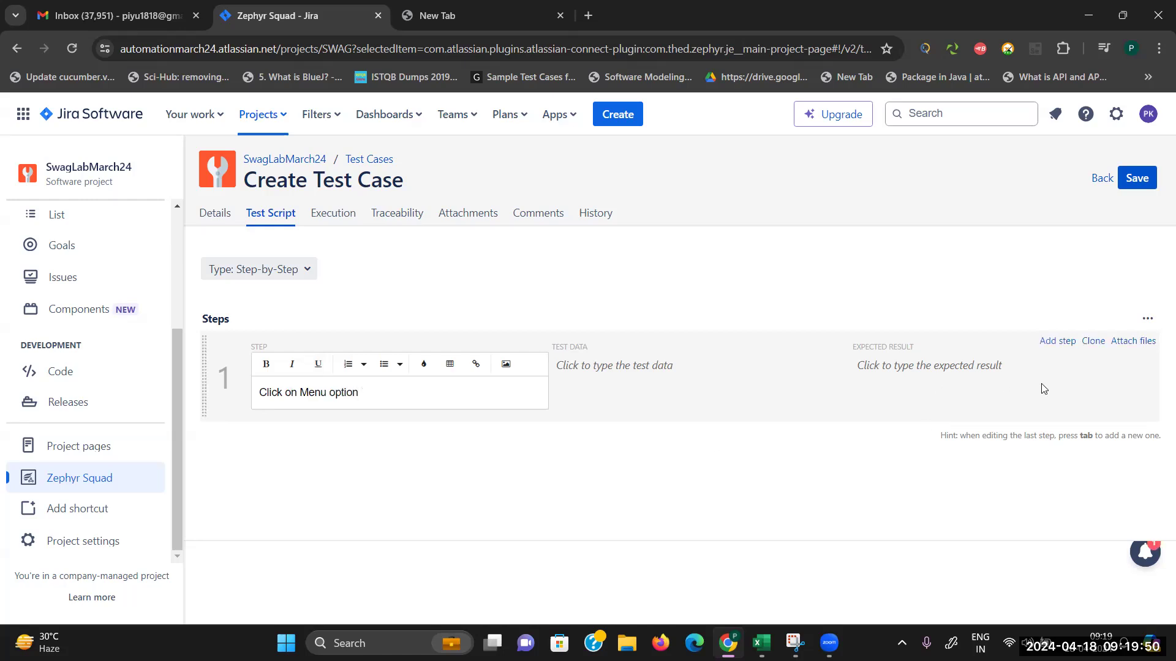
Step: Set step 1's expected result to 'Menu slide bar should be open with 4 options', starting with All Items
click(943, 375)
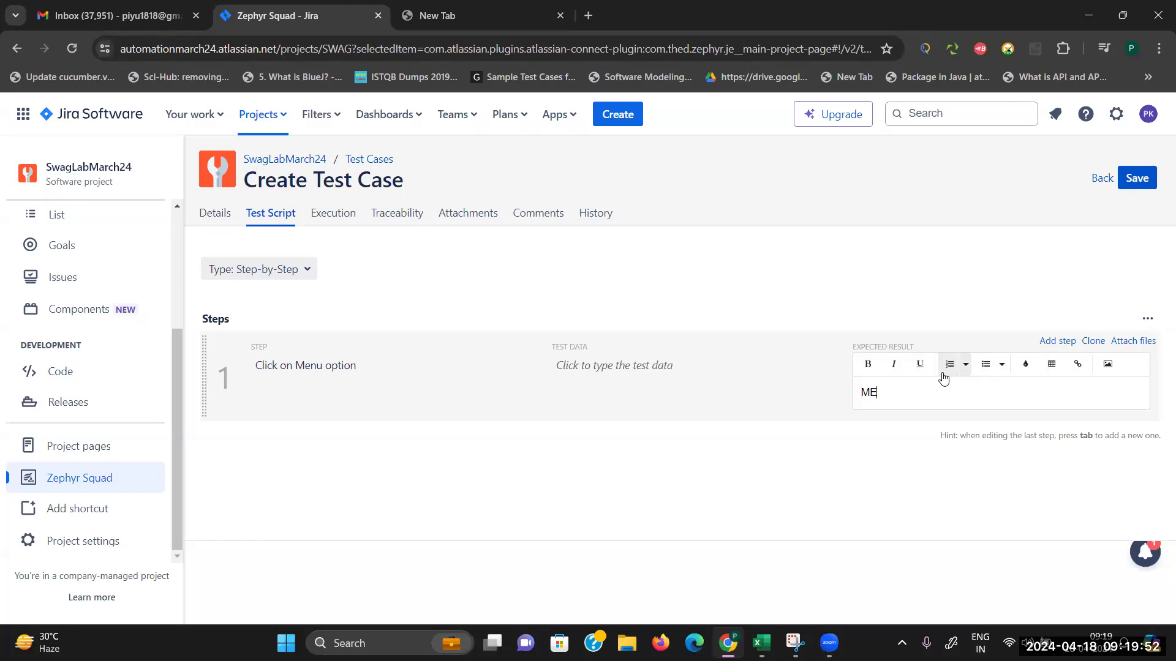
text(MEnu slide bar should be open wi)
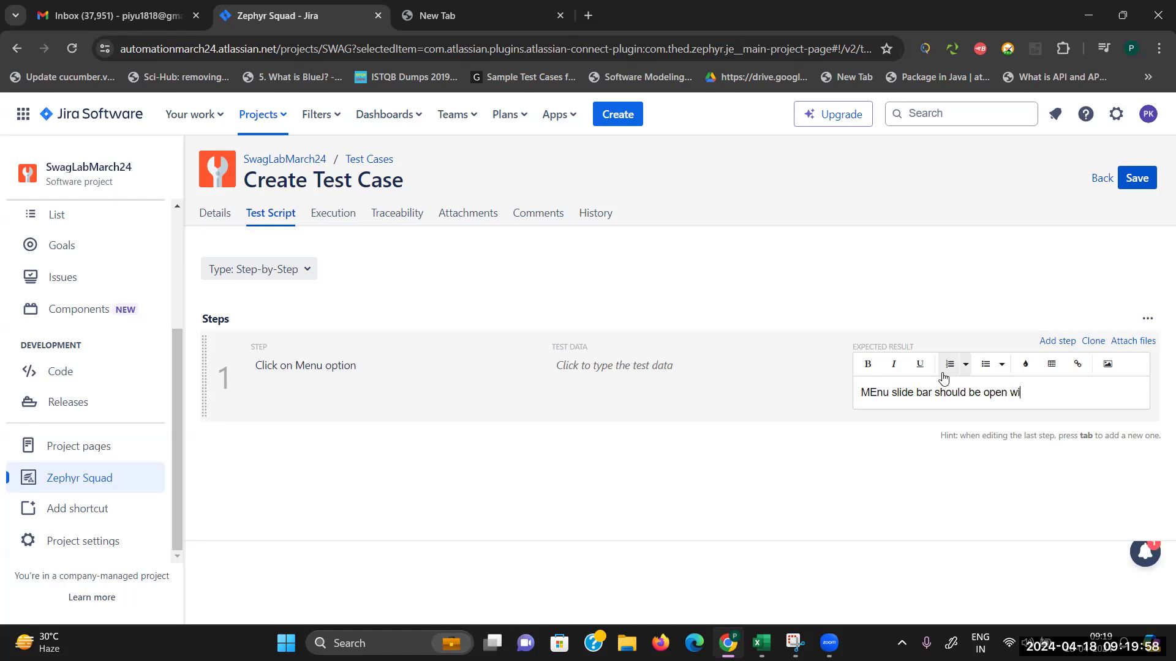
text(th 4 options)
key(Return)
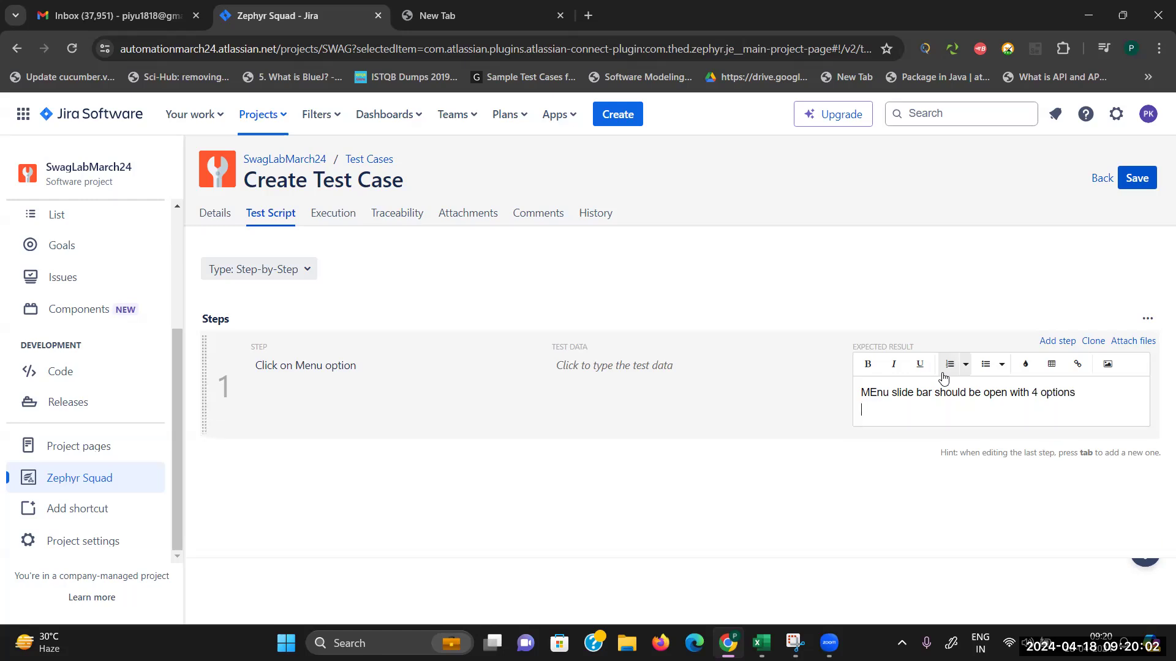
click(877, 393)
key(BackSpace)
text(e)
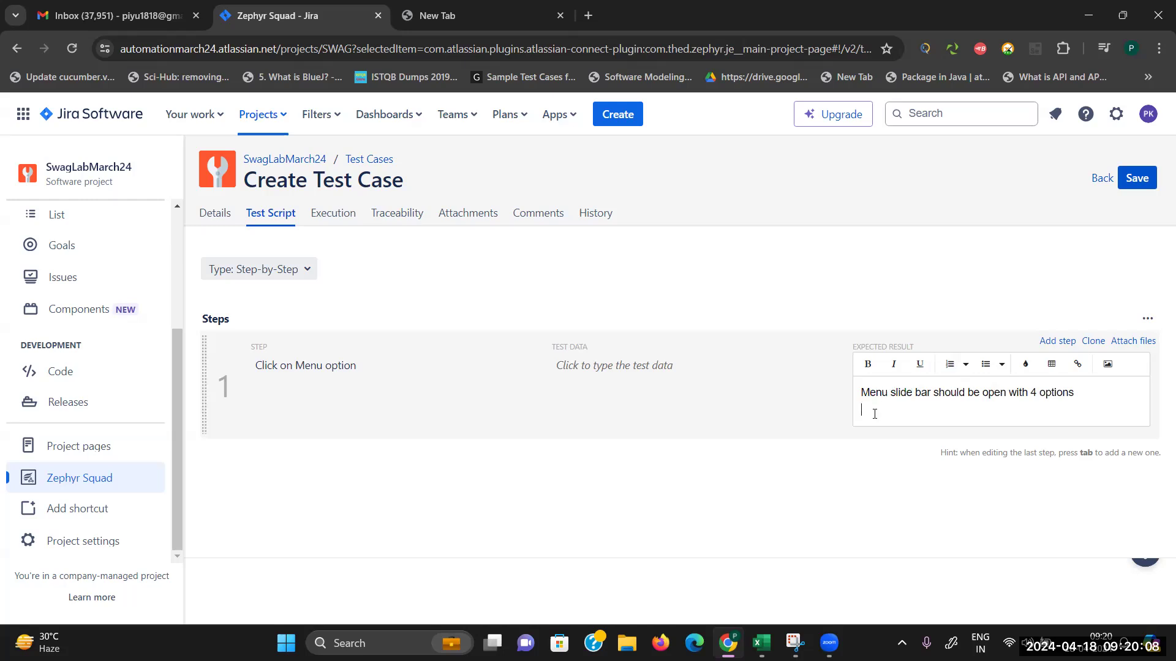
text(All Items)
Step: List the remaining options About us, Reset app state and Logout on separate lines
key(Return)
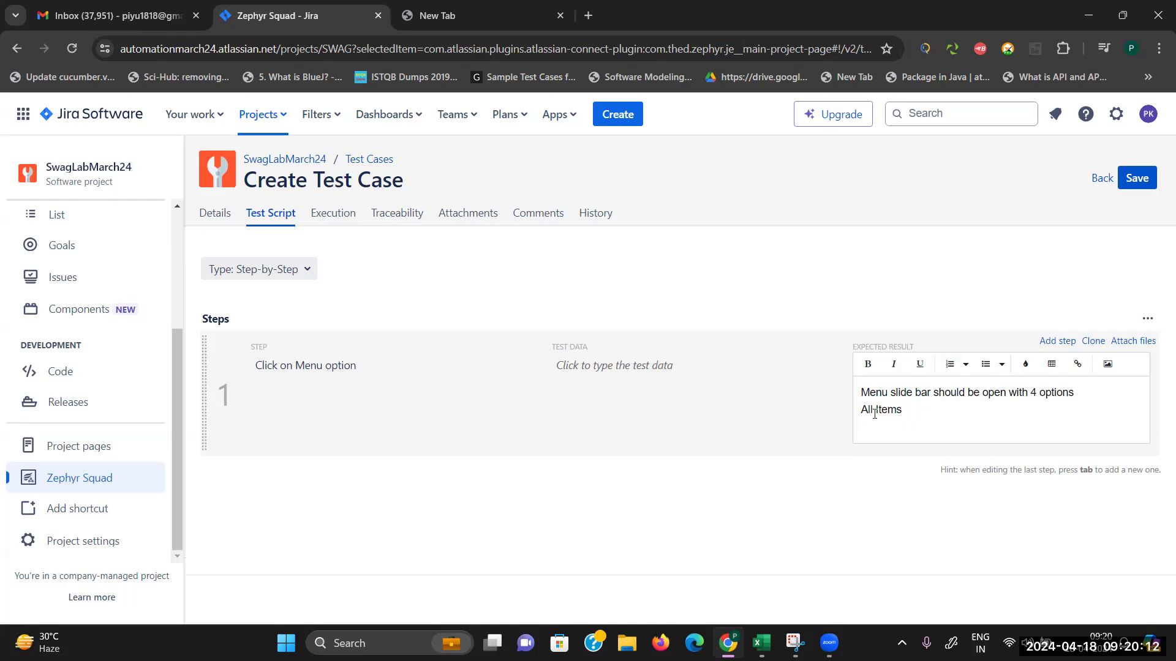
text(ABout us)
key(Return)
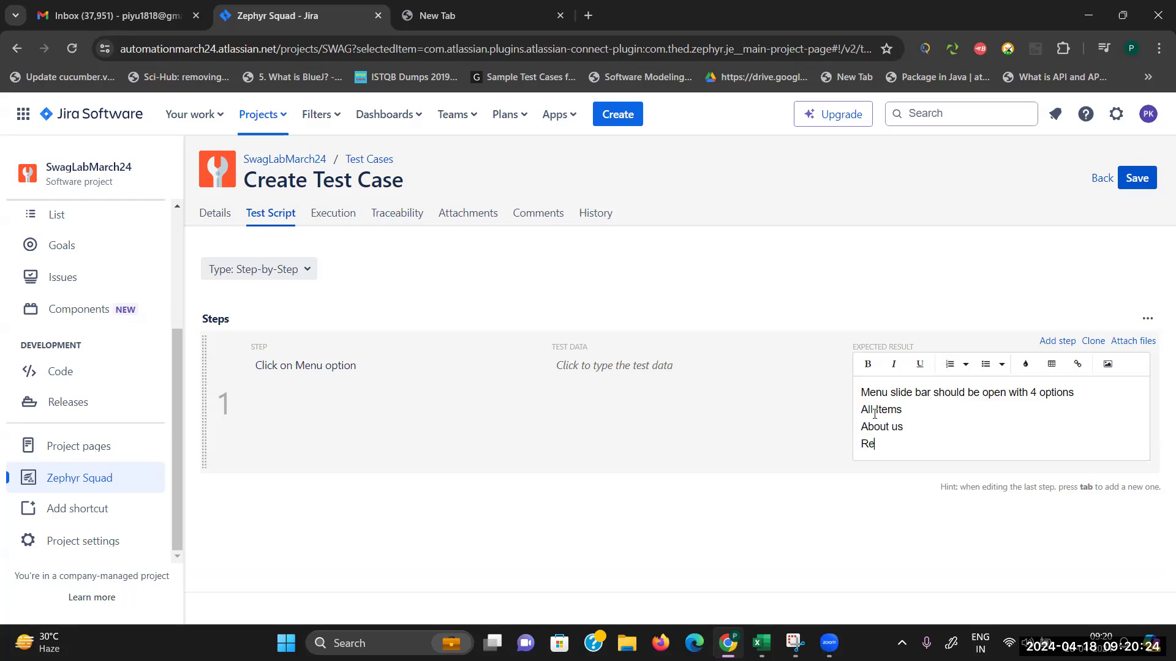
text(p state)
key(Return)
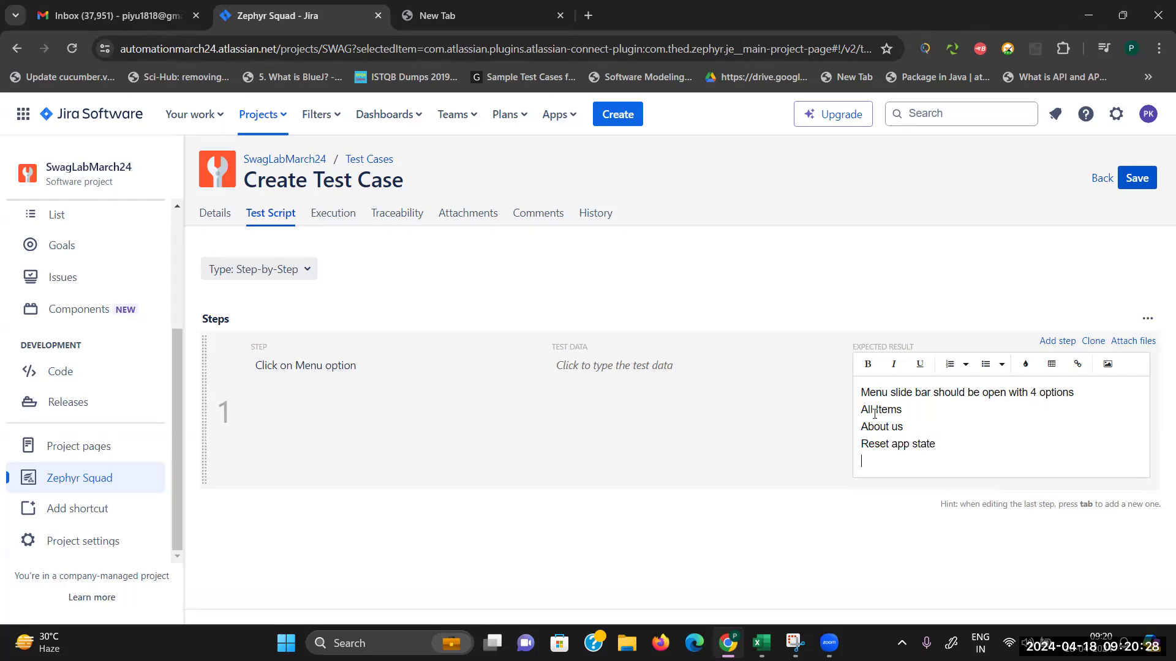
text(Logout)
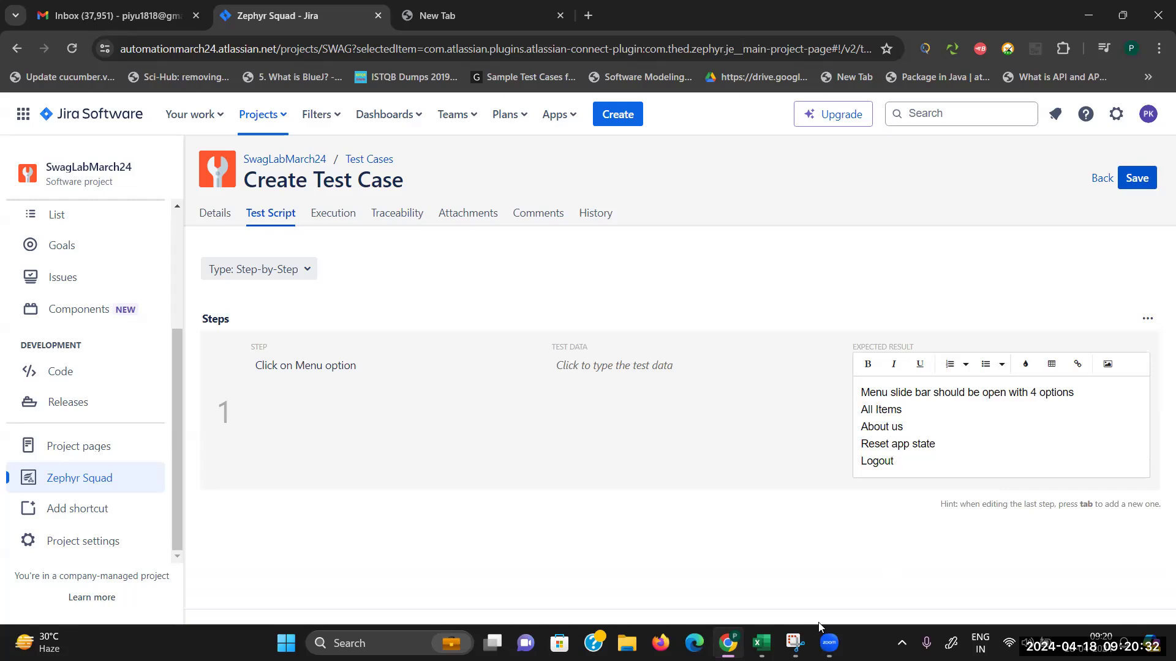
mouse_move(728, 643)
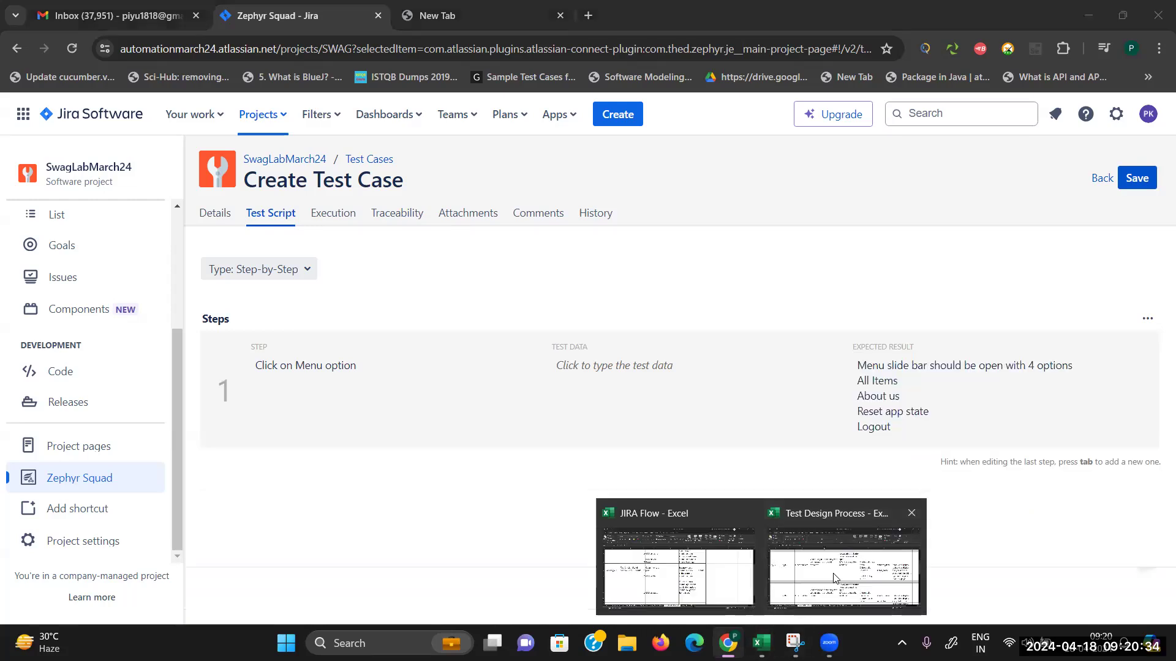
click(833, 576)
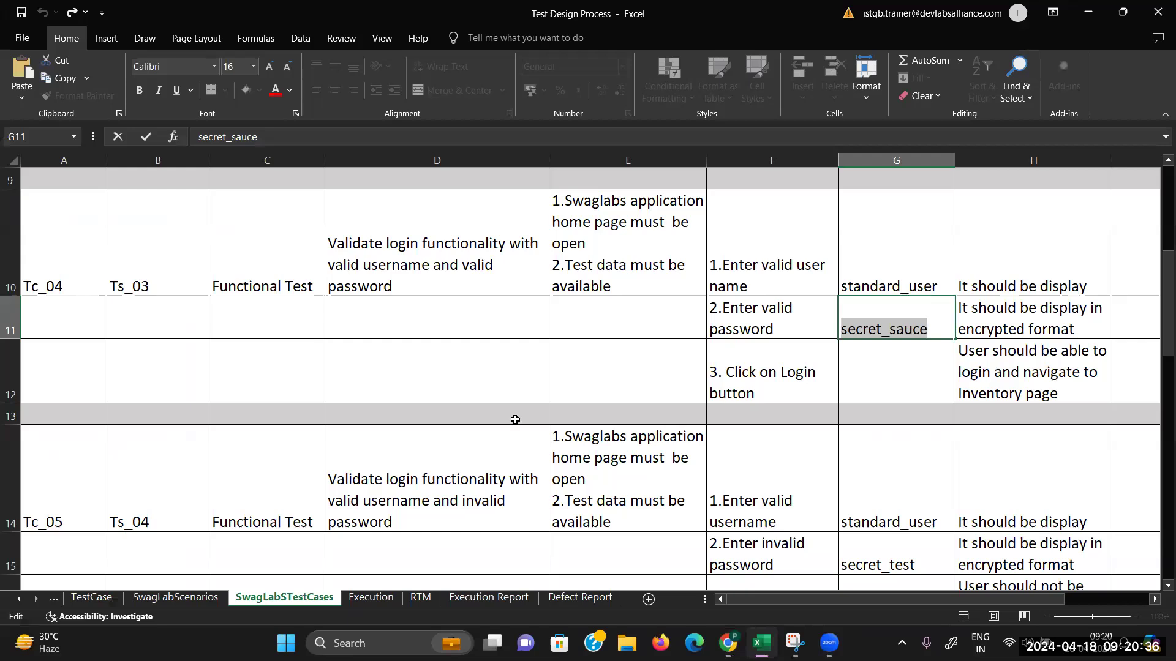
key(Right)
click(522, 447)
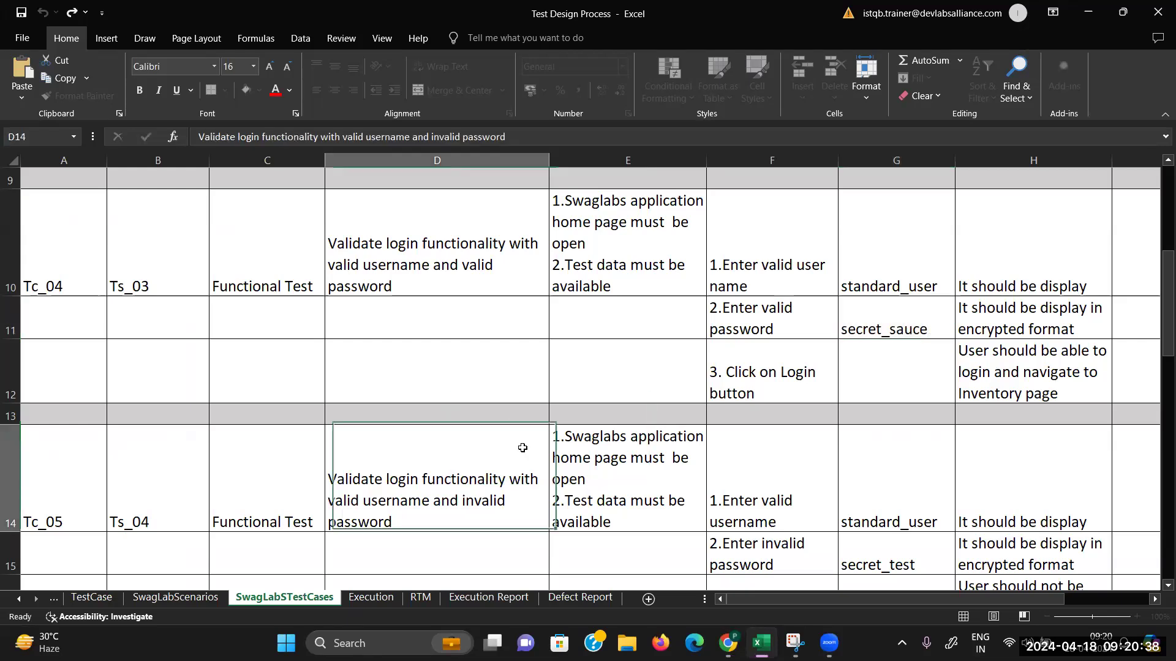
scroll(523, 448, down, 2)
click(523, 448)
key(Down)
key(Down)
key(Down)
key(Down)
key(Down)
key(Down)
key(Down)
key(Down)
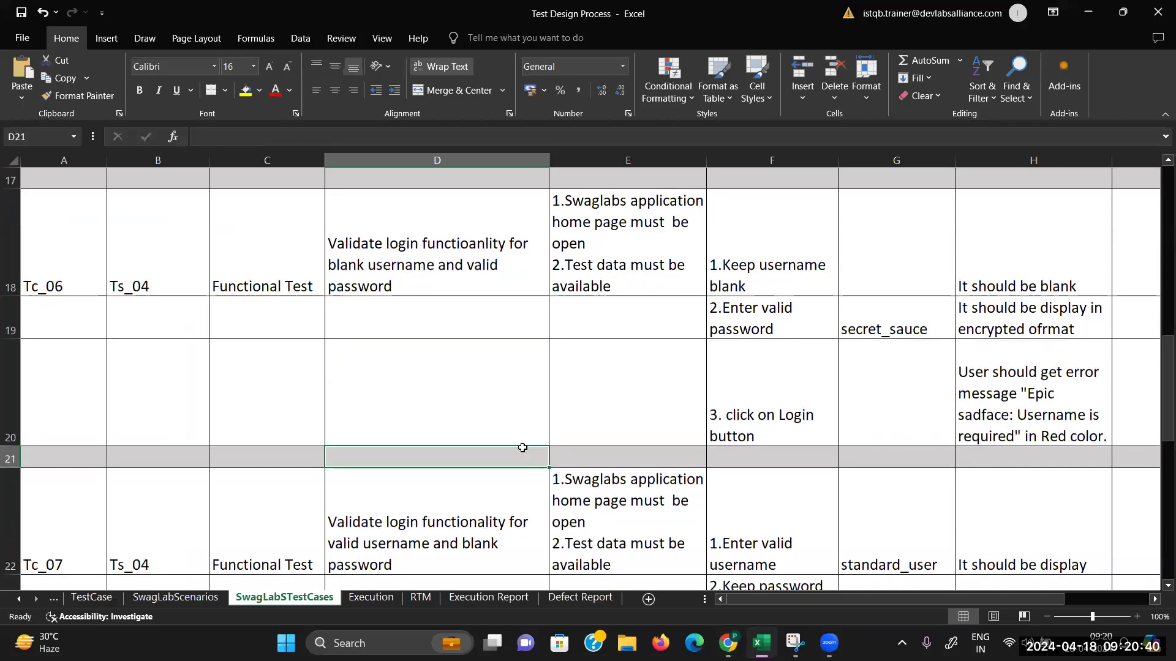
key(Down)
key(Down)
key(Down)
key(Down)
key(Down)
key(Down)
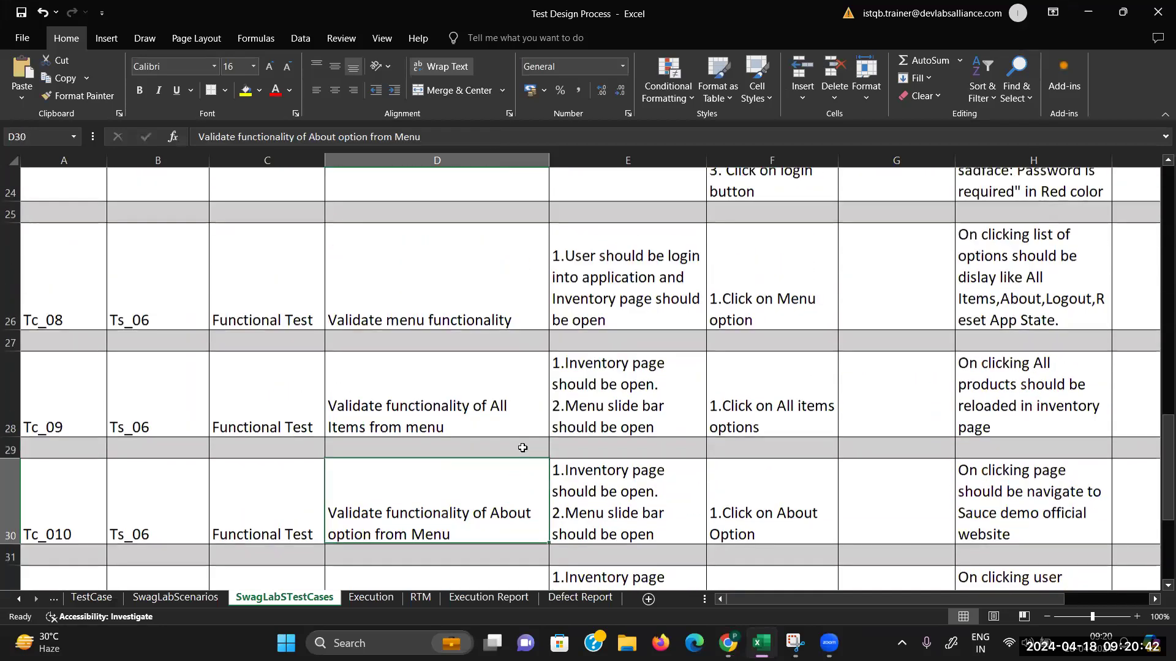
key(Up)
key(Up)
key(Up)
key(Up)
key(Up)
key(Up)
key(Up)
key(Up)
key(Up)
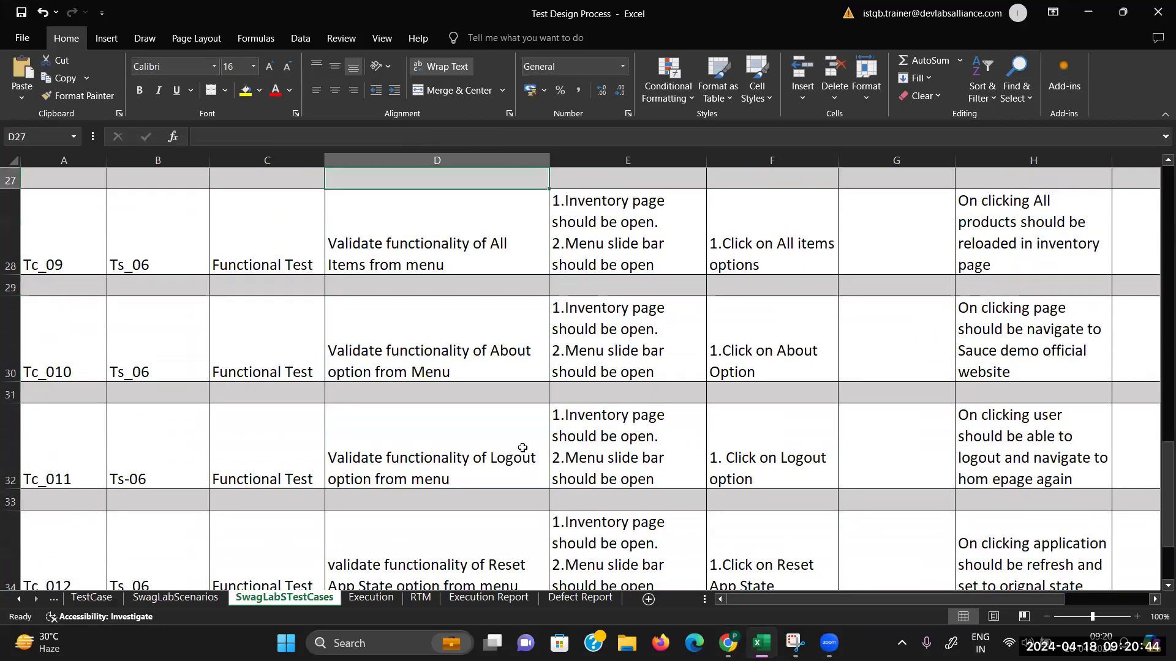
key(Up)
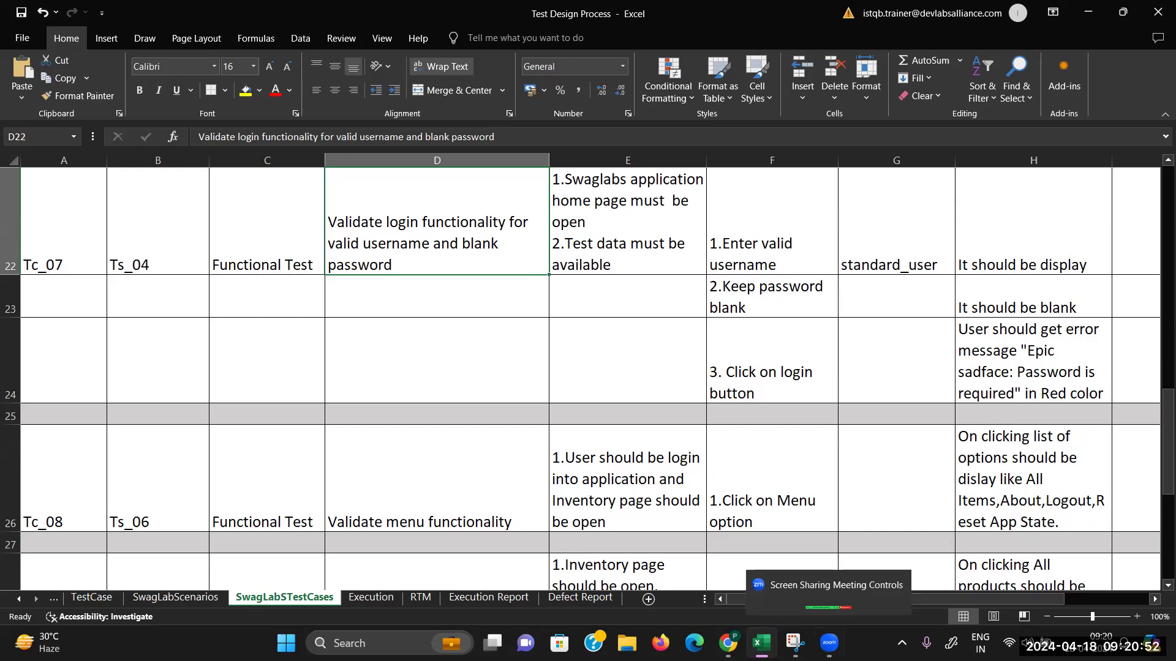
click(728, 643)
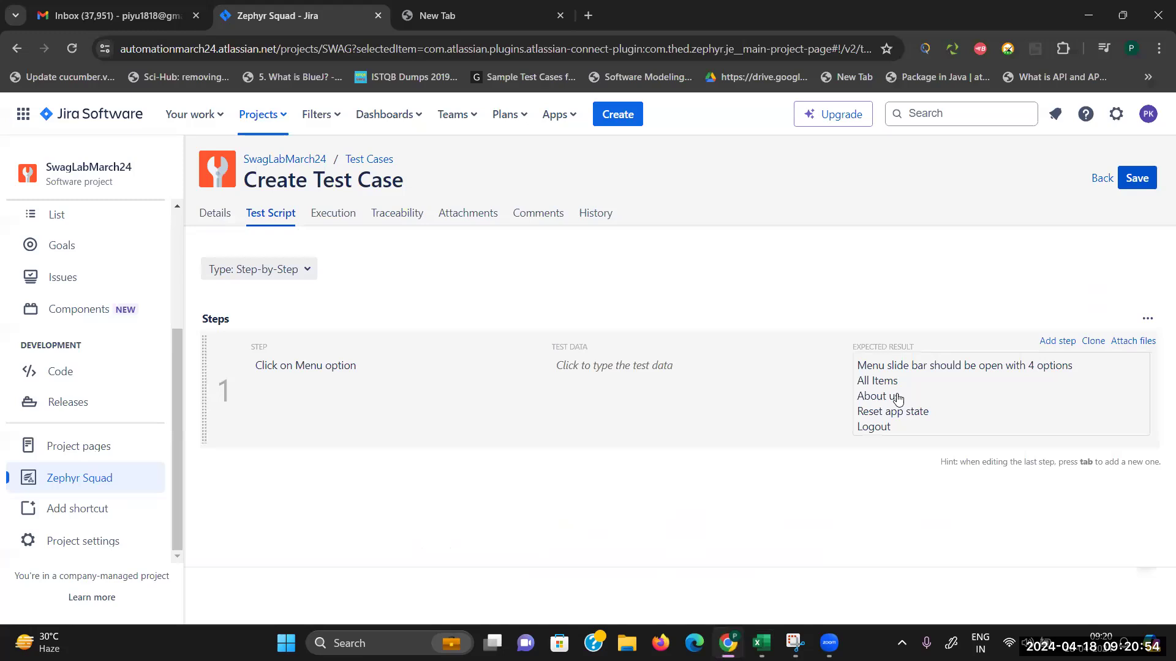
Step: Shorten 'About us' to 'About', save SWAG-T2 Tc_Inventory_02, and open the SwagLabMarch24 project
double_click(897, 393)
click(914, 428)
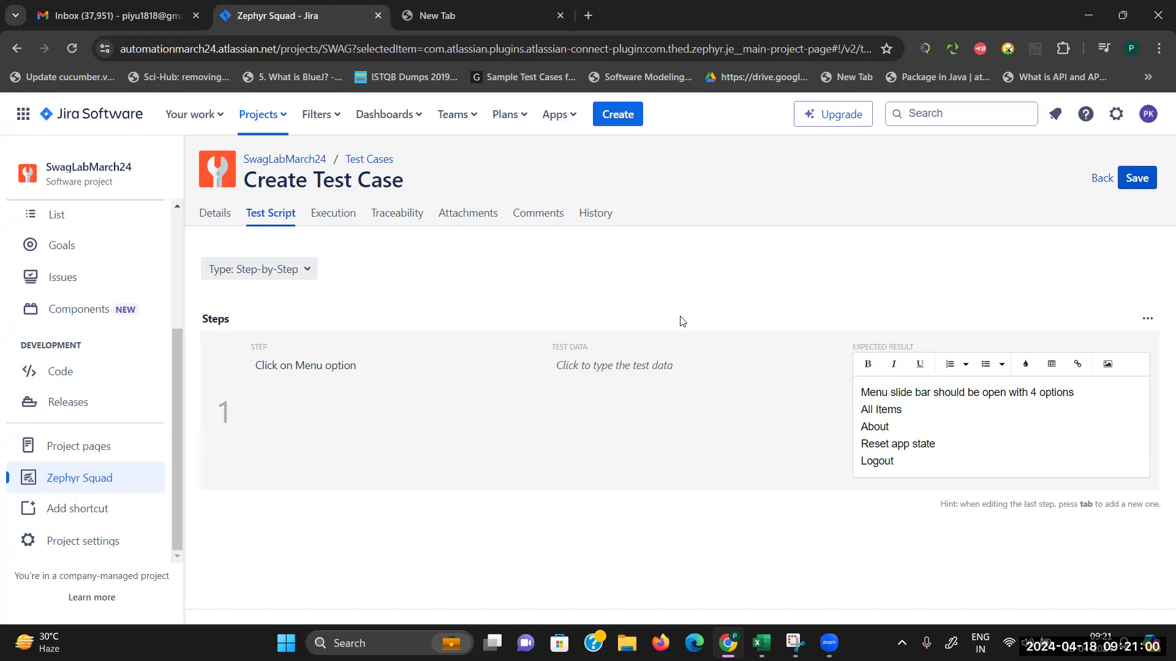
click(1139, 182)
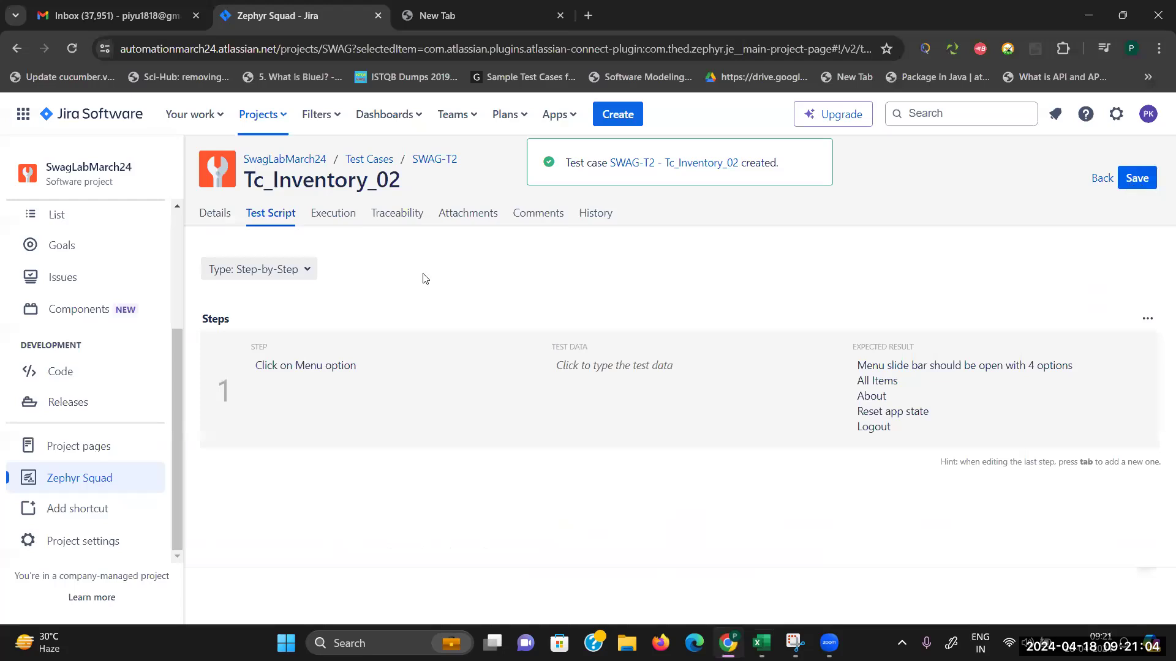
click(377, 161)
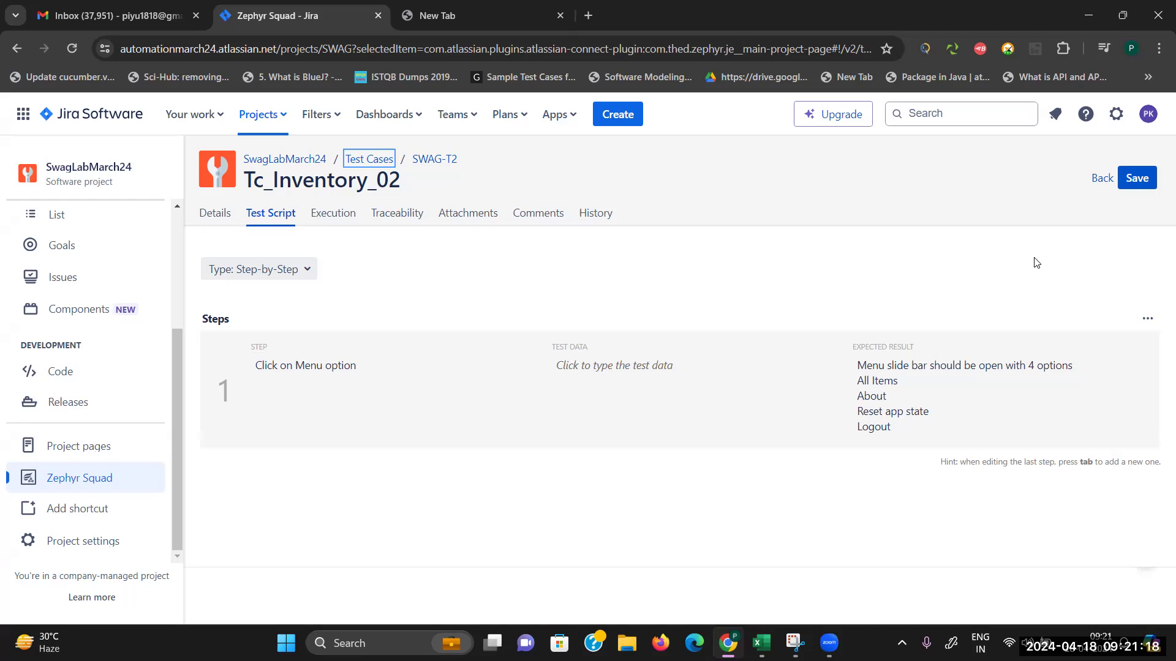
click(1137, 178)
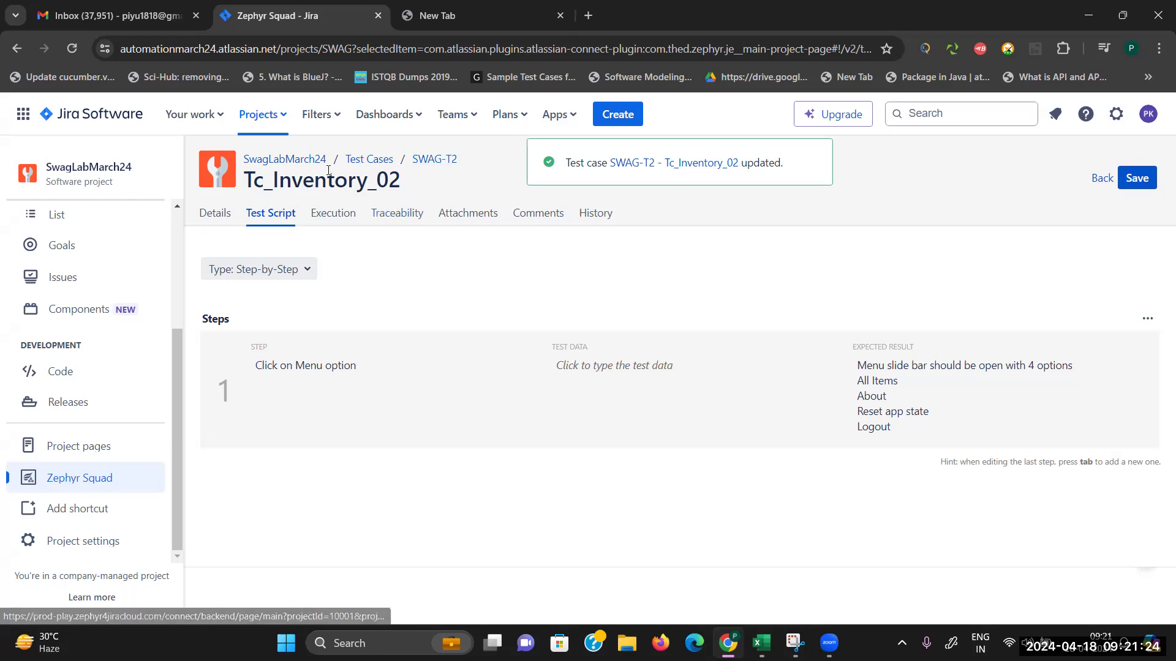
click(371, 164)
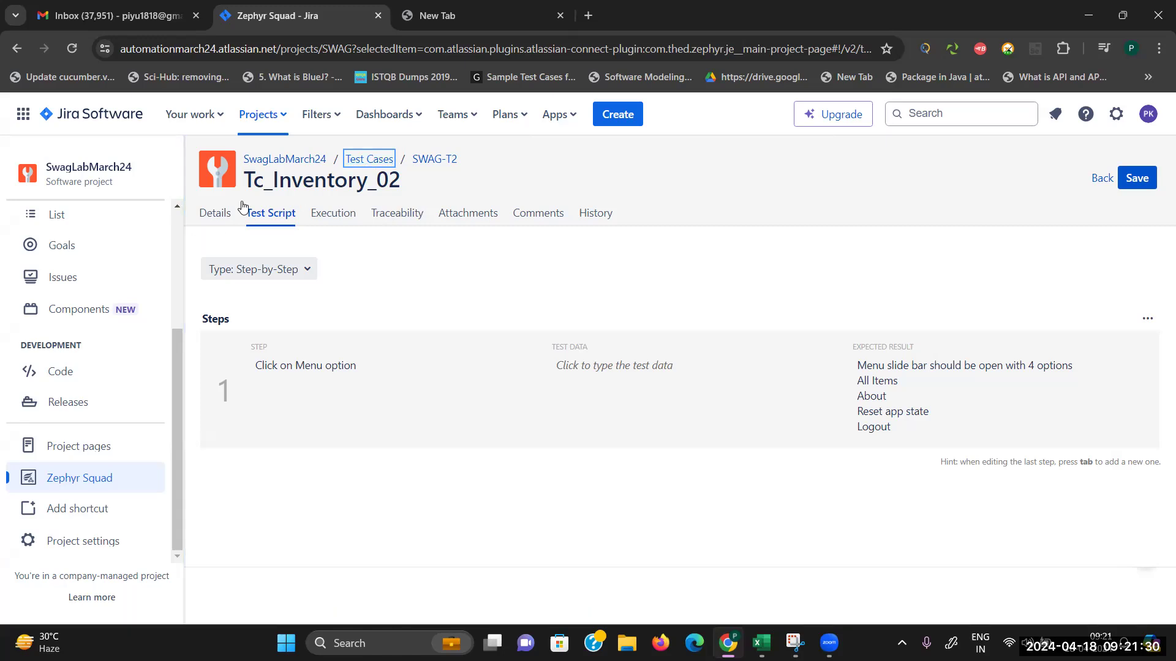
click(305, 161)
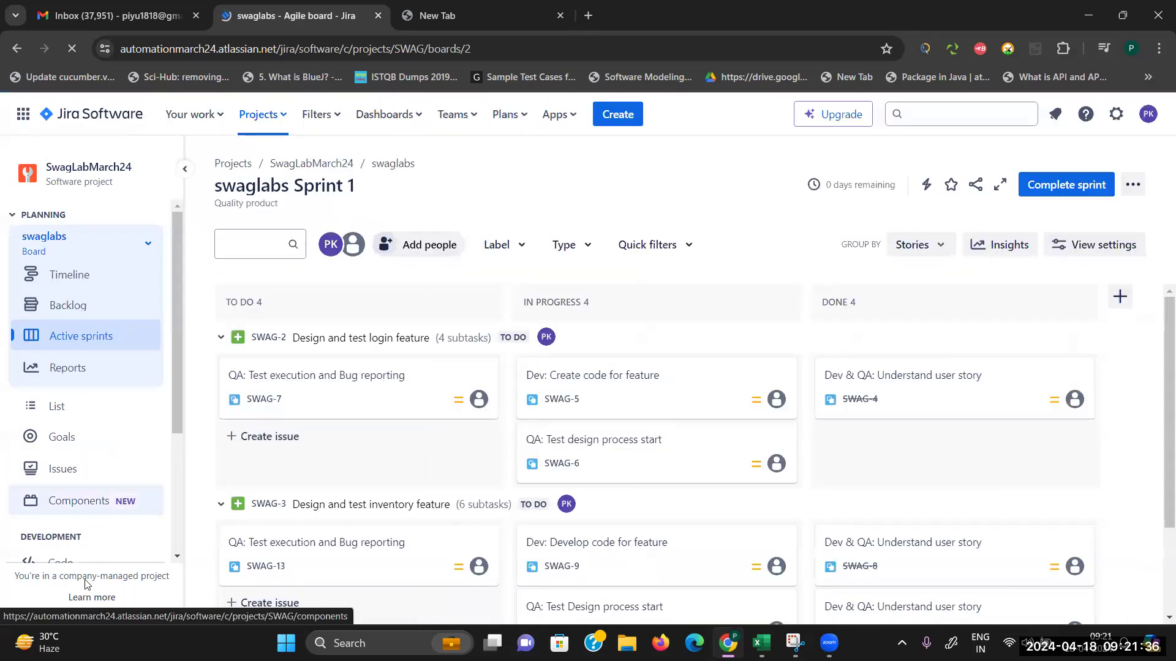
Step: Scroll the project sidebar and open the Zephyr Squad test cases
scroll(175, 550, down, 3)
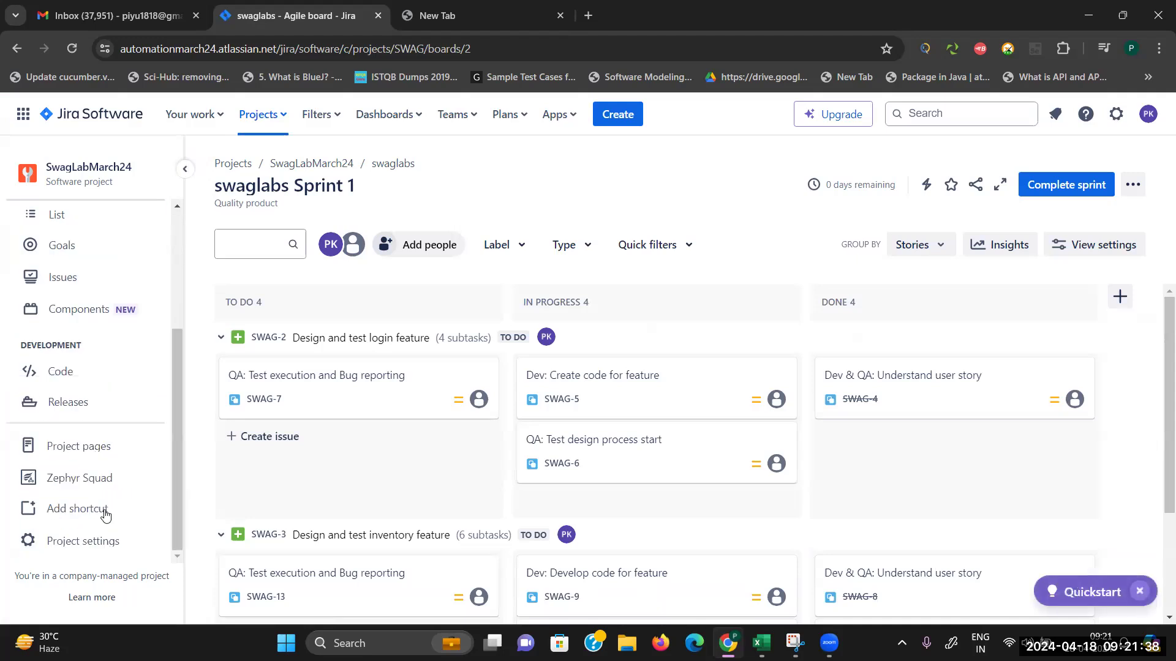
click(76, 485)
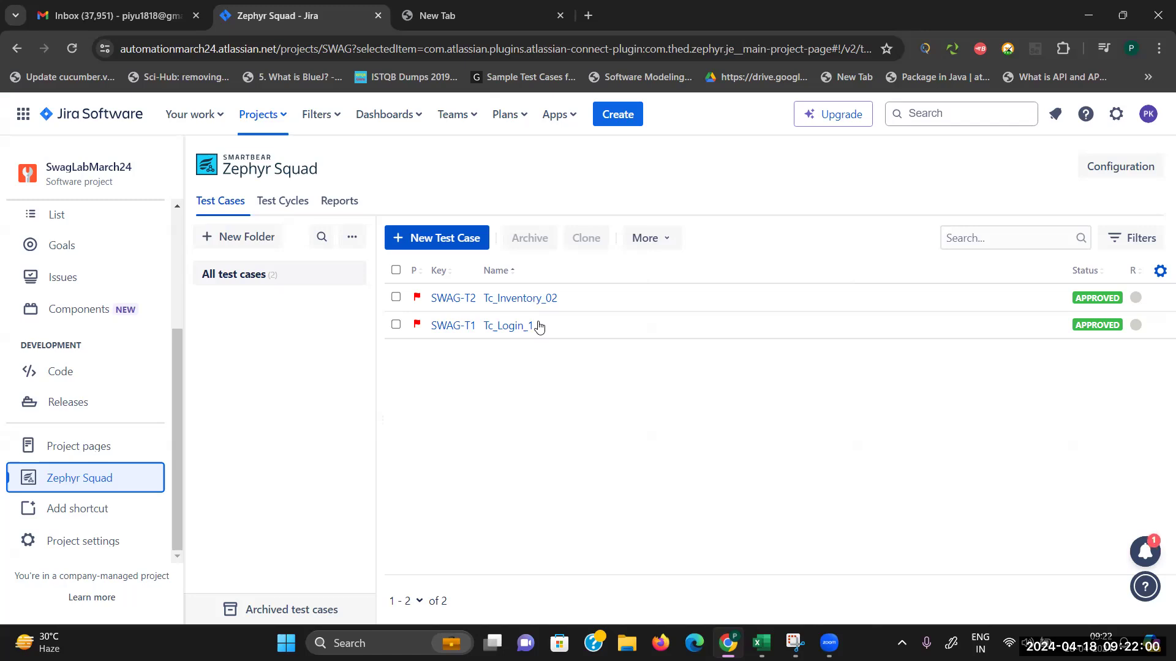
Step: Begin a More > Import from file with Excel CSV as data source, then minimize Chrome
click(654, 239)
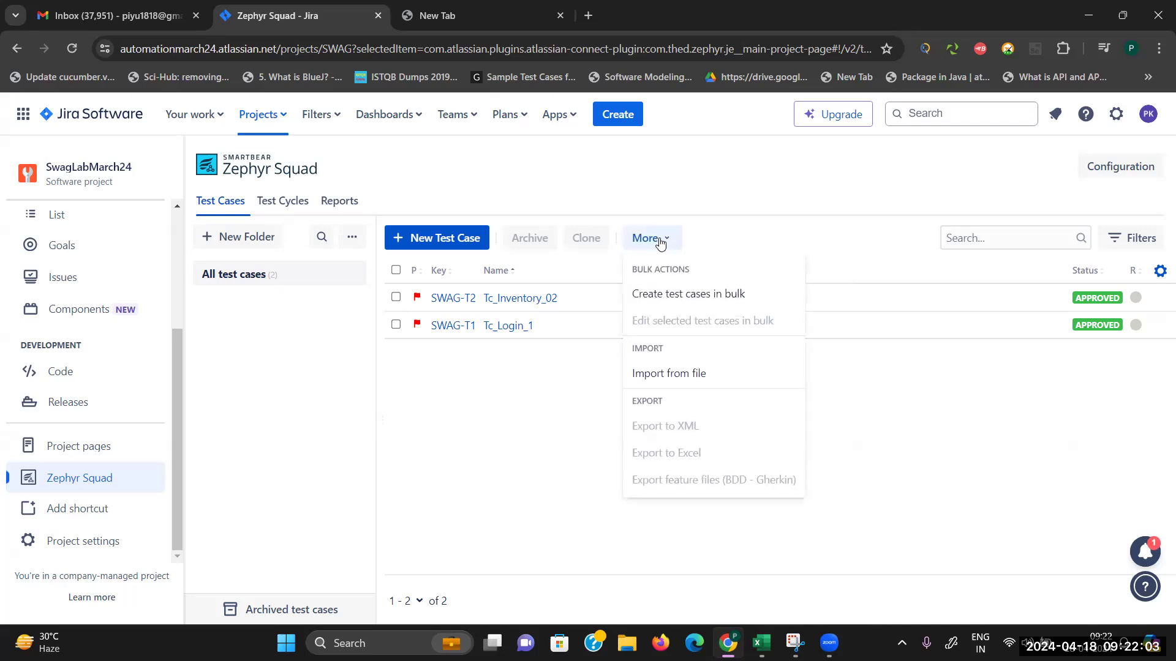
click(678, 380)
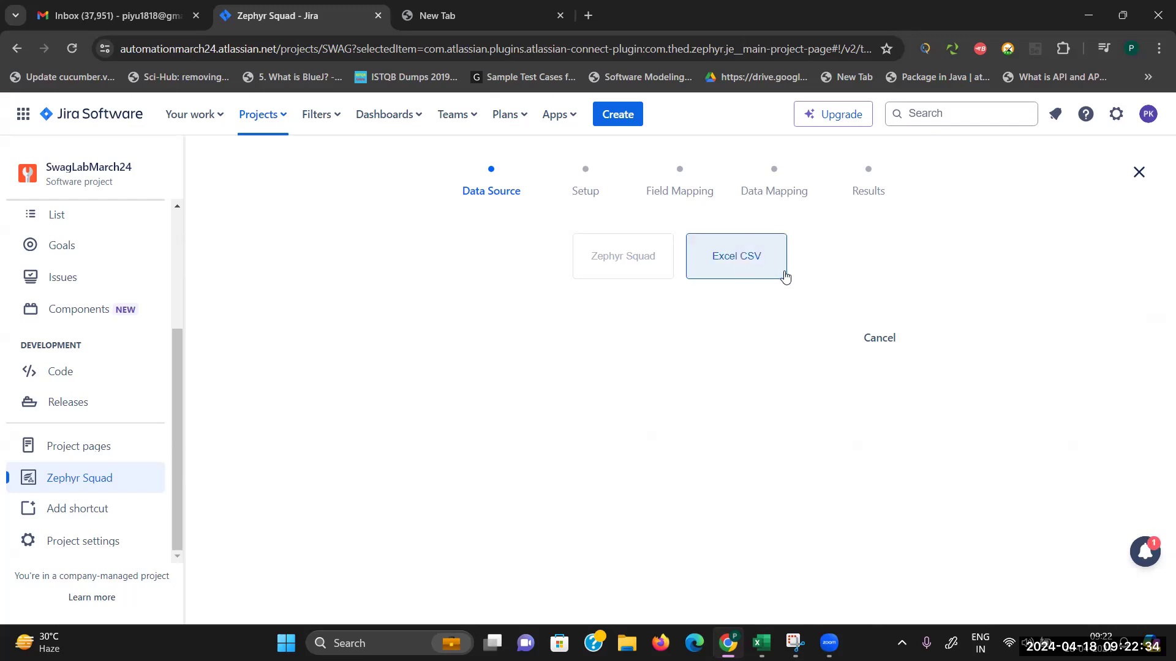
click(752, 264)
click(1090, 17)
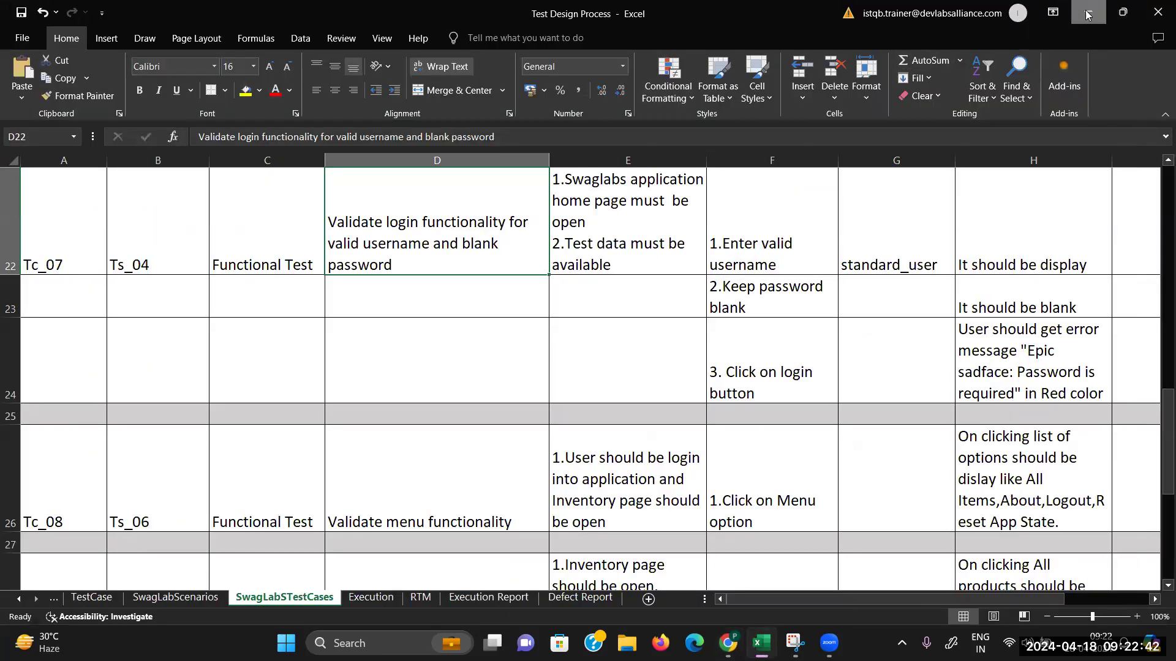
Step: Minimize the Test Design Process and JIRA Flow workbooks and bring up CSVTestCases
click(1087, 15)
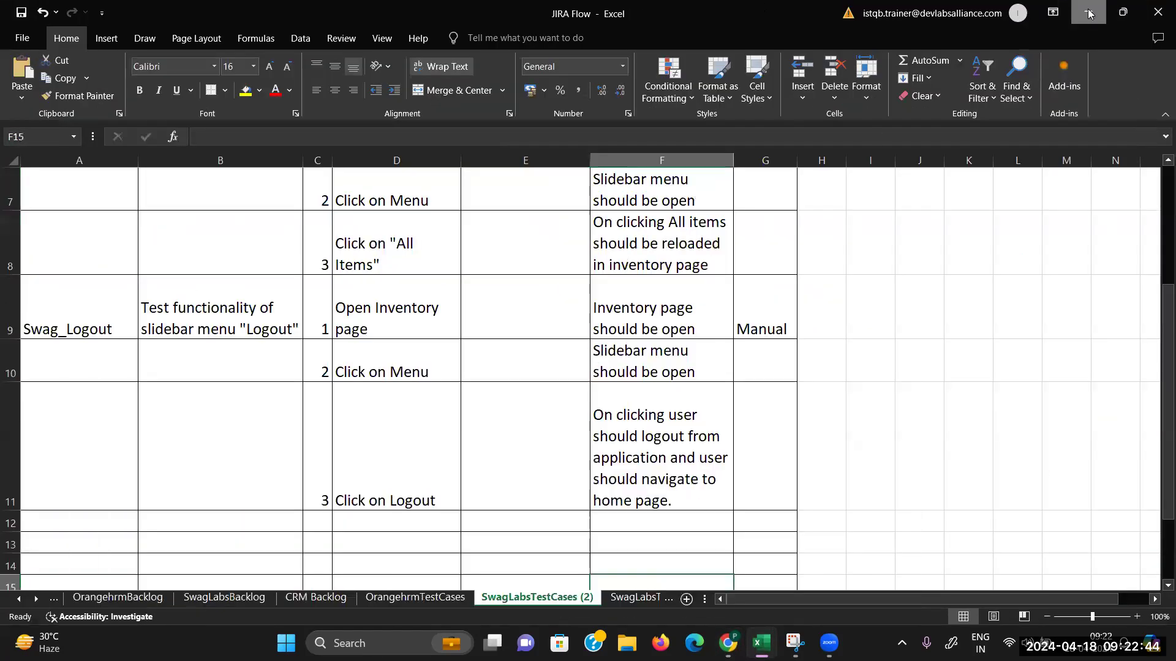
click(1088, 13)
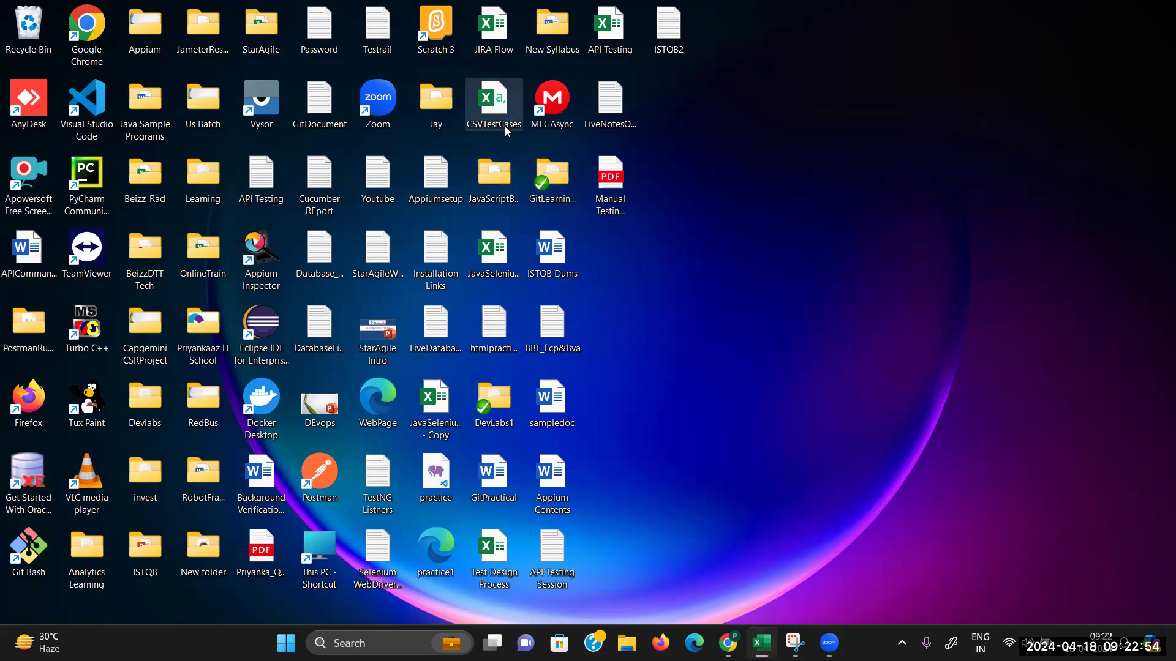
mouse_move(761, 643)
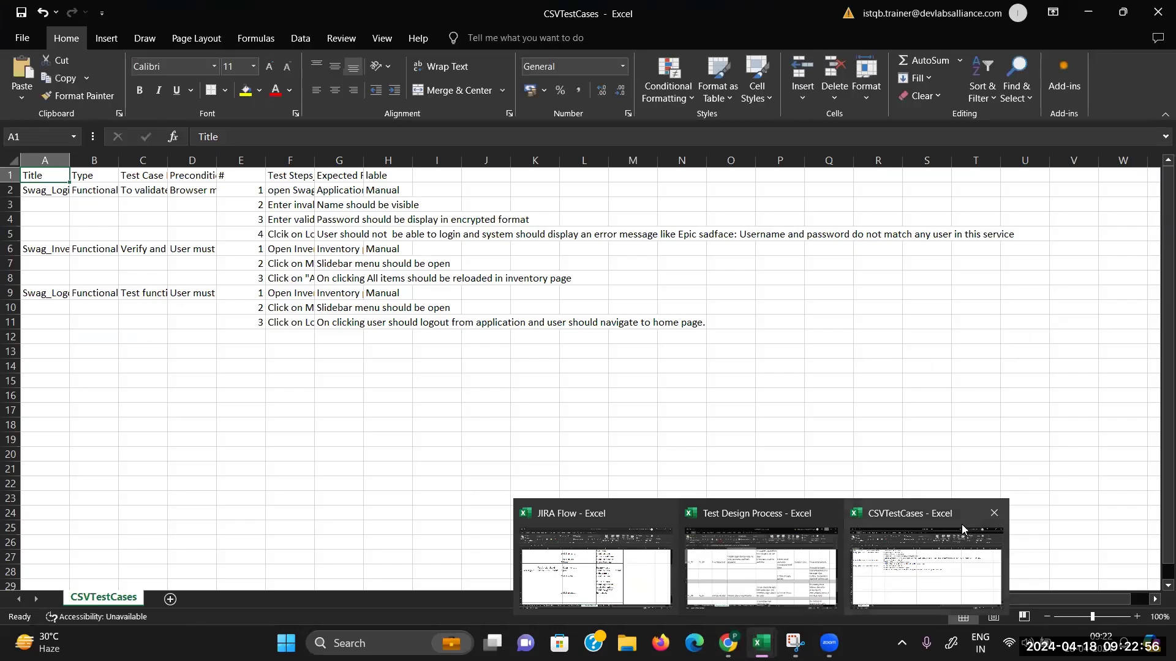
click(692, 356)
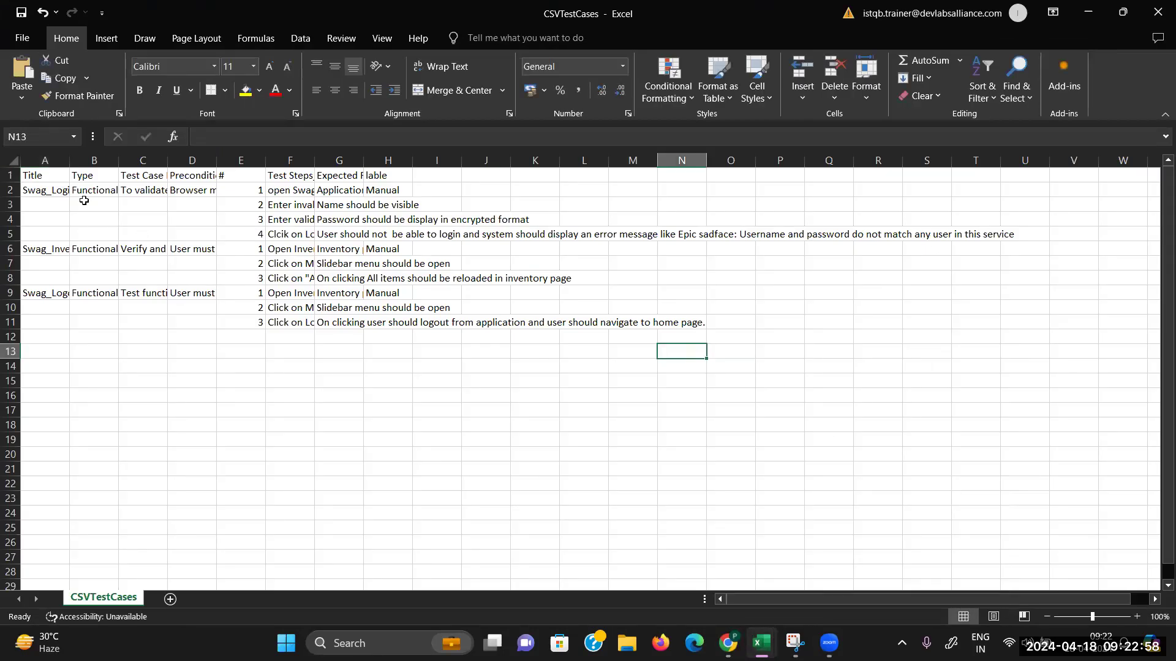
Step: Zoom the sheet in and return to the Title header in cell A1
key(Up)
scroll(59, 199, up, 5)
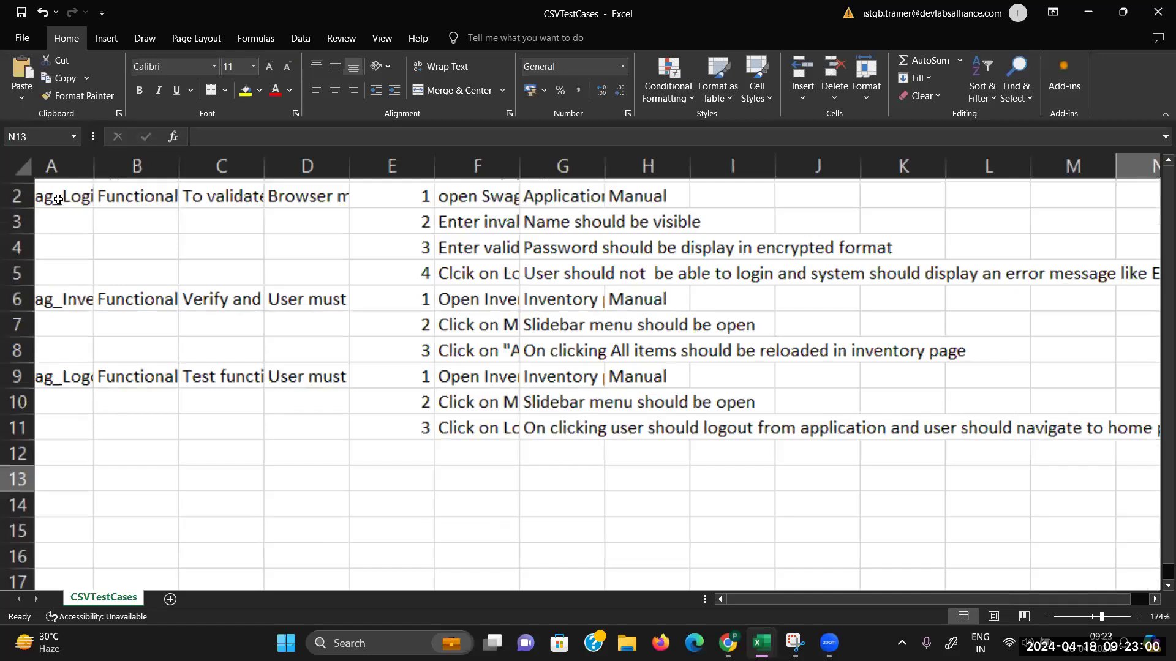
key(Left)
key(Left)
key(Left)
key(Up)
key(Up)
key(Up)
key(Up)
key(Up)
key(Up)
key(Up)
key(Up)
key(Up)
key(Up)
key(Up)
key(Left)
key(Left)
key(Left)
key(Left)
key(Left)
key(Left)
key(Left)
key(Left)
key(Left)
key(Left)
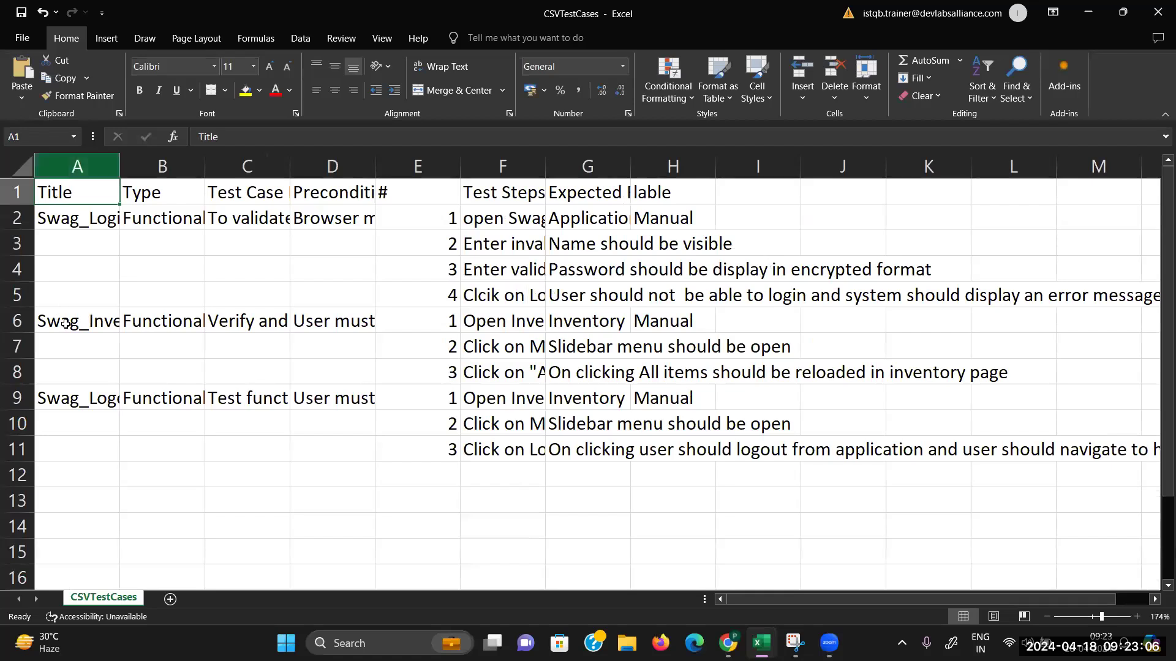
Step: Review the headers Type through lable, widen column F (Test Steps_data), and close the workbook
click(186, 198)
click(257, 194)
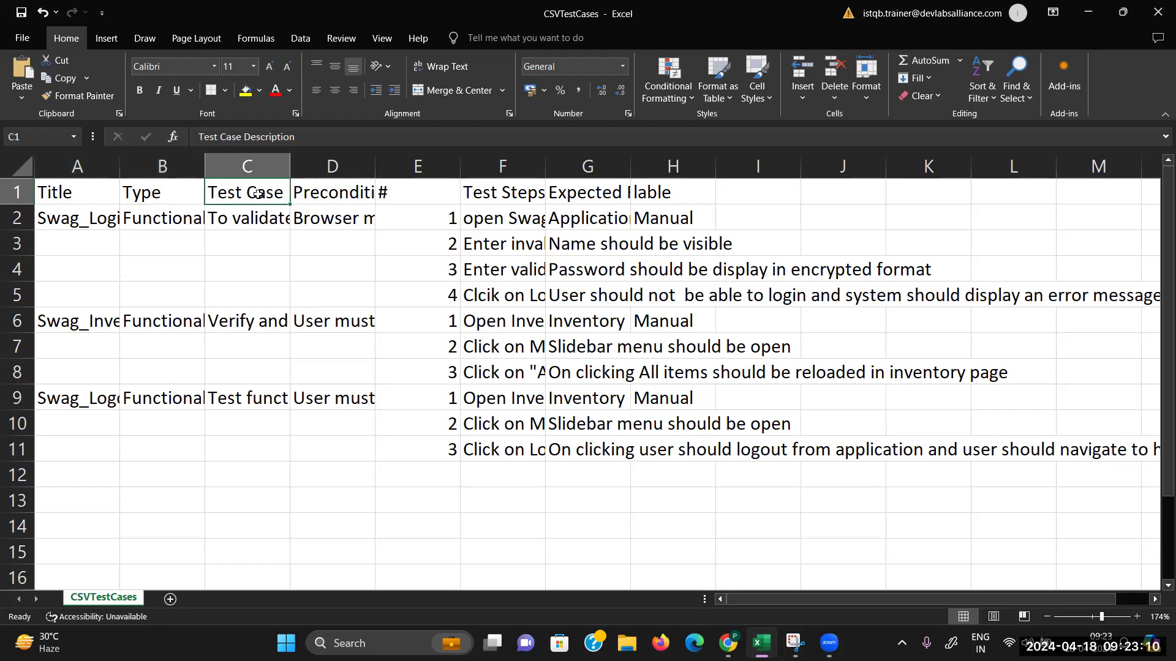
click(318, 195)
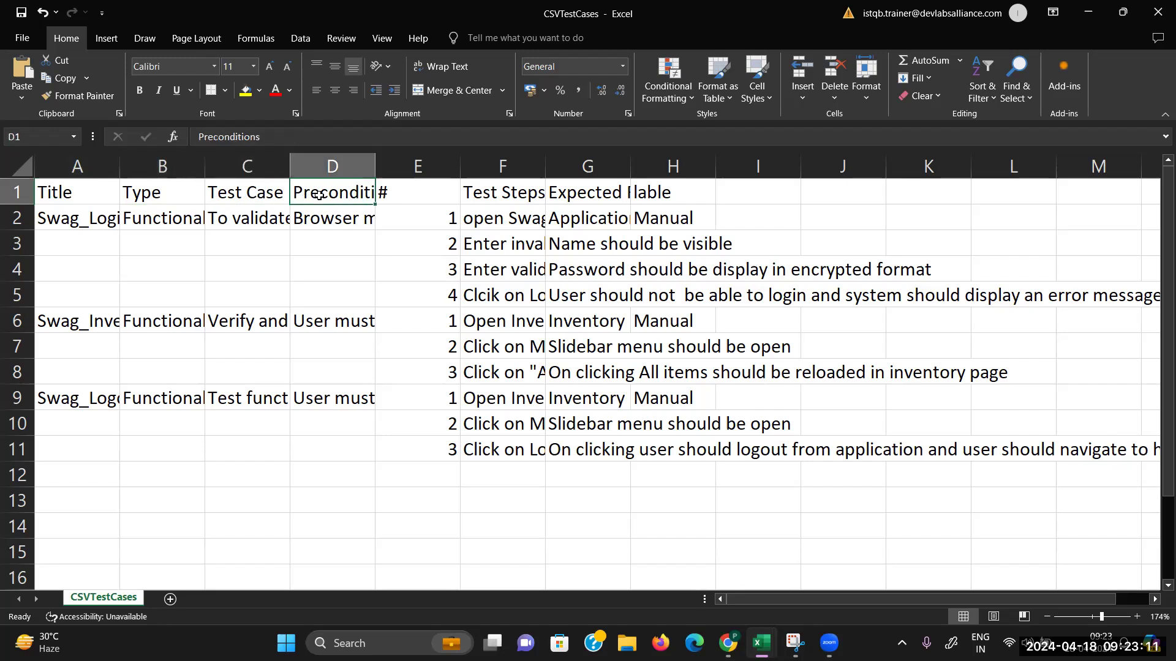
click(478, 191)
click(599, 193)
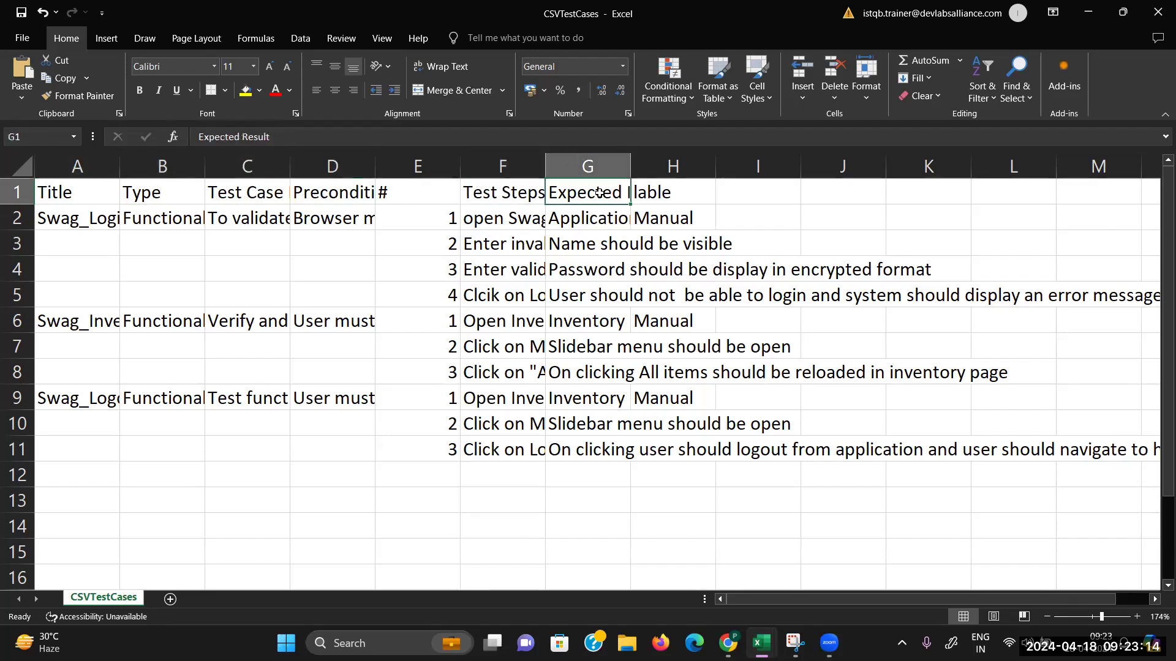
click(668, 192)
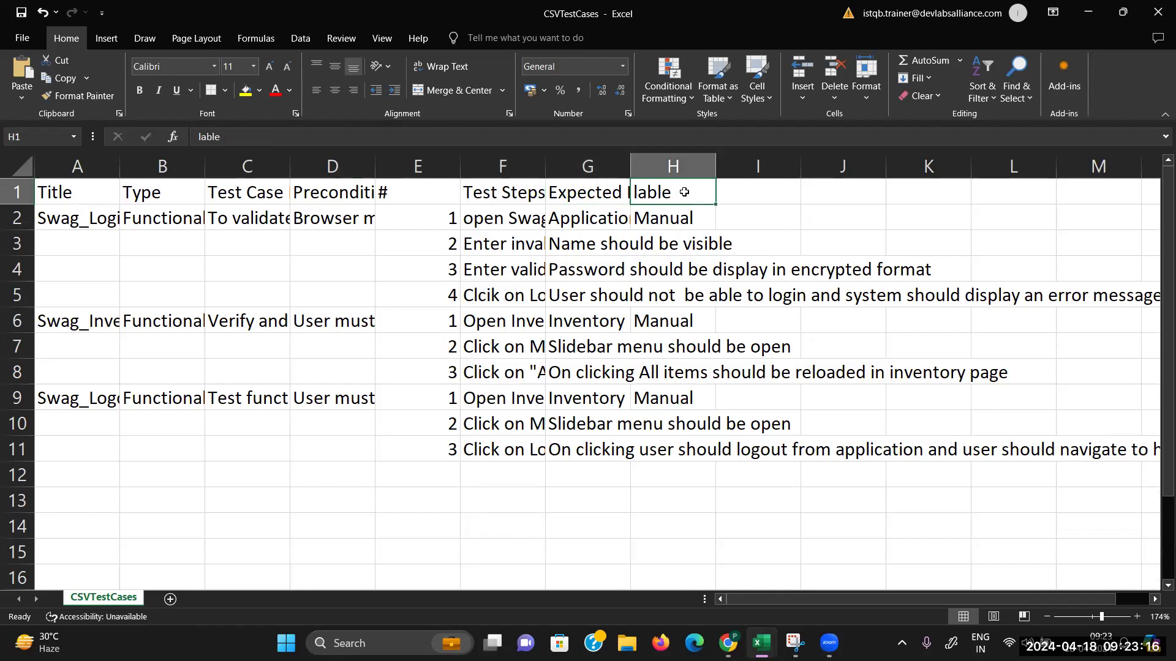
drag(542, 165, 629, 166)
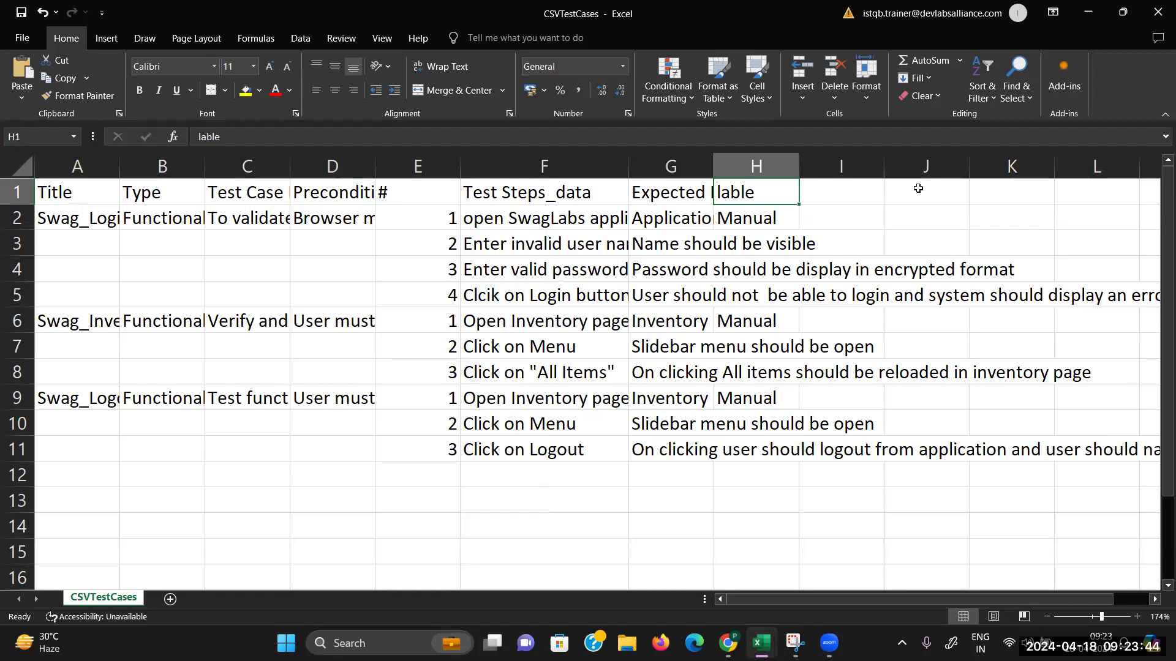
click(1157, 18)
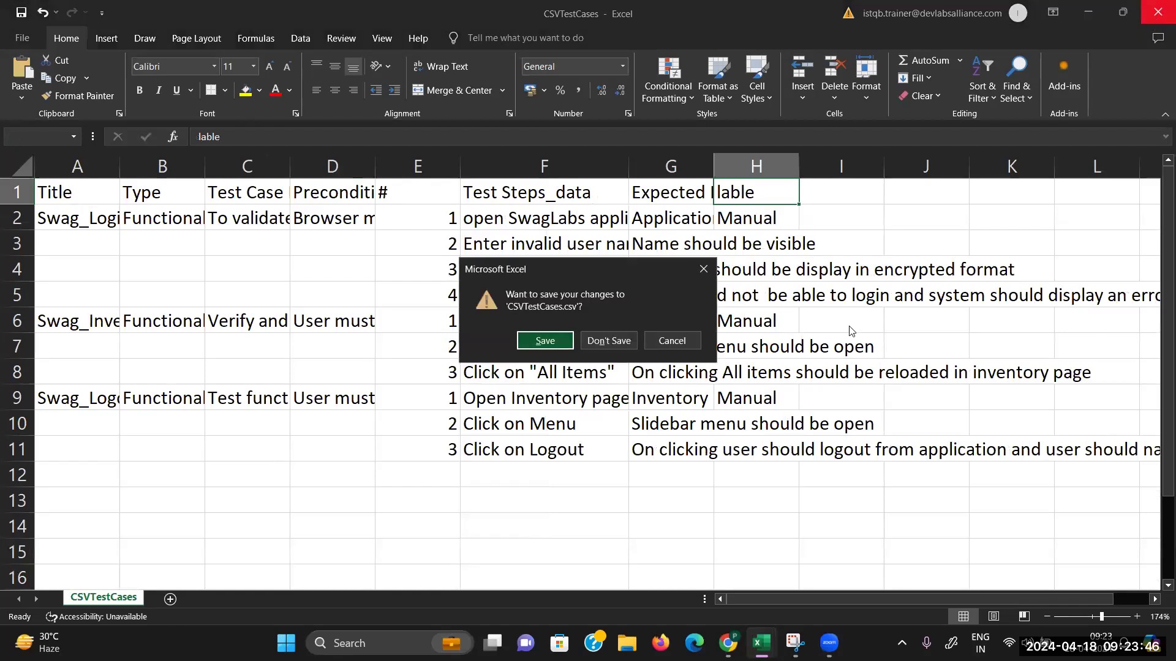
Step: Save CSVTestCases.csv and upload it from the Desktop as the Excel CSV import source
click(539, 343)
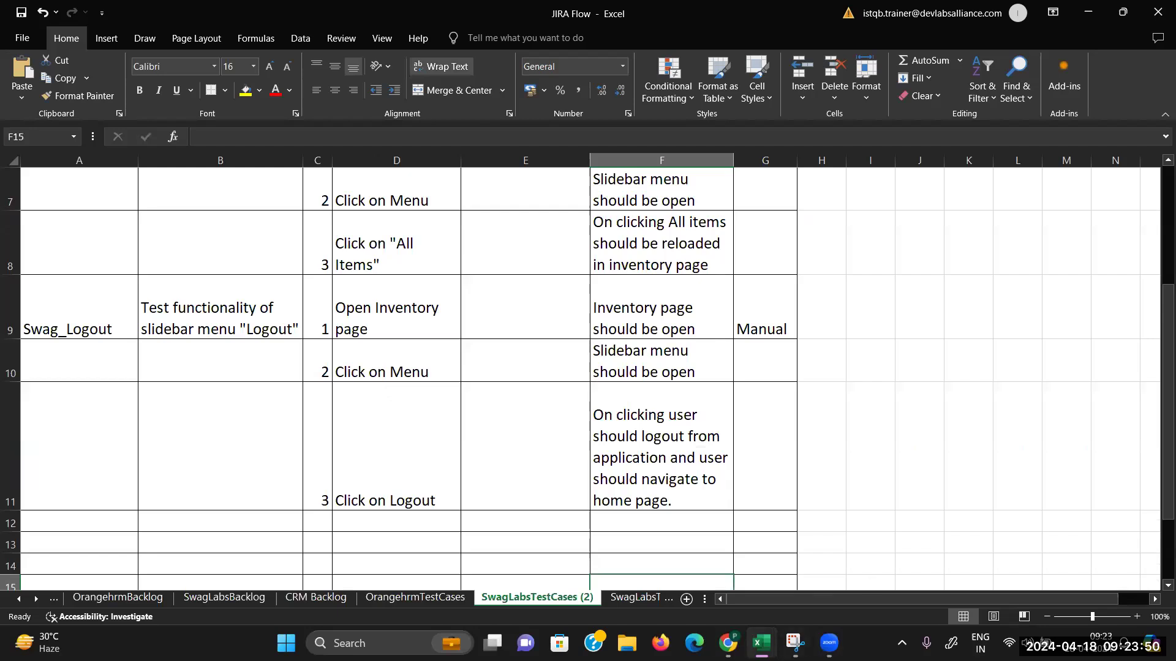
click(728, 643)
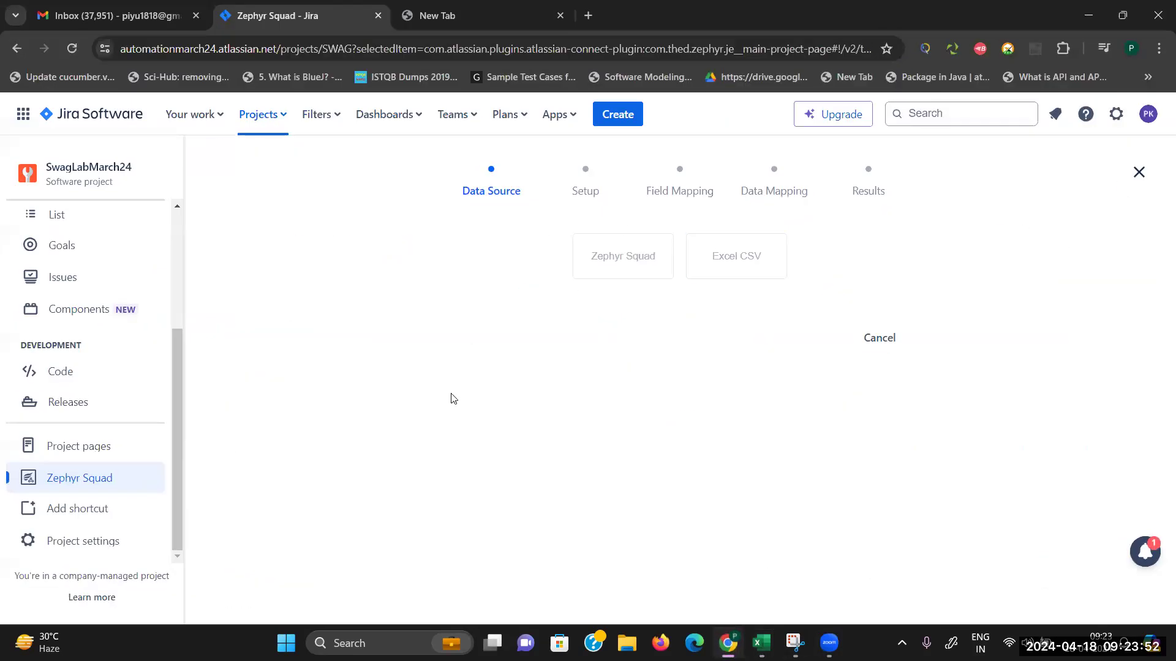
click(744, 269)
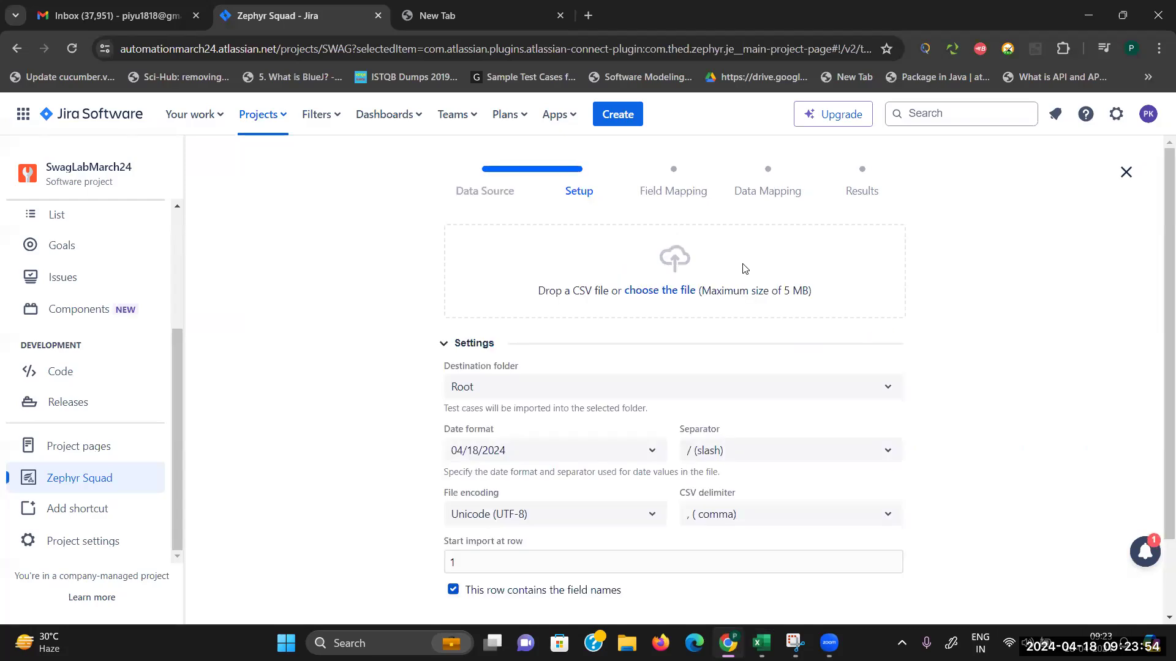
click(665, 292)
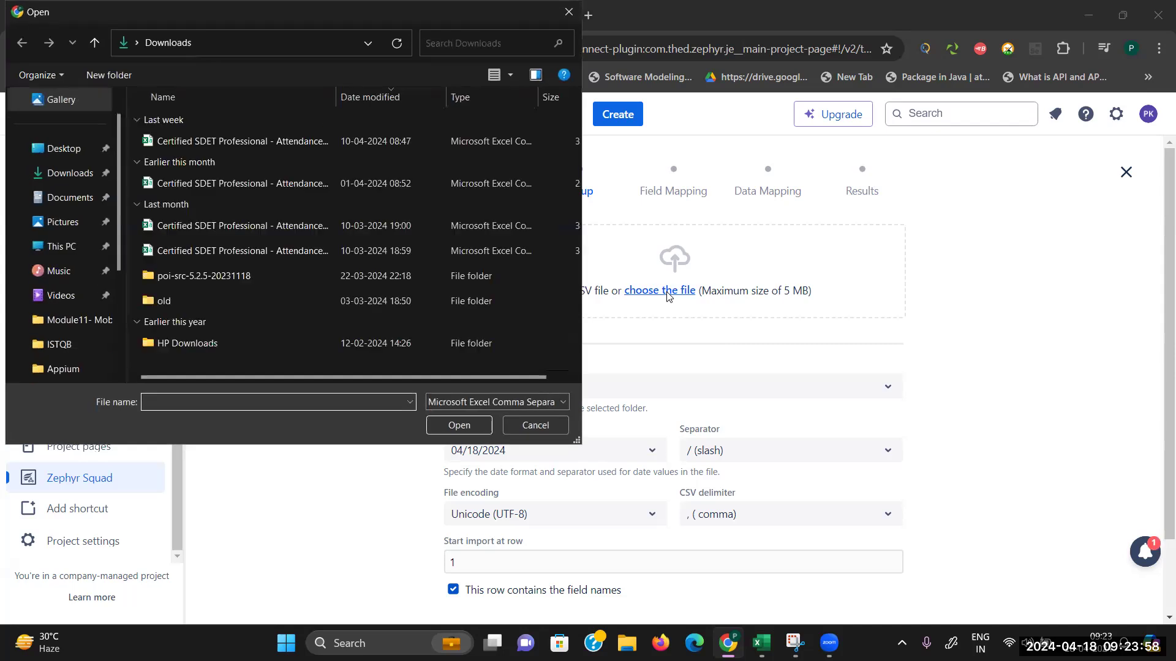
click(59, 147)
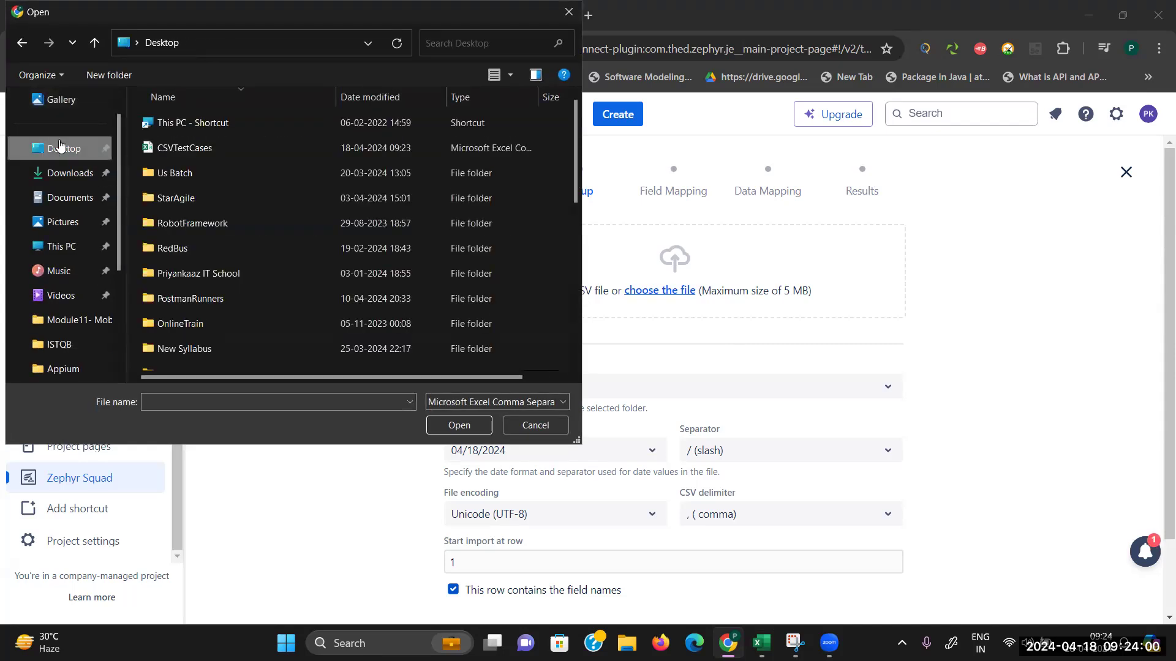
click(204, 147)
click(467, 425)
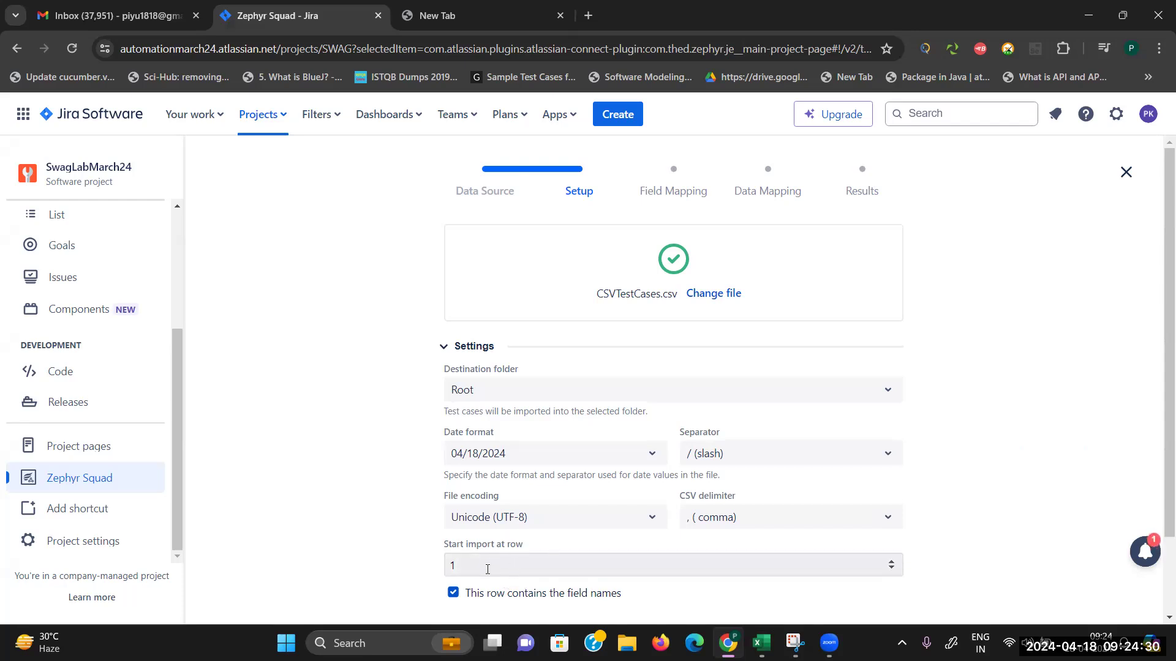
Step: Set the start import row to 2 and advance to Field Mapping
click(893, 572)
click(892, 563)
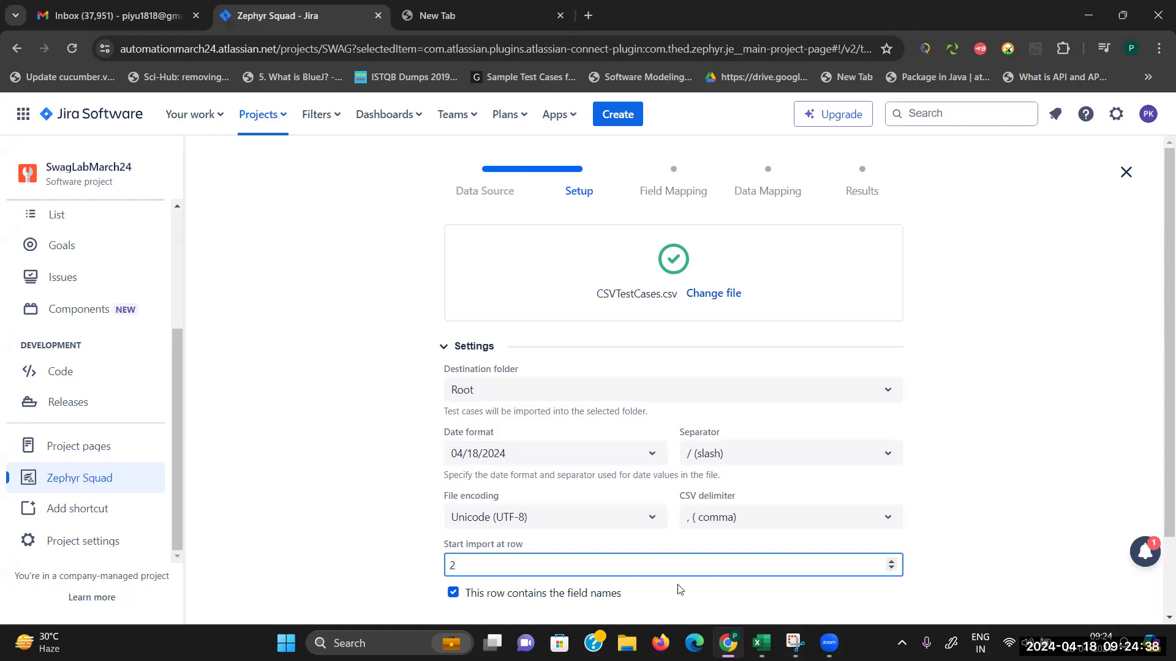
scroll(1157, 616, down, 2)
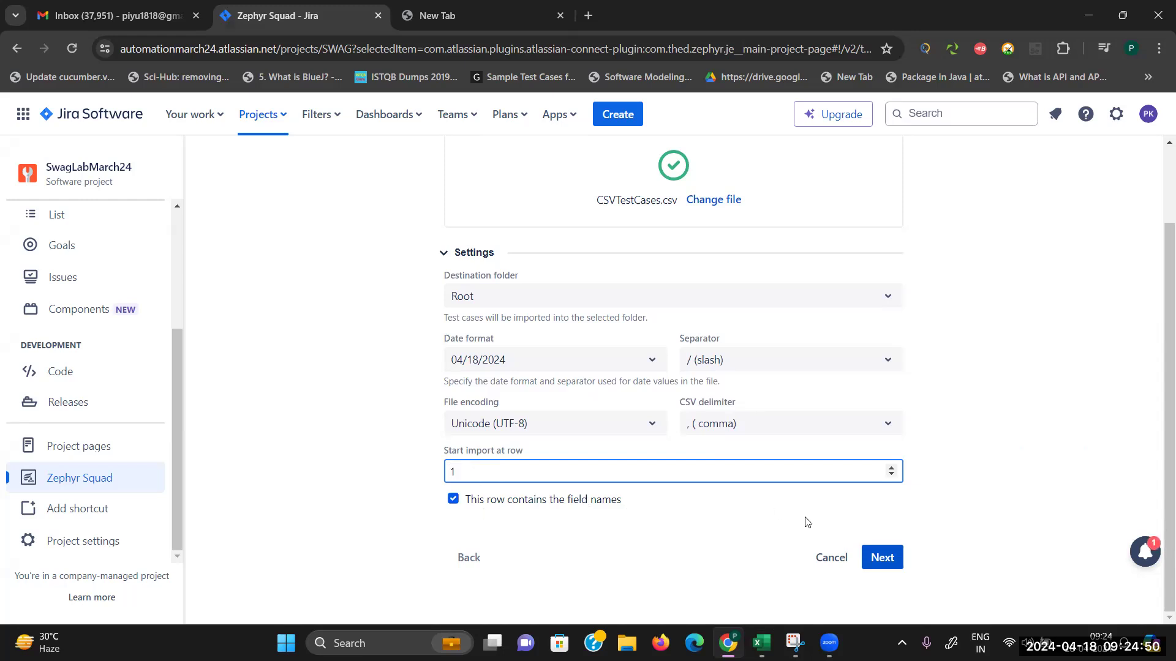
click(890, 558)
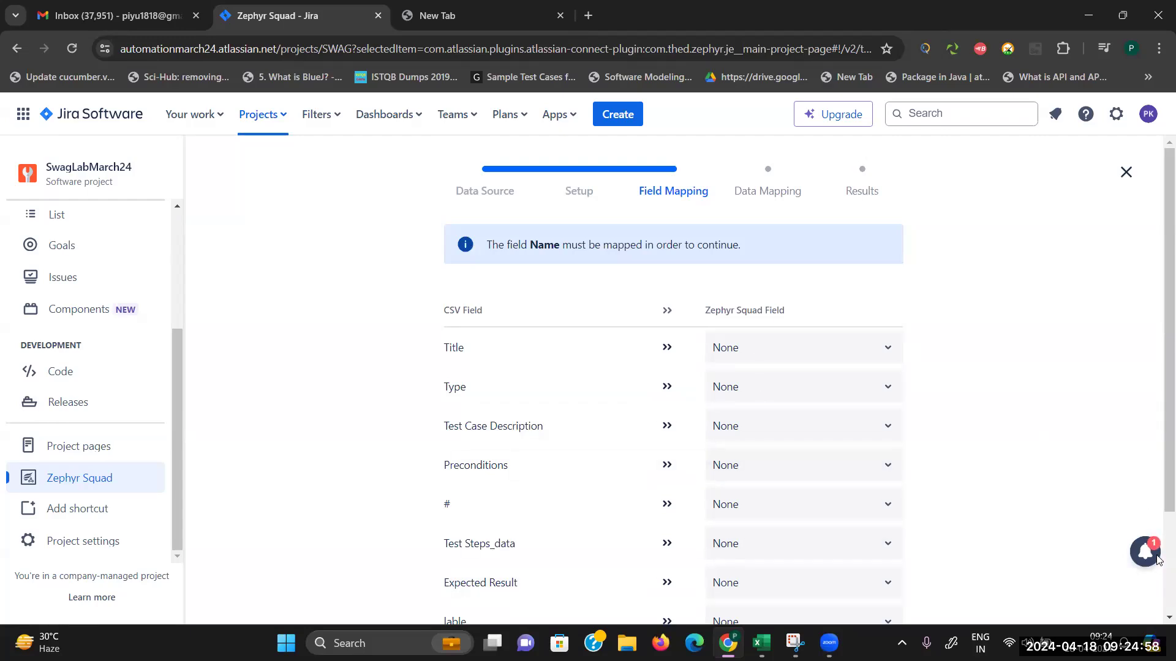
Step: Map the CSV Title column to the Zephyr Name field
scroll(1158, 622, down, 1)
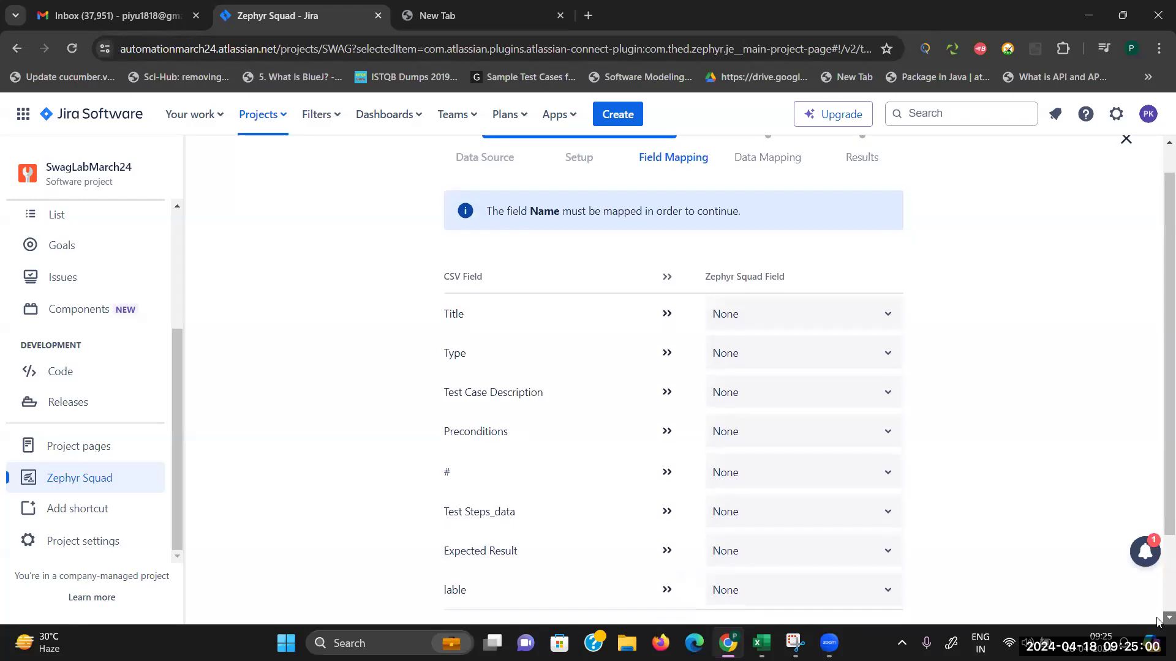
scroll(1158, 623, down, 2)
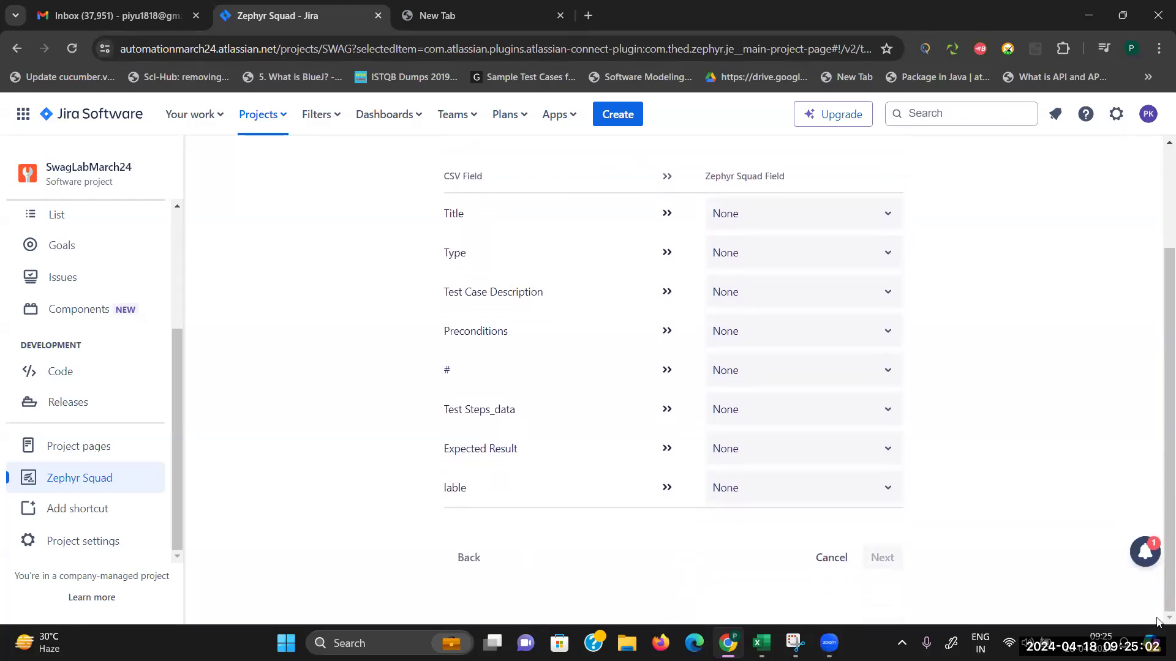
click(859, 225)
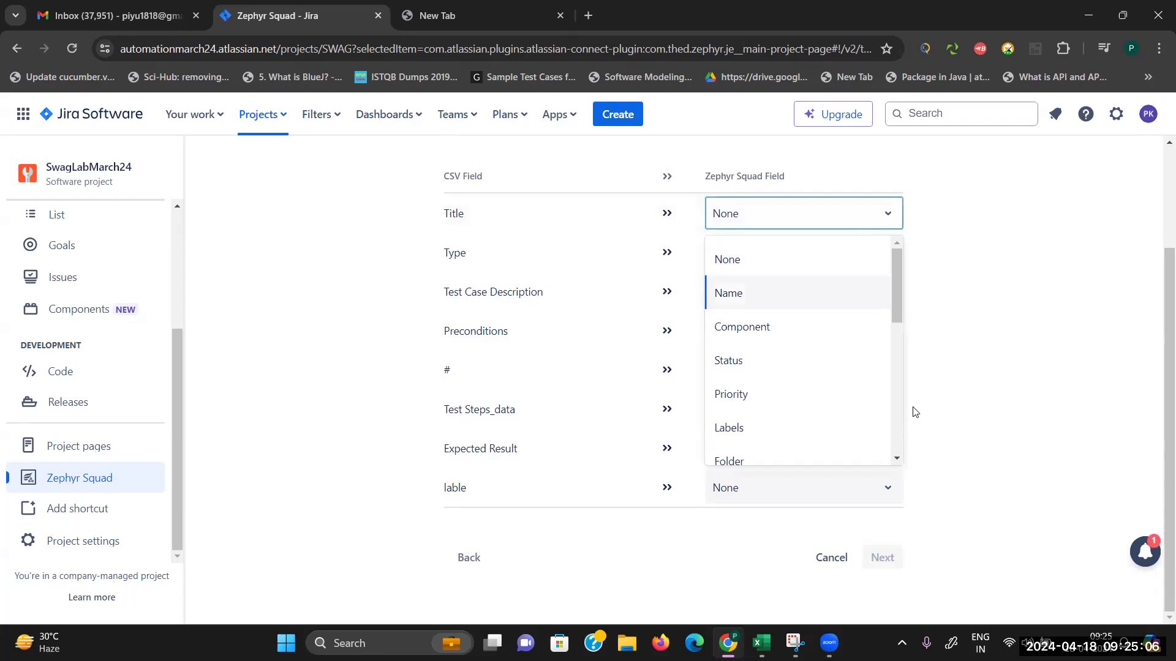
scroll(895, 460, down, 5)
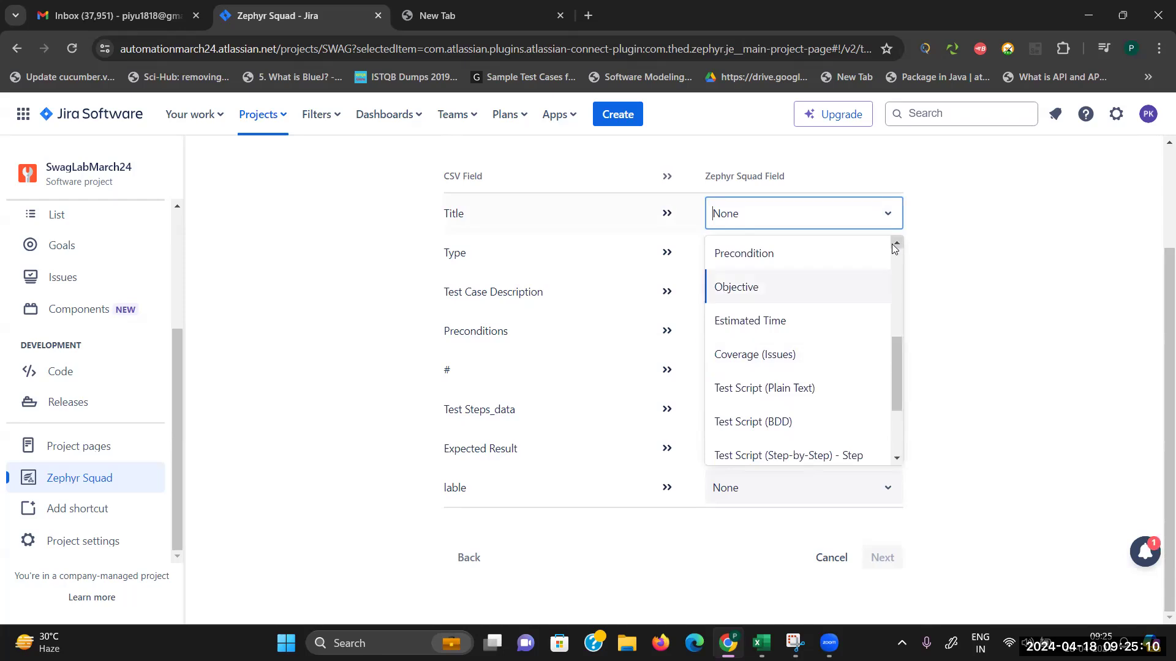
scroll(894, 245, up, 3)
scroll(894, 245, up, 3)
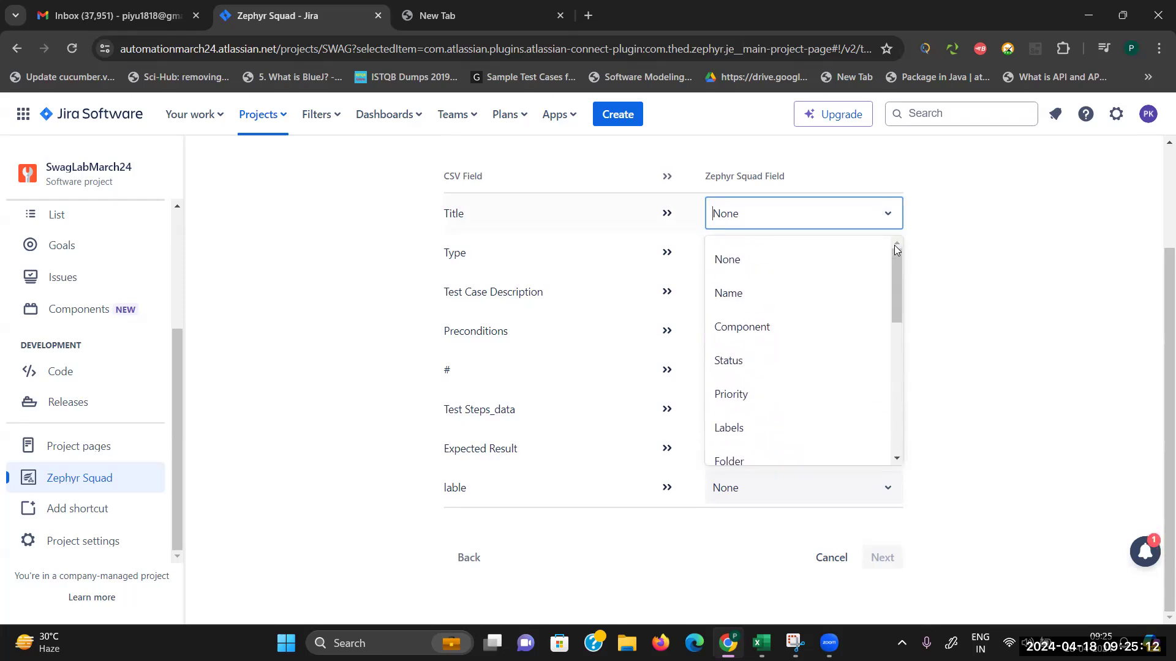
scroll(895, 459, down, 2)
scroll(899, 461, down, 3)
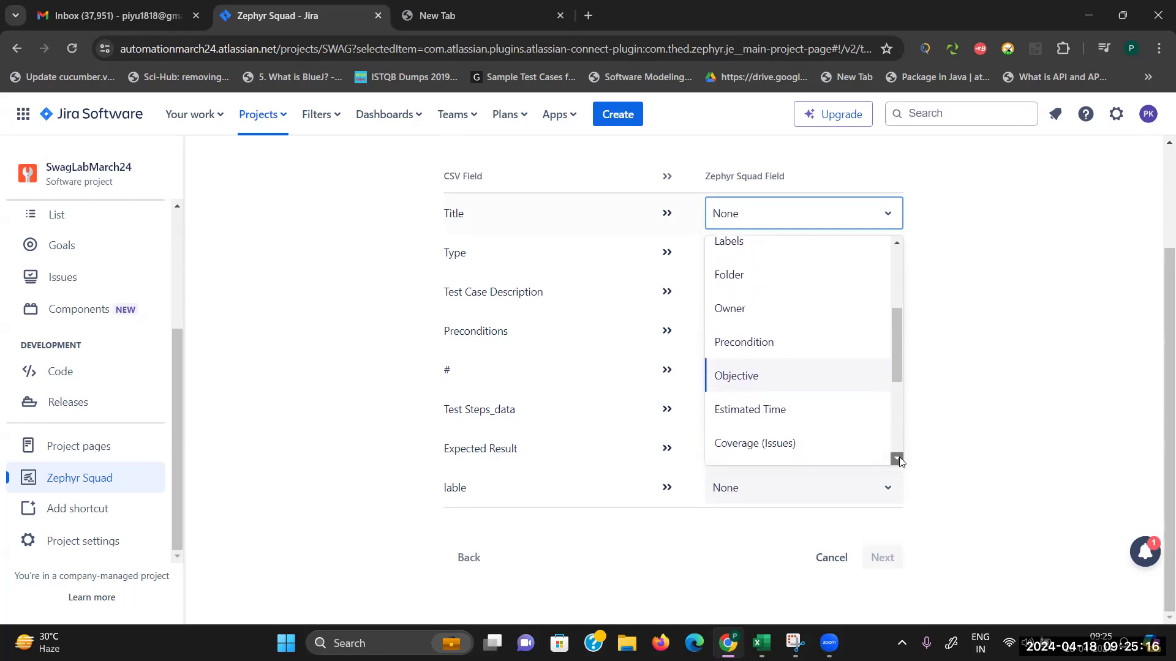
scroll(899, 460, down, 1)
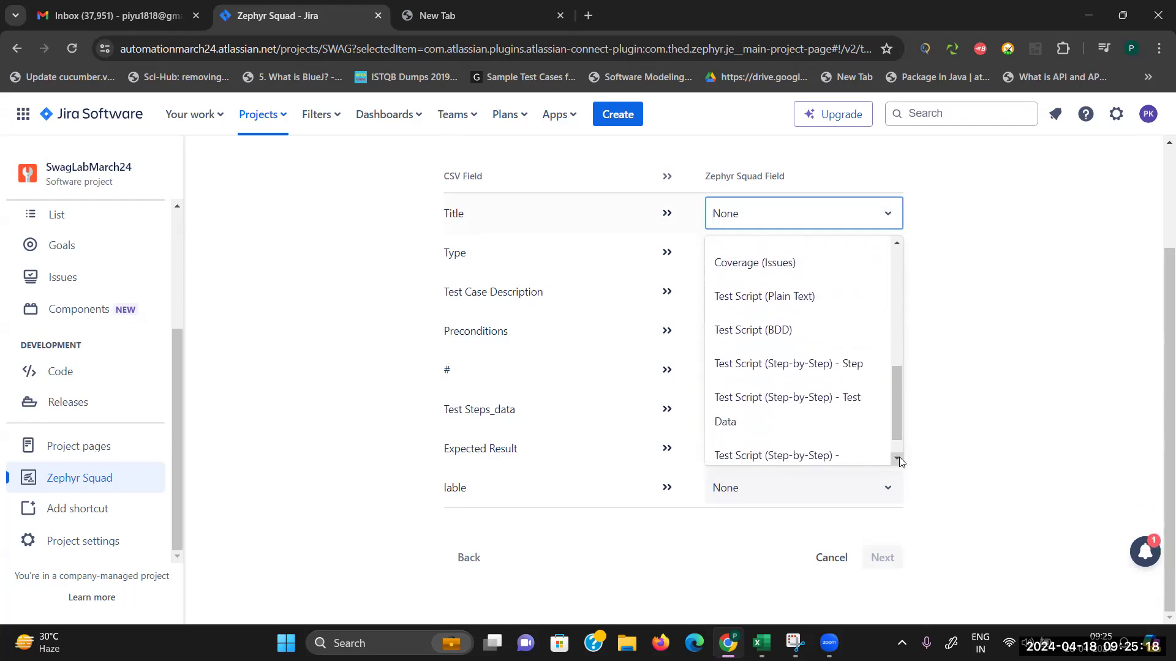
scroll(899, 461, down, 1)
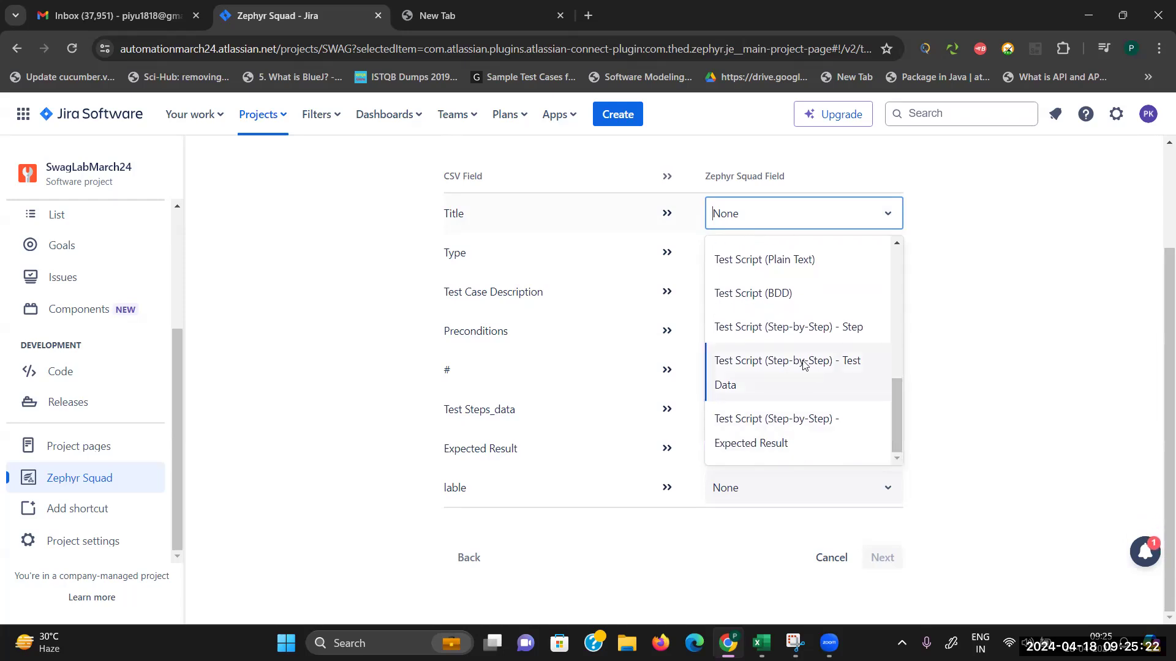
click(900, 248)
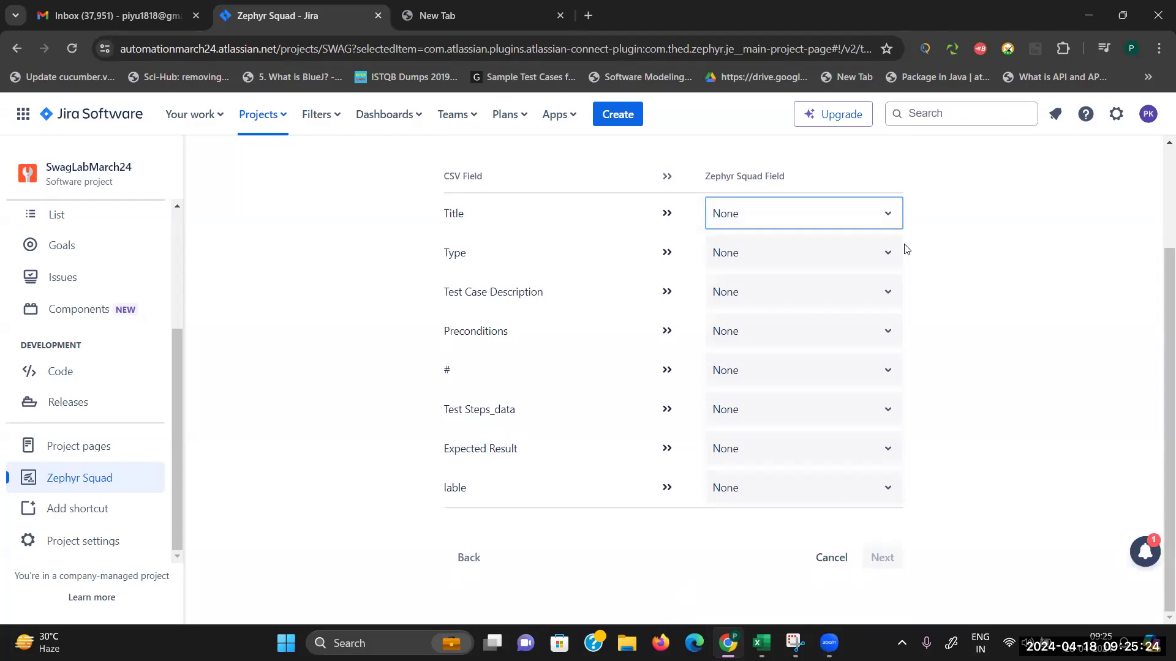
click(884, 222)
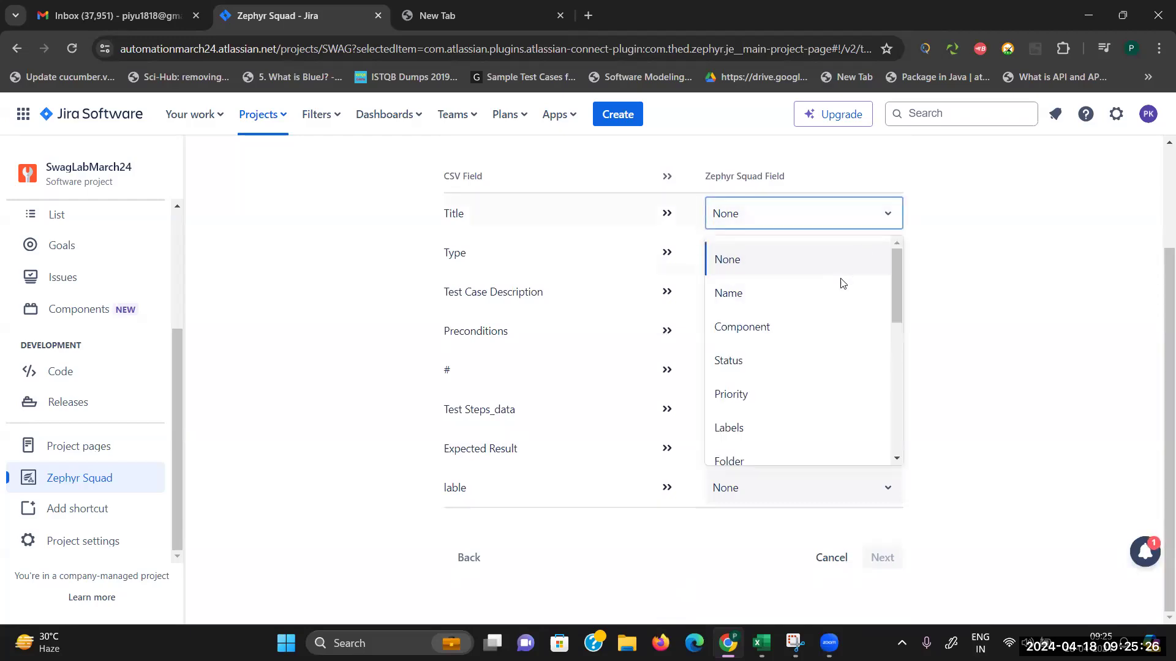
click(839, 294)
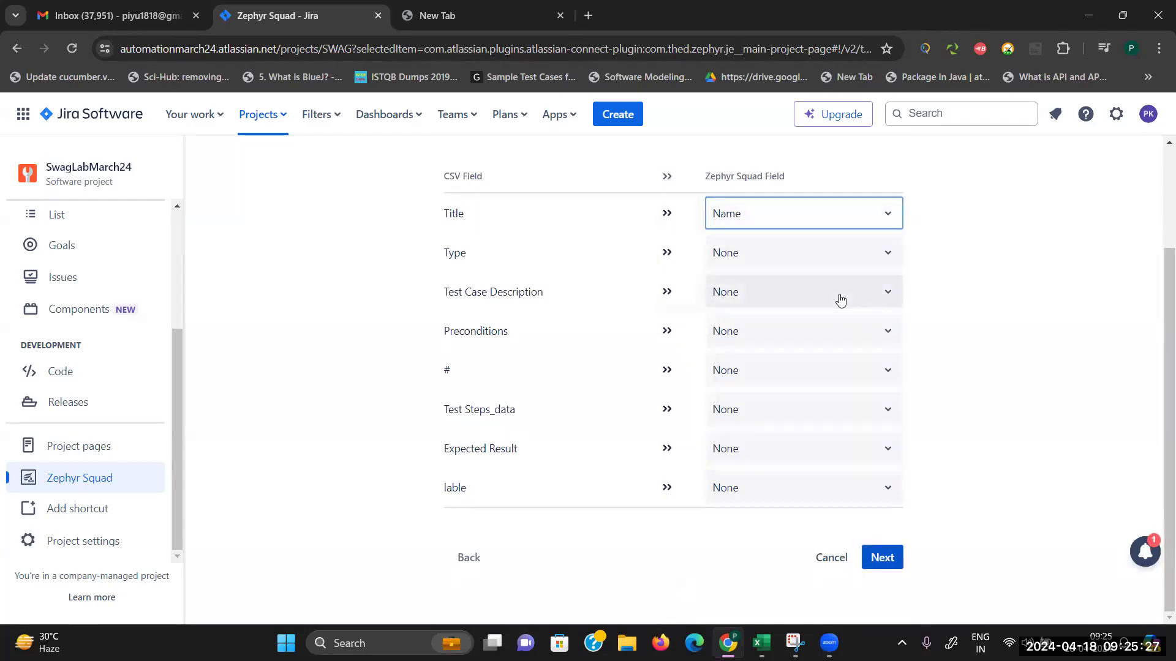
Step: Open the Type column's field choices and scroll through the available options
click(837, 255)
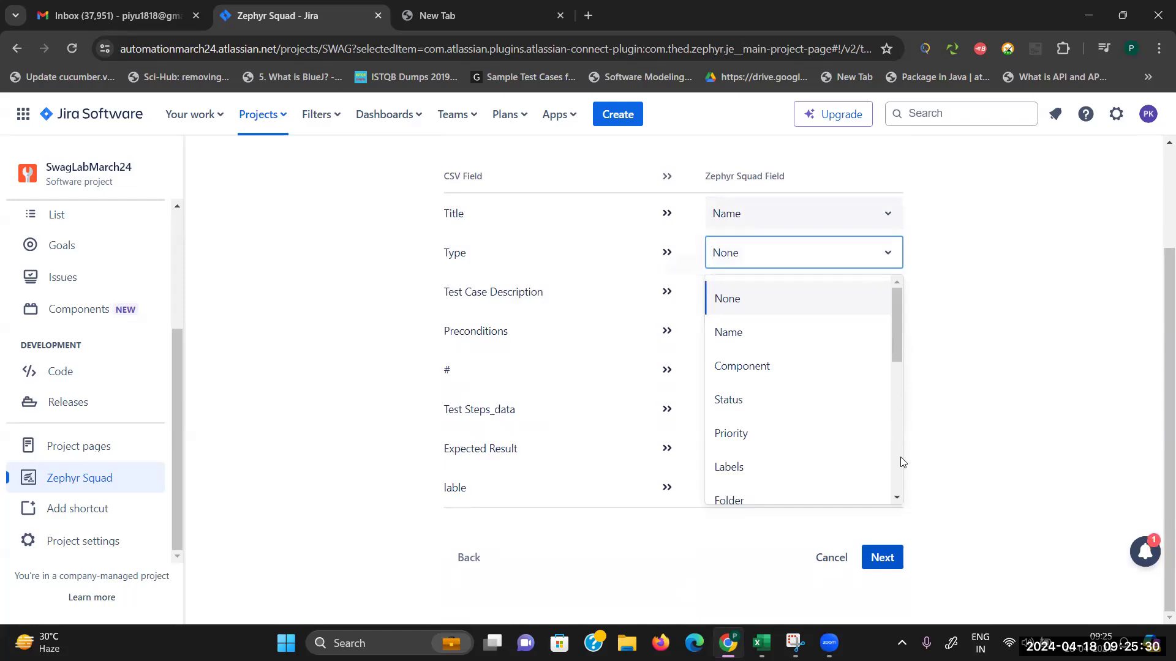
click(898, 498)
click(897, 498)
click(897, 498)
click(897, 499)
click(898, 498)
click(898, 498)
click(897, 498)
click(898, 499)
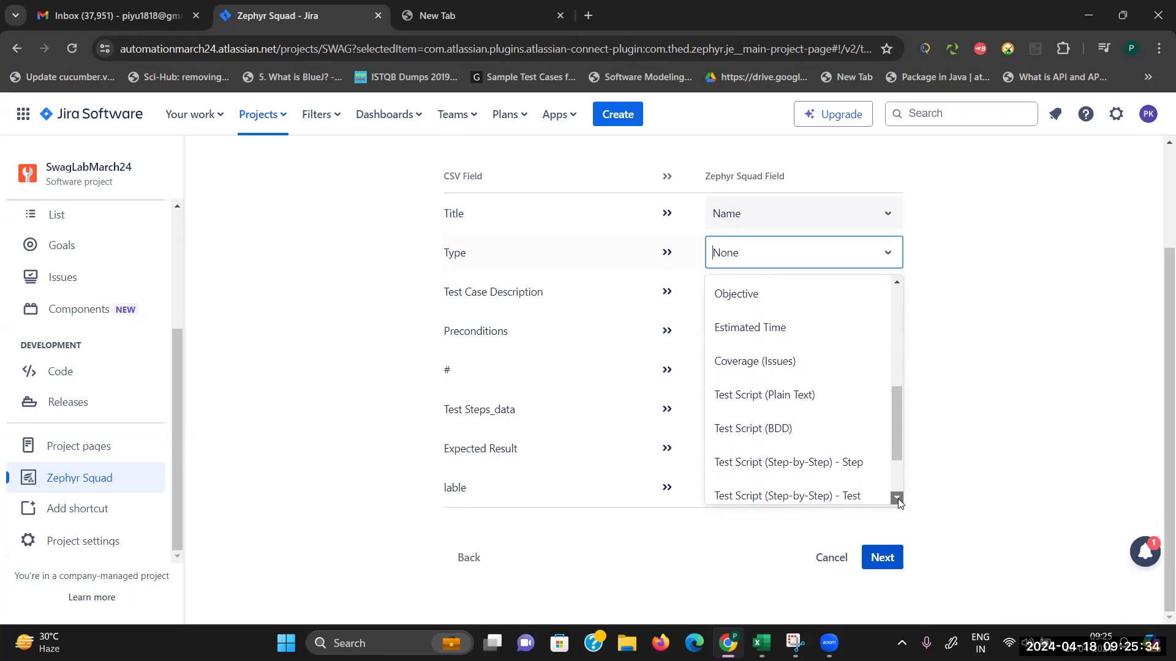
click(898, 498)
click(897, 499)
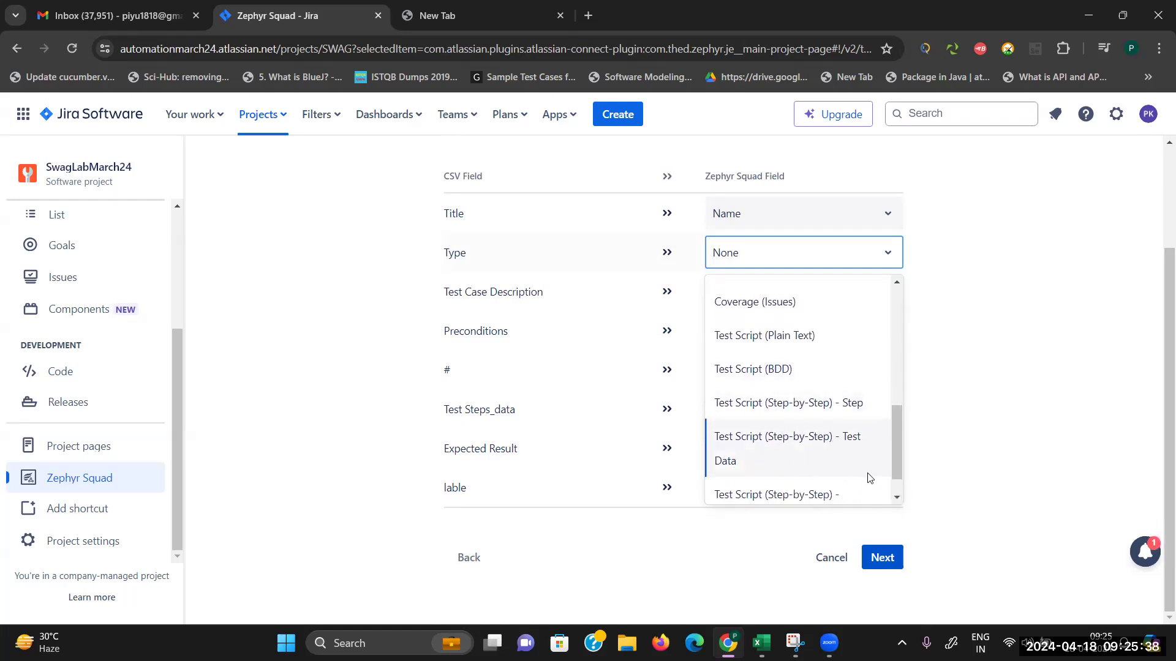
click(895, 498)
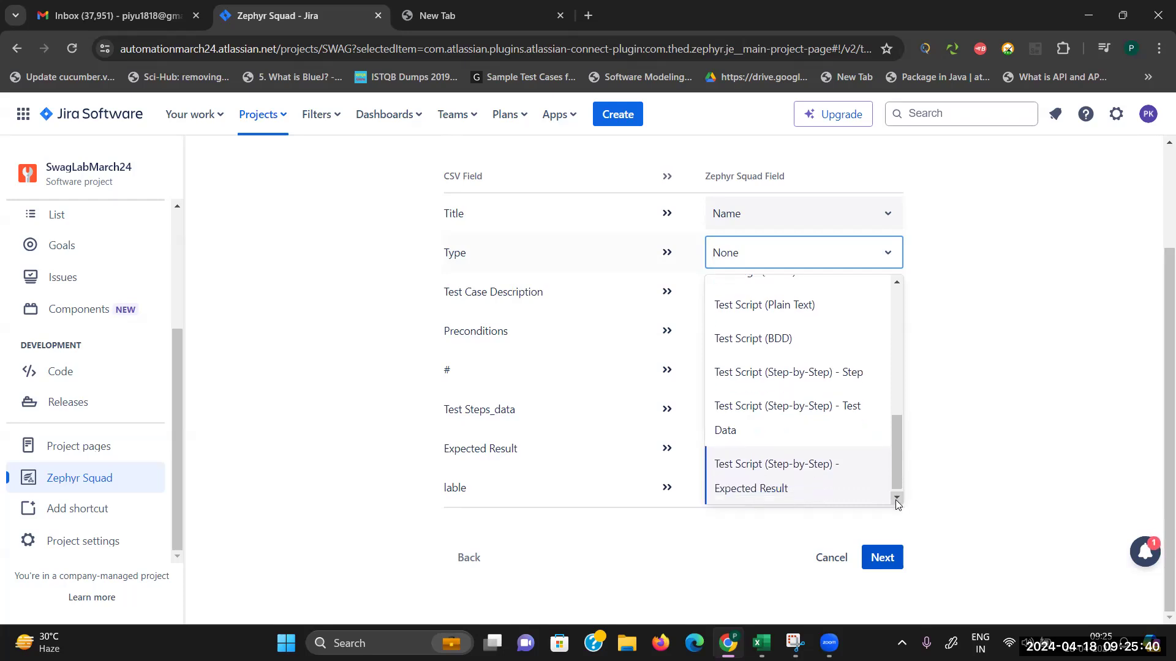
click(898, 283)
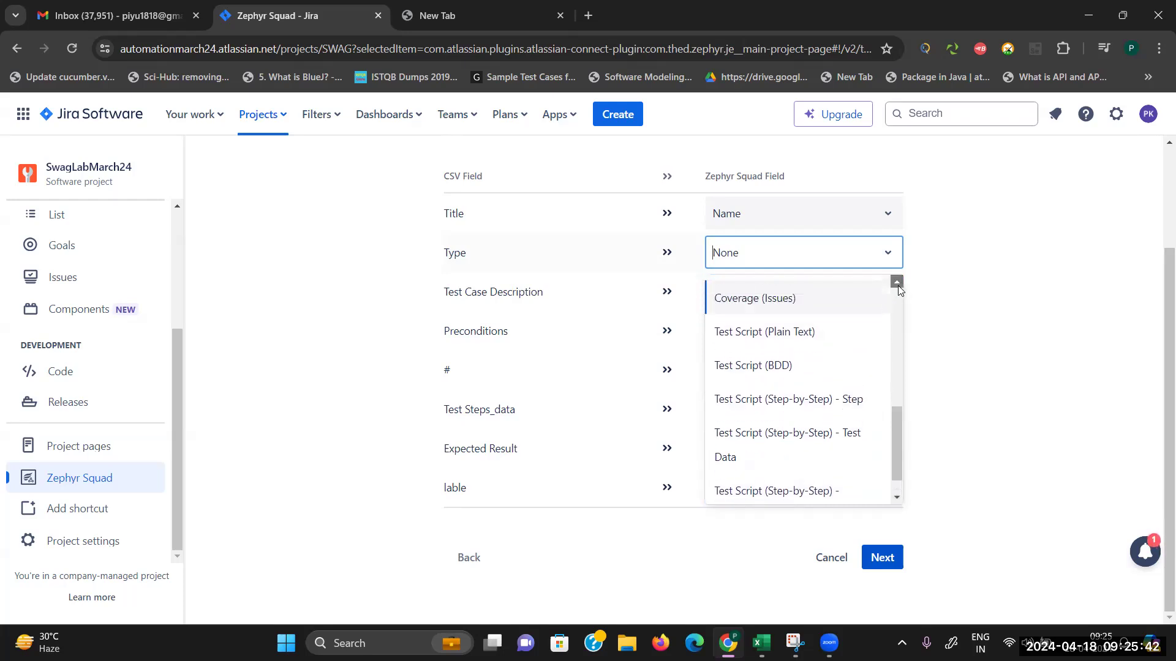
click(898, 285)
click(898, 285)
click(897, 285)
Step: Leave the Type column unmapped as None
click(898, 285)
click(897, 285)
click(898, 285)
click(898, 285)
click(898, 286)
click(897, 285)
click(897, 285)
click(898, 285)
click(897, 285)
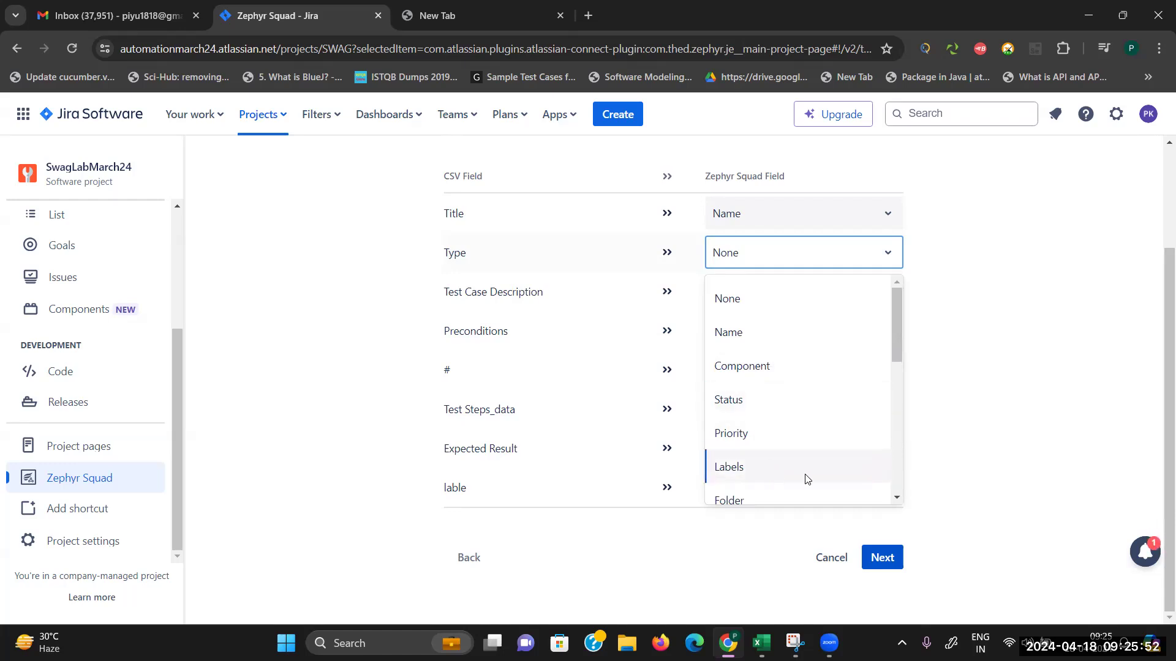
click(897, 499)
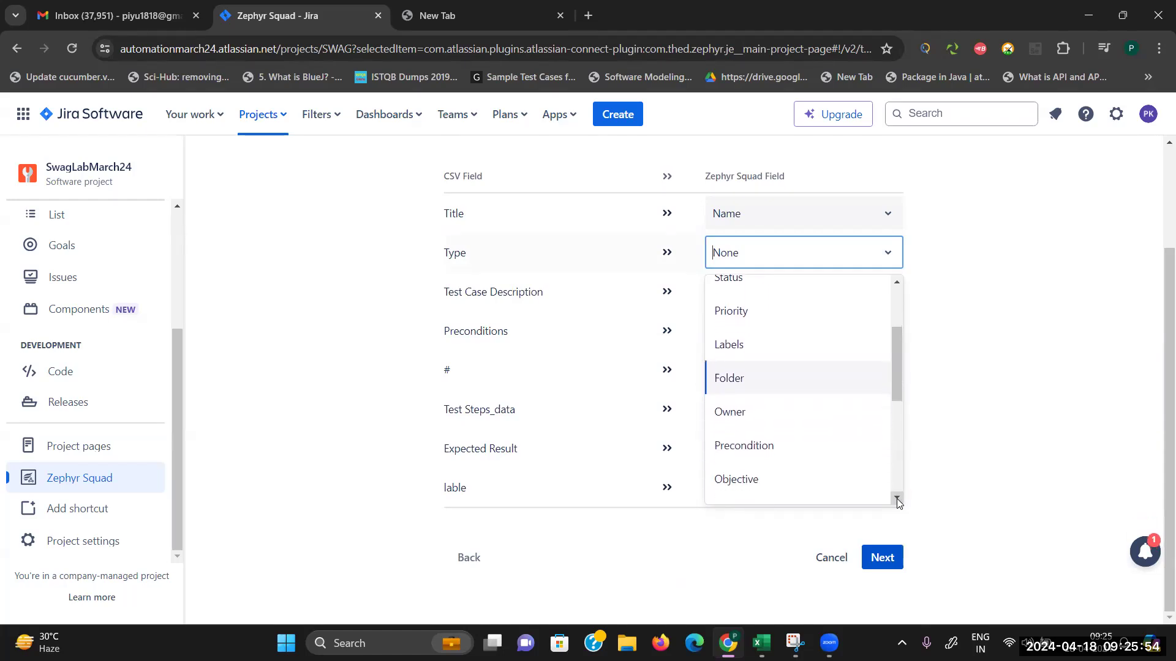
click(897, 283)
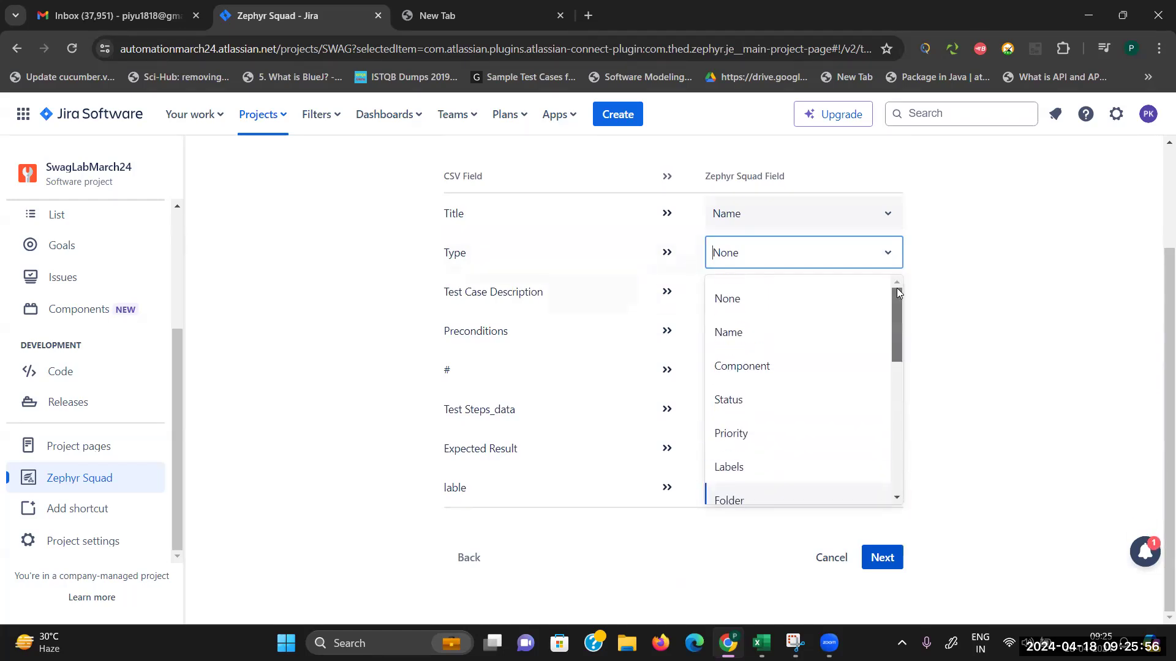
click(798, 295)
Step: Map Test Case Description to Objective and Preconditions to Precondition
click(889, 341)
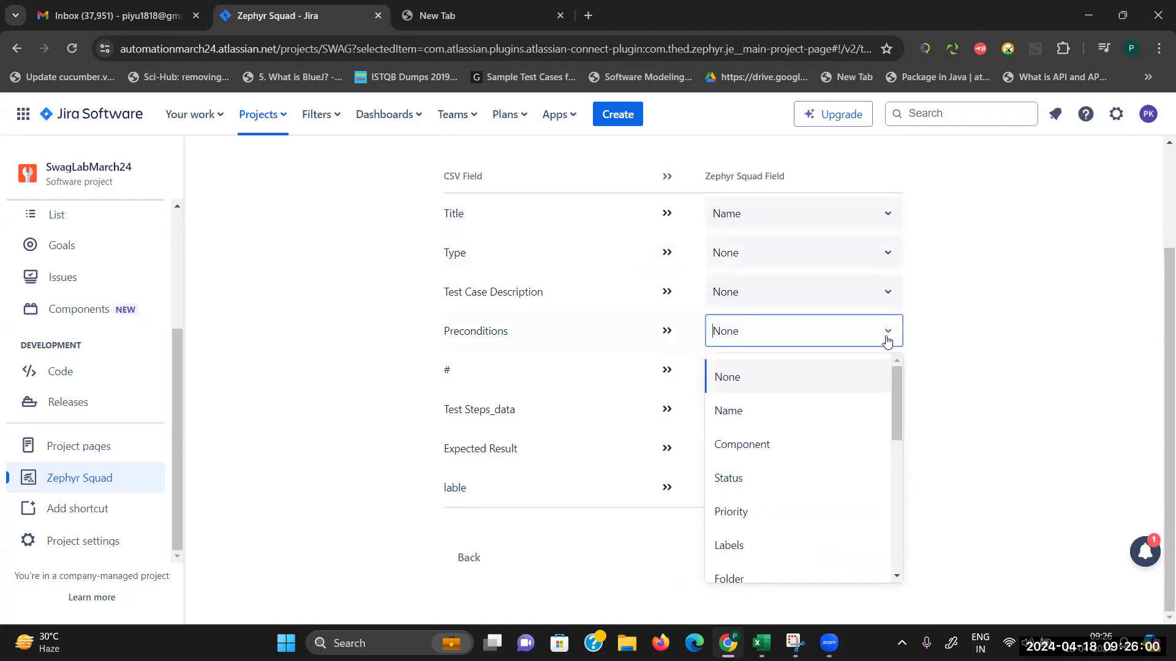
click(887, 304)
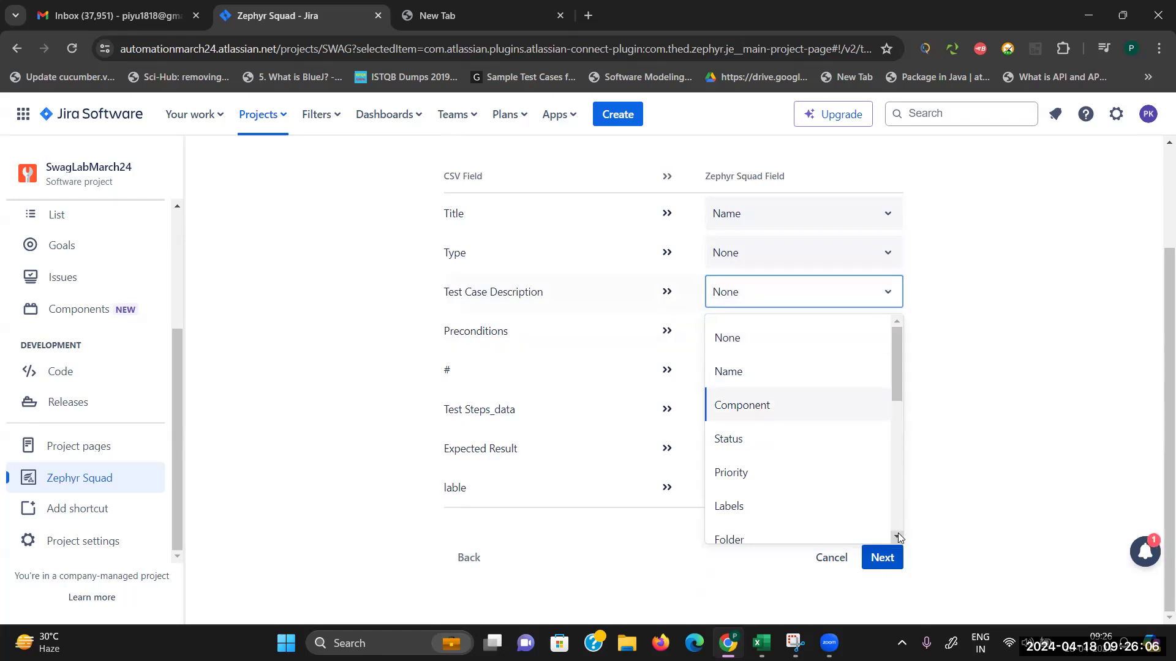
scroll(898, 536, down, 4)
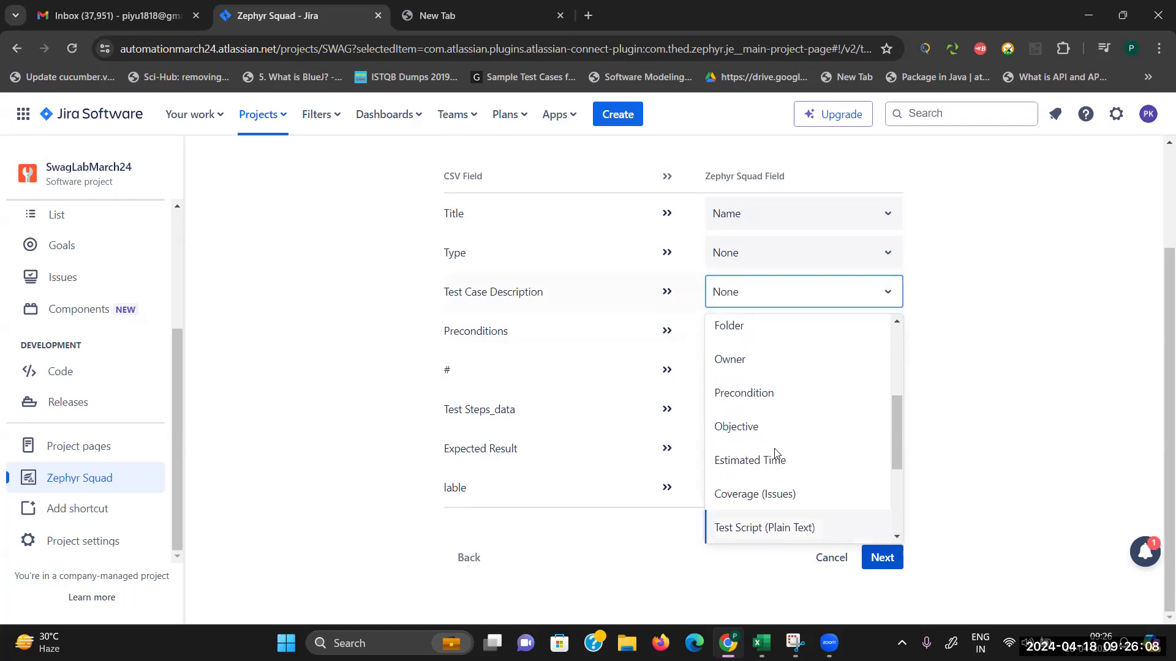
click(754, 426)
click(801, 334)
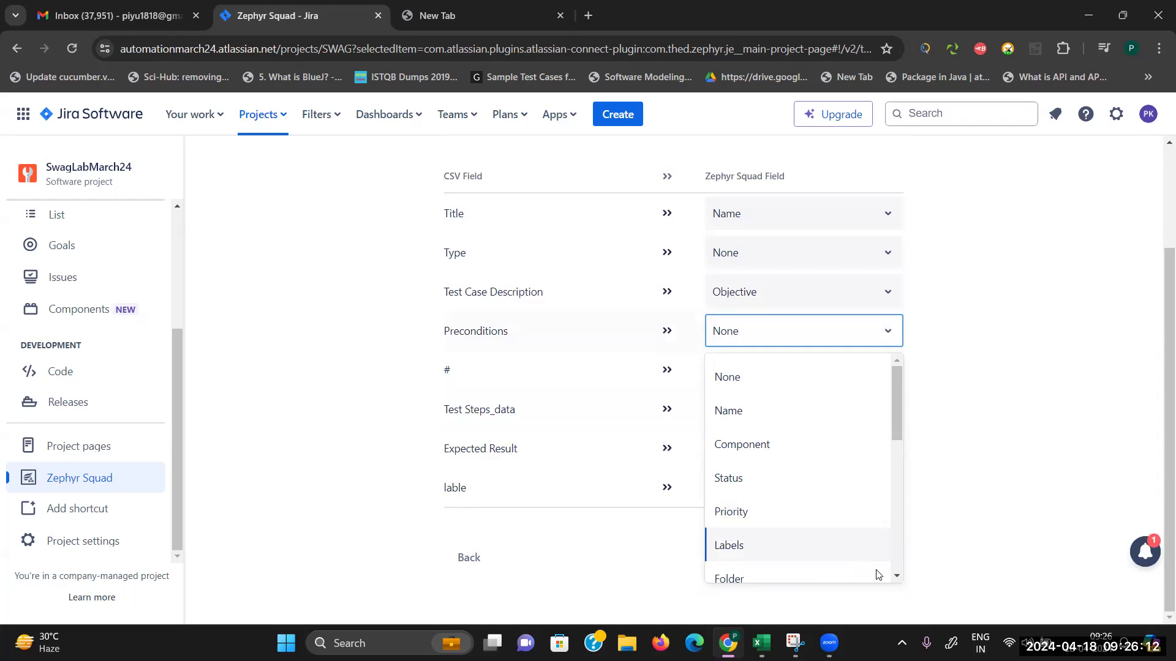
click(898, 577)
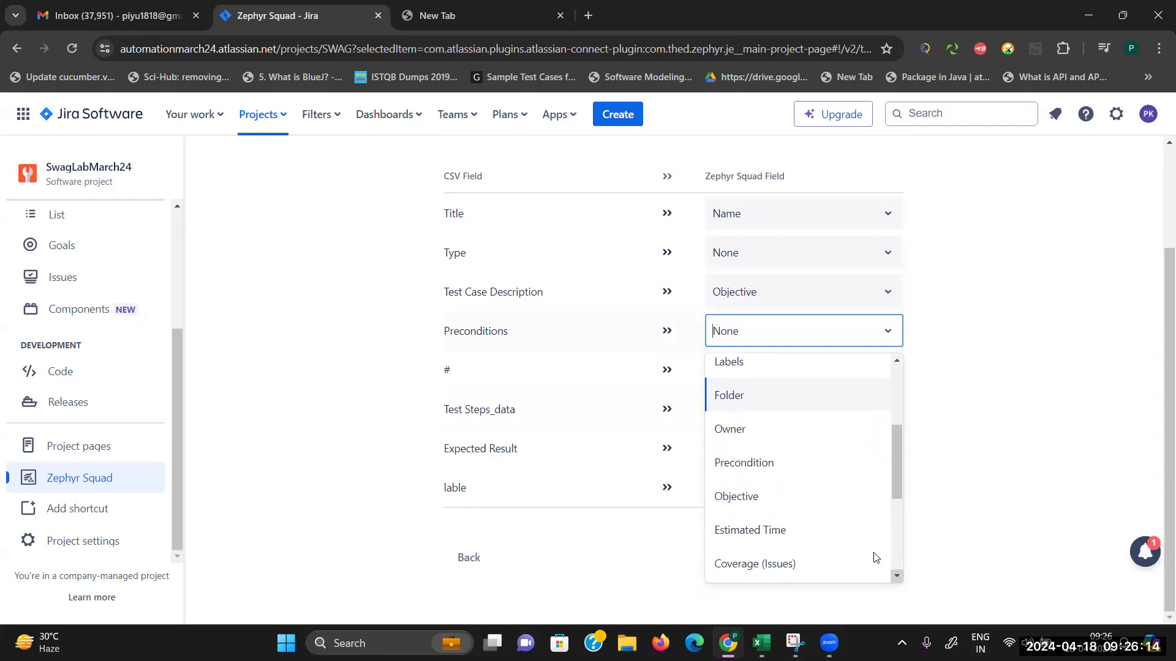
click(782, 460)
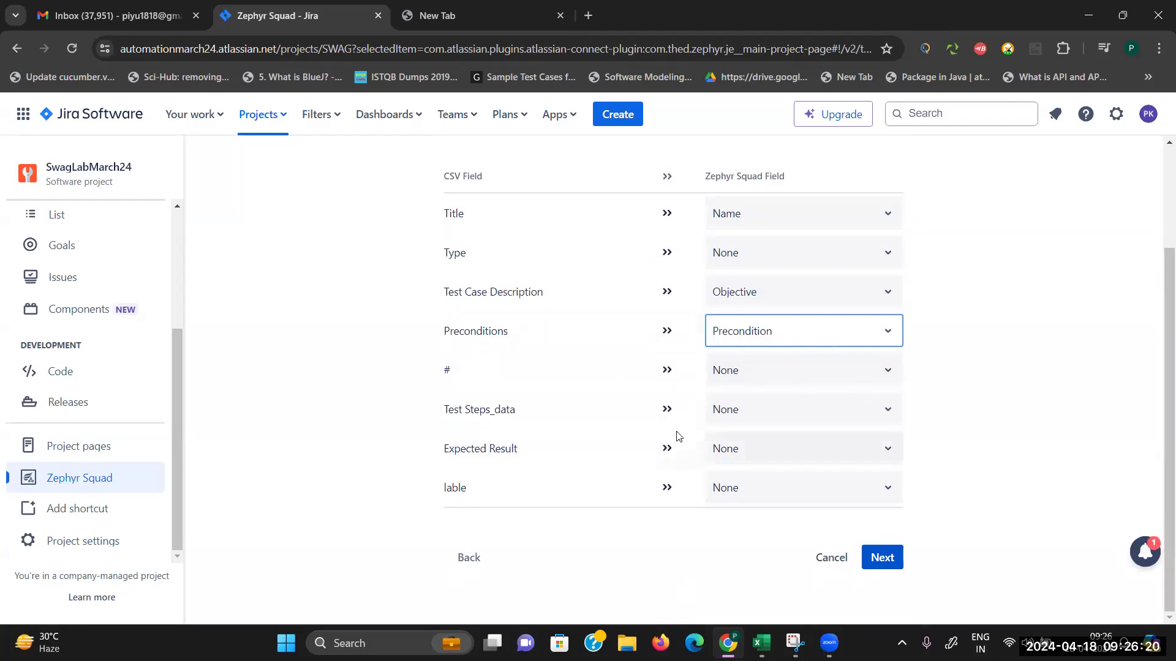
Step: Map Test Steps_data and Expected Result to the Test Script step-by-step step and expected result fields
click(884, 412)
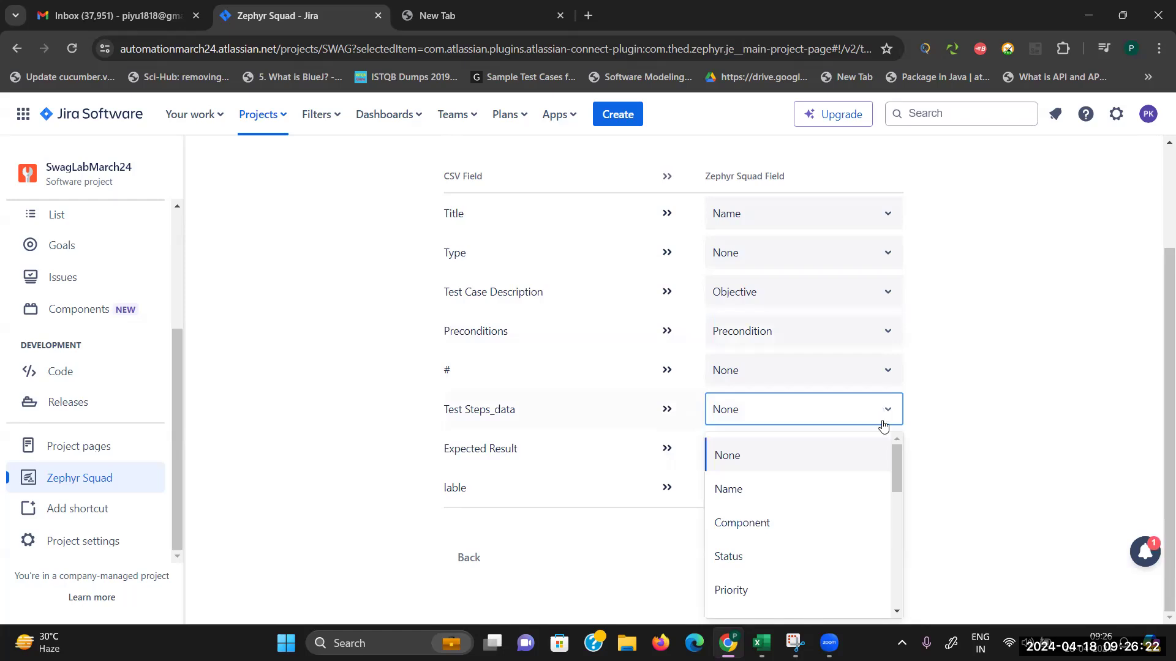
scroll(896, 608, down, 10)
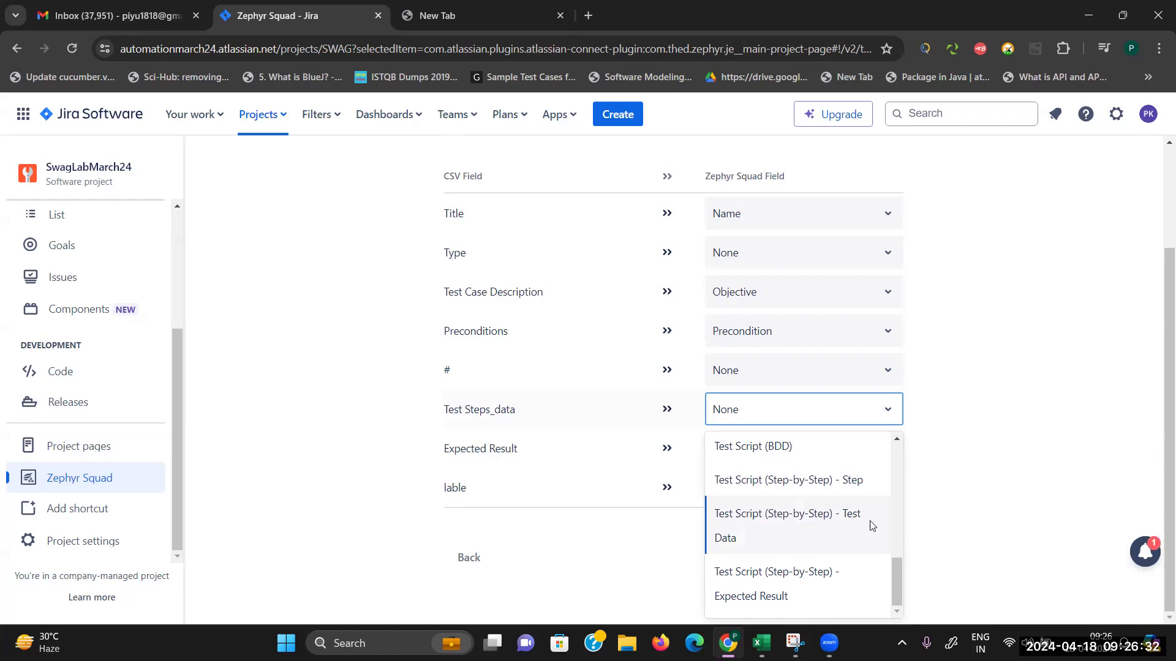
click(789, 482)
click(881, 458)
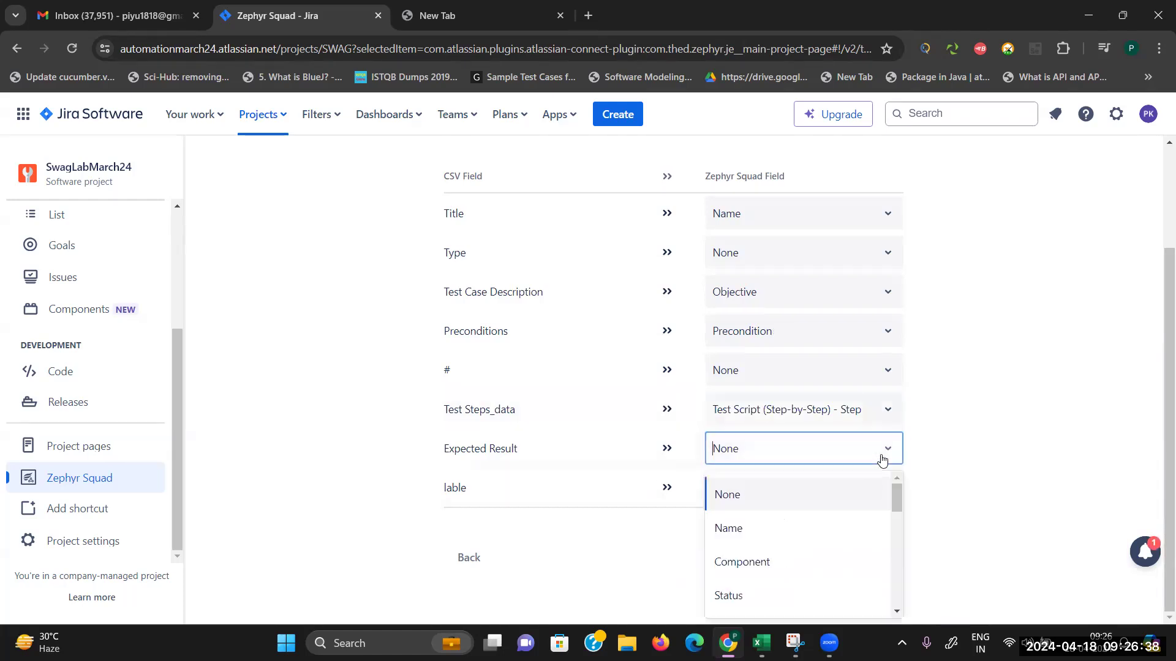
drag(895, 612, 895, 613)
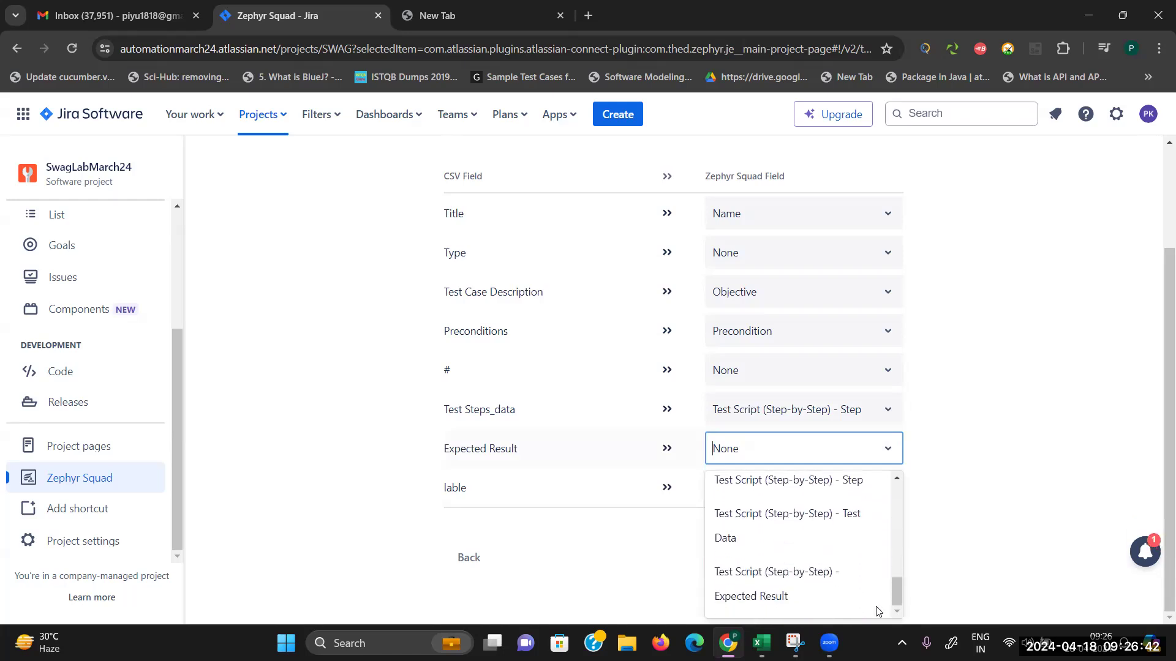
click(777, 595)
Step: Map the lable column to Labels and continue to Data Mapping
click(867, 490)
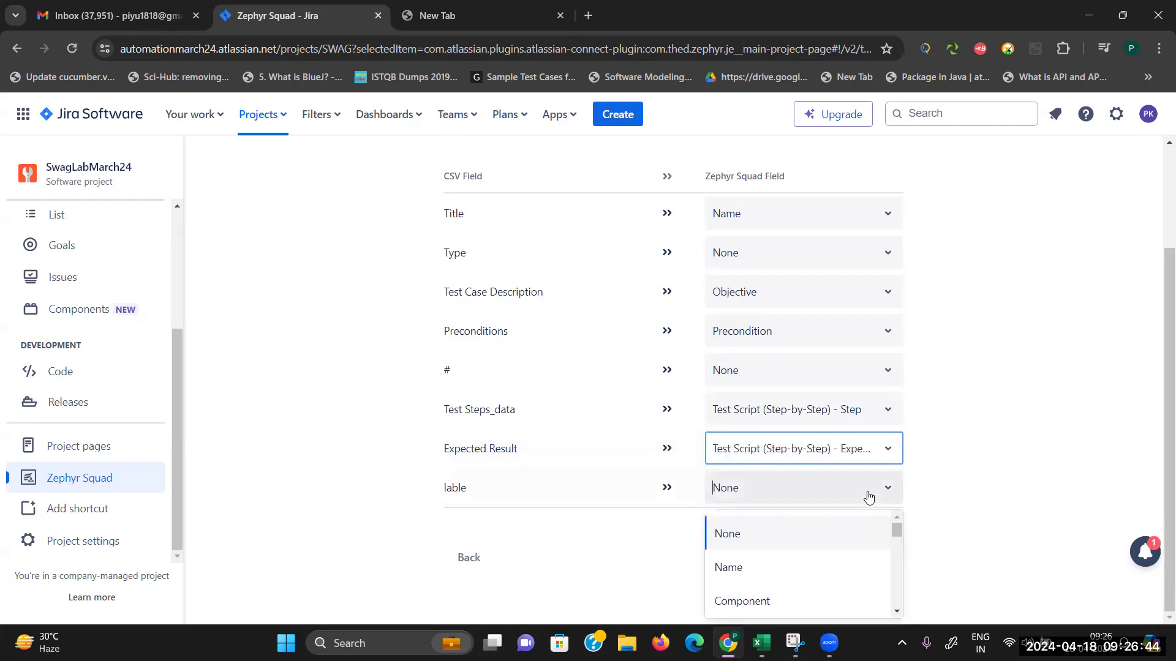
scroll(895, 606, down, 2)
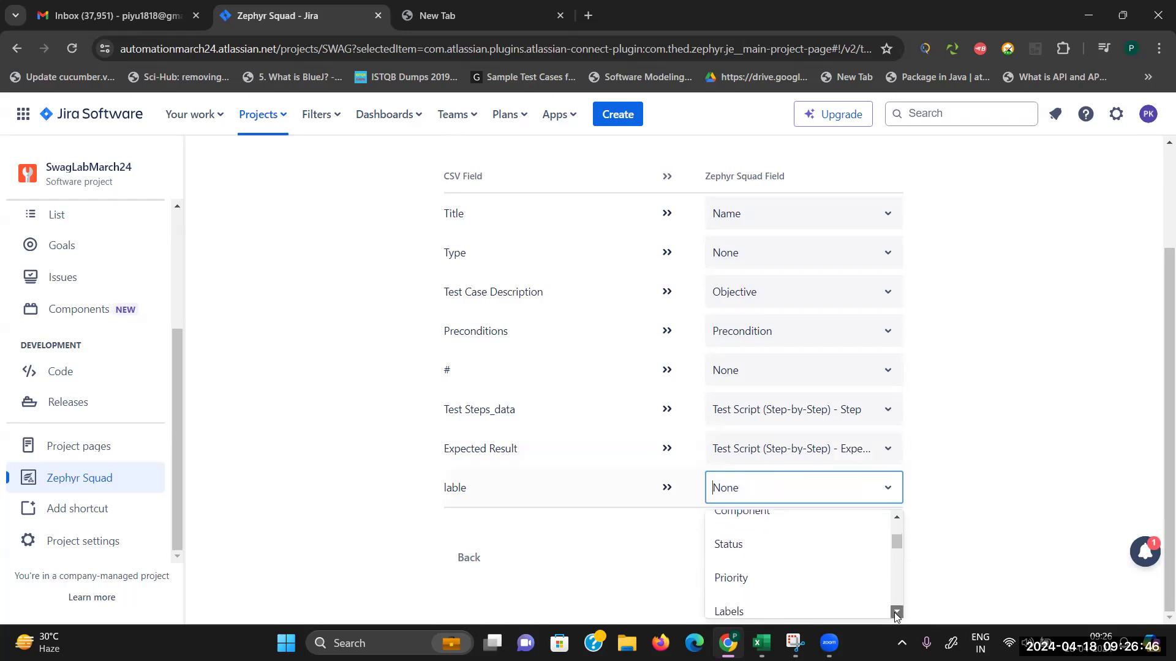
click(805, 549)
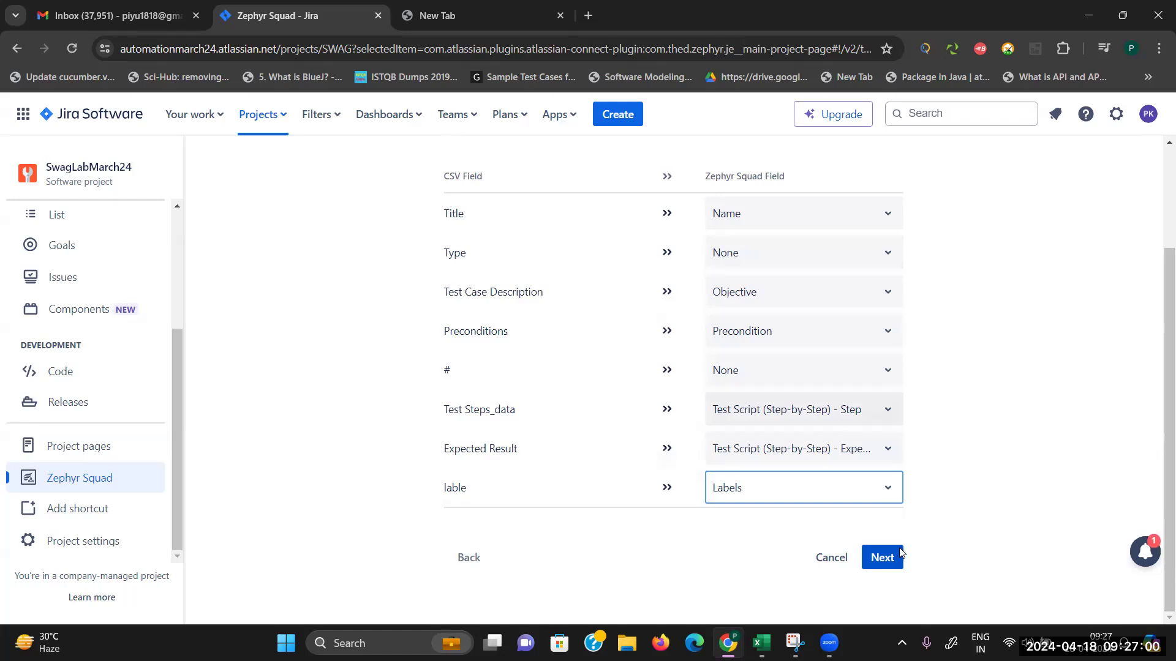
click(882, 559)
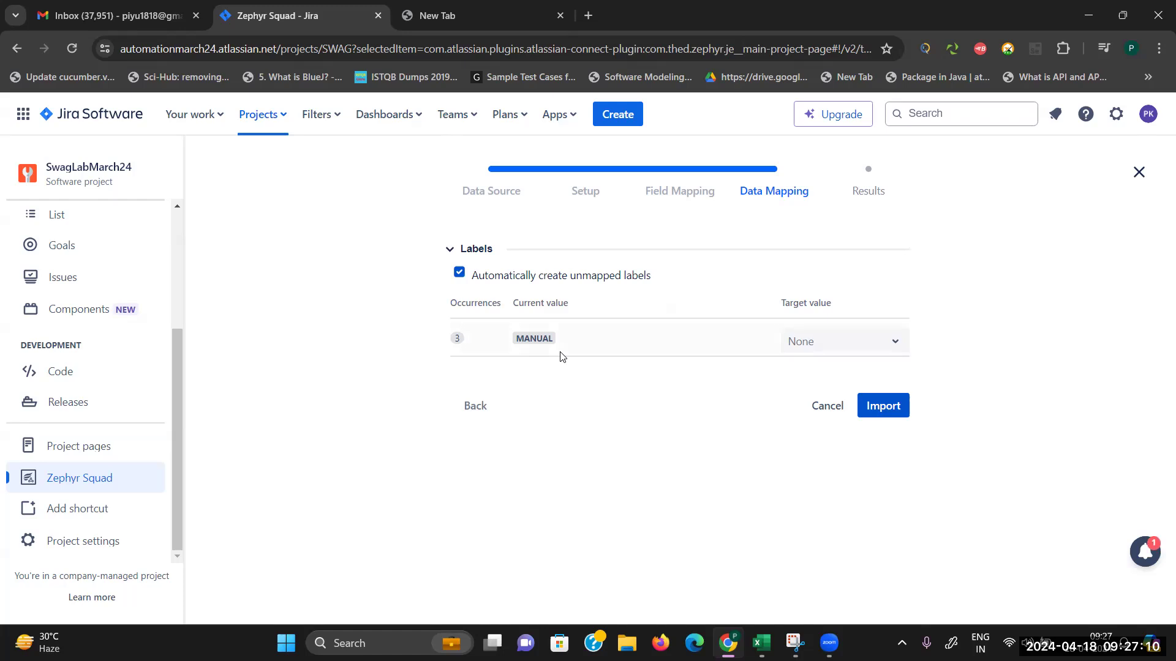
Step: Map the MANUAL label to ManualTesting, import the three test cases, and close the results
click(882, 349)
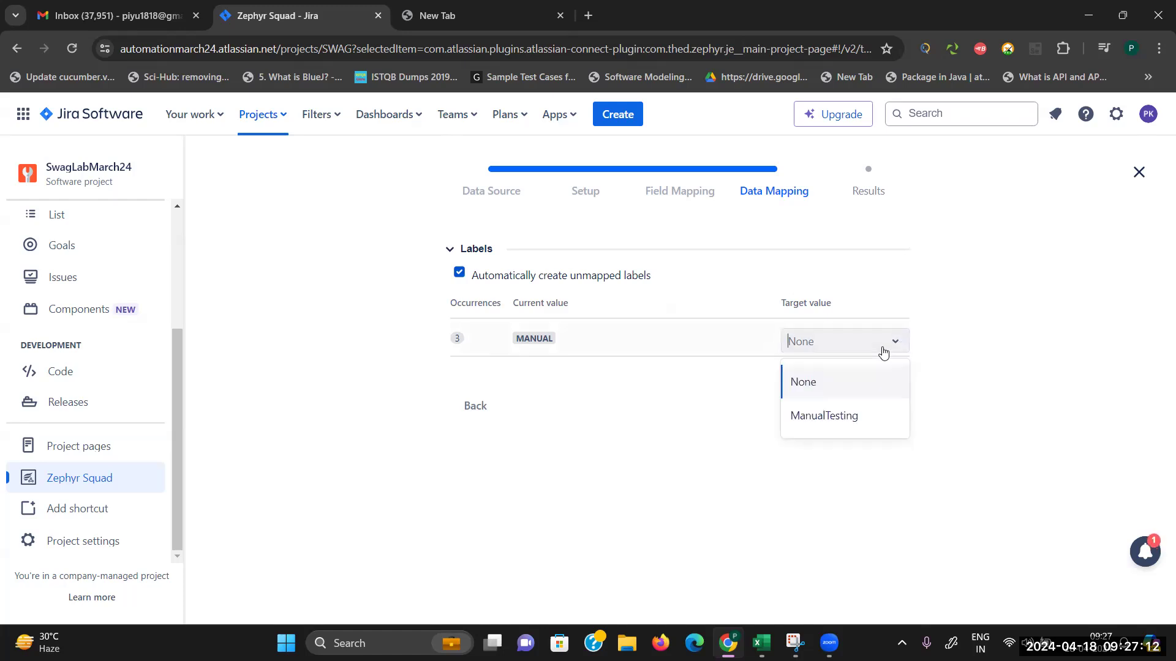
click(831, 415)
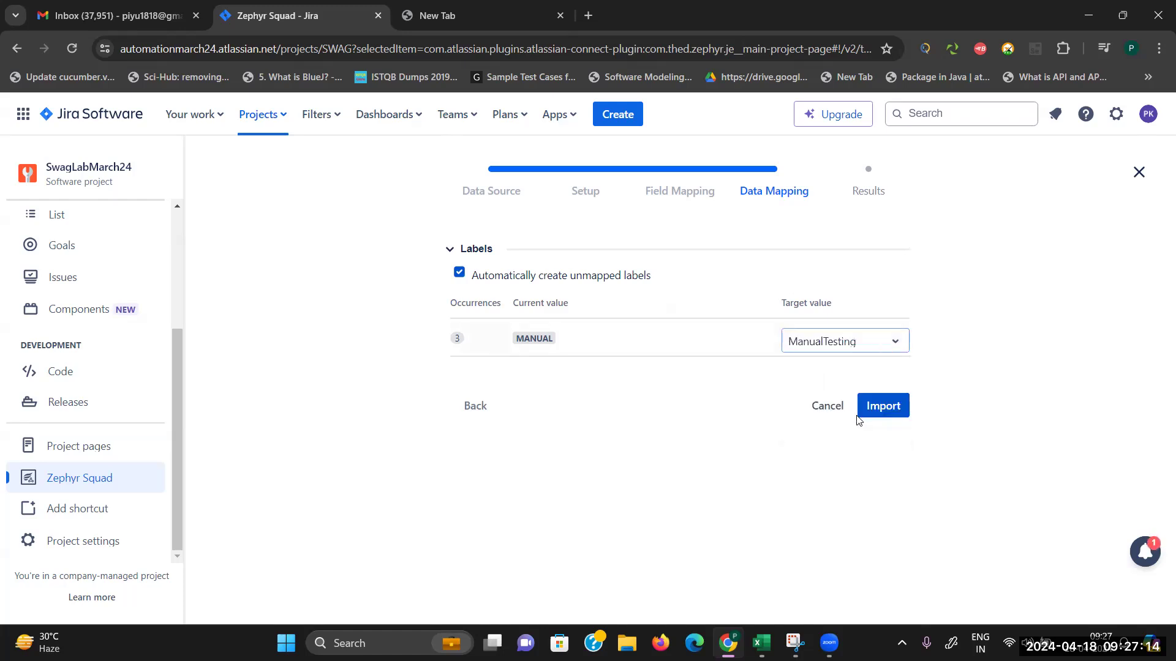
click(888, 407)
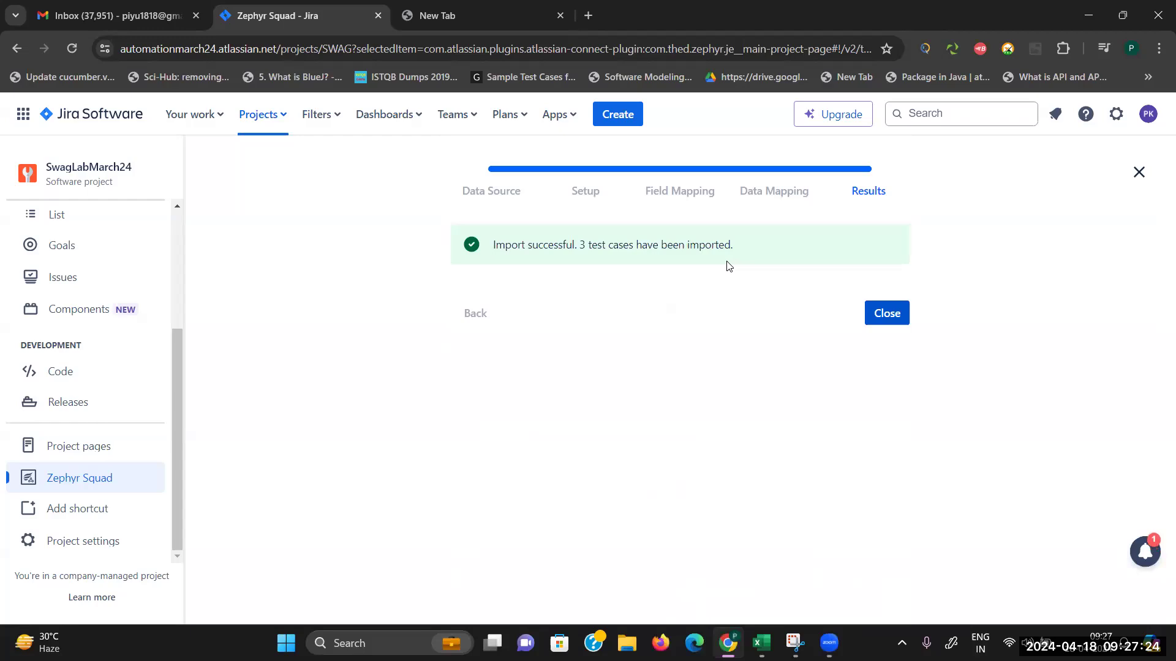
click(891, 314)
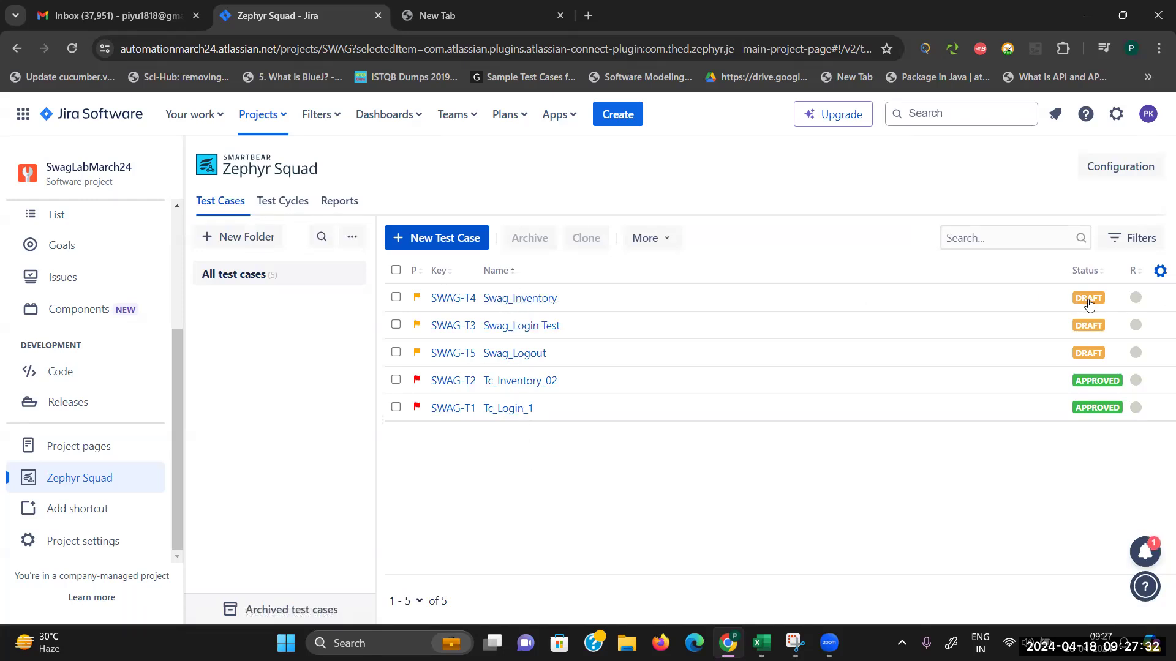
Step: Set Swag_Login Test (SWAG-T3) to Approved, check its test script, and save it
click(1094, 274)
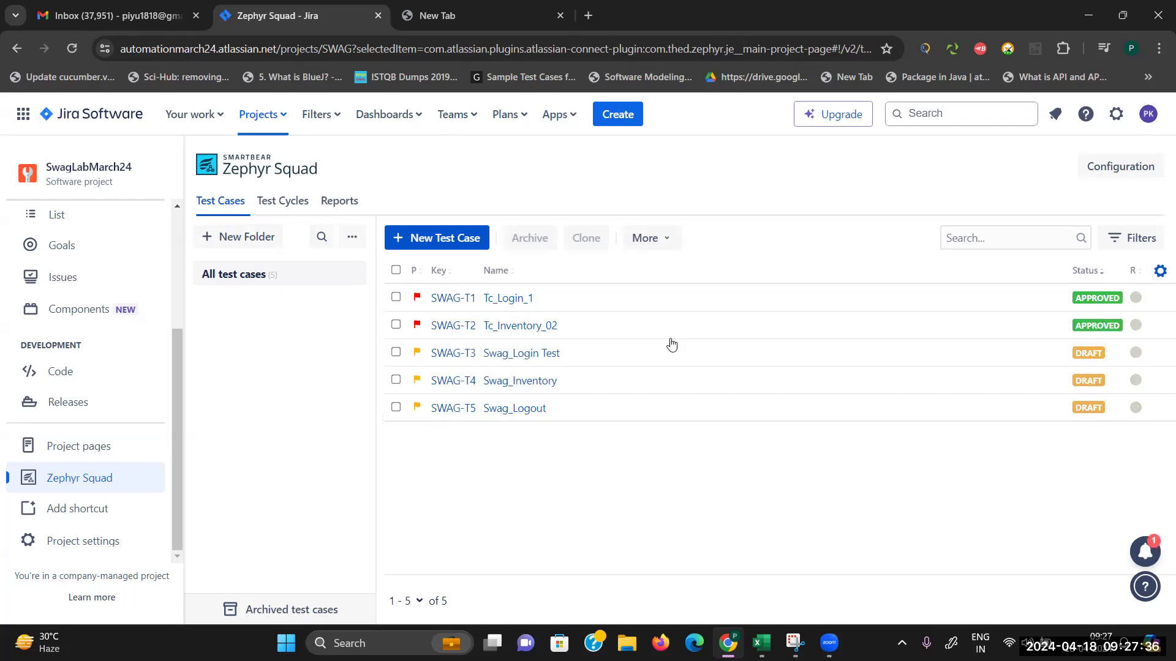
click(519, 355)
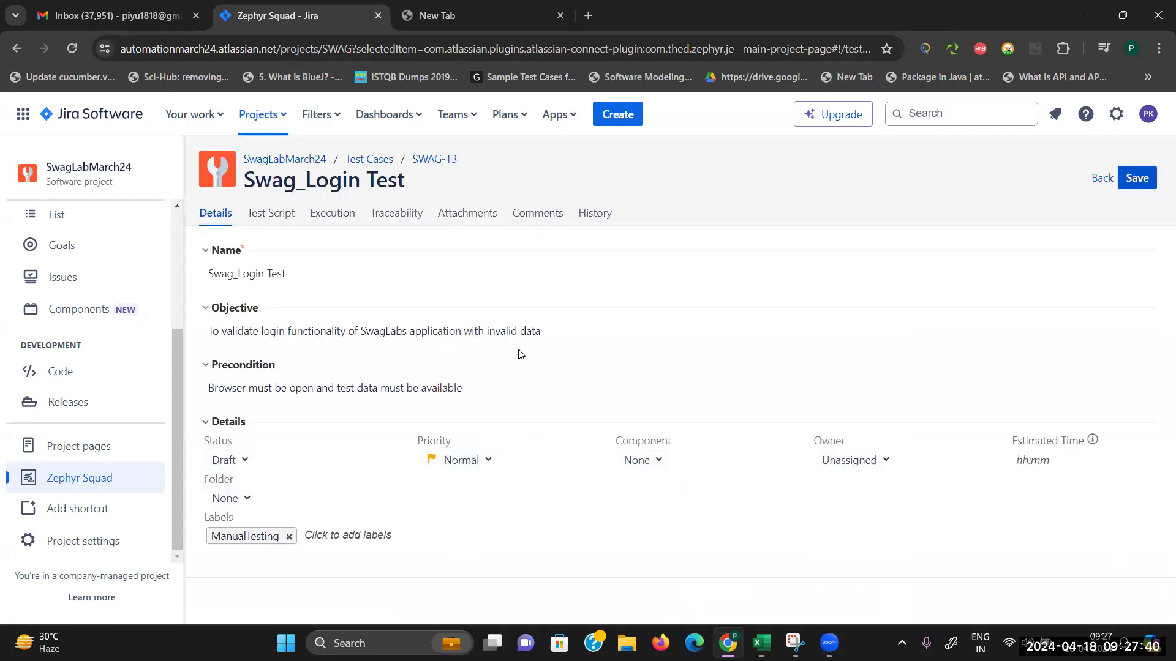
click(242, 461)
click(245, 570)
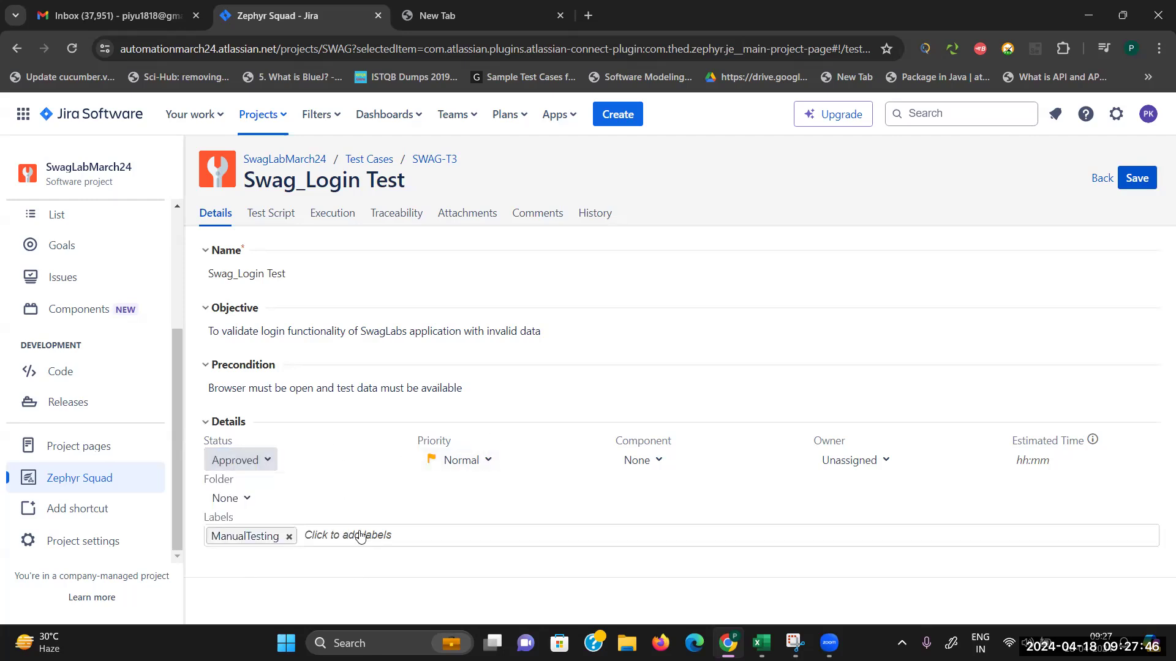
click(272, 216)
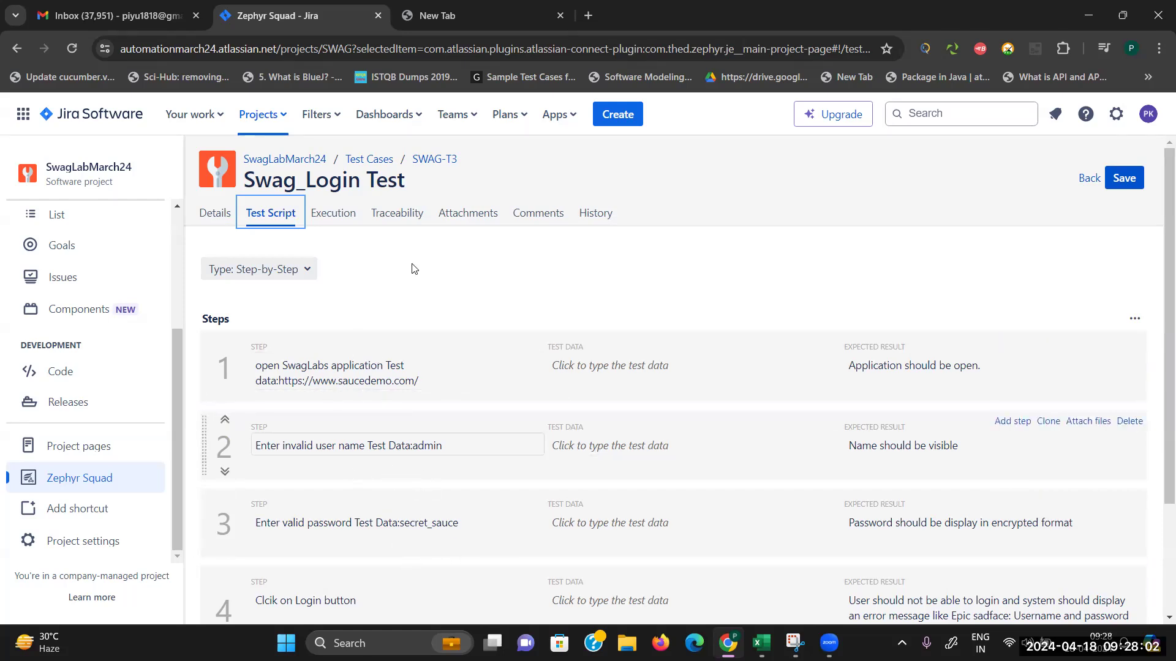
click(214, 213)
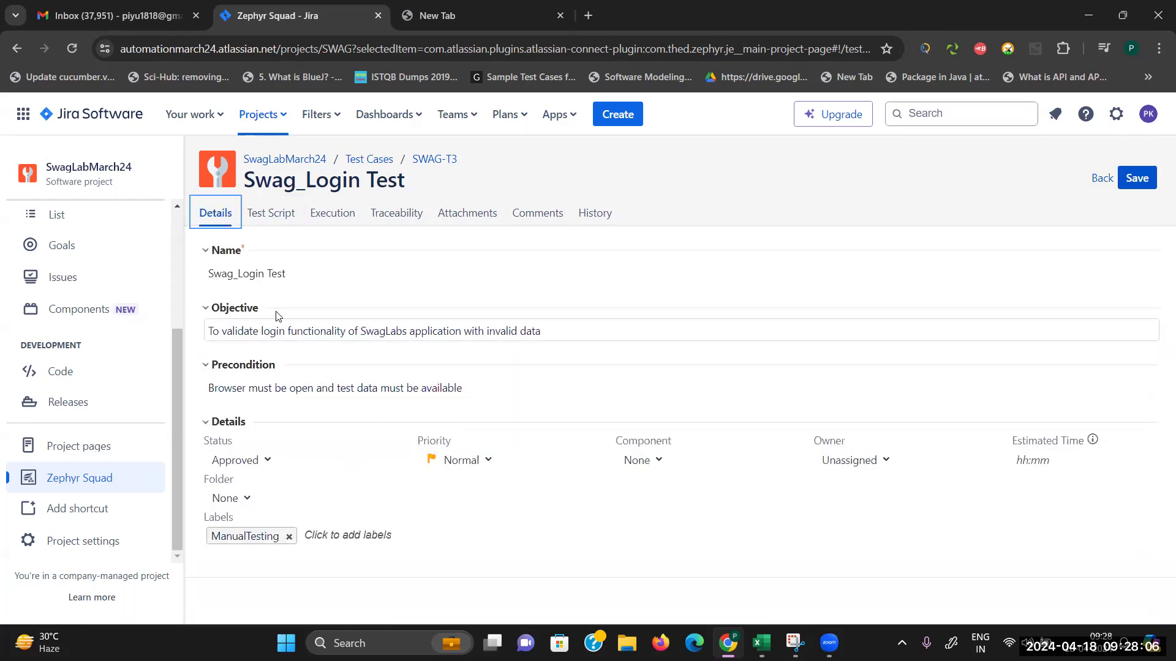
click(1151, 185)
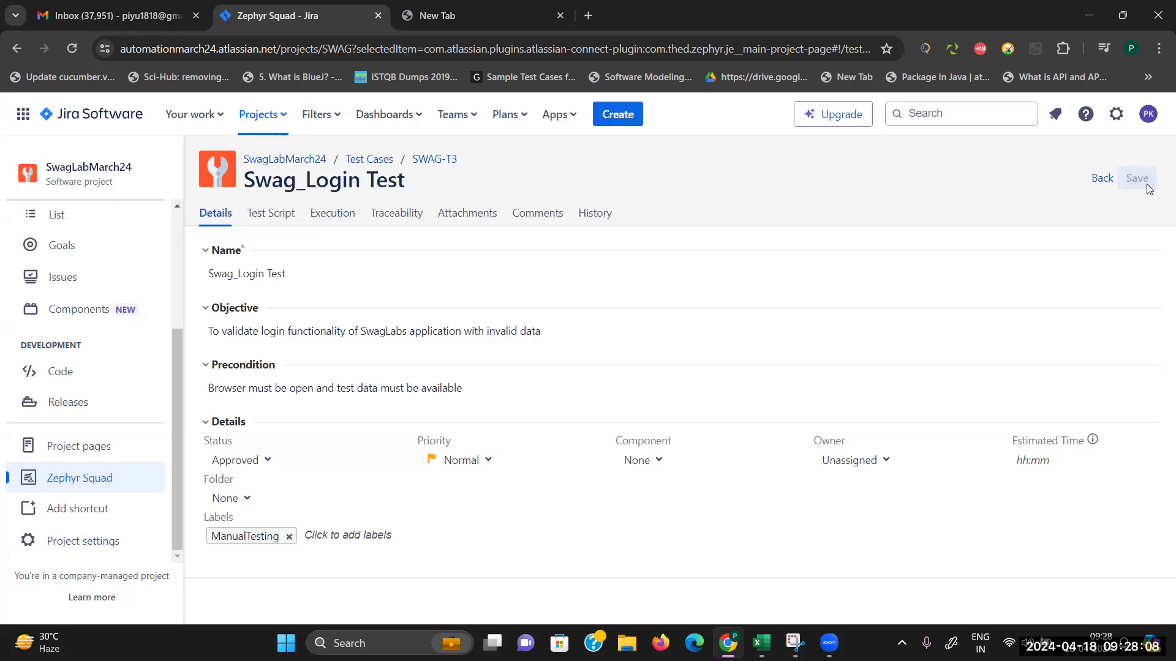
click(367, 160)
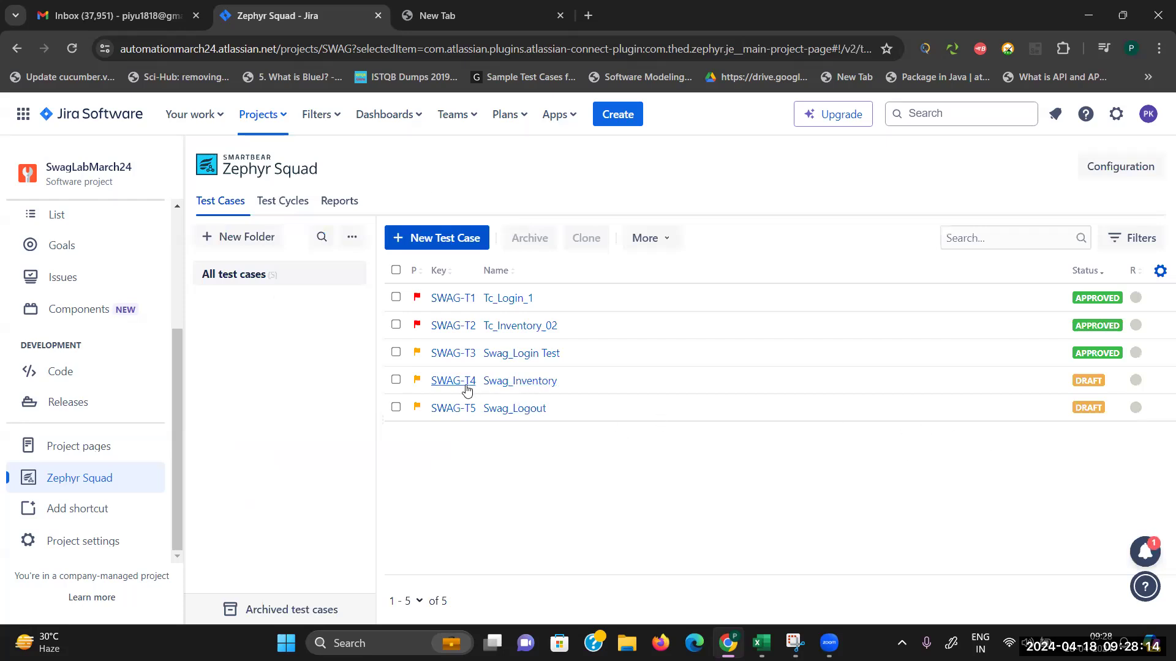
Step: Set Swag_Inventory (SWAG-T4) to Approved and save it
click(494, 386)
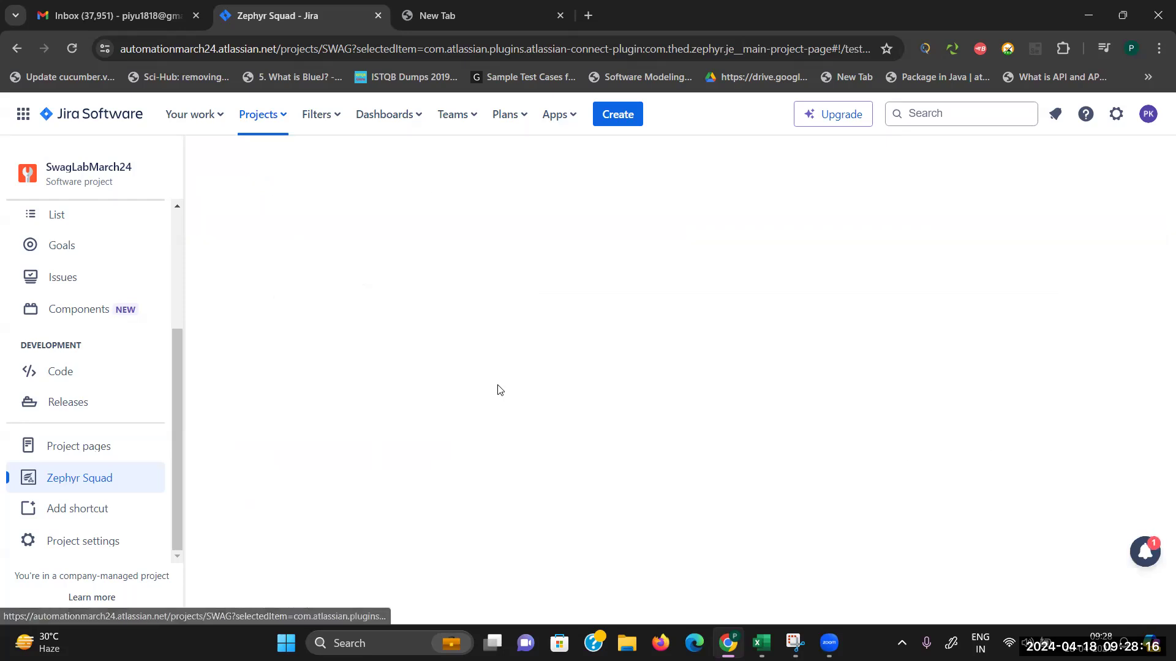
click(236, 460)
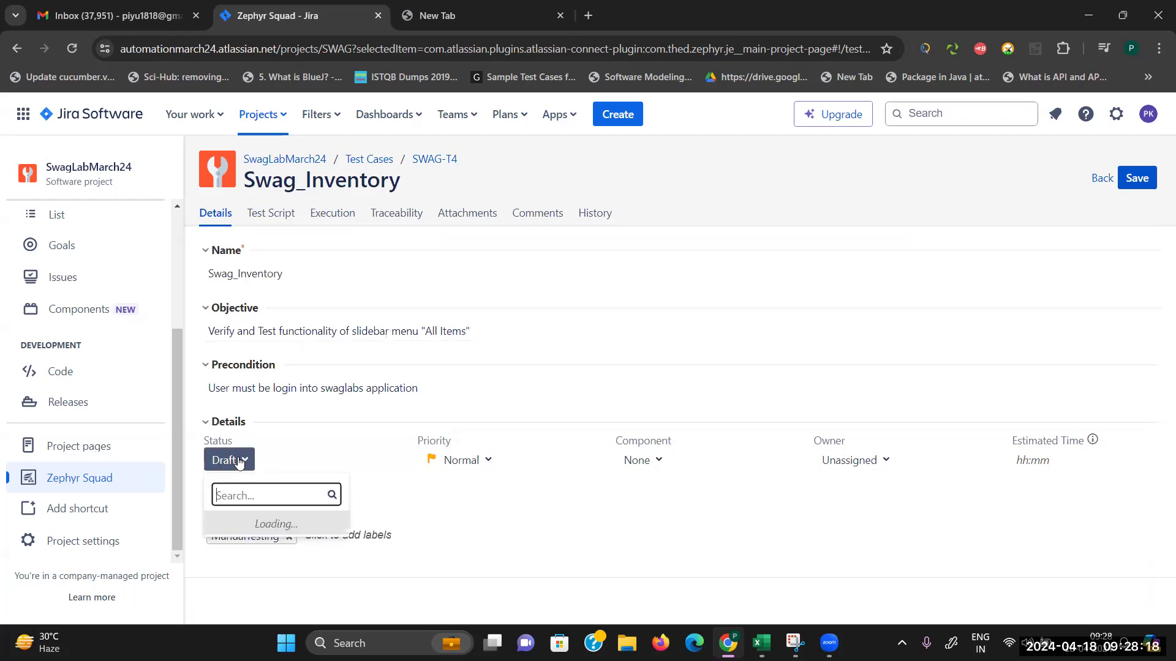
click(255, 570)
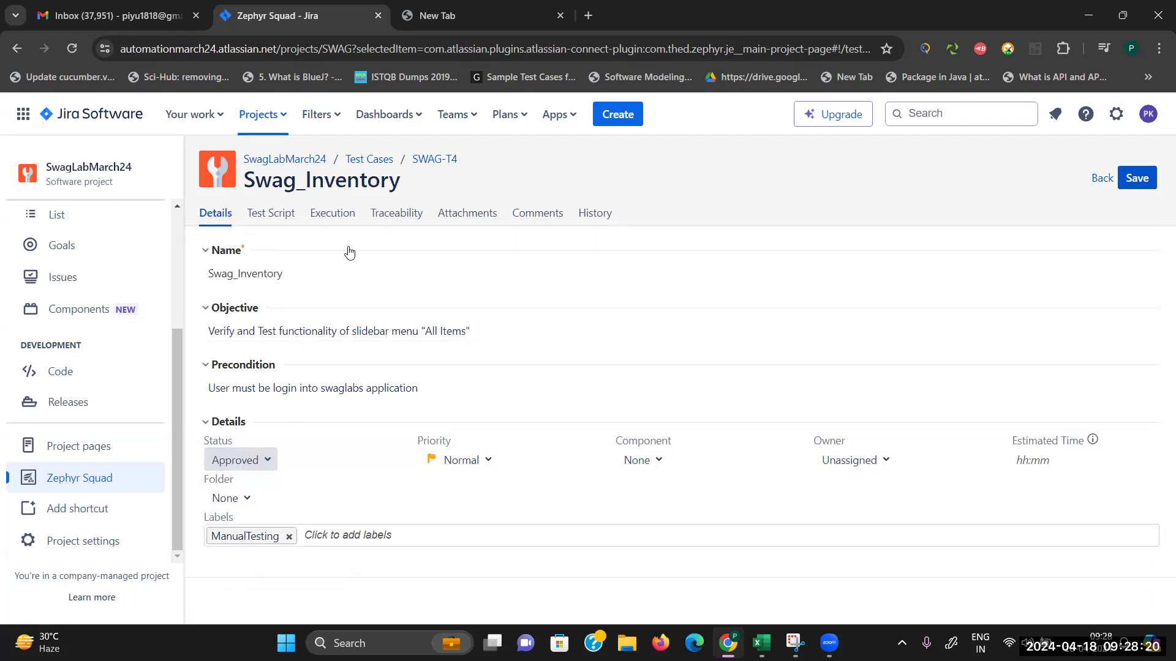
click(1128, 179)
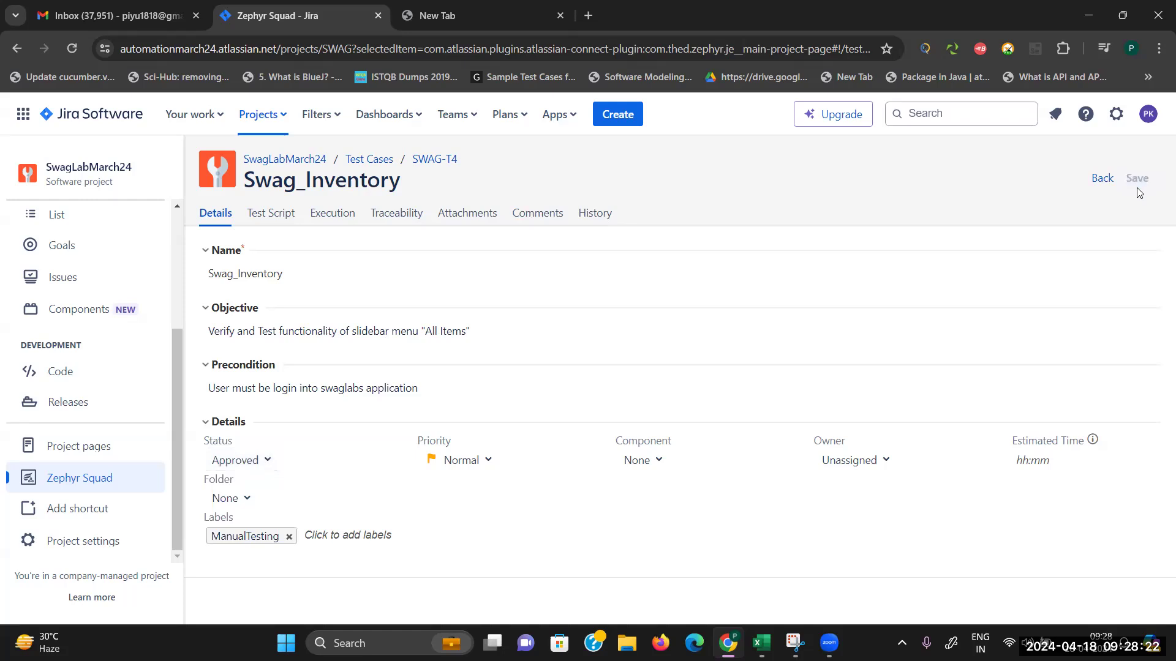
click(367, 161)
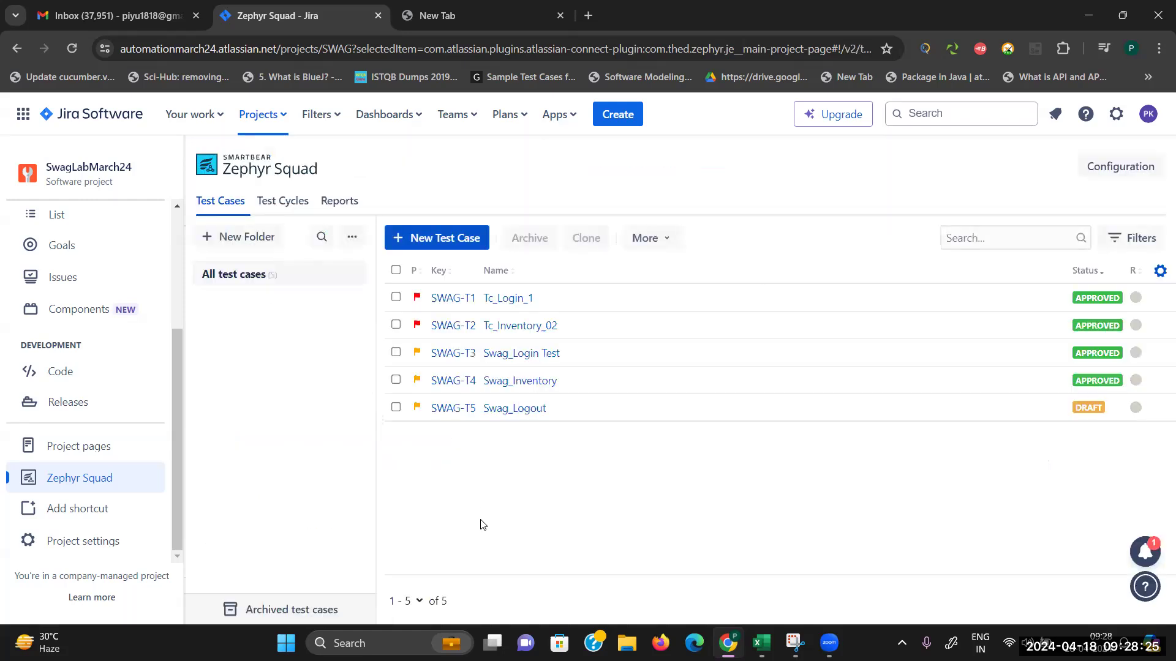
Step: Set Swag_Logout (SWAG-T5) to Approved and save it
click(490, 409)
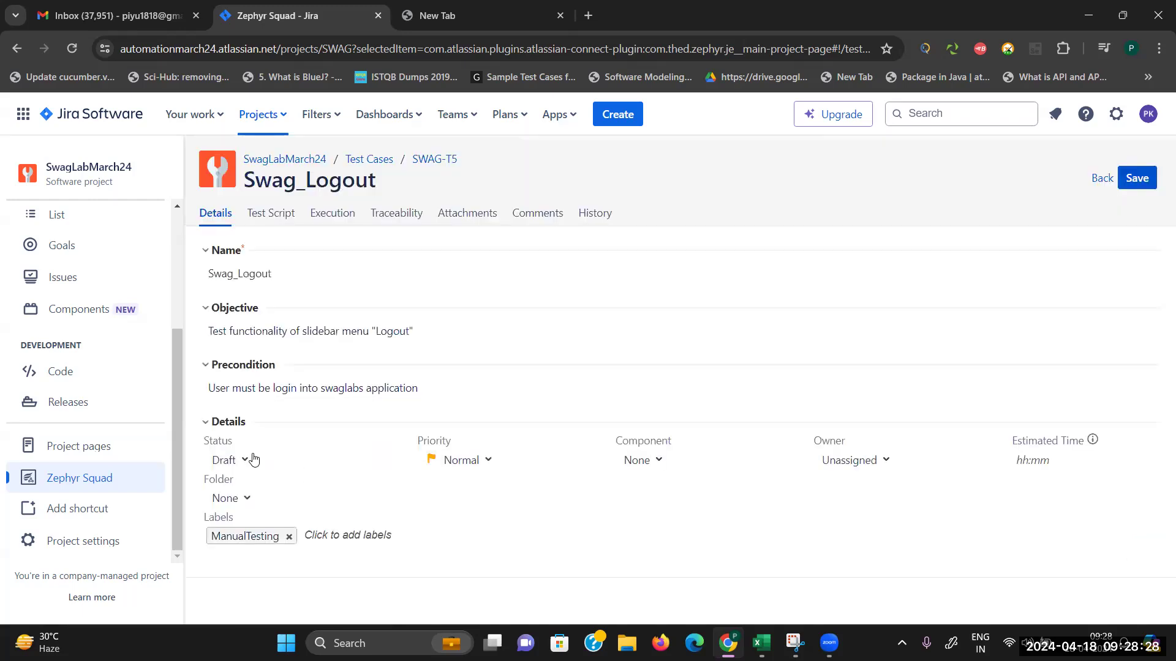
click(244, 460)
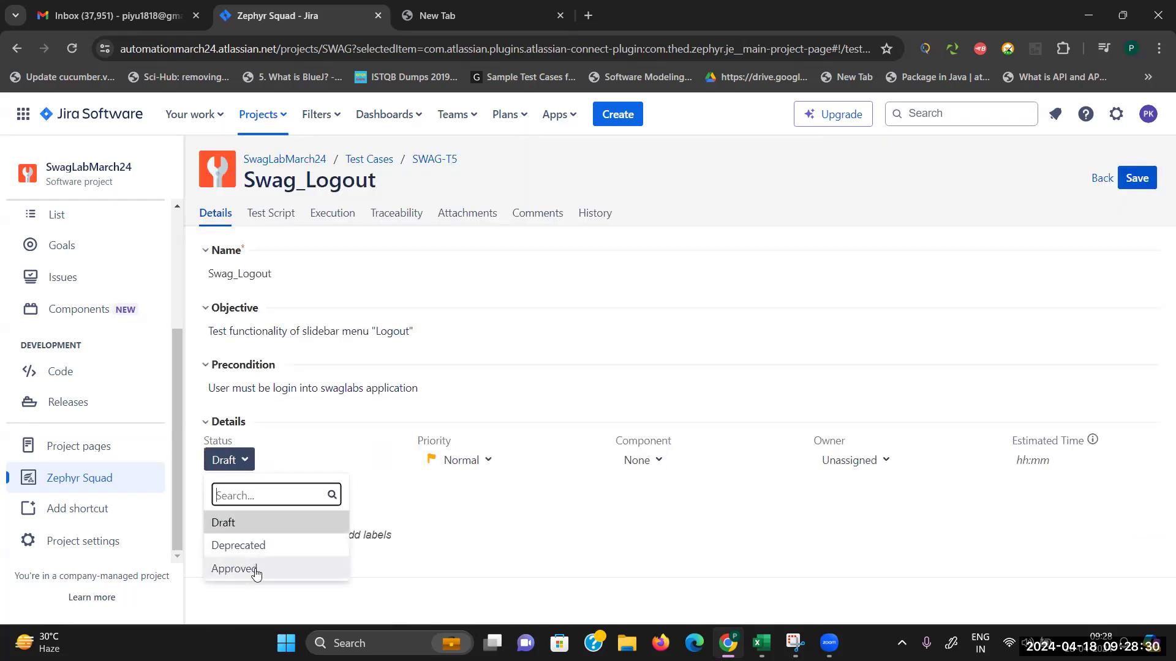
click(256, 569)
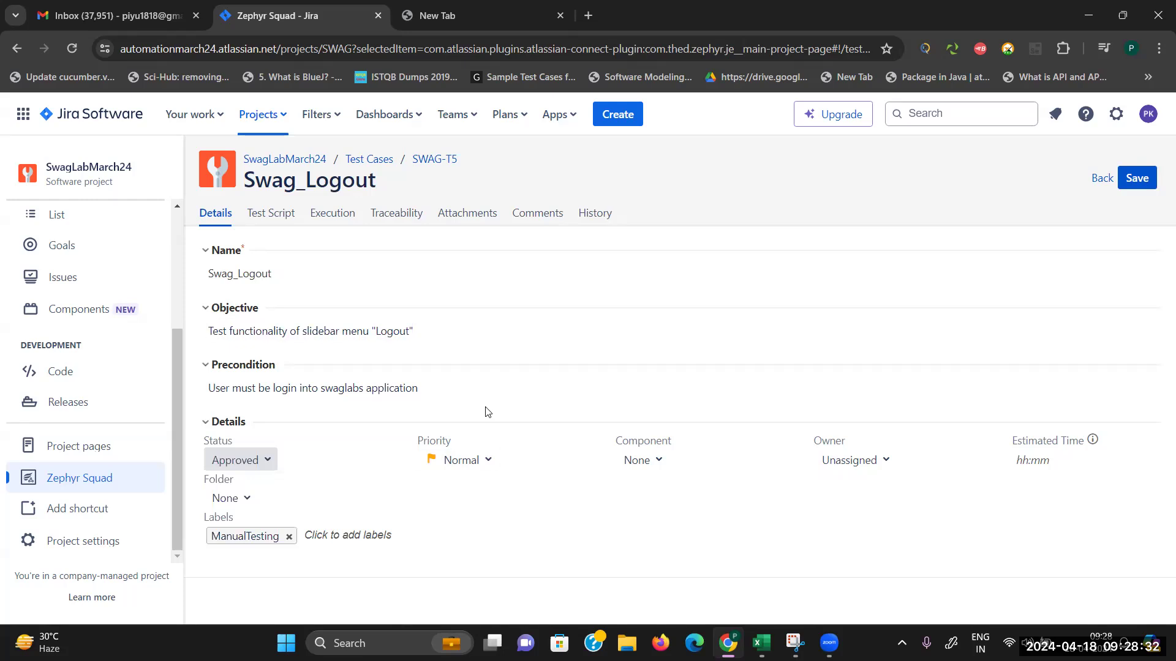
click(1145, 179)
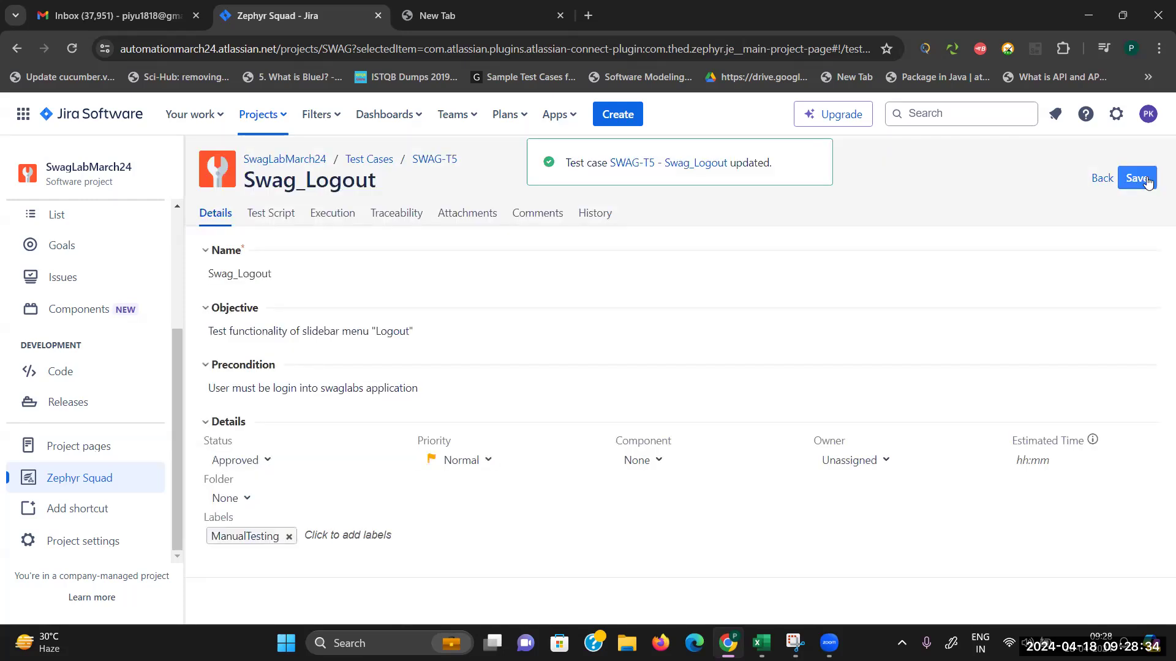
click(371, 159)
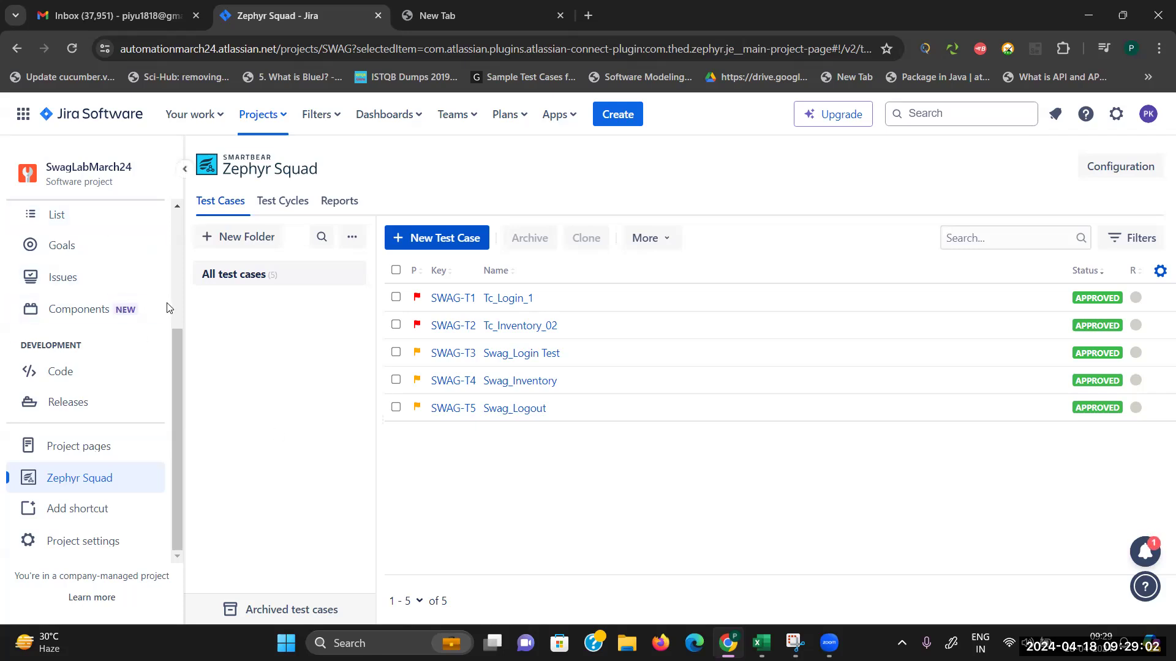
Step: On the Sprint 1 board, drag subtasks SWAG-6, SWAG-12, SWAG-5 and SWAG-9 into Done
scroll(177, 211, up, 5)
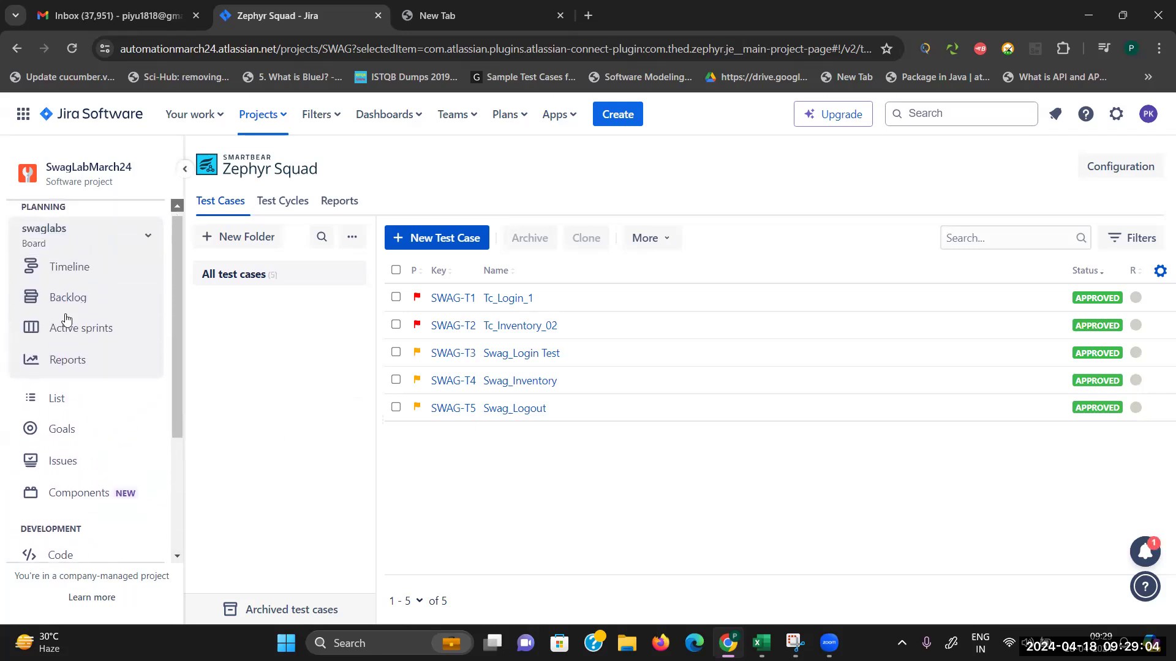
click(69, 328)
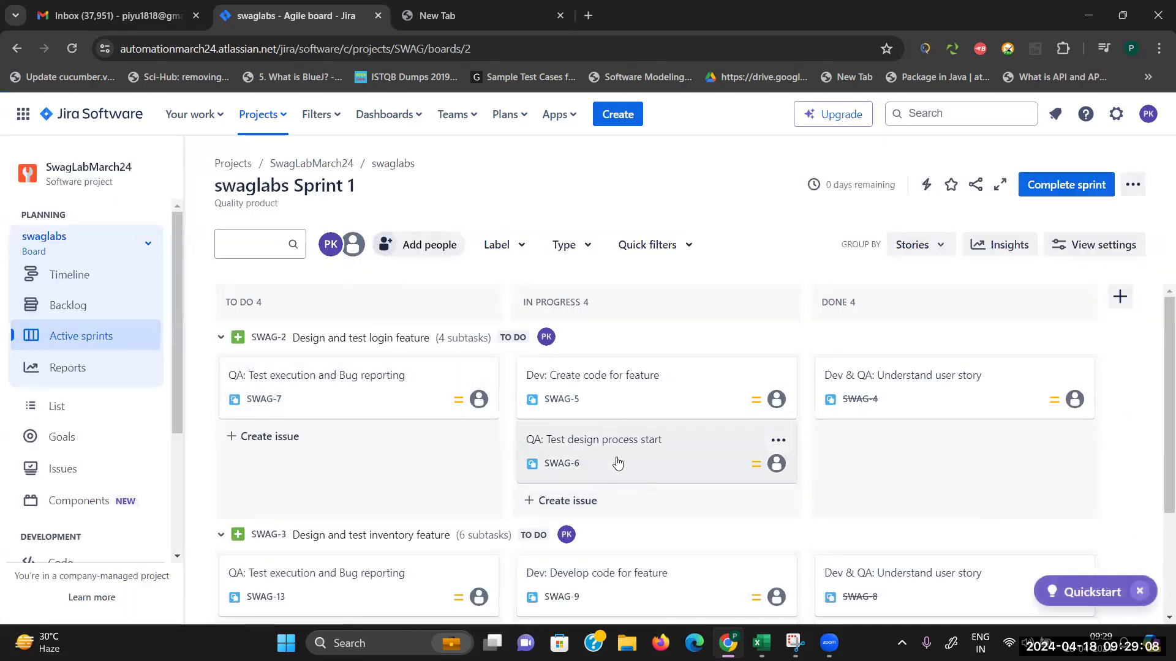
drag(641, 438, 812, 435)
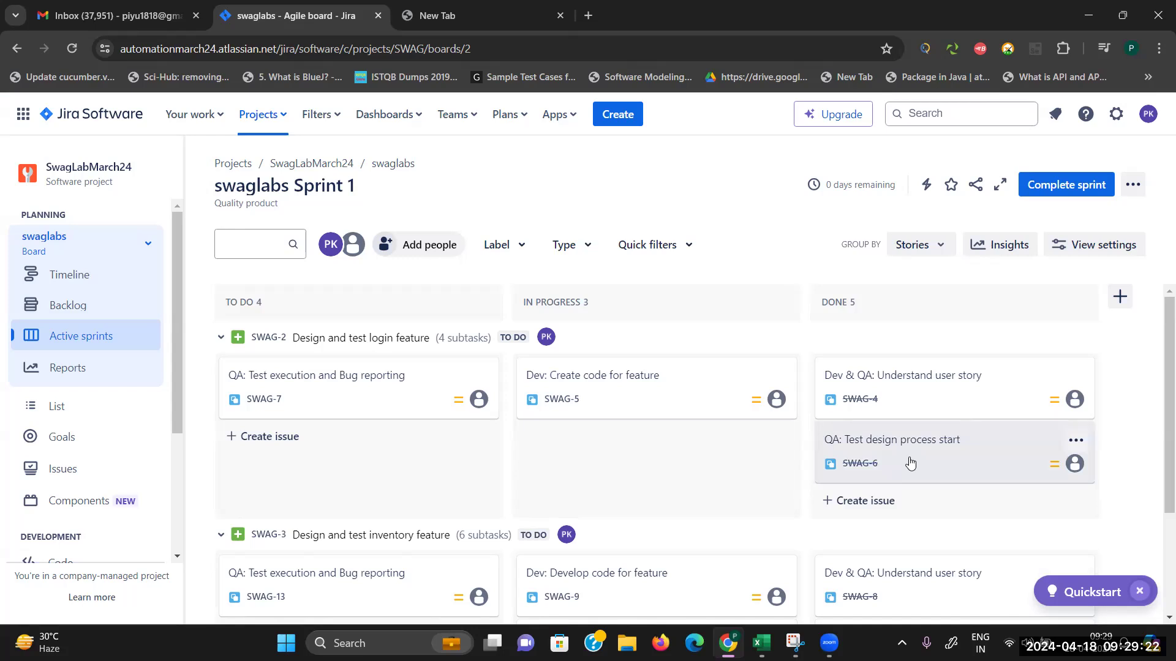
scroll(848, 543, down, 3)
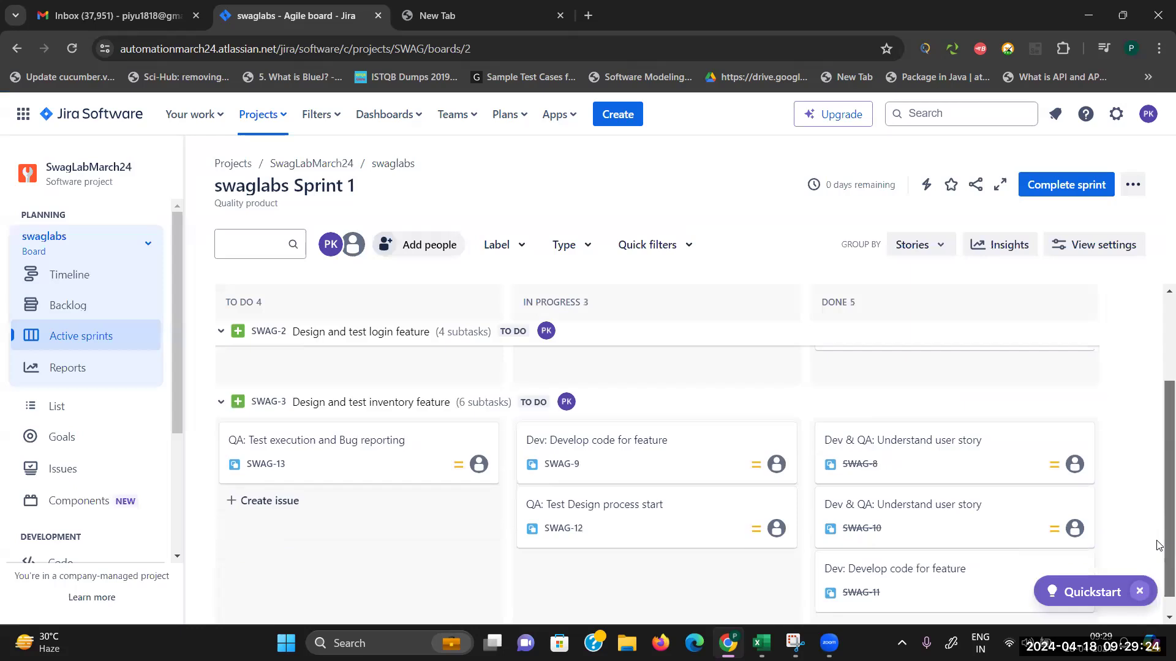
drag(627, 499, 830, 489)
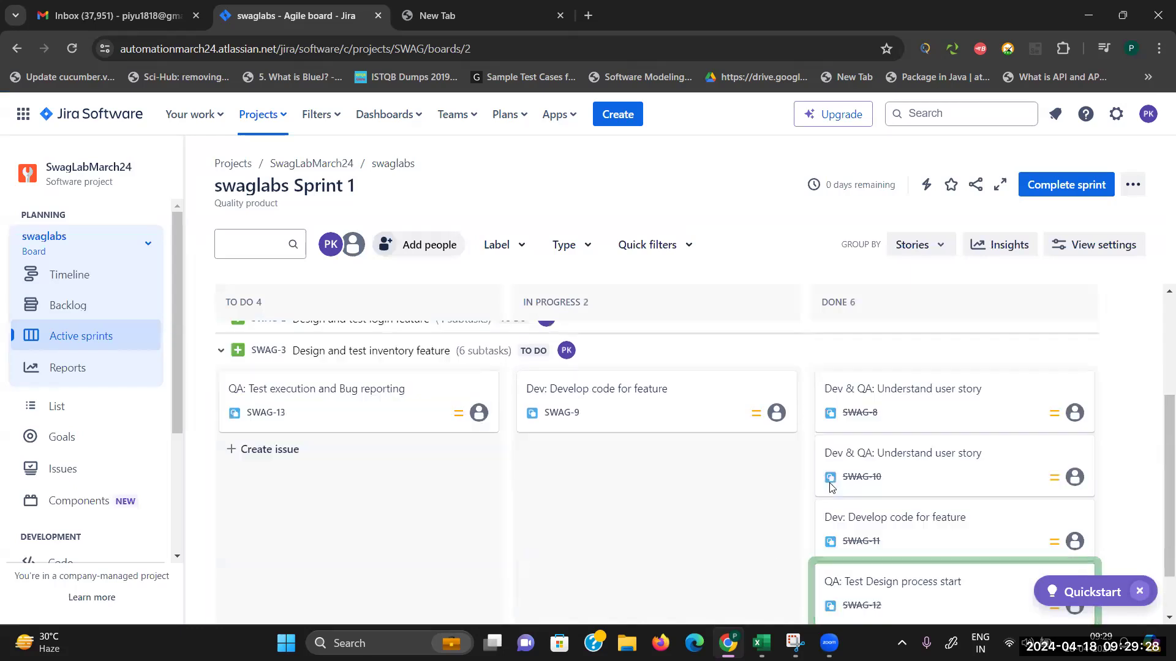
drag(1160, 539, 1158, 436)
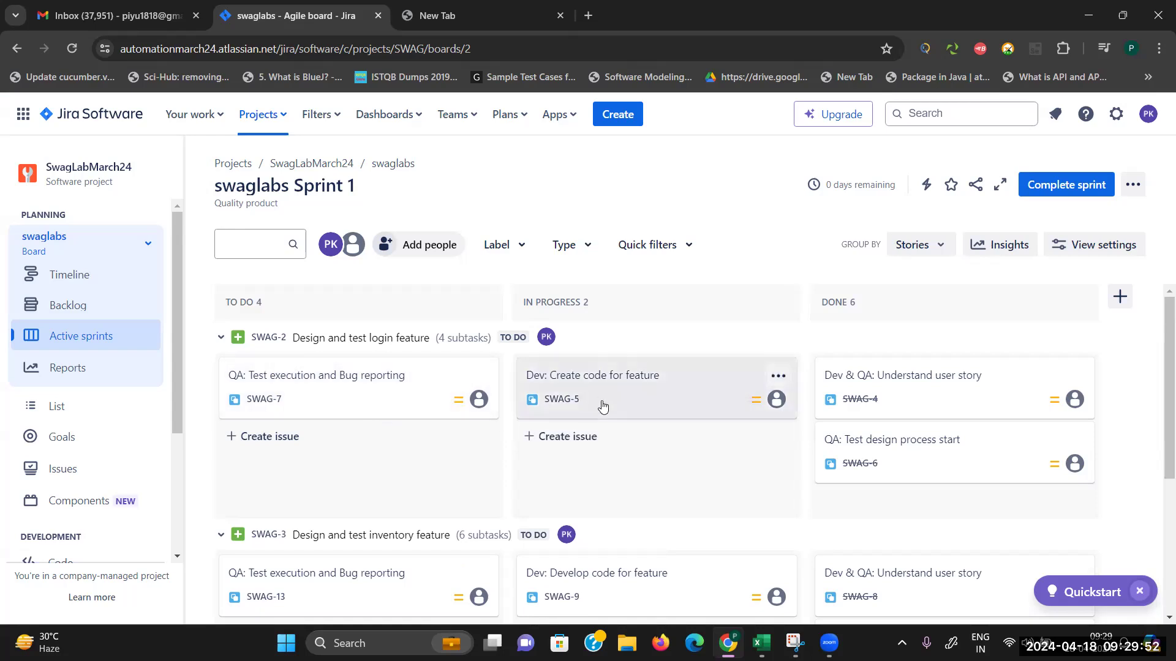
drag(602, 404, 831, 440)
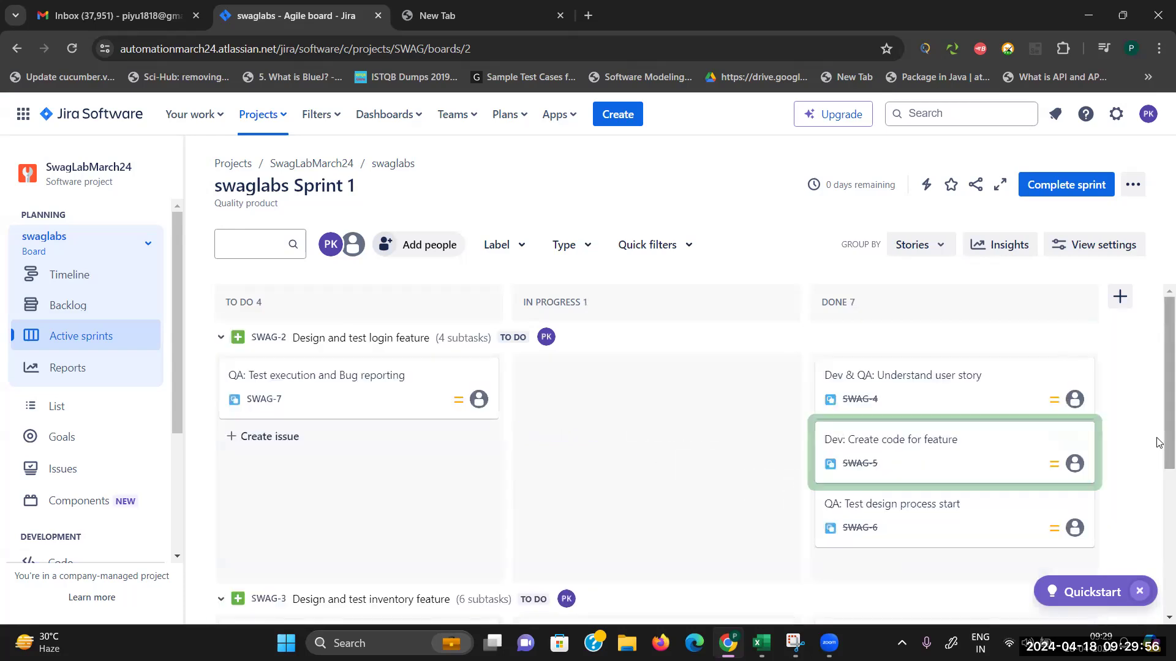
scroll(1159, 551, down, 3)
drag(687, 437, 846, 518)
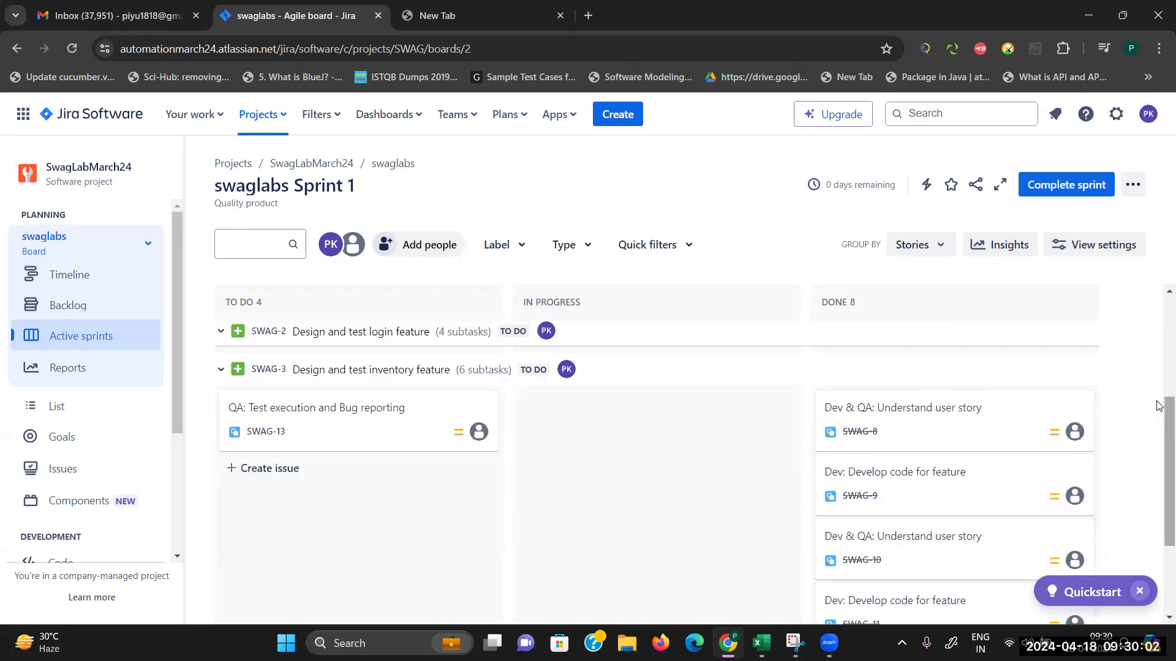
scroll(1160, 344, up, 3)
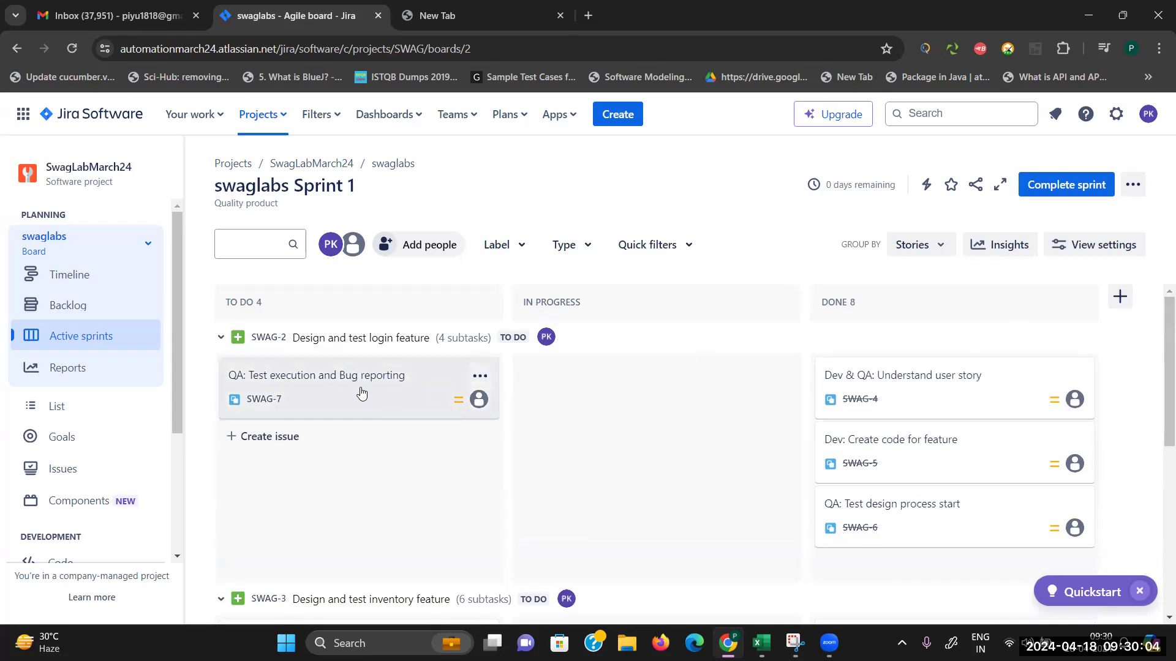
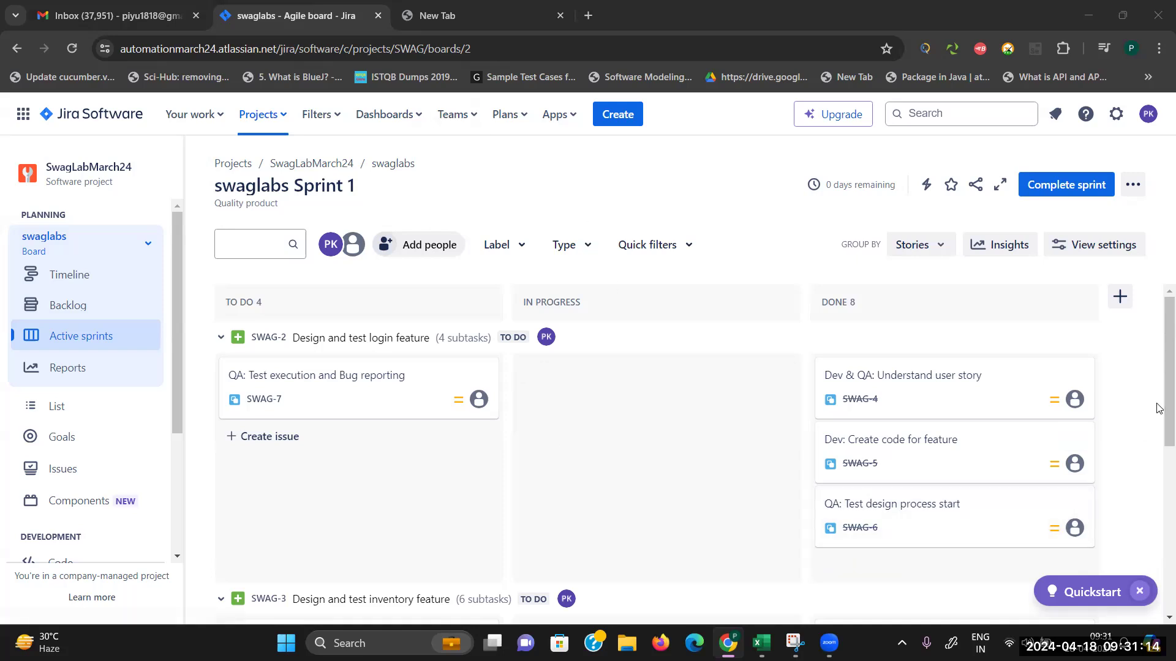
Step: Drag QA subtasks SWAG-7 and SWAG-13 into In Progress, then go to Zephyr Squad
scroll(1159, 409, down, 4)
scroll(1160, 401, up, 4)
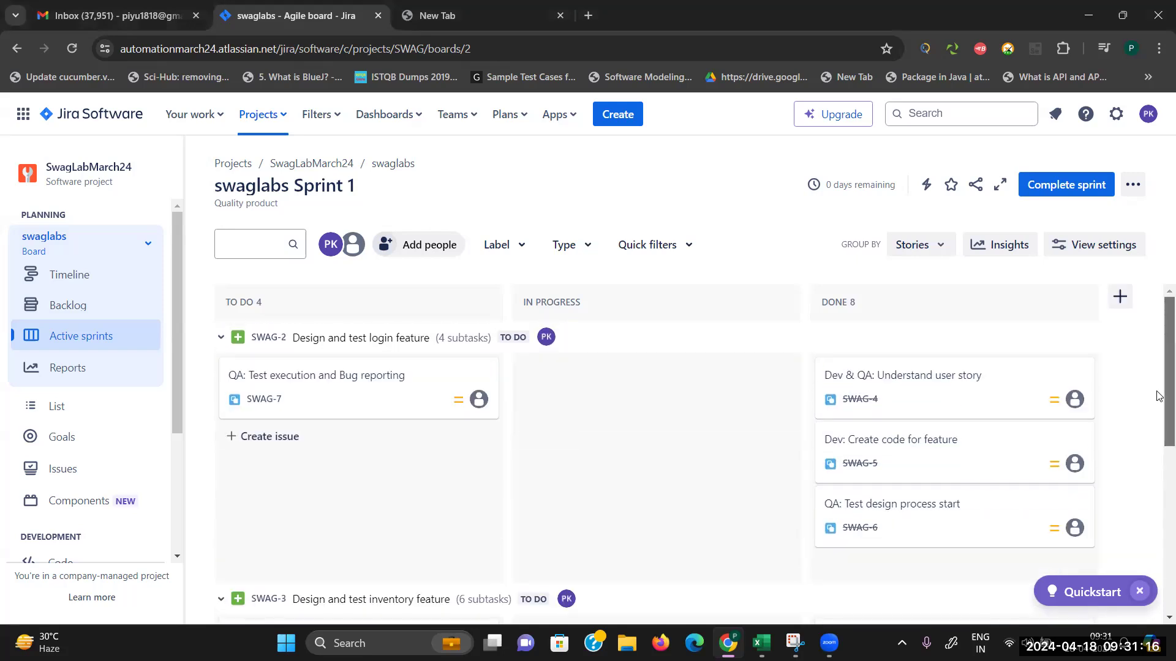
drag(429, 377, 537, 386)
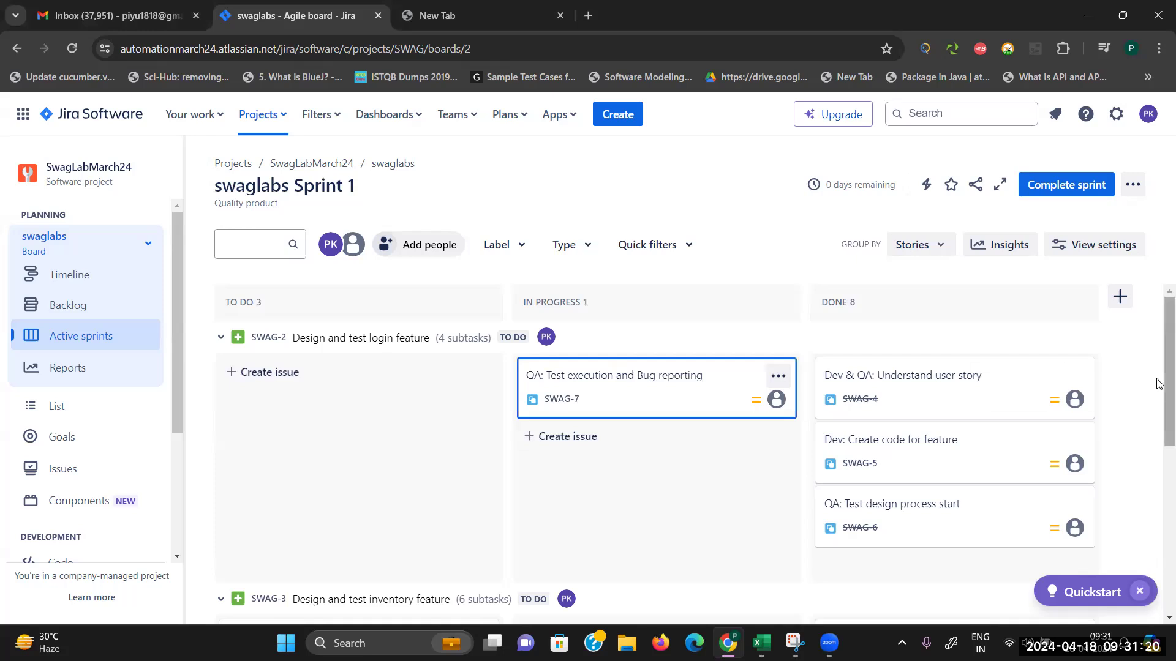
scroll(1159, 392, down, 4)
drag(394, 405, 533, 378)
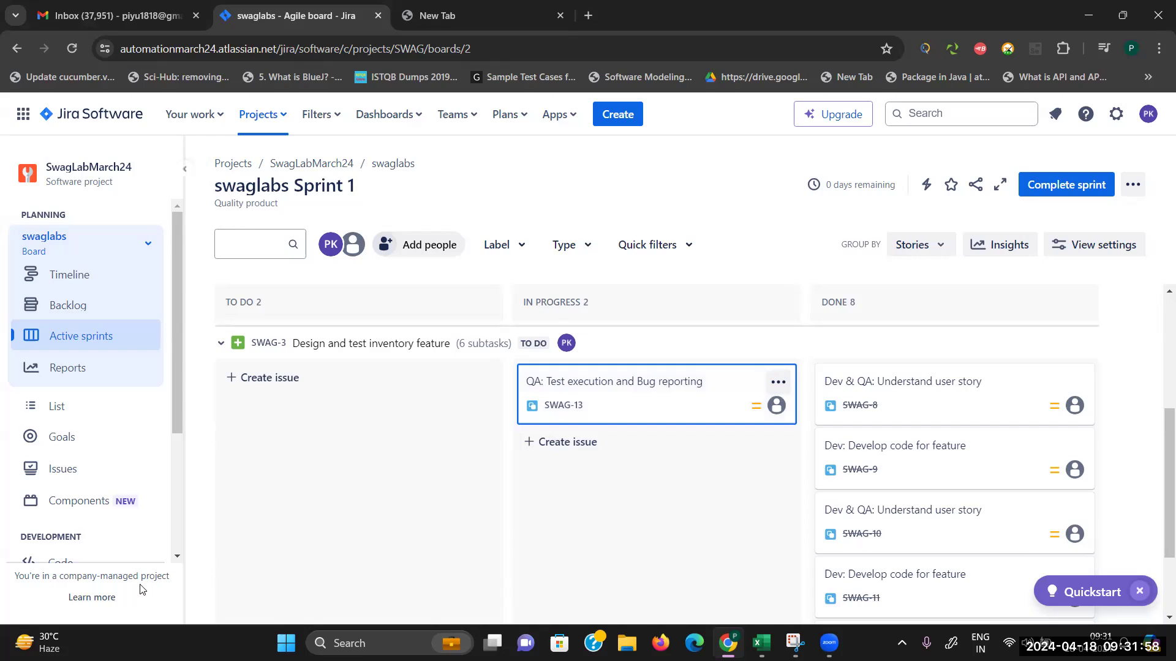
scroll(177, 560, down, 3)
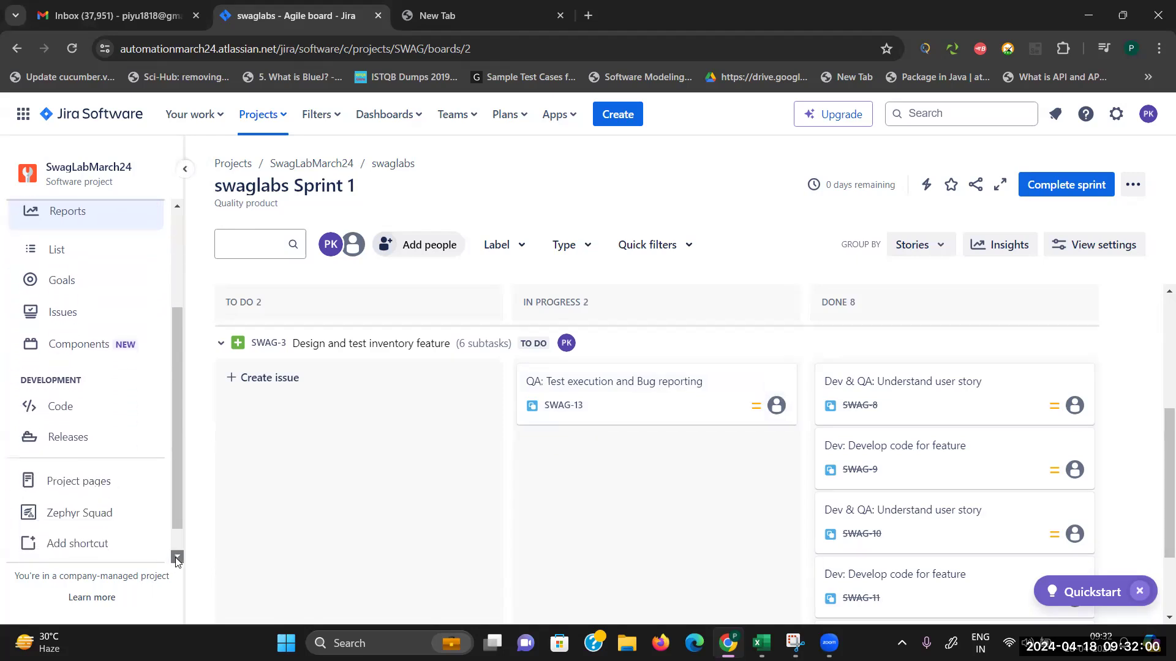
click(92, 481)
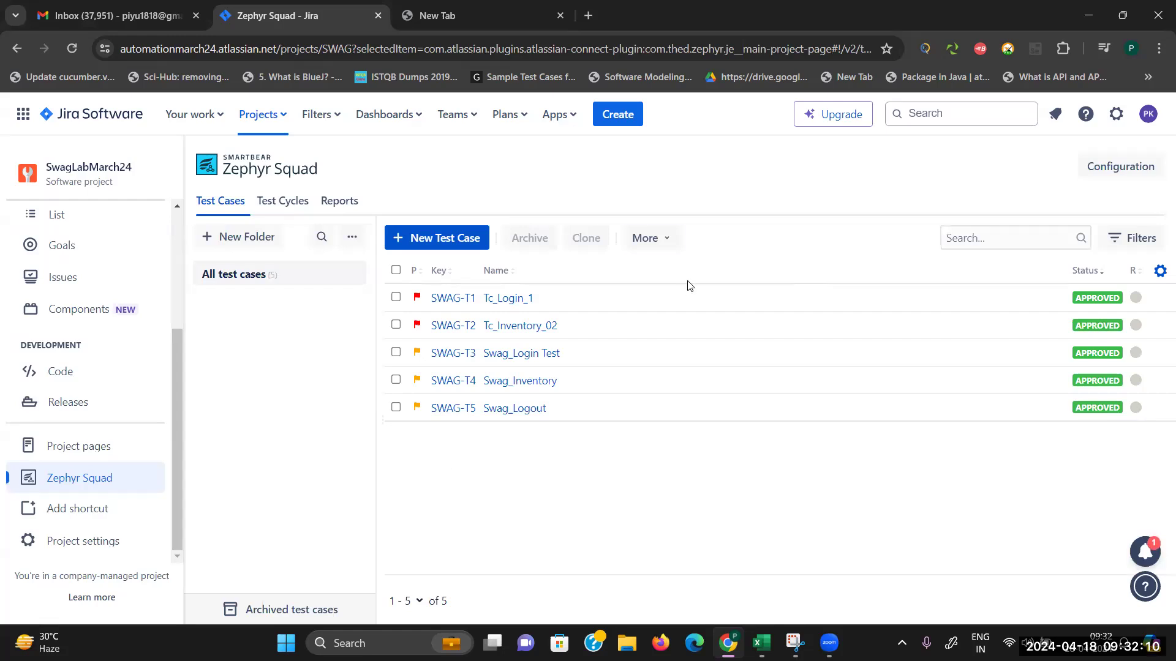
Step: Open the empty Test Cycles list and start a new test cycle
click(296, 206)
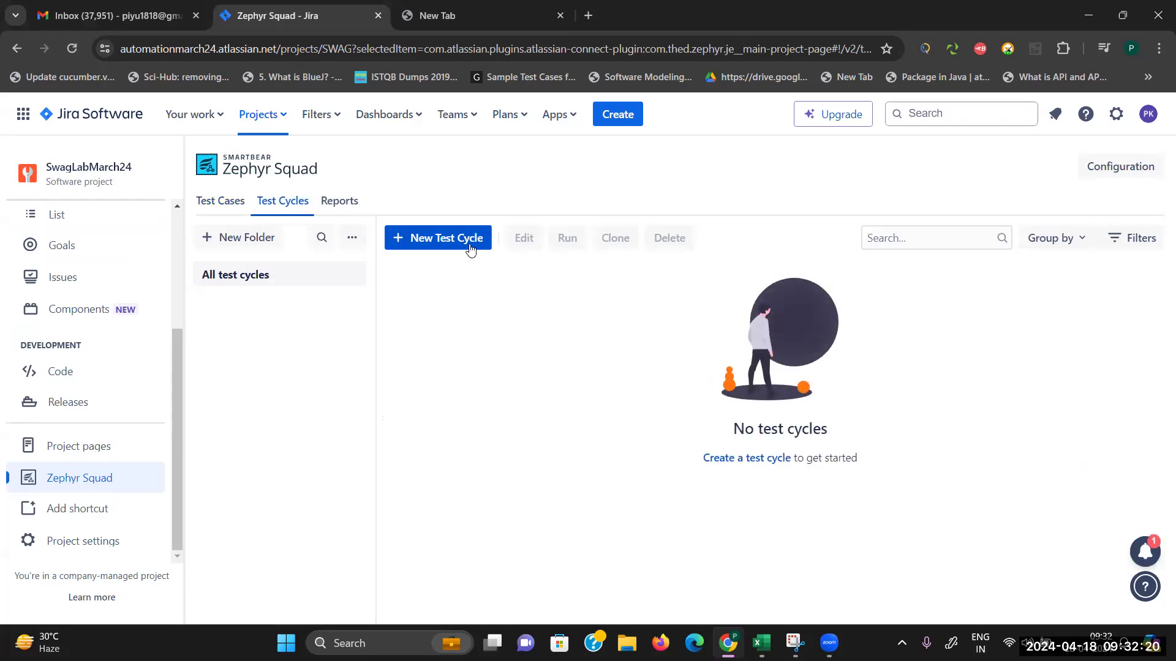
click(440, 241)
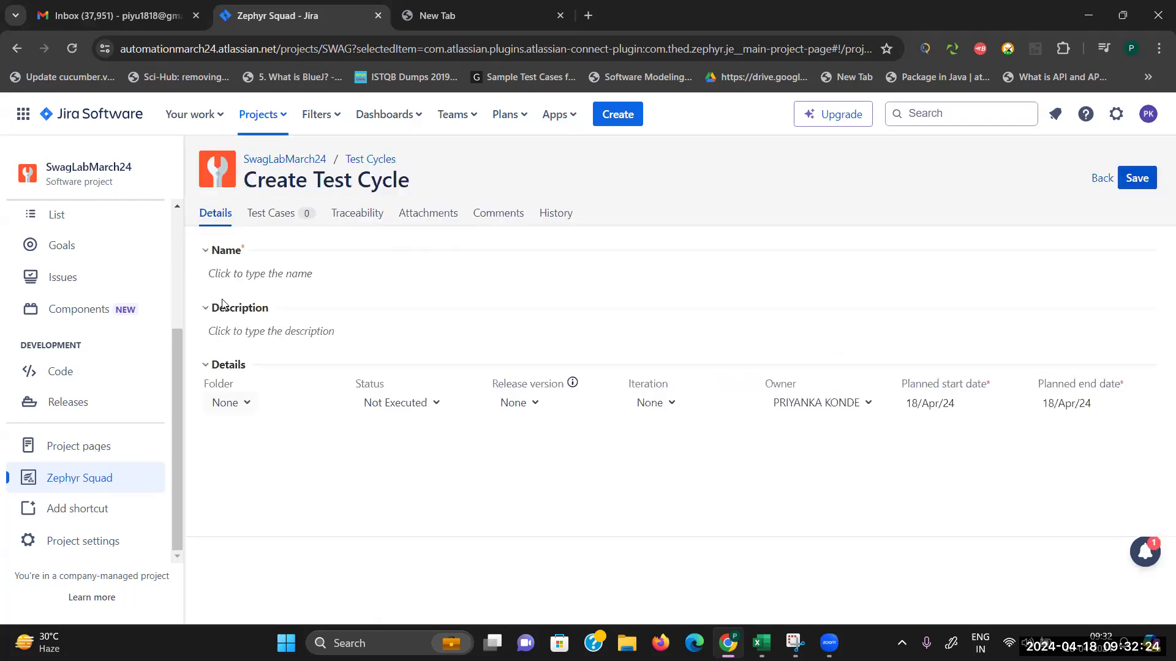
Step: Name the new cycle 'Regression Cycle' and give it a SwagLab regression description
click(274, 279)
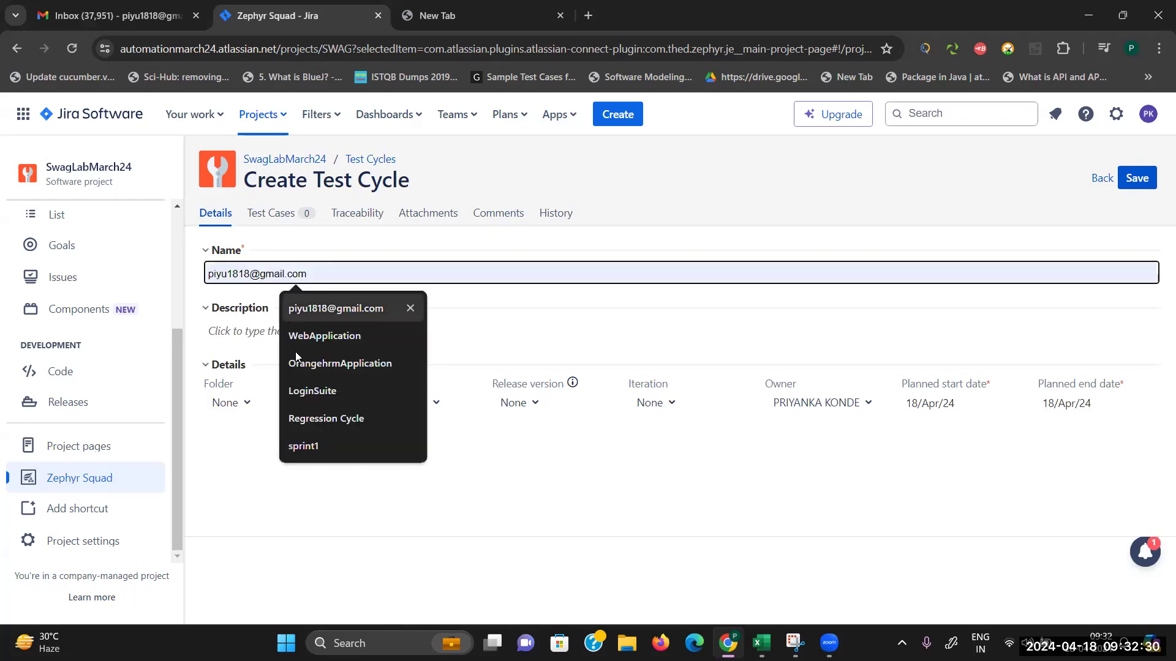
click(334, 421)
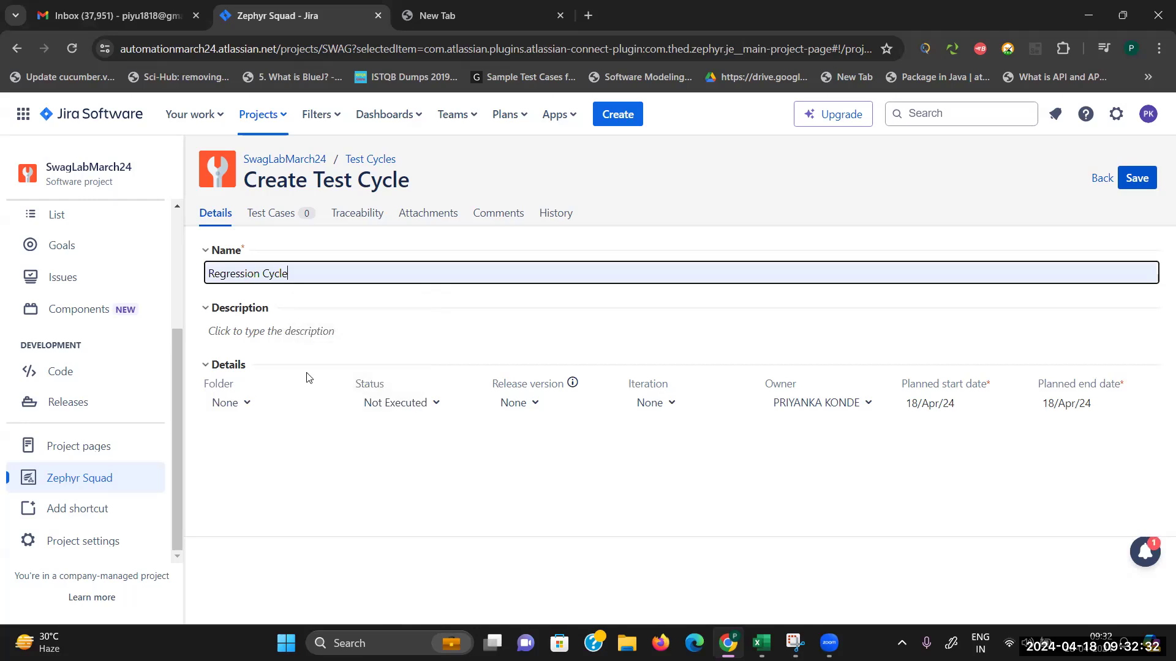
click(304, 334)
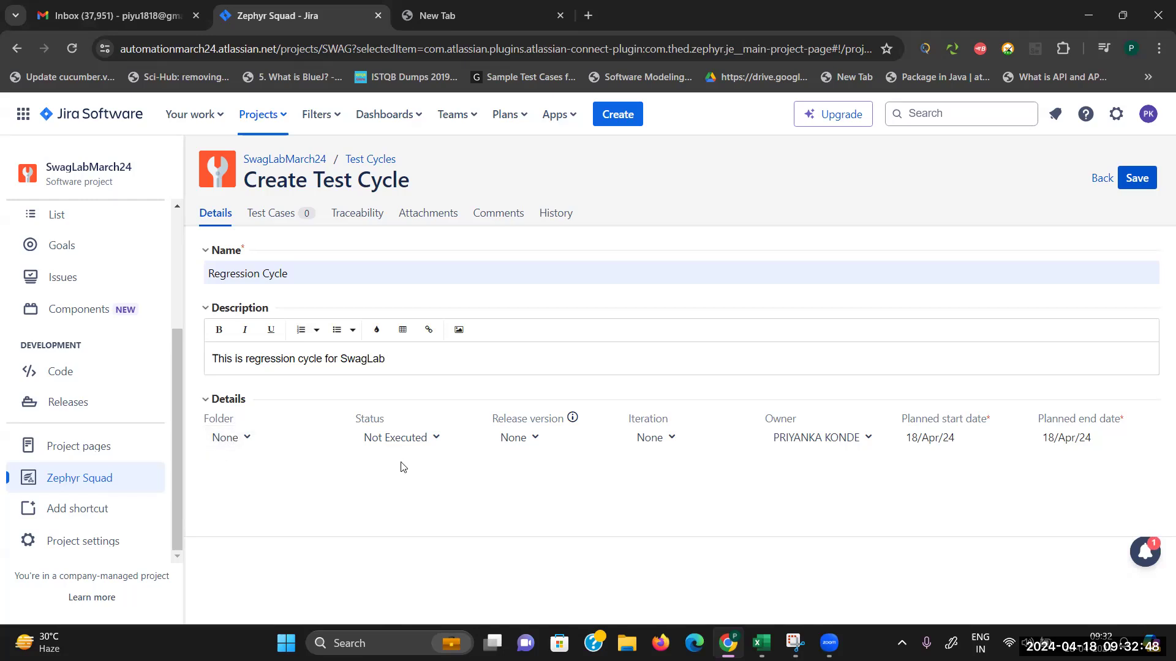
click(429, 440)
Step: Set the cycle status to In Progress, leave Iteration as None, and view its test cases
click(436, 402)
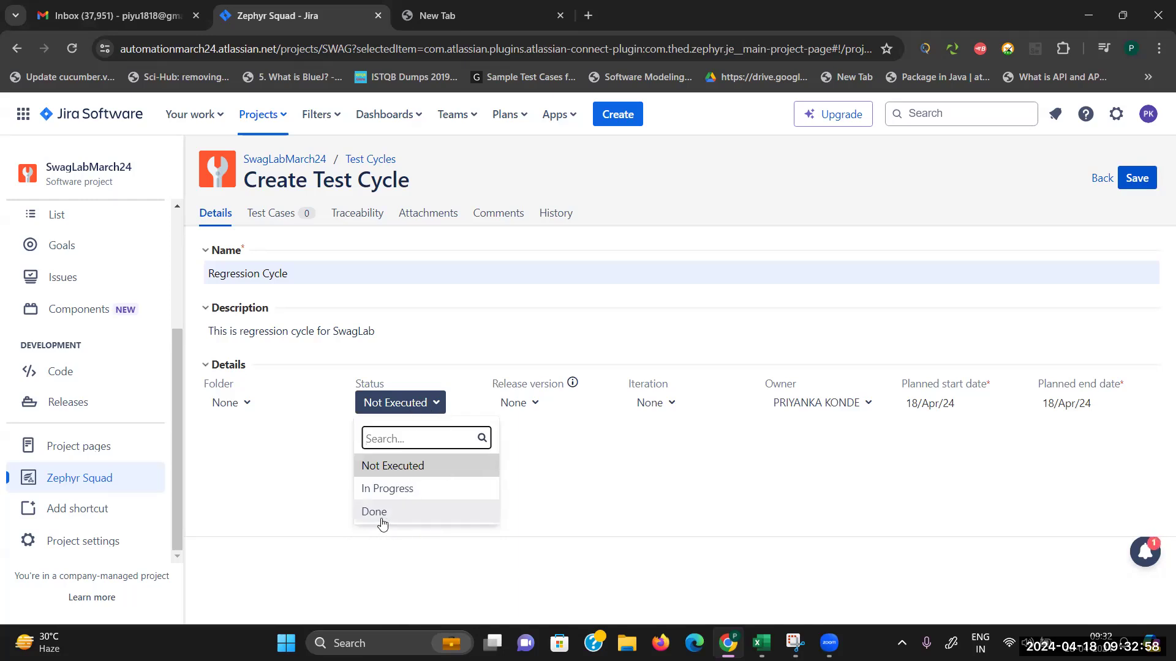
click(405, 489)
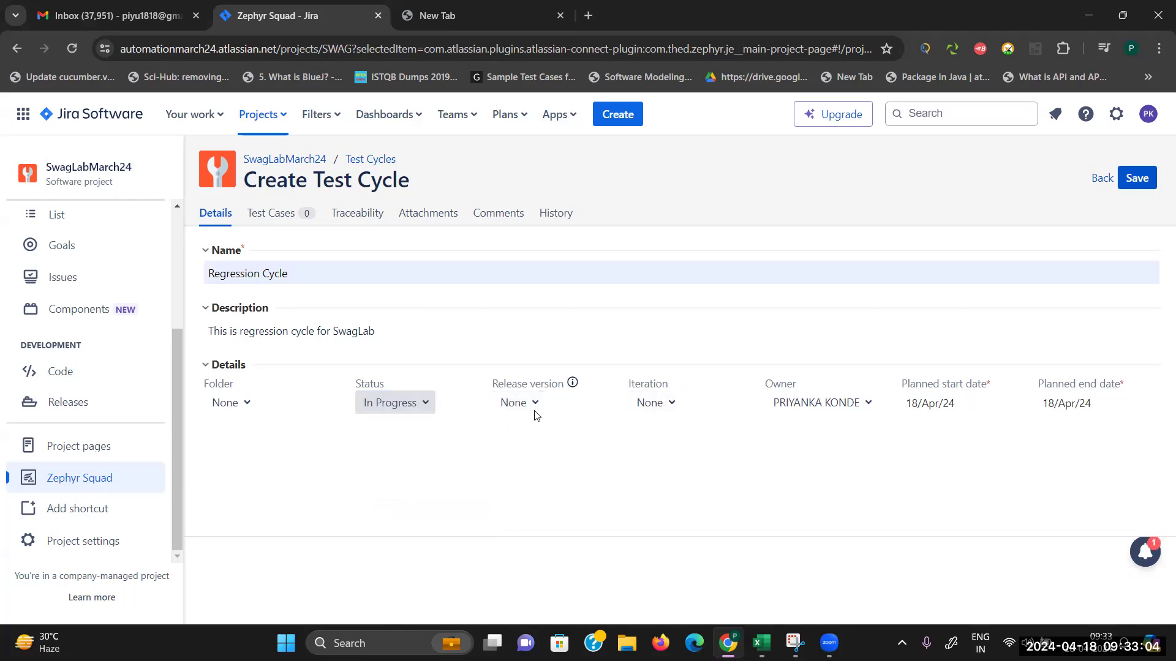
click(667, 406)
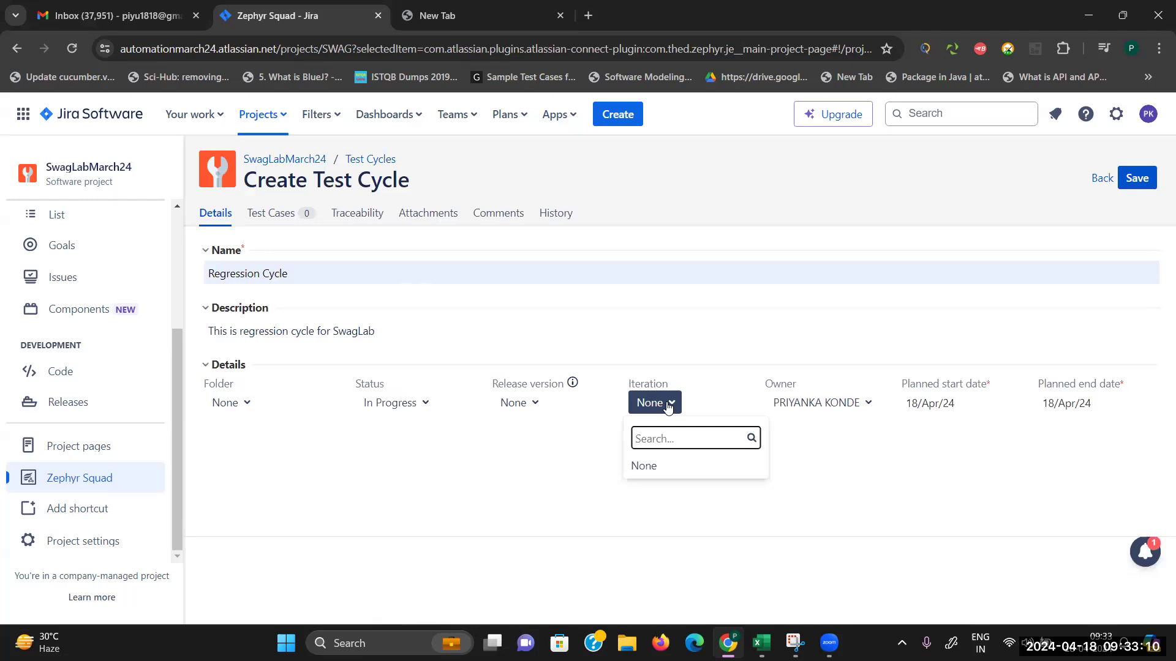
click(558, 453)
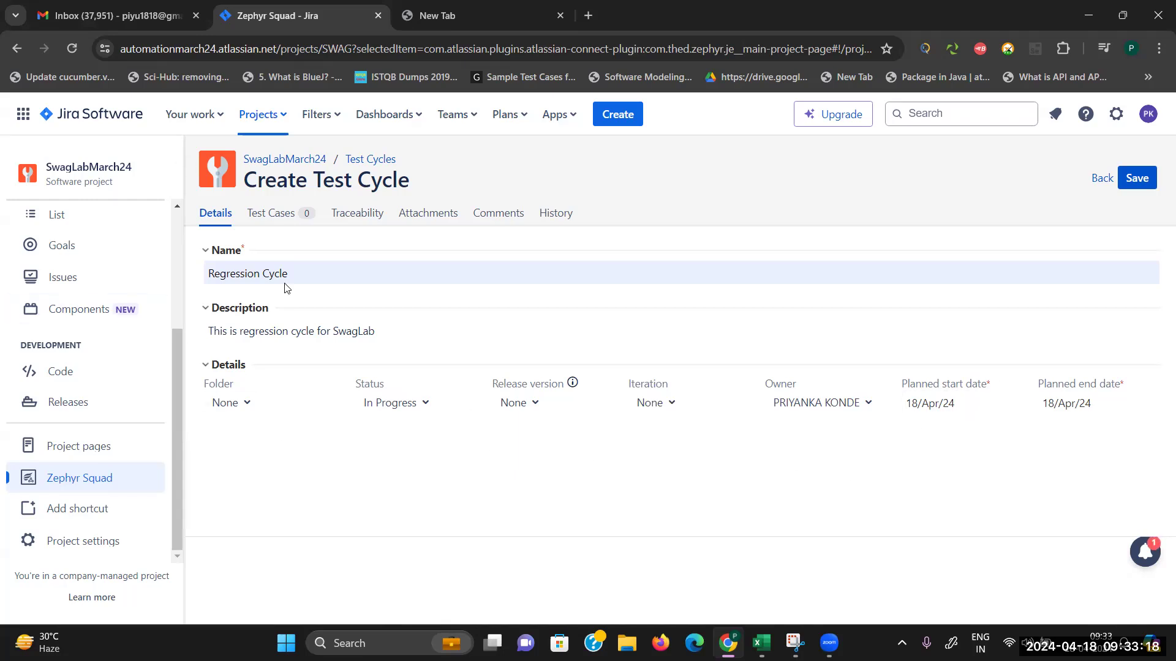
click(271, 213)
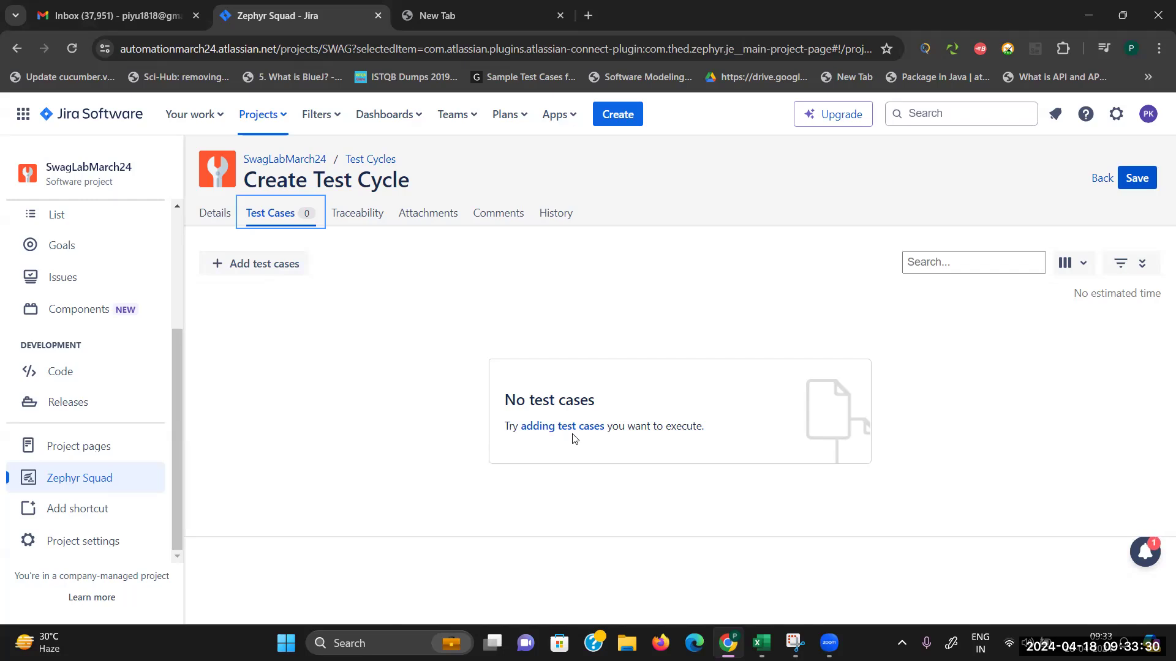
Step: Add all five SWAG test cases to the Regression Cycle
click(264, 268)
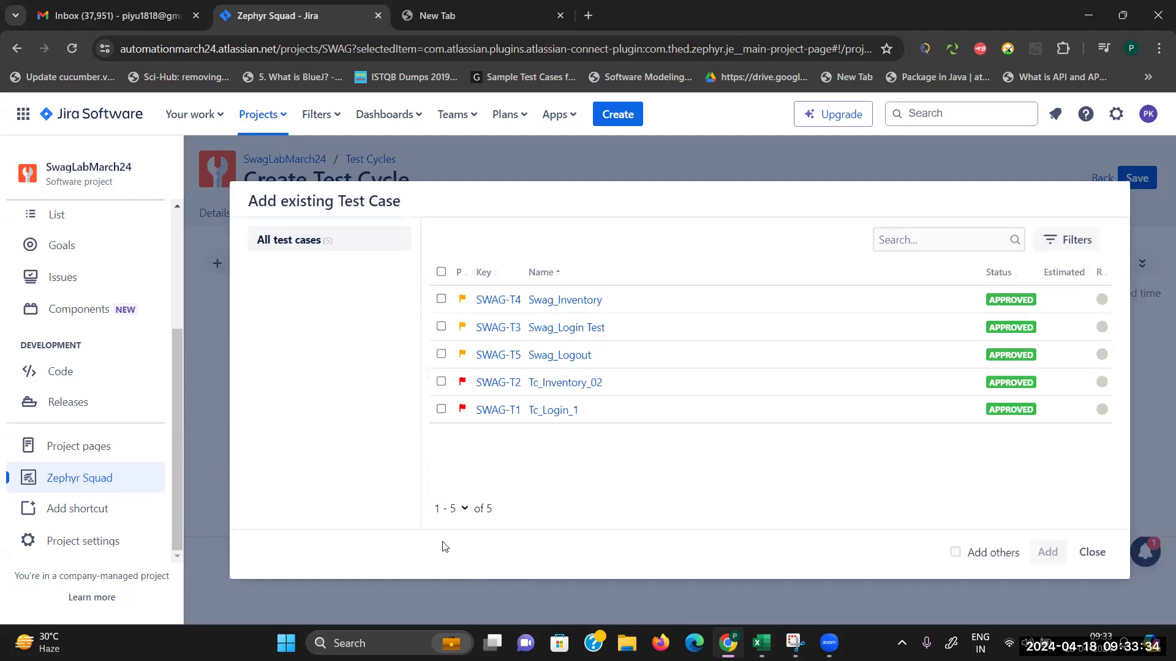
click(441, 272)
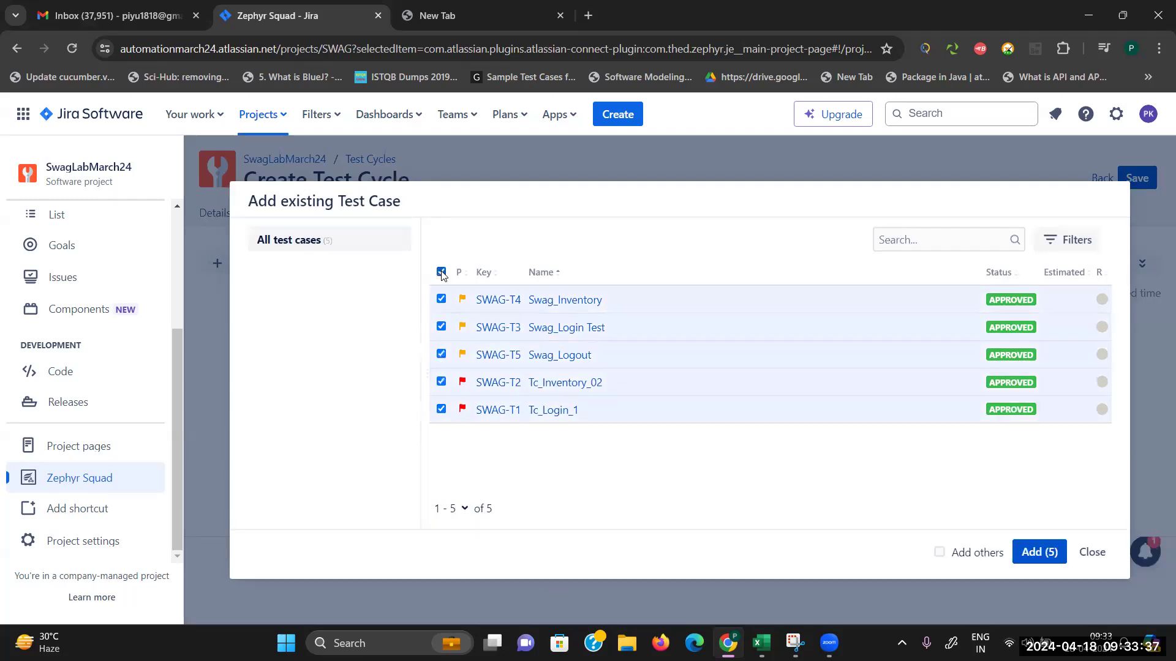
click(1046, 554)
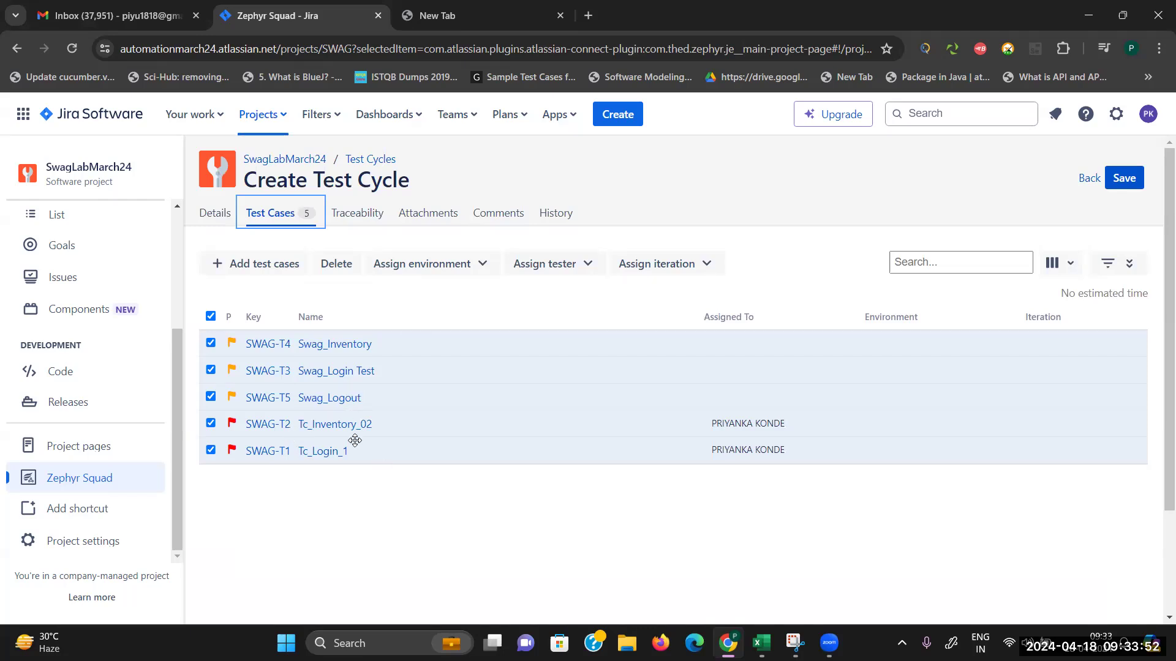
click(376, 159)
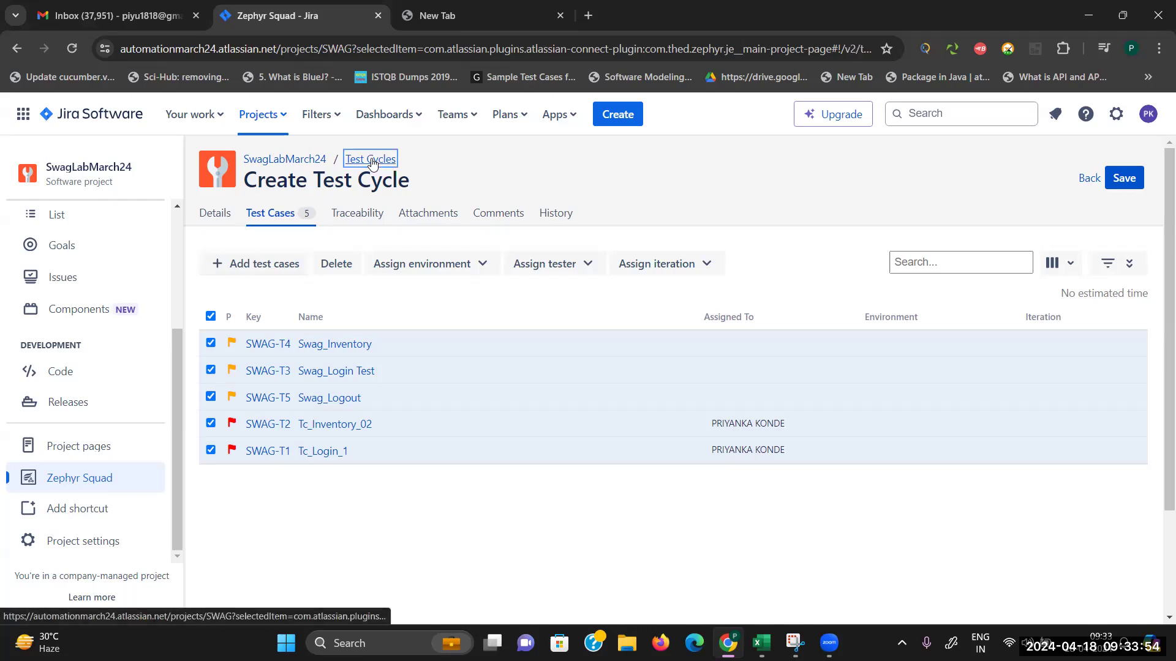
click(716, 161)
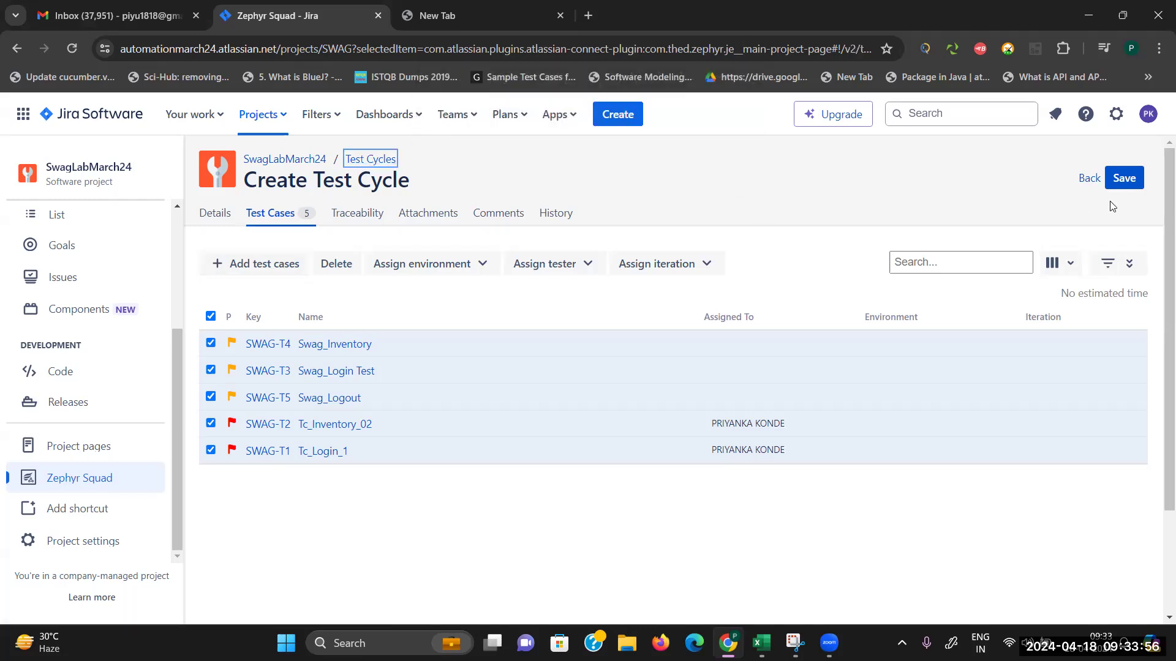
Step: Save the cycle as SWAG-R1 and return to the Zephyr Squad test case list
click(1125, 179)
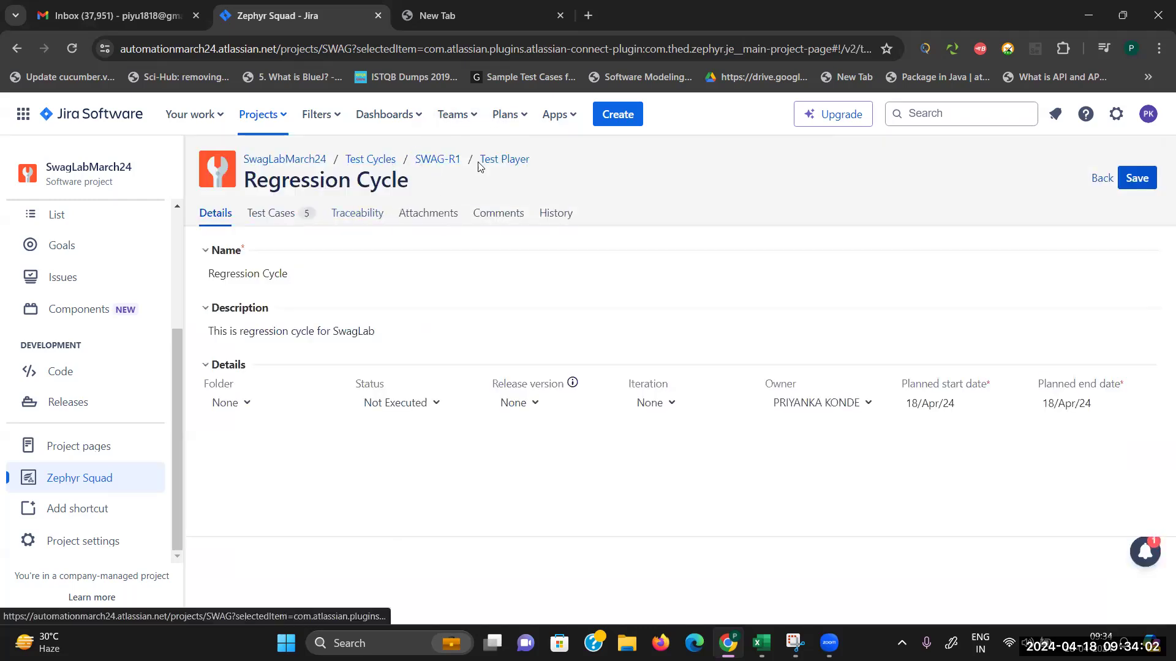
click(260, 216)
click(64, 478)
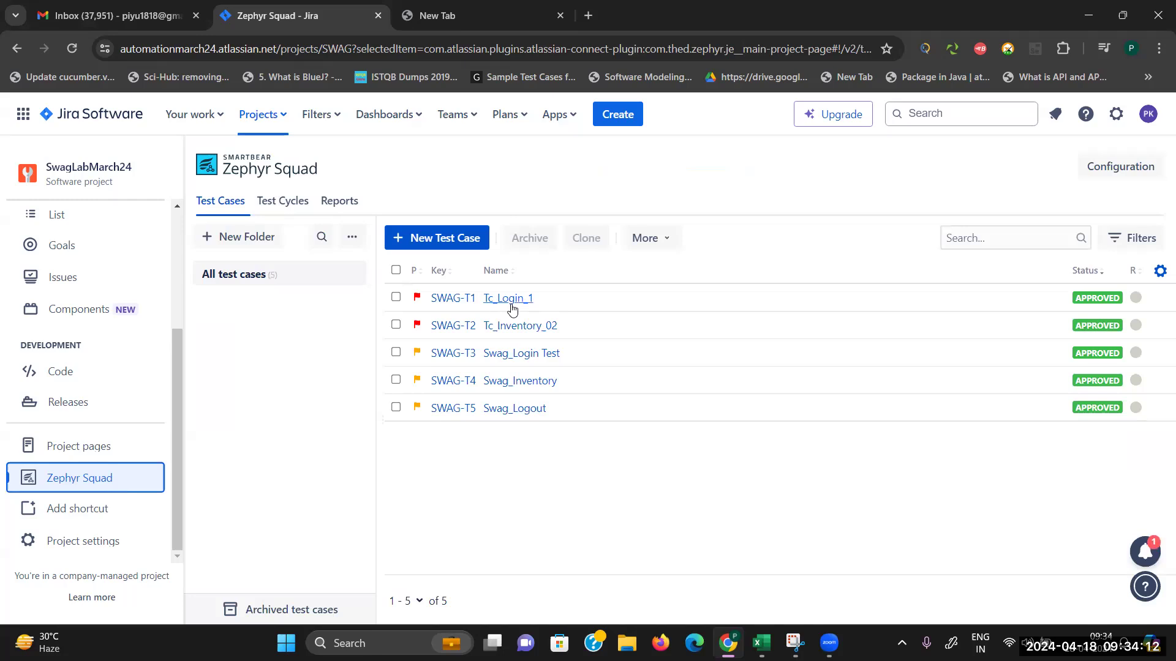
Step: Make the current user owner of Swag_Login Test and save it
click(518, 361)
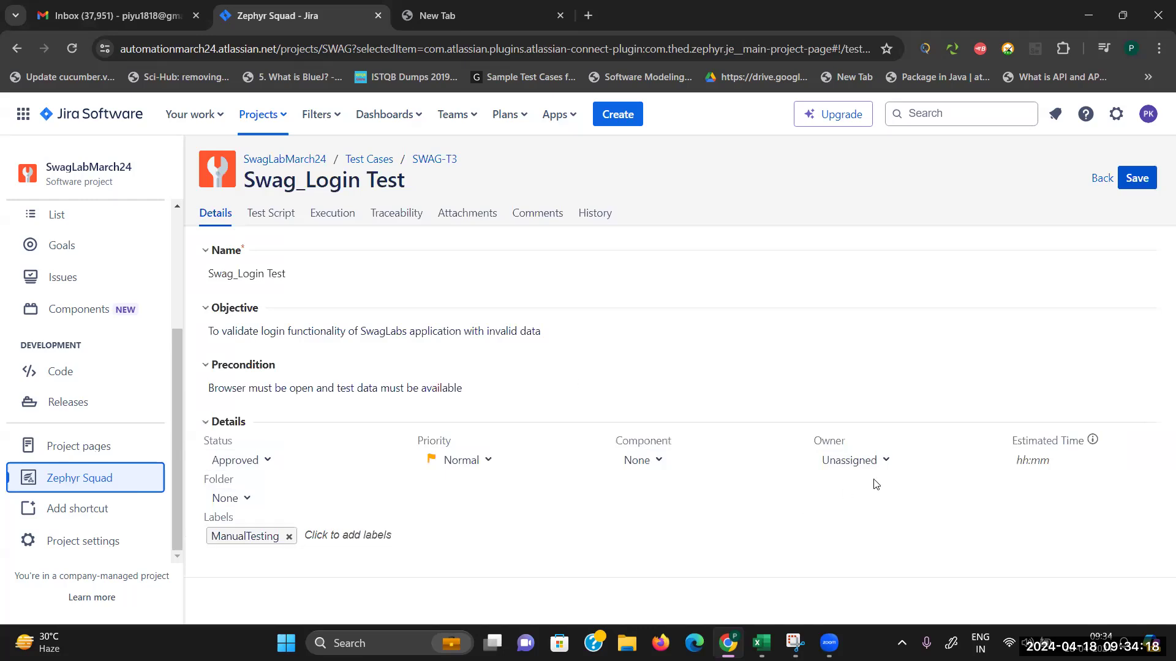
click(882, 460)
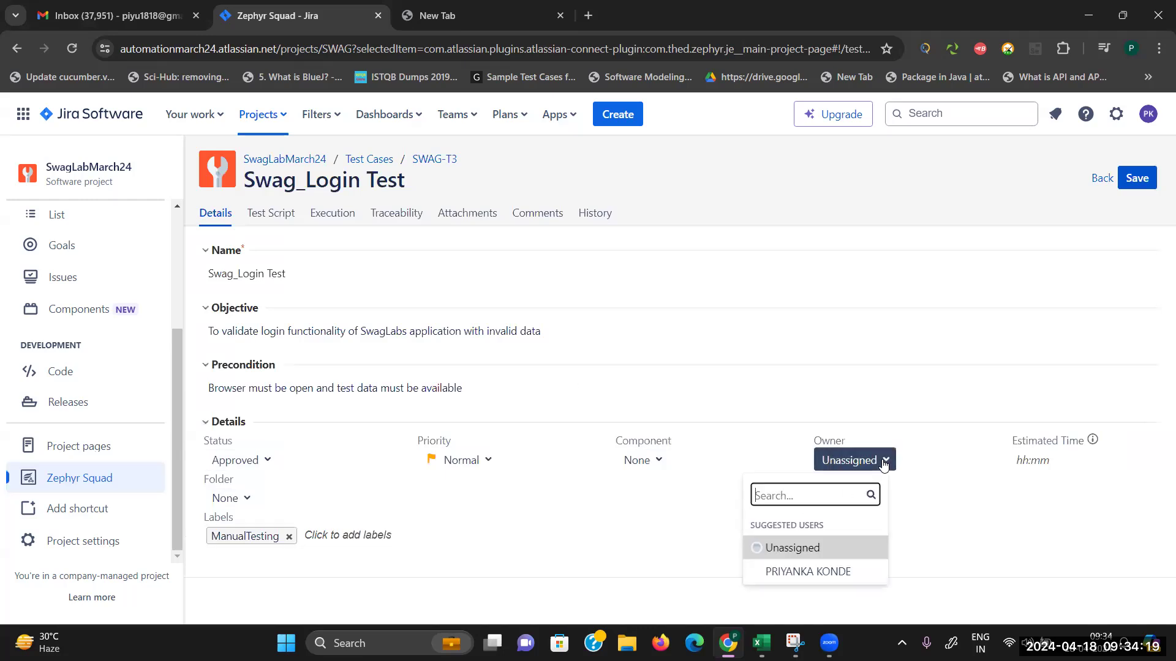
click(814, 572)
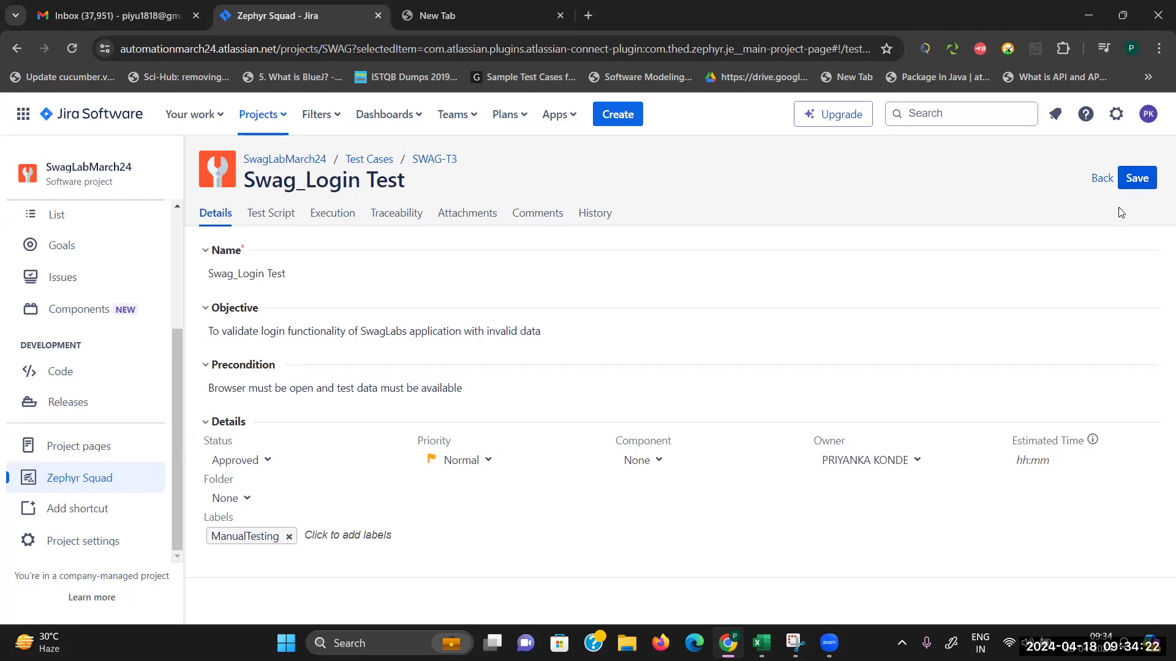
click(1137, 177)
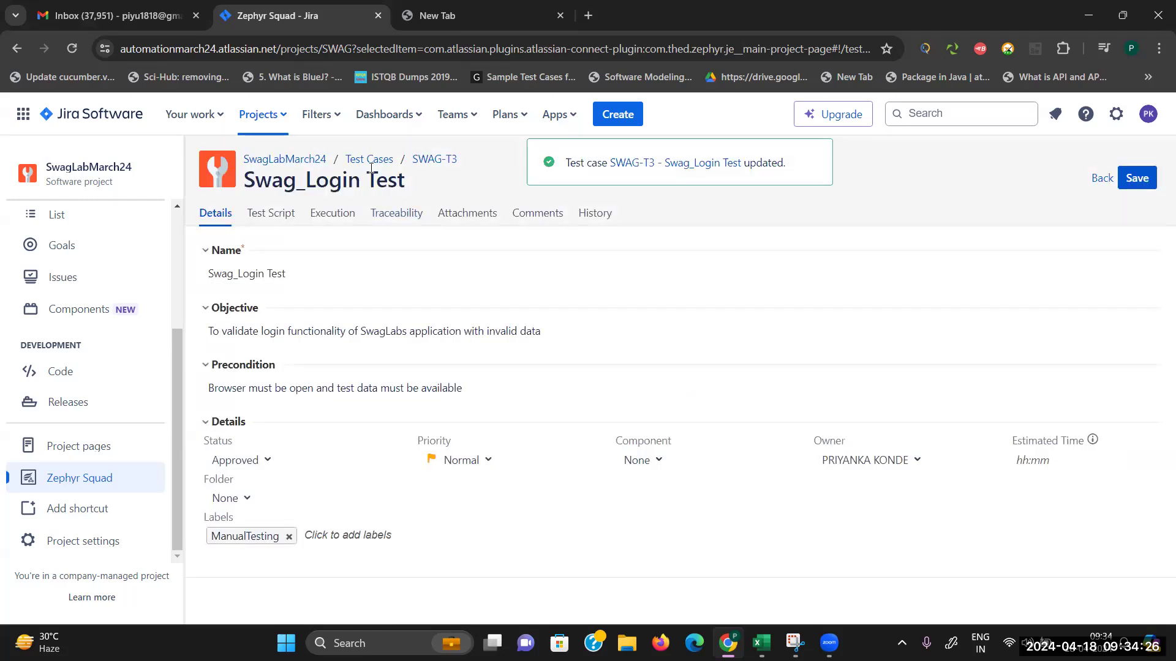
Step: Make the current user owner of Swag_Inventory and save it
click(368, 160)
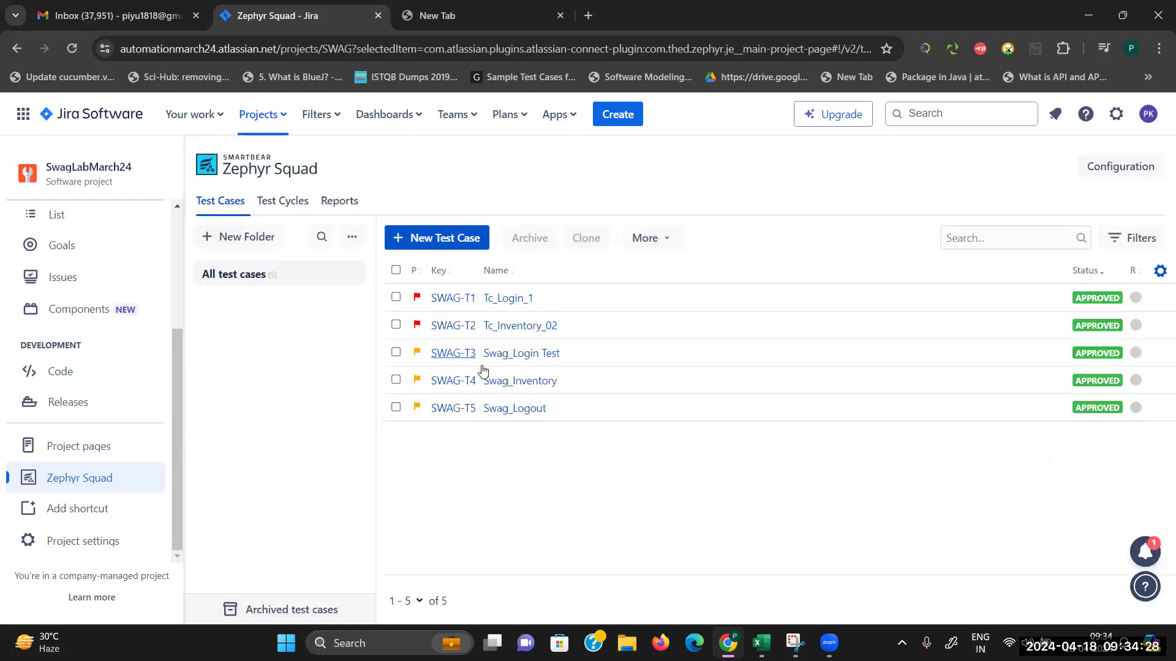
click(519, 383)
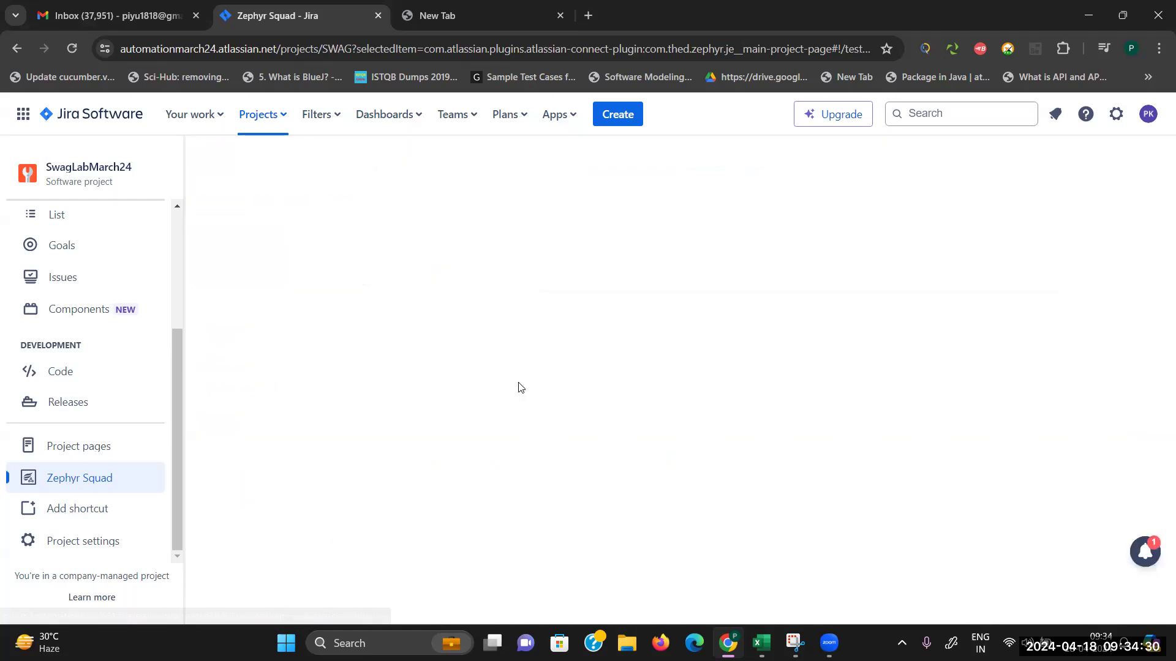
click(883, 460)
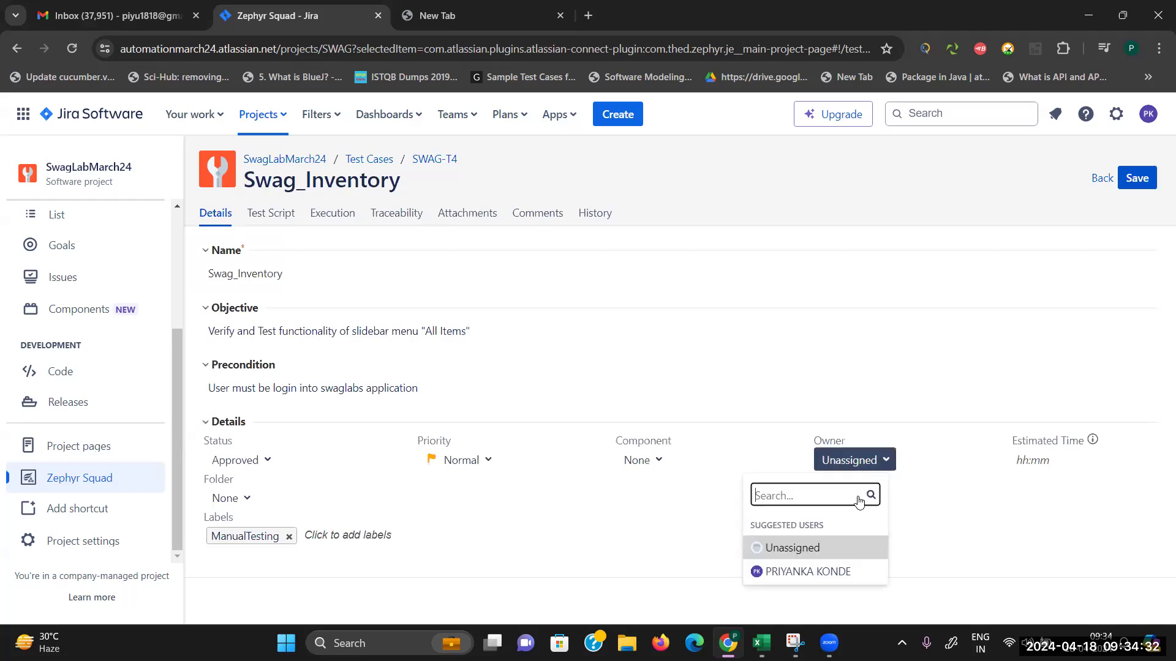
click(836, 571)
click(1137, 177)
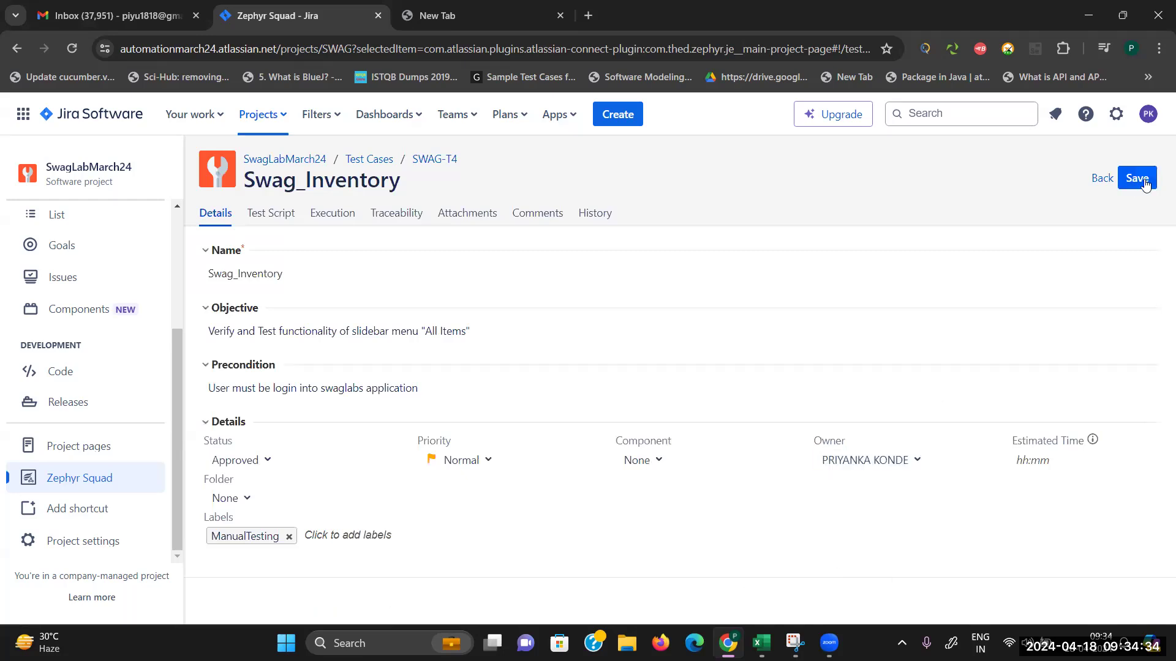
Step: Give Swag_Logout (SWAG-T5) the same owner, save, and show the Test Cycles list
click(366, 160)
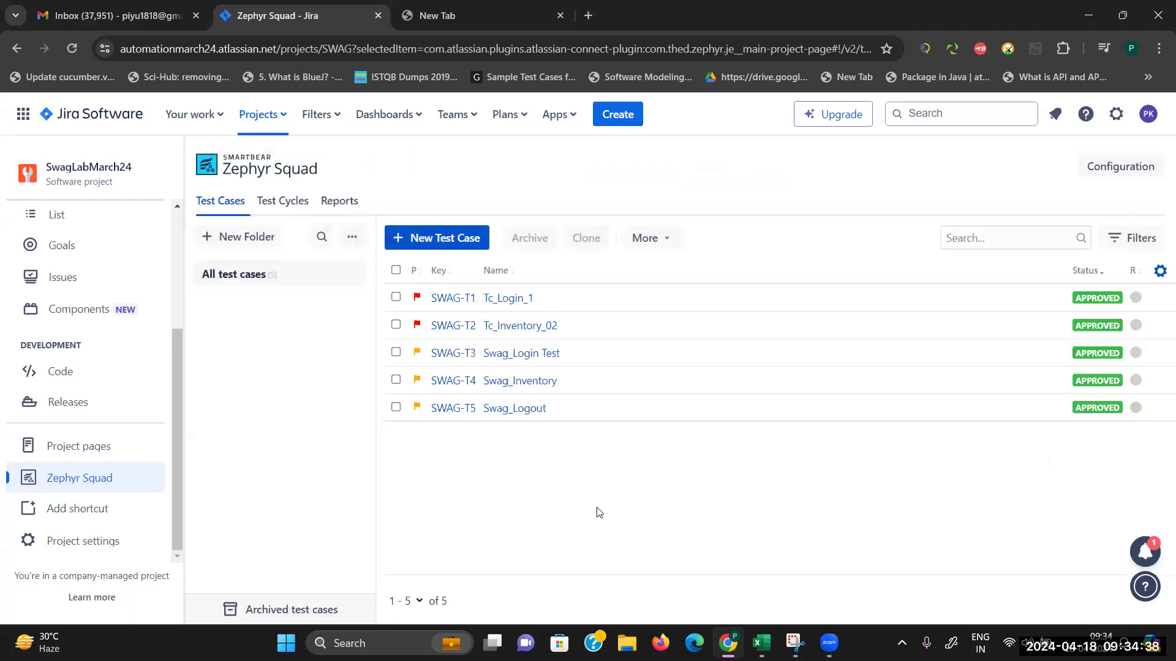
click(526, 409)
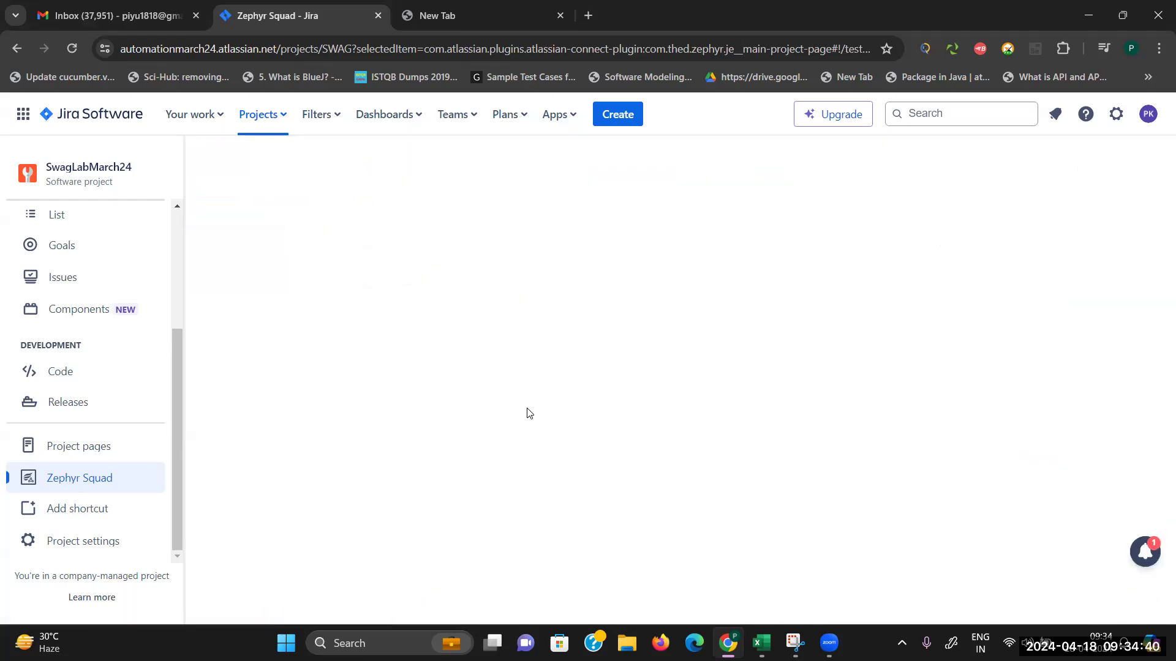
click(839, 460)
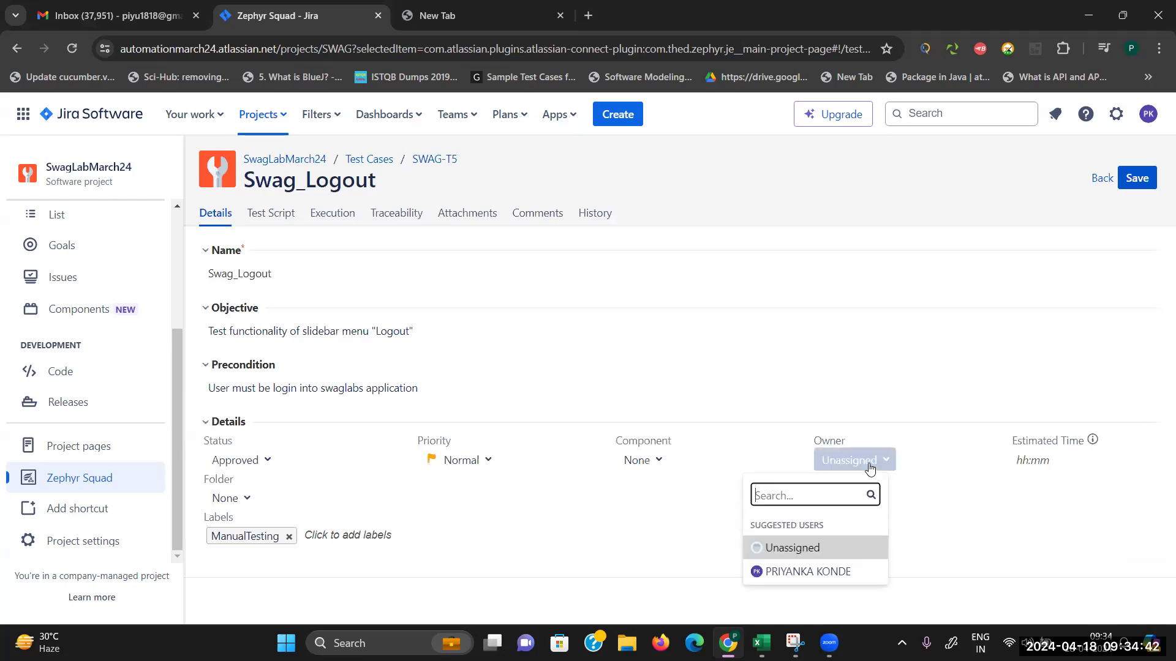
click(811, 574)
click(1135, 178)
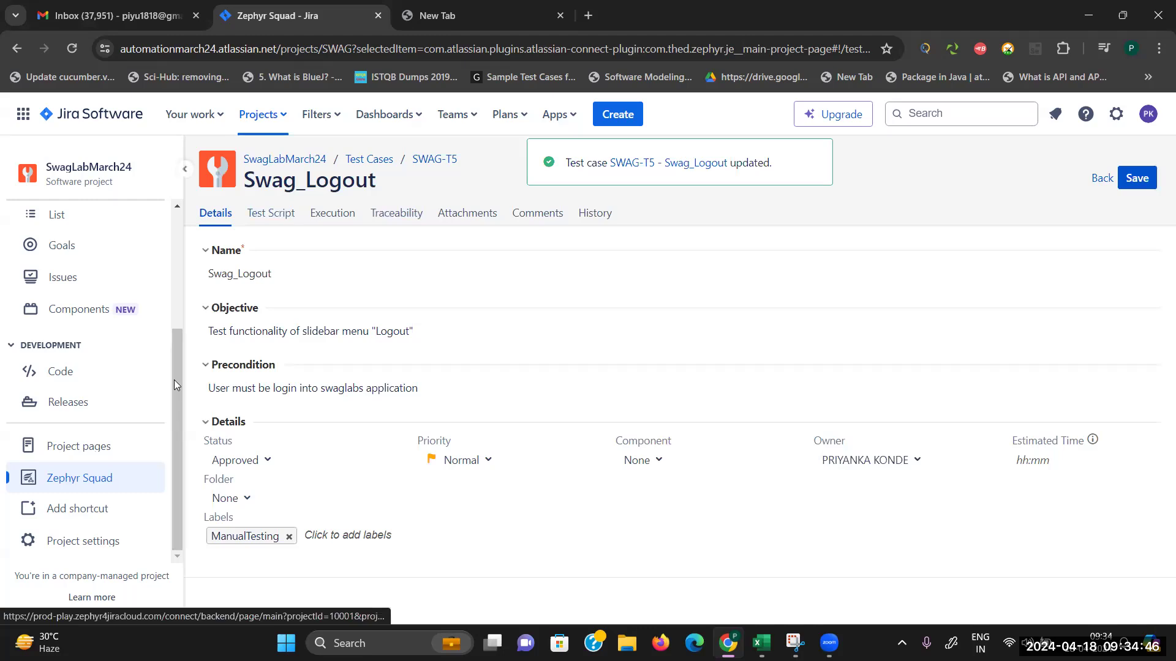
click(89, 478)
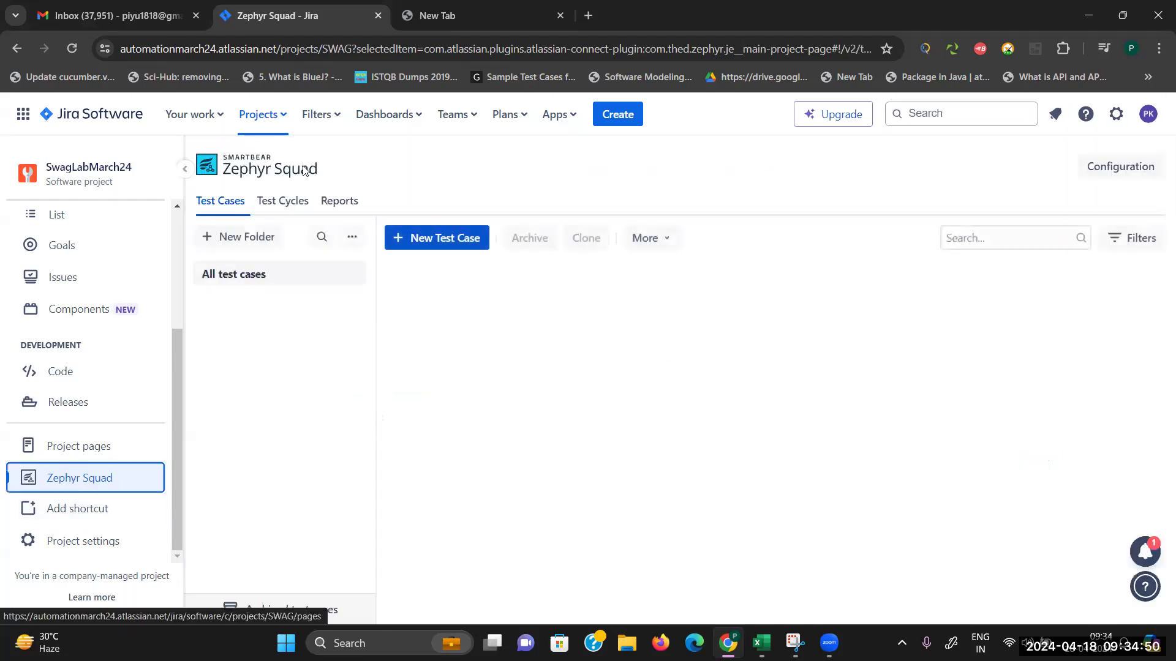
click(270, 200)
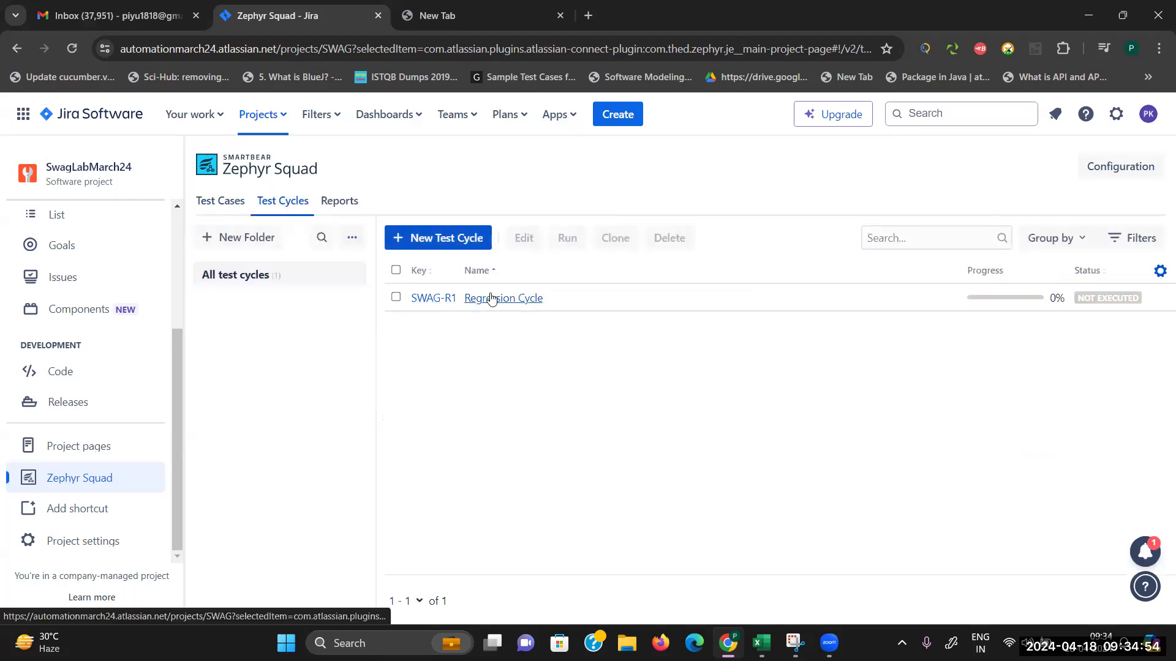
Step: In the Test Player, untick 'Show only assigned to me' to confirm all five cases are in Regression Cycle
click(491, 298)
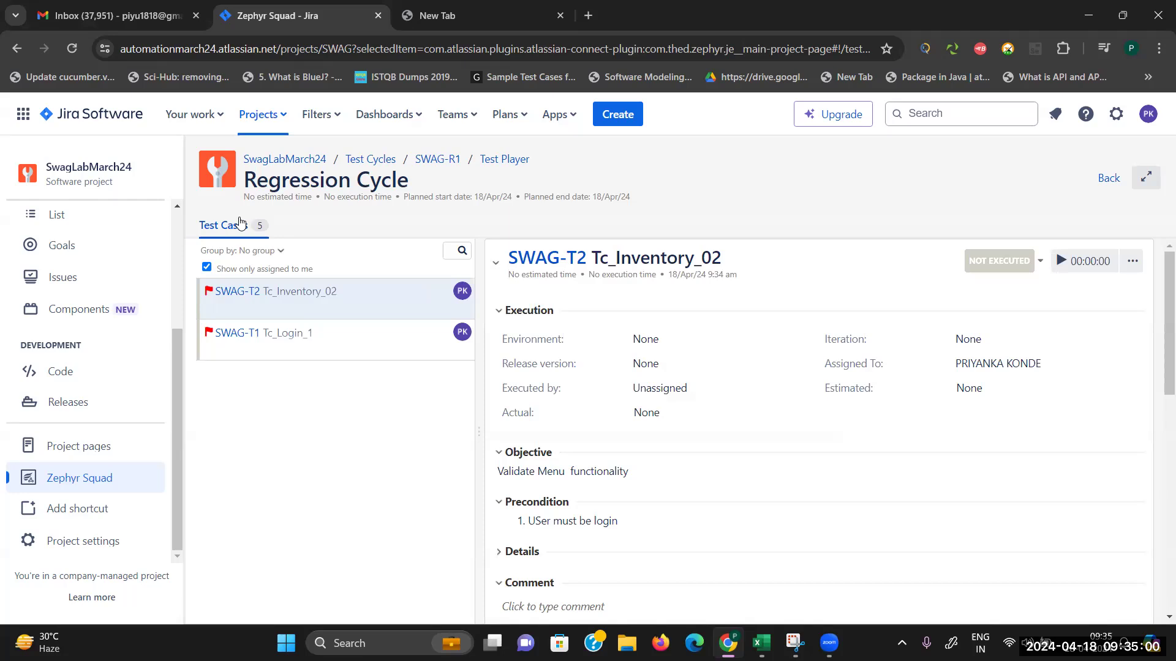
click(380, 162)
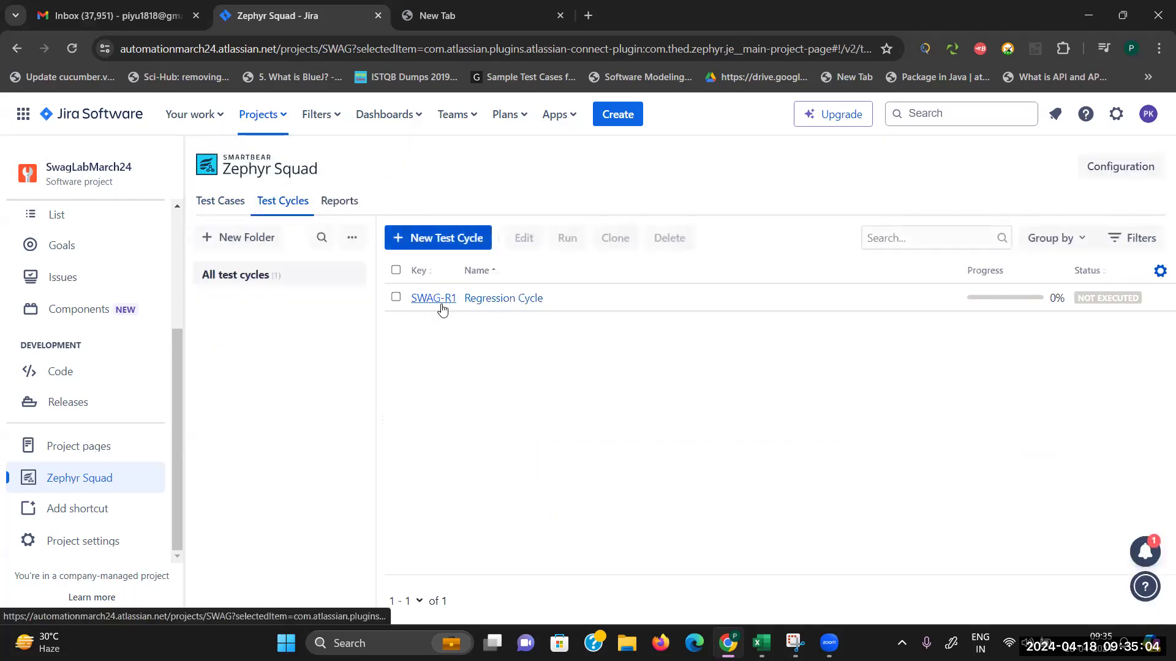
click(488, 300)
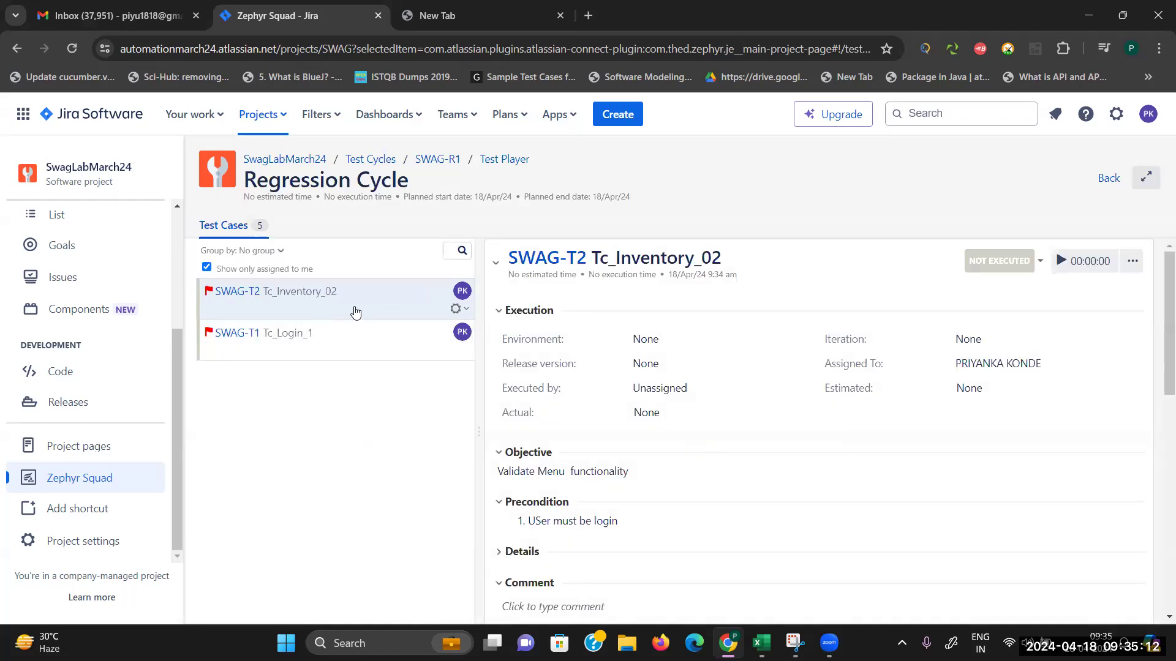
click(208, 268)
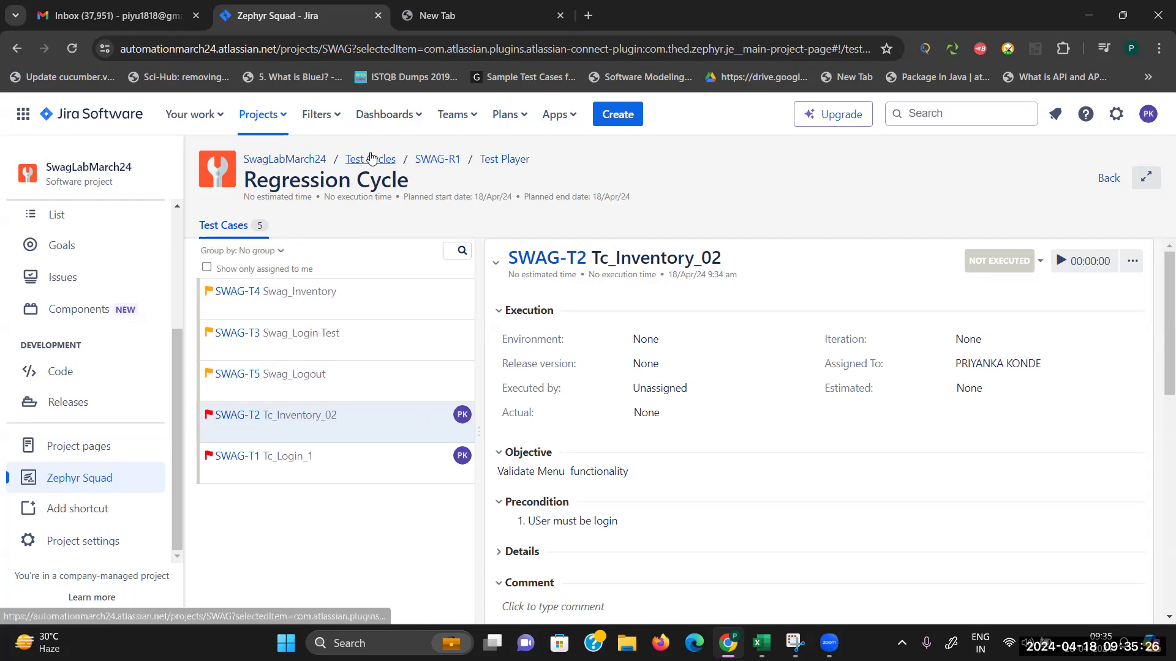
click(511, 164)
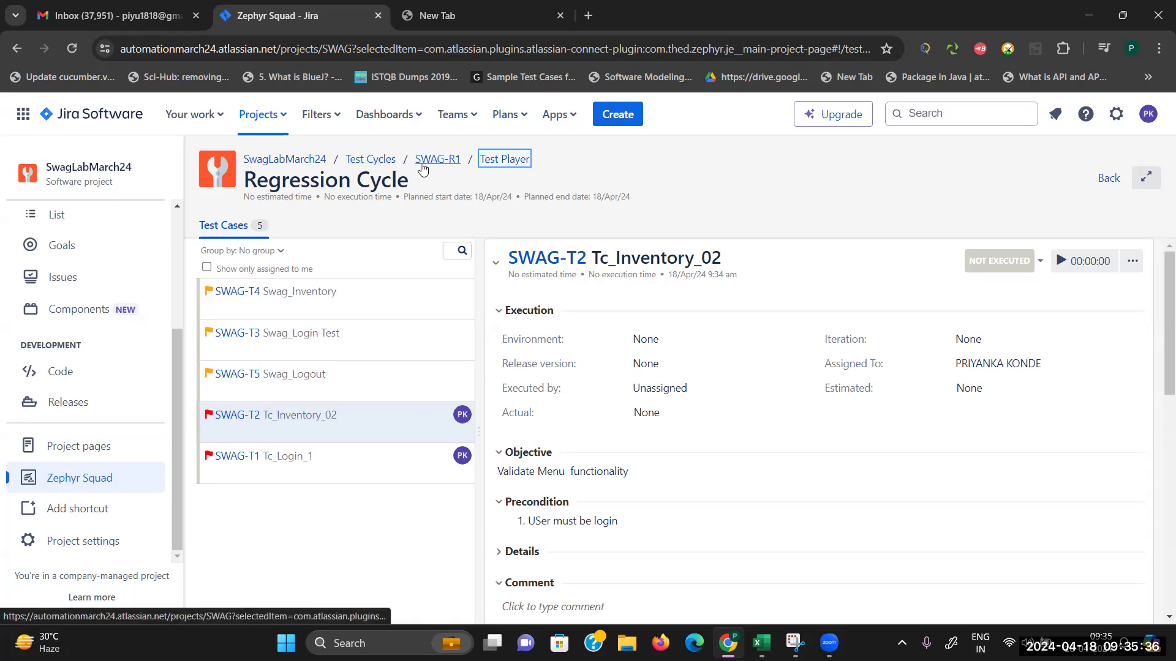
click(378, 150)
drag(377, 150, 378, 166)
click(377, 164)
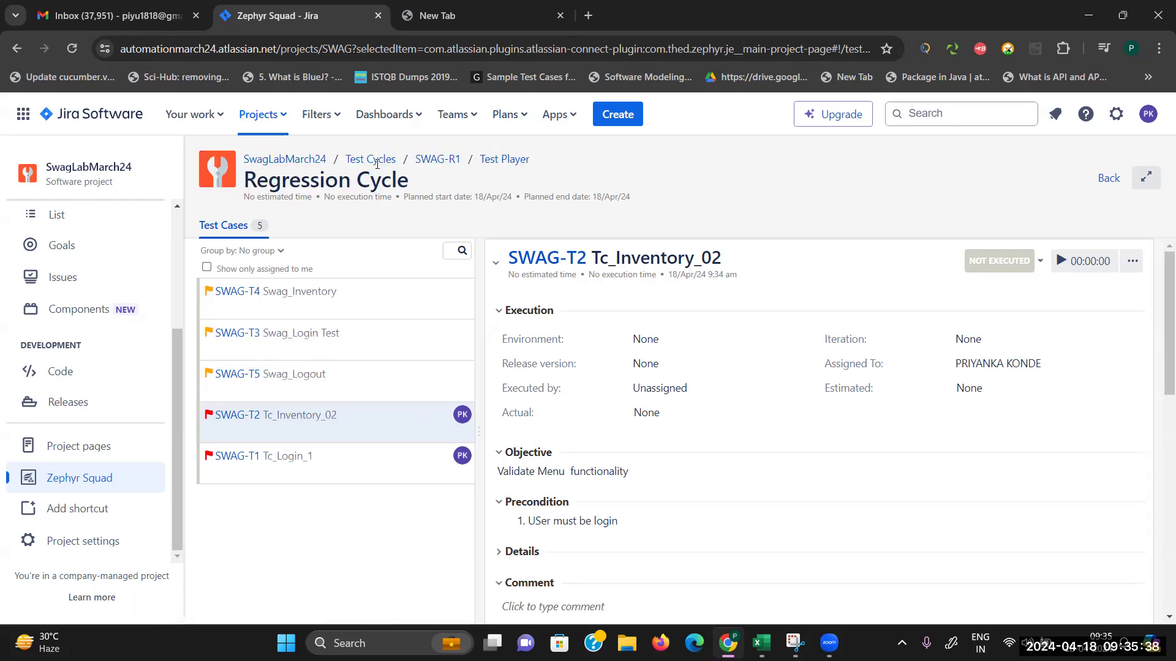
click(377, 160)
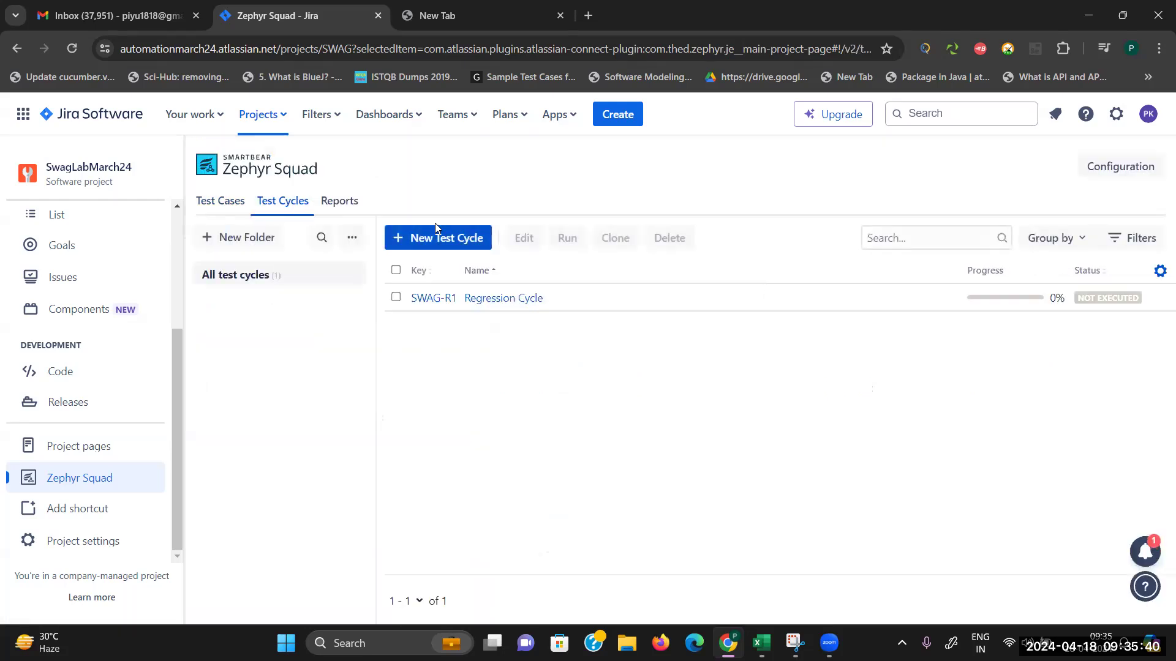
Step: Select SWAG-R1 and open it for editing on its Test Cases tab
click(396, 298)
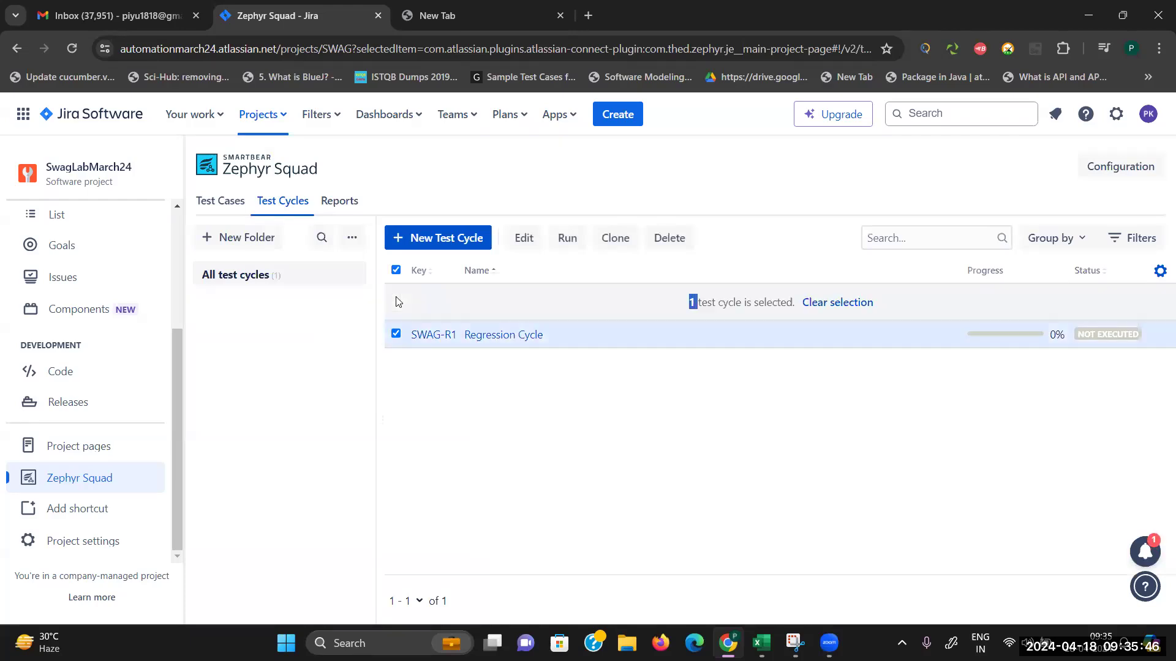
click(524, 244)
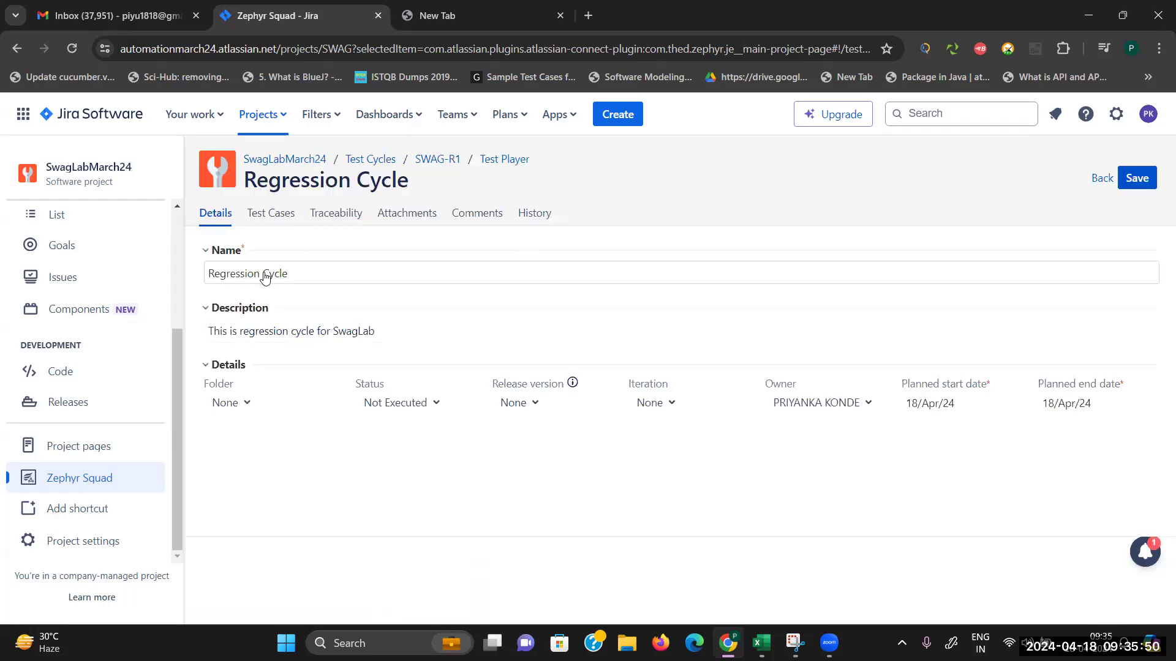
click(280, 215)
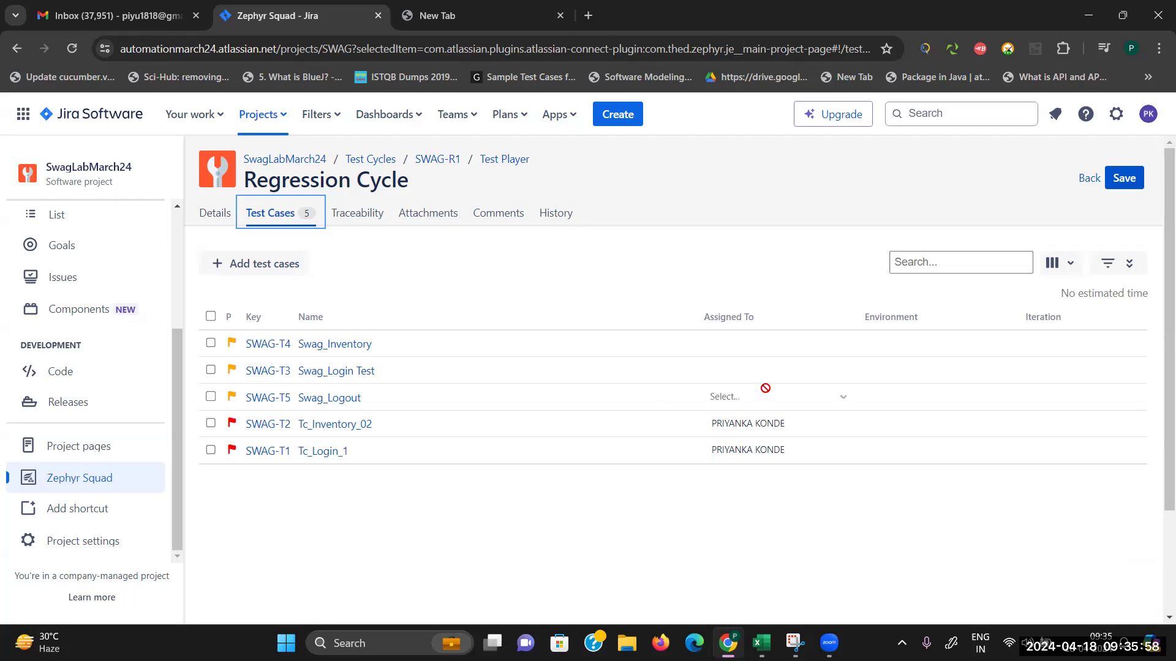
Step: Assign Swag_Inventory (SWAG-T4) to the tester found by typing 'p'
click(729, 344)
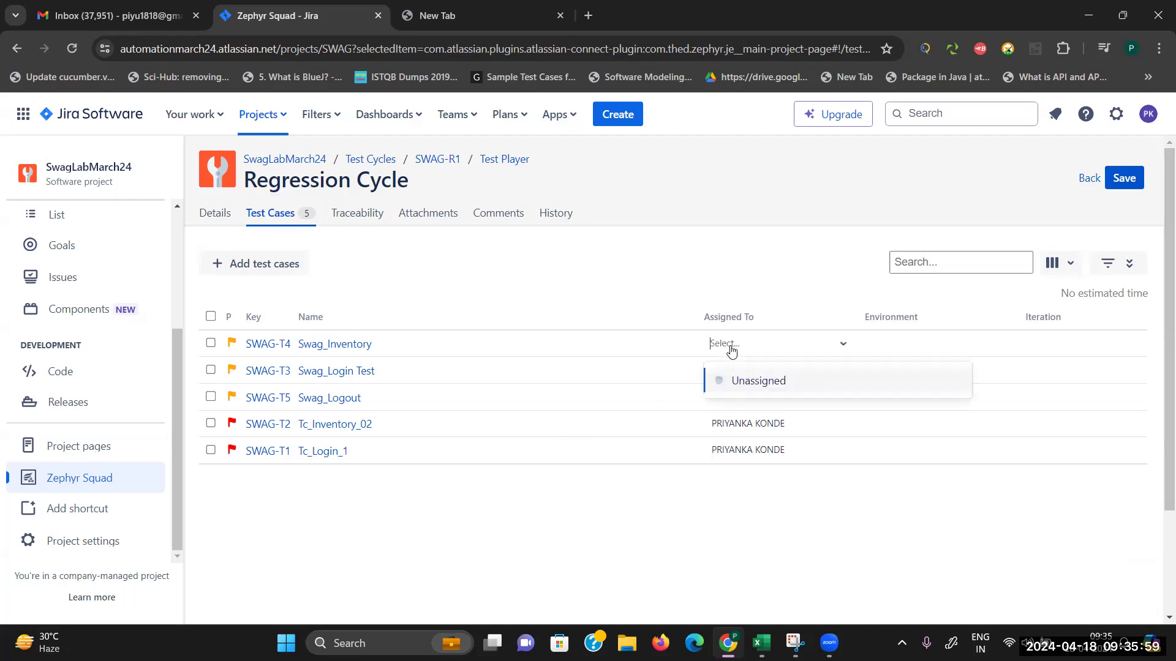
click(839, 347)
click(840, 348)
click(766, 337)
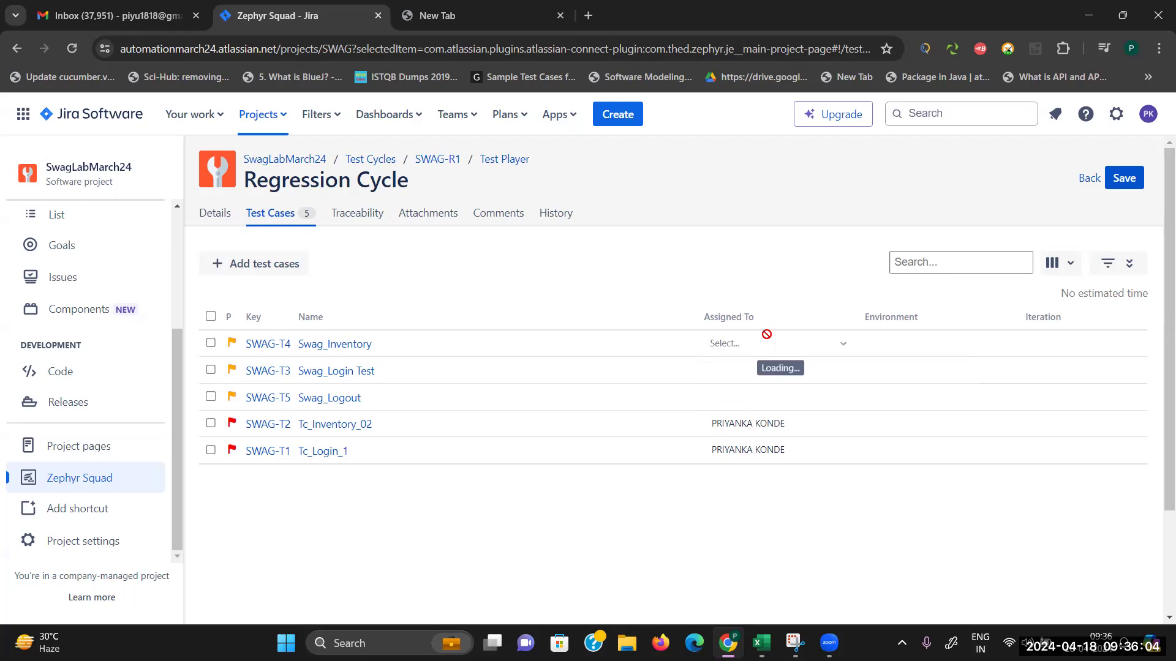
click(758, 344)
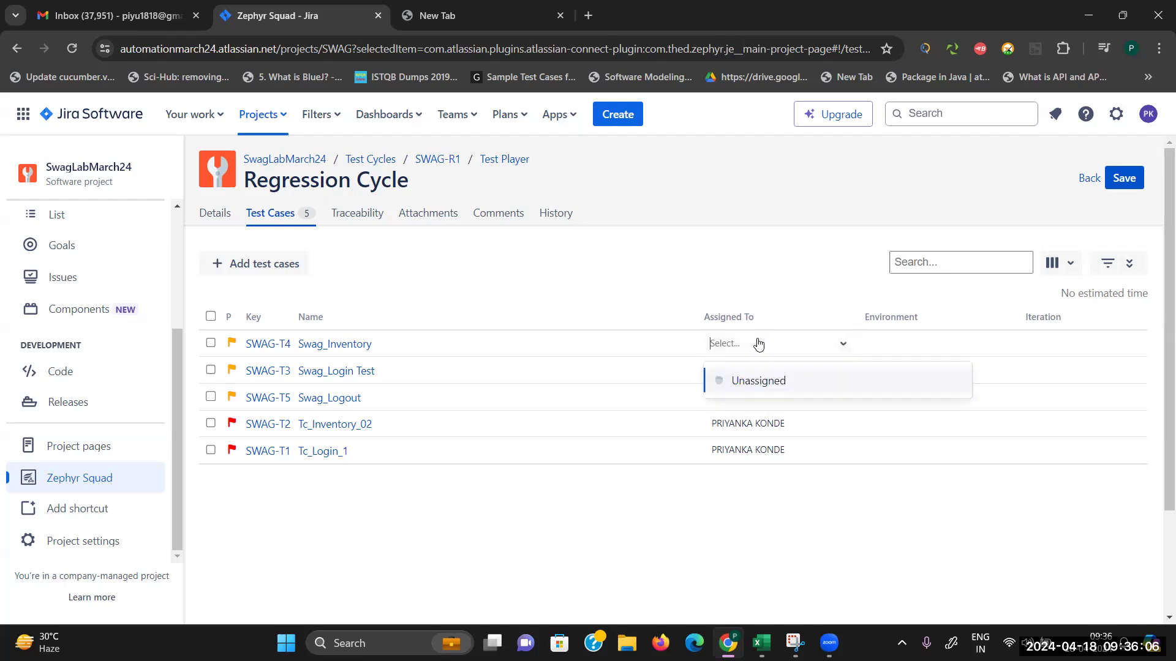
click(755, 337)
click(813, 349)
text(p)
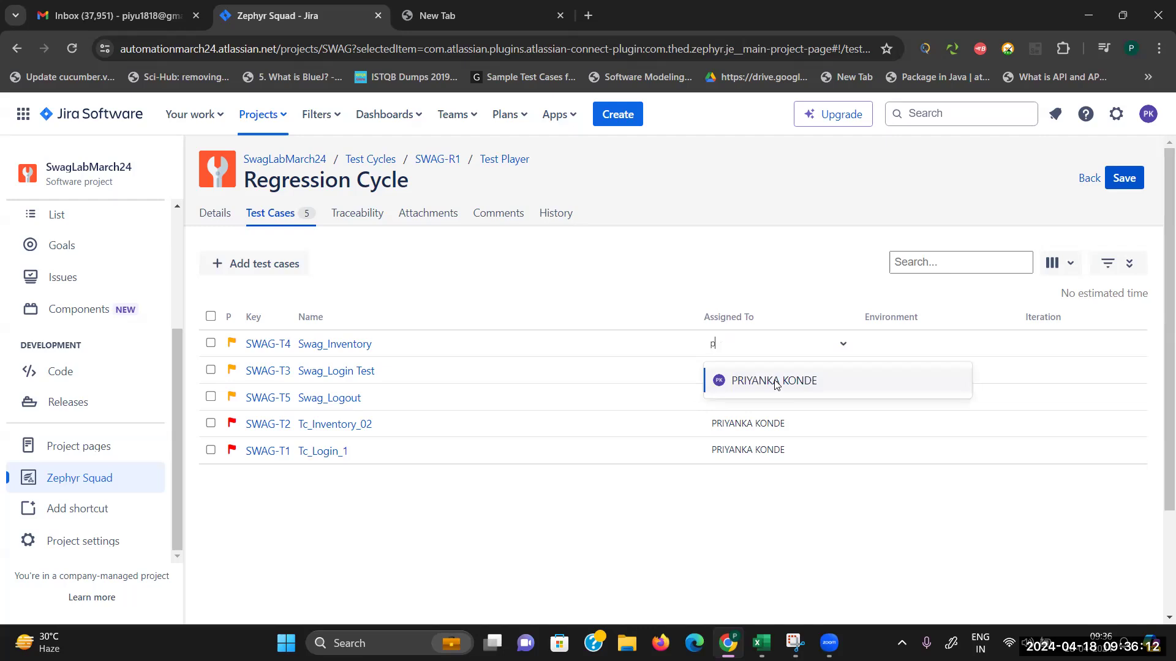
click(776, 384)
Step: Assign Swag_Login Test and Swag_Logout to the same tester
click(793, 371)
text(p)
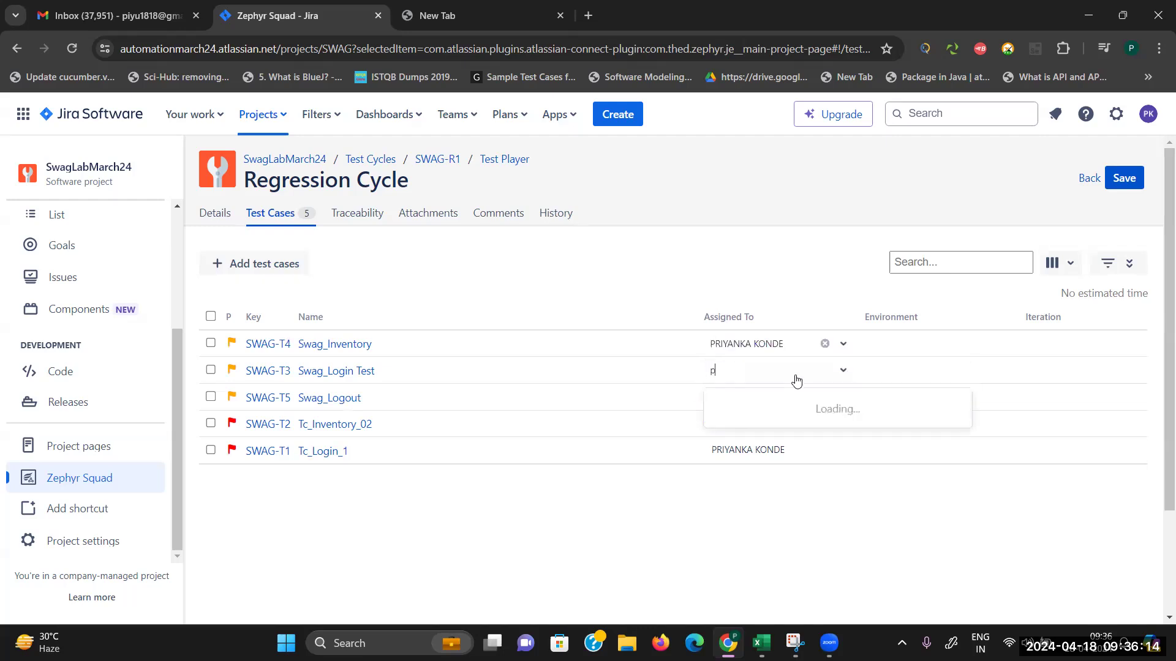
click(794, 406)
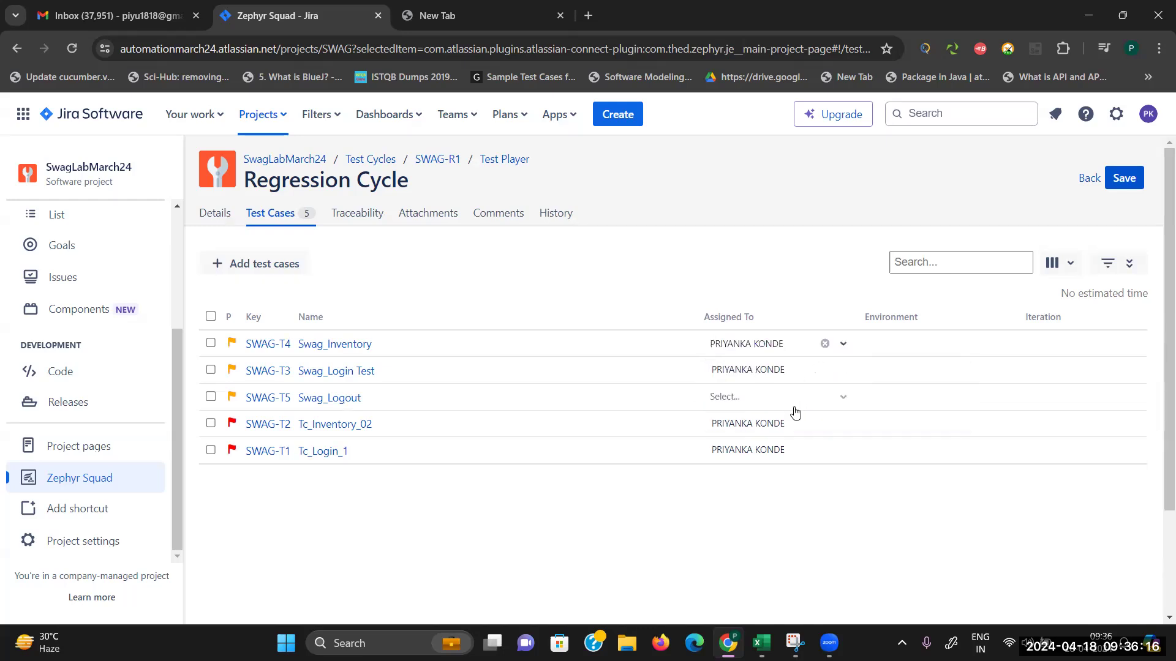
click(786, 409)
text(p)
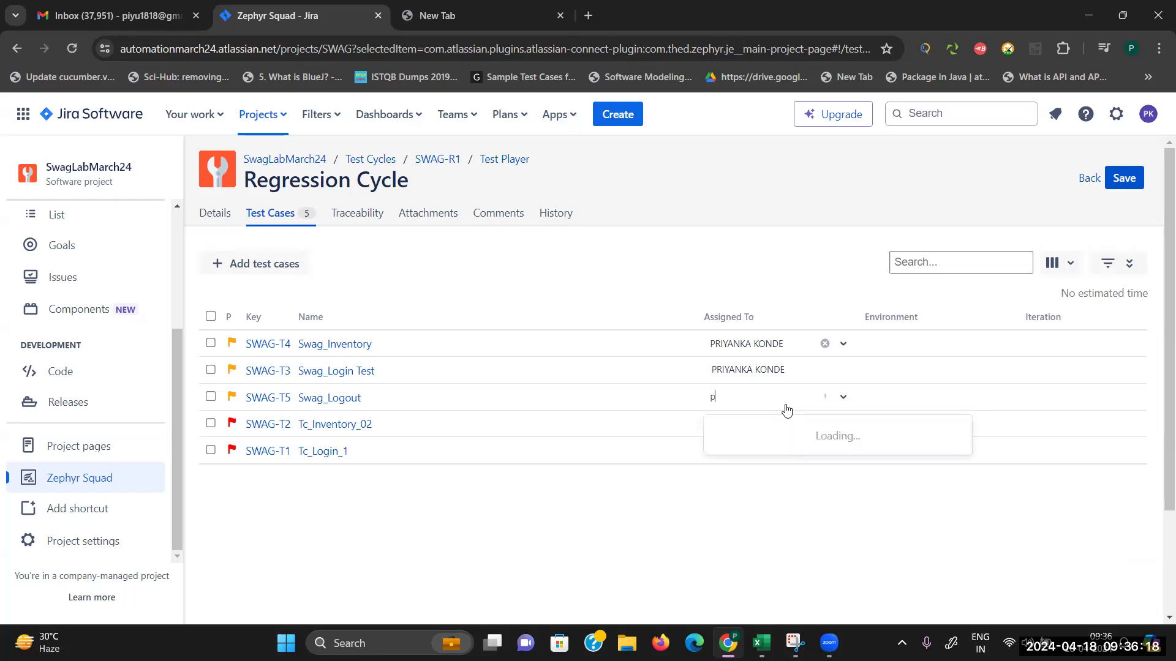
click(778, 432)
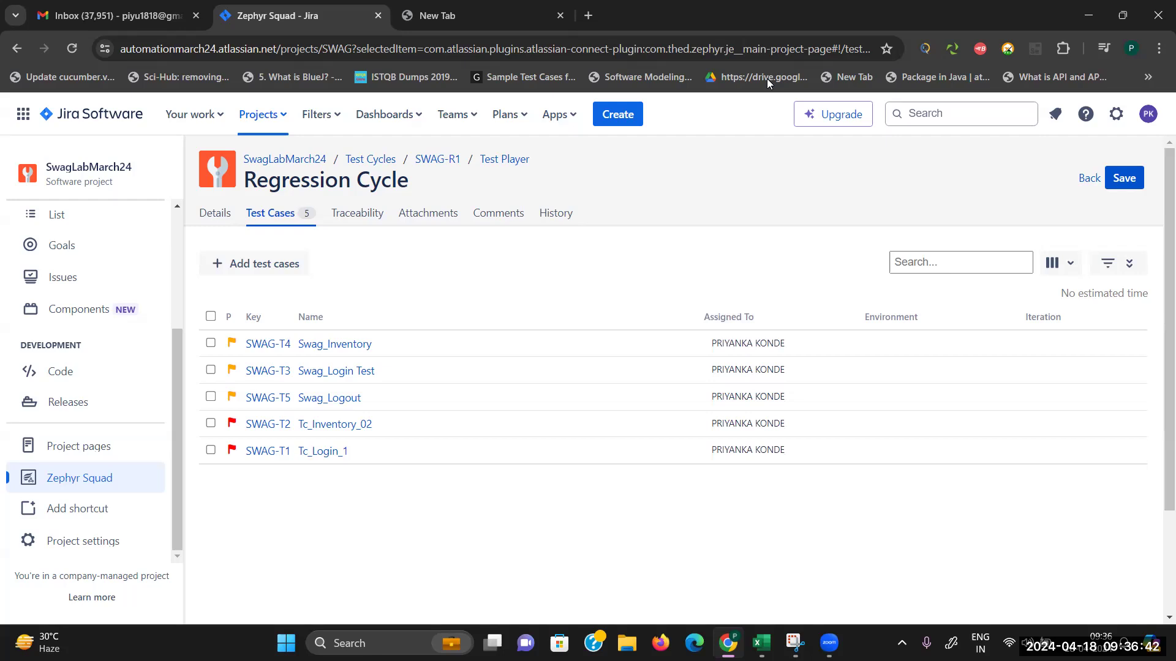
Step: Review the cycle's traceability, attachments and comments, then save the updated SWAG-R1 cycle
click(350, 219)
click(422, 219)
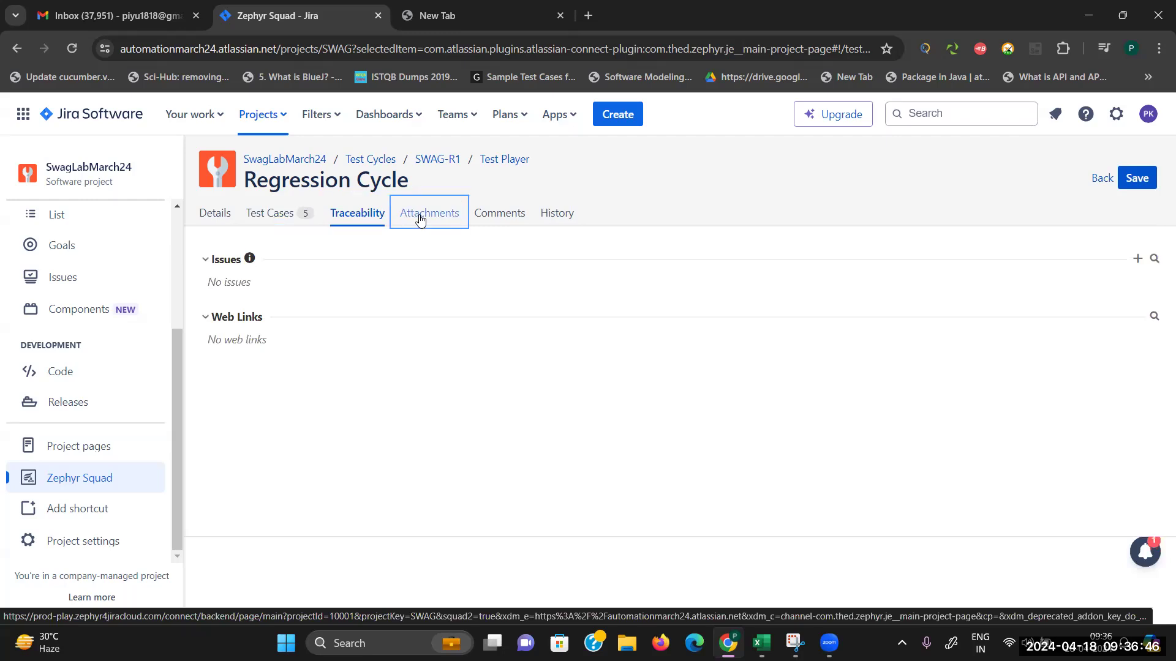
click(501, 218)
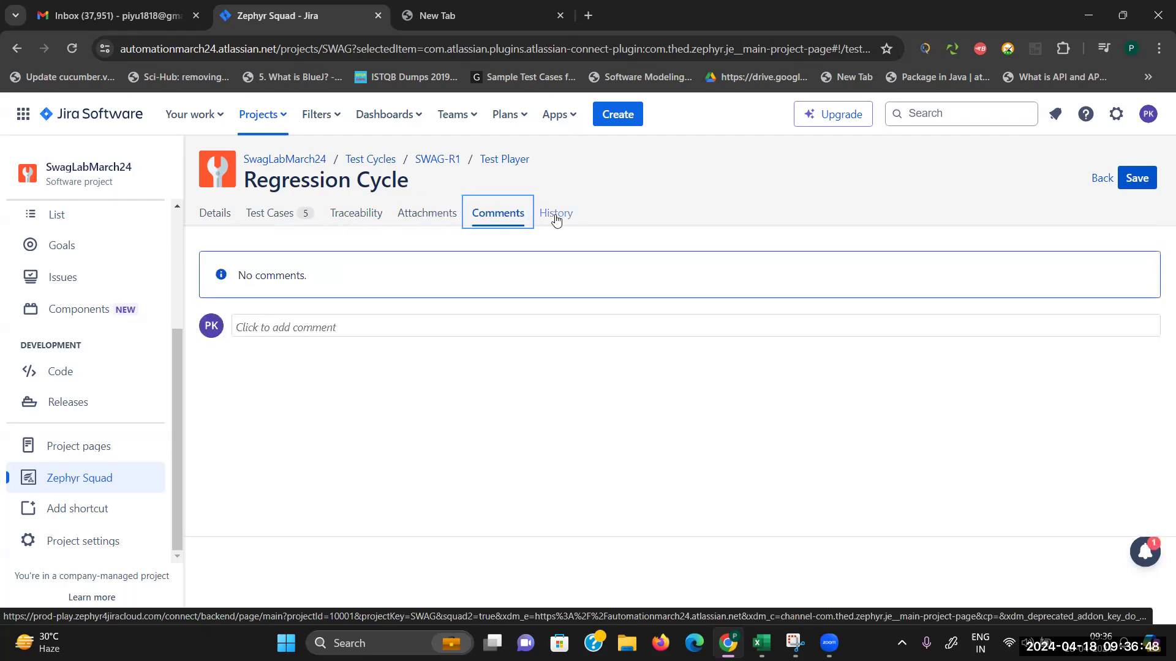
click(282, 219)
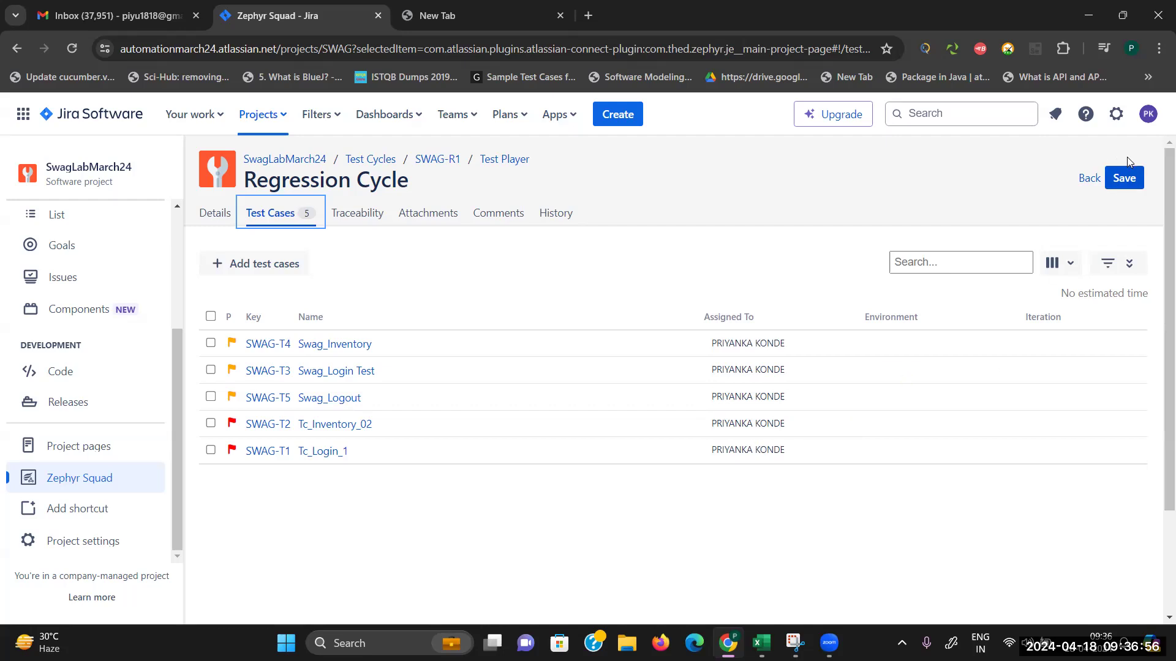
click(1130, 184)
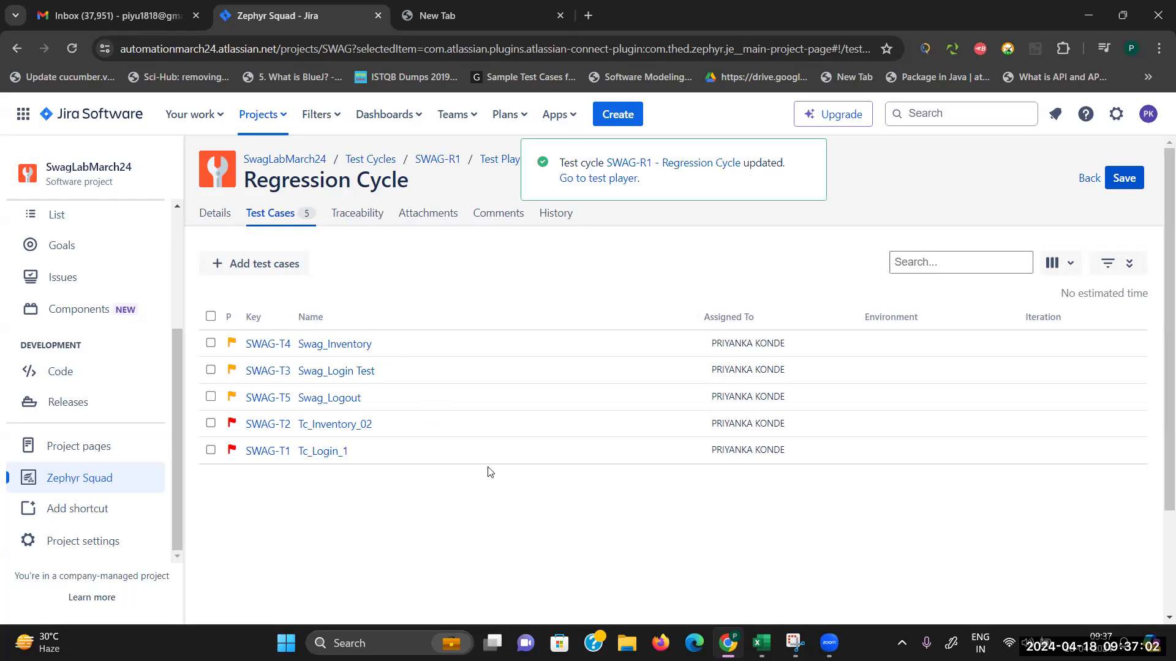
Step: Start executing Tc_Login_1 (SWAG-T1) in the Test Player and open a blank browser tab
click(502, 162)
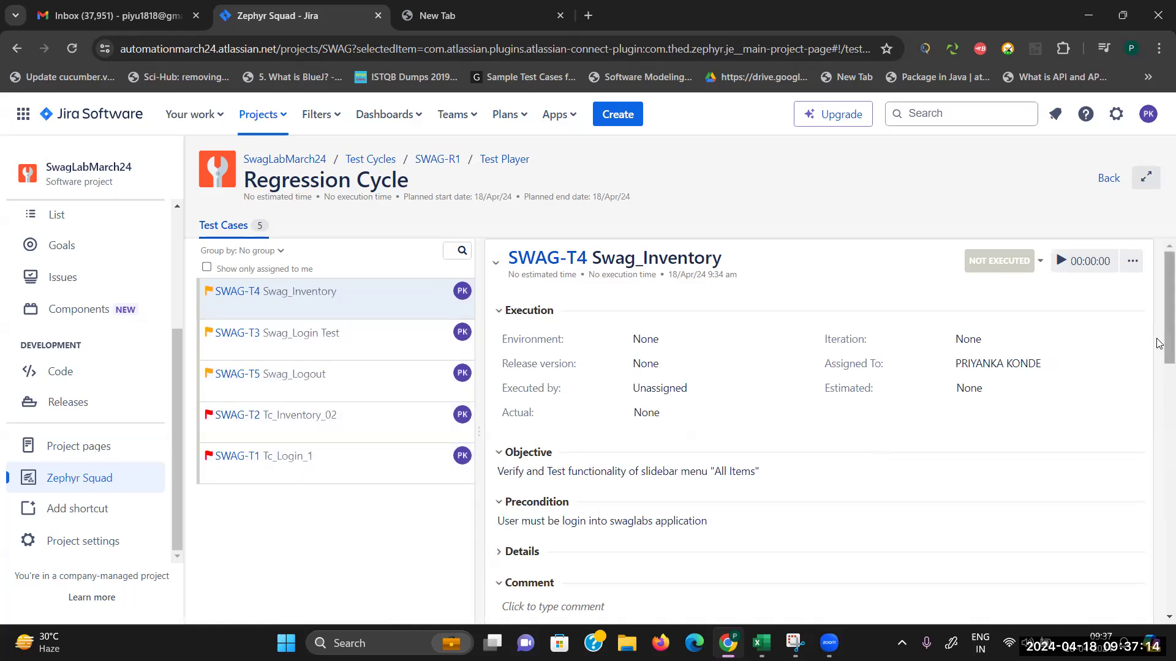
mouse_move(1159, 343)
mouse_down()
mouse_move(1159, 521)
mouse_move(1159, 328)
mouse_up()
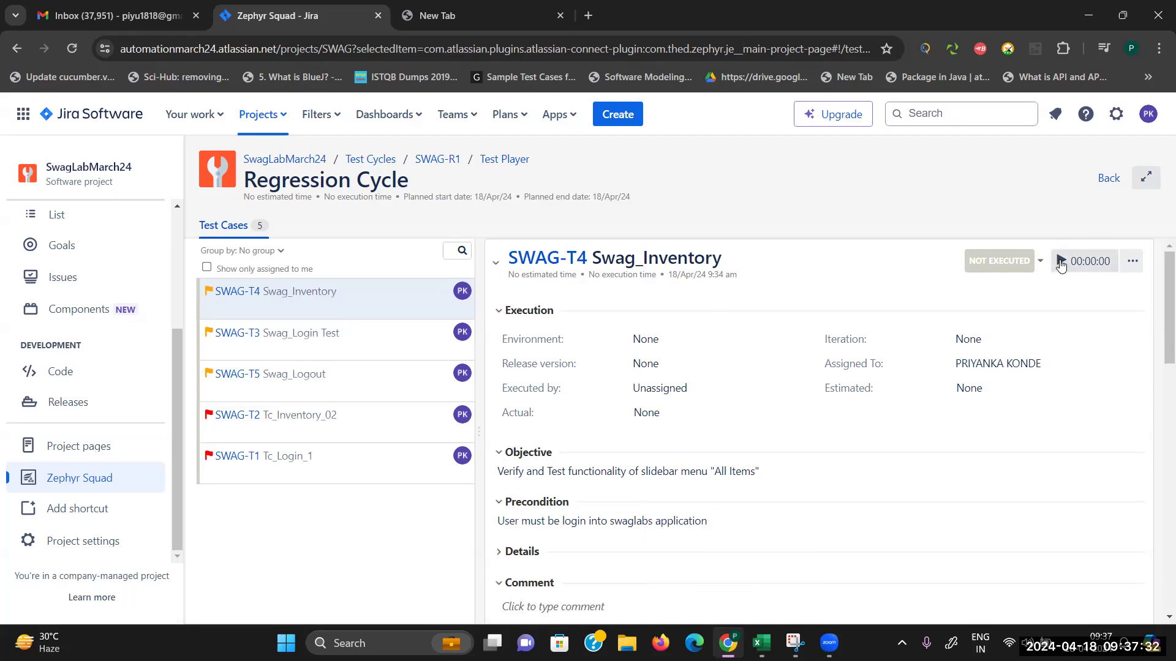
click(311, 458)
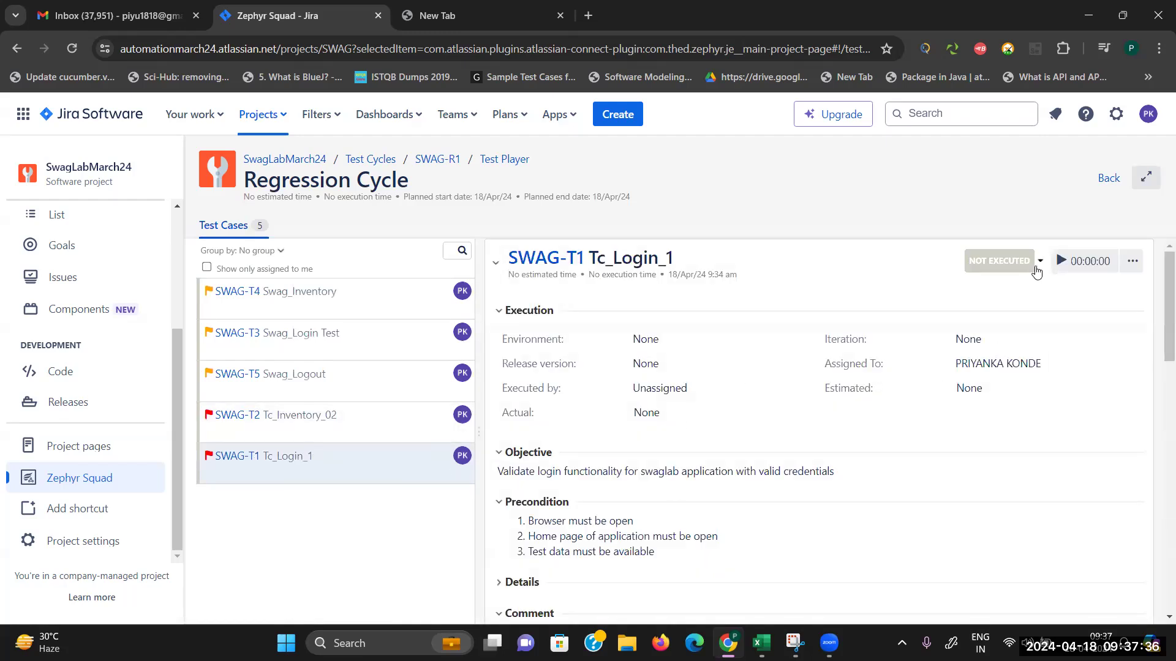
click(1061, 265)
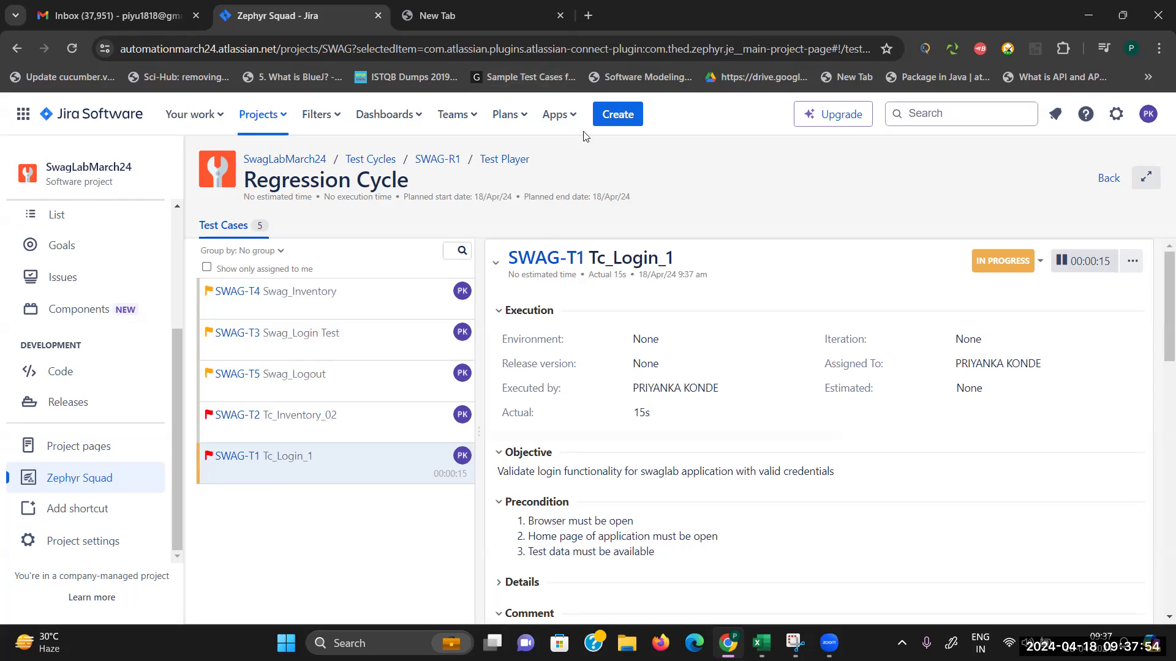
click(465, 16)
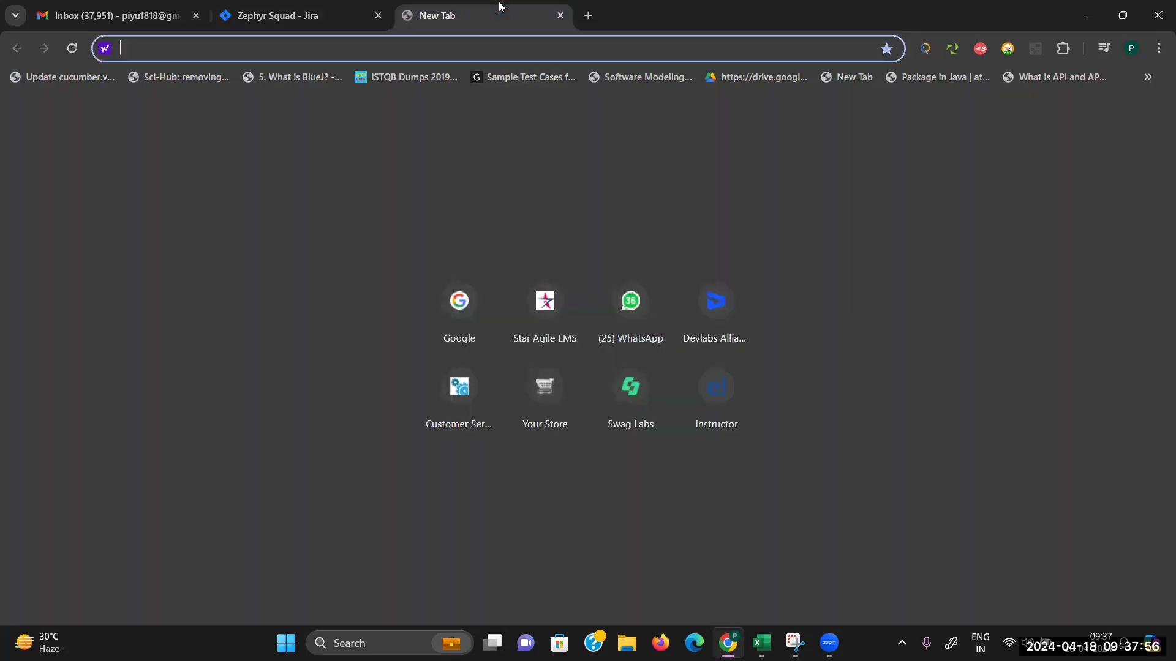
Step: Load the Swag Labs (saucedemo) login page in the new tab
click(463, 305)
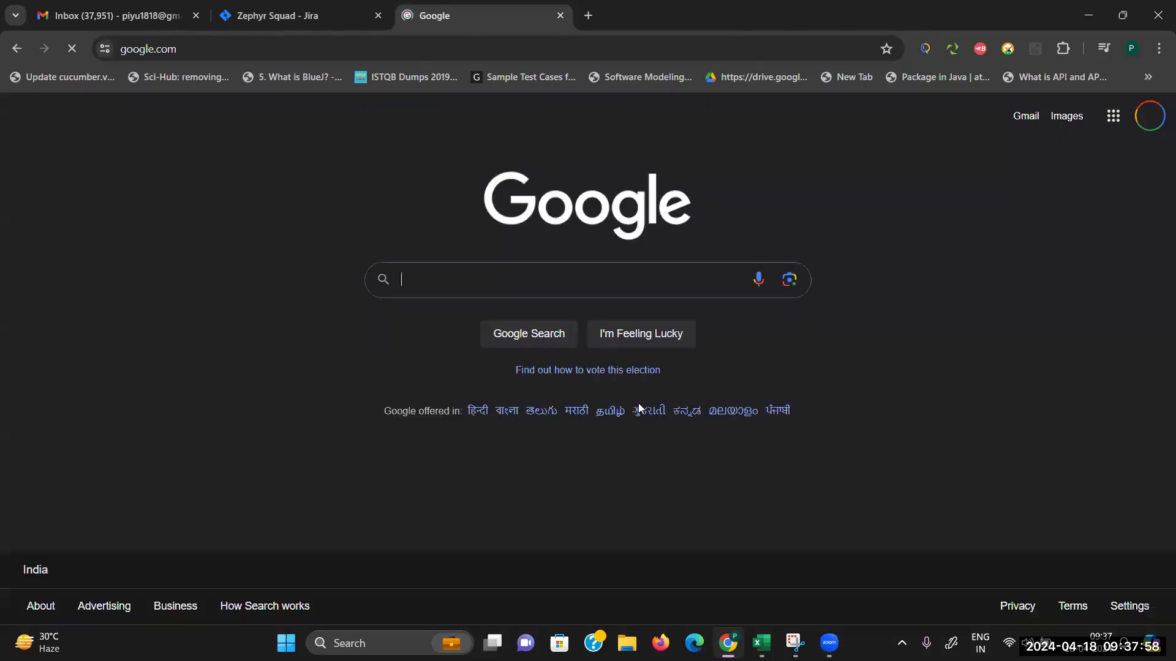
click(24, 49)
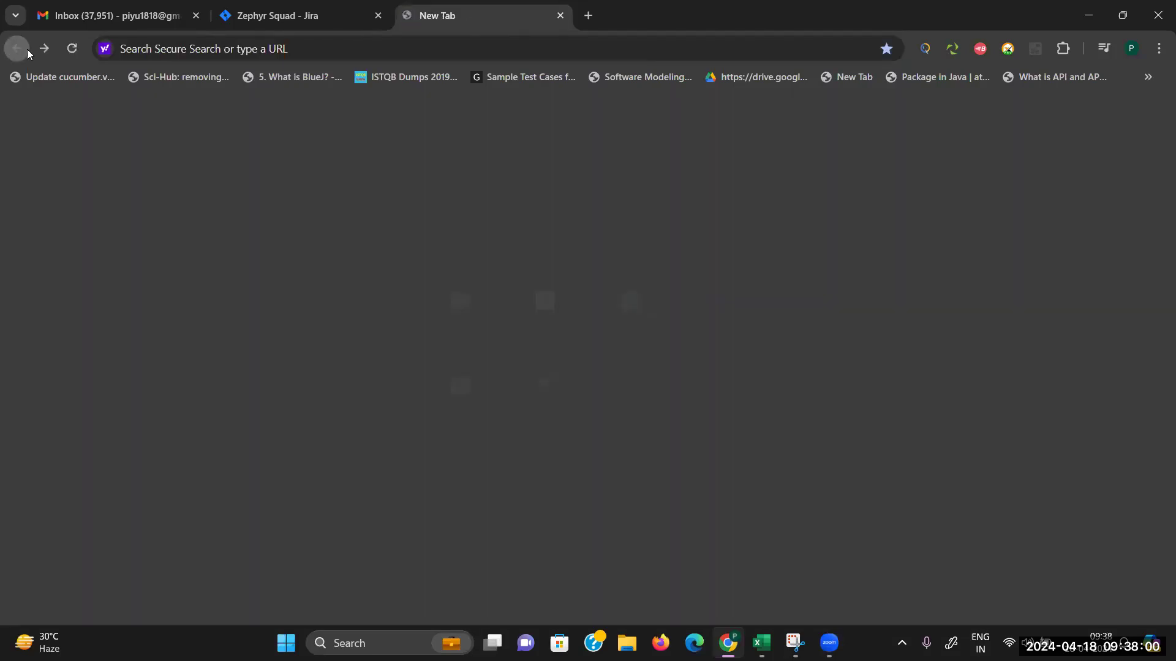
click(647, 398)
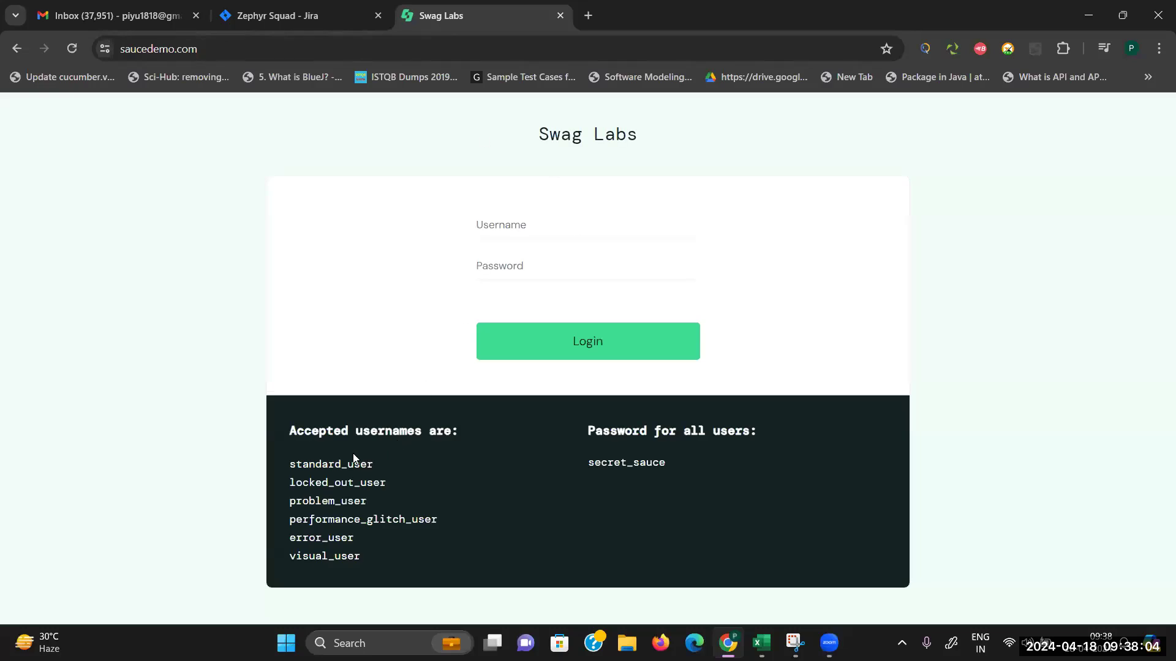
Step: Copy standard_user into Username and the shared demo password into Password
drag(360, 465, 273, 456)
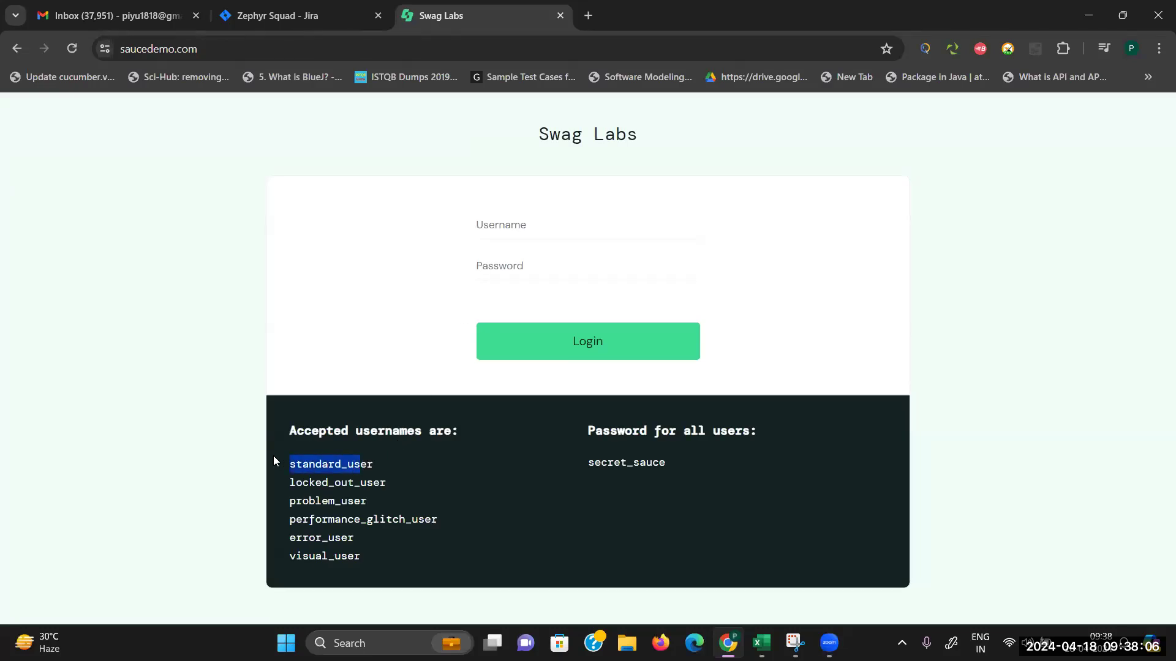
double_click(370, 466)
key(ctrl+c)
click(521, 219)
key(ctrl+v)
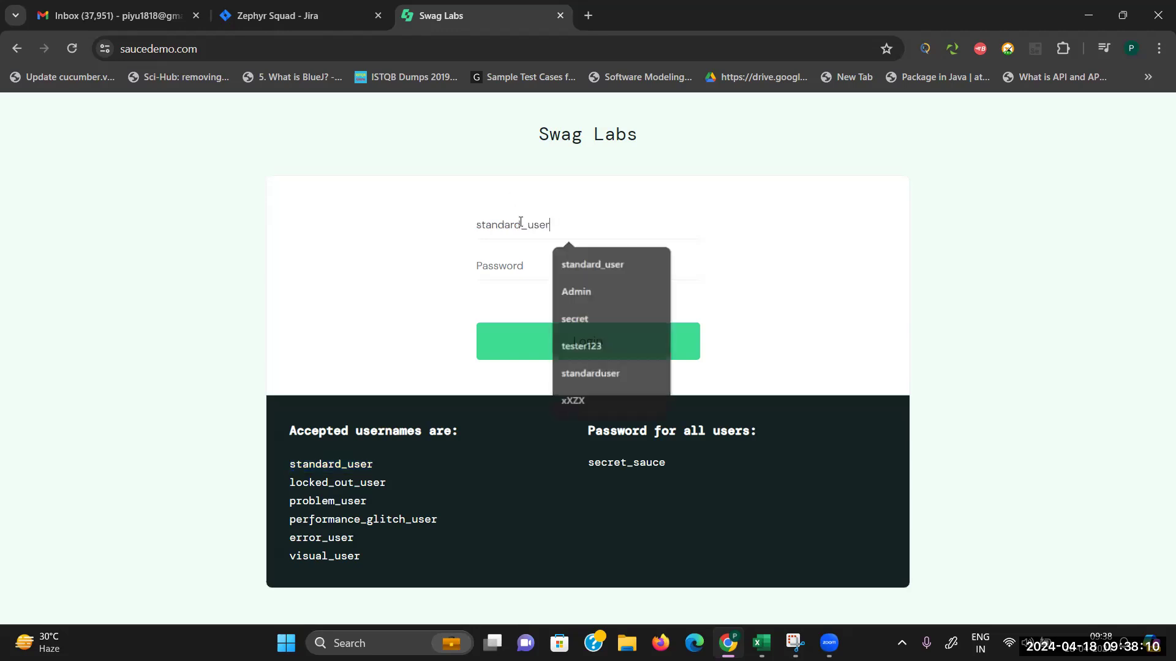
double_click(628, 461)
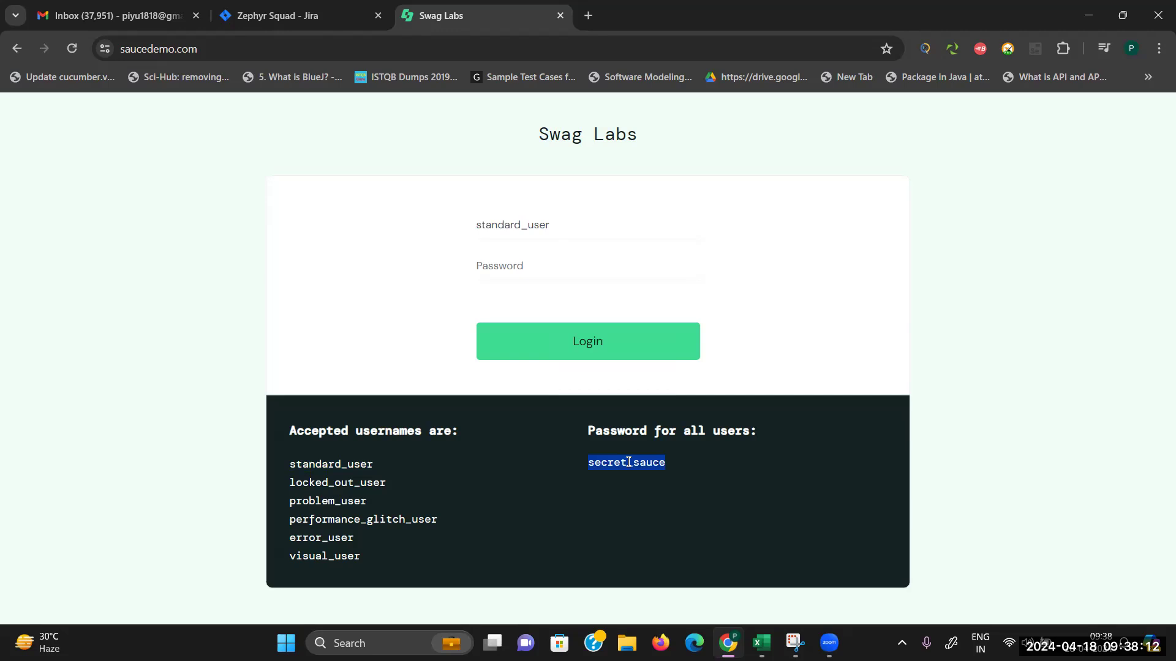
click(571, 273)
key(ctrl+v)
click(276, 16)
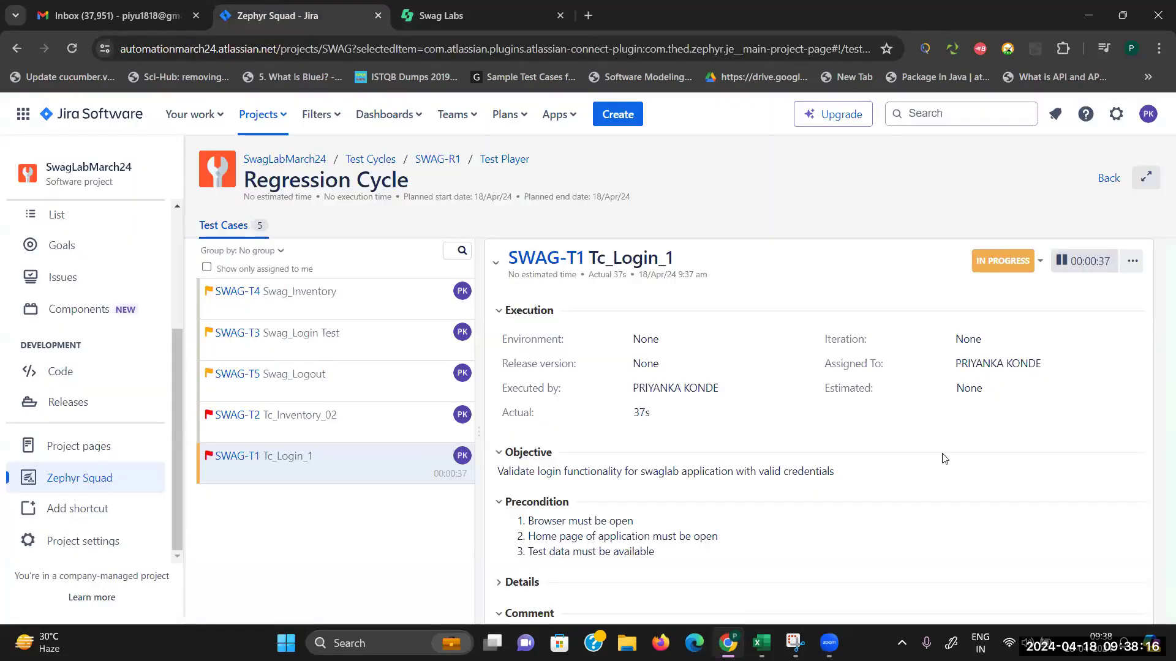
Step: Enter step 1's actual result in the Test Script and mark it passed
scroll(1053, 490, down, 3)
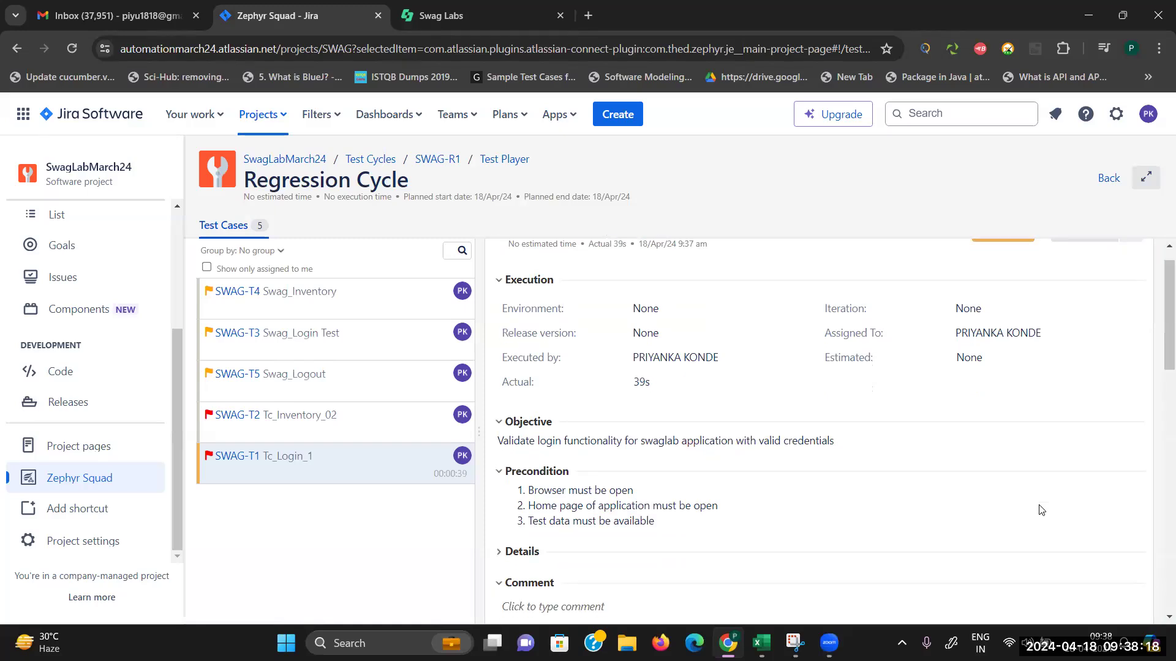
scroll(1041, 509, down, 5)
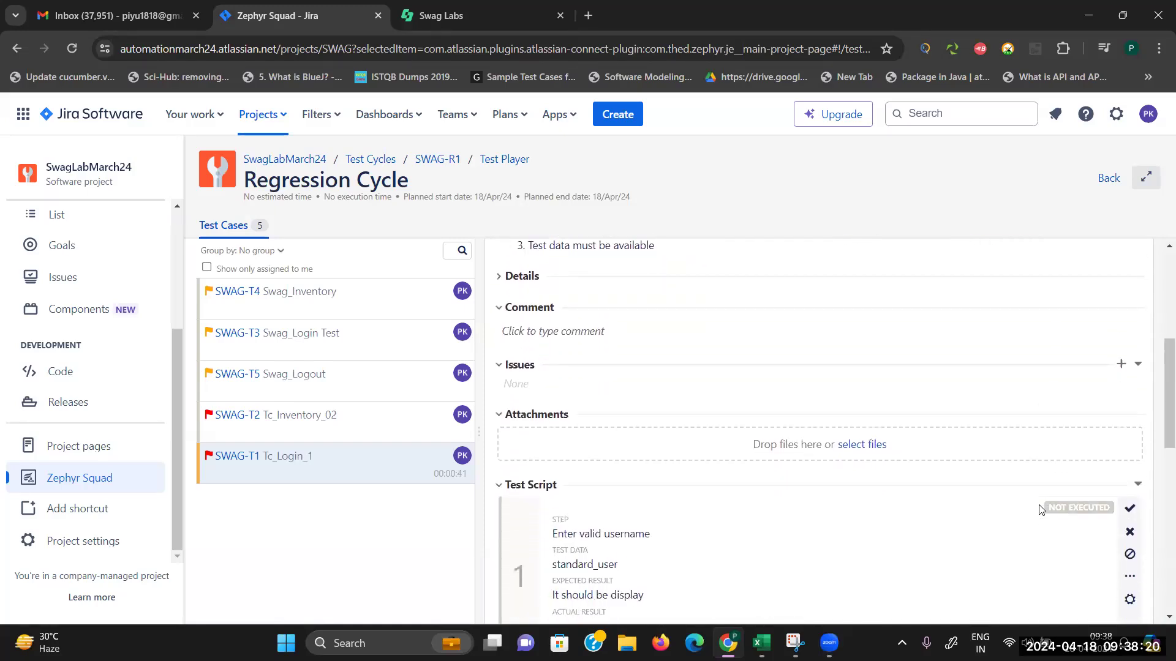
scroll(1039, 507, down, 1)
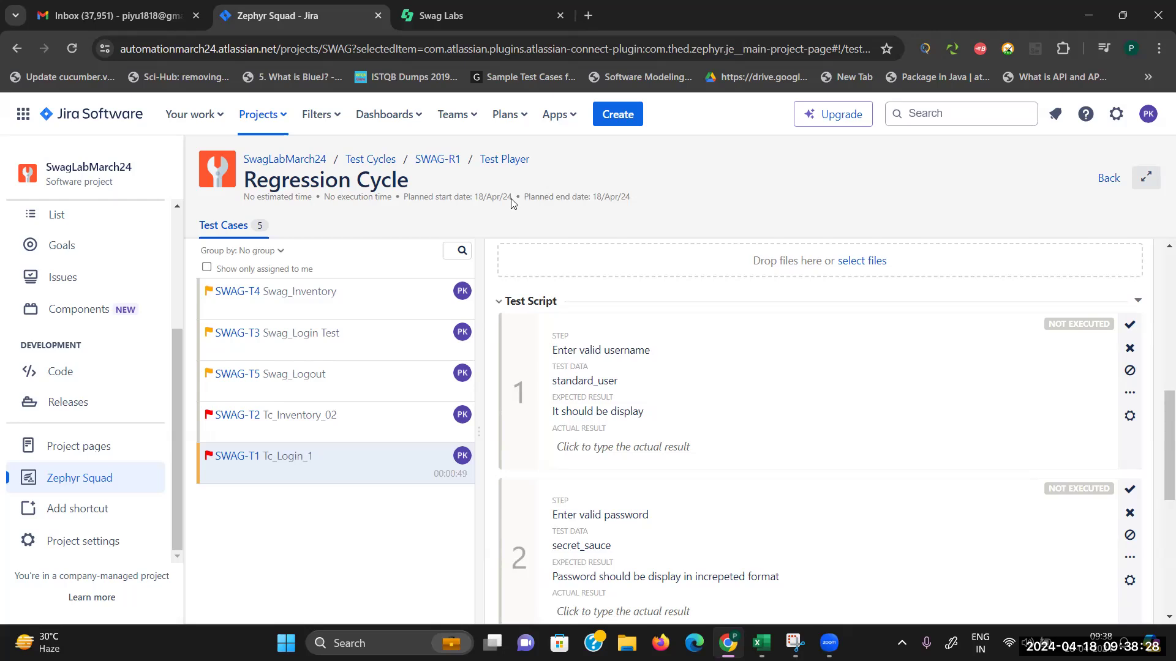
click(481, 15)
click(312, 14)
click(592, 451)
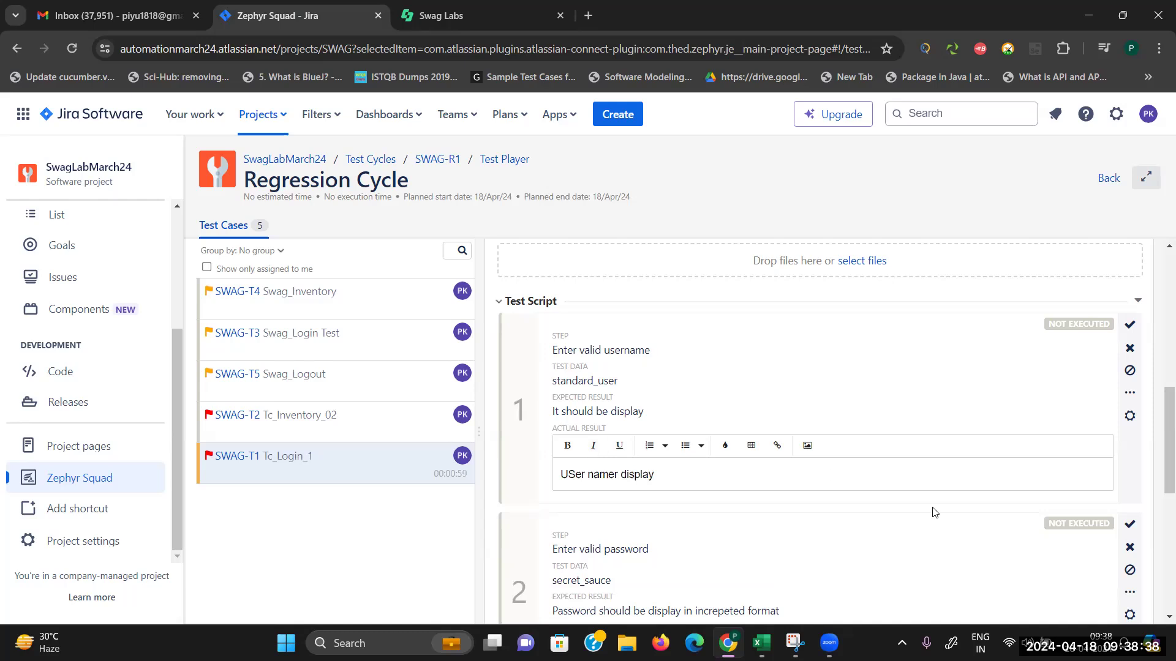
click(1129, 326)
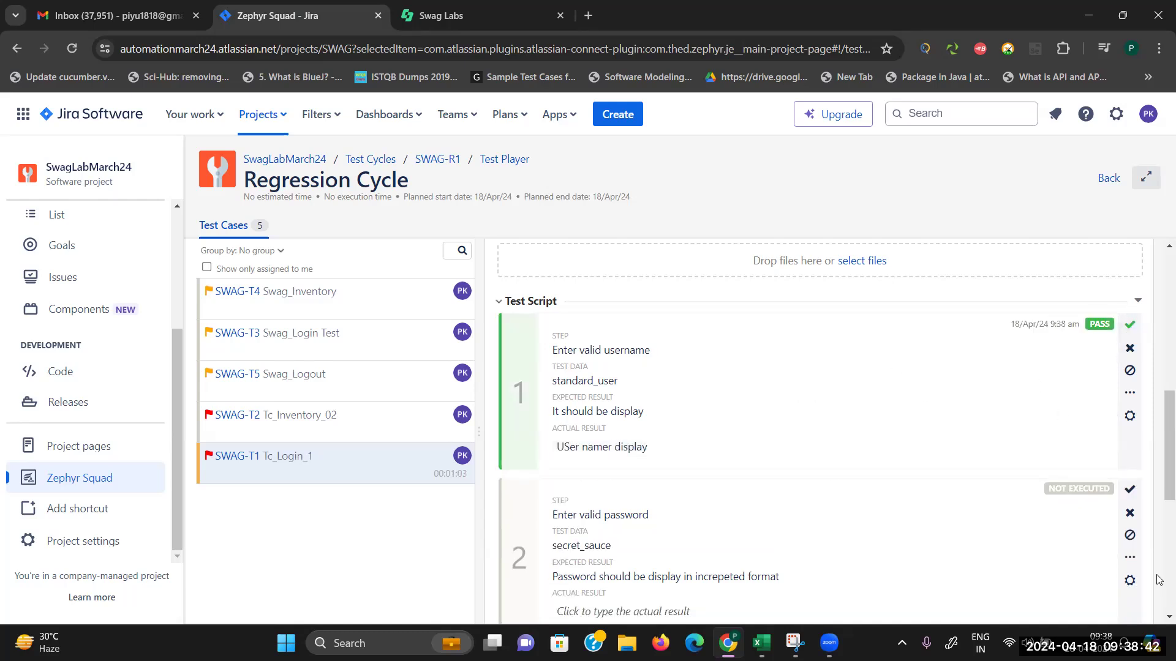
Step: Give step 2 the actual result 'Password display as per expected' and mark it passed
scroll(1159, 580, down, 3)
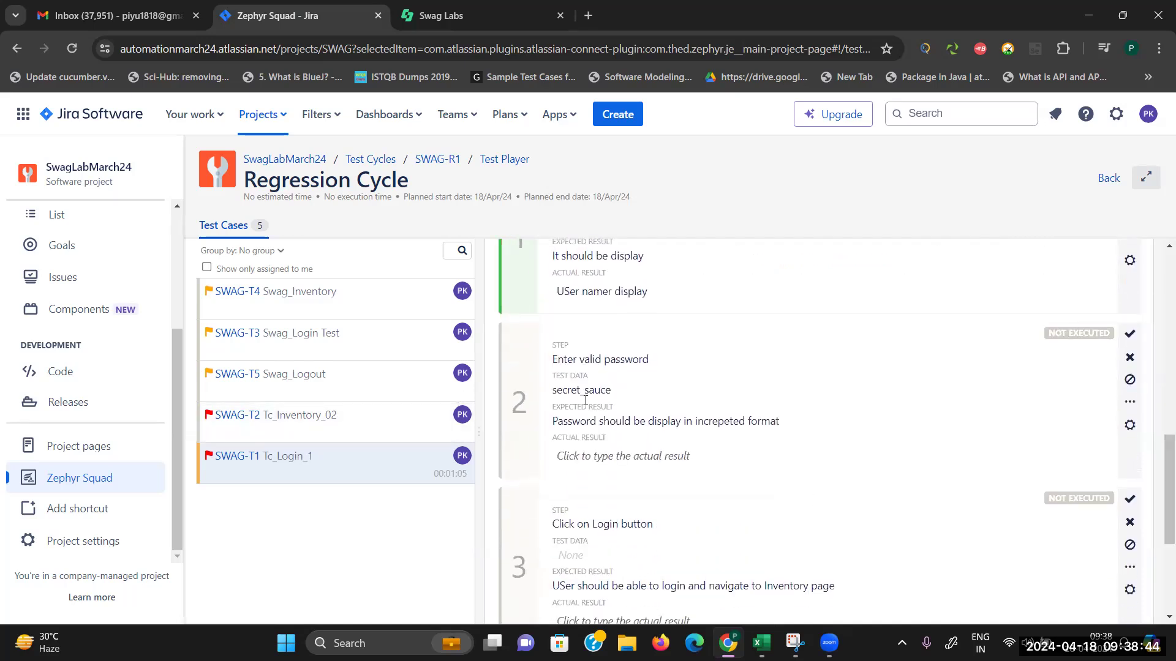
click(630, 468)
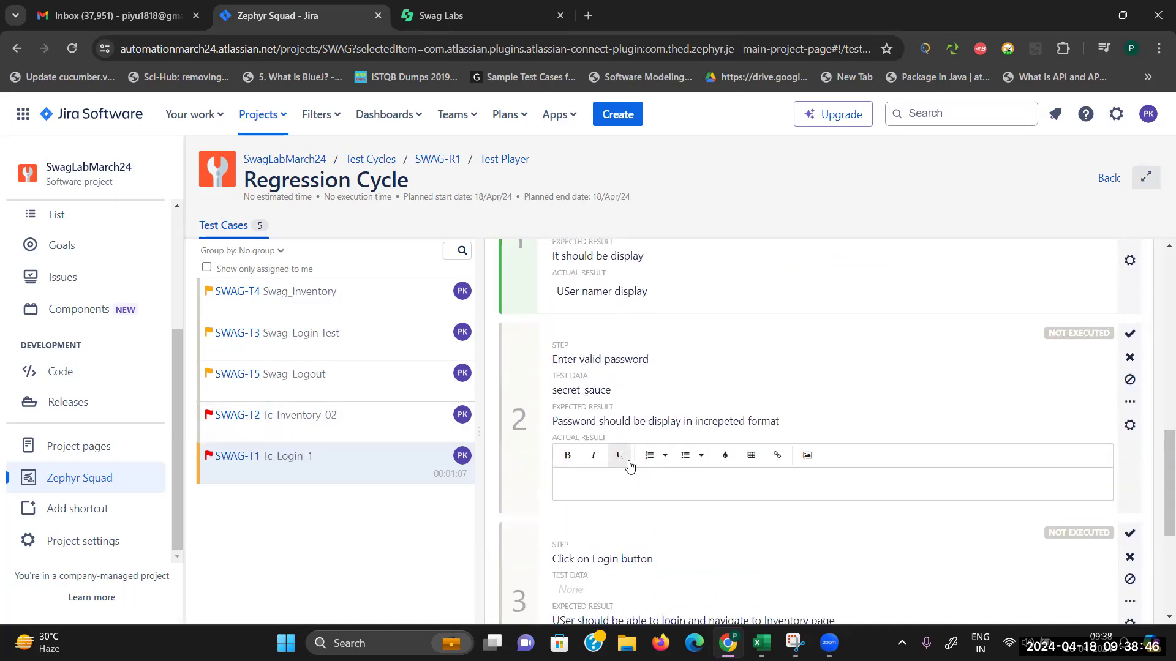
text(Password display as per exp)
text(ected)
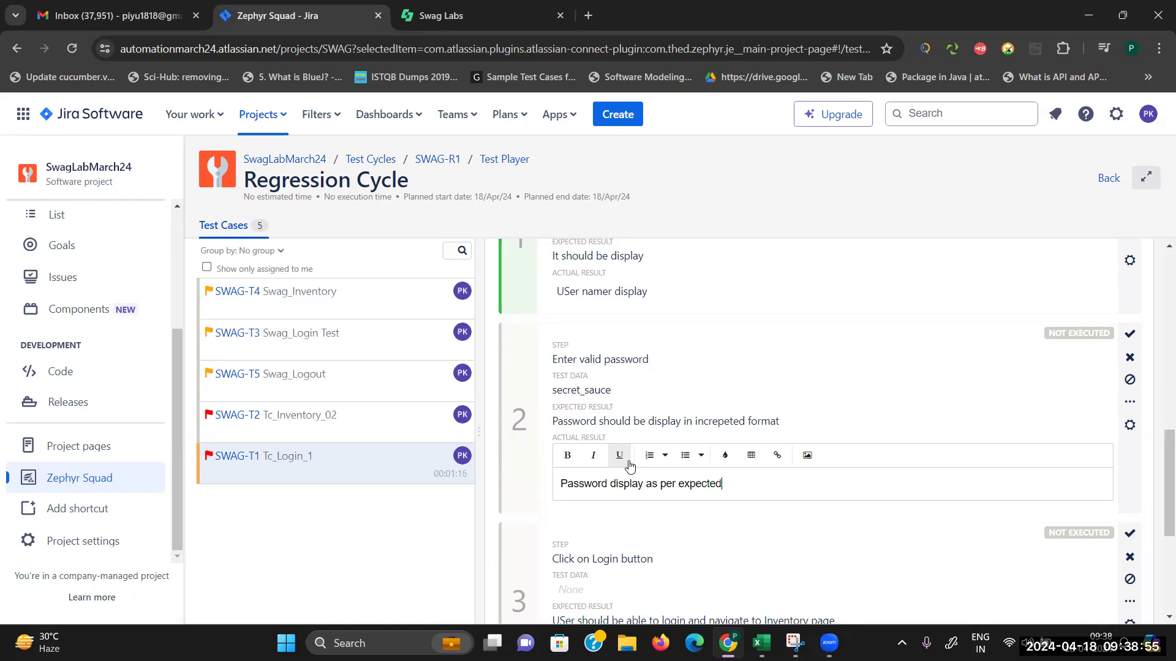
click(1136, 337)
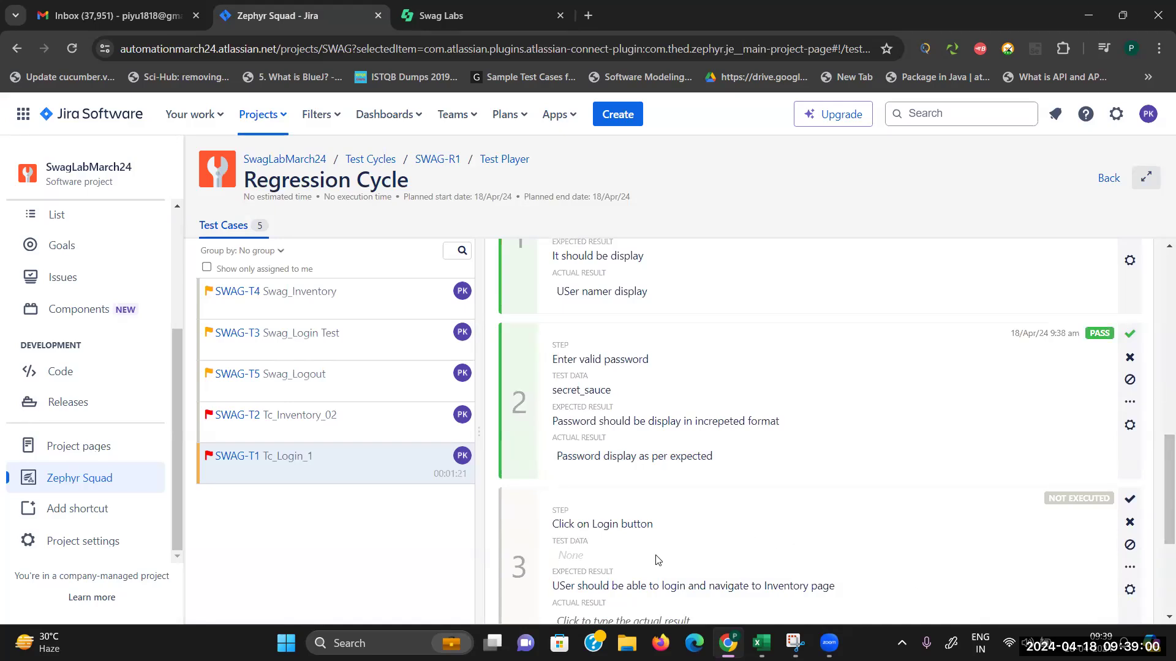
Step: Log in to Swag Labs and dismiss the password breach warning to reach Products
key(ctrl+Tab)
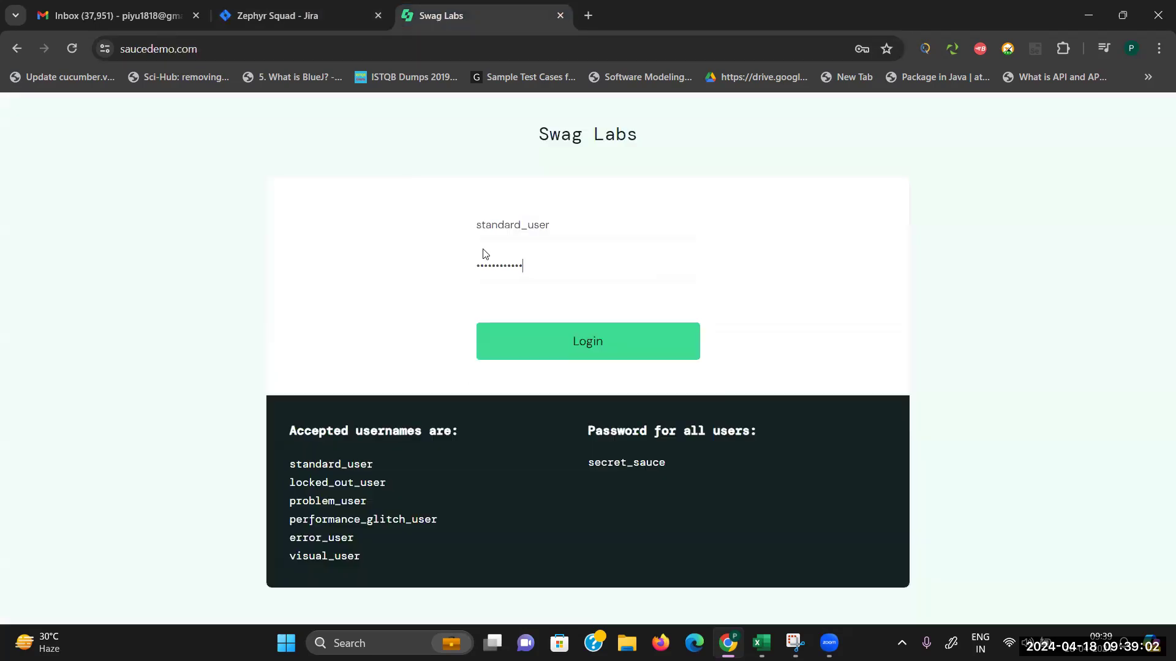
click(571, 342)
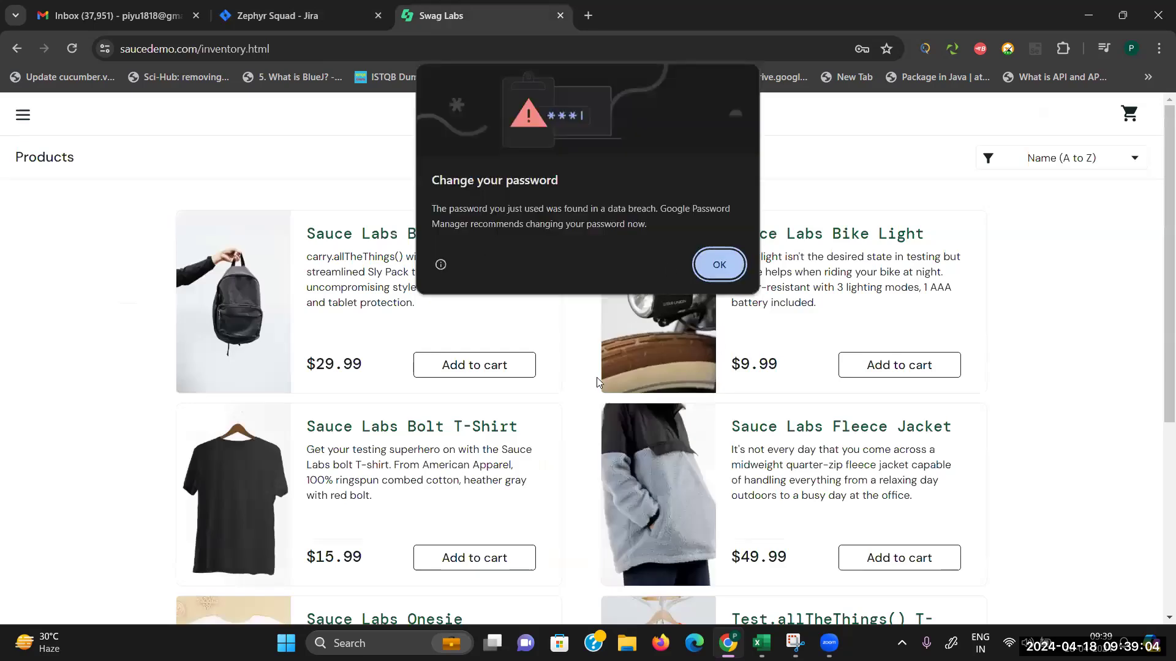
click(726, 269)
Step: Pass SWAG-T1 step 3 with actual result 'User is login and navigated to inventory page', making it PASS
click(279, 15)
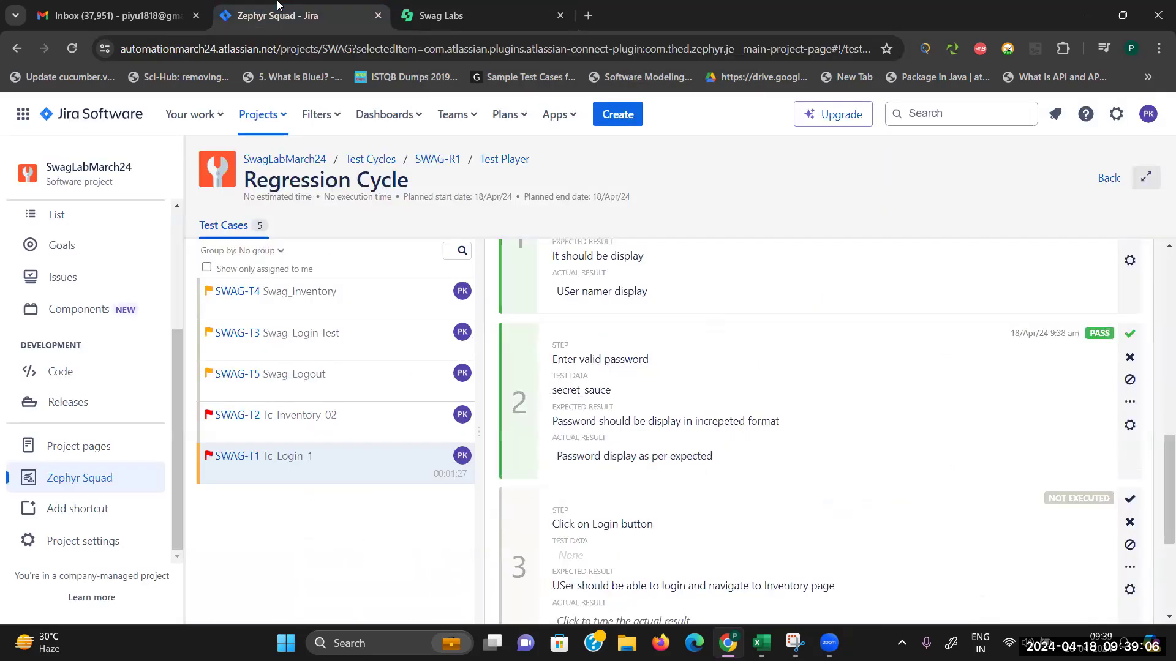
scroll(790, 497, down, 3)
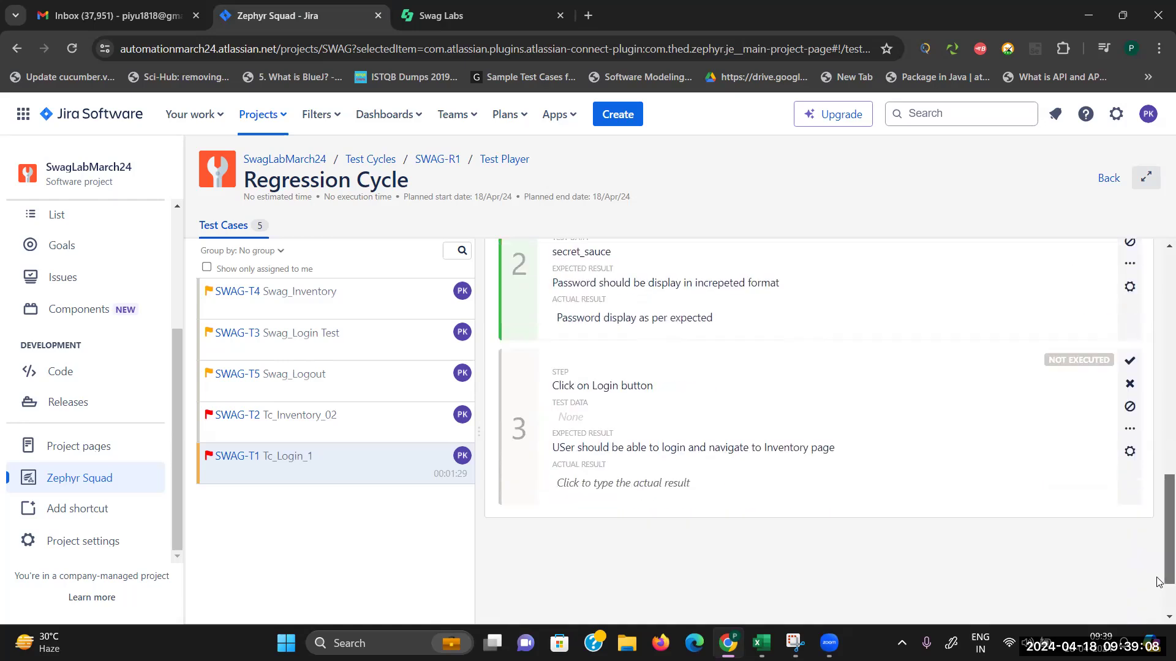
click(669, 406)
text(User is )
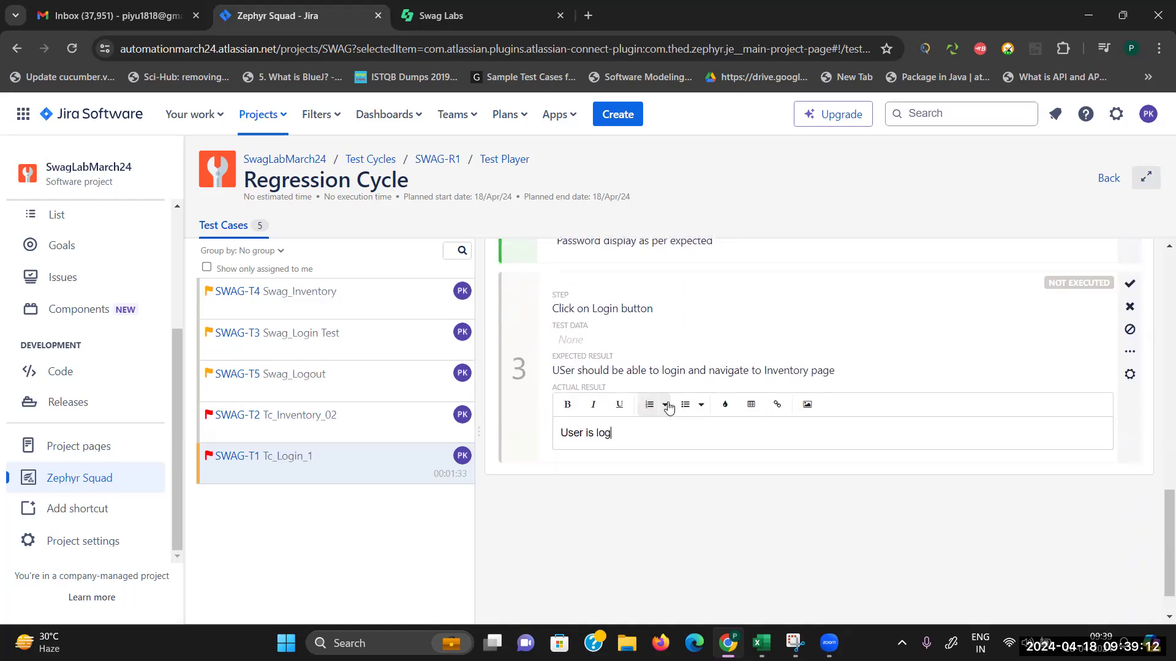
text(login and navigated to inv)
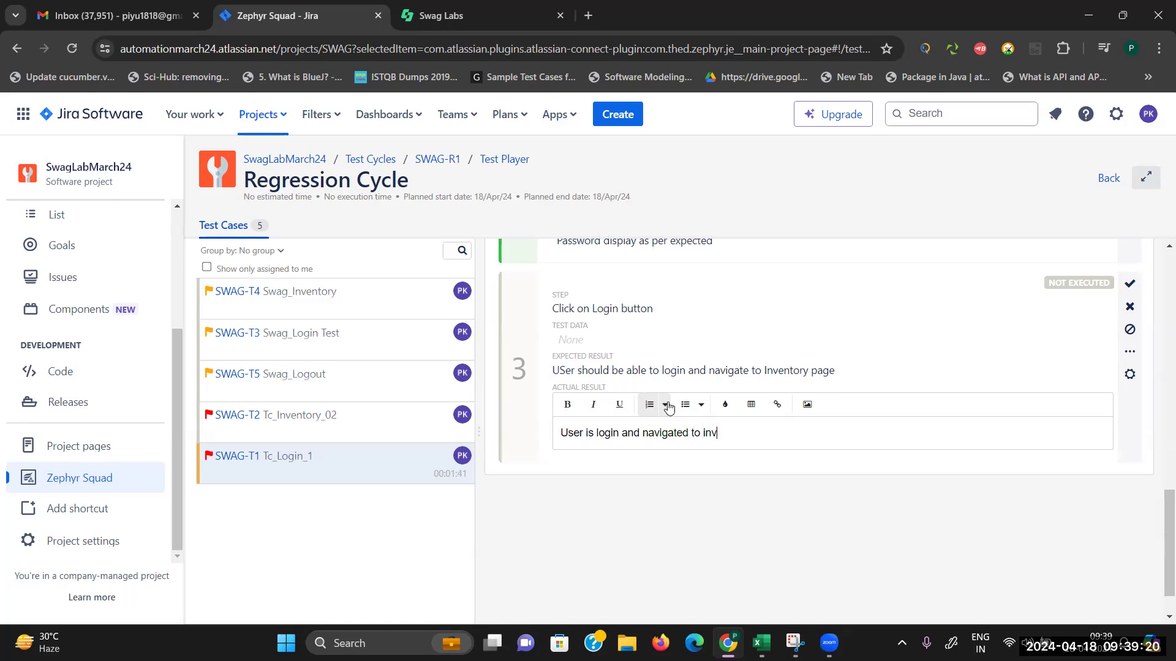
text(entory page)
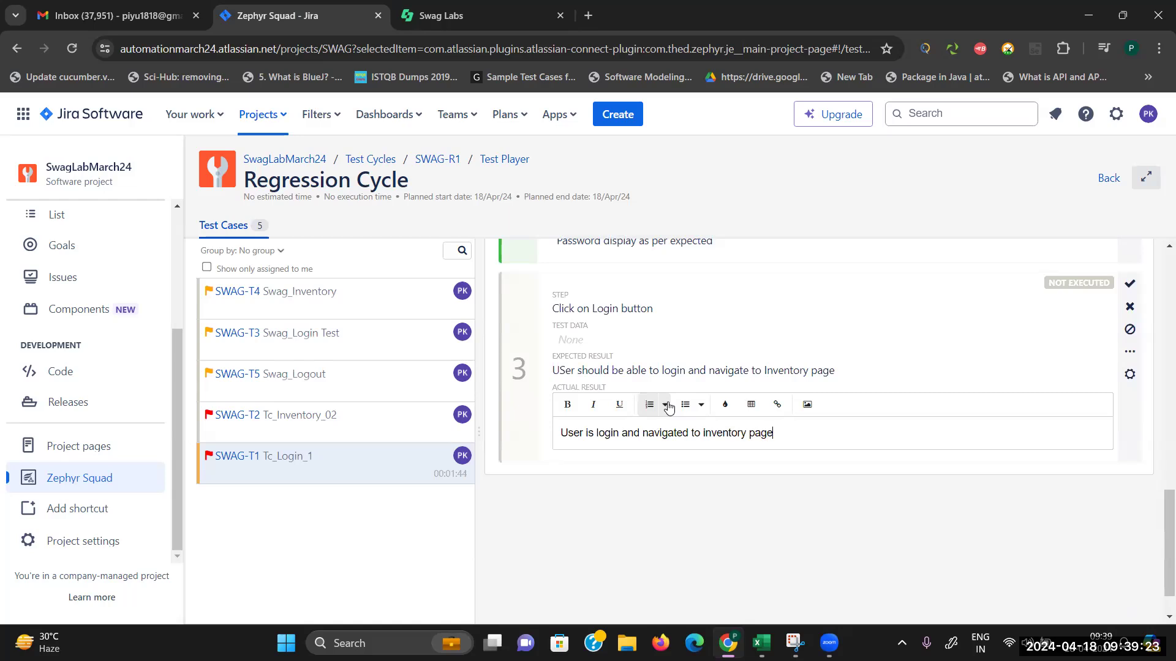
click(1141, 286)
Step: Open test case SWAG-T2 Tc_Inventory_02 from the Test Cases list
drag(1159, 502, 1158, 256)
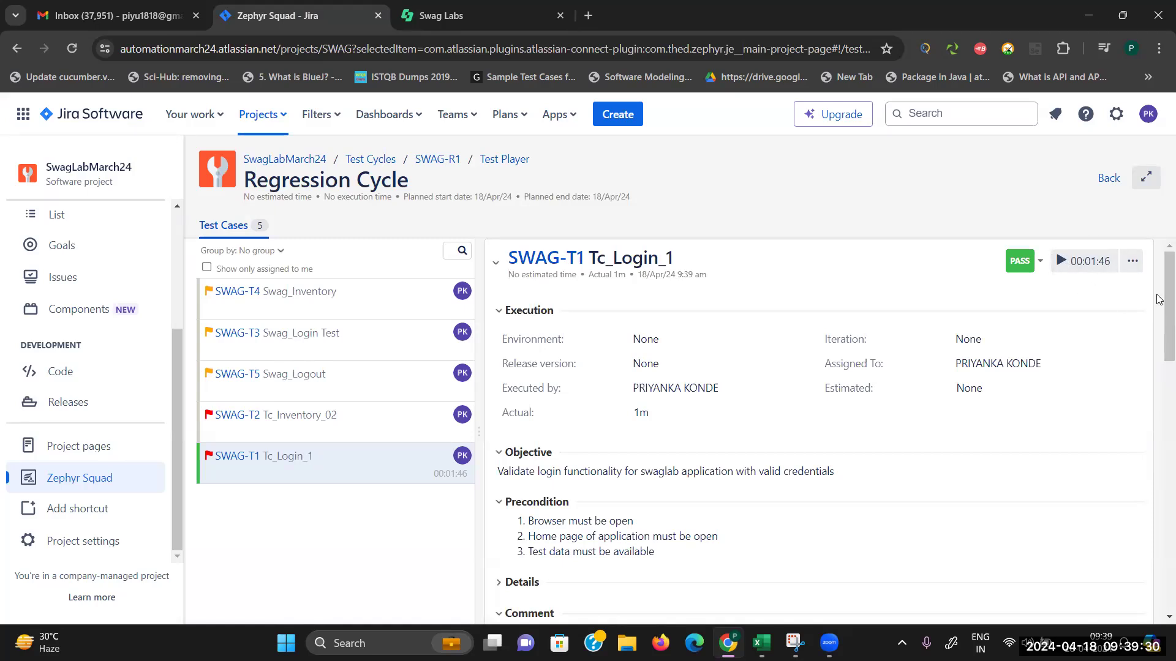
drag(1159, 300, 1151, 248)
mouse_move(1160, 343)
mouse_down()
mouse_move(1159, 609)
mouse_move(1160, 358)
mouse_up()
click(294, 416)
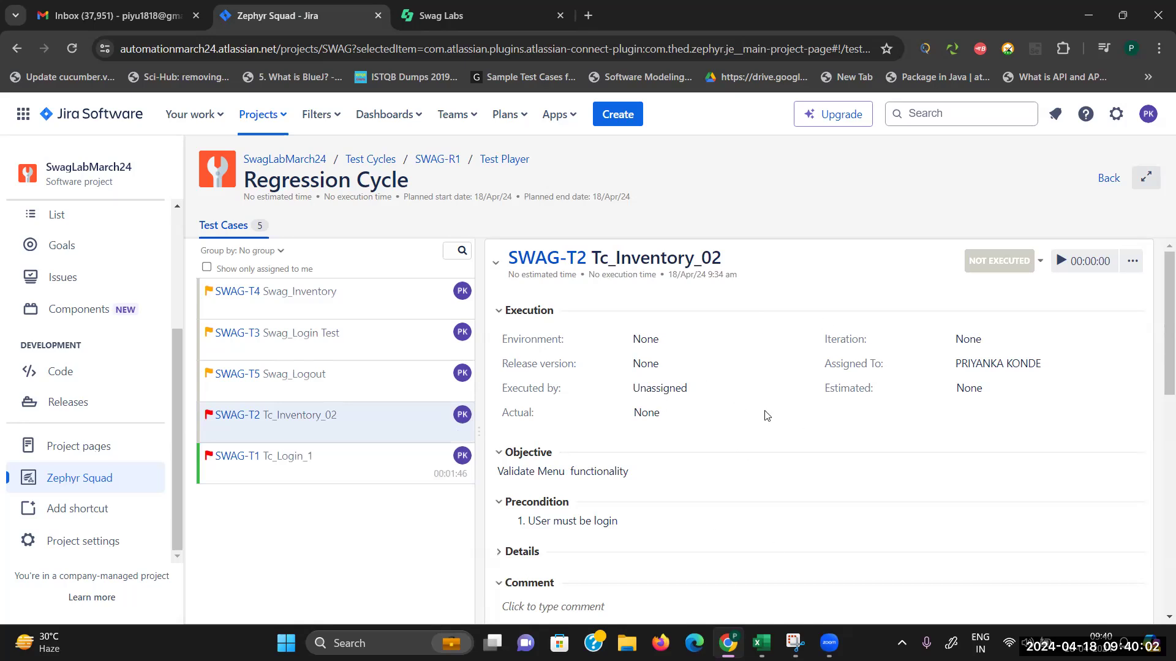
Step: Start executing SWAG-T3 Swag_Login Test and log out of Swag Labs before testing
click(308, 334)
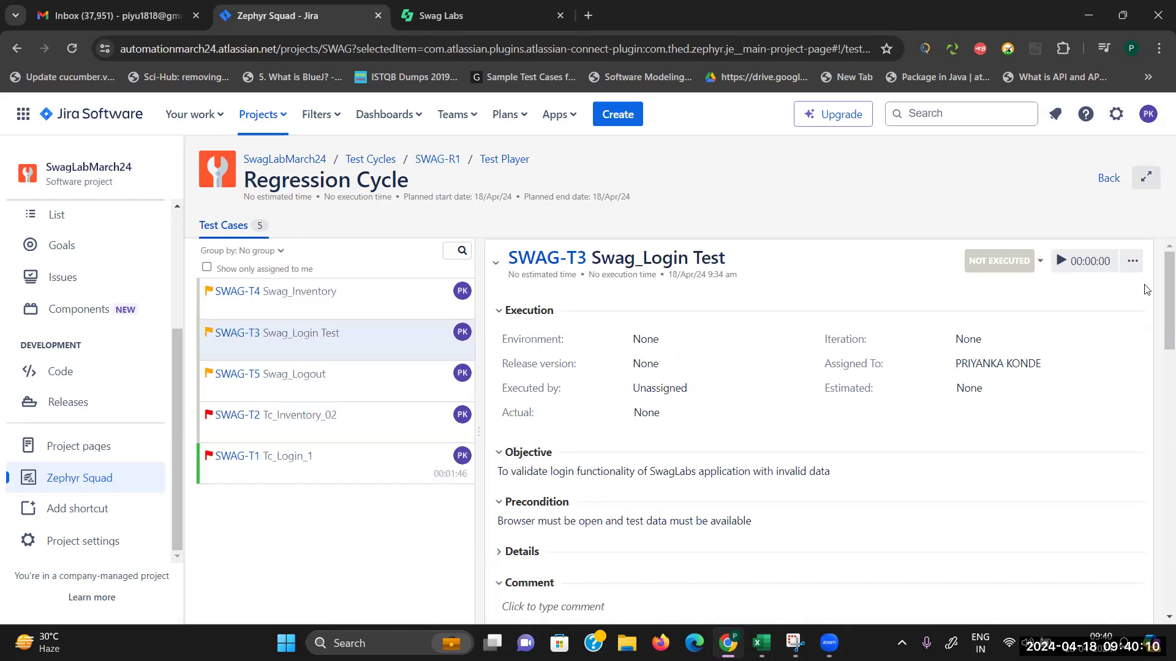
click(1059, 261)
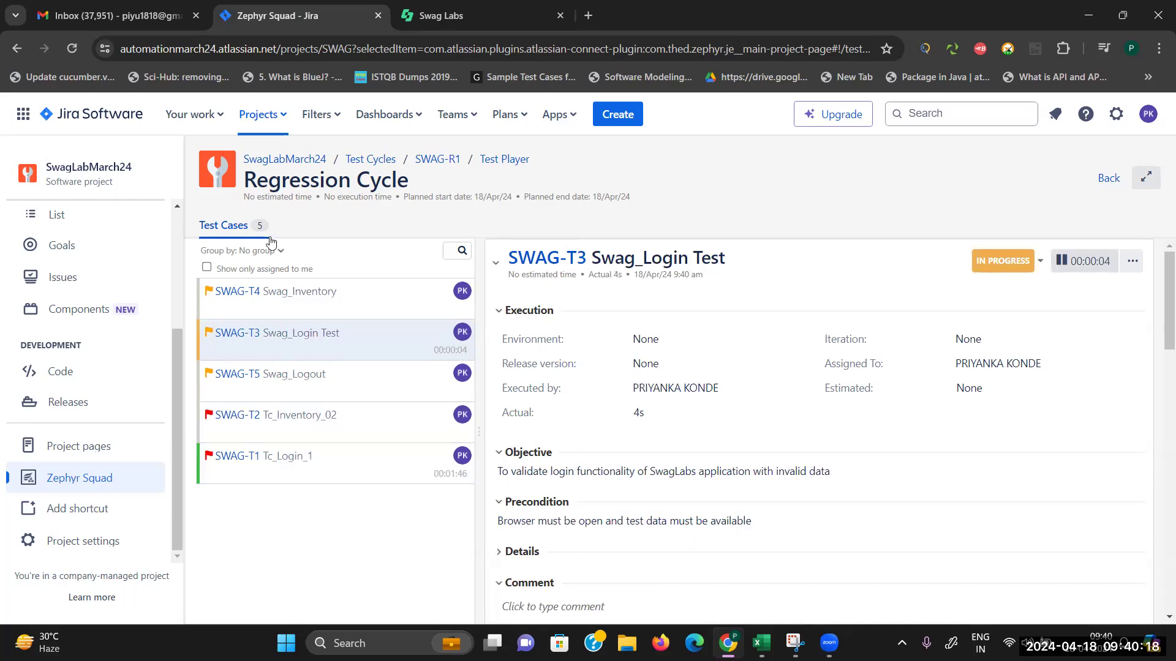
click(466, 6)
click(28, 116)
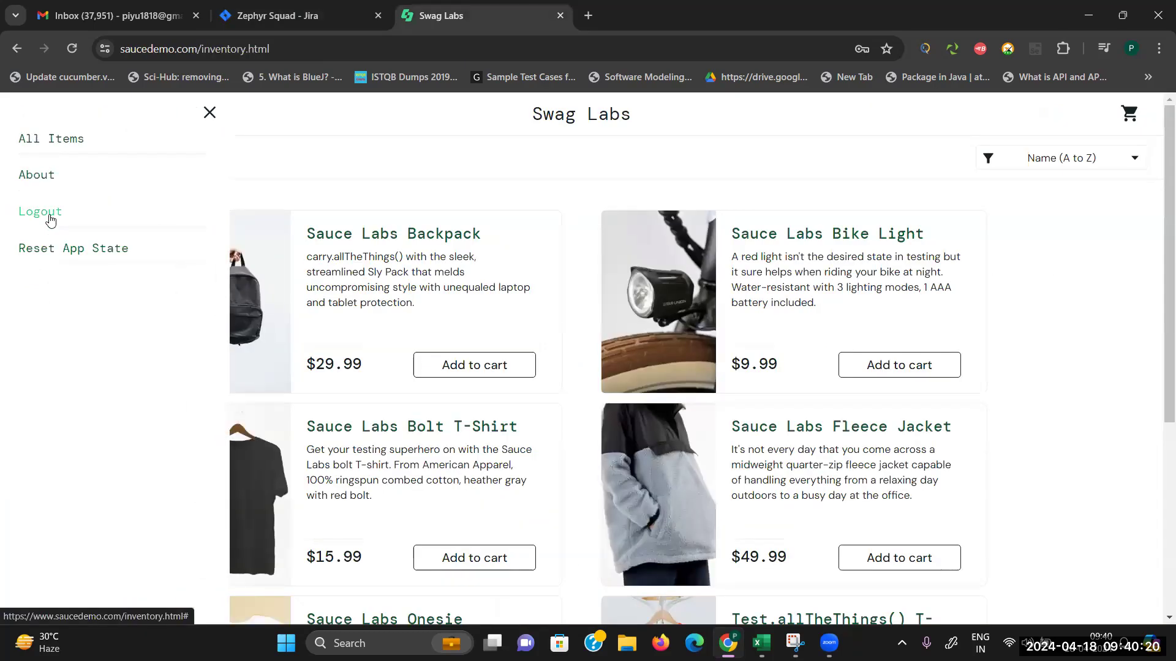
click(44, 212)
click(332, 6)
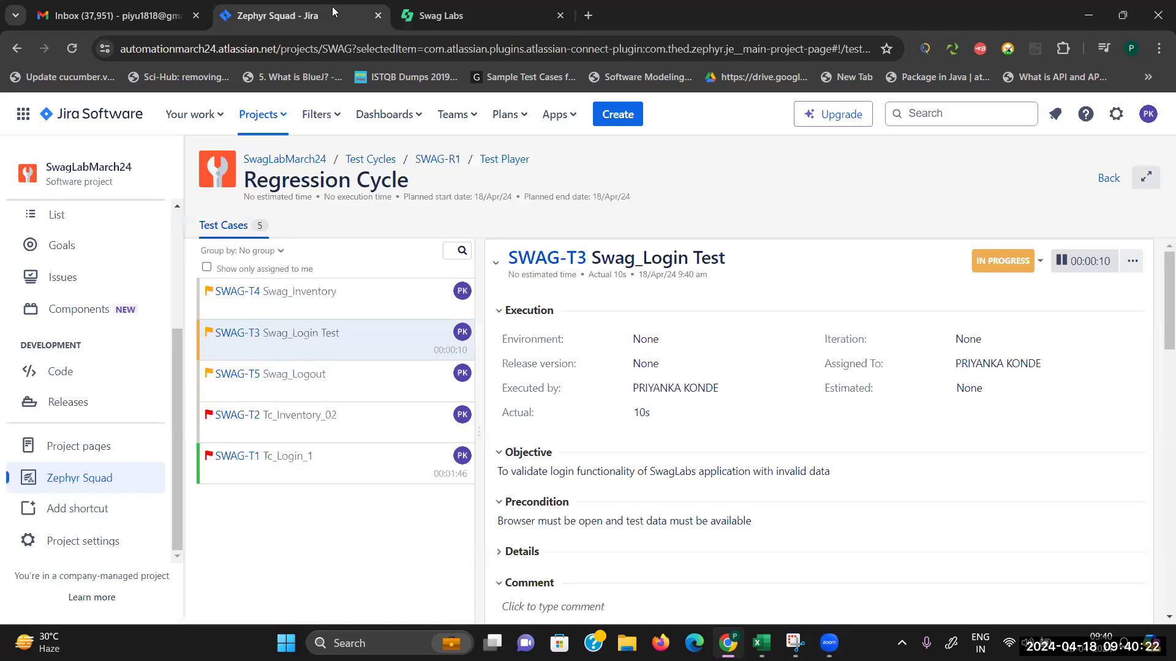
drag(1158, 339, 1158, 477)
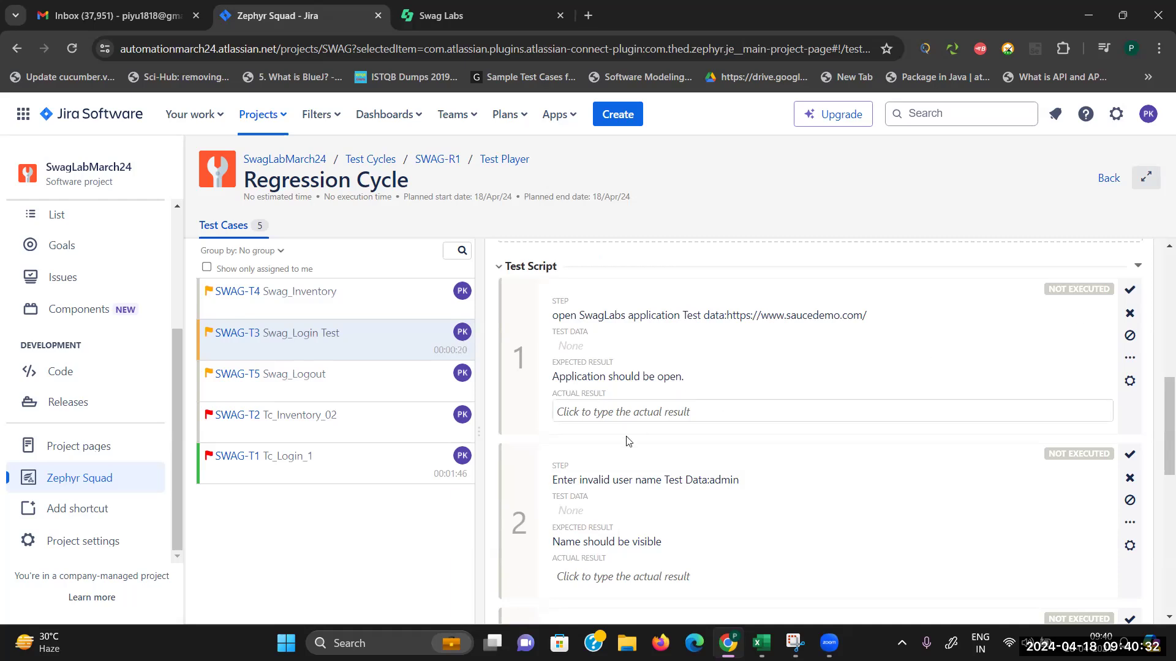
Step: Pass SWAG-T3 step 1 with actual result 'Application is open'
click(643, 415)
text(Application is open)
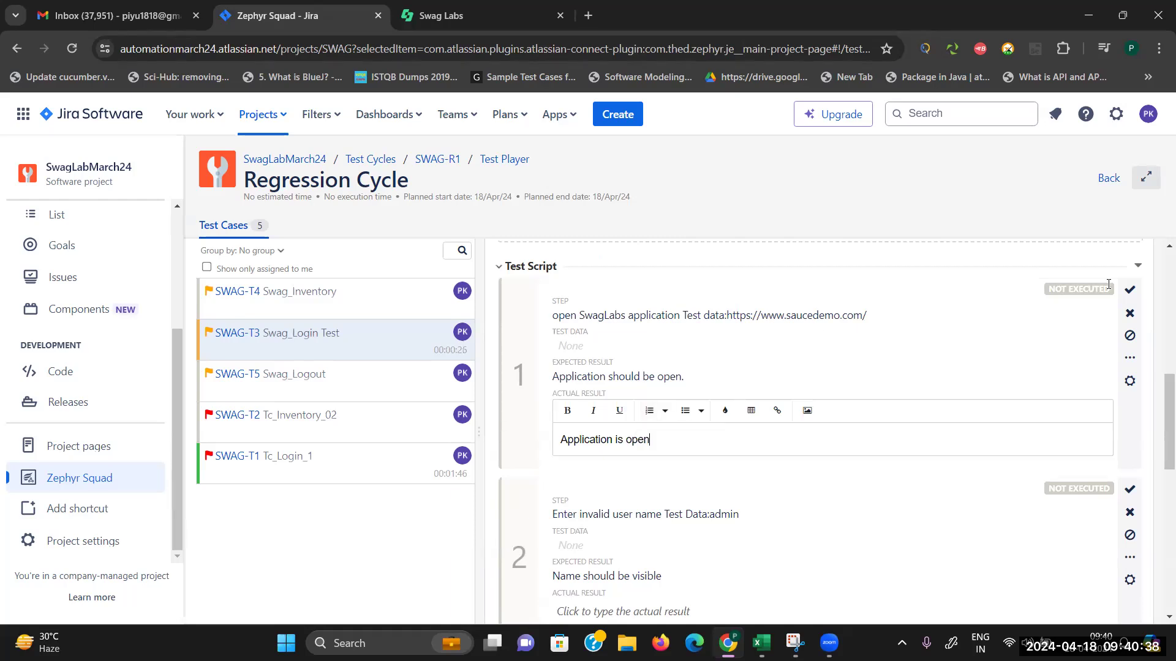
click(1130, 291)
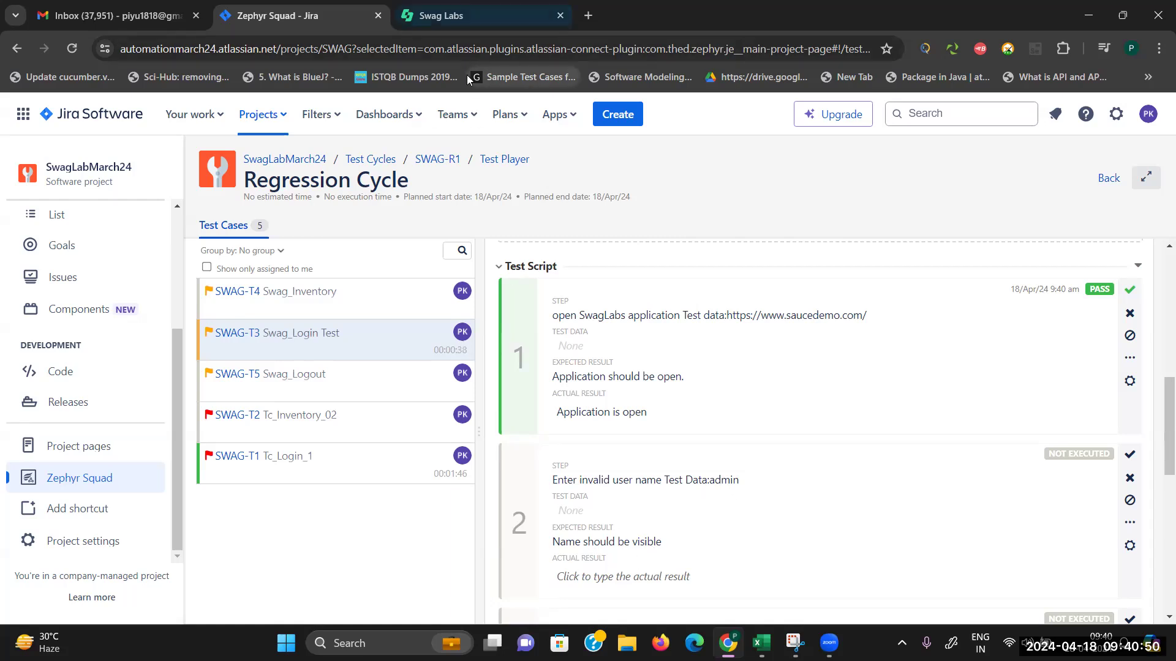
Step: Enter a test username on the Swag Labs login page
click(459, 15)
click(534, 222)
text(admin)
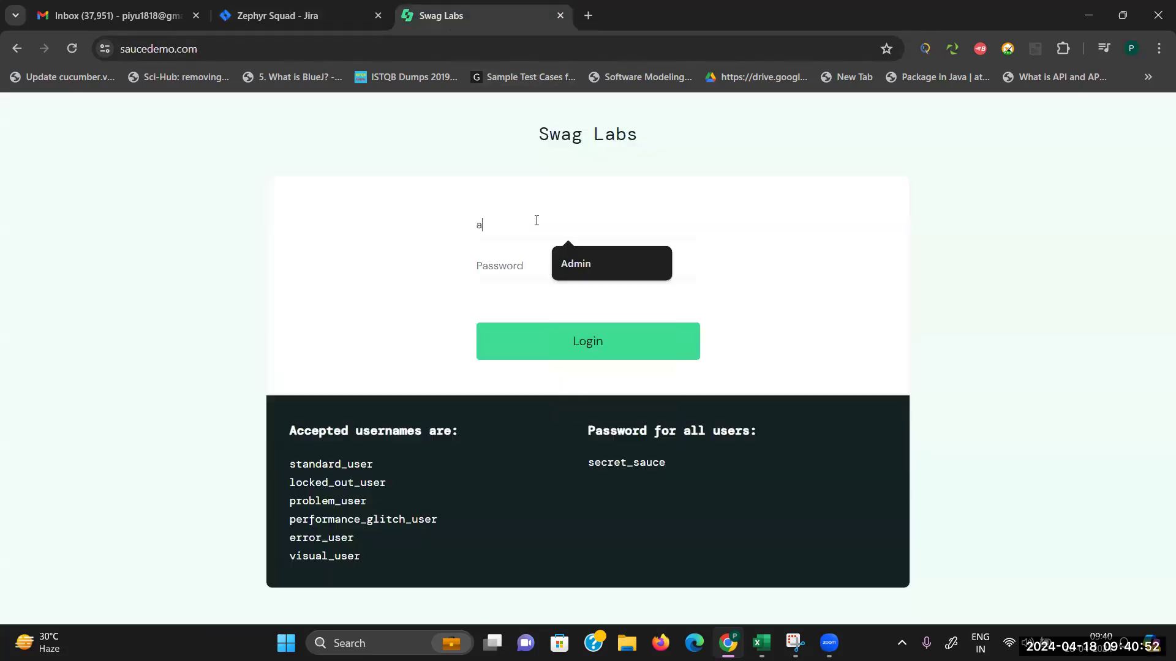
click(300, 11)
Step: Pass SWAG-T3 step 2 with actual result 'name is displayed'
click(663, 572)
text(nabb)
text(me is)
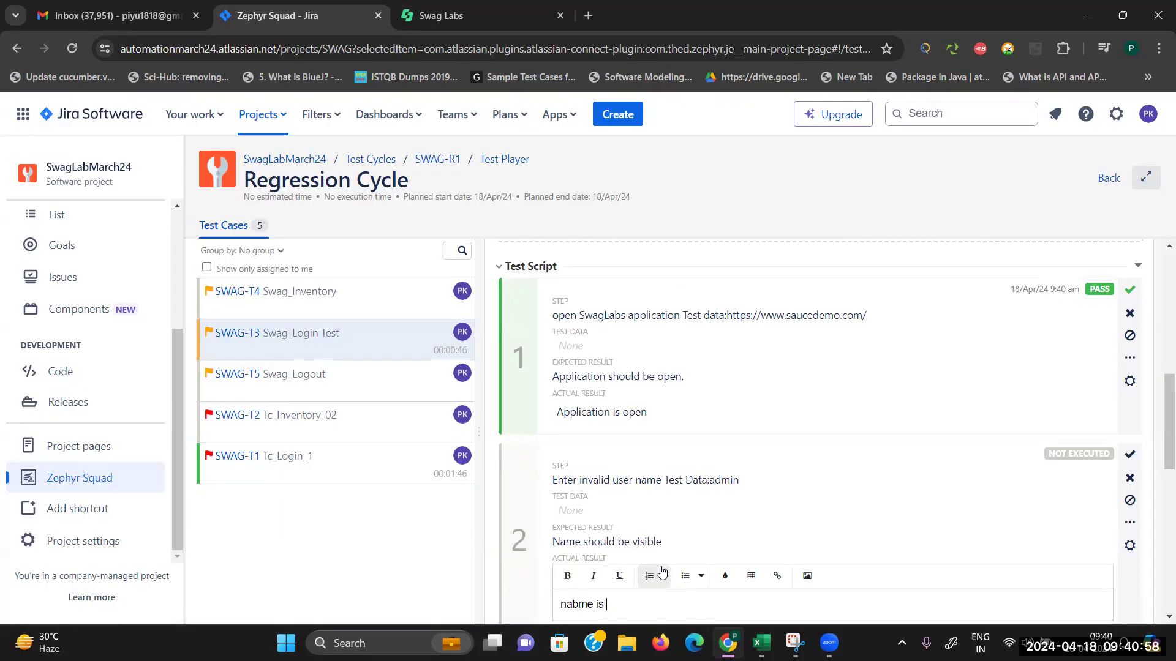
key(BackSpace)
key(BackSpace)
key(BackSpace)
key(BackSpace)
key(BackSpace)
text(name is displayed)
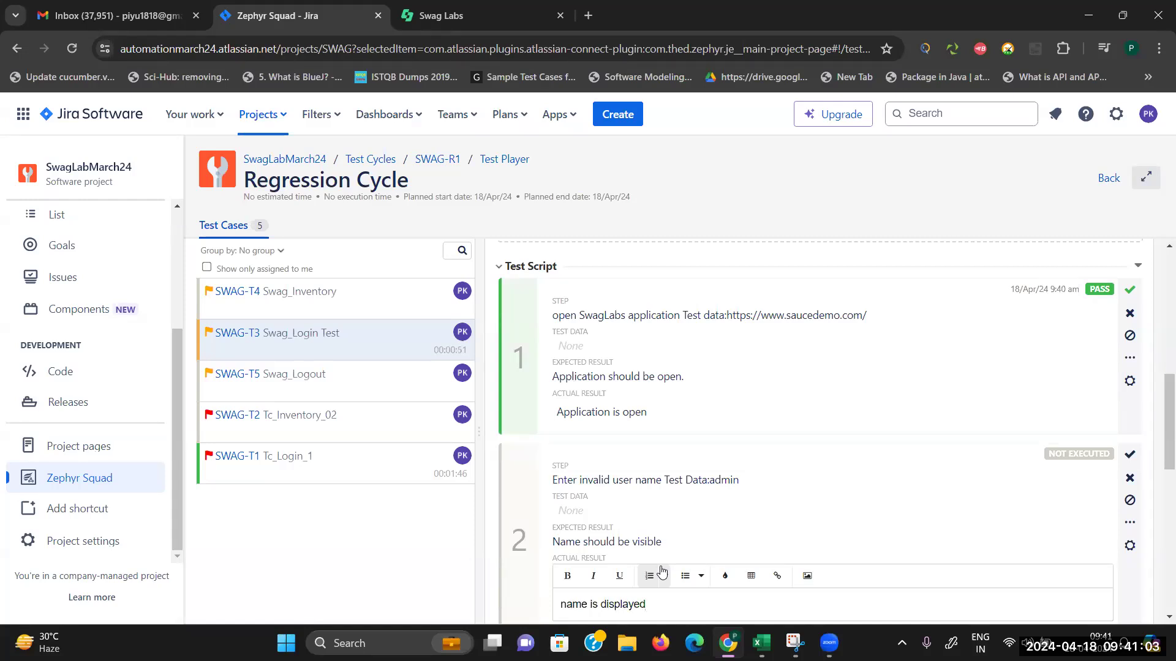
click(1130, 453)
scroll(1159, 433, down, 5)
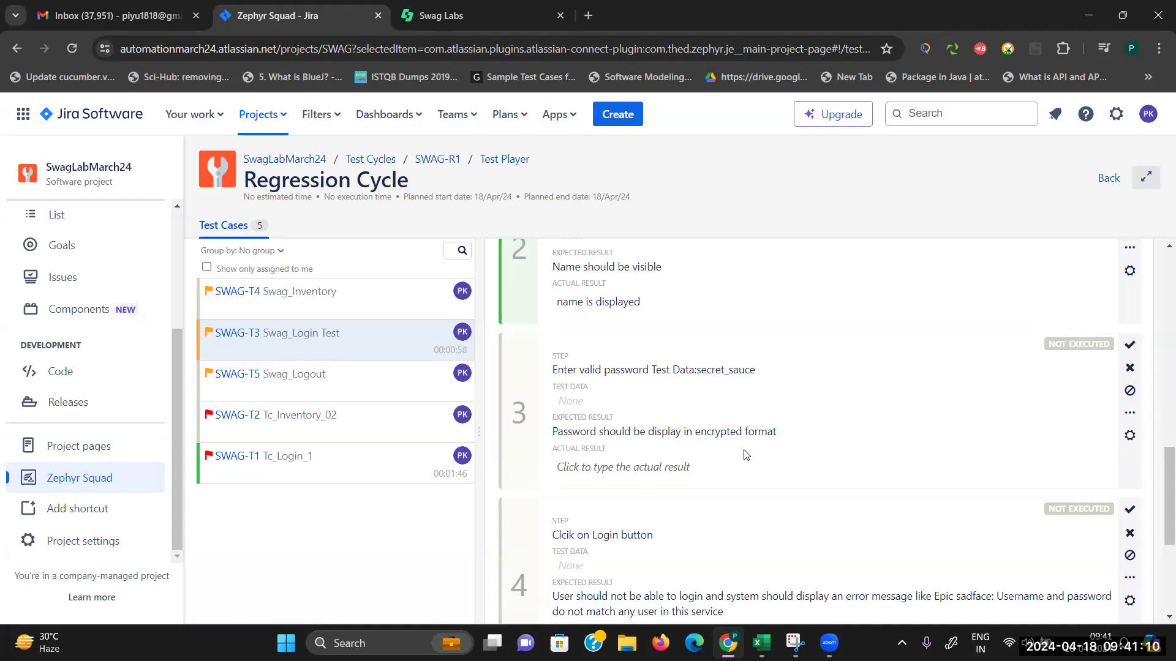
Step: Copy the shared demo password into the Swag Labs password field
key(ctrl+Tab)
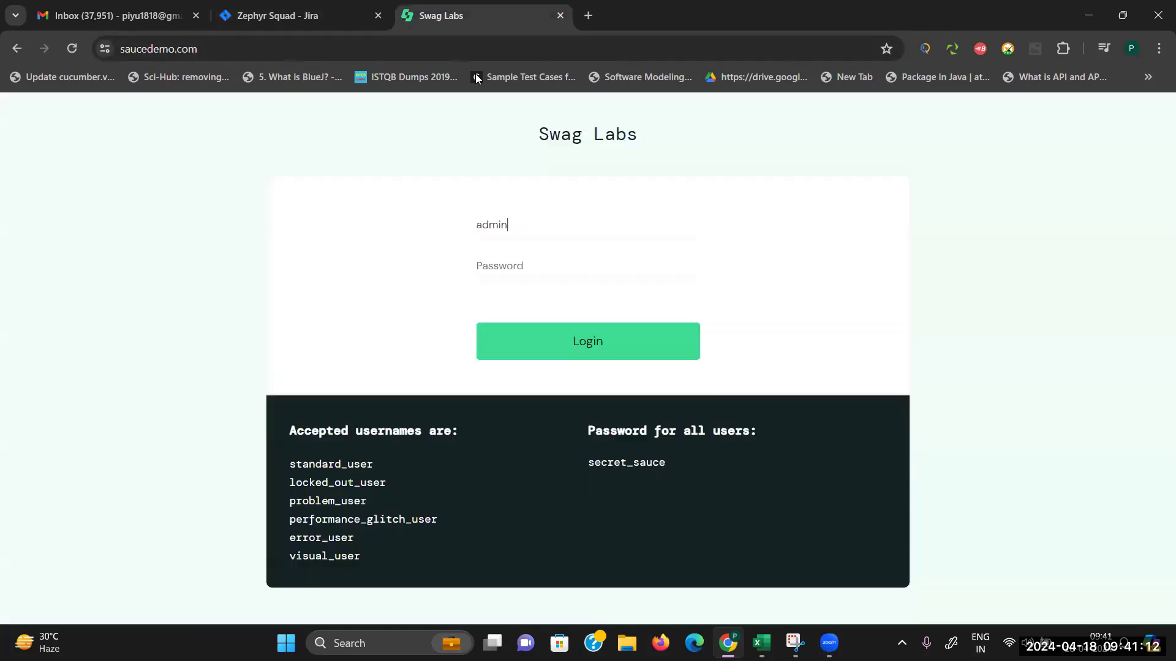
drag(666, 463, 602, 465)
click(554, 274)
key(ctrl+v)
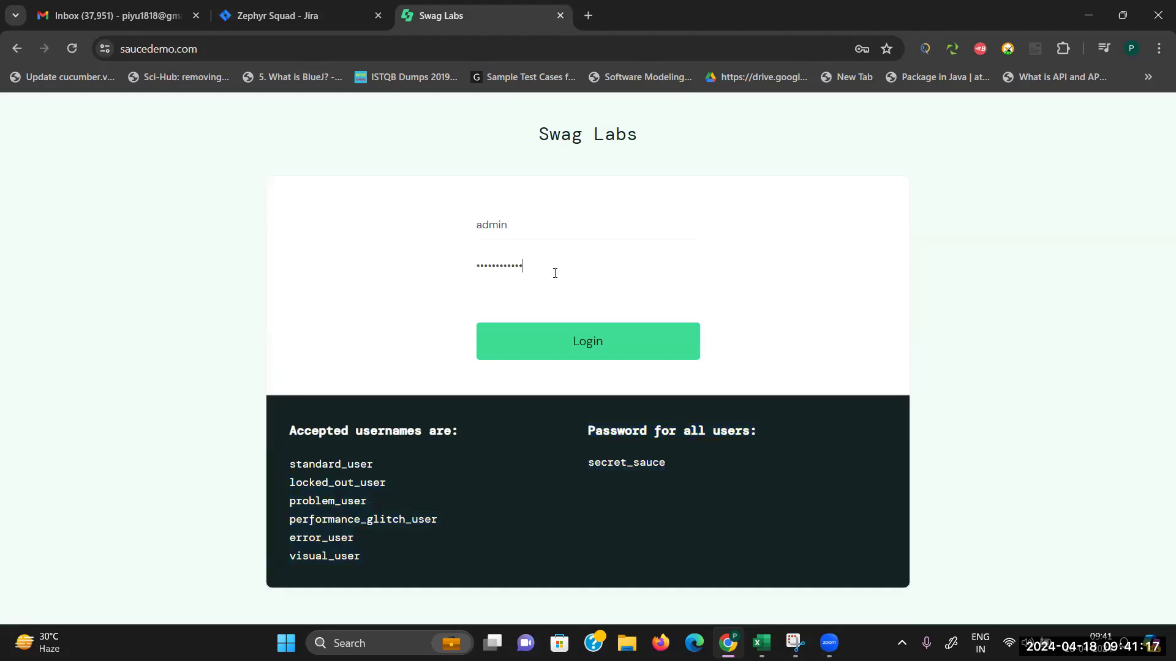
click(292, 8)
Step: Pass SWAG-T3 step 3 with actual result 'password display as per expected'
click(603, 469)
text(password display as per e)
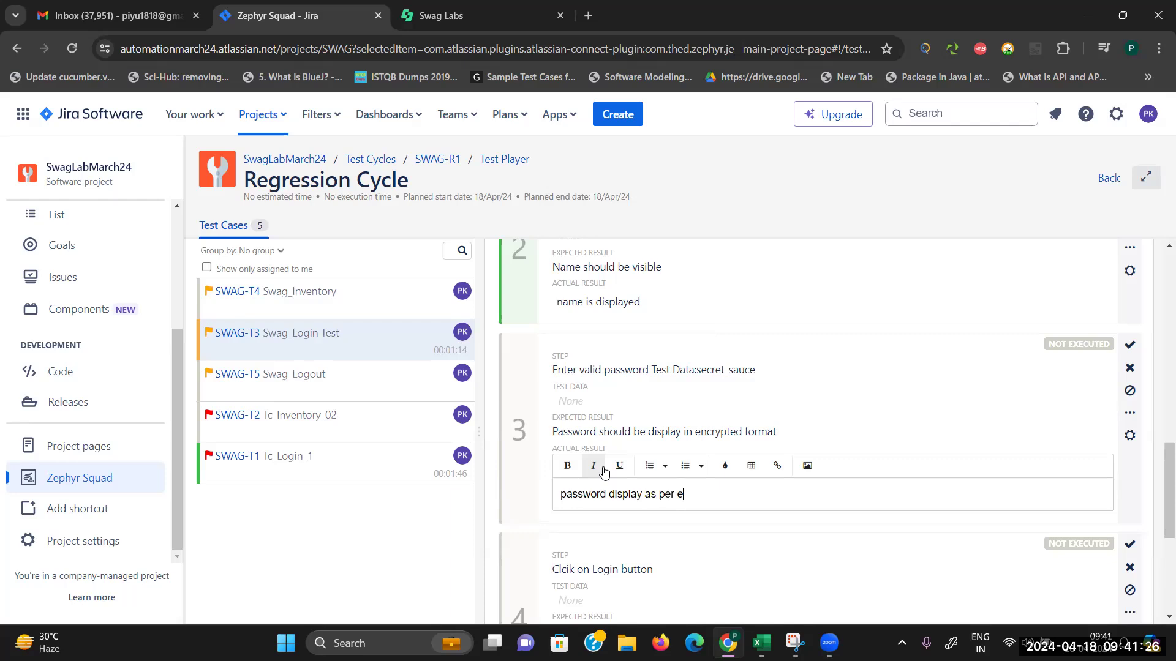
text(xpeted)
key(BackSpace)
text(cte)
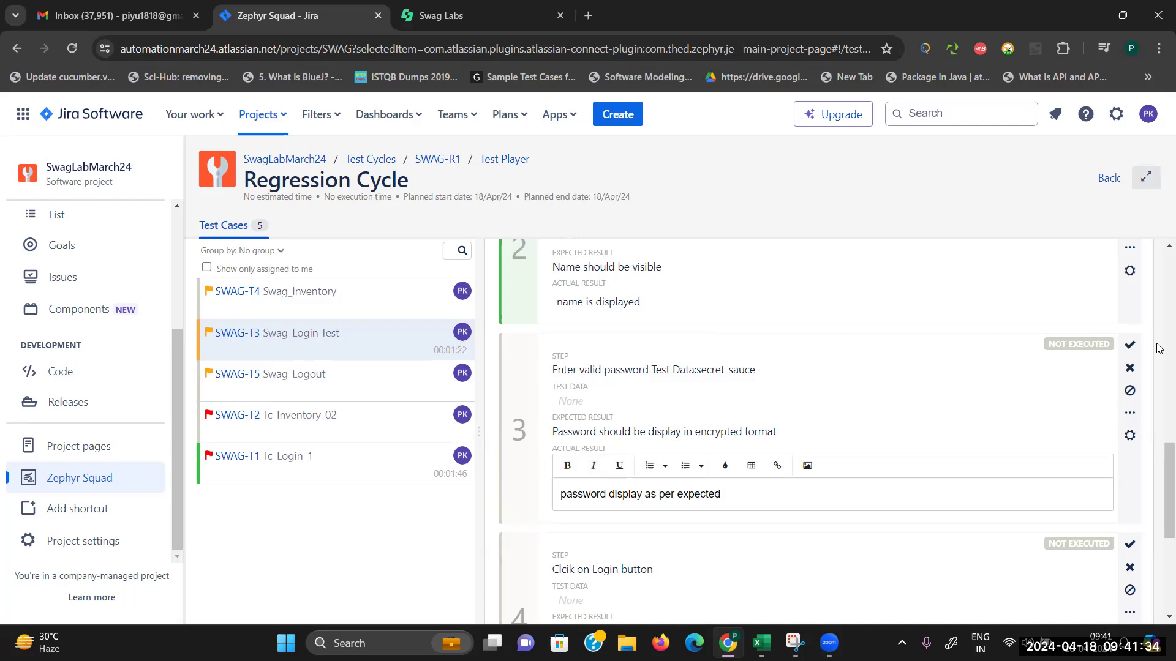
click(1130, 345)
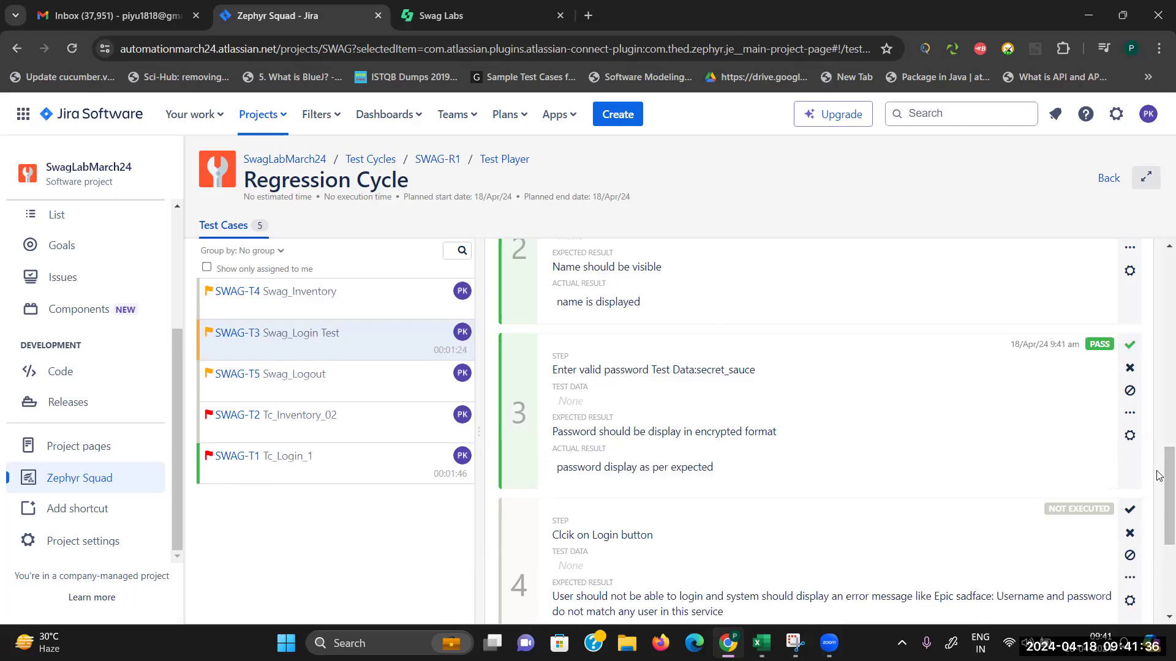
drag(1158, 493, 1157, 525)
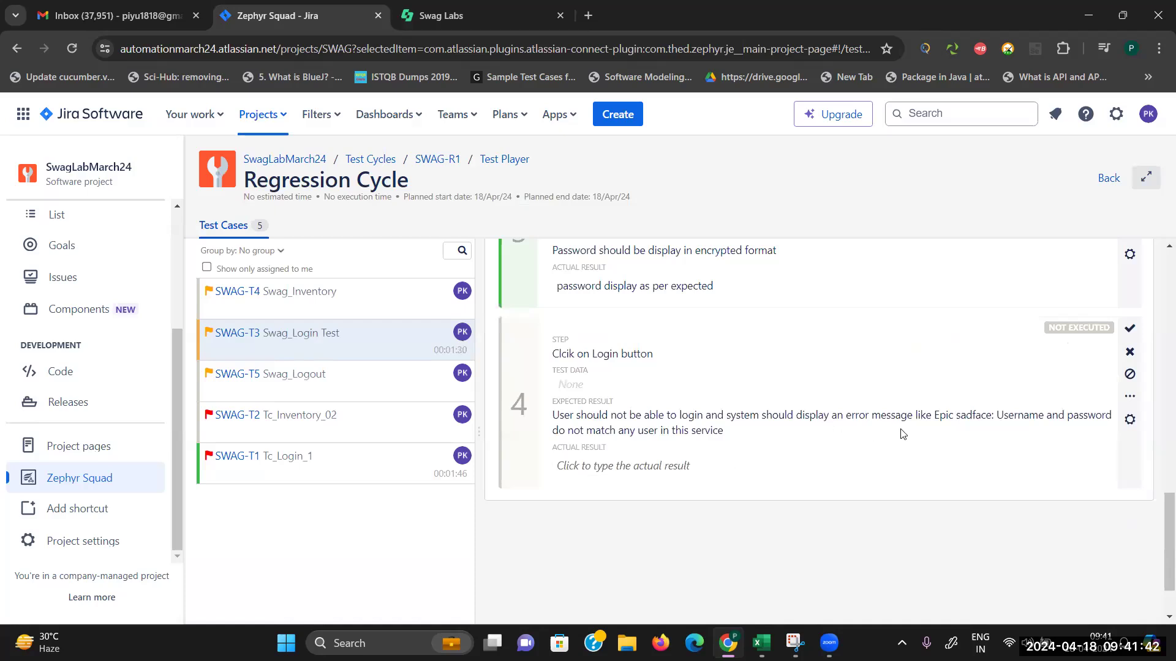
Step: Attempt the invalid-username login in Swag Labs, then pass step 4 with 'Same as expected'
click(441, 9)
click(570, 343)
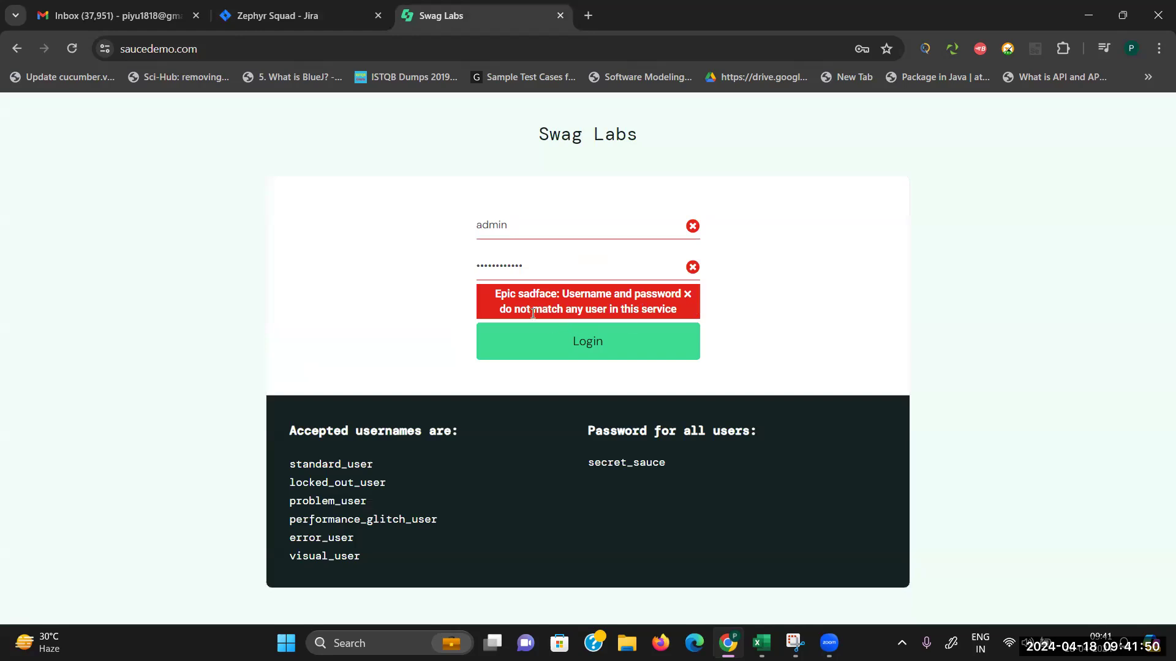
click(296, 13)
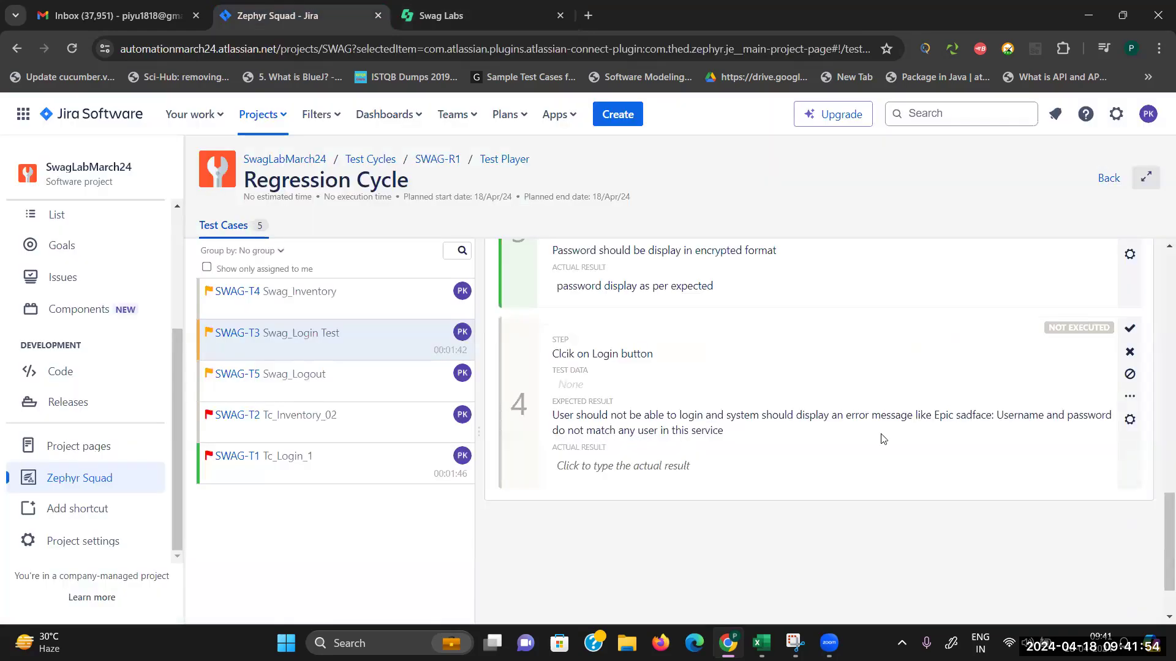
click(601, 468)
text(Same as)
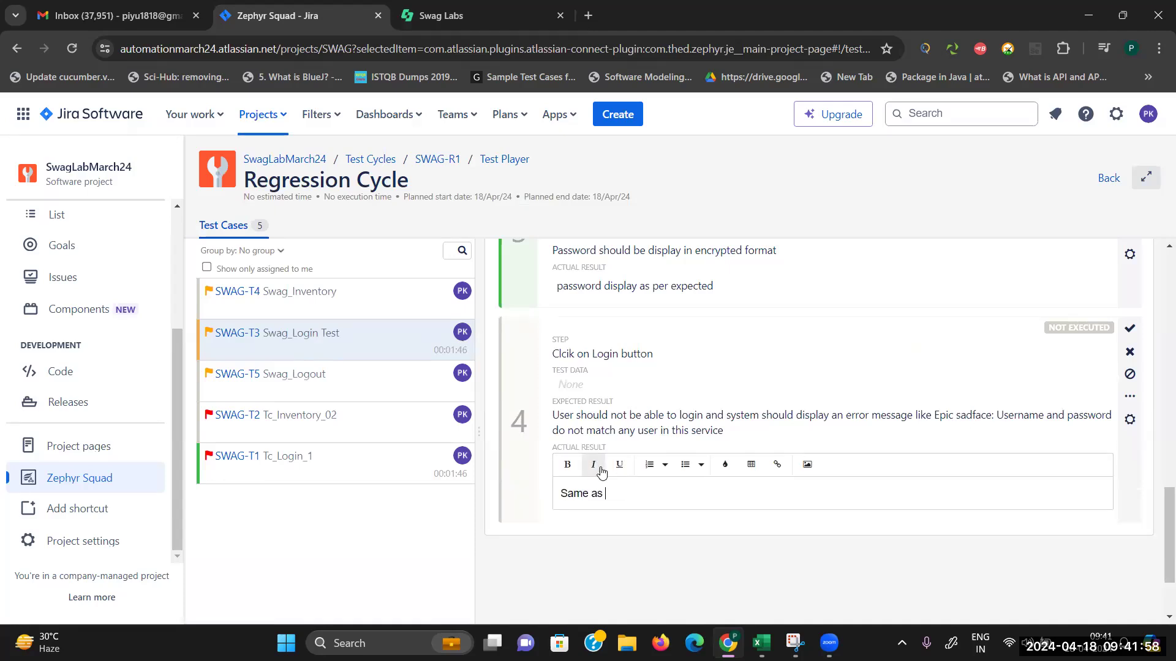
text( expected)
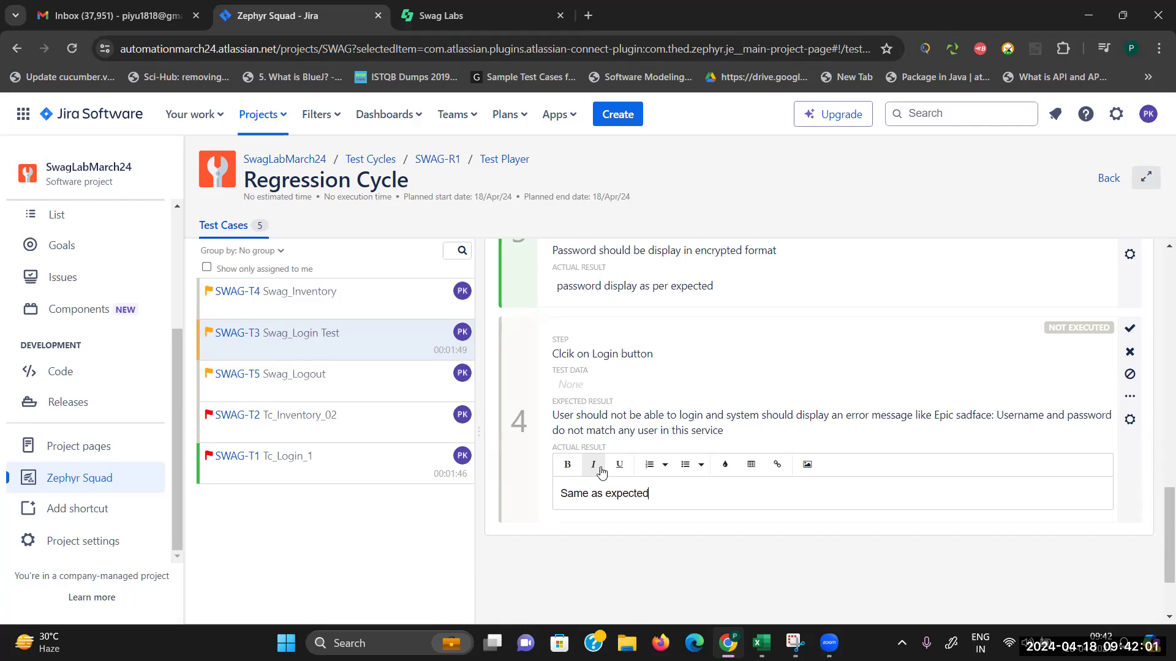
click(1128, 332)
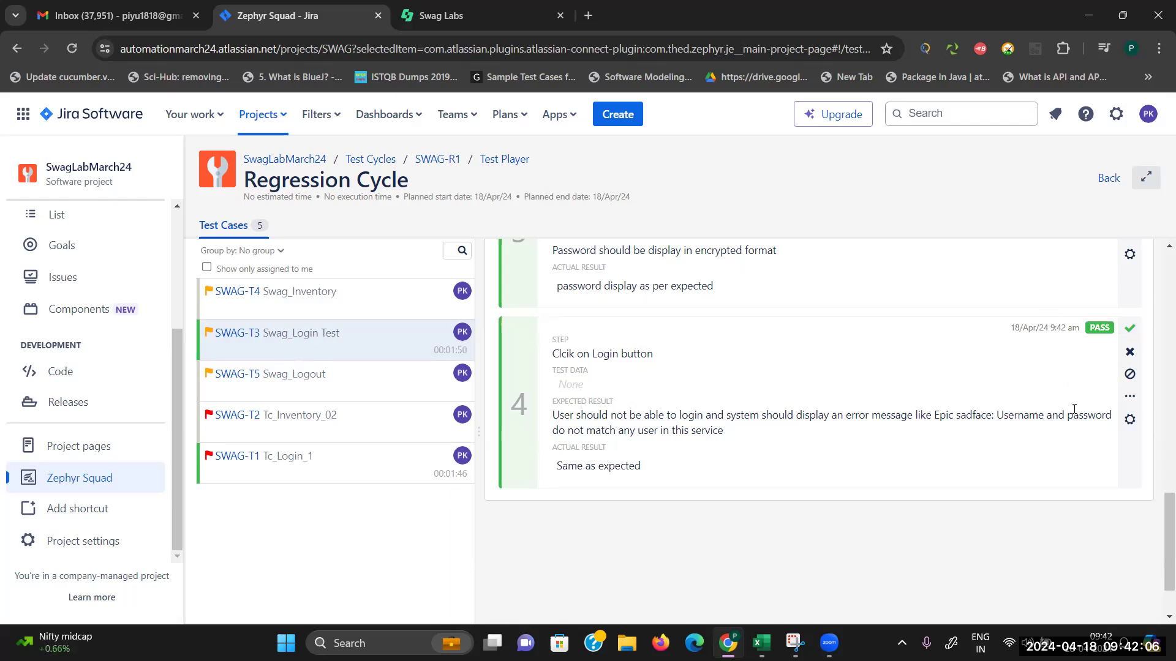
drag(1159, 522, 1160, 256)
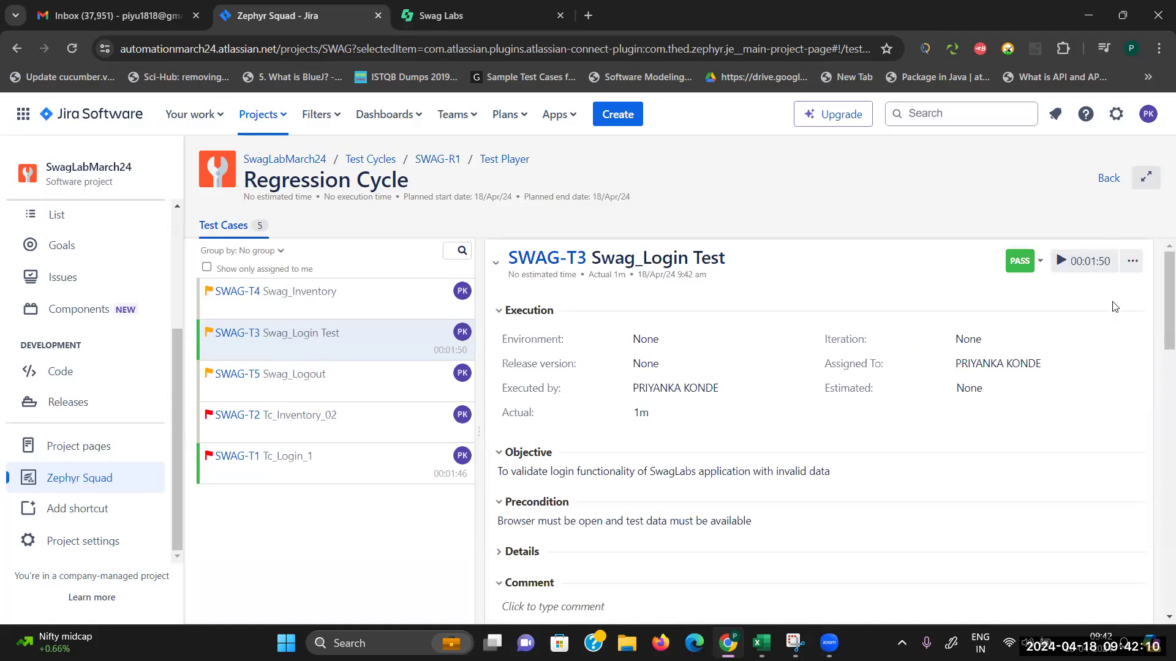
Step: Open SWAG-T2 Tc_Inventory_02 and start its execution
click(294, 298)
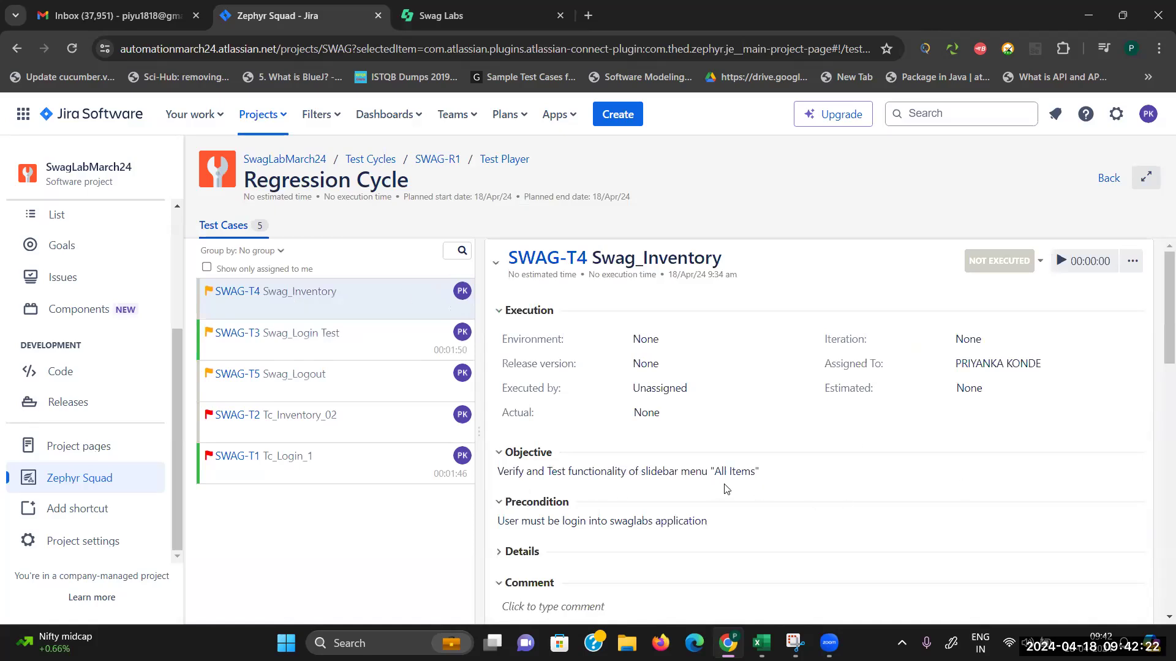
click(313, 422)
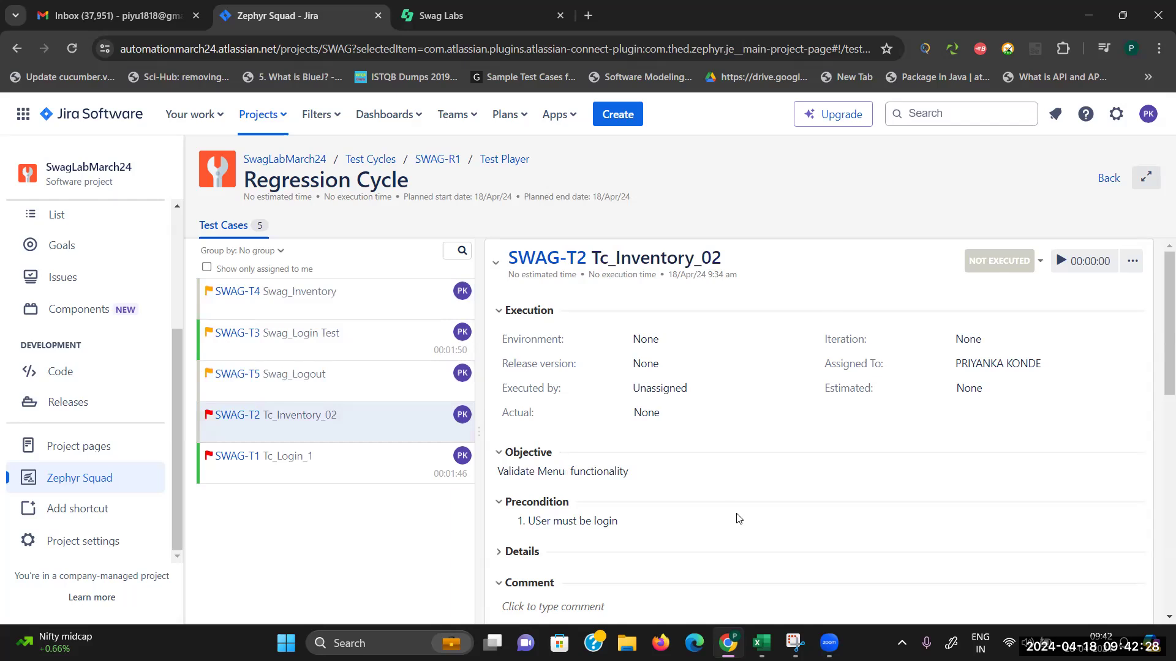
click(1062, 262)
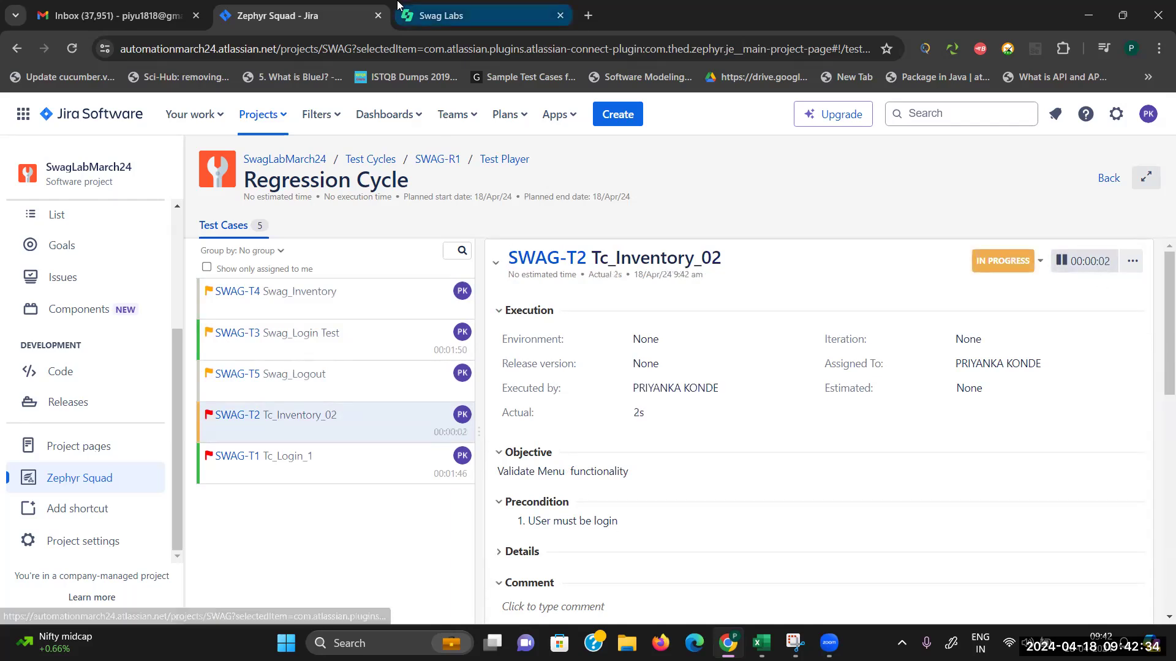
Step: Log into the Swag Labs store with the standard user account, dismissing the breach warning
click(441, 15)
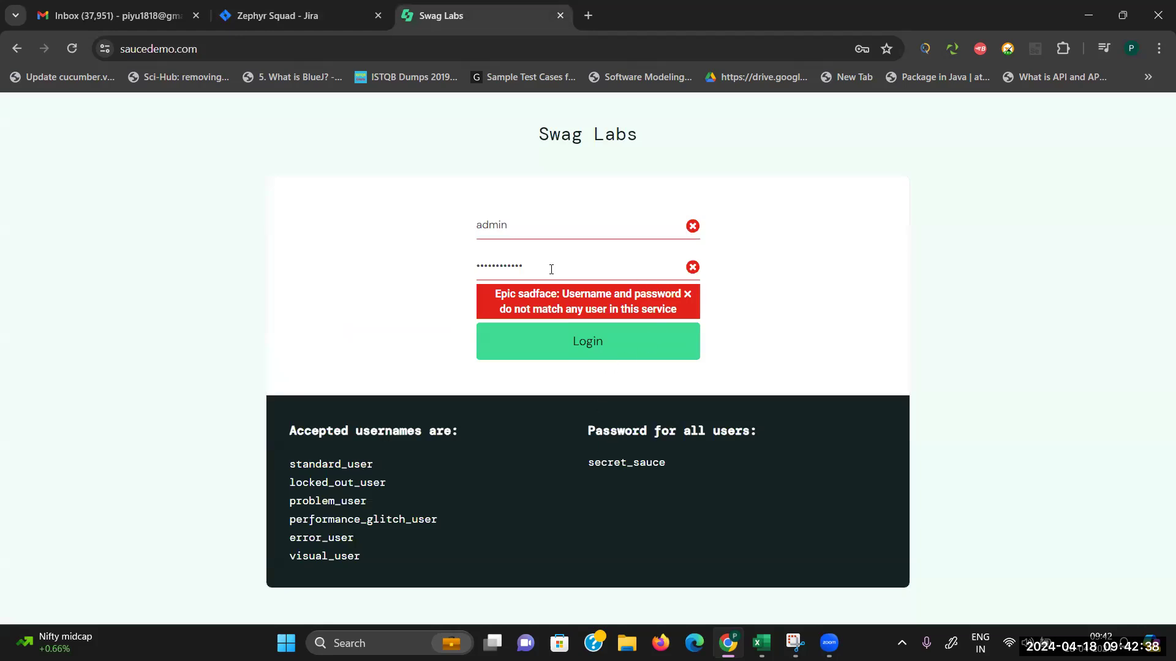
click(553, 230)
key(BackSpace)
key(BackSpace)
key(BackSpace)
key(BackSpace)
key(BackSpace)
text(s)
click(580, 263)
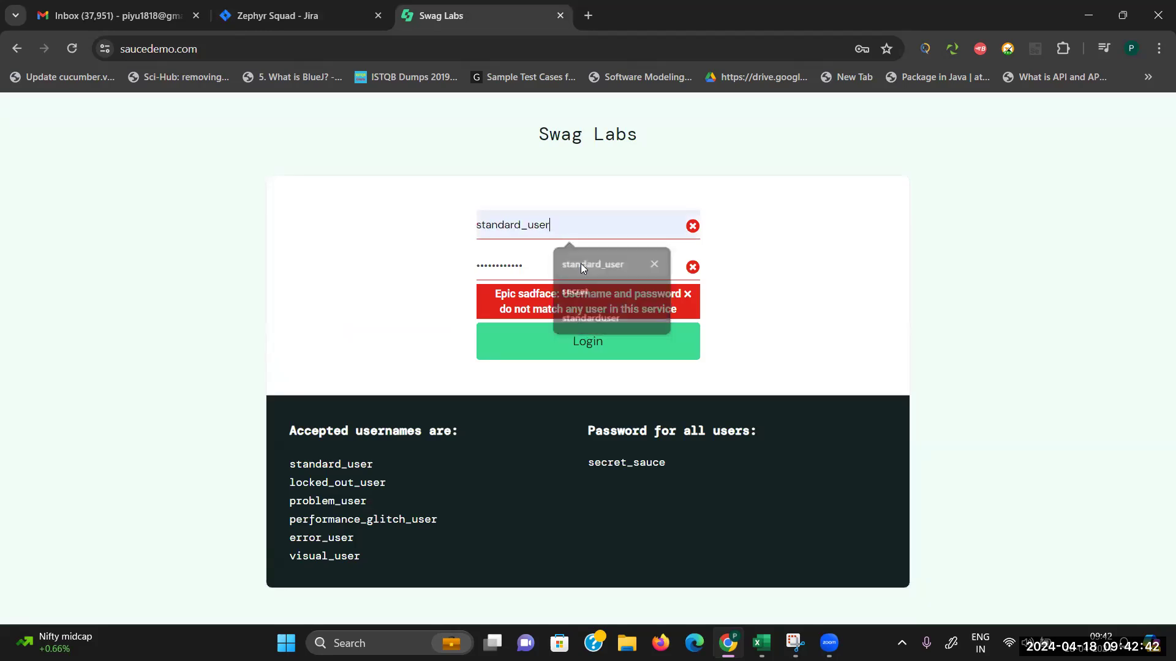
click(590, 337)
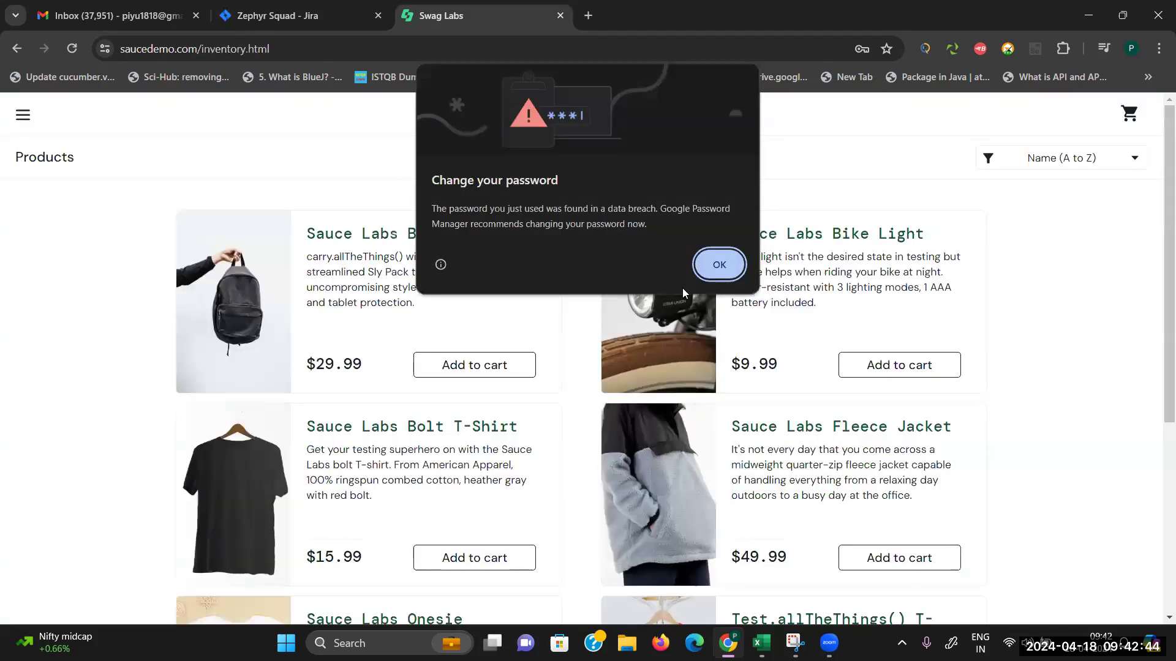
click(722, 264)
click(284, 16)
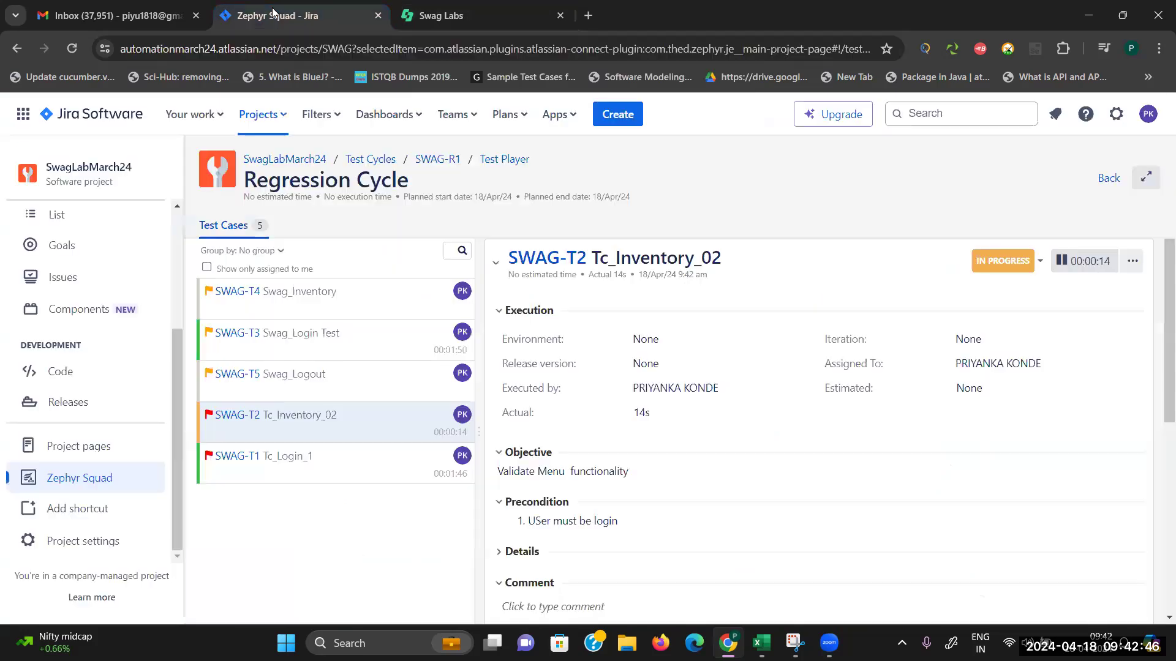
Step: Open the Swag Labs side menu to check the behaviour under test
drag(1160, 386, 1159, 574)
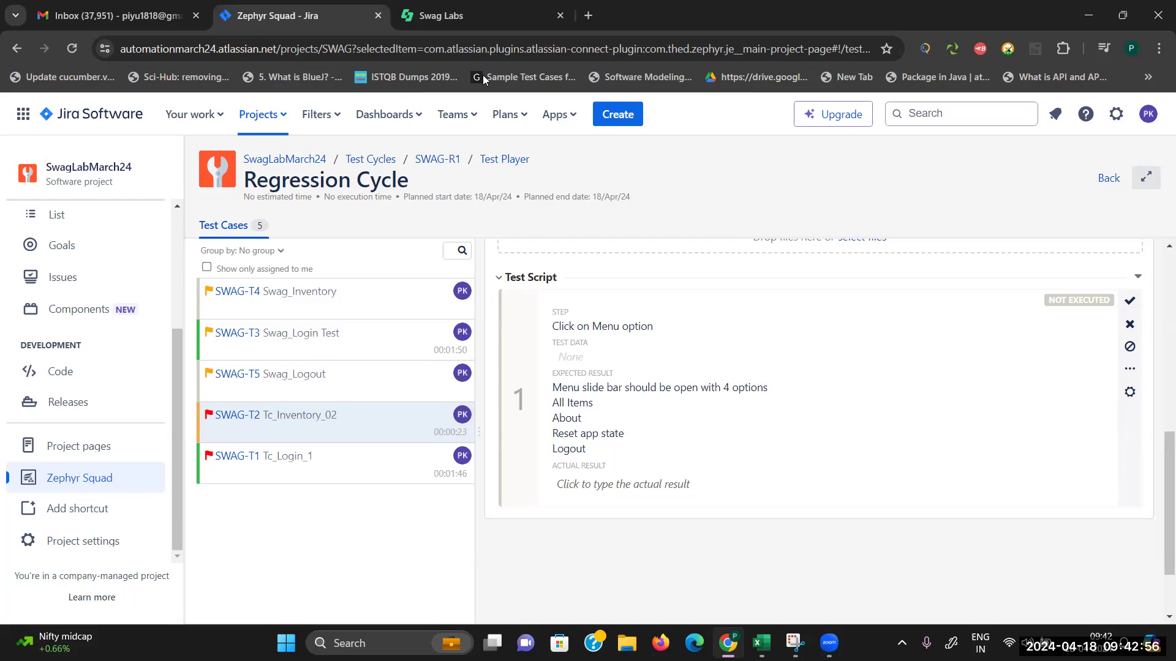
key(ctrl+Tab)
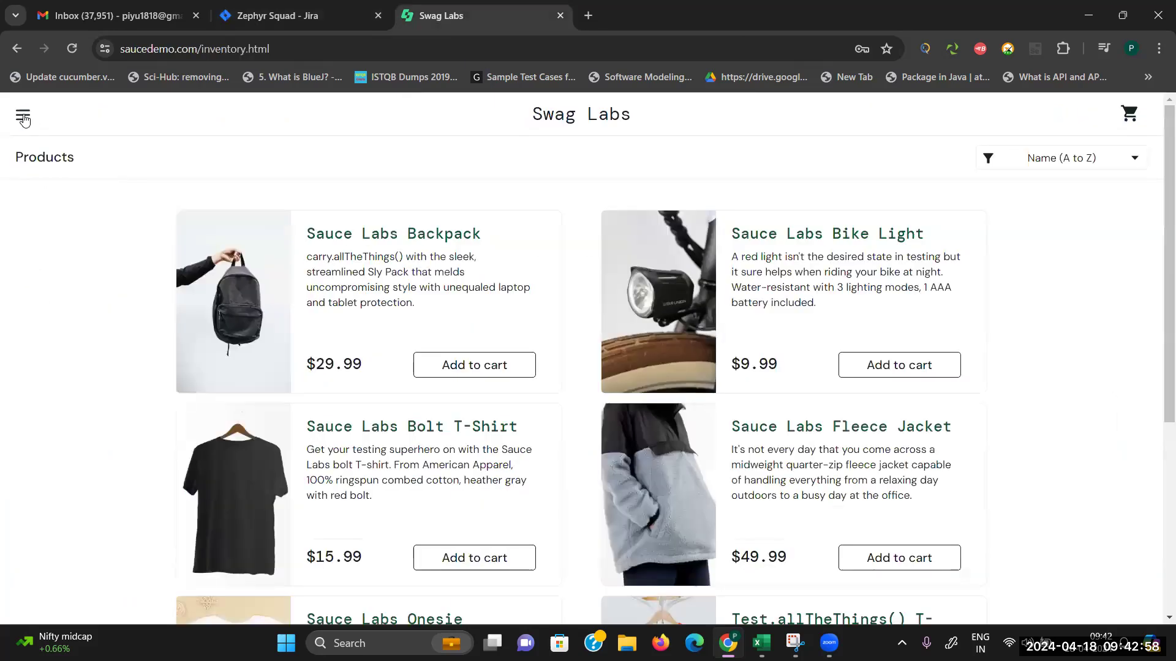
click(24, 116)
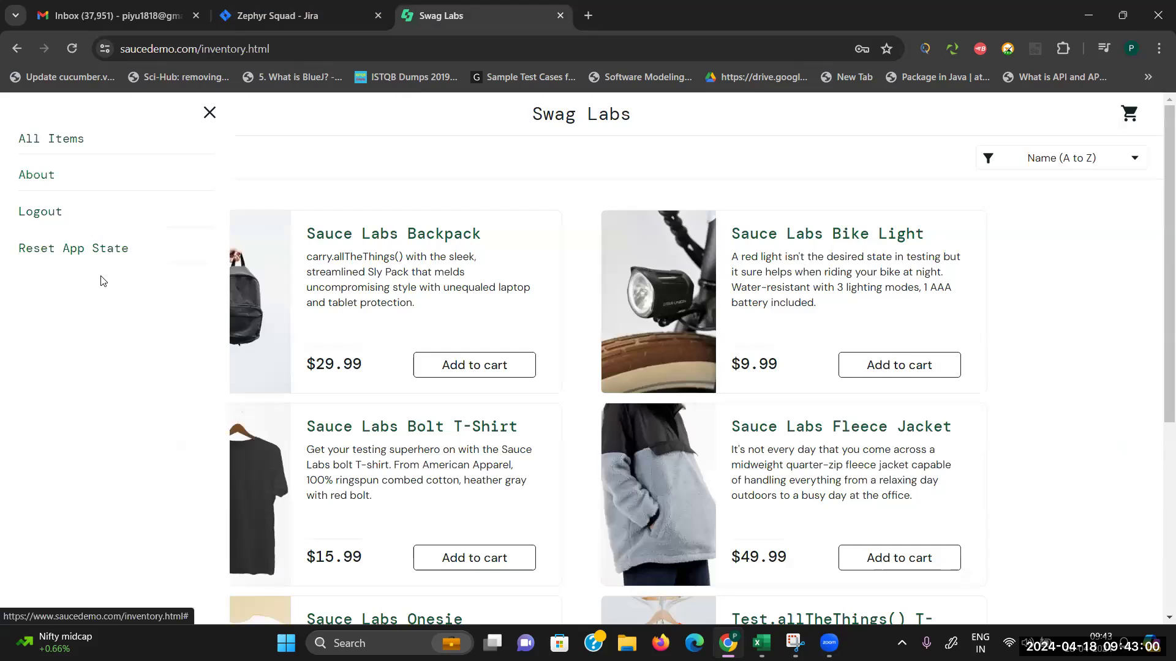
click(276, 16)
Step: Pass SWAG-T2 step 1 with actual result 'On clicking slide bar opens with all expected options'
click(627, 496)
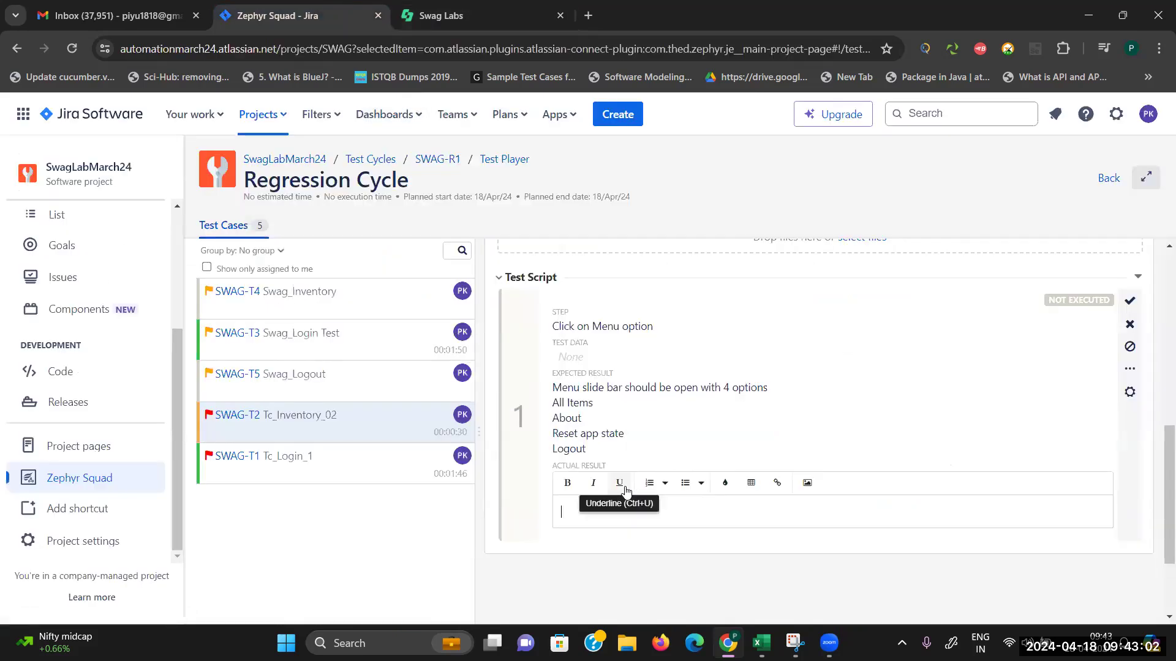
text(OK)
key(BackSpace)
key(BackSpace)
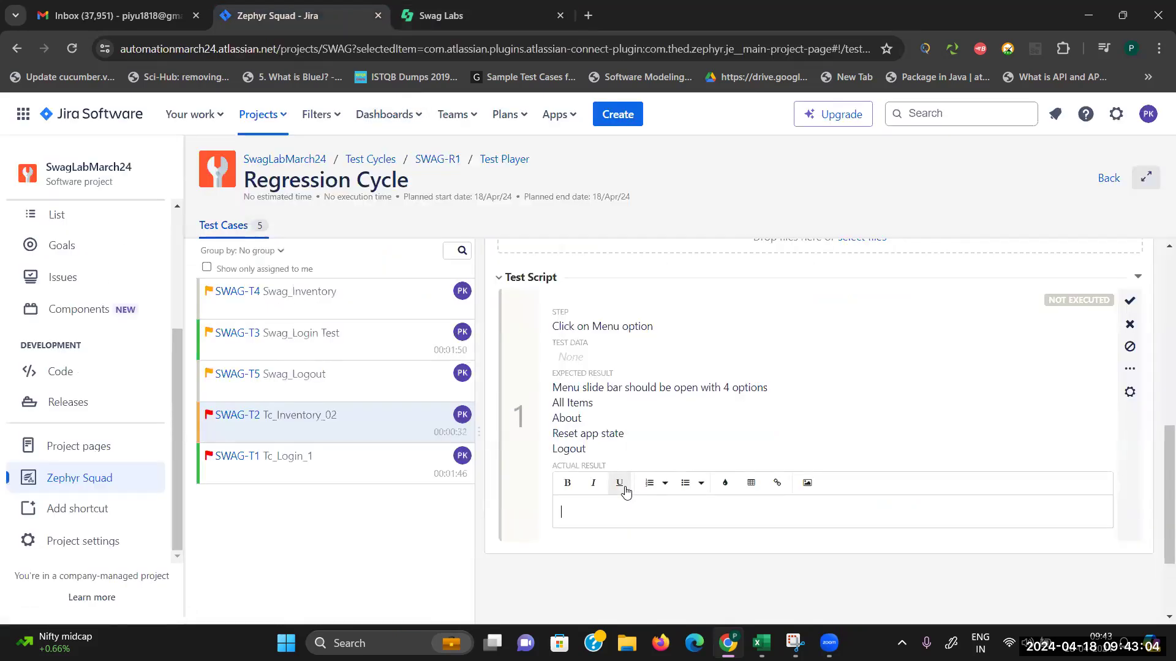
text(On cl)
key(BackSpace)
key(BackSpace)
text(u)
key(BackSpace)
text(icking slide bar opens)
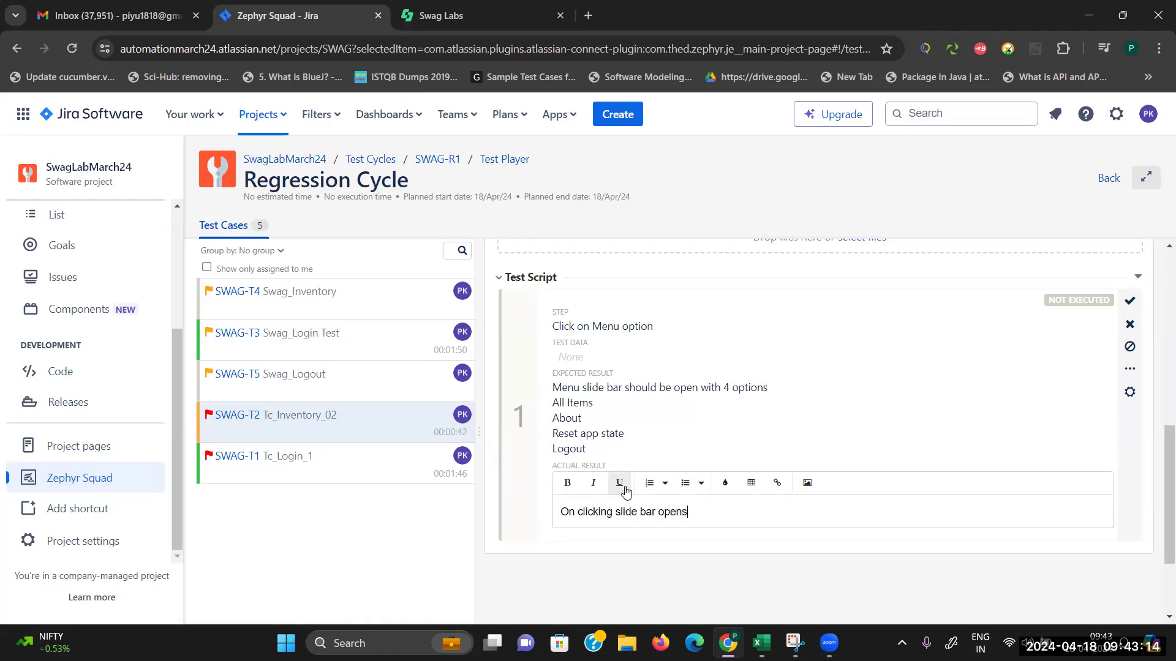
text( with all exx)
text(ected optuo)
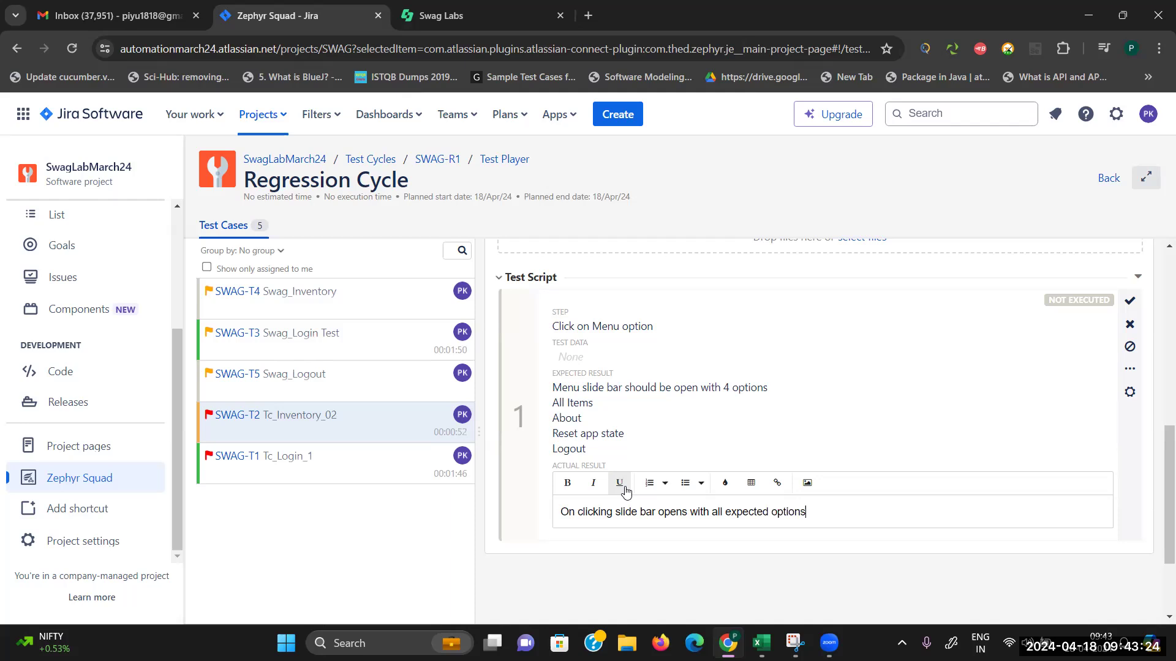
click(1131, 302)
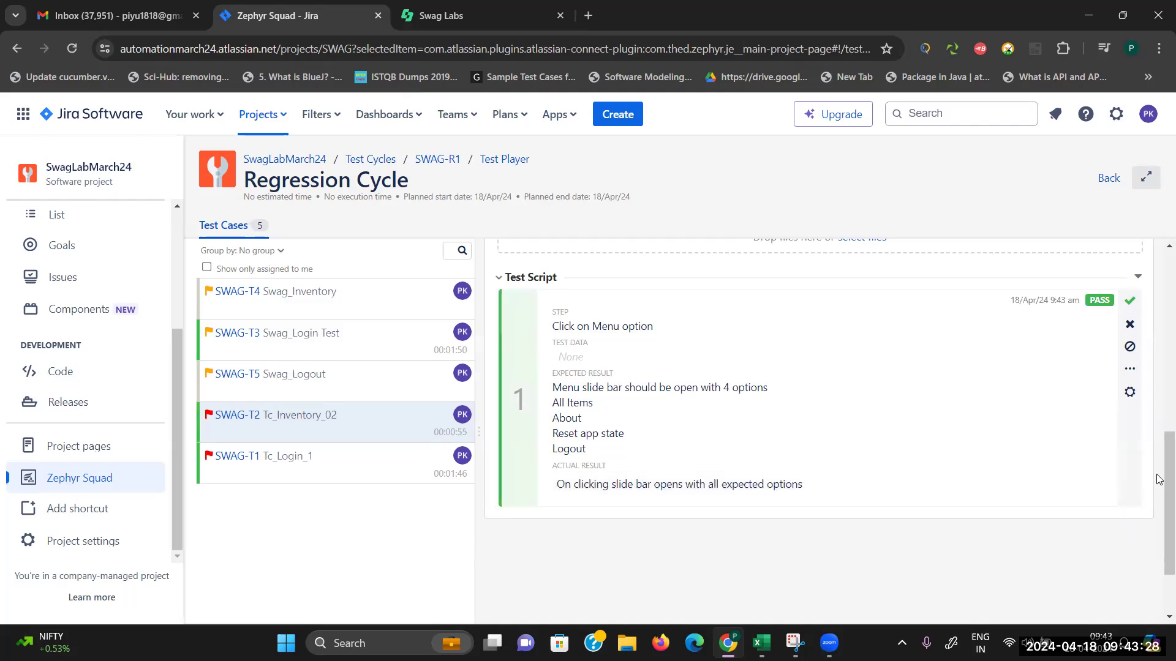
Step: Open SWAG-T4 Swag_Inventory and start its execution
scroll(1158, 529, up, 8)
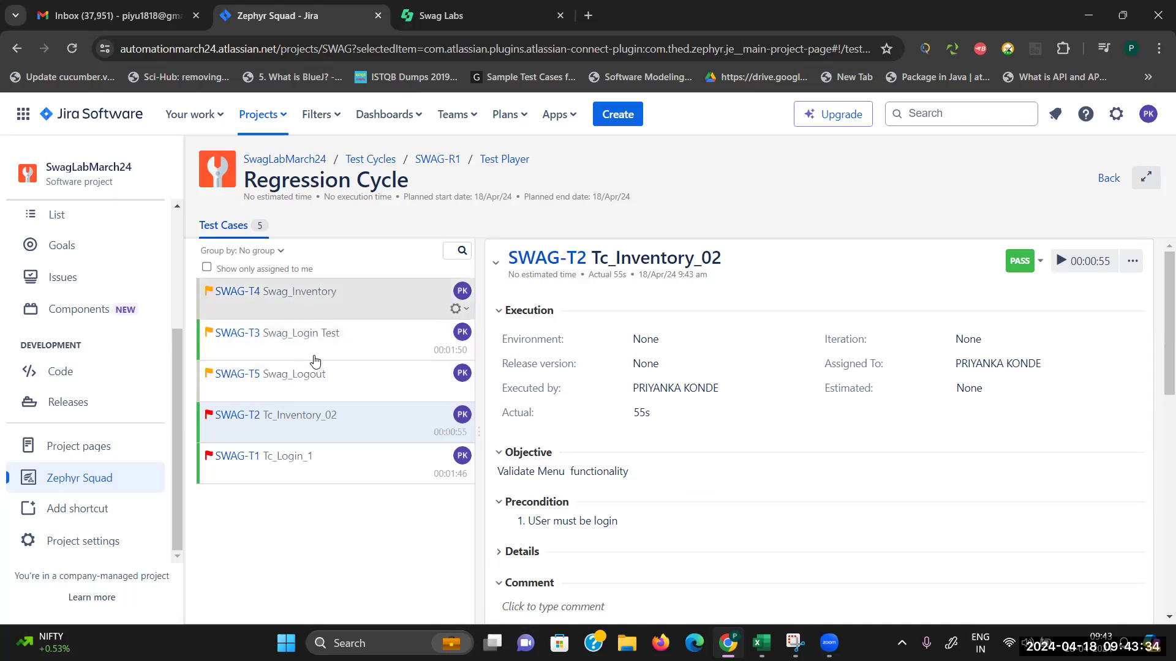
click(311, 300)
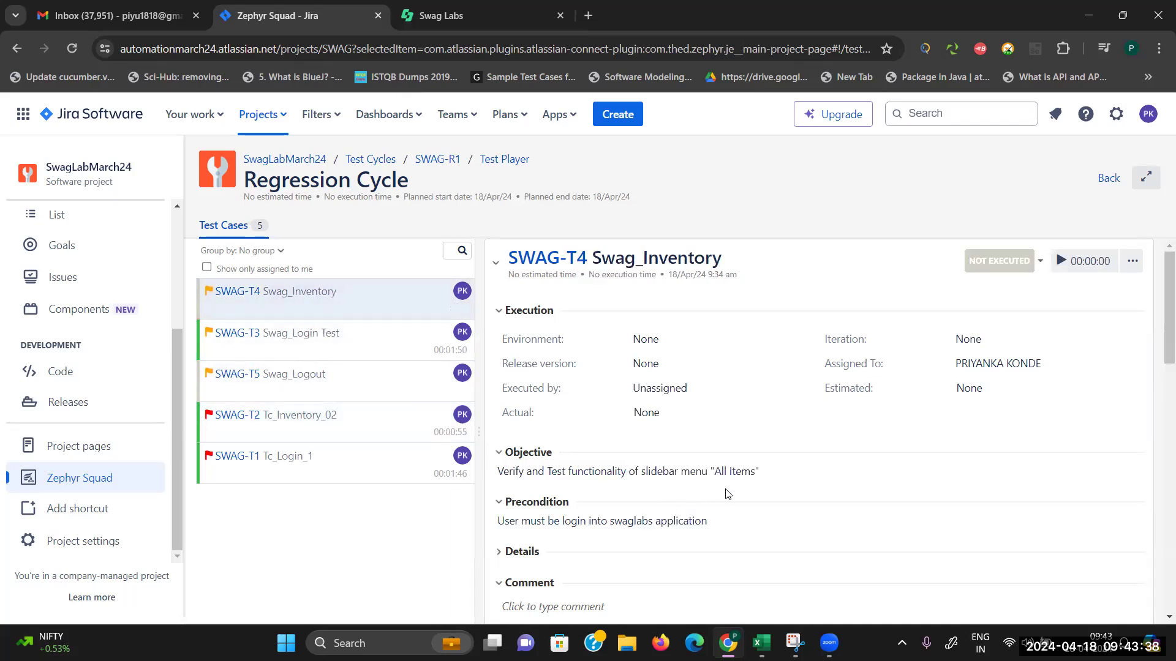
click(1059, 264)
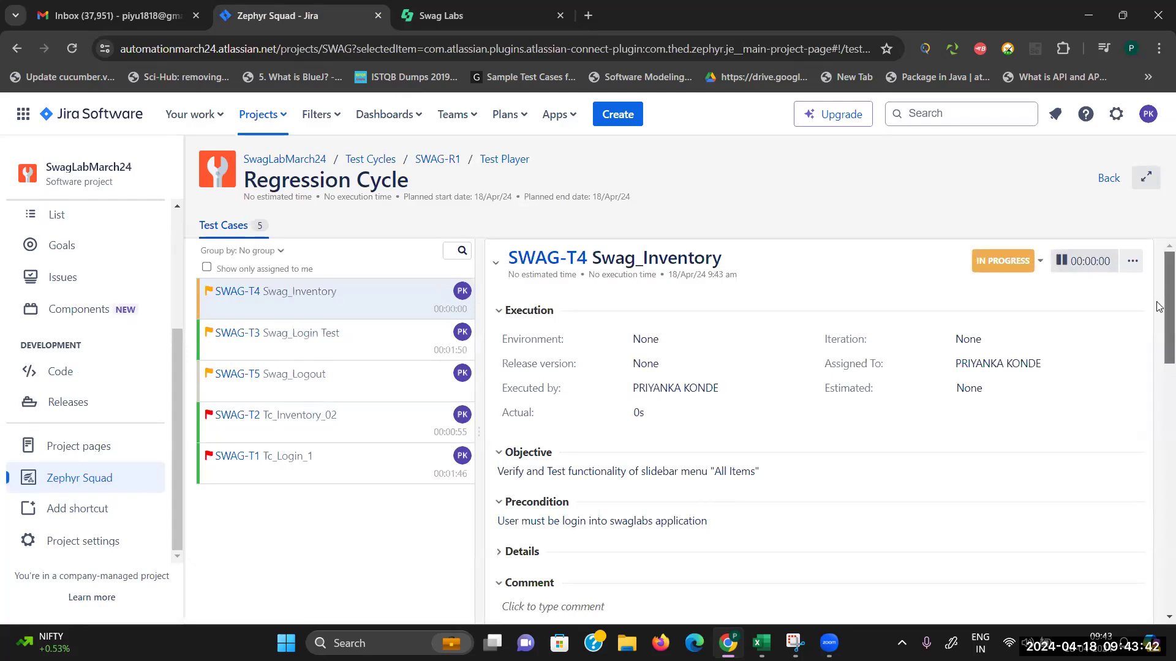
Step: Record 'Same as expected' for SWAG-T4 step 1, Open Inventory page, and mark it PASS
scroll(620, 264, down, 3)
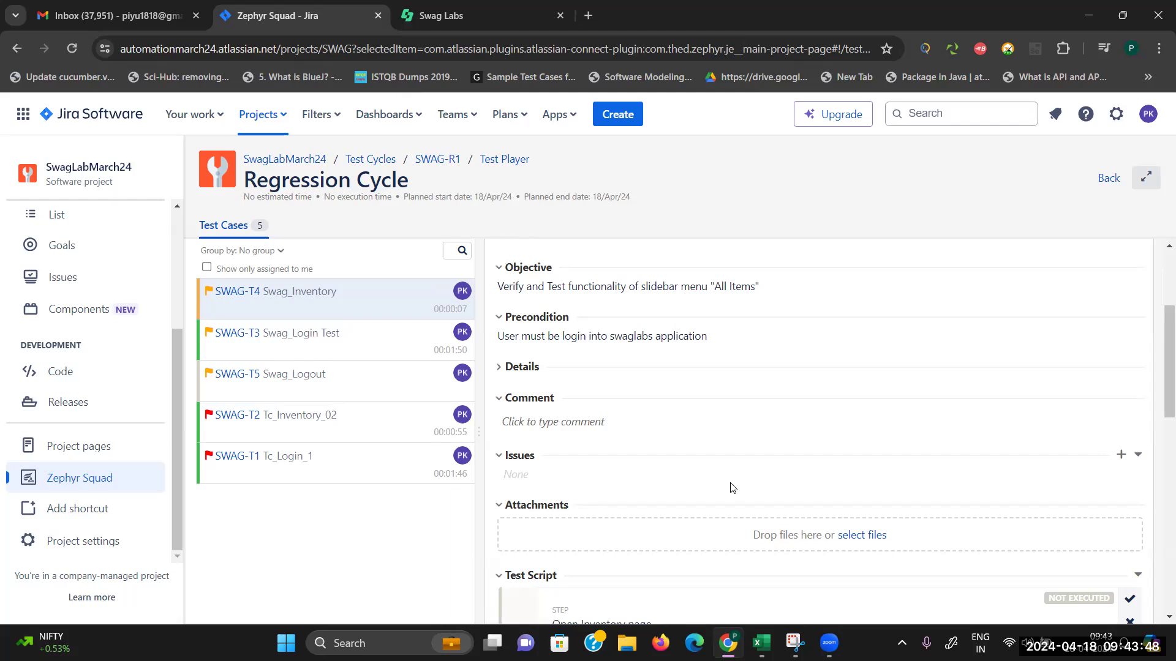
drag(1159, 404, 1159, 505)
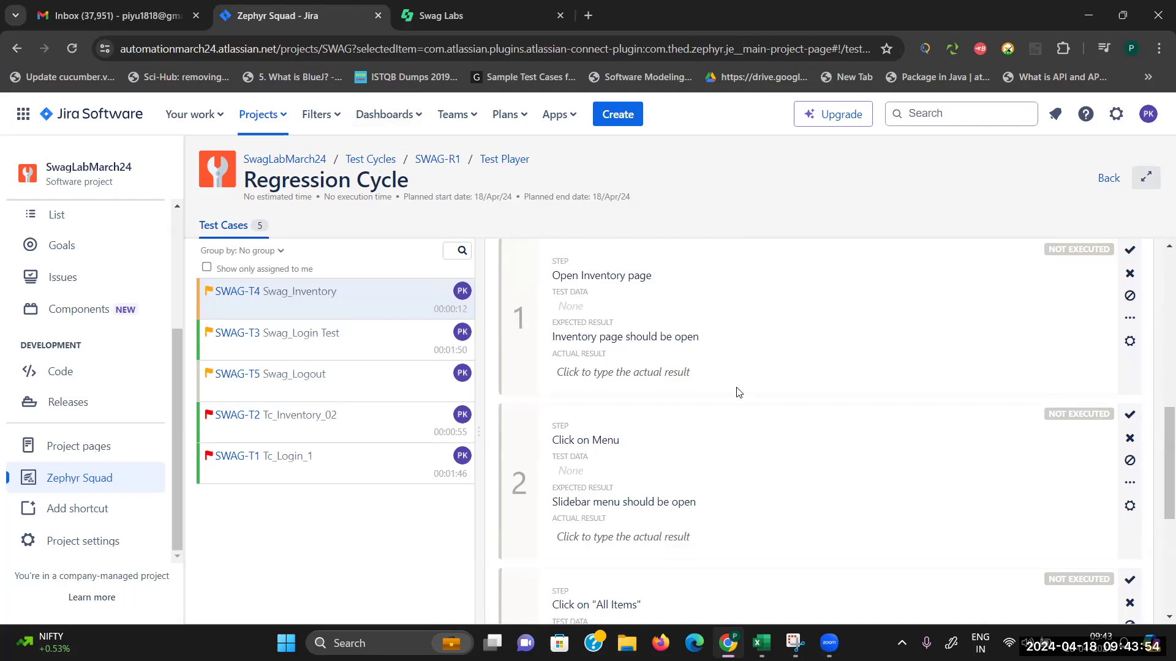
click(673, 373)
text(SAme)
key(BackSpace)
key(BackSpace)
key(BackSpace)
text(ae)
text(me as)
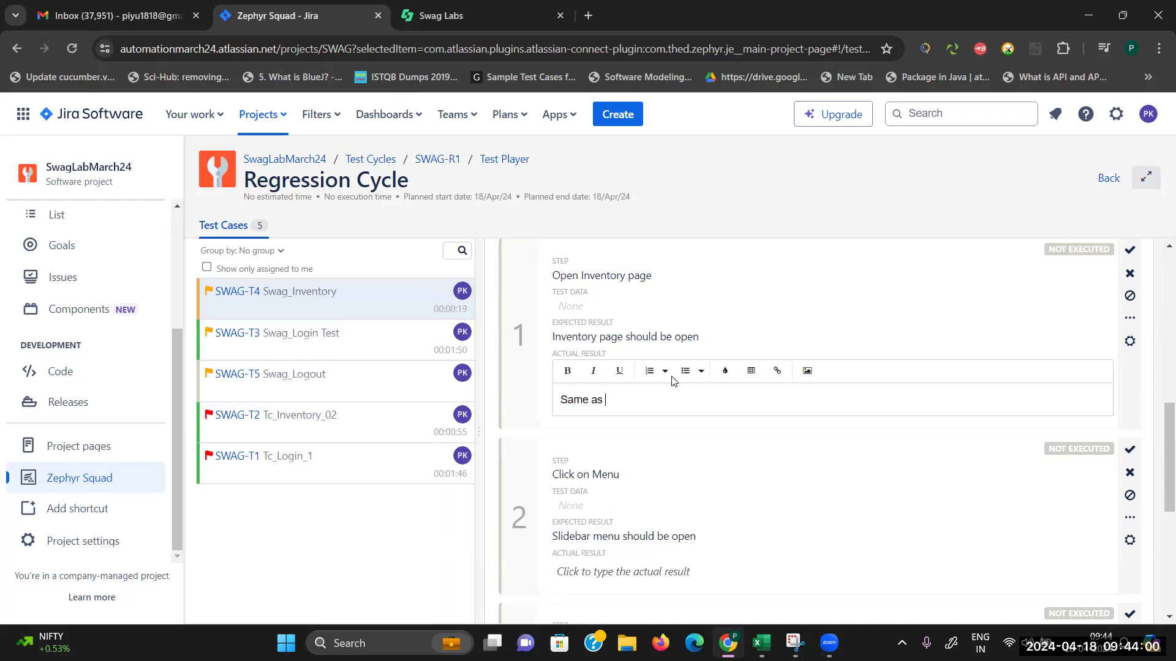
text( expected)
click(1129, 253)
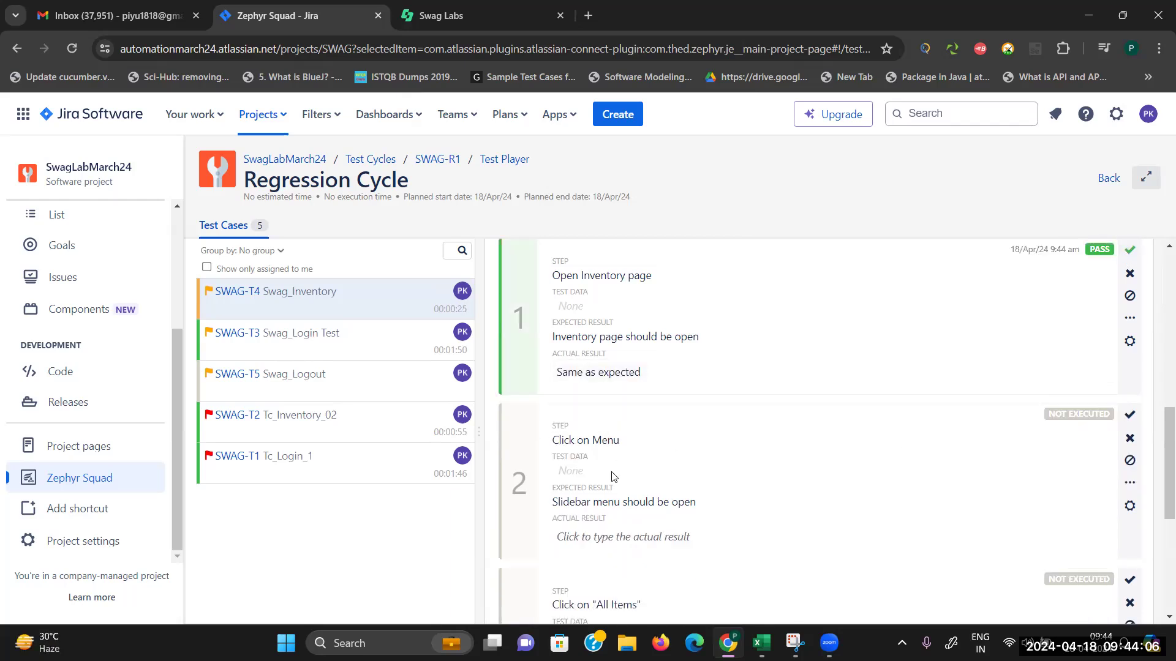
Step: Pass SWAG-T4 step 2, Click on Menu, with 'same as expected' after checking the Swag Labs menu
click(639, 531)
text(same as)
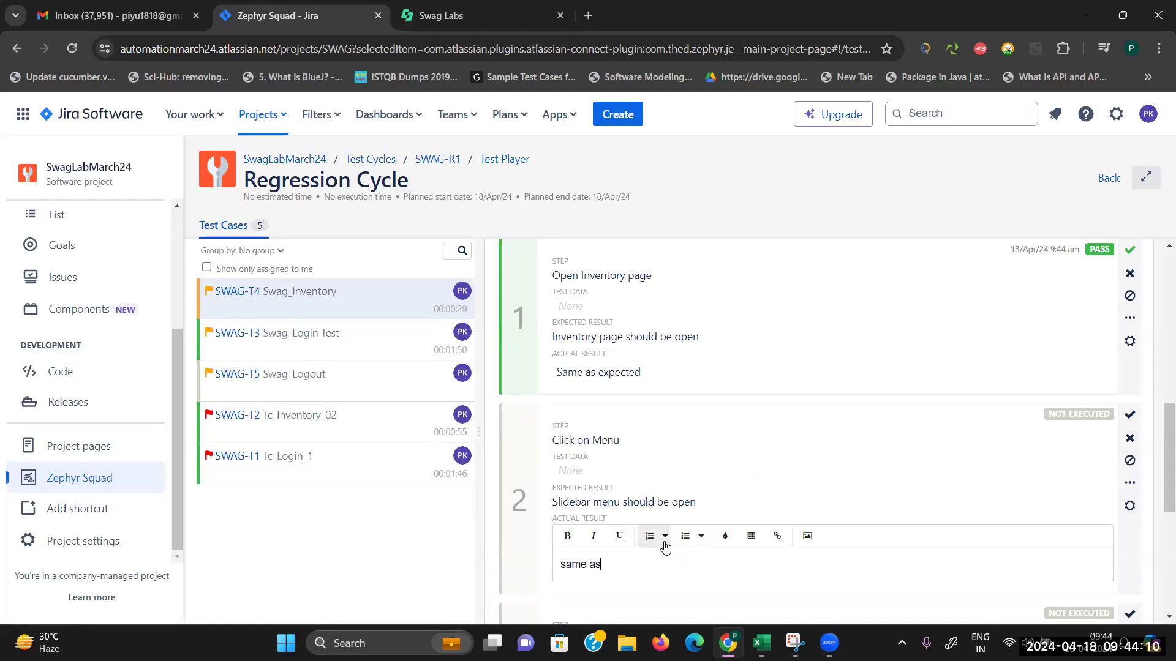
text( expected)
click(1129, 415)
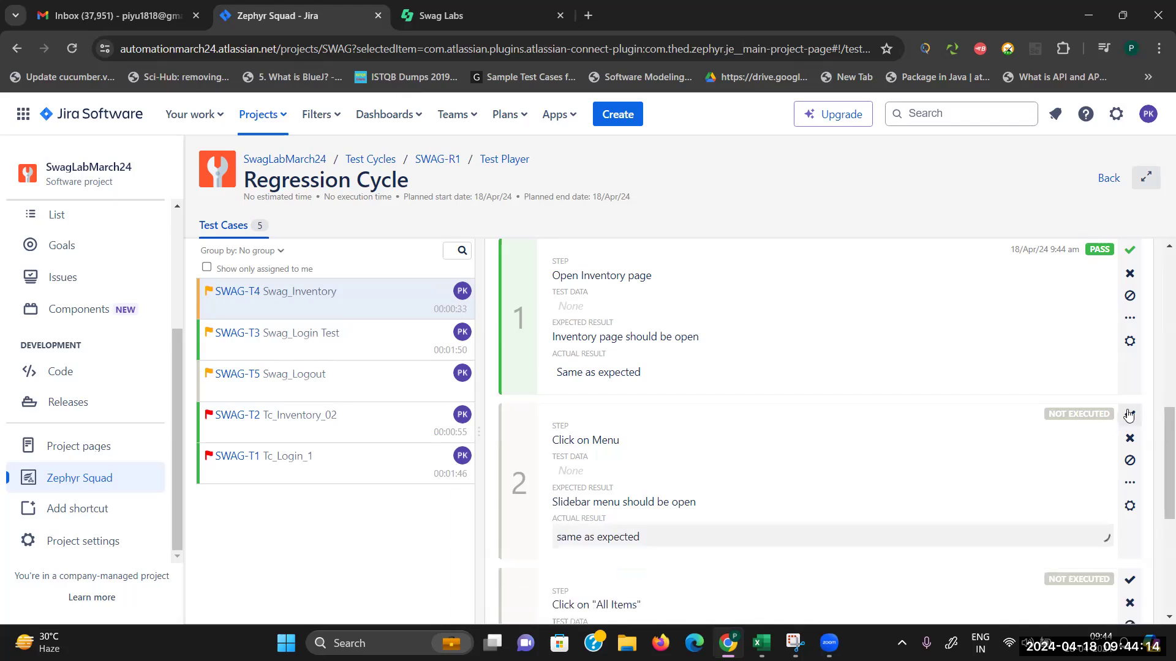
drag(1160, 436, 1159, 501)
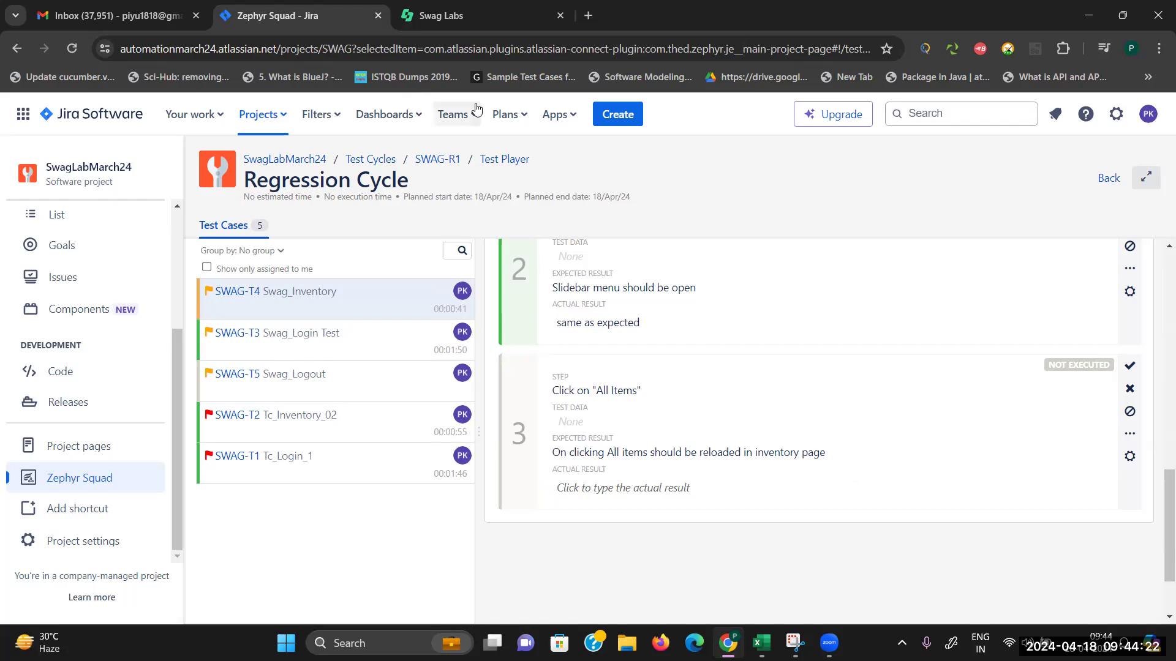
click(451, 13)
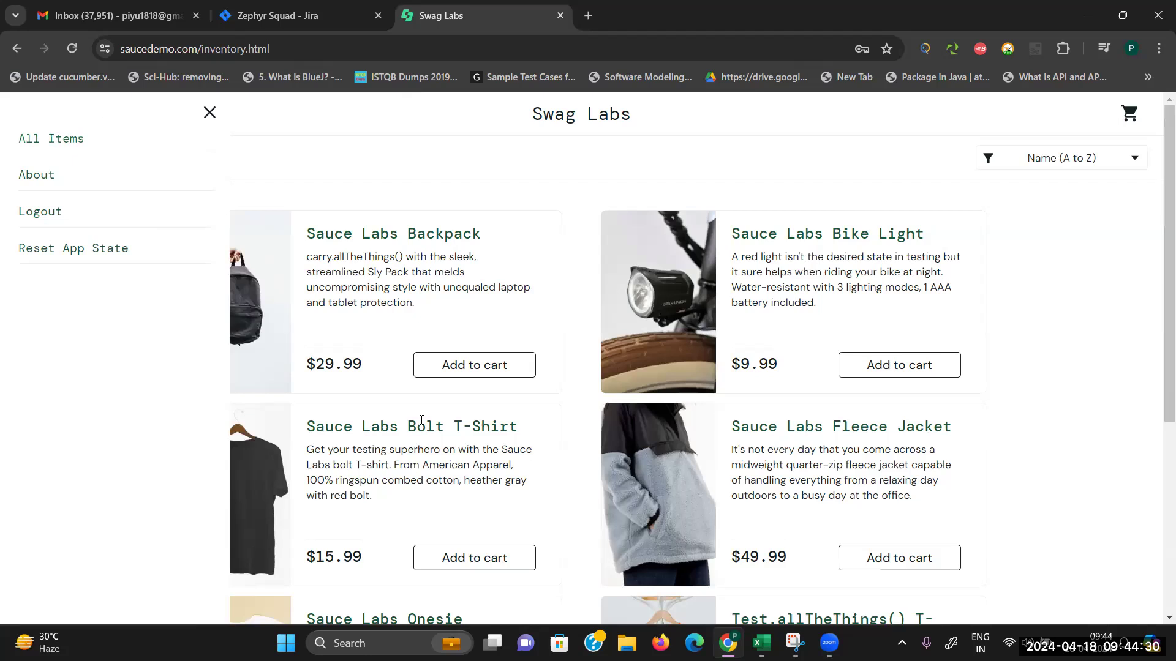
click(277, 10)
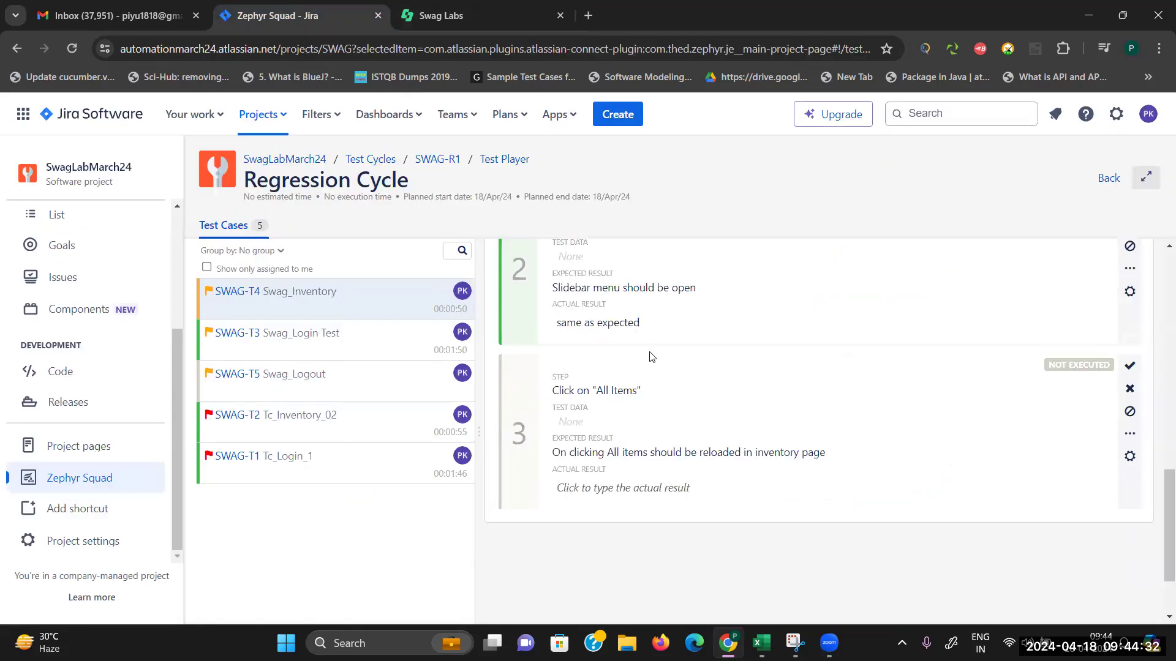
Step: Fail SWAG-T4 step 3 with actual result 'All item option is not working'
click(653, 488)
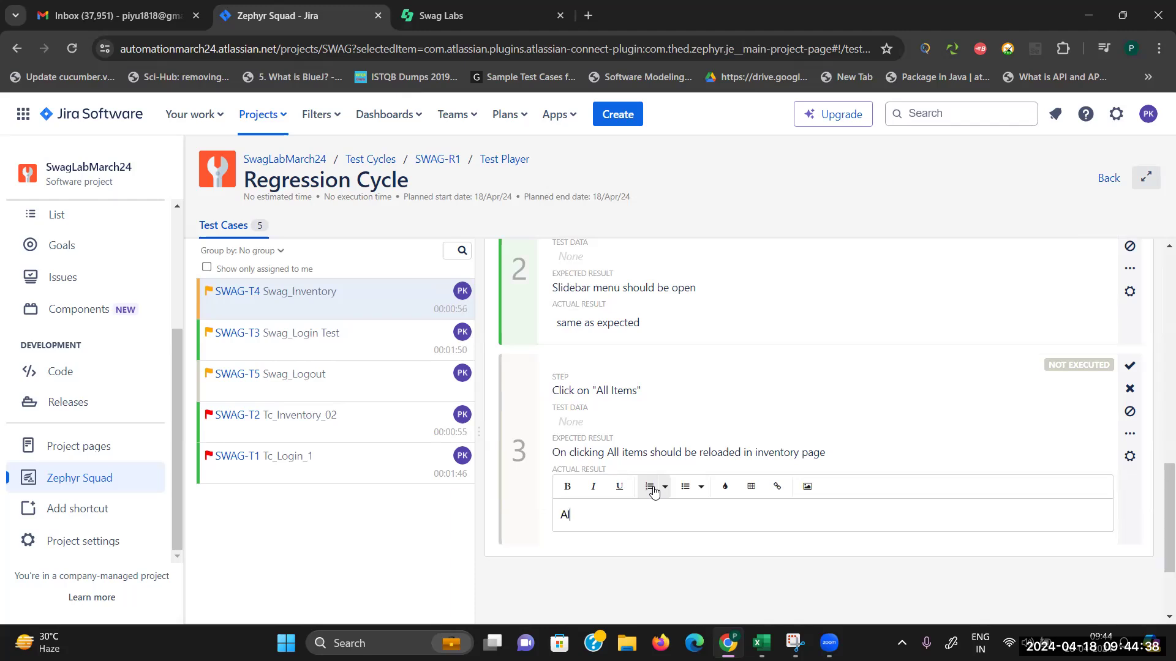
text(All item )
text(lin)
key(BackSpace)
key(BackSpace)
key(BackSpace)
key(BackSpace)
text(option is not working)
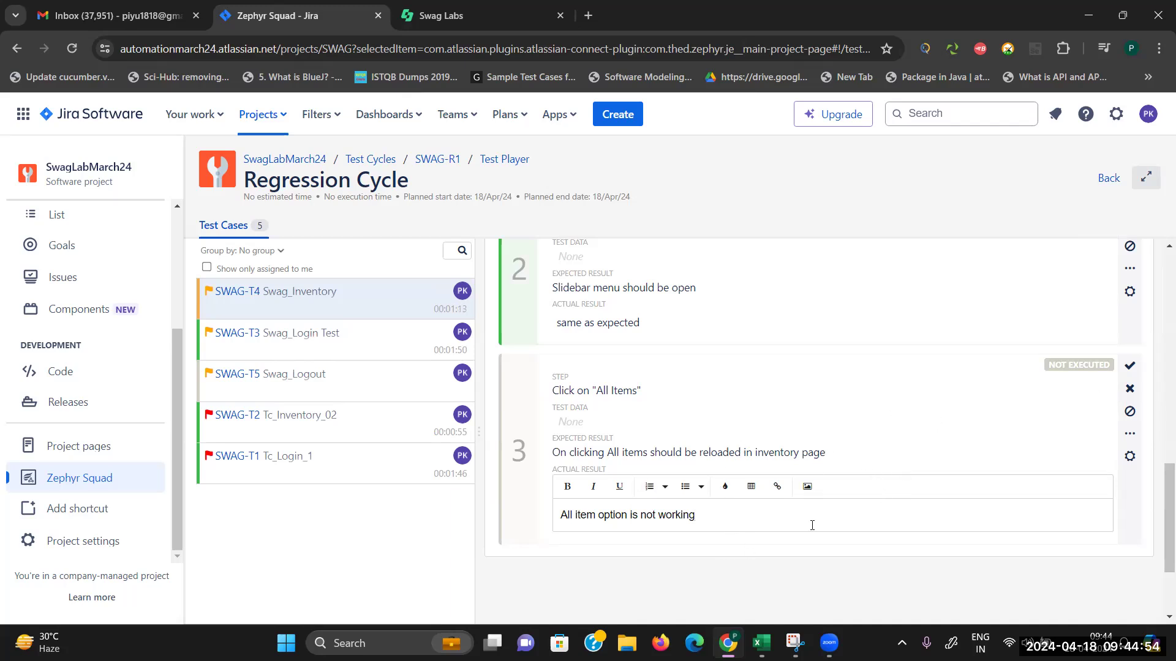
click(1130, 391)
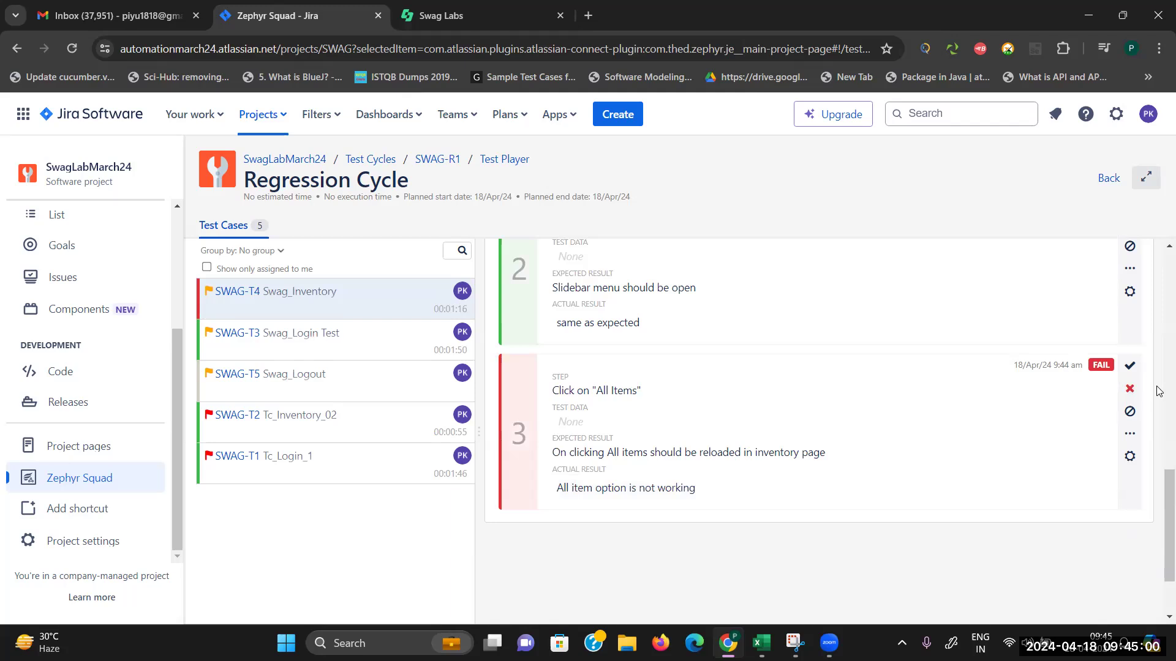
drag(1168, 487, 1142, 249)
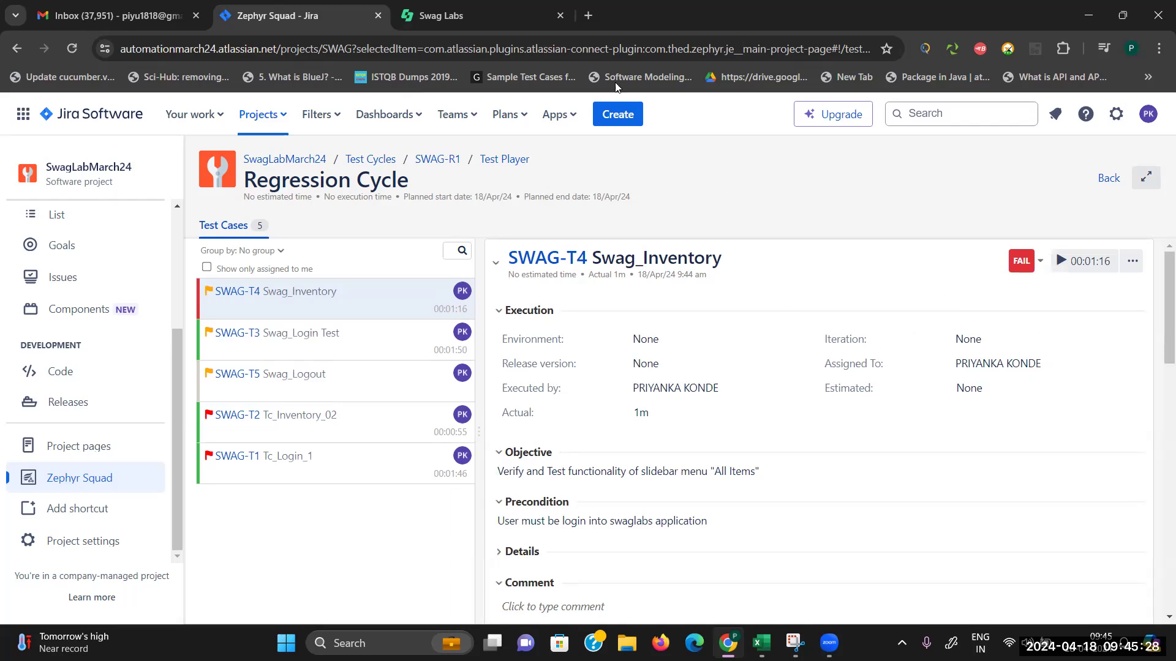
Step: Start a new issue of type Bug
click(619, 116)
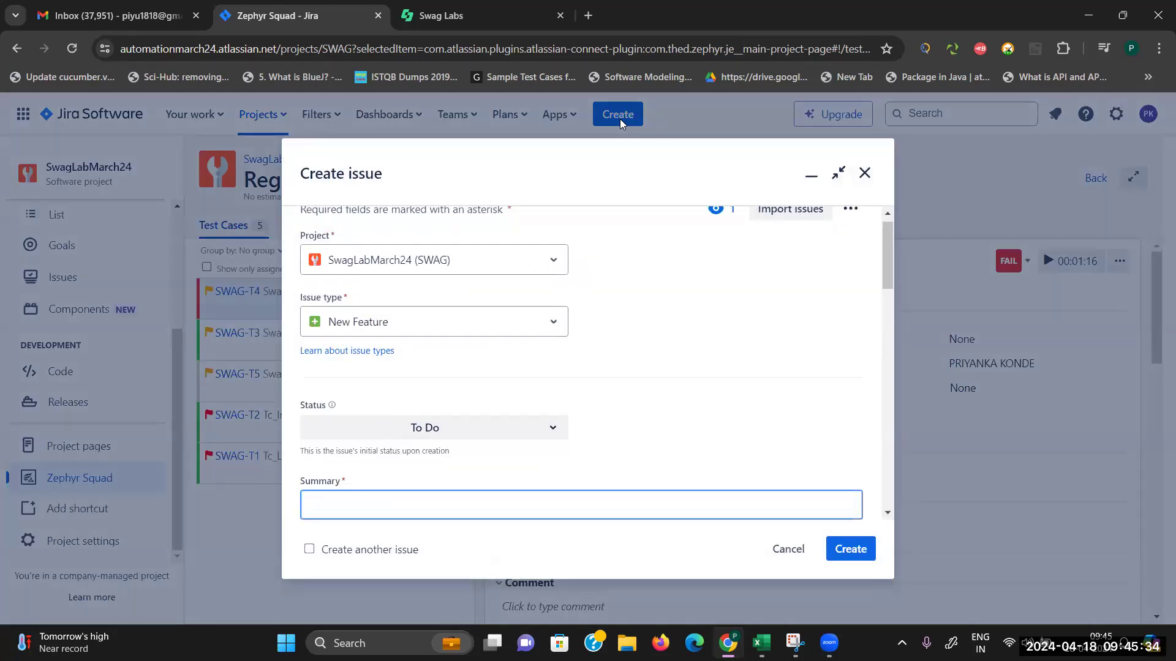
click(554, 322)
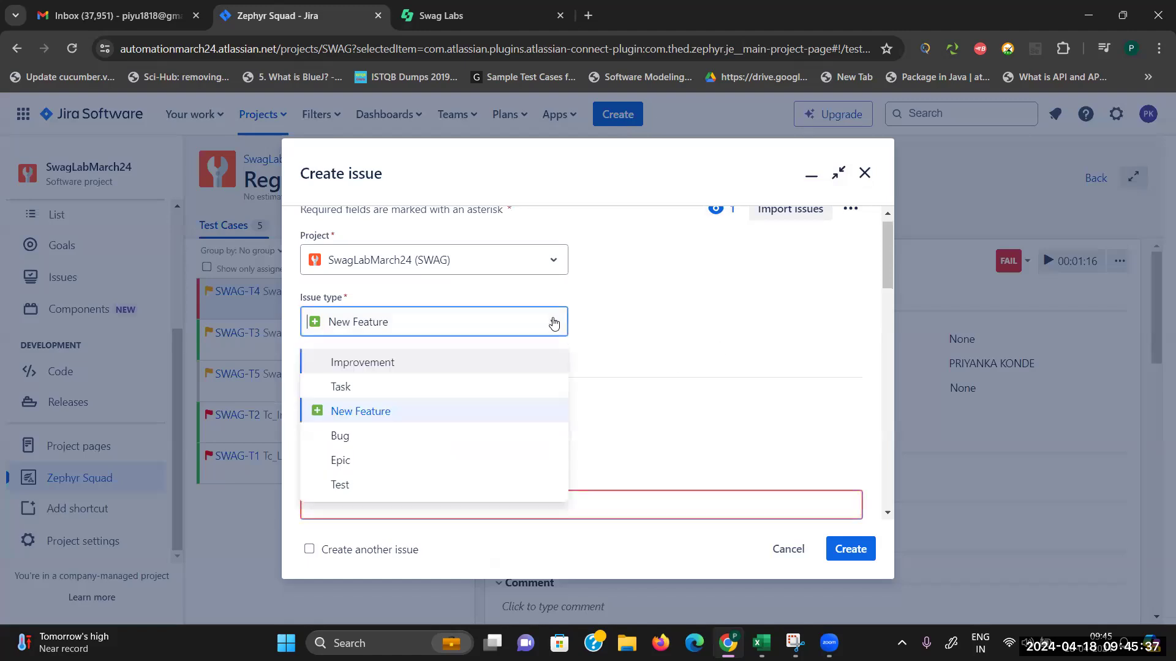
click(381, 436)
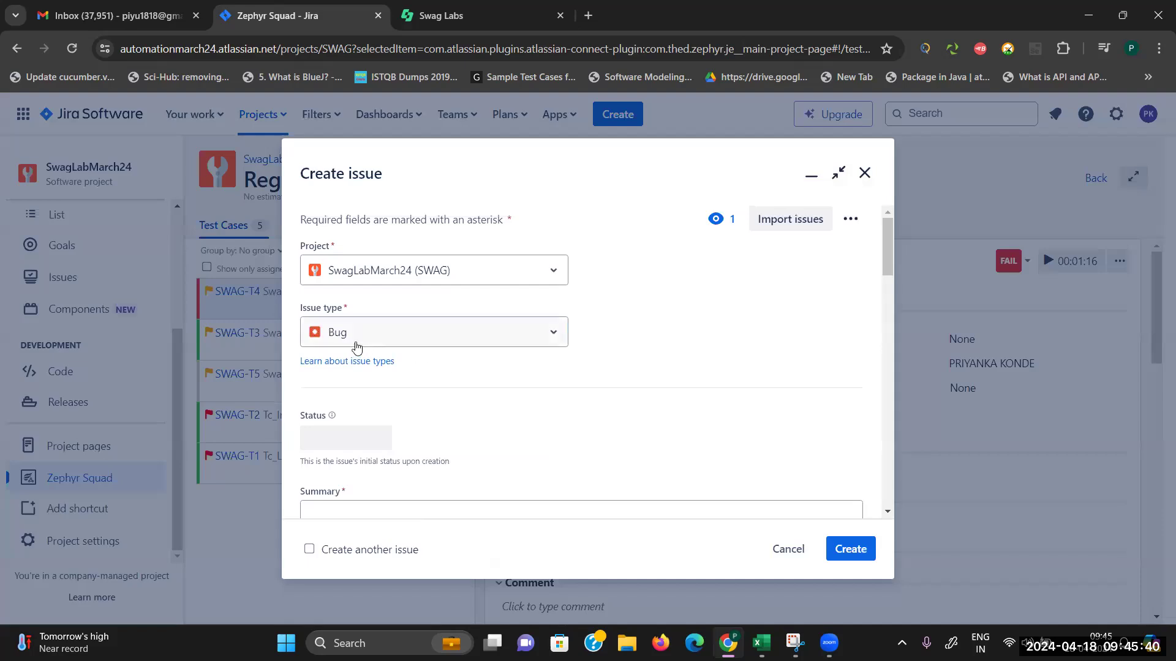
drag(887, 265, 892, 305)
Step: Summarise the bug as 'All item link is not working' with parent SWAG-1 Epic1
click(552, 286)
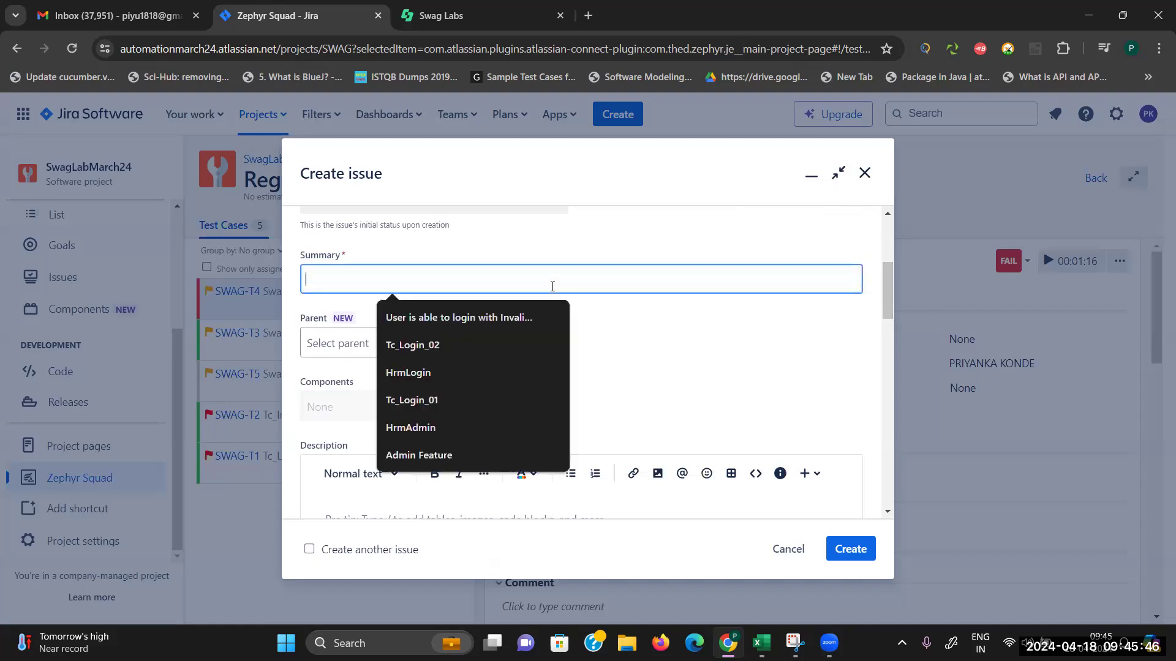
text(All item link is not working)
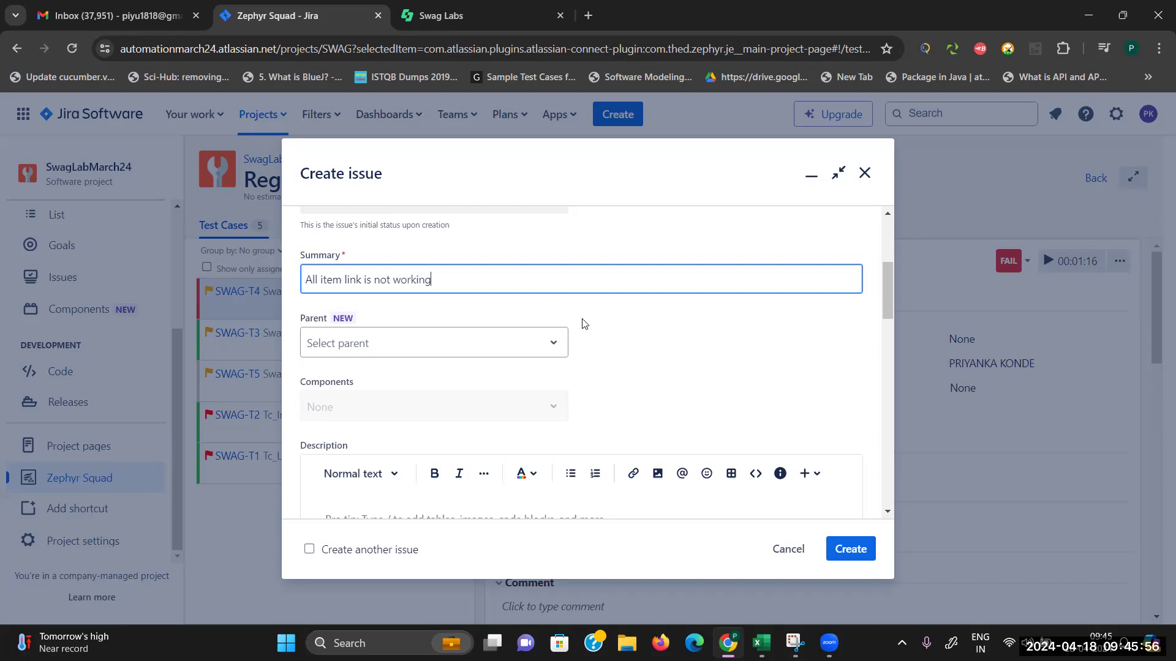
click(550, 352)
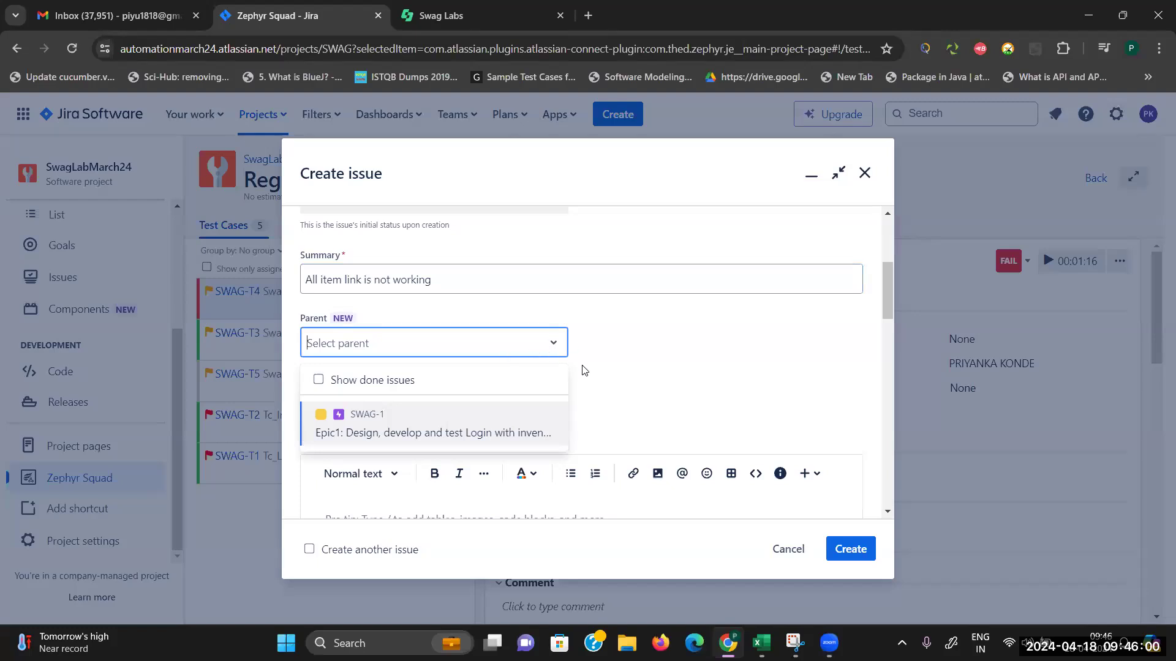
click(459, 431)
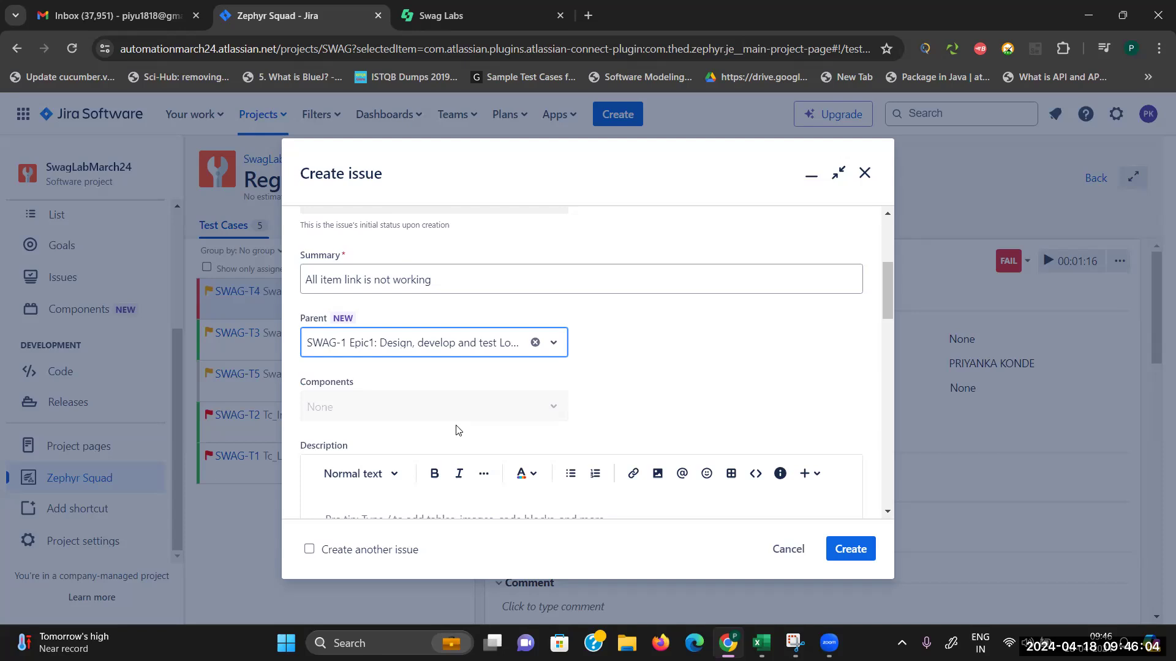
drag(887, 311, 890, 357)
click(573, 318)
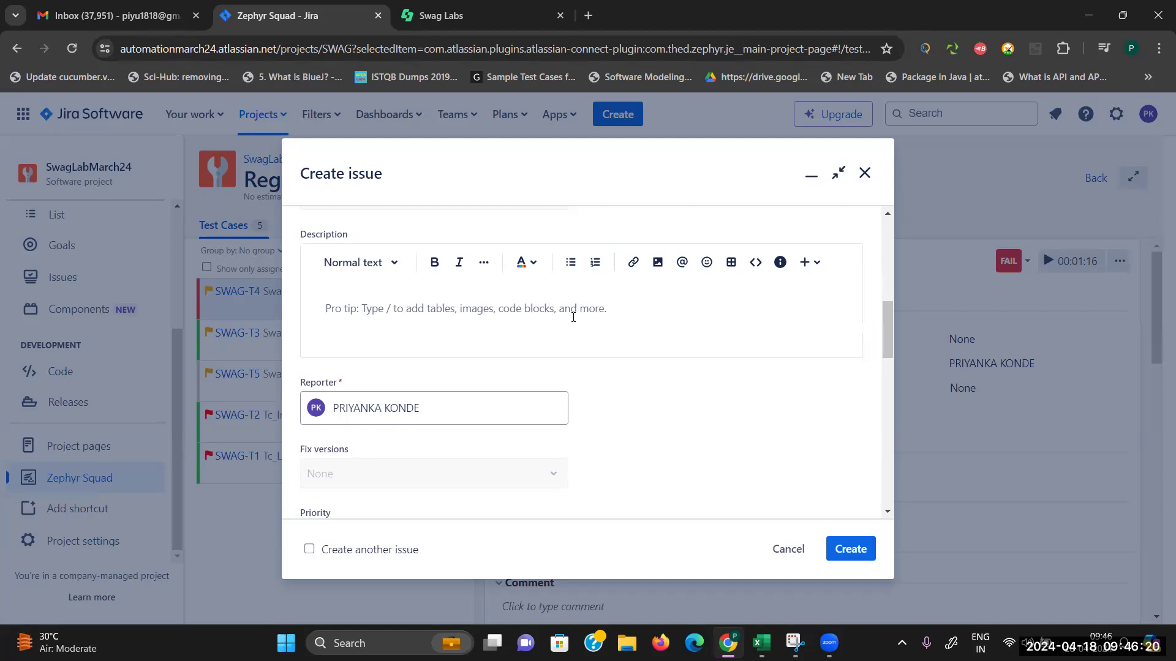
Step: Describe the expected behaviour (All Item link reloads all products) versus the actual: user cannot click it
text(Expected)
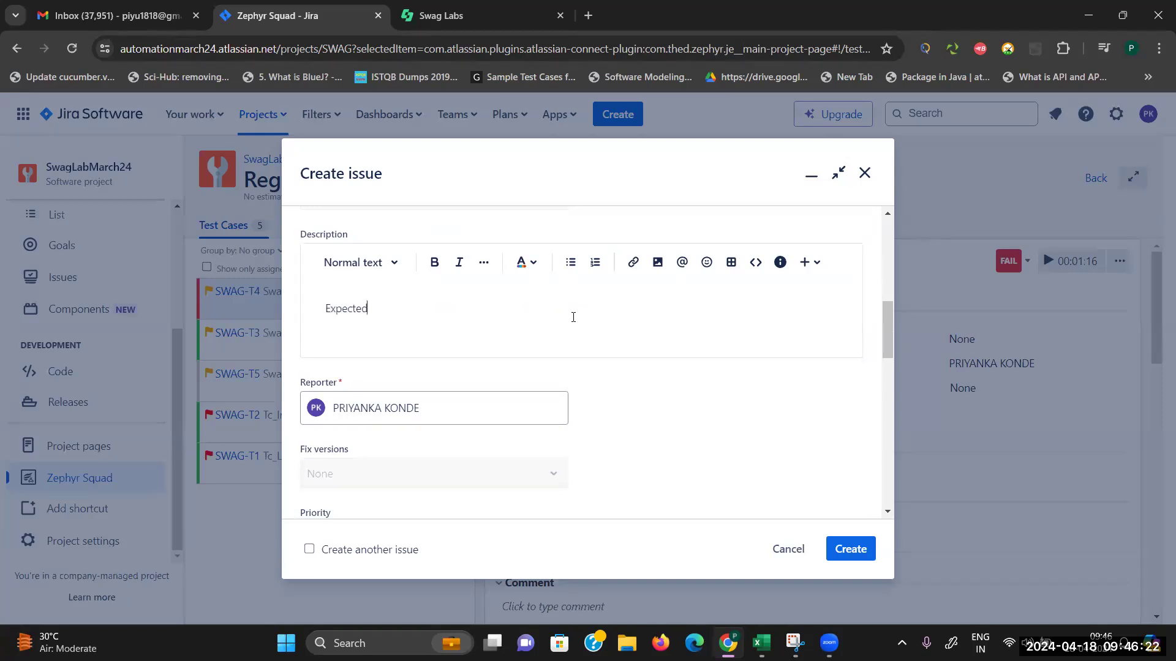
text( is wit)
key(BackSpace)
key(BackSpace)
text(it is )
text(when user c)
text(lick )
text(on A;;)
text( Ite)
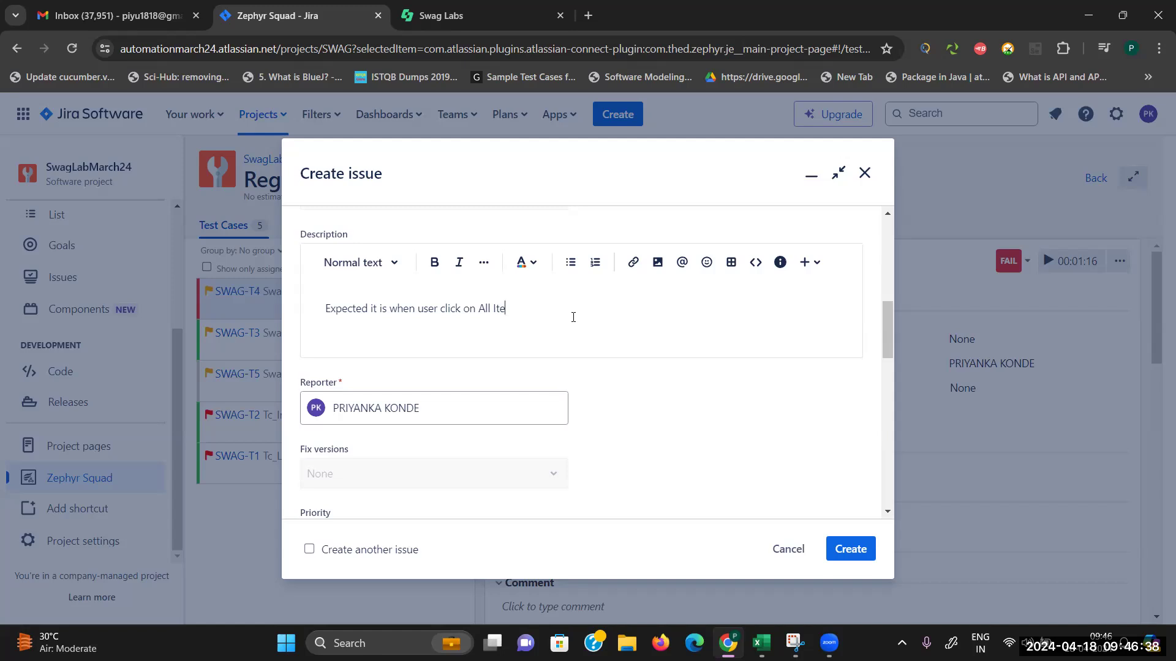
text(m link it should reload all the products into pag)
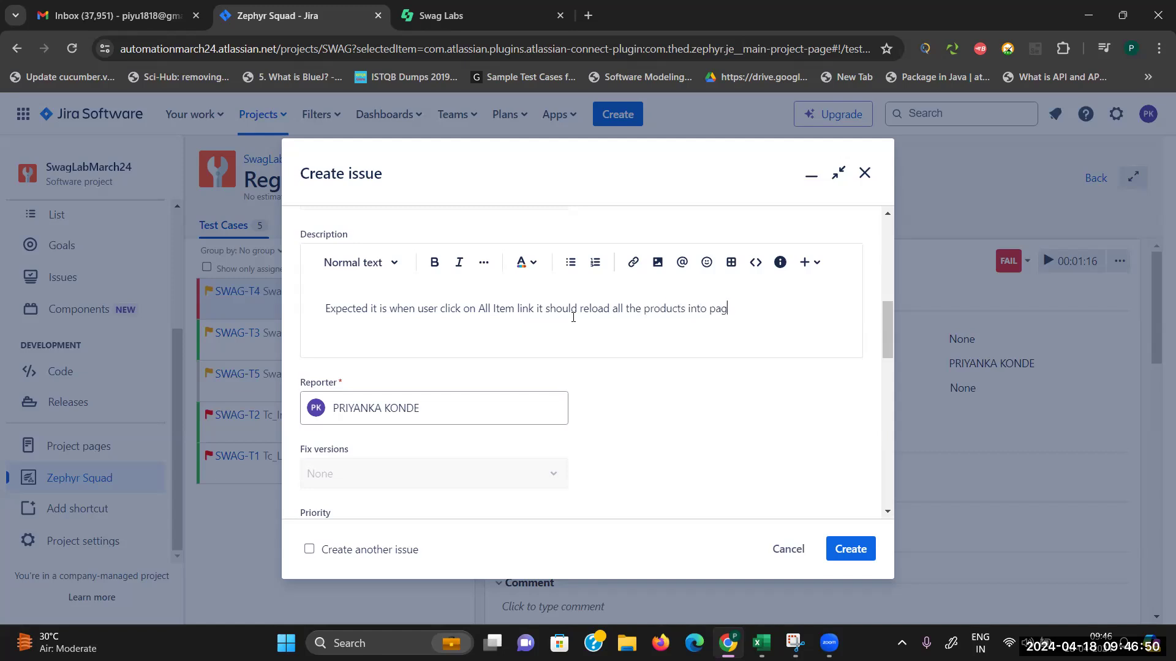
text(e but In actual application user is not able to clic)
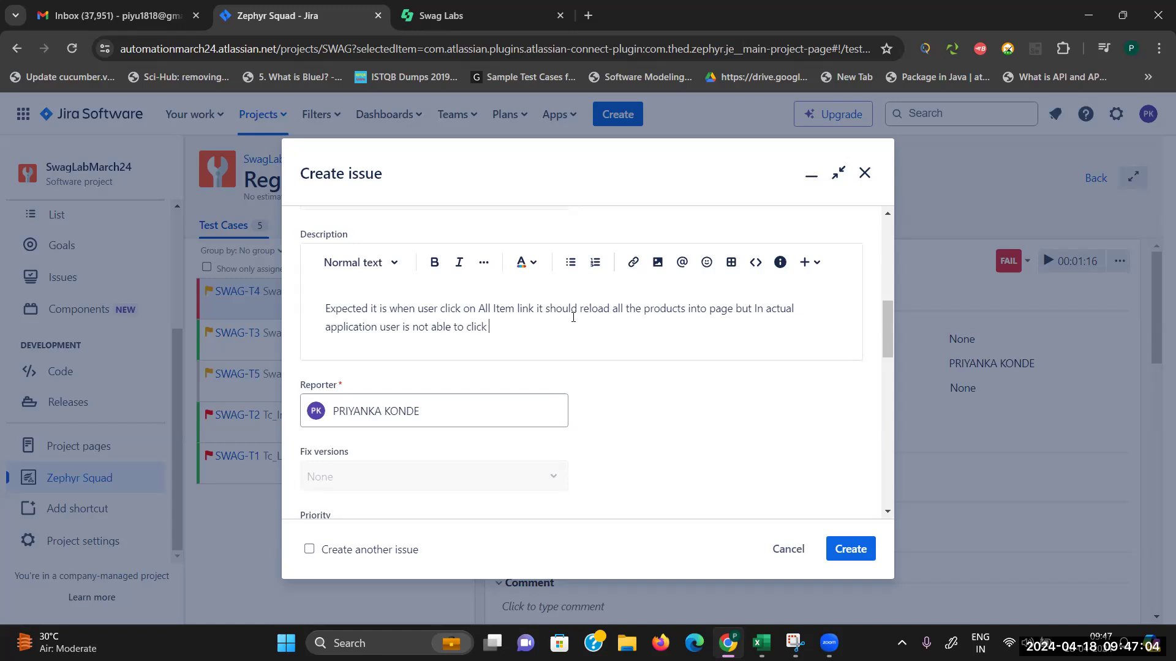
text(k.)
Step: Add the line 'All items option is not working.' and a 'Steps to follow:' heading
key(Return)
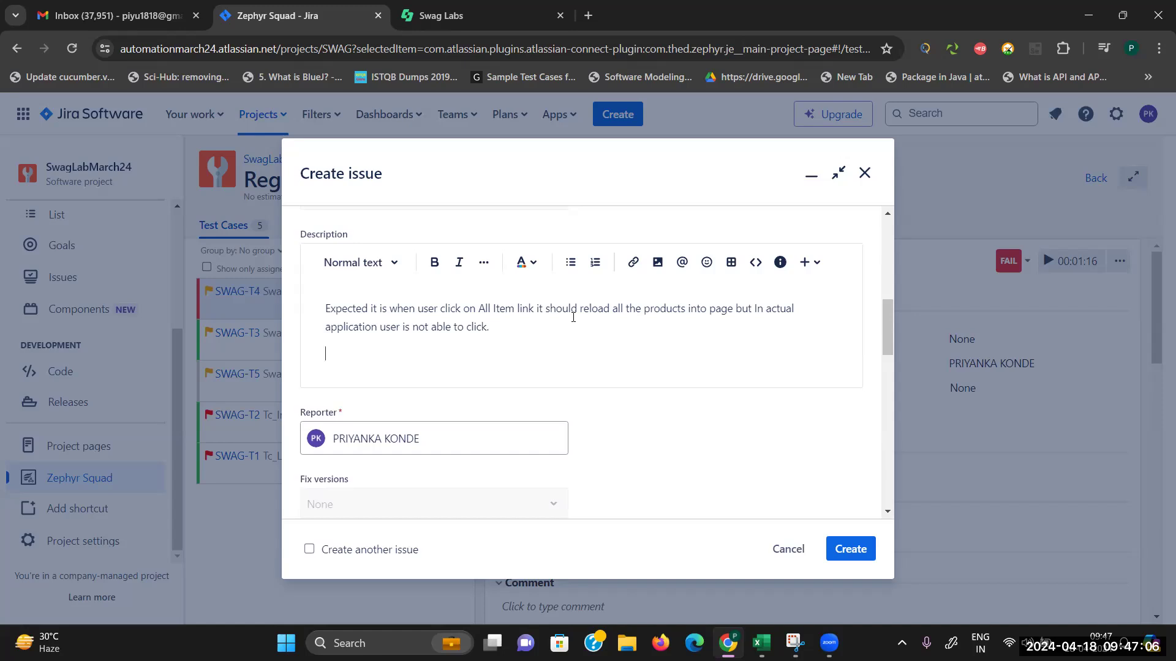
text(All items option is not working)
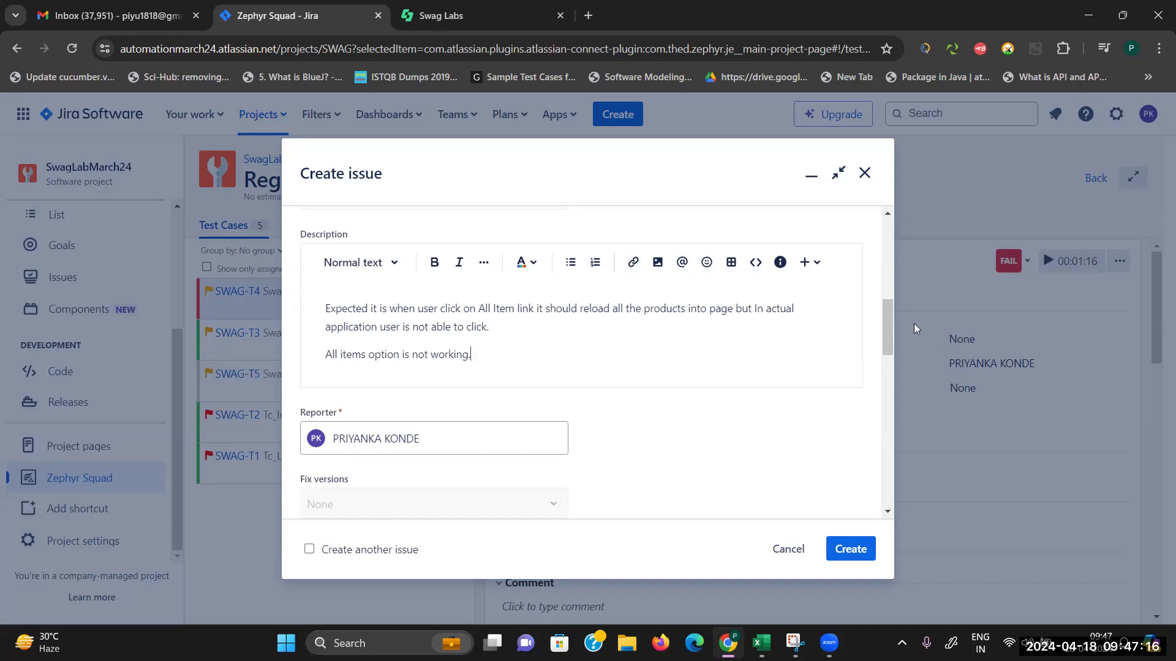
text(.)
key(Return)
text(Steps to )
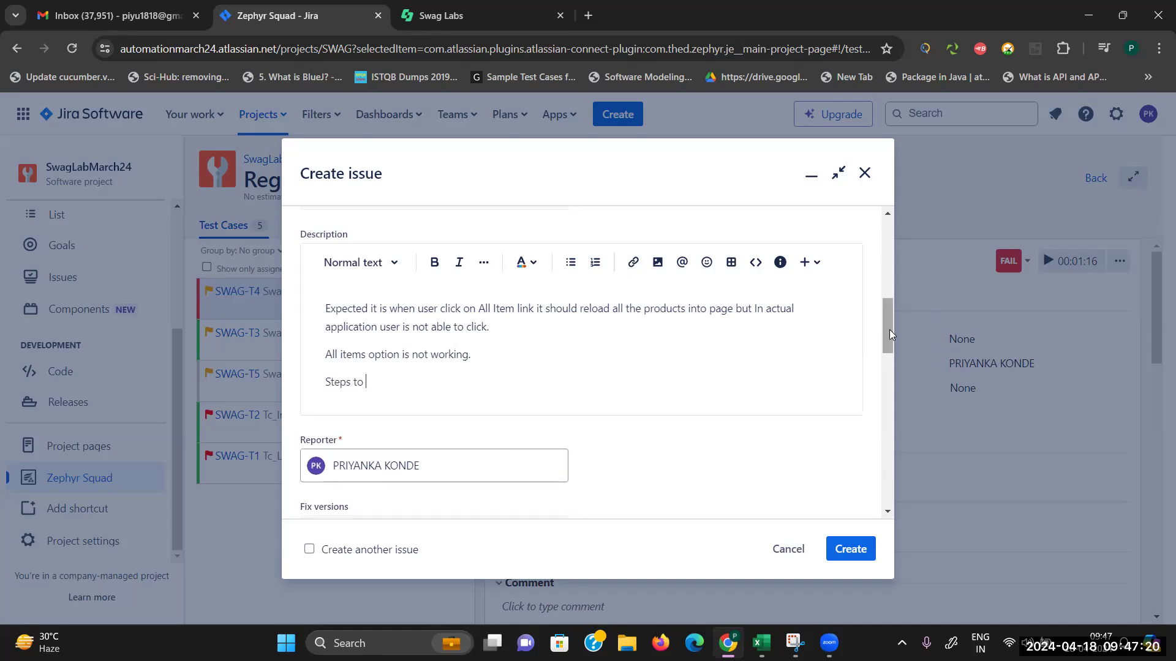
text(follow:)
key(Return)
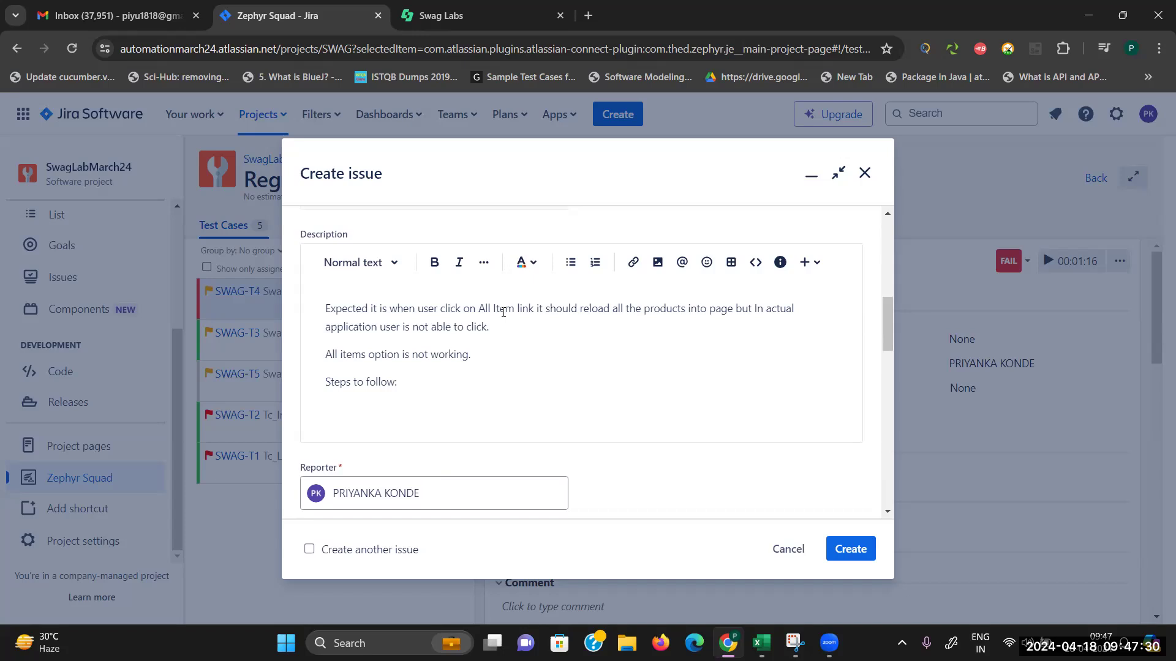
Step: Add a numbered list with the steps 'click on menu' and 'click on All items'
click(595, 262)
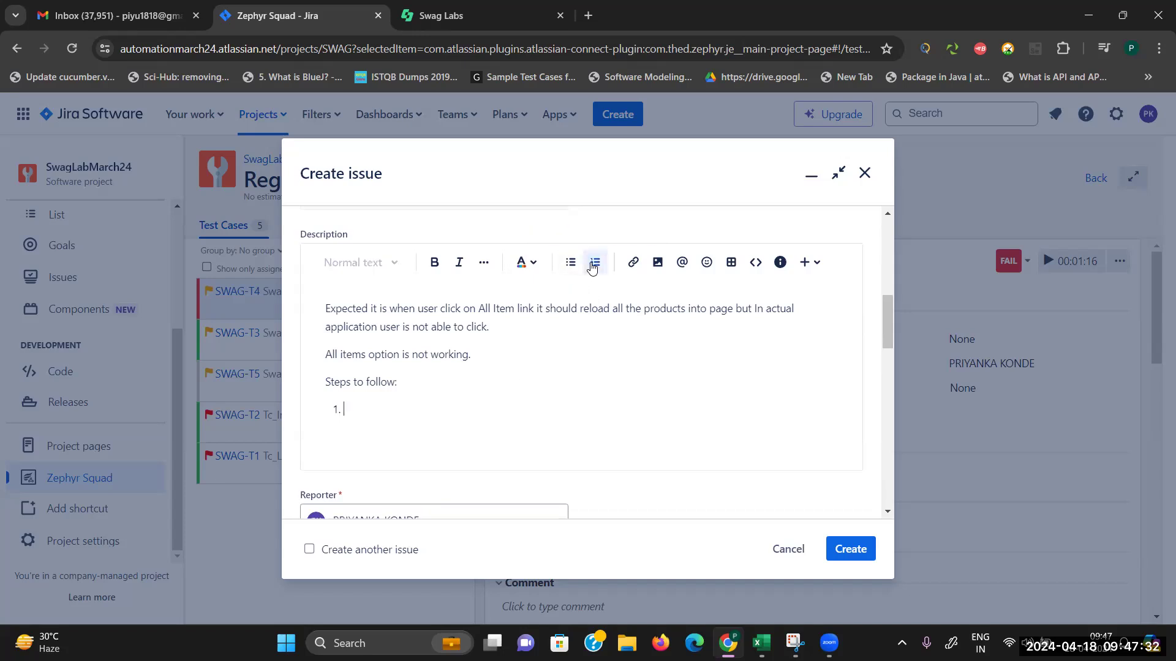
text(click on menu')
key(BackSpace)
key(Return)
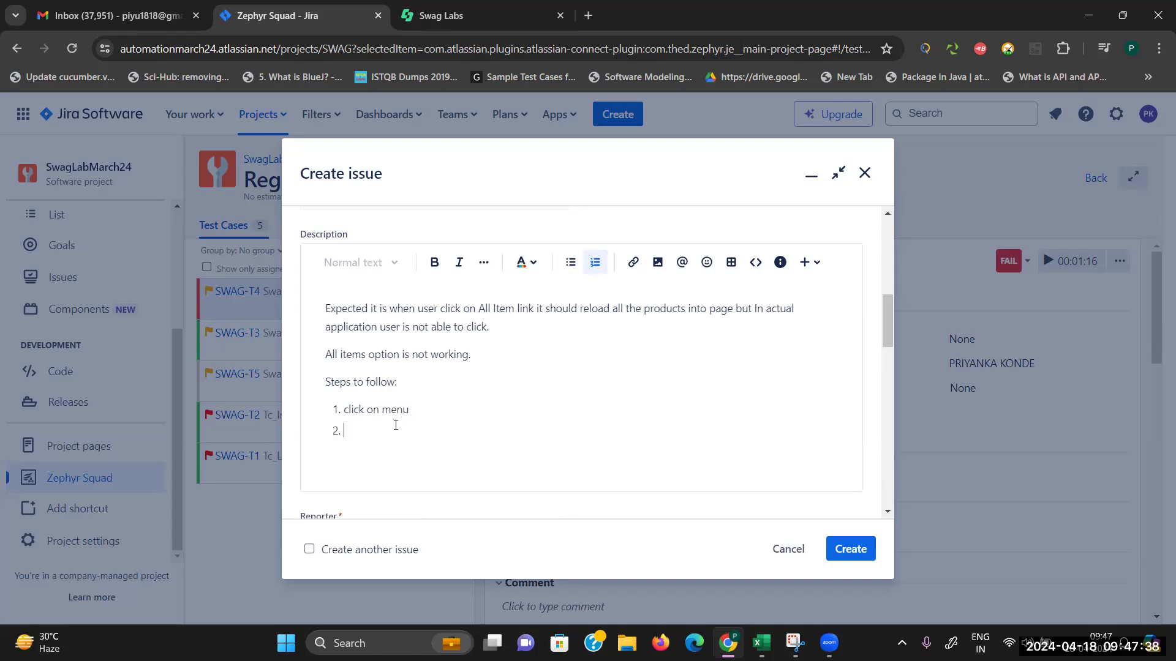
text(2.click o)
key(BackSpace)
key(BackSpace)
key(BackSpace)
key(BackSpace)
text(click on All items)
Step: Set the bug's priority to High and add the ManualTesting label
drag(888, 333, 895, 387)
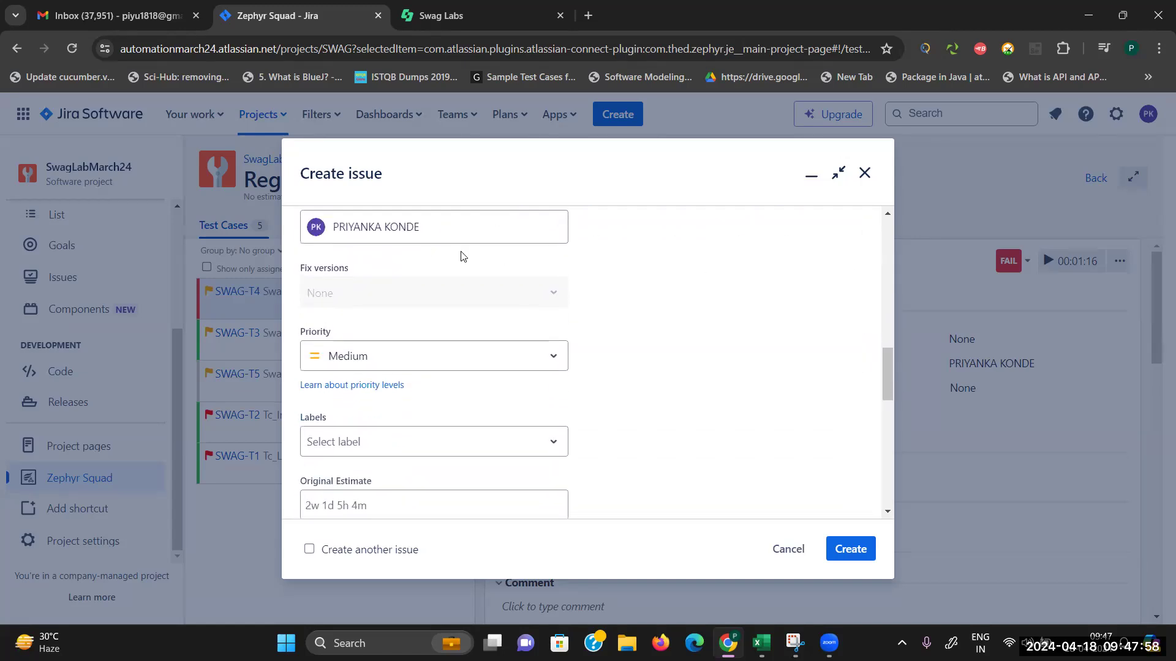
click(549, 361)
click(367, 427)
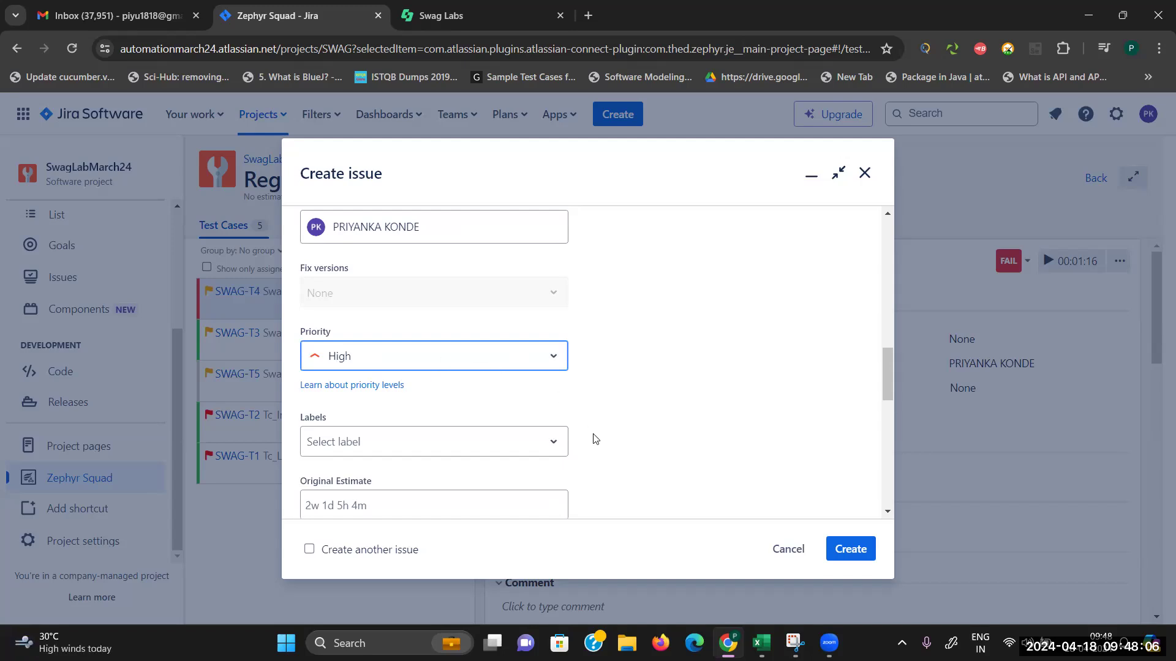
click(534, 446)
click(387, 502)
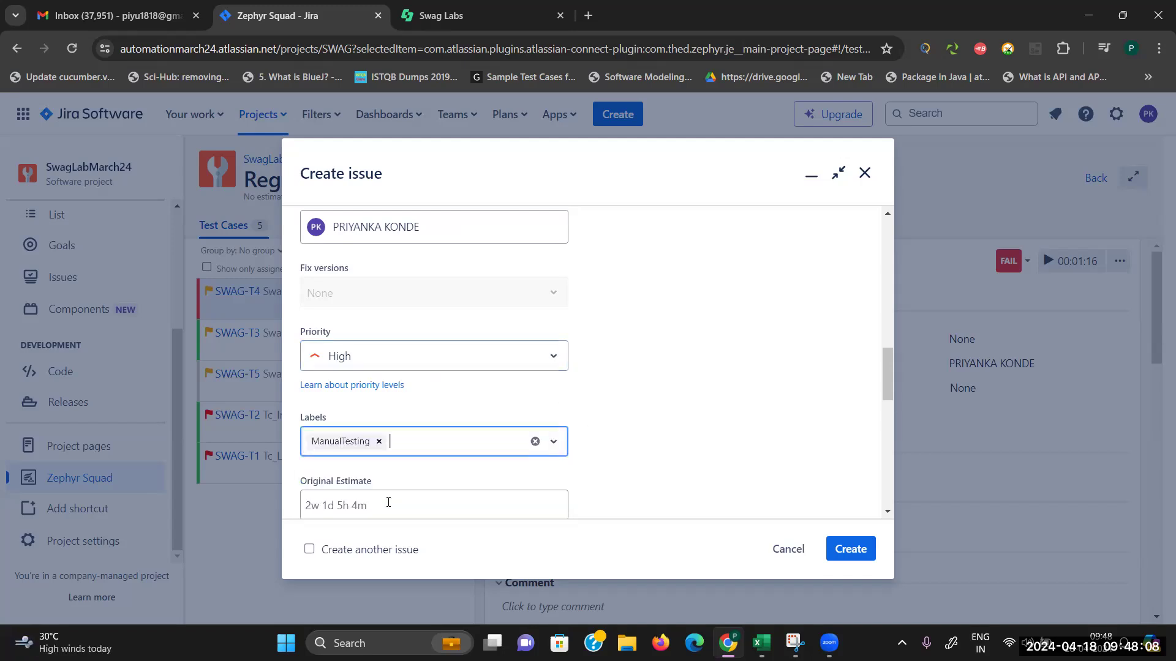
Step: Enter Windows 11 in the bug's Environment field
drag(889, 393, 899, 461)
click(574, 311)
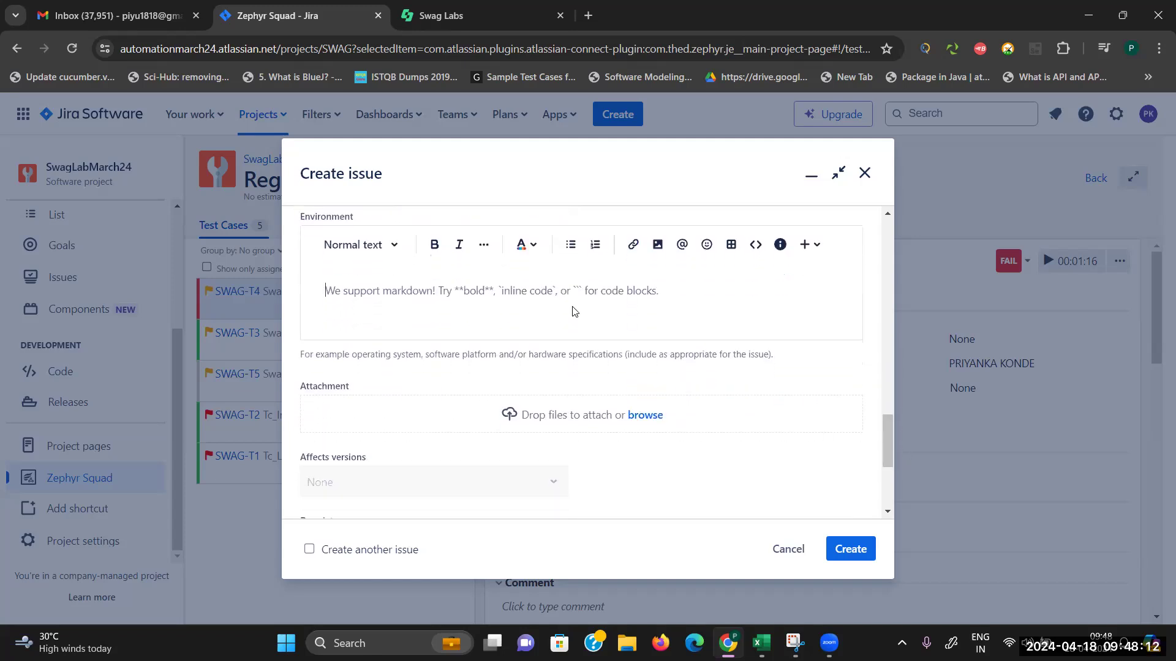
text(Window )
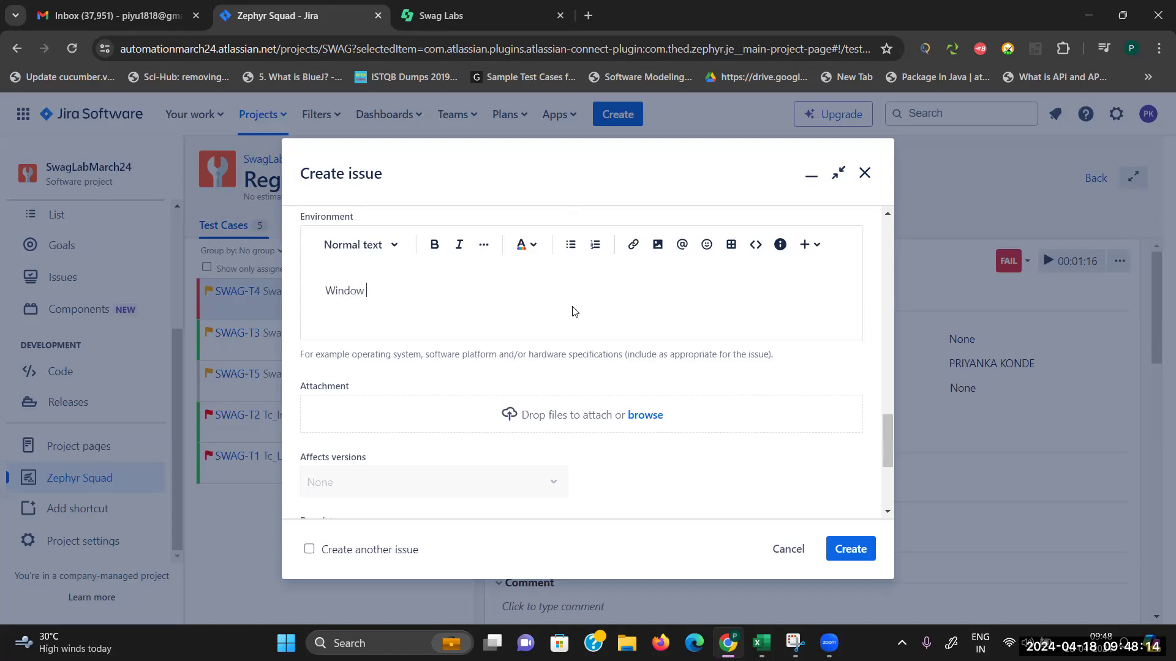
text(s 11)
drag(882, 442, 891, 485)
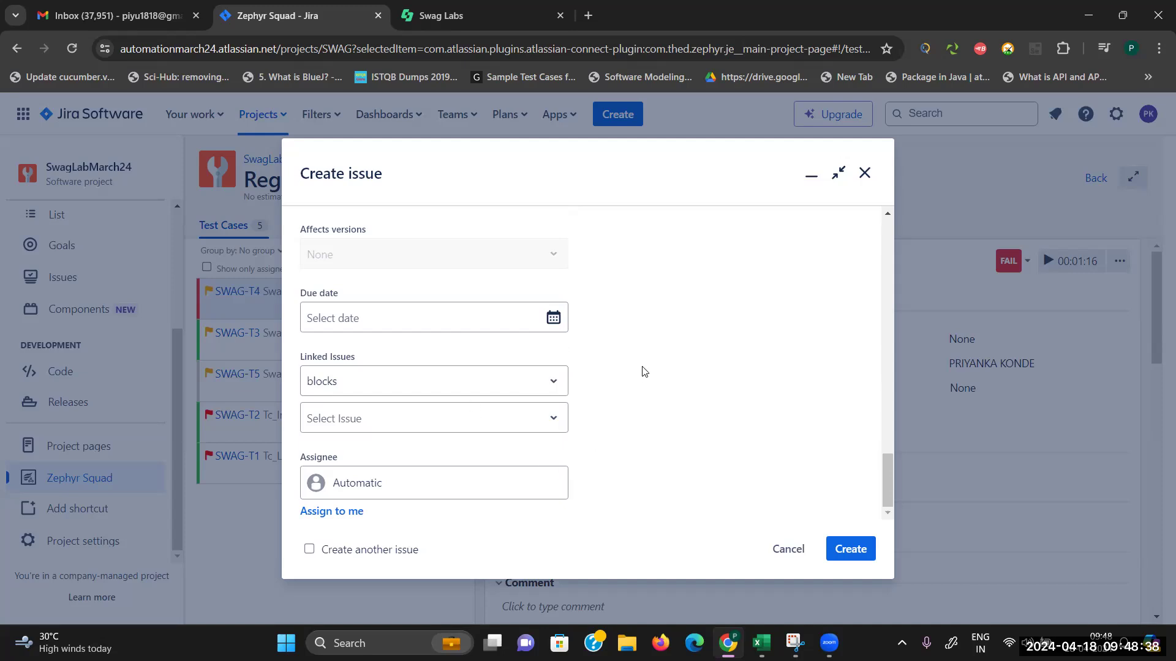
Step: Assign the bug to yourself and link it as blocking SWAG-3
click(334, 514)
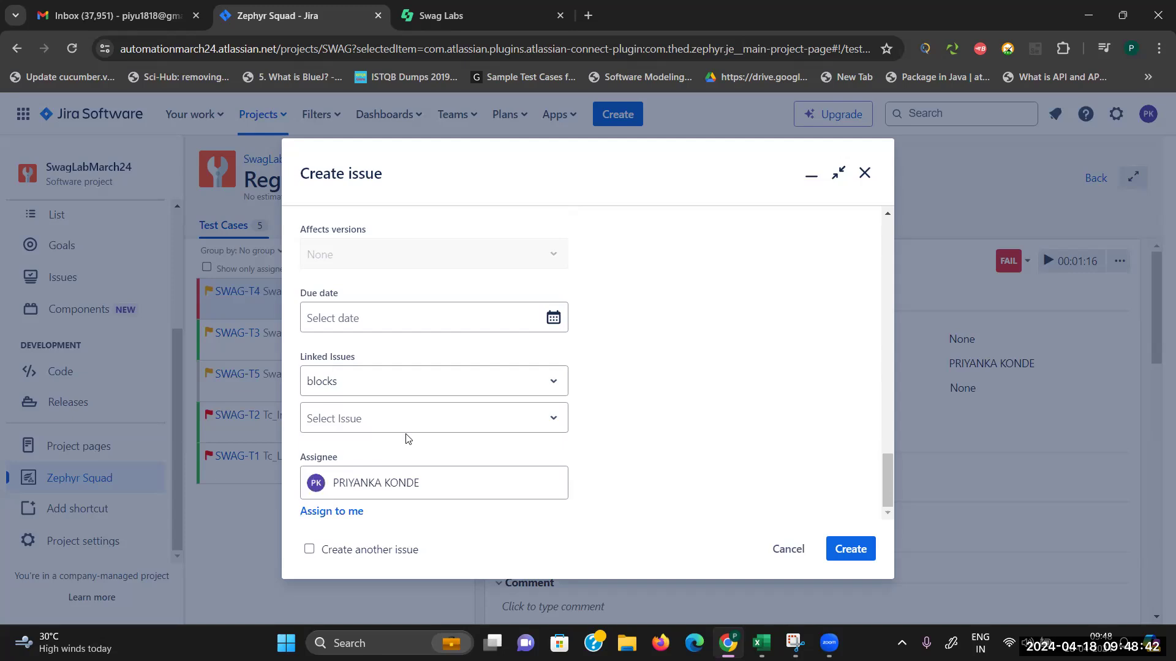
click(543, 424)
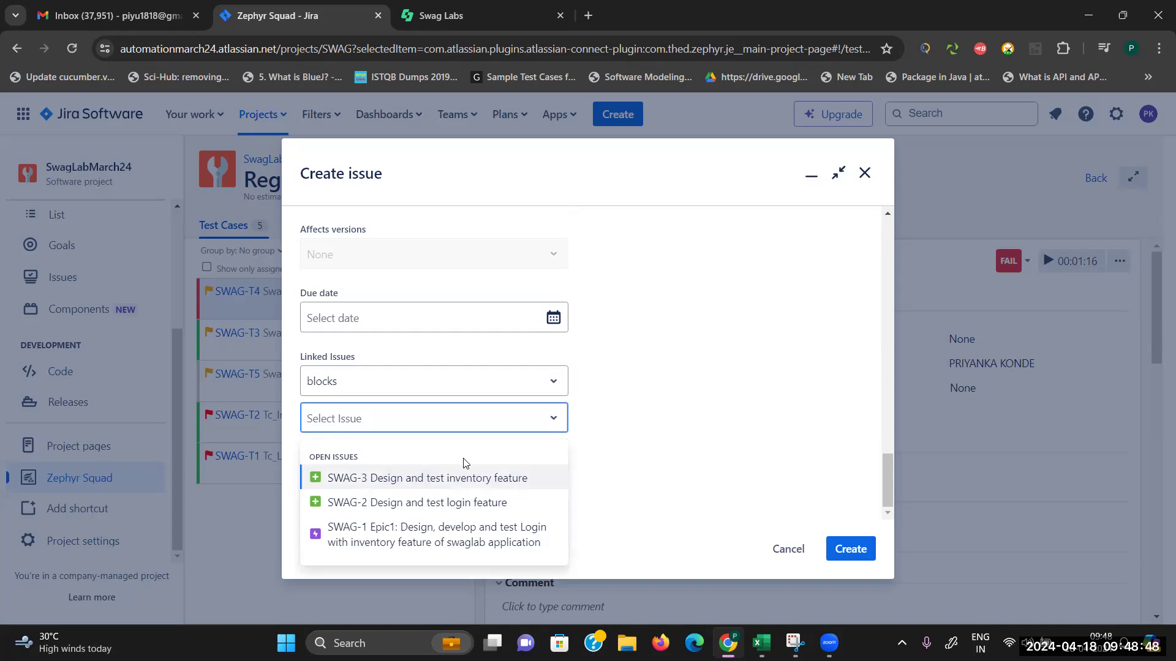
click(466, 478)
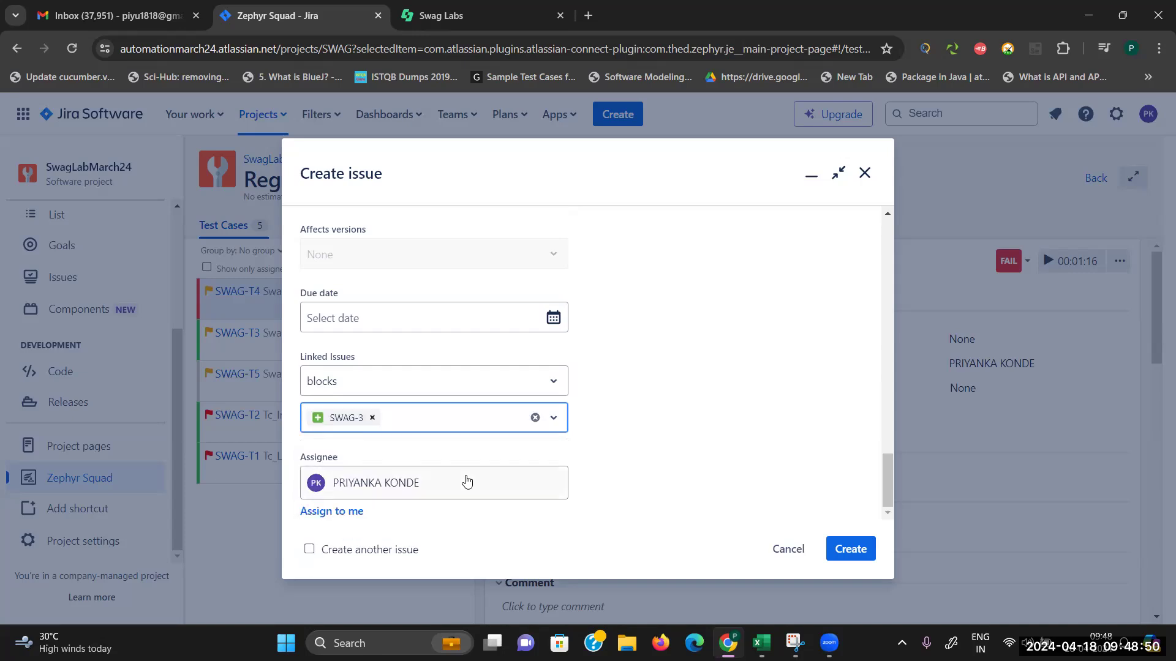
Step: Create the bug as SWAG-14, then open the Swag_Logout test case
click(863, 555)
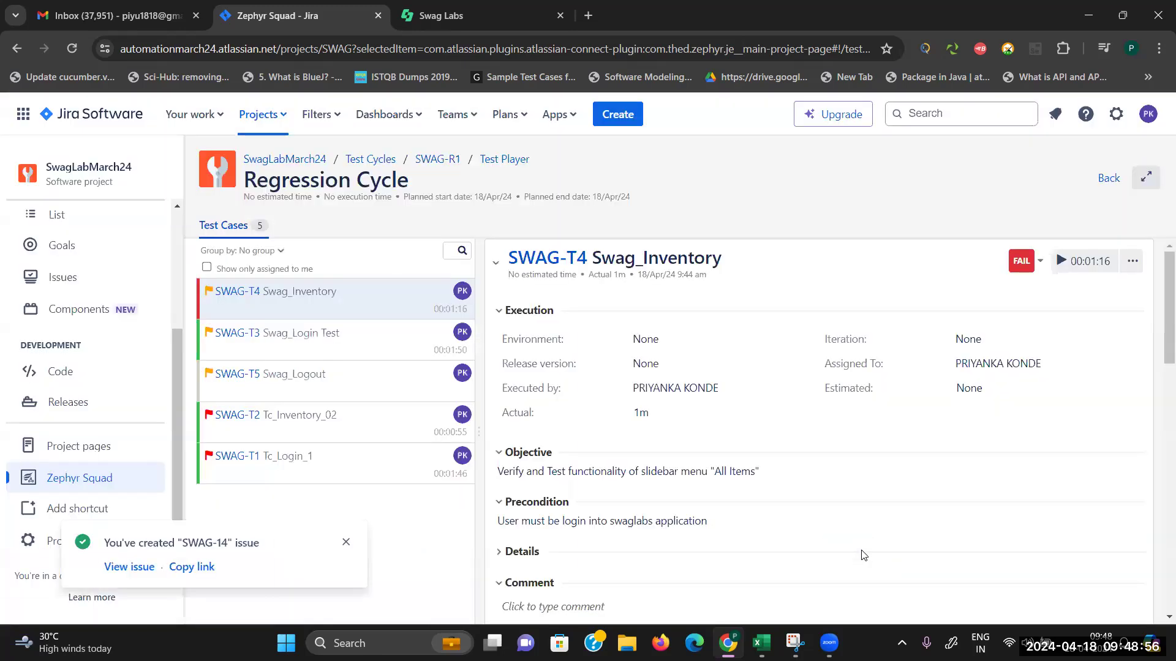
click(346, 544)
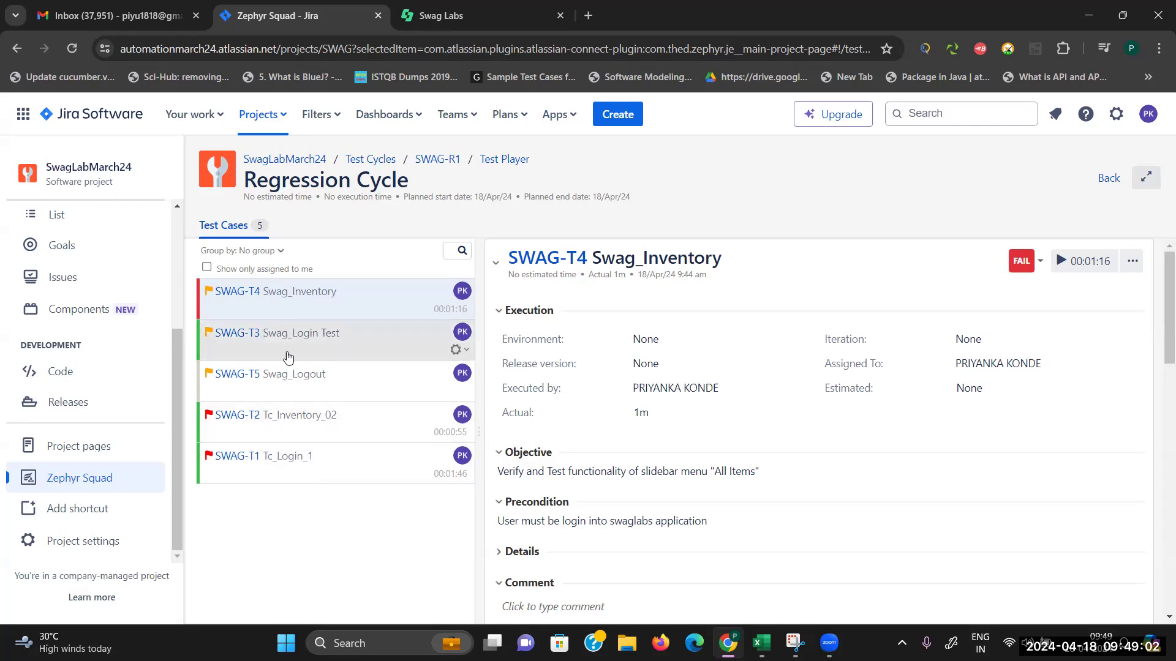
click(289, 395)
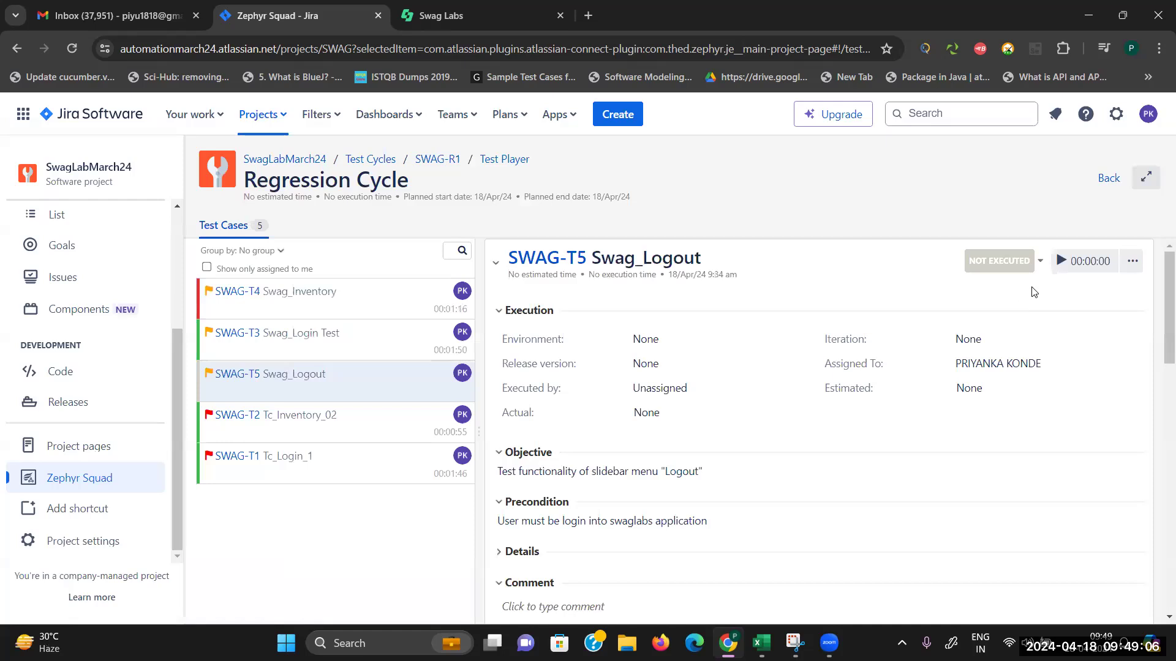
Step: Run Swag_Logout (SWAG-T5) and mark steps 1, 2 and 3 as passed
click(1058, 263)
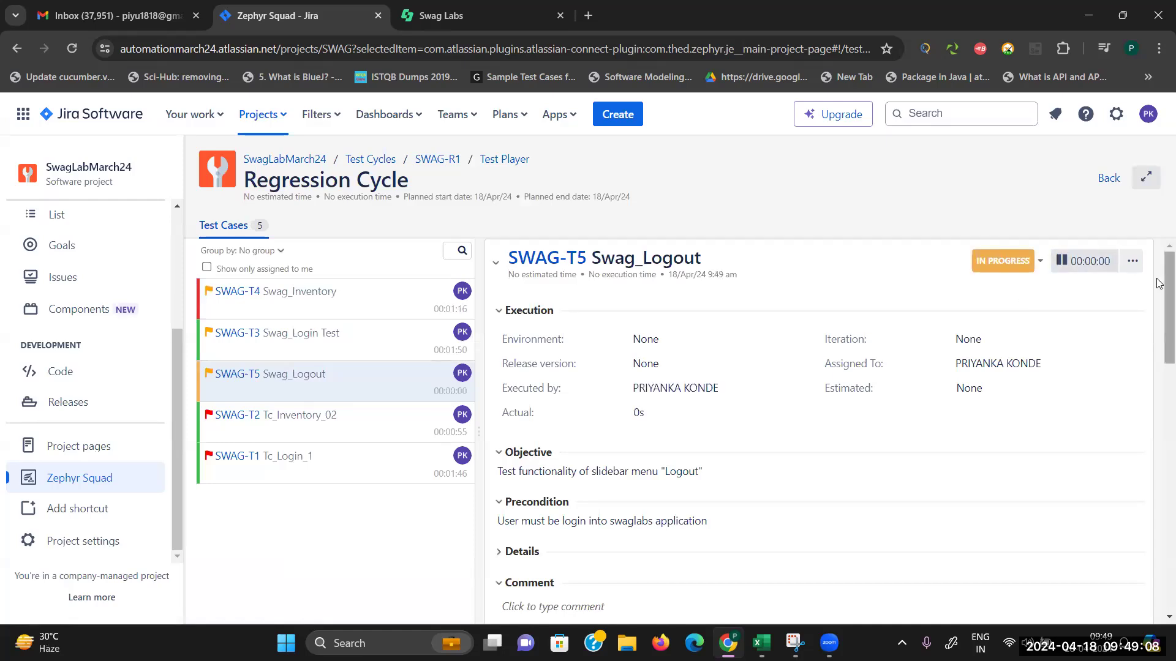
scroll(1159, 312, down, 2)
scroll(1159, 312, down, 7)
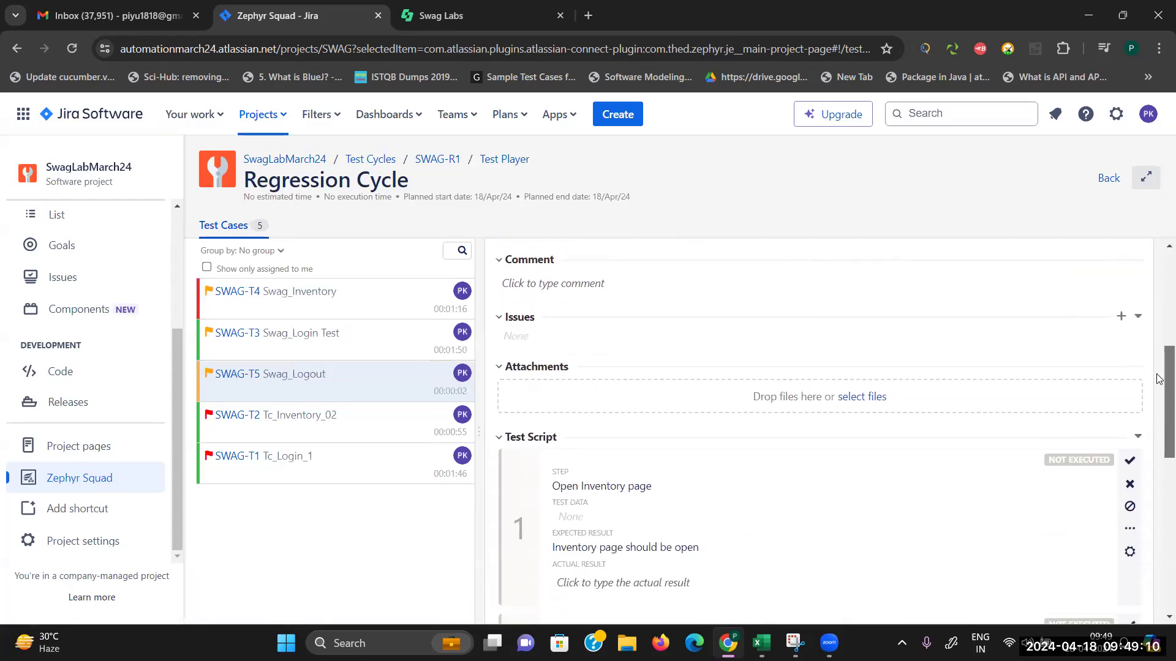
scroll(1159, 421, down, 1)
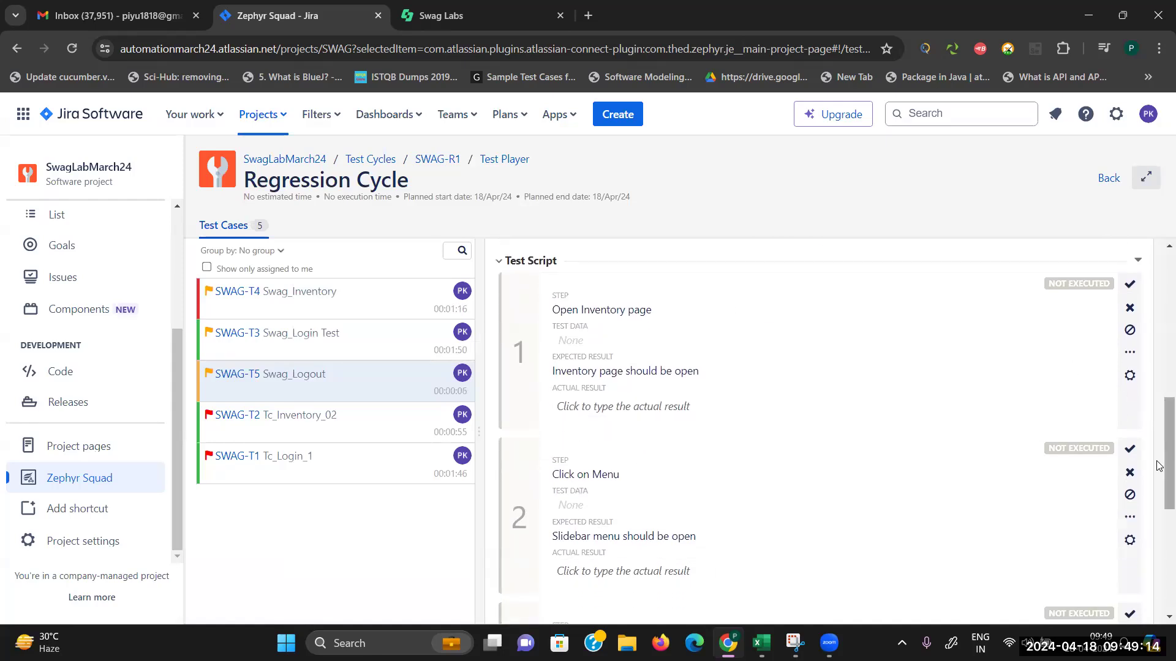
drag(1159, 465, 1159, 537)
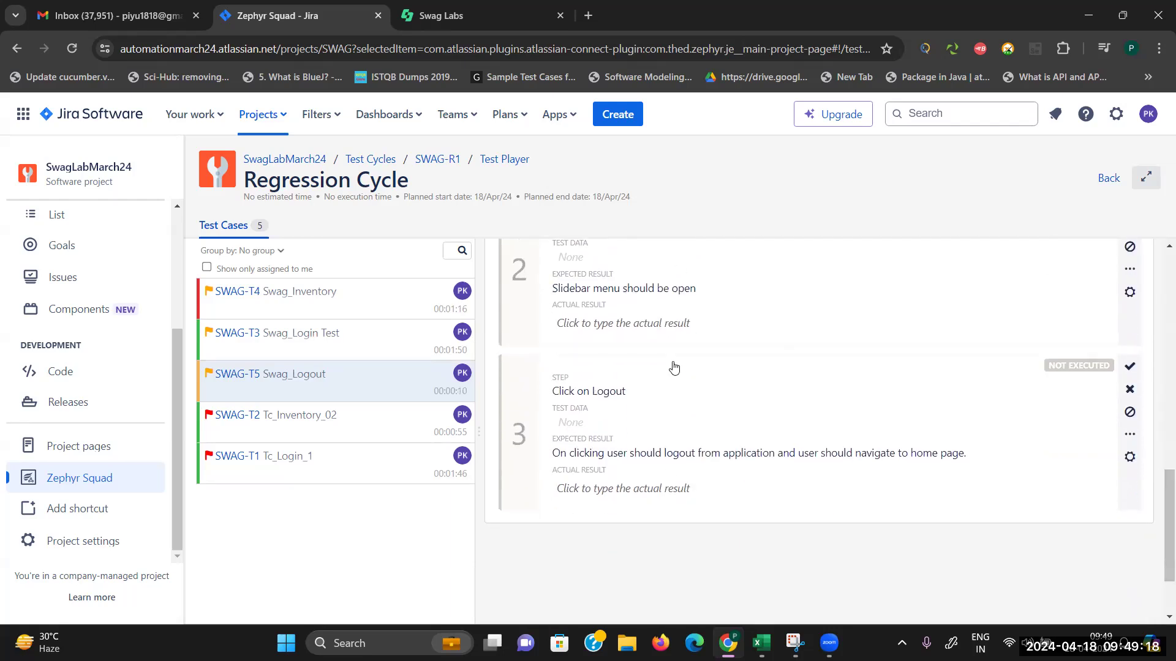
scroll(1157, 367, up, 5)
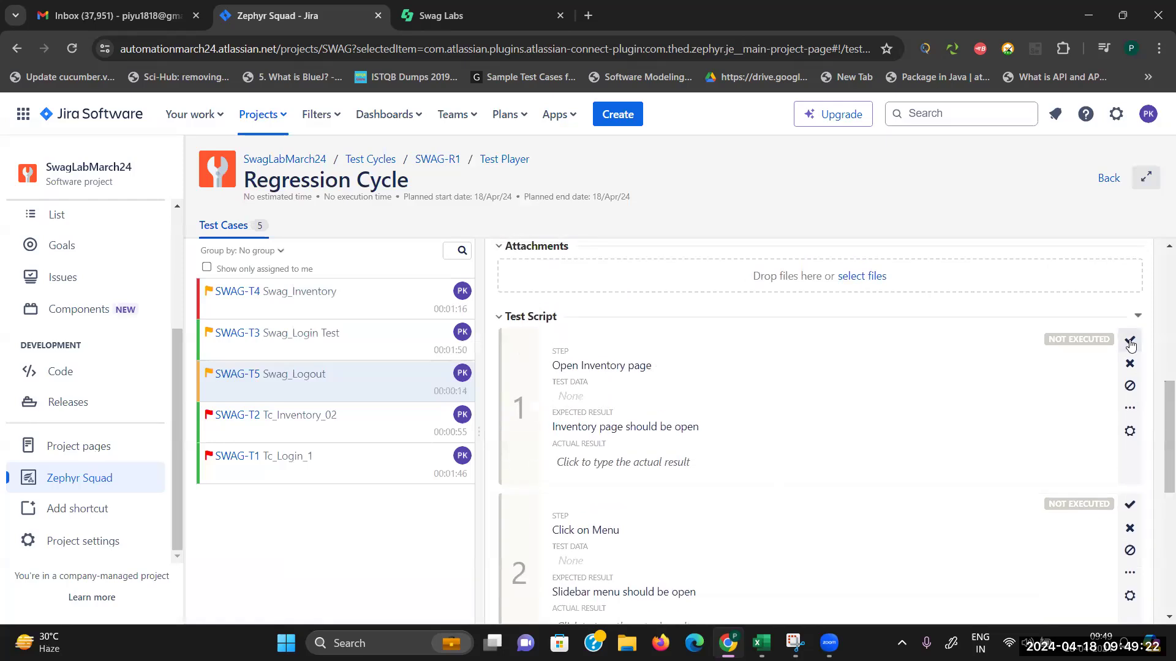
click(1130, 342)
click(1130, 504)
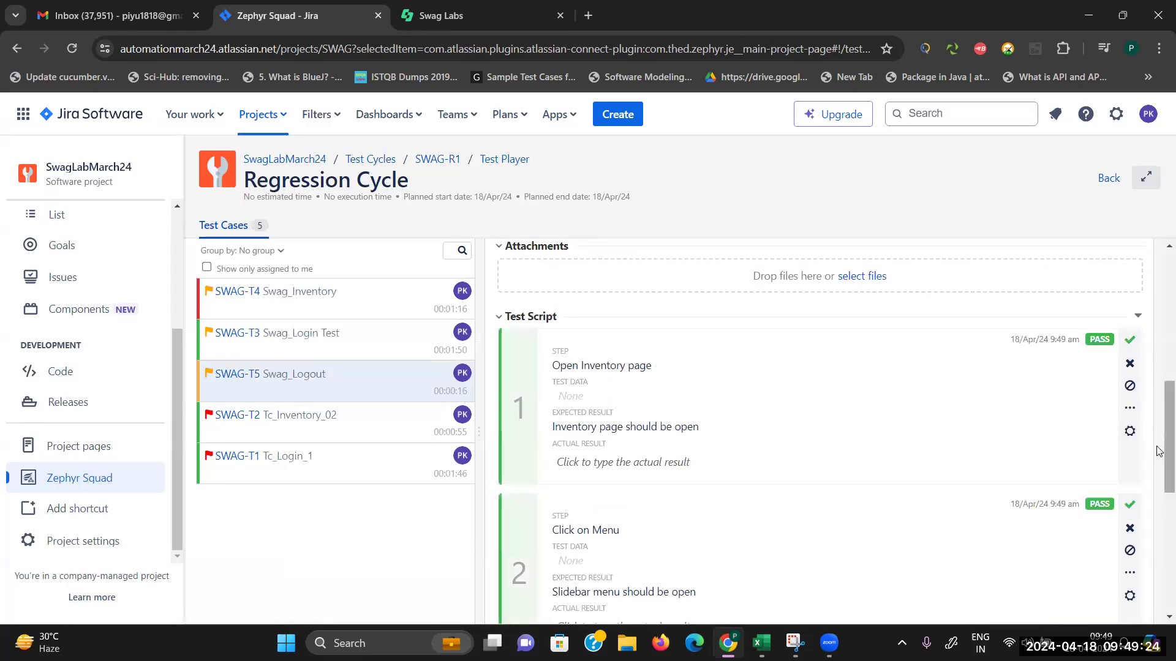
scroll(1157, 452, down, 5)
click(1131, 294)
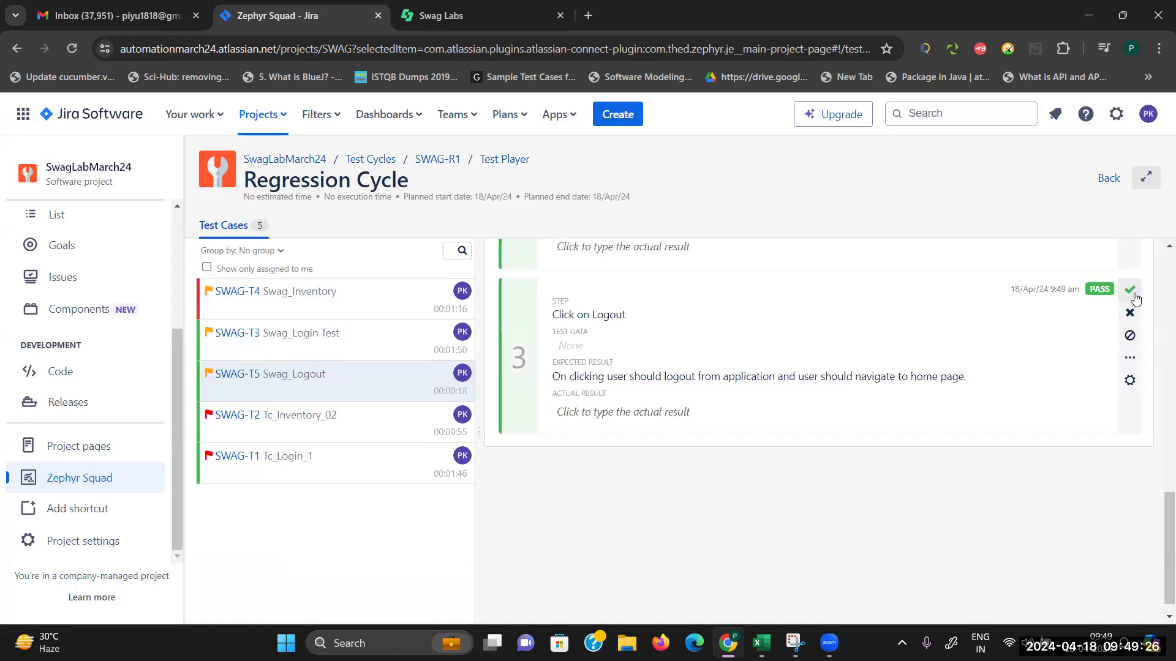
Step: Verify logout on the Swag Labs site, then return to the Zephyr Squad test case list
click(532, 15)
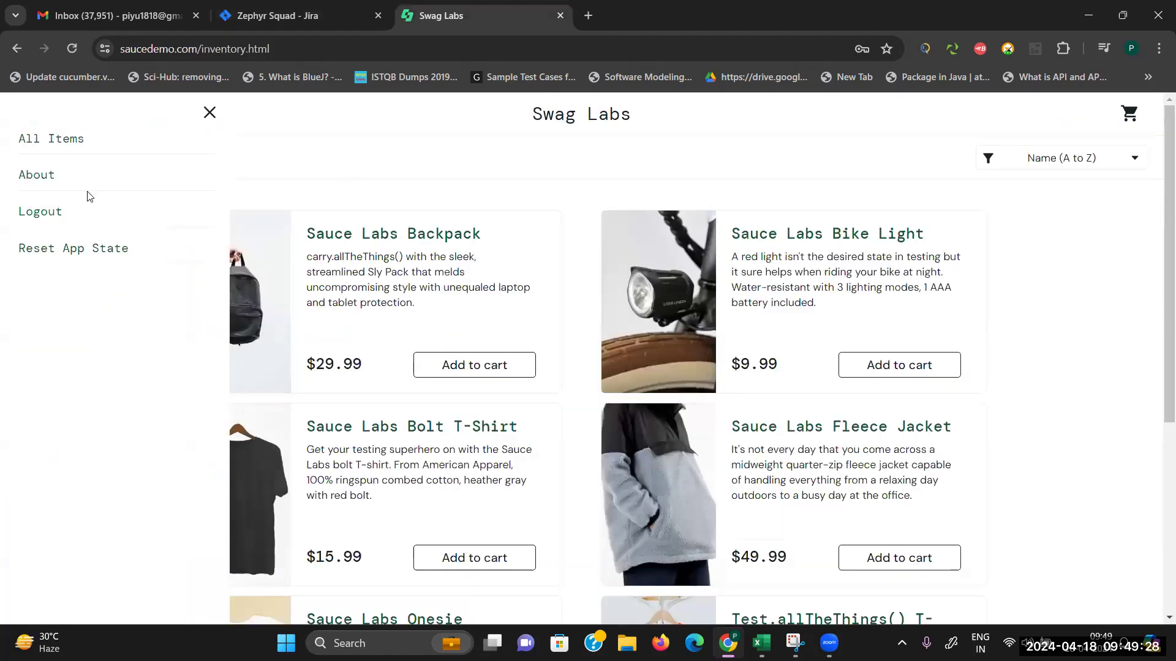
click(60, 213)
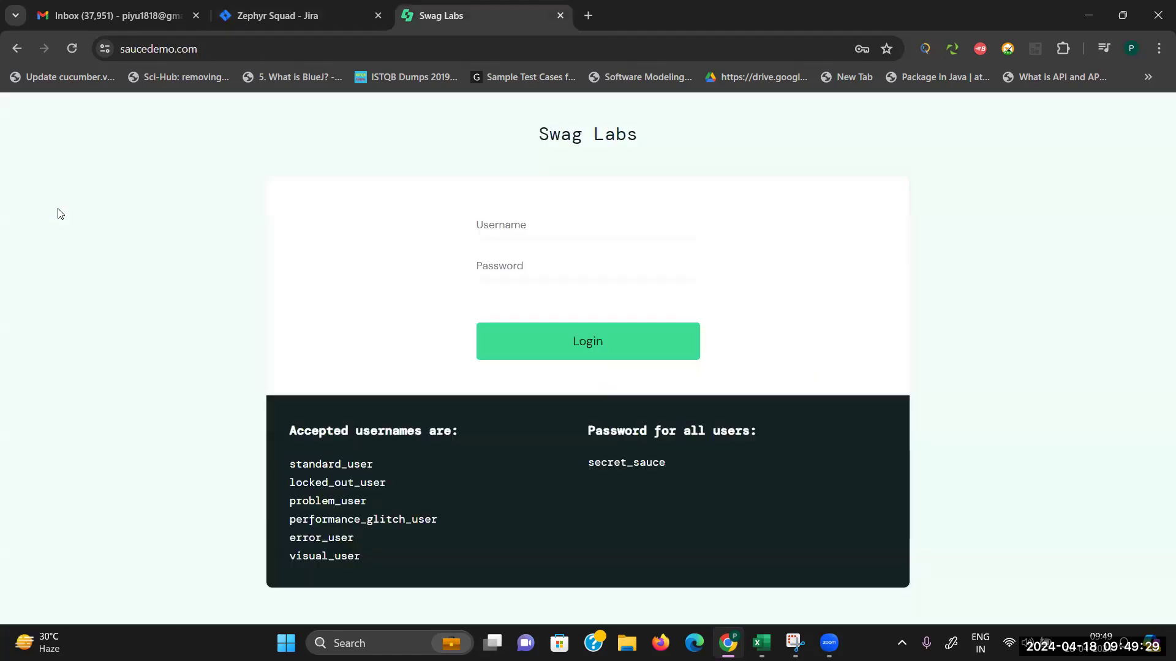
click(265, 9)
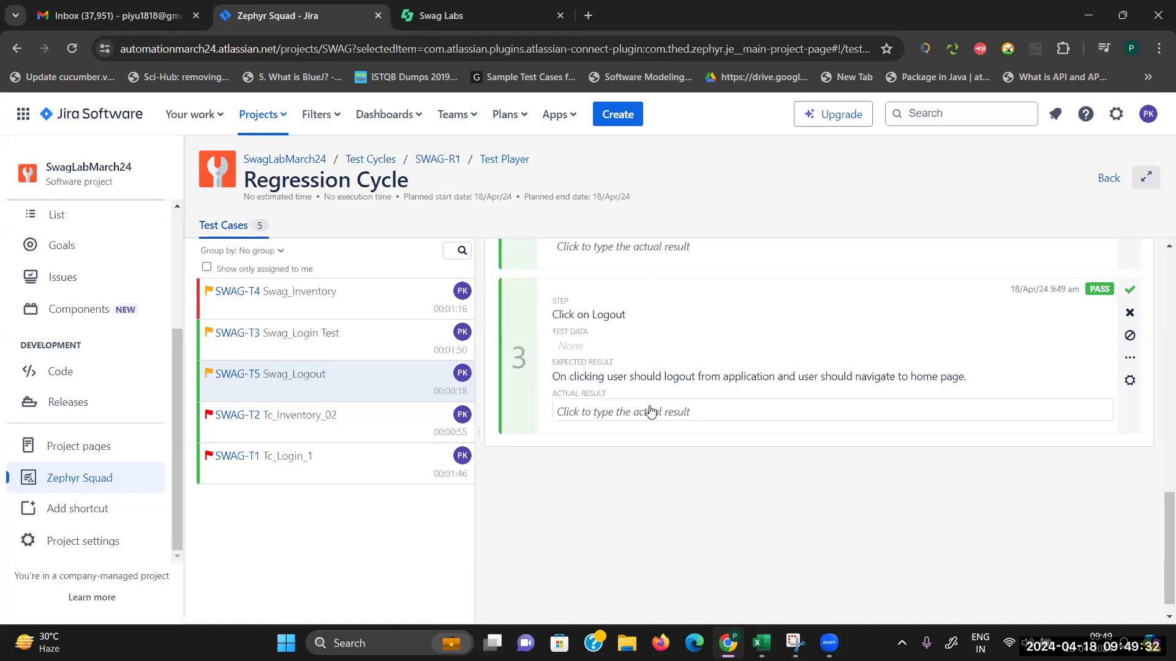
scroll(1159, 530, up, 15)
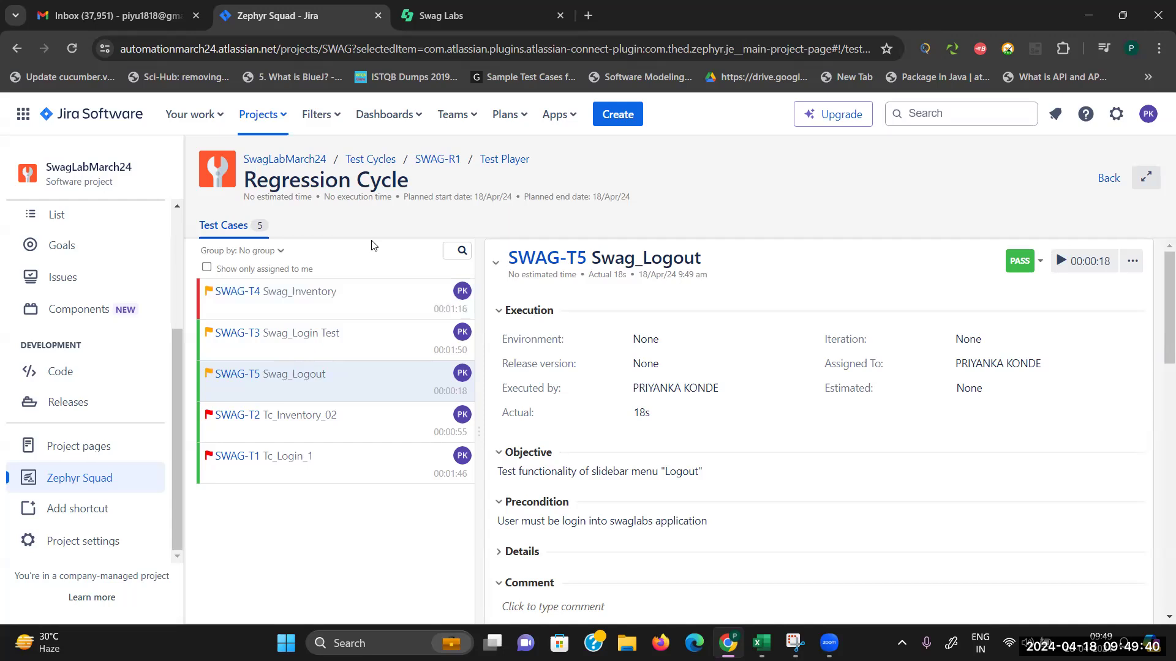
click(97, 486)
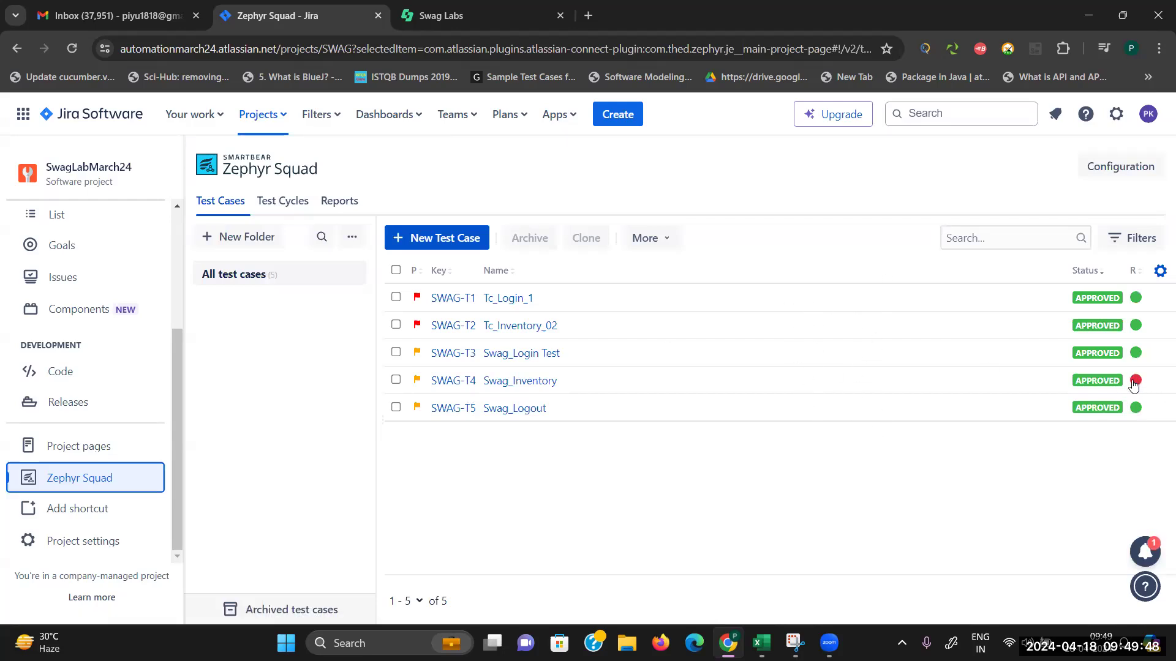
Step: Check SWAG-T4's failed result in the test case list, then go to the swaglabs Backlog
mouse_move(1132, 383)
scroll(183, 373, up, 1)
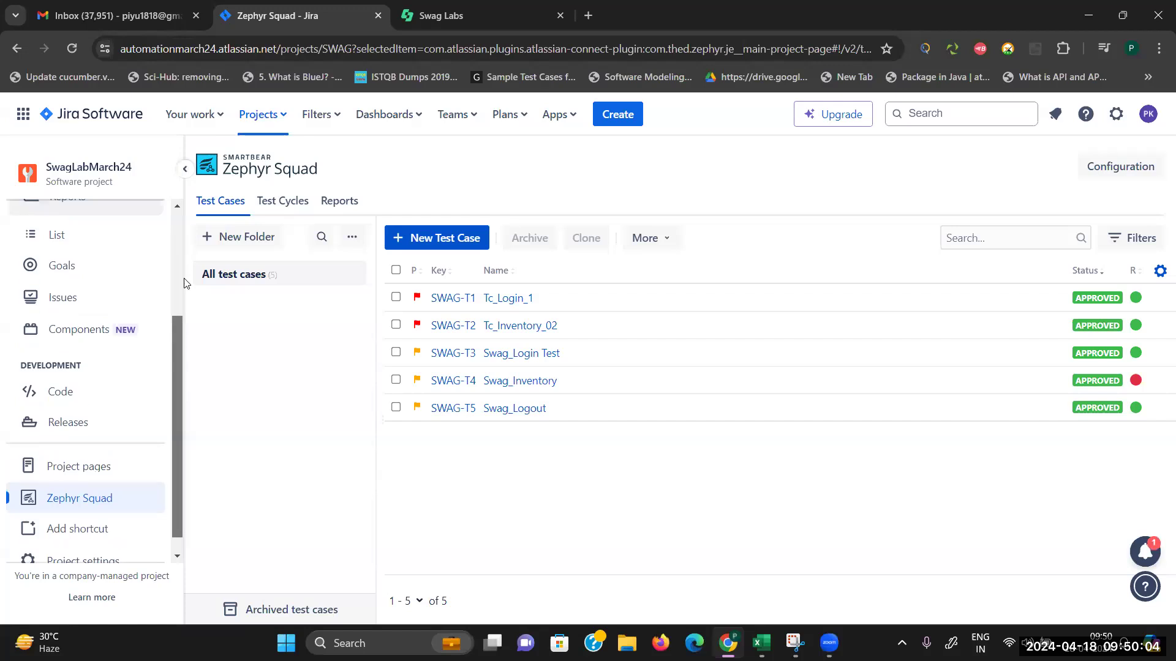
scroll(184, 282, up, 3)
click(75, 305)
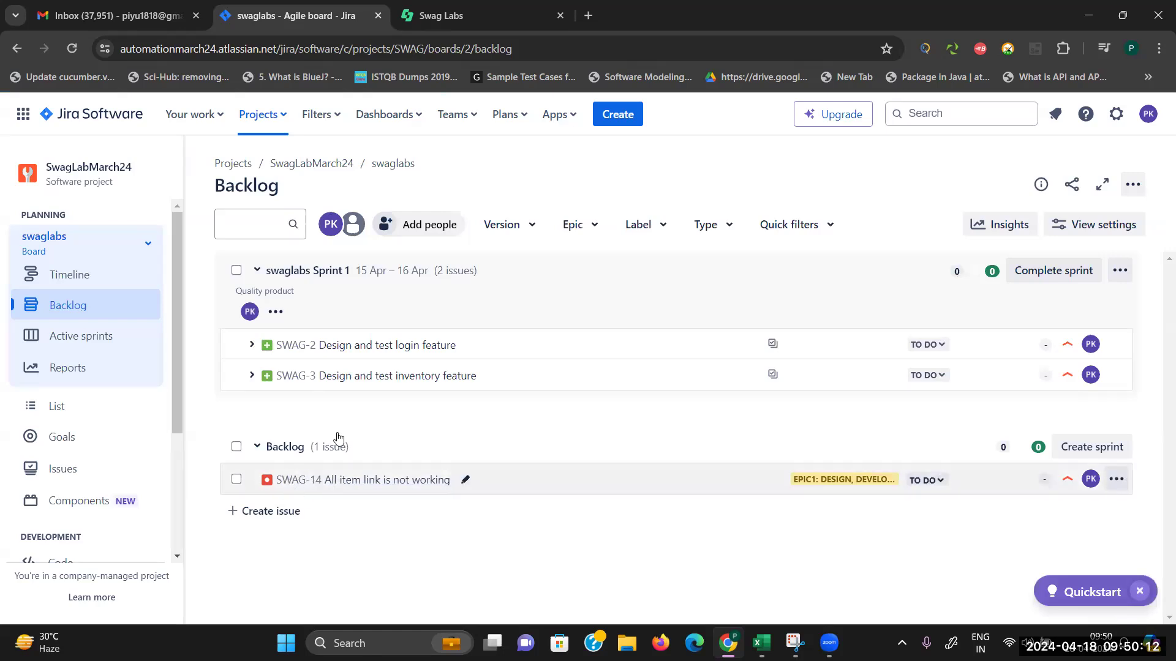
Step: Drag SWAG-14 into swaglabs Sprint 1 between SWAG-2 and SWAG-3 and confirm the move
drag(314, 484, 357, 350)
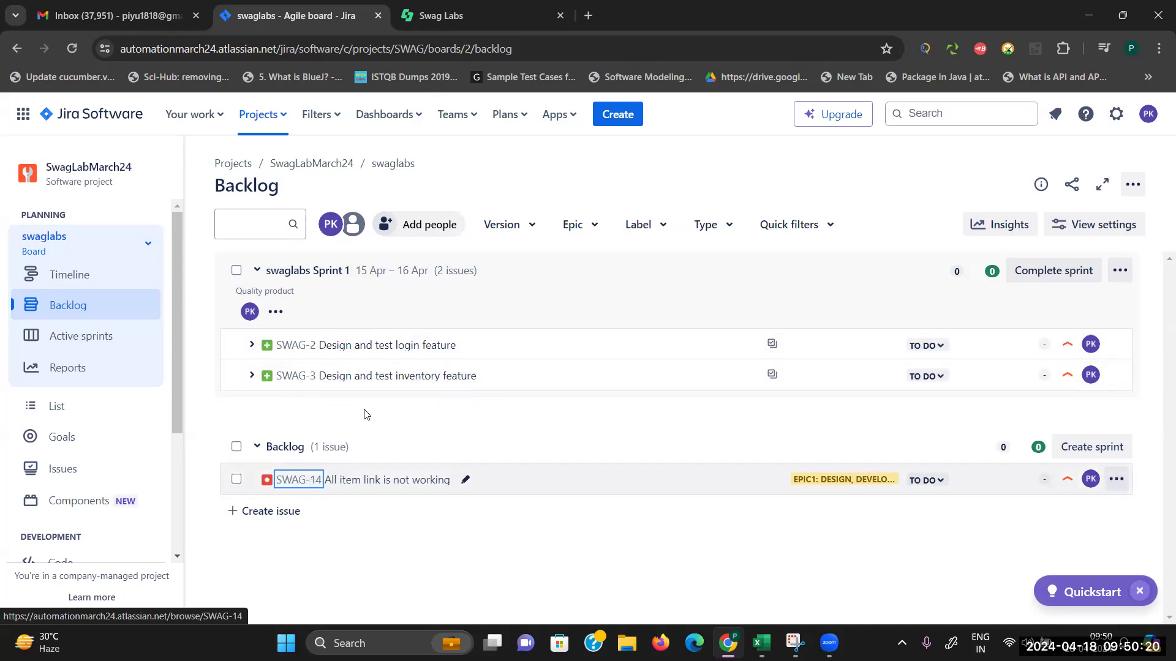
drag(360, 488, 411, 356)
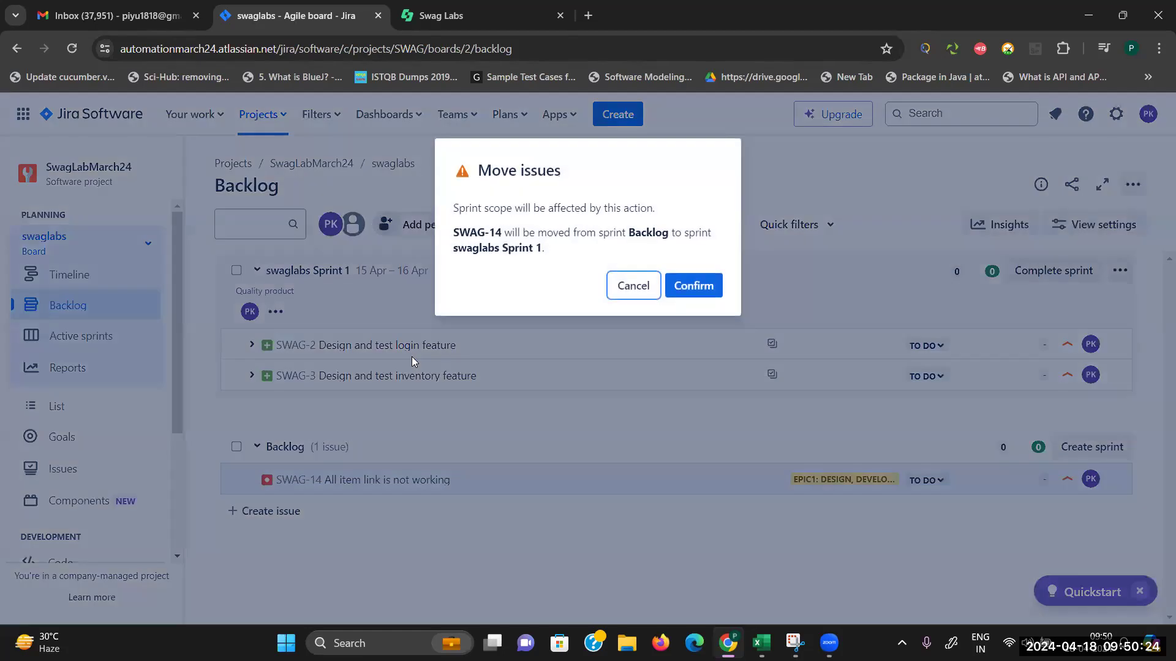
click(704, 293)
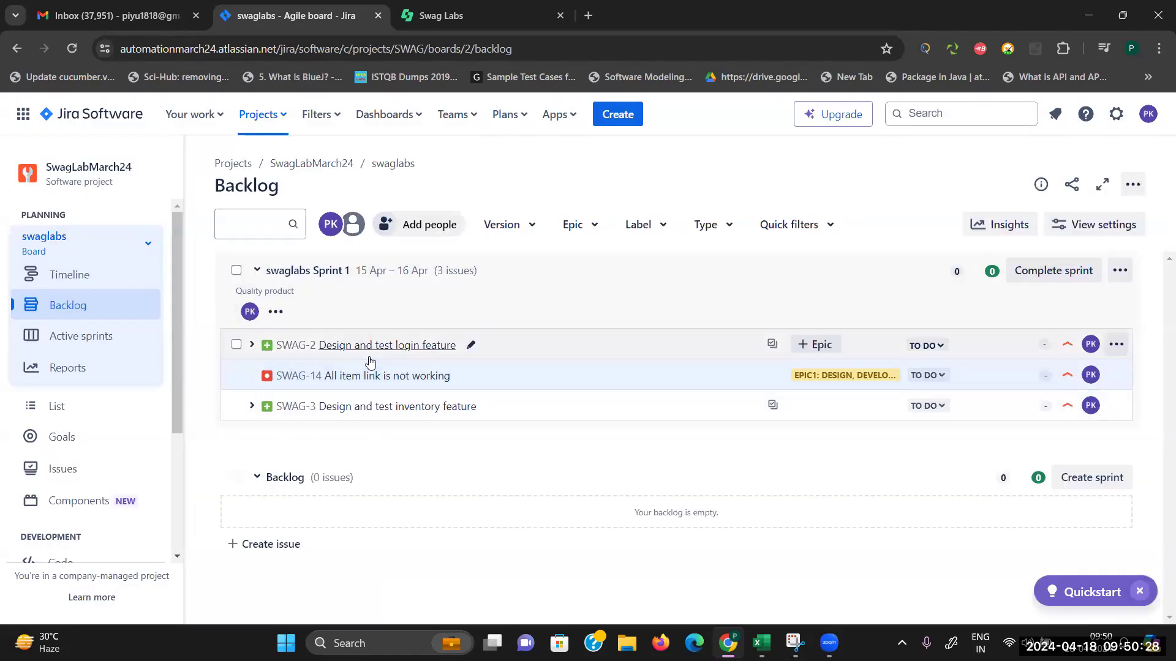
click(91, 339)
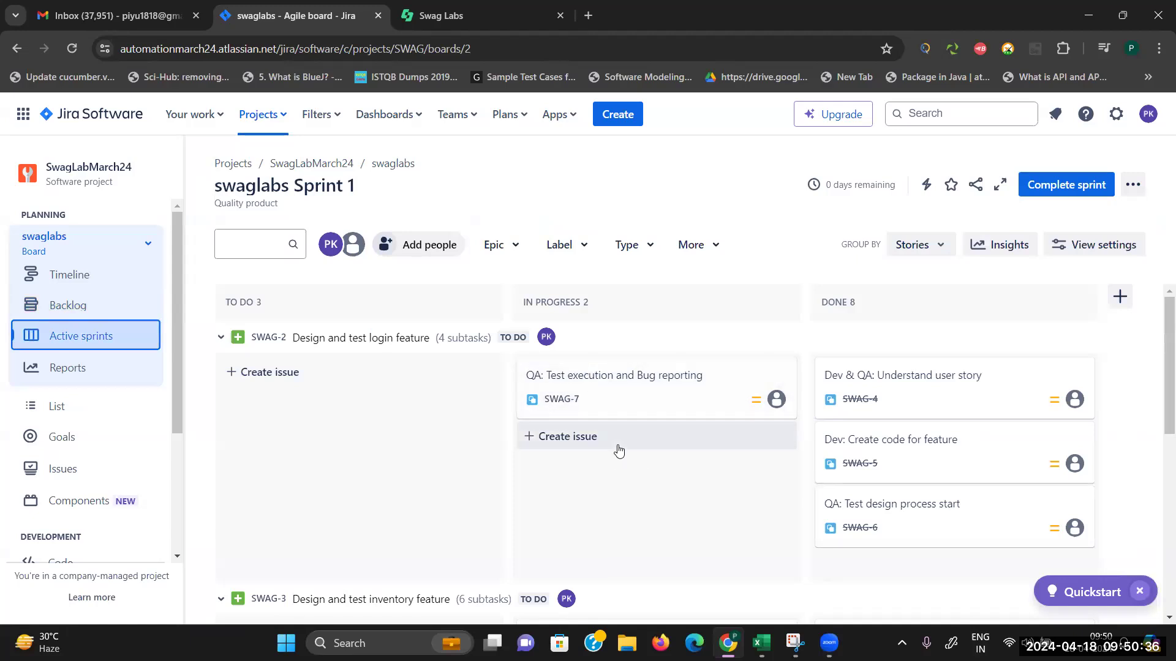
Step: Move SWAG-7 to the DONE column and update parent story SWAG-2 to Done
drag(1164, 404, 1159, 588)
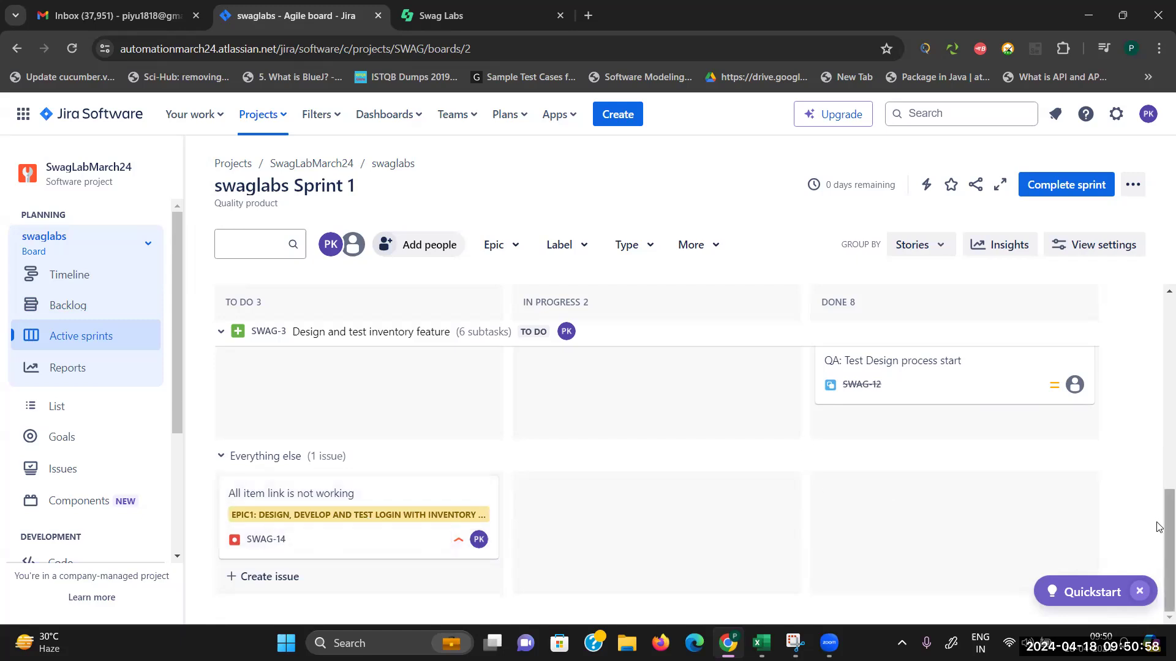
scroll(1159, 369, up, 5)
scroll(1159, 369, up, 3)
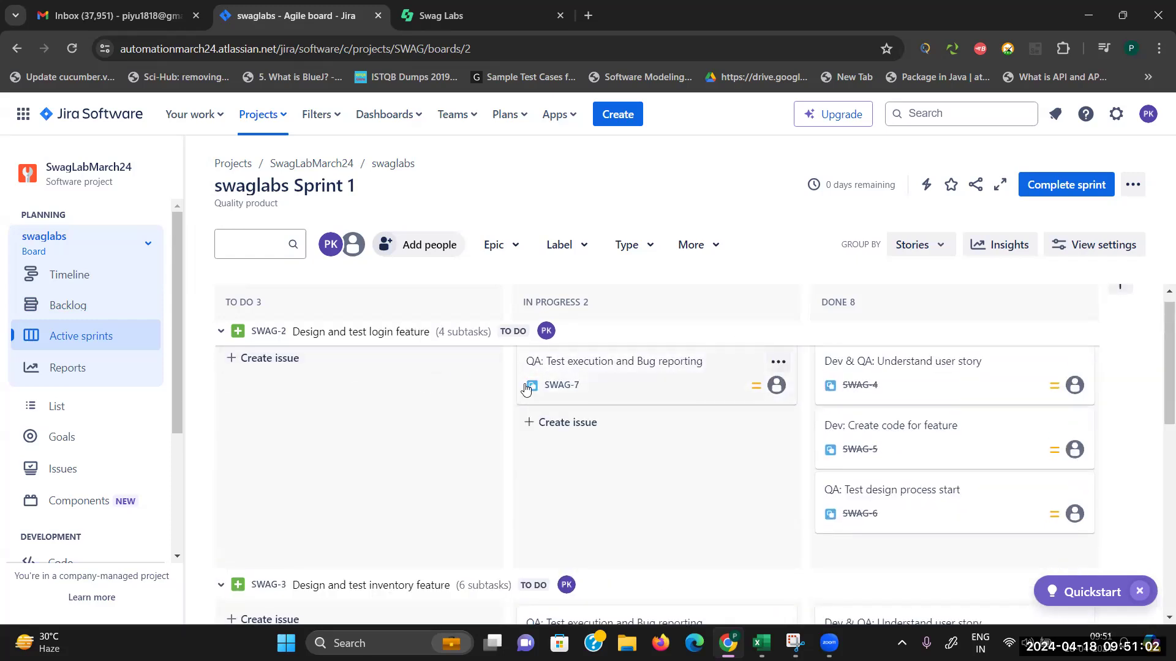
drag(588, 374, 833, 465)
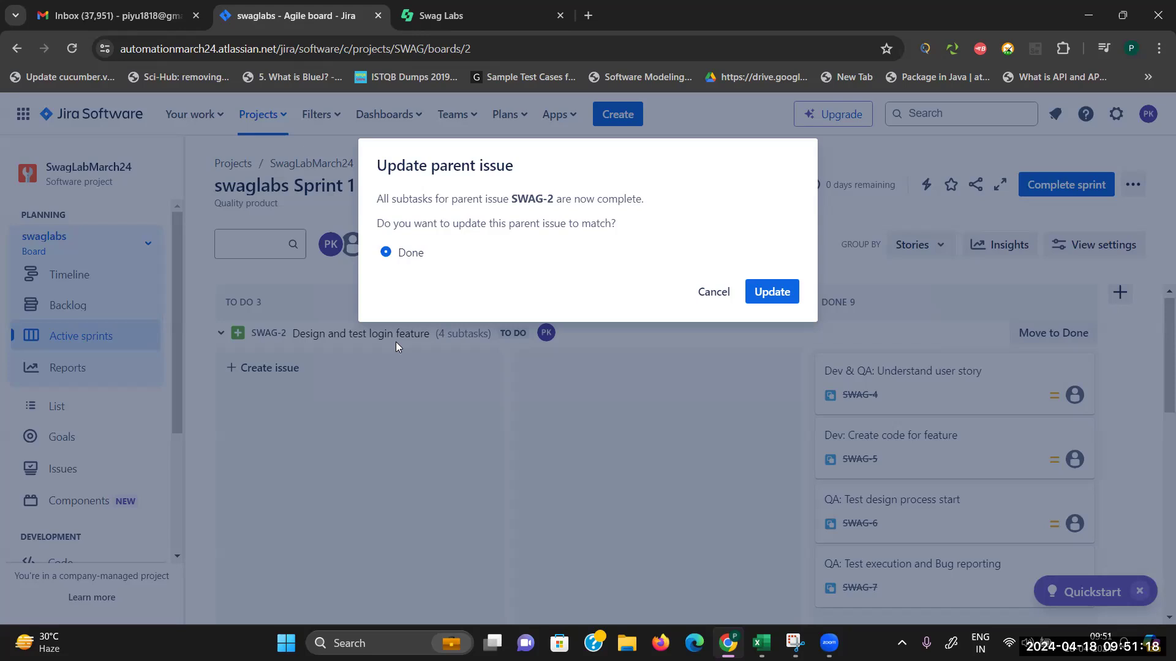
click(769, 296)
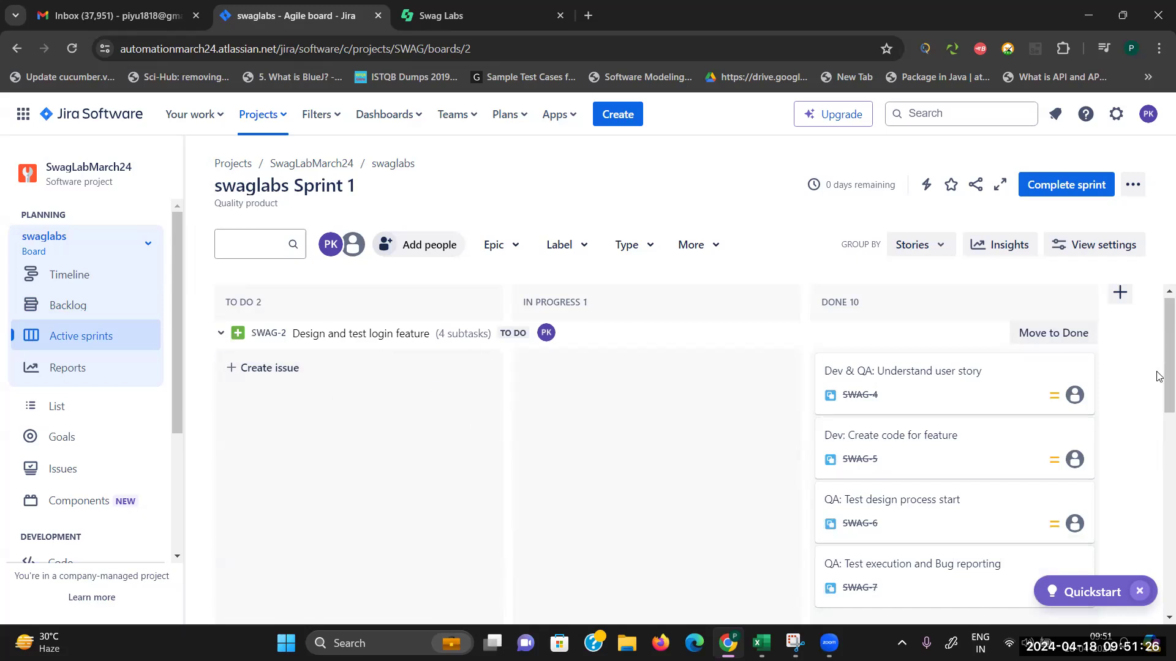
Step: Scroll the Sprint 1 board and open bug SWAG-14
drag(1166, 387, 1159, 463)
scroll(1159, 463, up, 3)
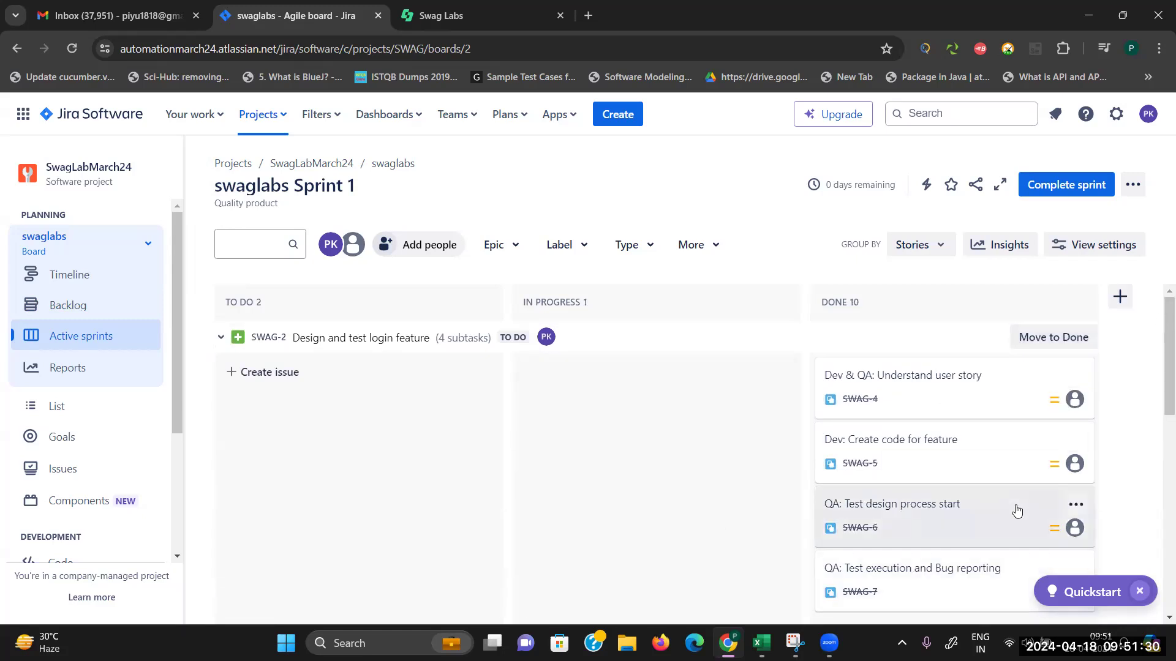
drag(1163, 386, 1159, 494)
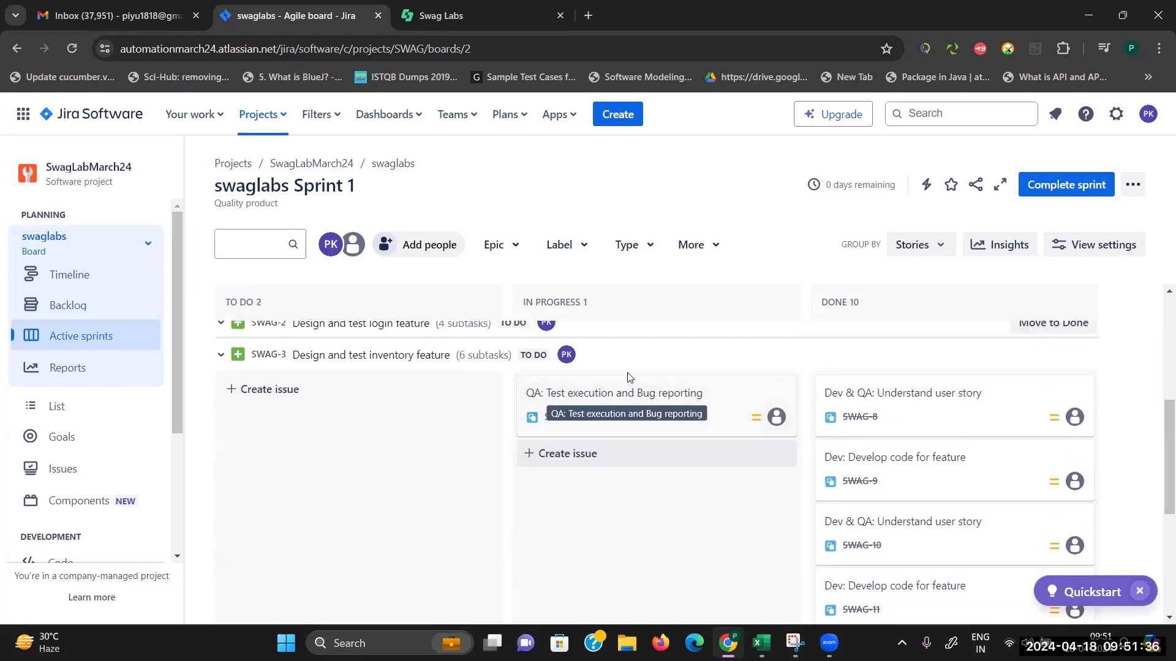
drag(1159, 484, 1159, 590)
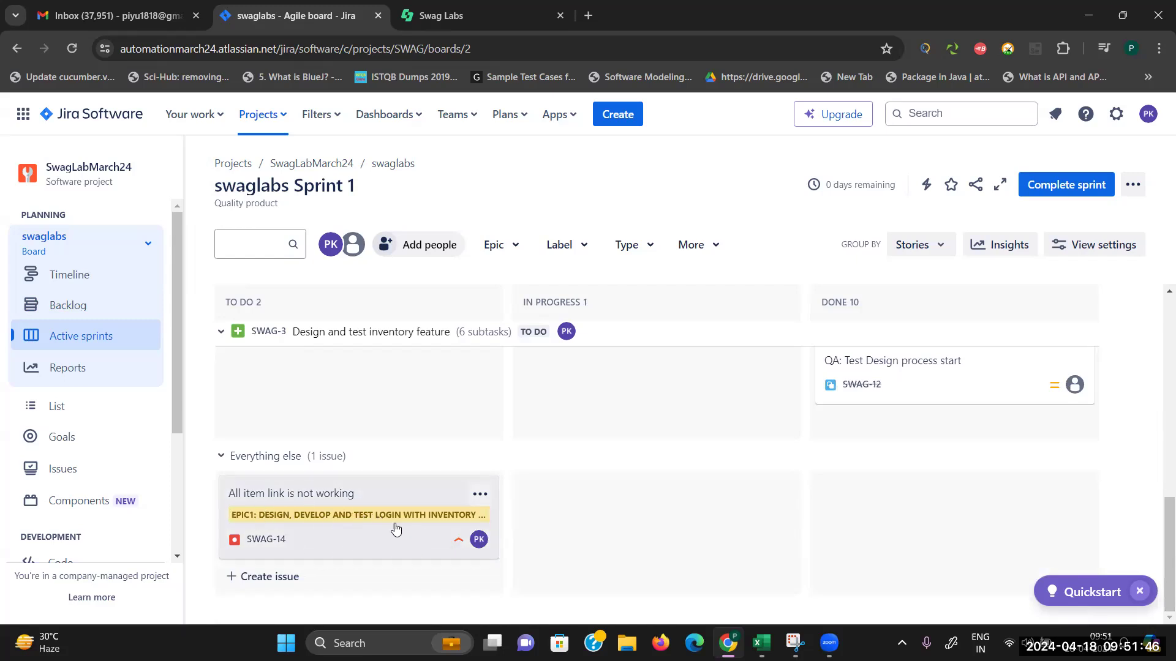
click(444, 514)
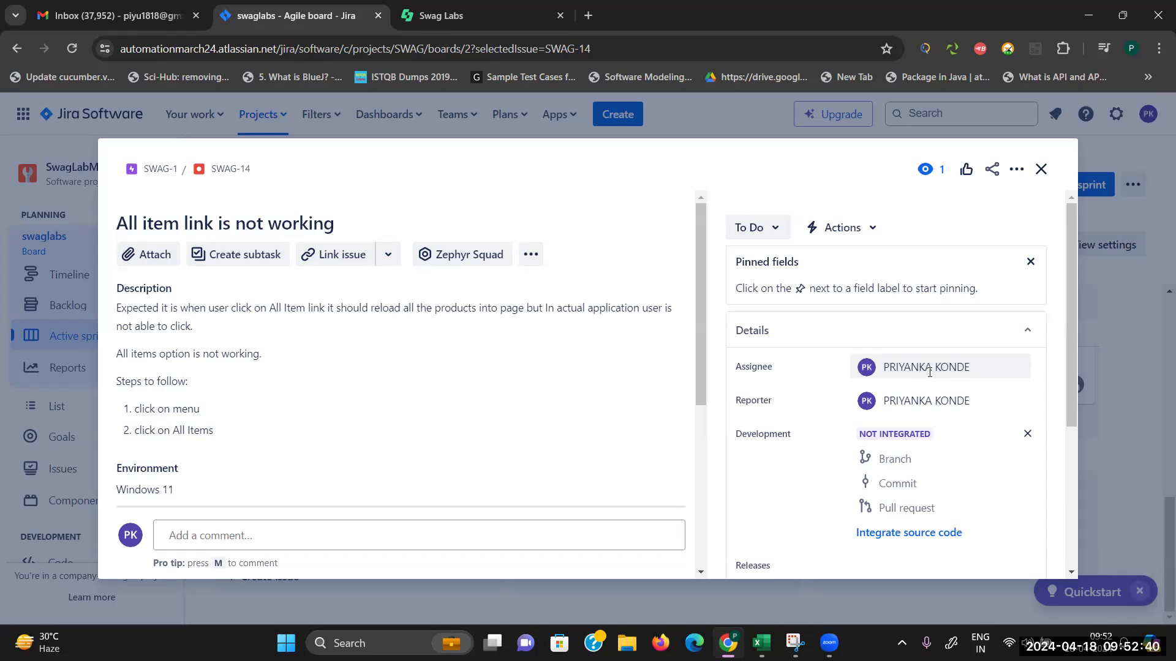
Step: After reviewing SWAG-14, minimize Chrome to reveal the JIRA Flow workbook
click(1089, 8)
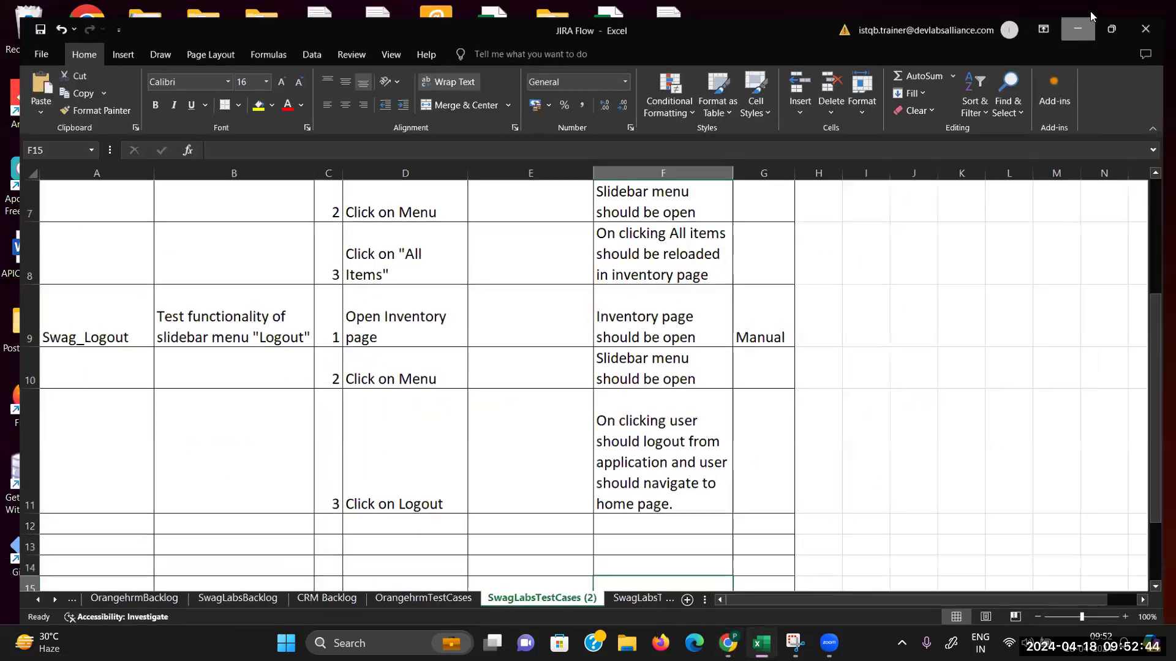
Step: Open 'Manual Testing Module 11- Defect Management' from Beizz_Rad > DST Training > DST Training
click(1090, 11)
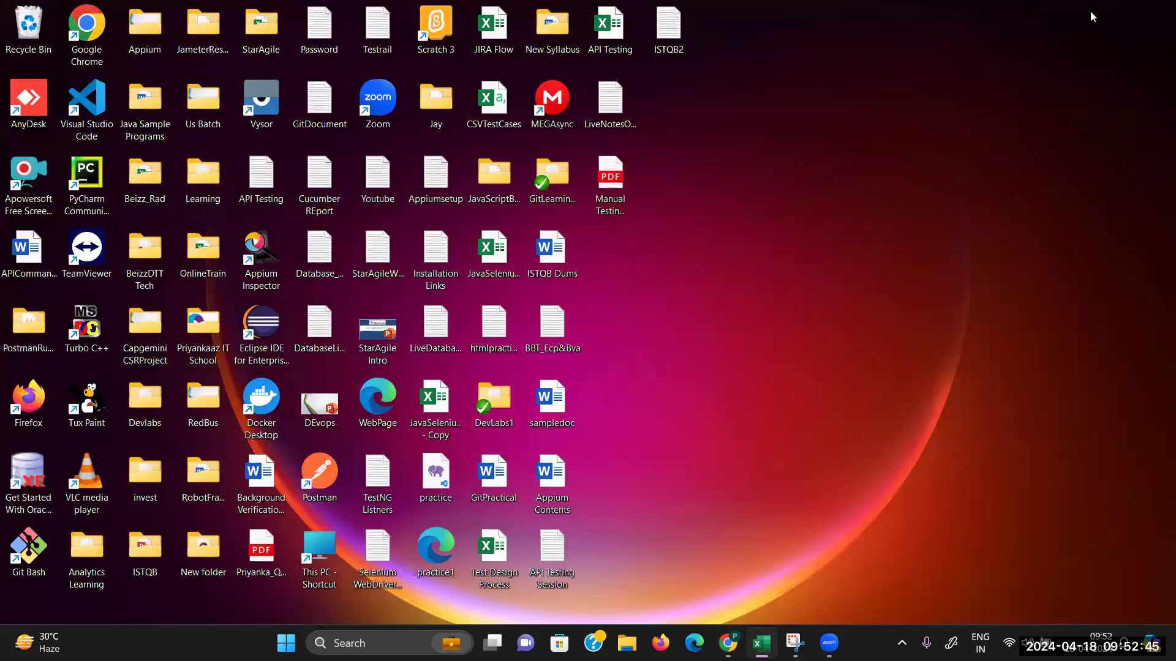
double_click(155, 181)
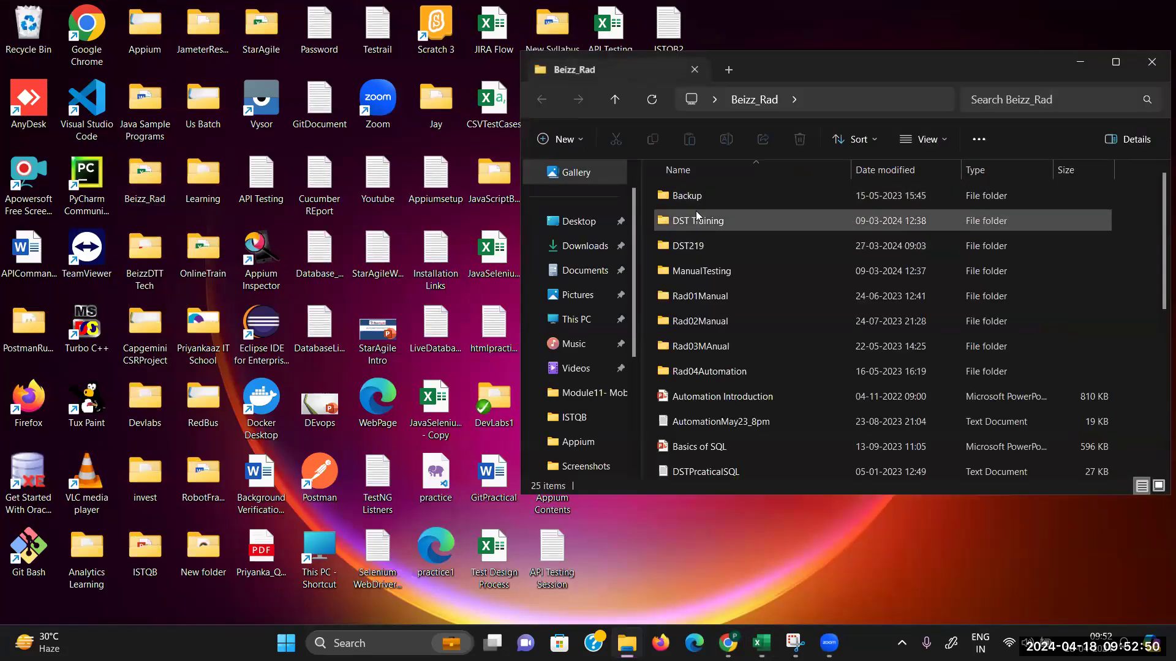
double_click(701, 220)
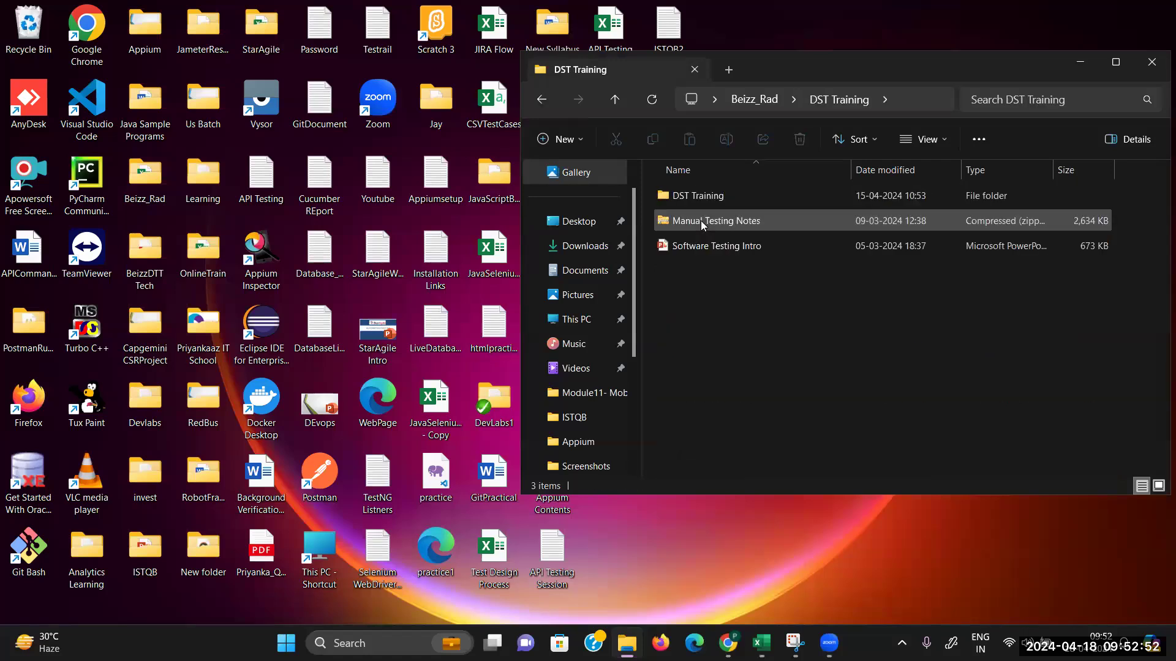
double_click(709, 194)
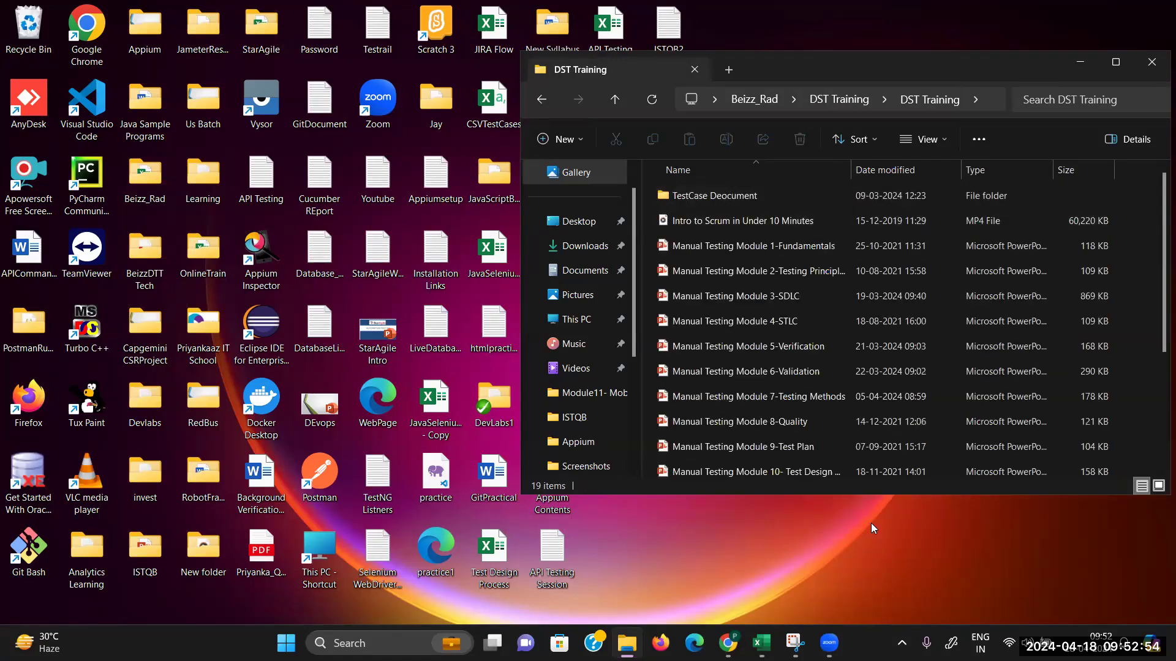
drag(1162, 333, 1162, 451)
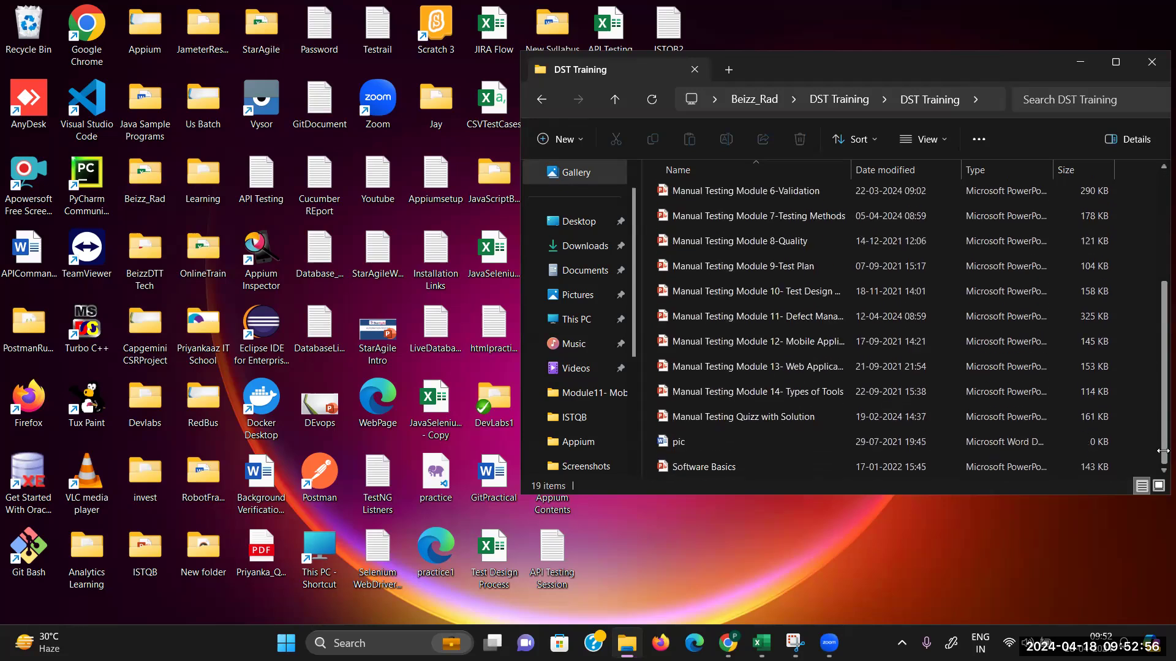
double_click(789, 319)
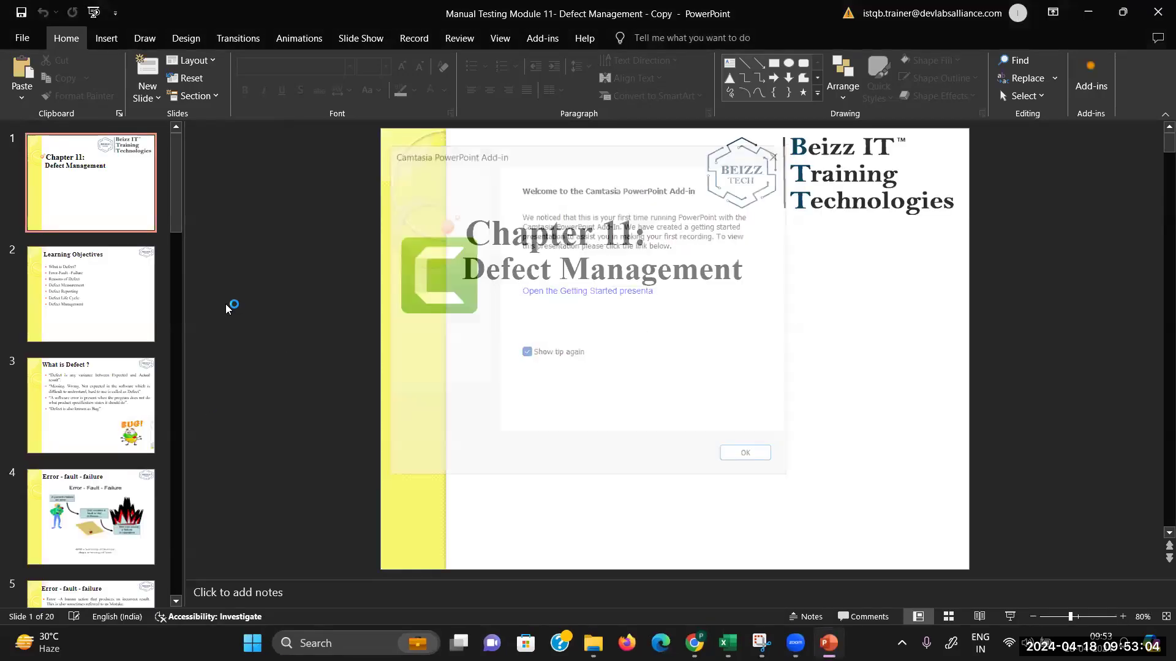
Step: Start the slide show from slide 16, 'Defect Life Cycle'
click(79, 438)
key(Down)
key(Down)
key(Down)
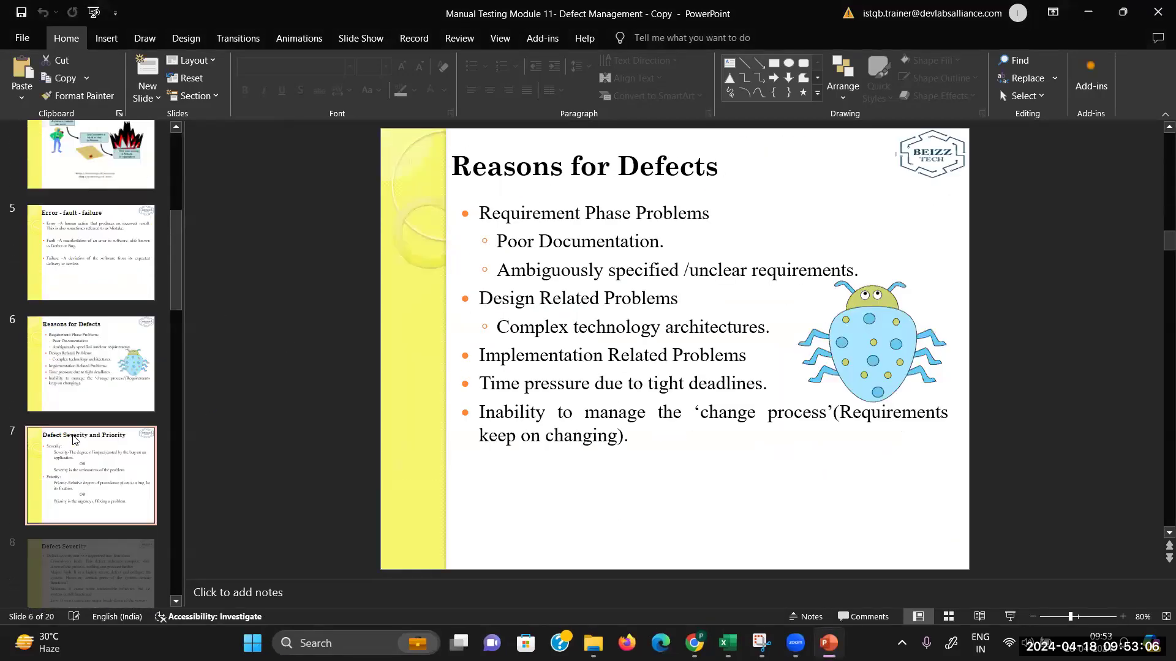
key(Down)
key(Down)
key(Down)
key(Down)
key(Down)
key(Down)
key(Down)
key(Down)
key(Down)
key(Down)
key(Down)
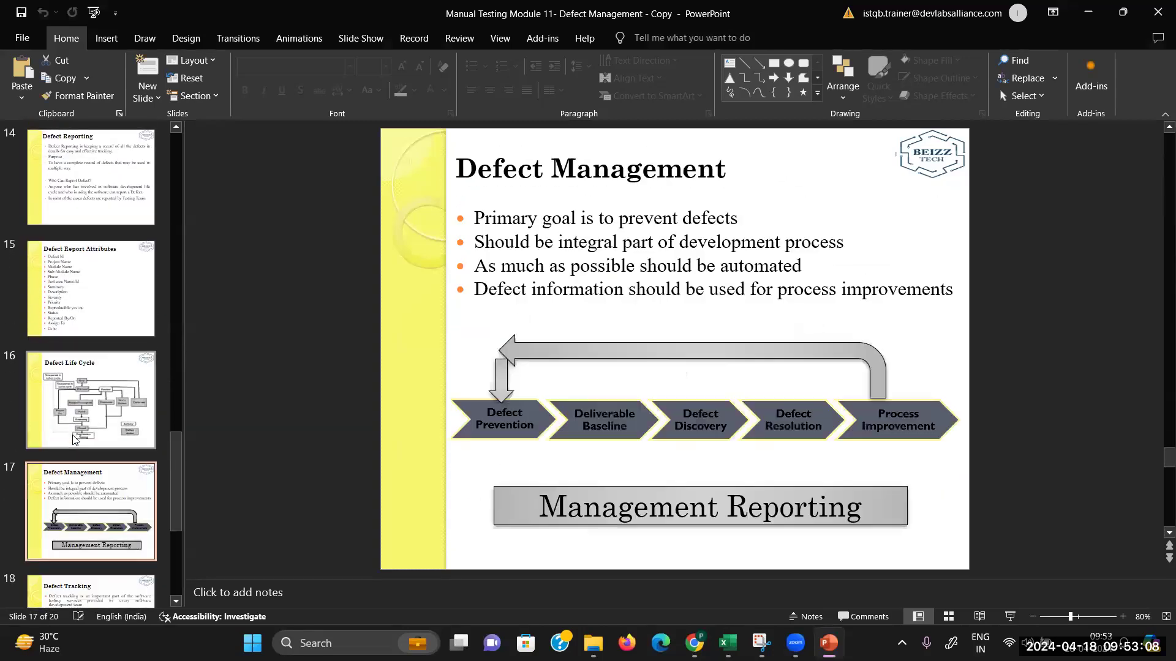
click(74, 411)
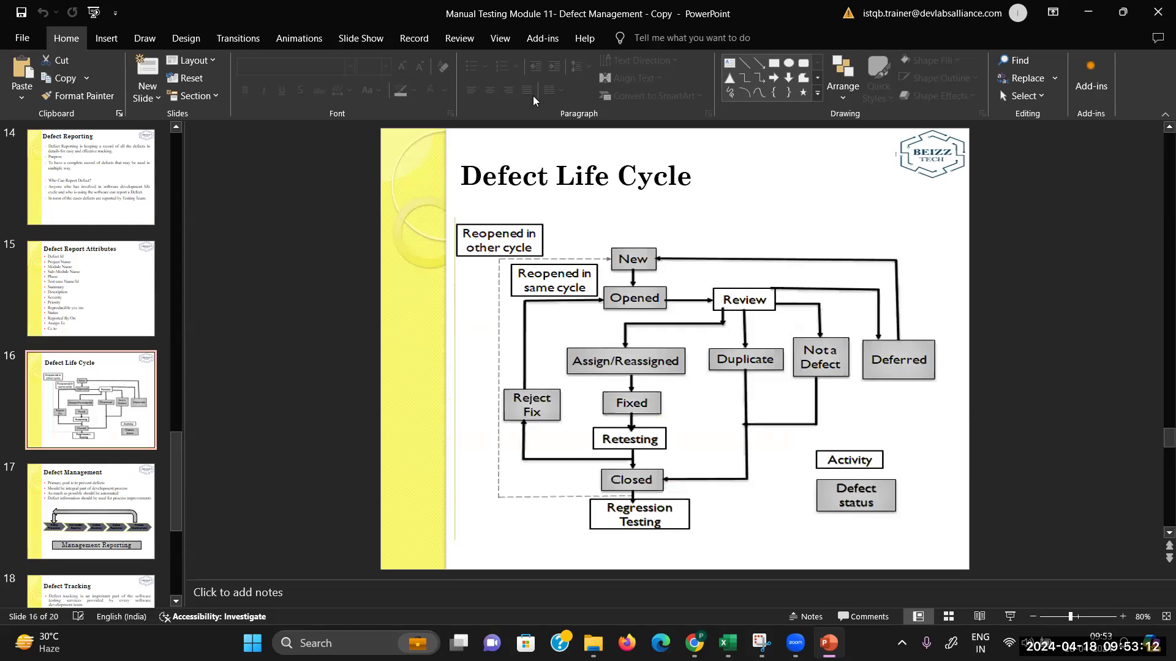
key(alt+s)
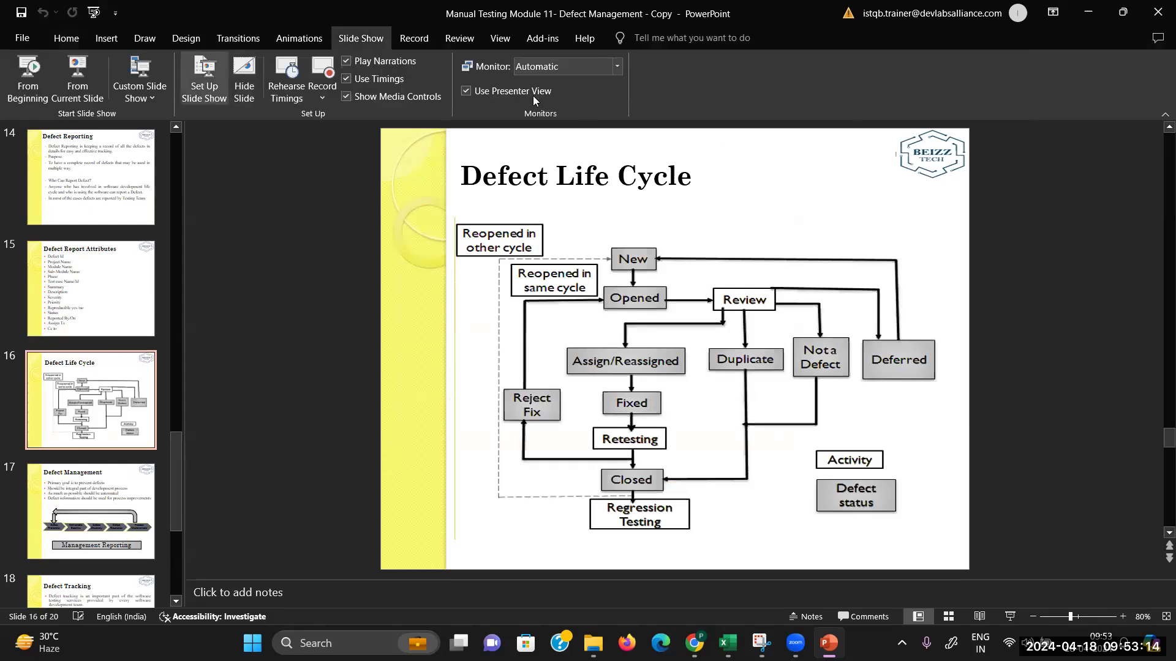
click(76, 100)
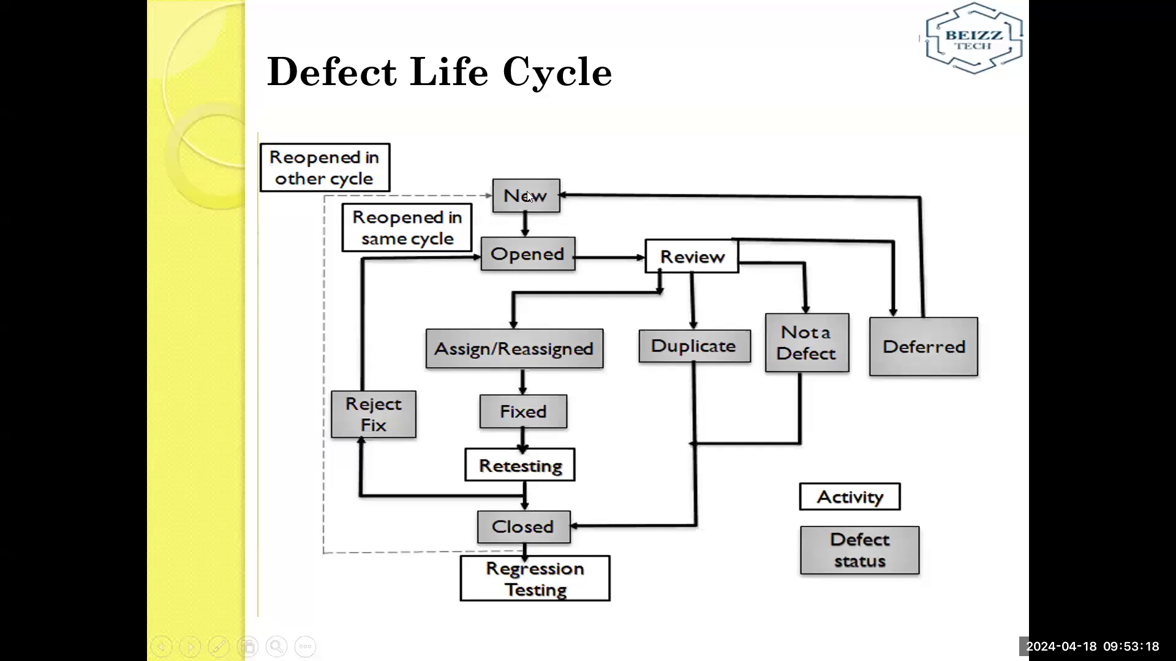
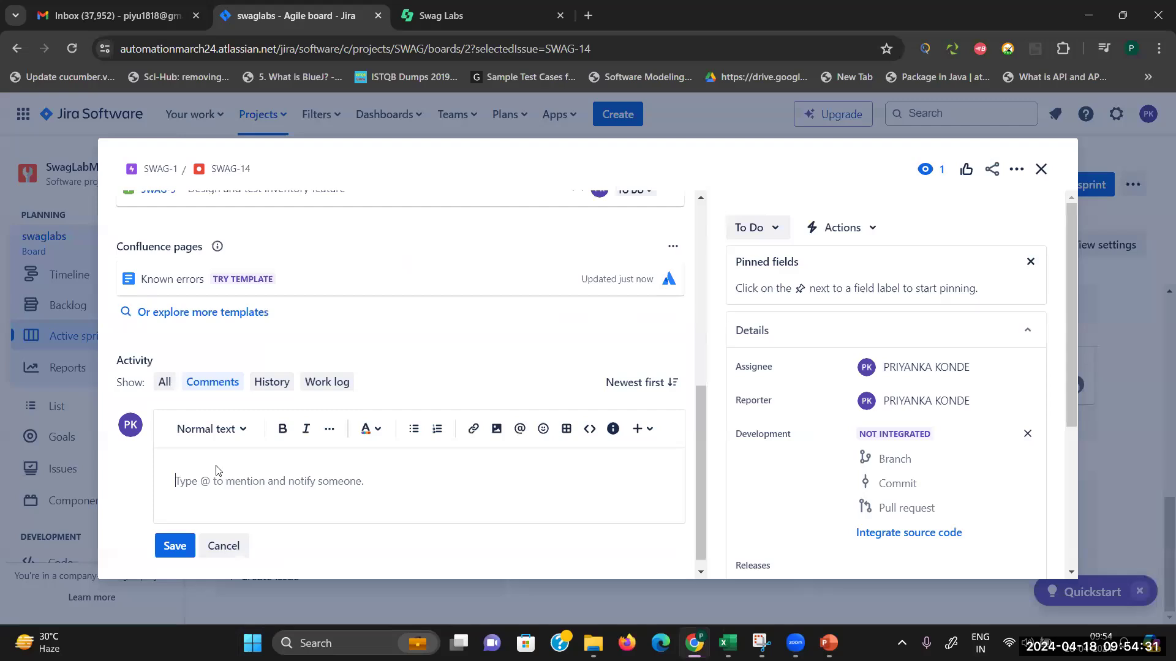
Step: Scroll the SWAG-14 bug view back up to the top
drag(701, 405, 704, 257)
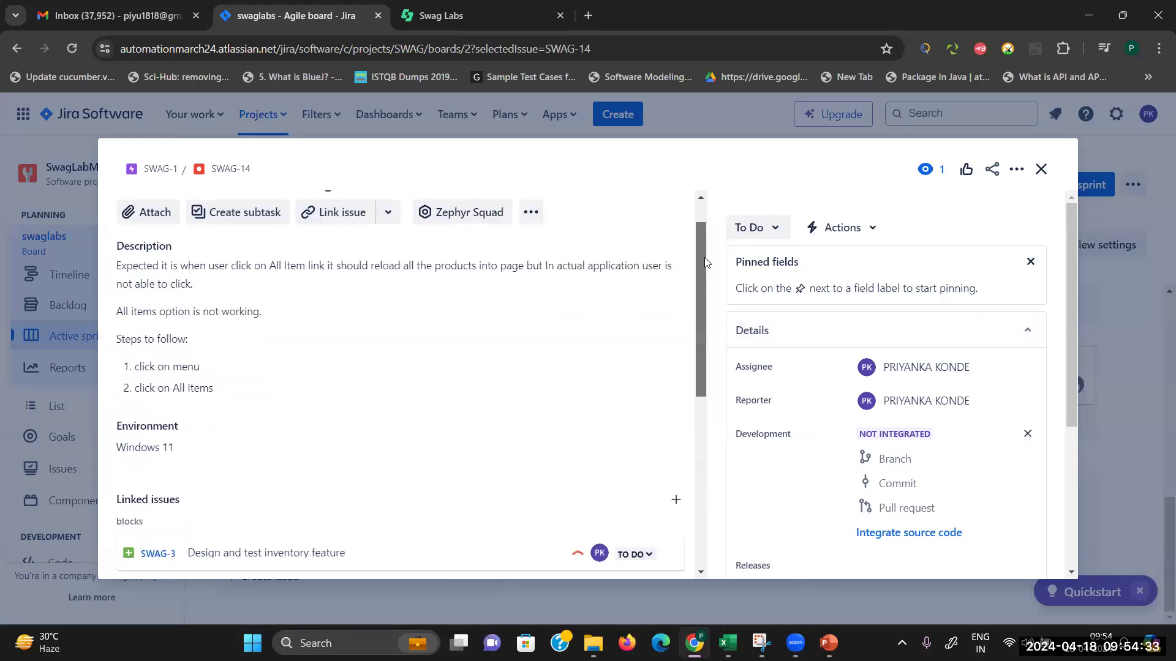
Step: Add subtasks 'Dev: validate defect' and 'Dev : fix the defect' to SWAG-14
click(243, 212)
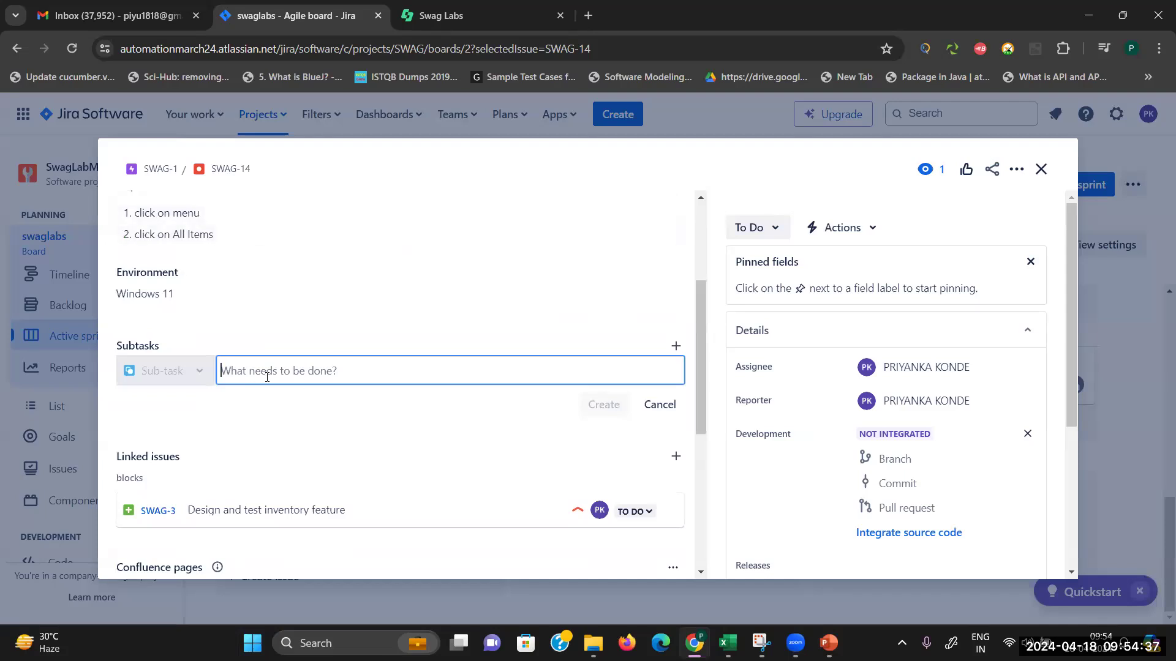
text(De)
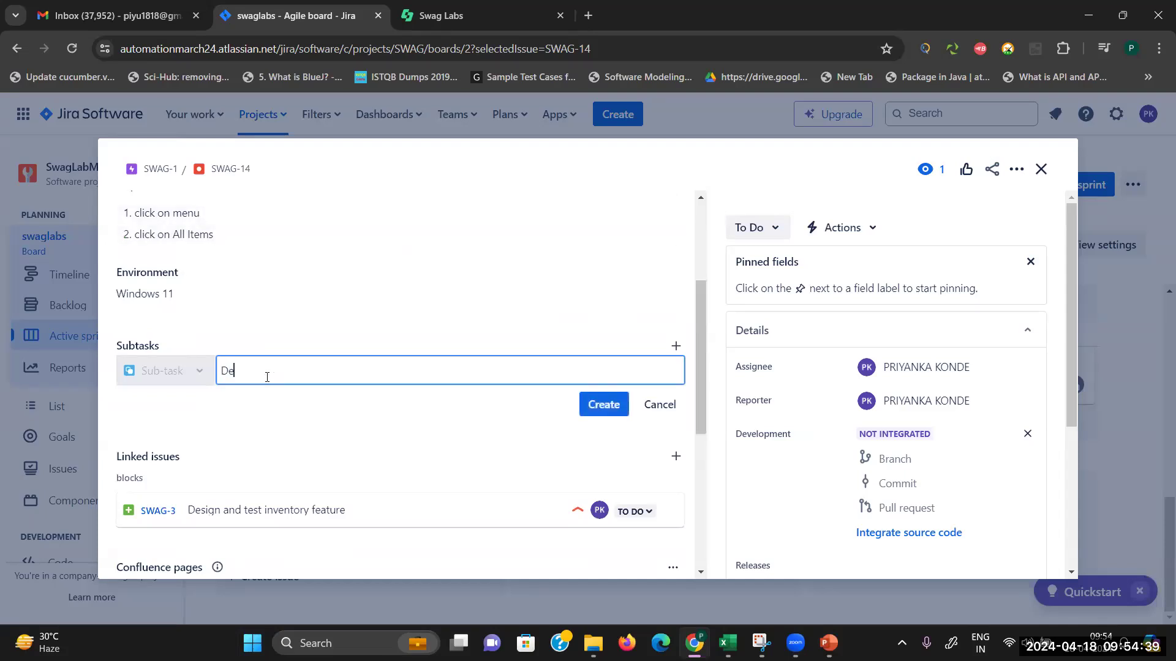
text(v: validate degec)
key(BackSpace)
key(BackSpace)
key(BackSpace)
text(fect)
click(610, 406)
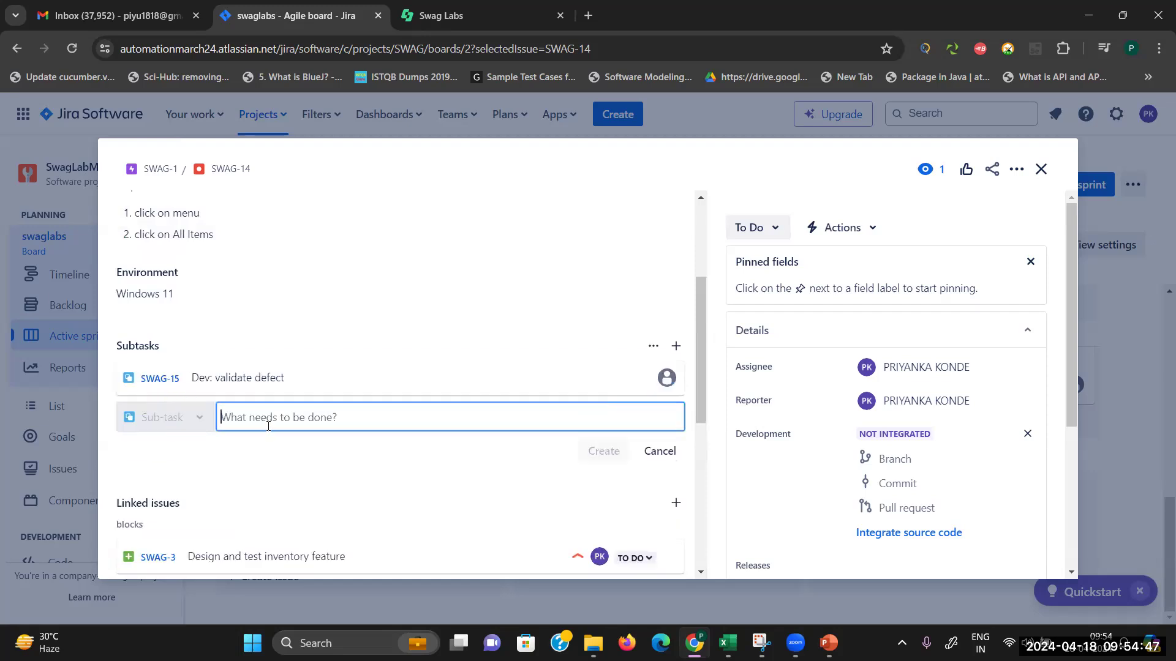
text(Dev )
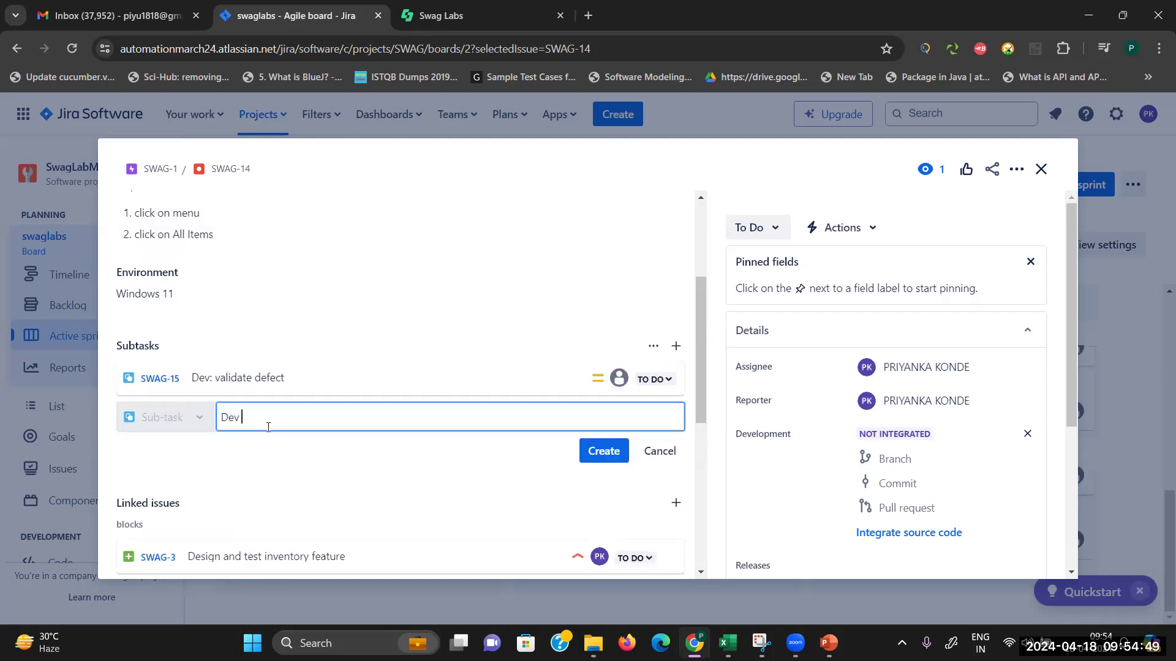
text(: assigned to dev)
key(BackSpace)
key(BackSpace)
key(BackSpace)
key(BackSpace)
key(BackSpace)
key(BackSpace)
key(BackSpace)
key(BackSpace)
key(BackSpace)
key(BackSpace)
text(dethe defcet)
key(BackSpace)
key(BackSpace)
text(ct)
click(618, 454)
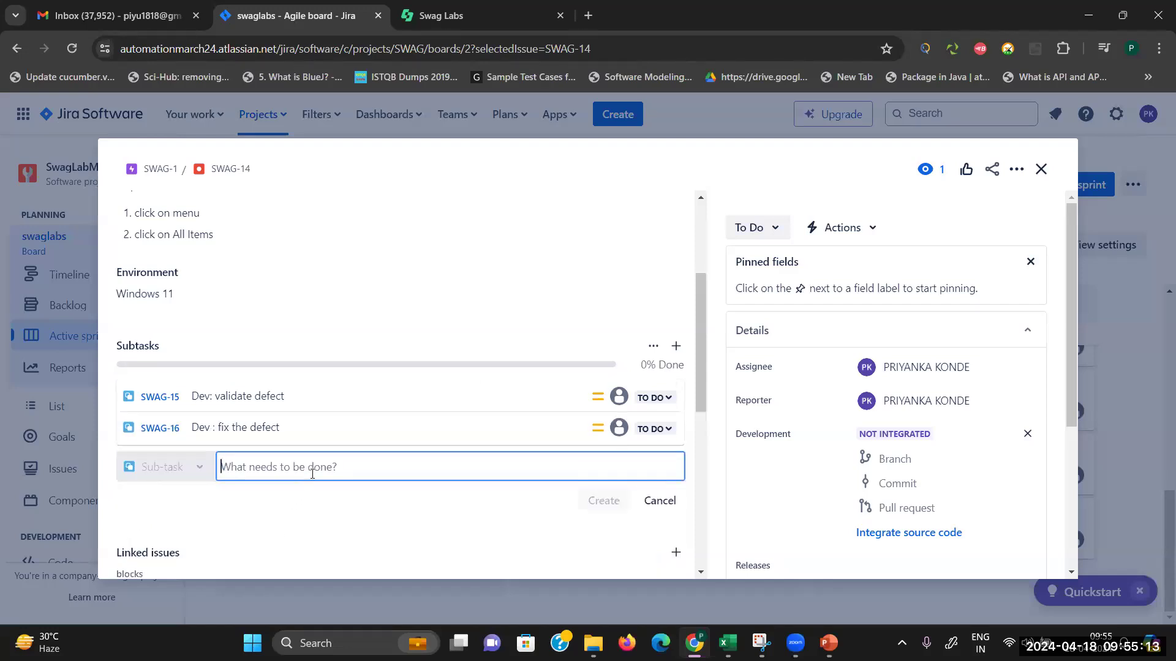
Step: Add QA subtasks 'QA: Retest the same defect' and 'QA: After successful retest QA will close the cycle'
text(Q)
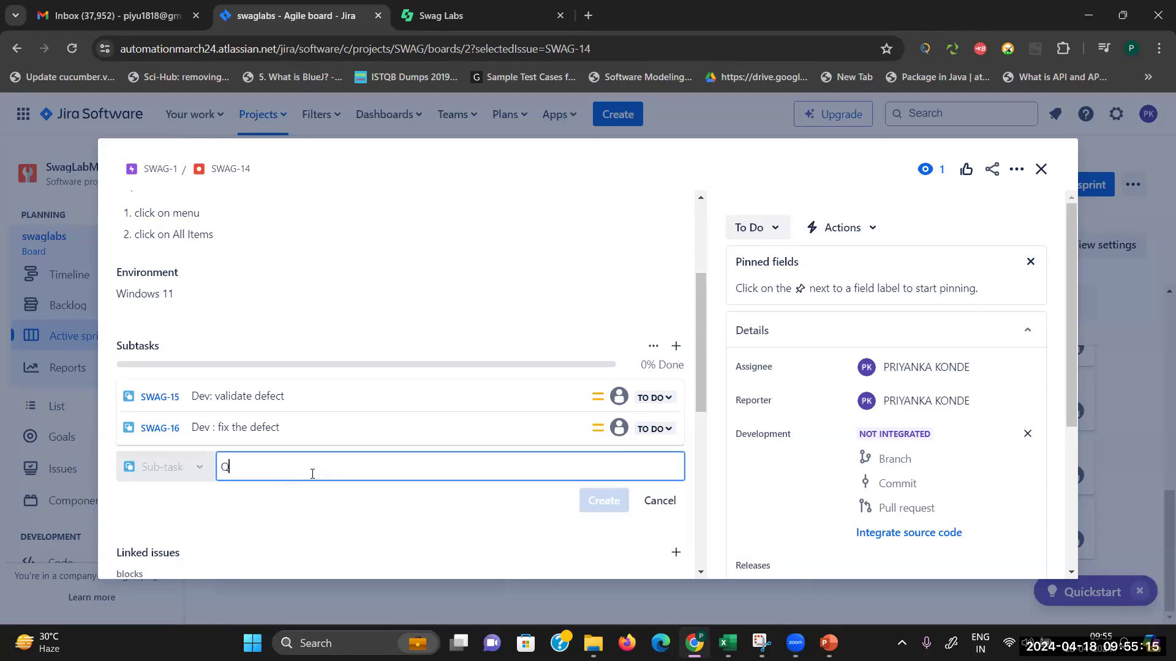
text(A: )
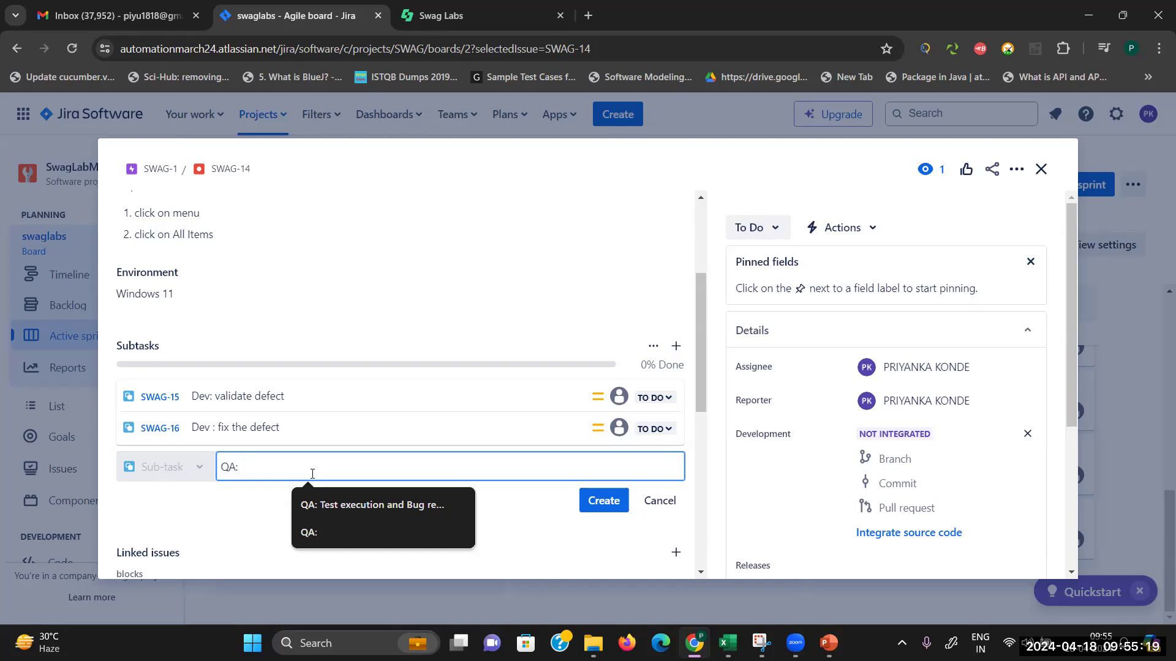
text(Test)
key(BackSpace)
key(BackSpace)
key(BackSpace)
key(BackSpace)
text(REste)
key(BackSpace)
key(BackSpace)
key(BackSpace)
text(test the sam)
text(e defcte)
text(ect)
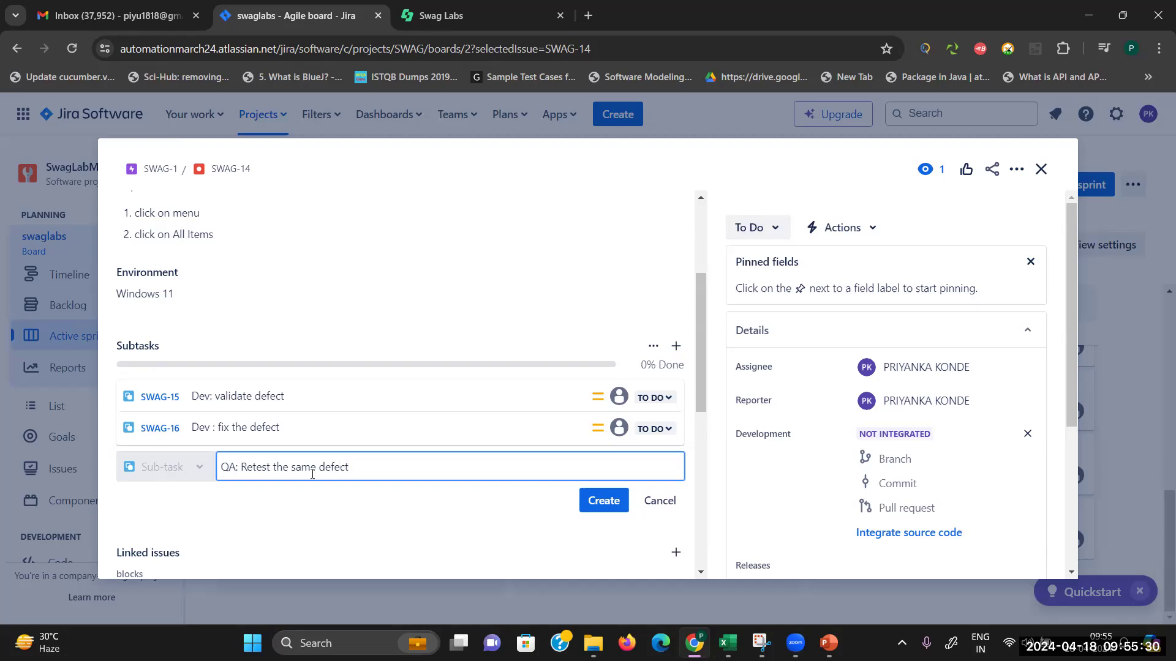
click(604, 501)
text(Q)
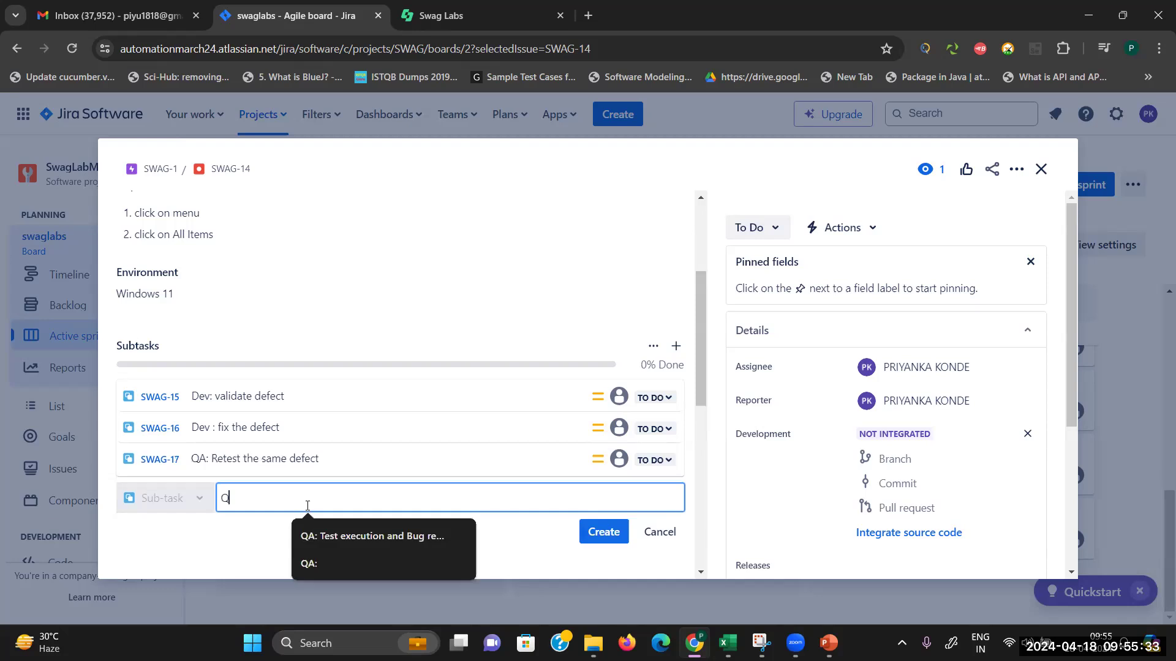
text(A: After successfull reste)
key(BackSpace)
key(BackSpace)
text(test QA will close the cycle)
click(601, 539)
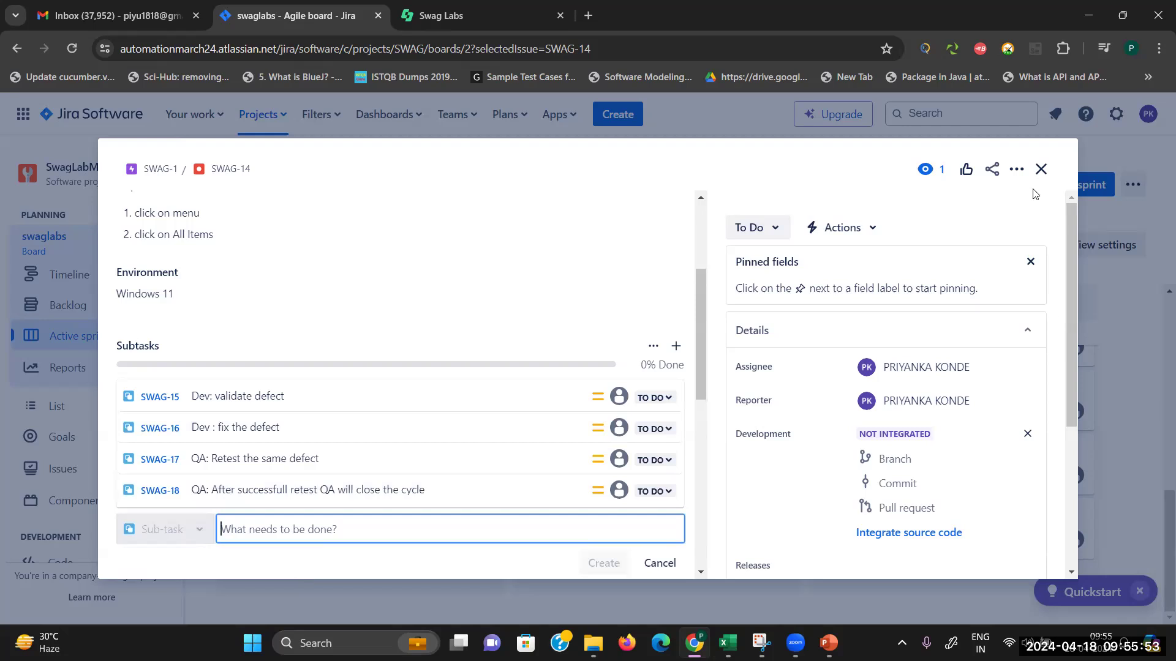
Step: Drag the Dev validate, Dev fix and both QA subtasks from To Do through In Progress into Done
click(1041, 169)
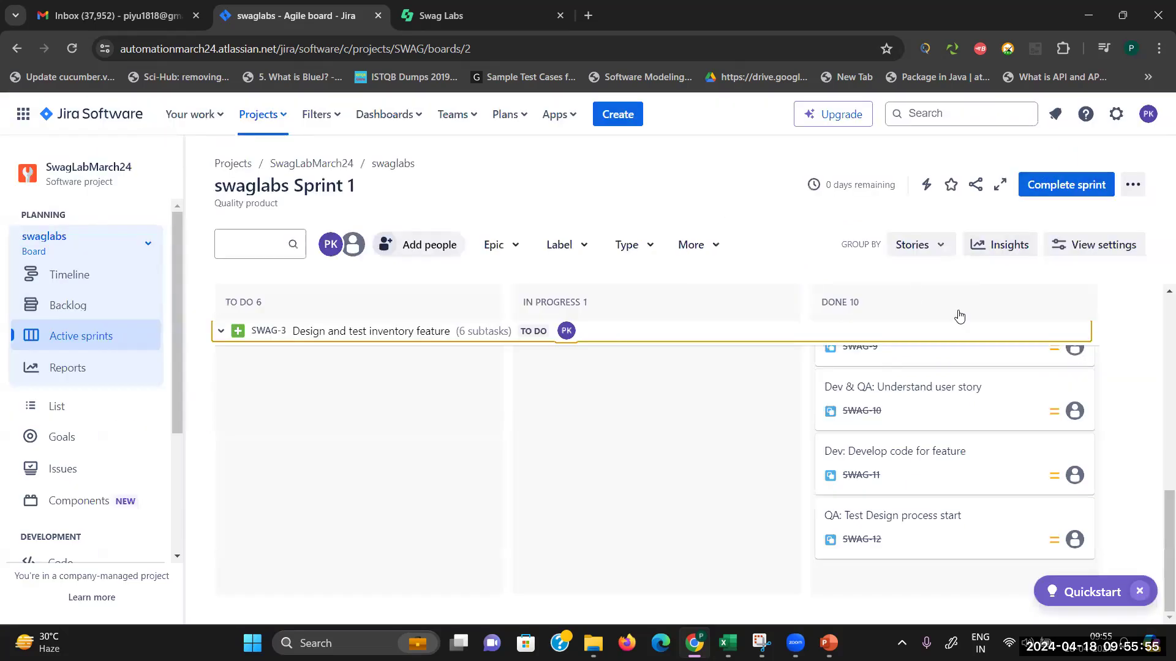
drag(1159, 506, 1161, 433)
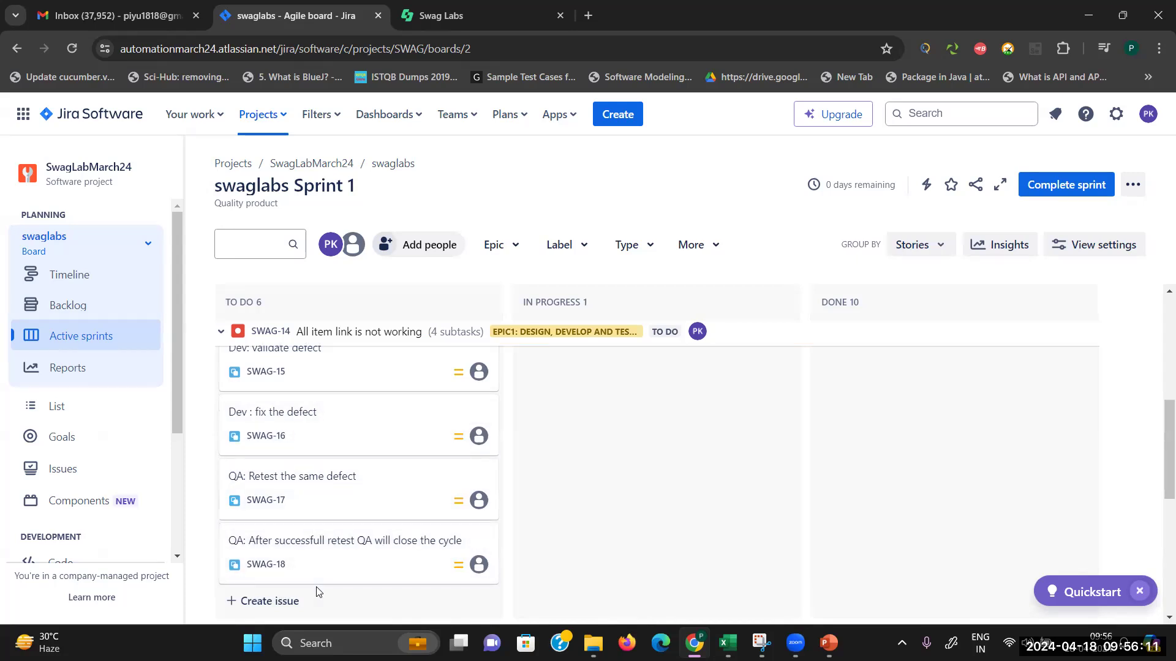
drag(394, 360, 537, 340)
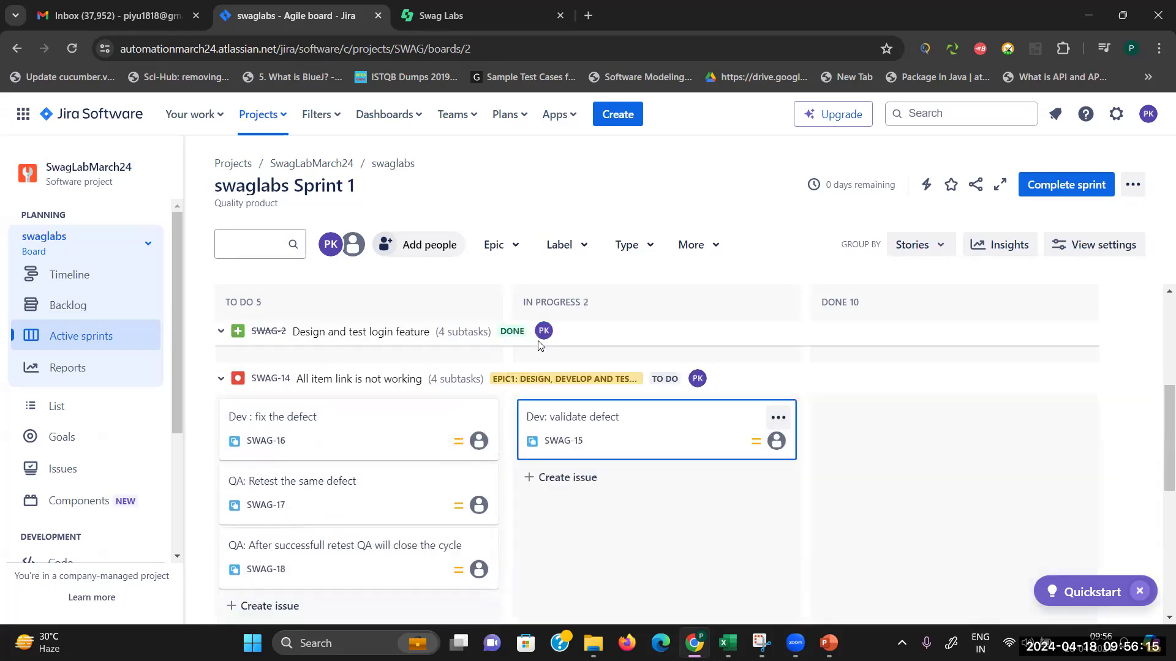
drag(780, 412, 826, 406)
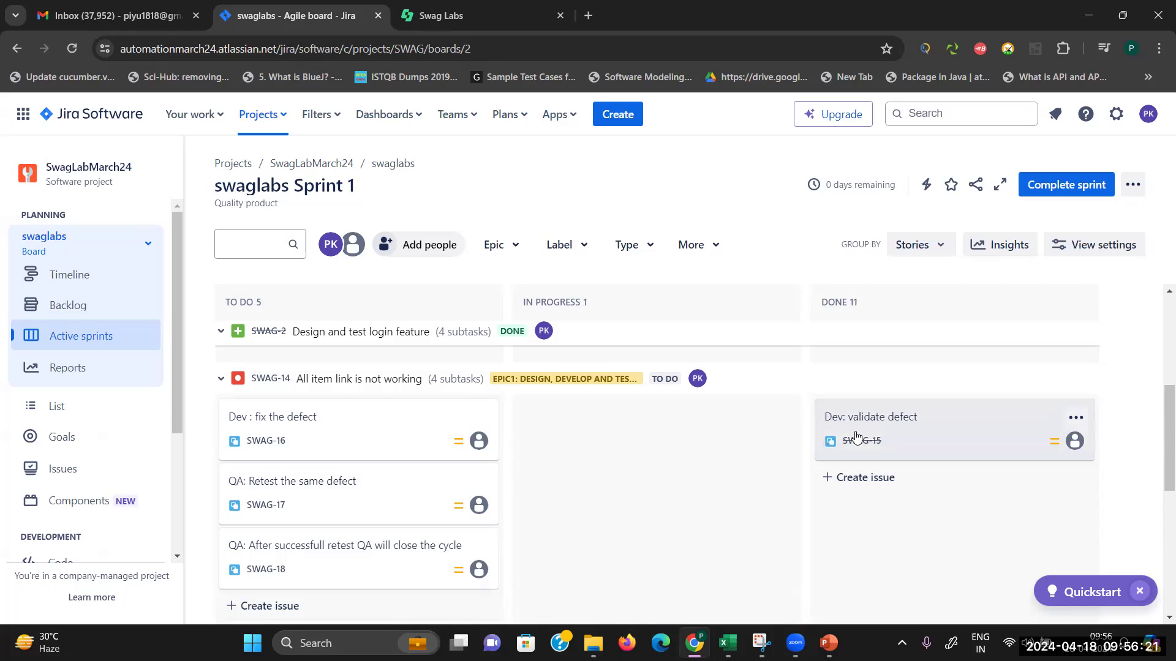
drag(265, 430, 535, 430)
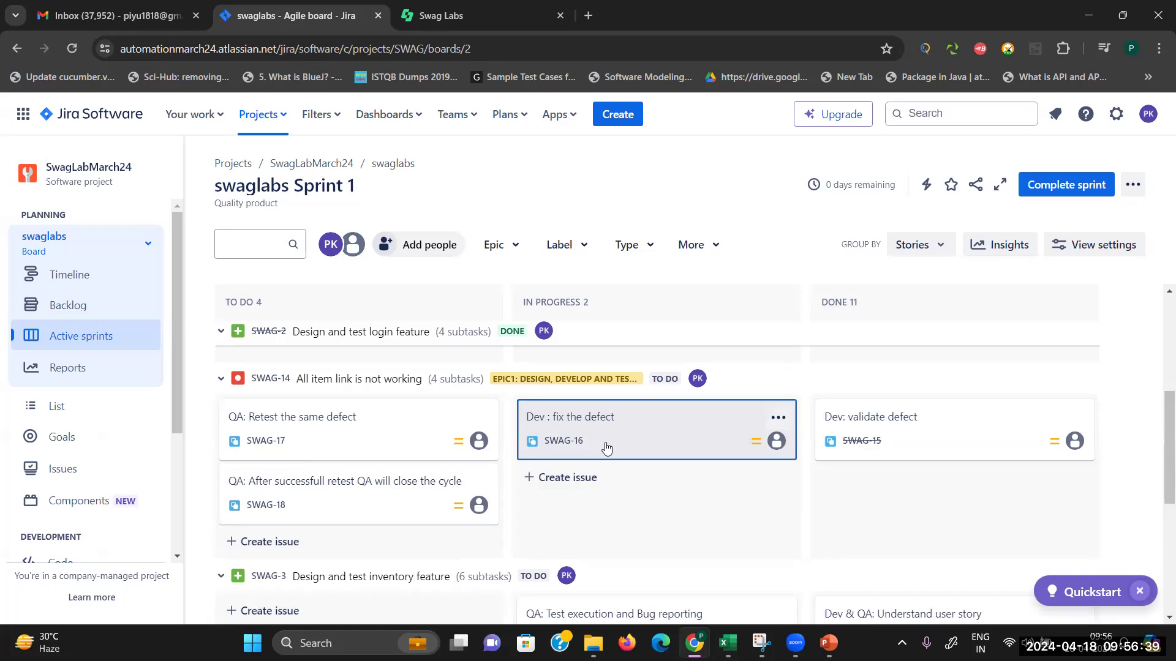
drag(590, 428, 810, 453)
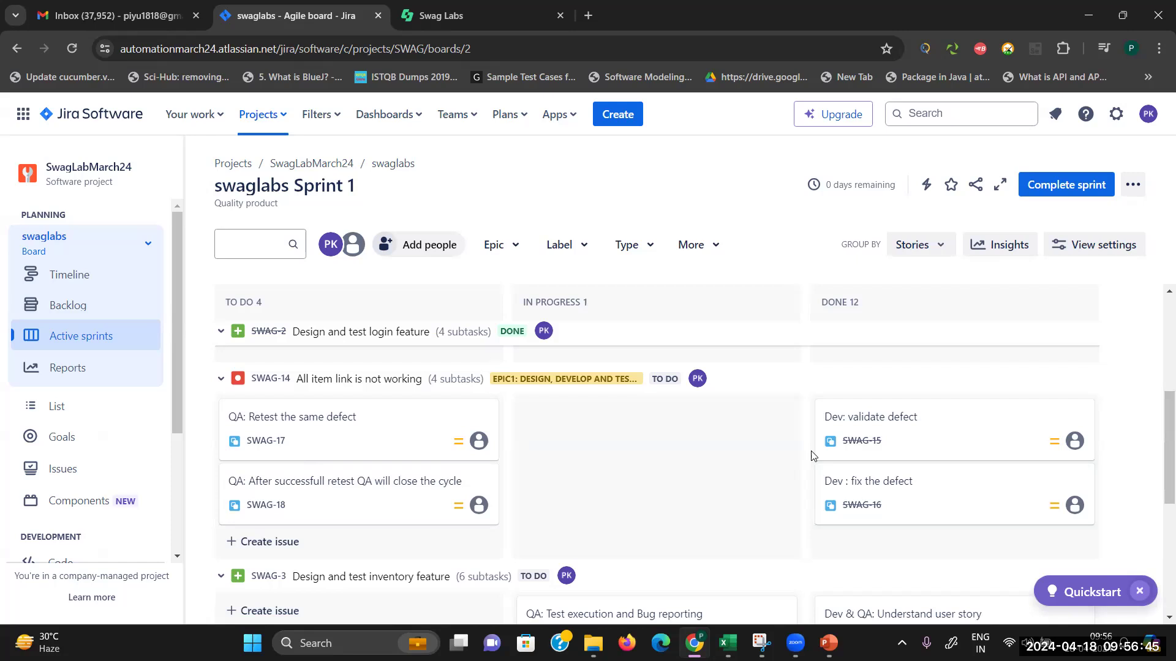
drag(347, 432, 534, 427)
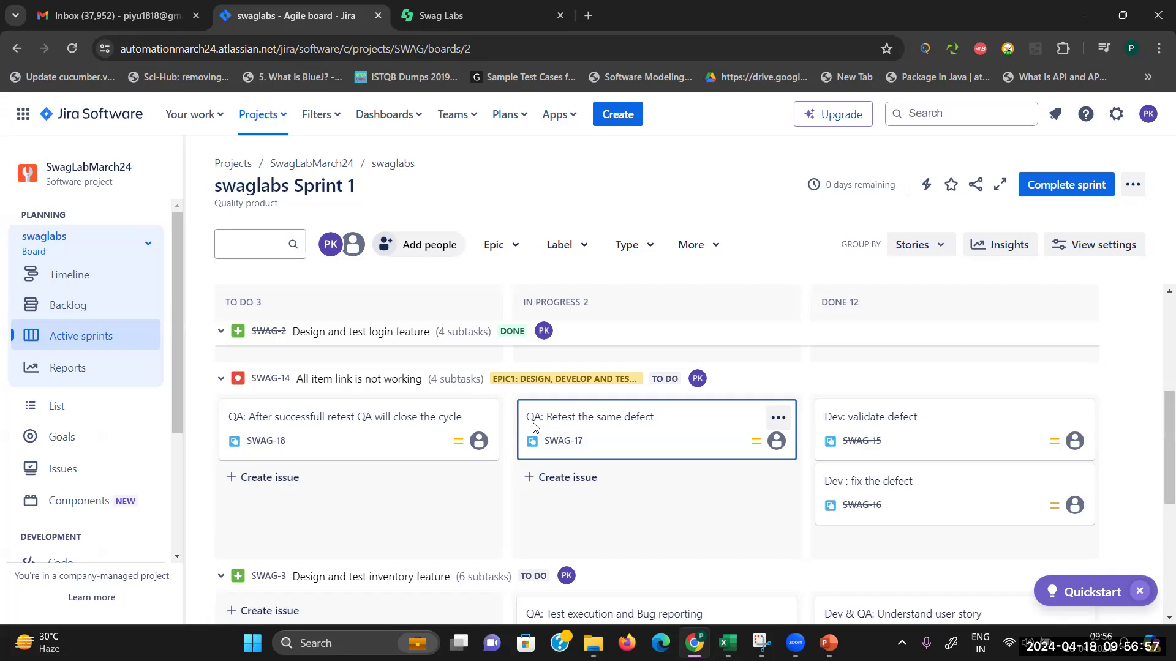
drag(618, 427, 821, 465)
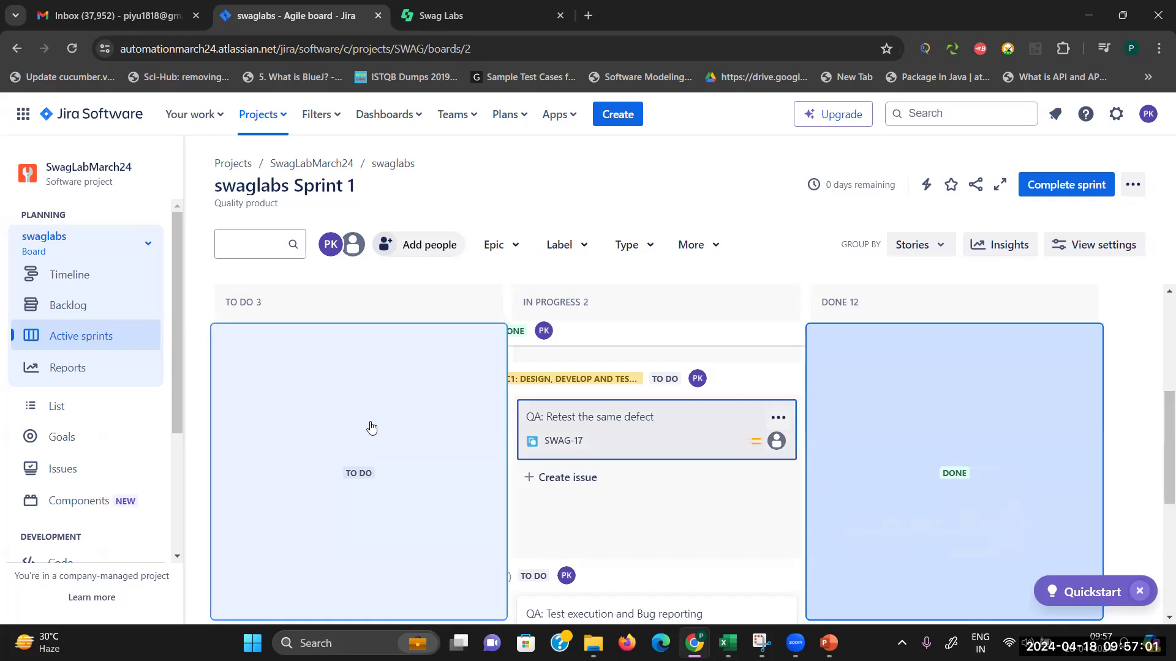
drag(372, 440, 808, 497)
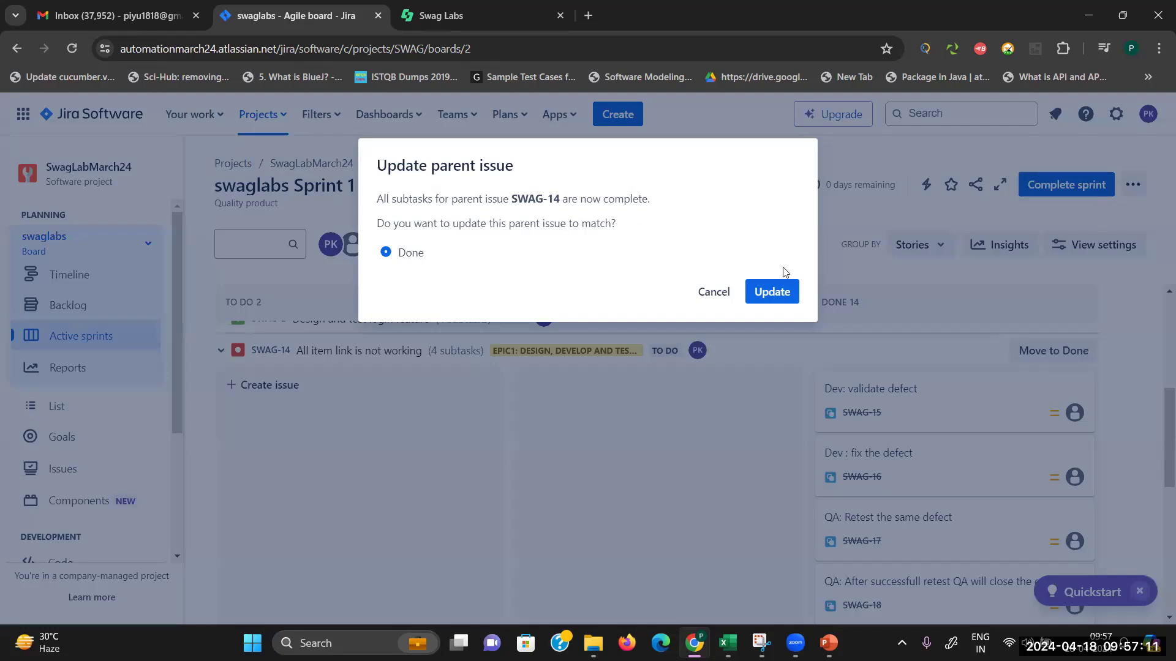
Step: Mark parent bug SWAG-14 Done and dismiss the failed reorder error
click(773, 292)
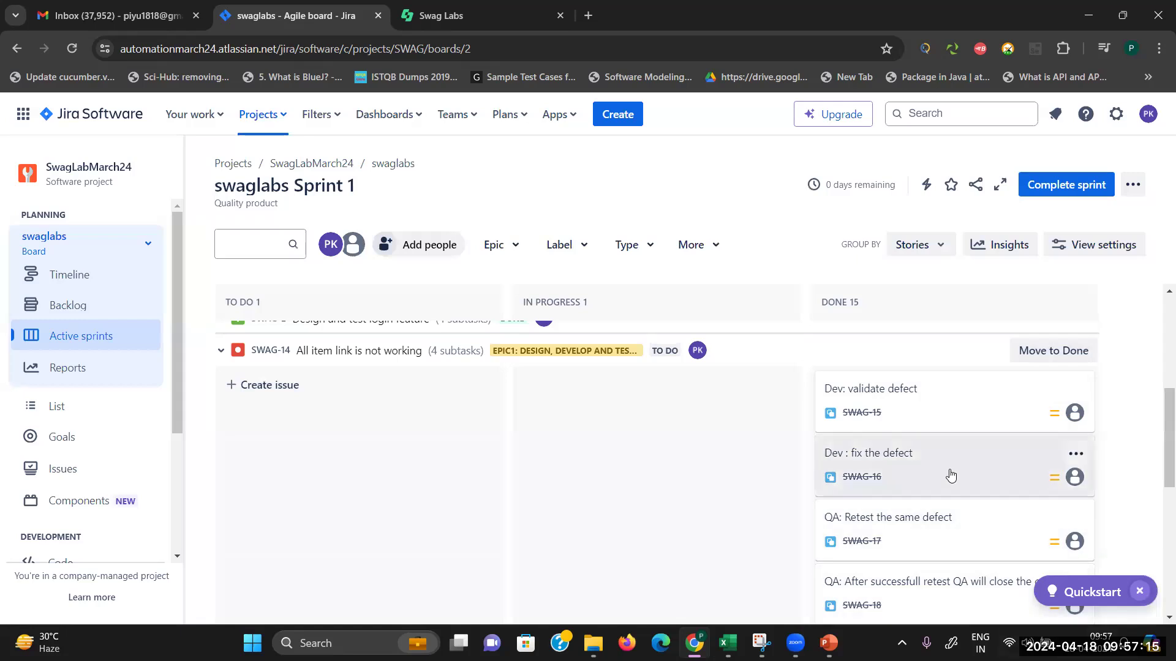
drag(1161, 456, 1159, 550)
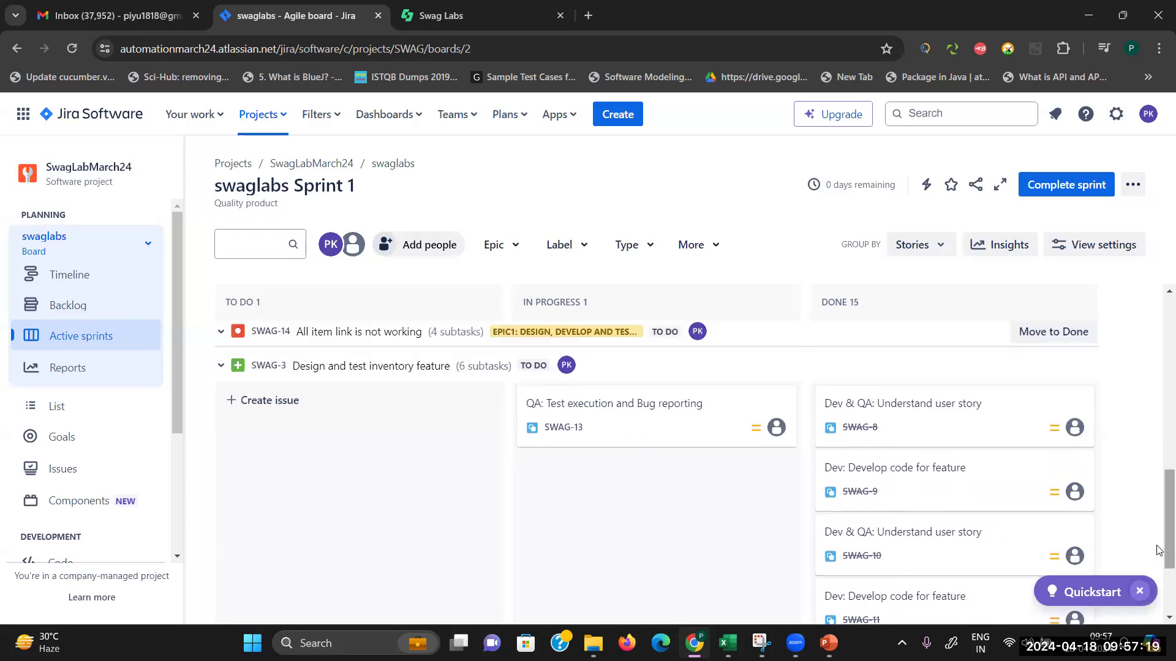
drag(777, 472, 800, 507)
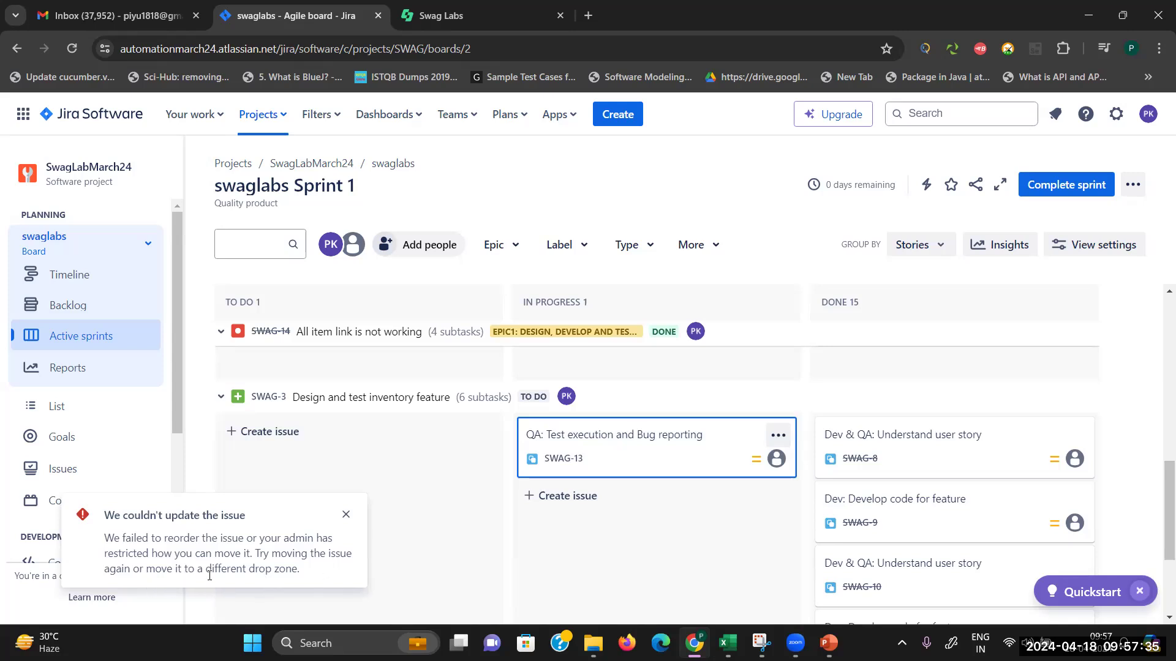
click(346, 514)
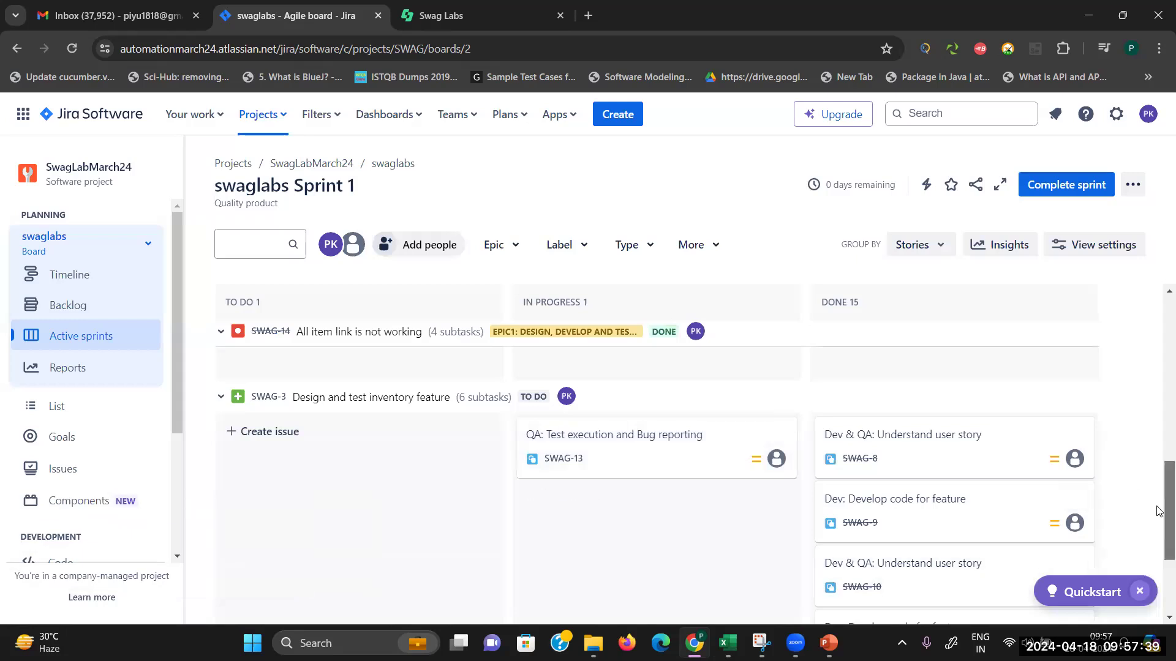
Step: Move subtask SWAG-13 into Done and update parent story SWAG-3 to done
scroll(1160, 530, down, 1)
drag(704, 385, 835, 436)
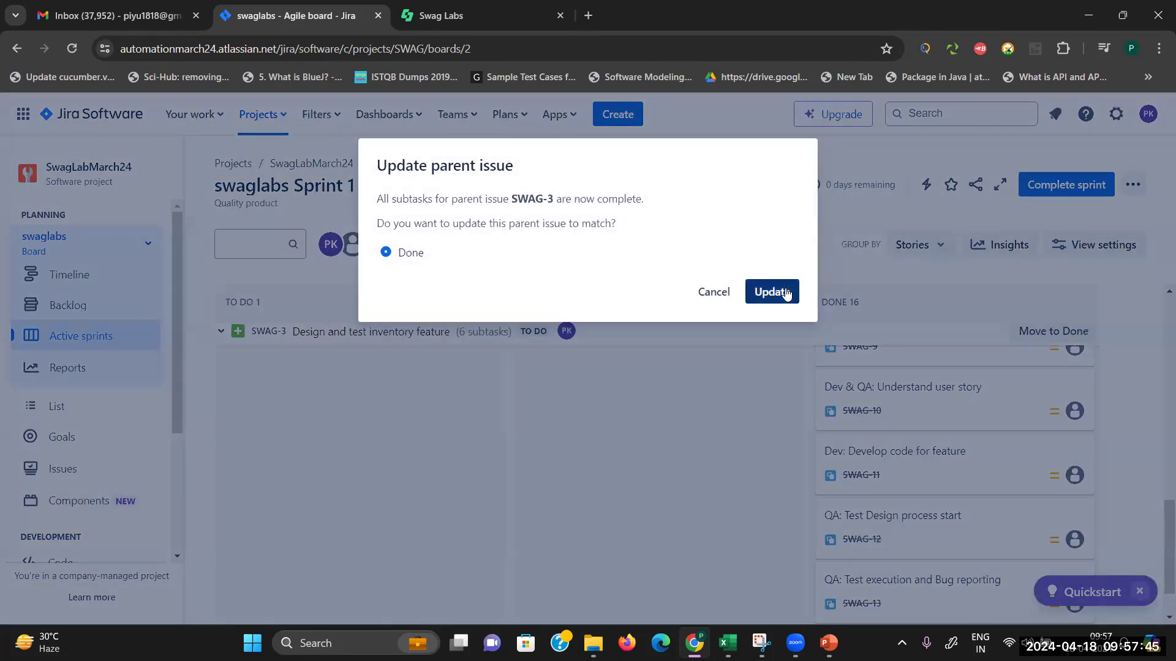
click(771, 293)
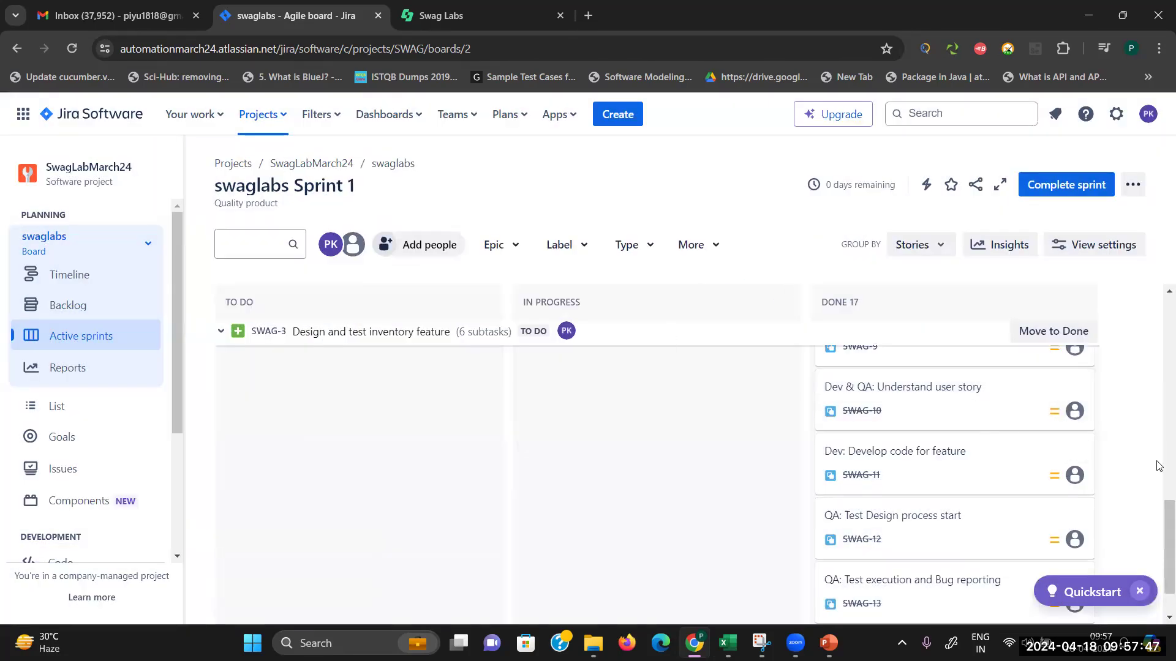
drag(1160, 531, 1157, 398)
drag(1159, 410, 1159, 366)
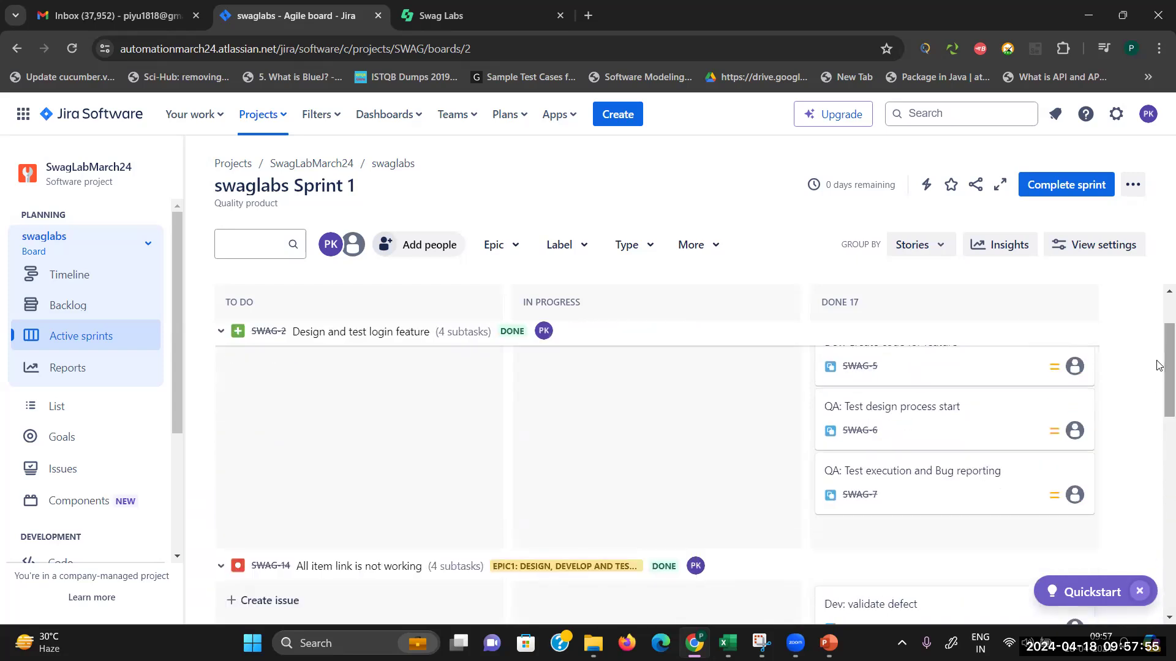
Step: Complete swaglabs Sprint 1, leaving an empty Sprint 2 (22 Apr – 23 Apr) on the Backlog
click(1060, 190)
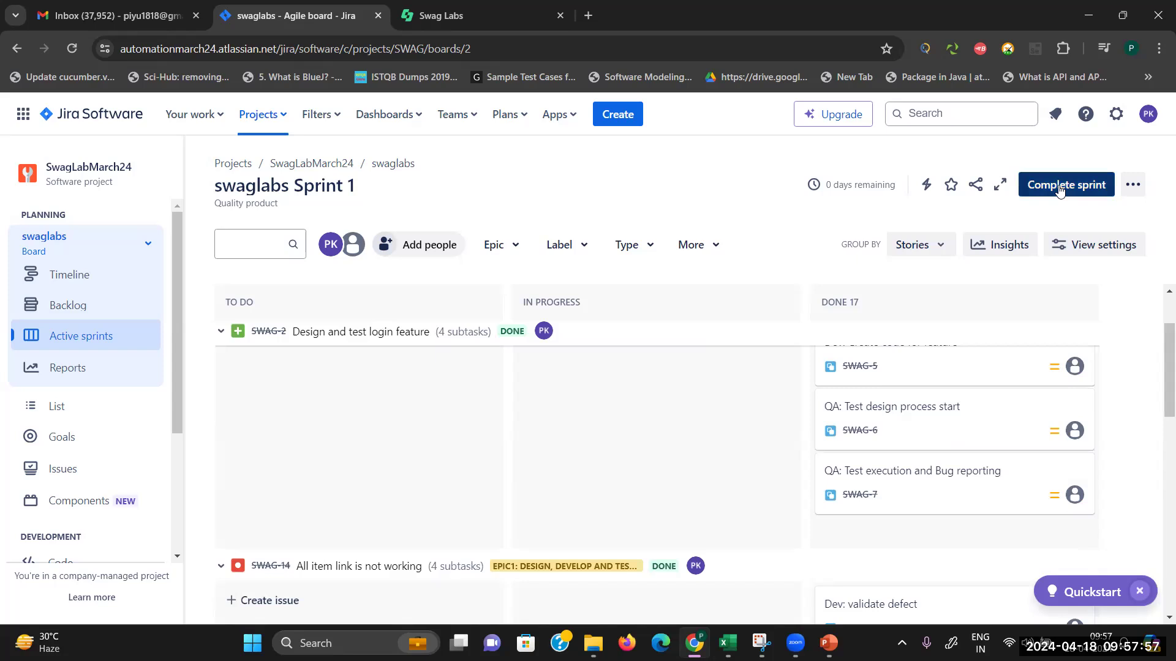
click(743, 359)
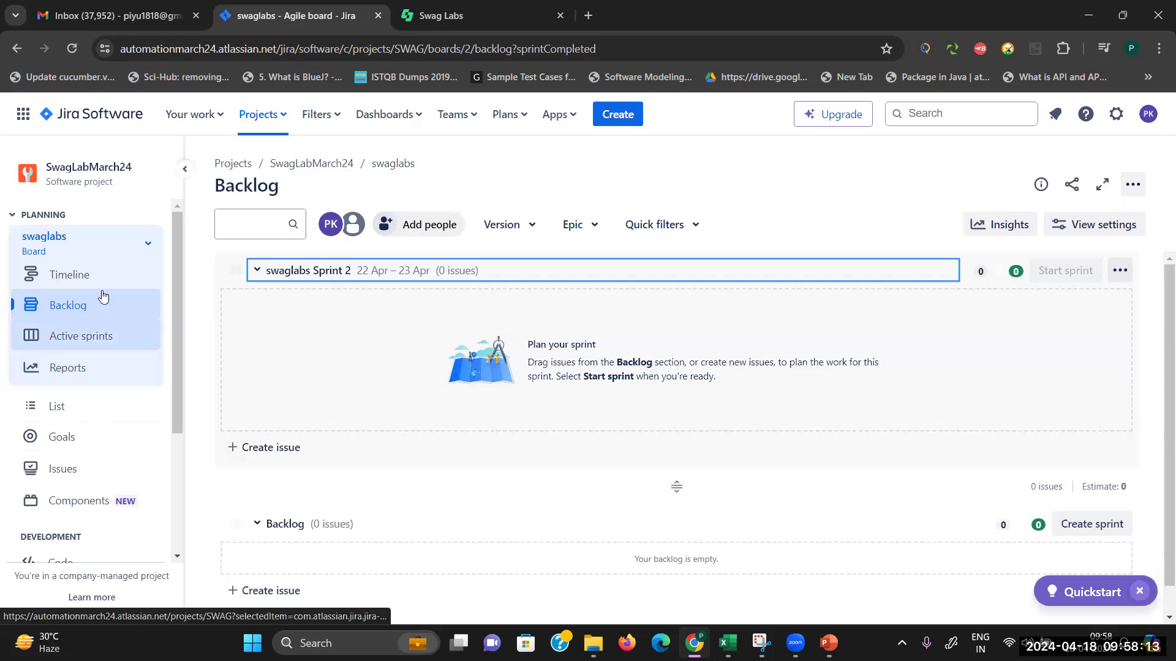
drag(177, 387, 207, 294)
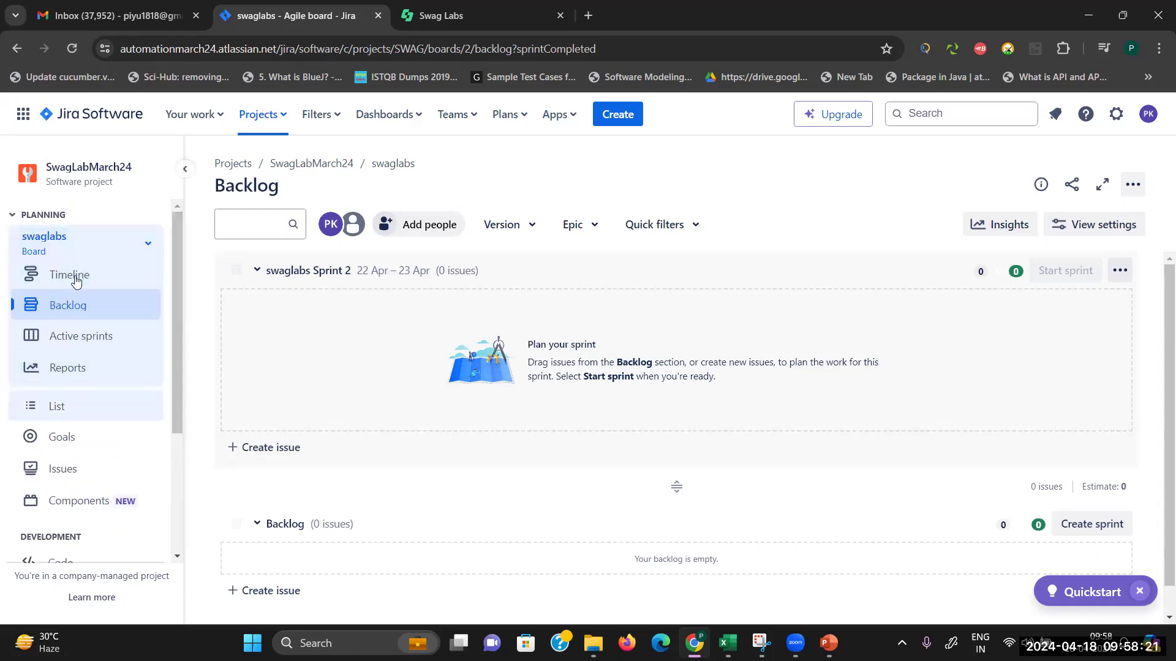
Step: Open the project Reports and view Sprint 1's burndown chart
click(70, 377)
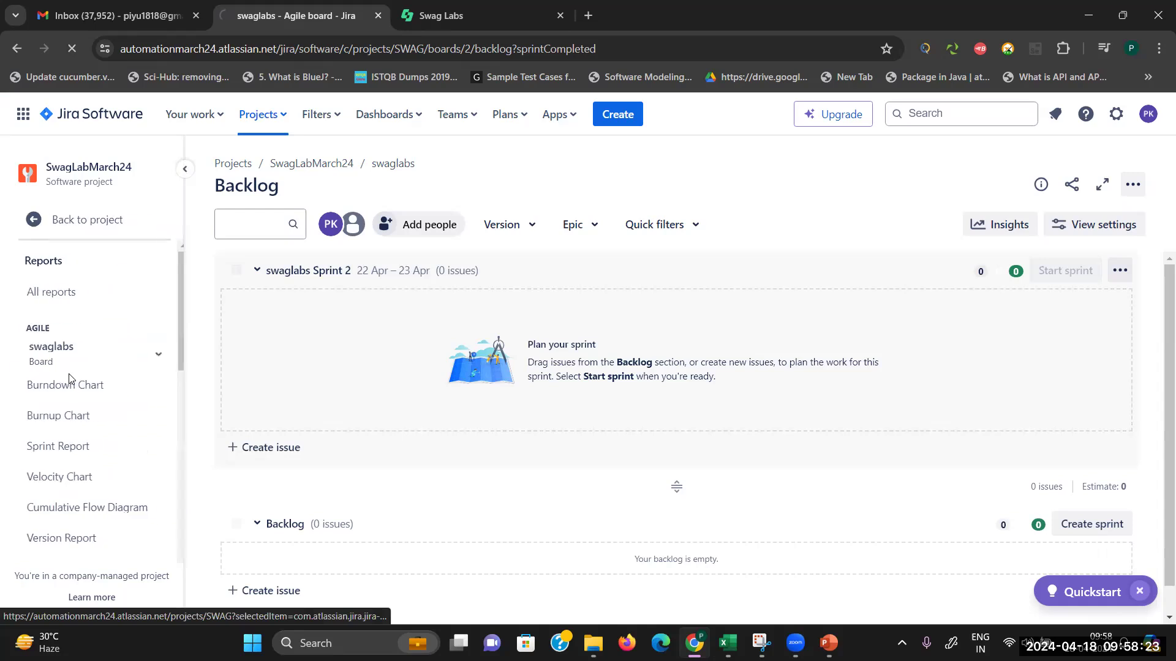
drag(179, 346, 188, 464)
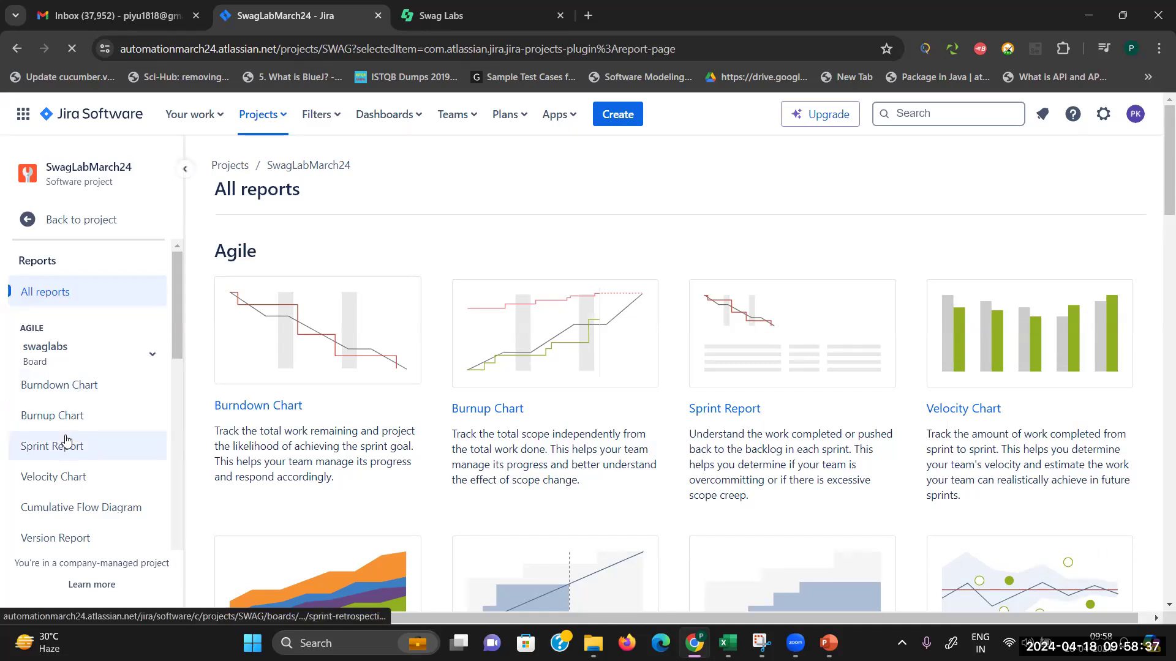
click(78, 386)
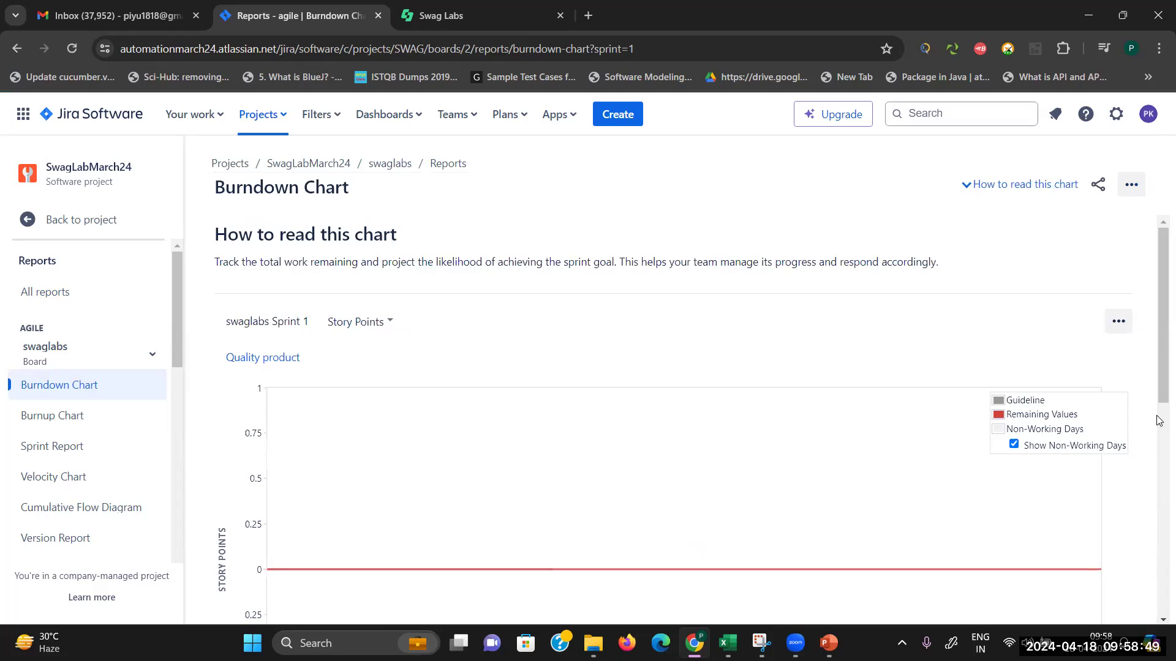
drag(1159, 364, 1159, 582)
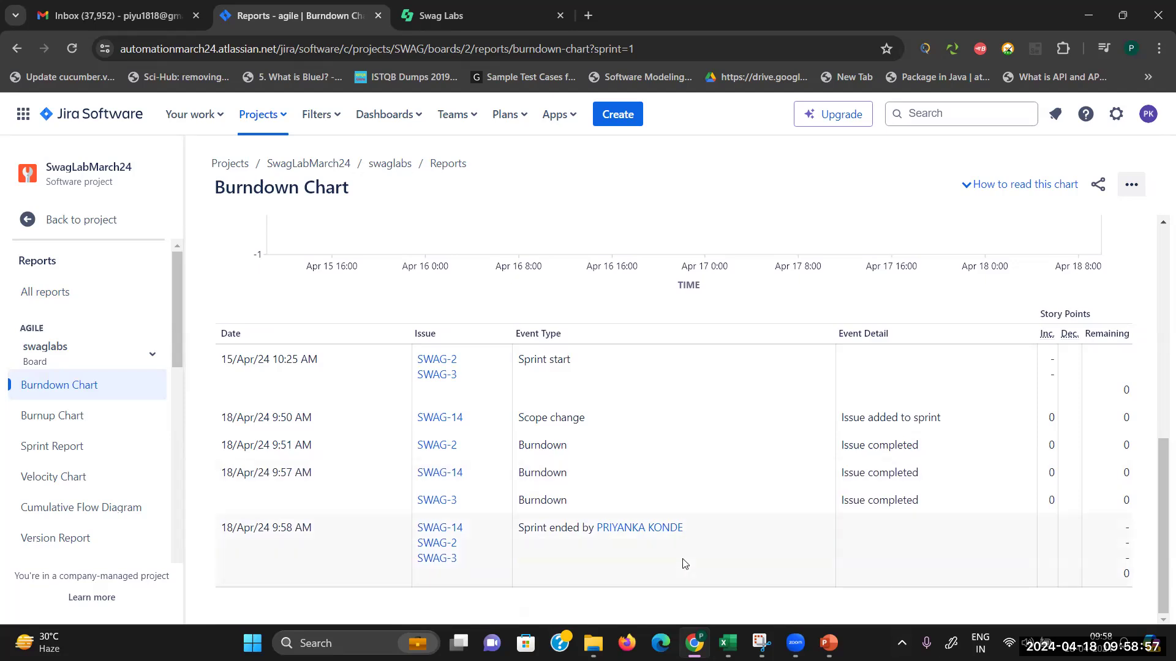
Step: View the burnup chart, then the sprint report listing SWAG-2, SWAG-3 and SWAG-14 completed
click(95, 416)
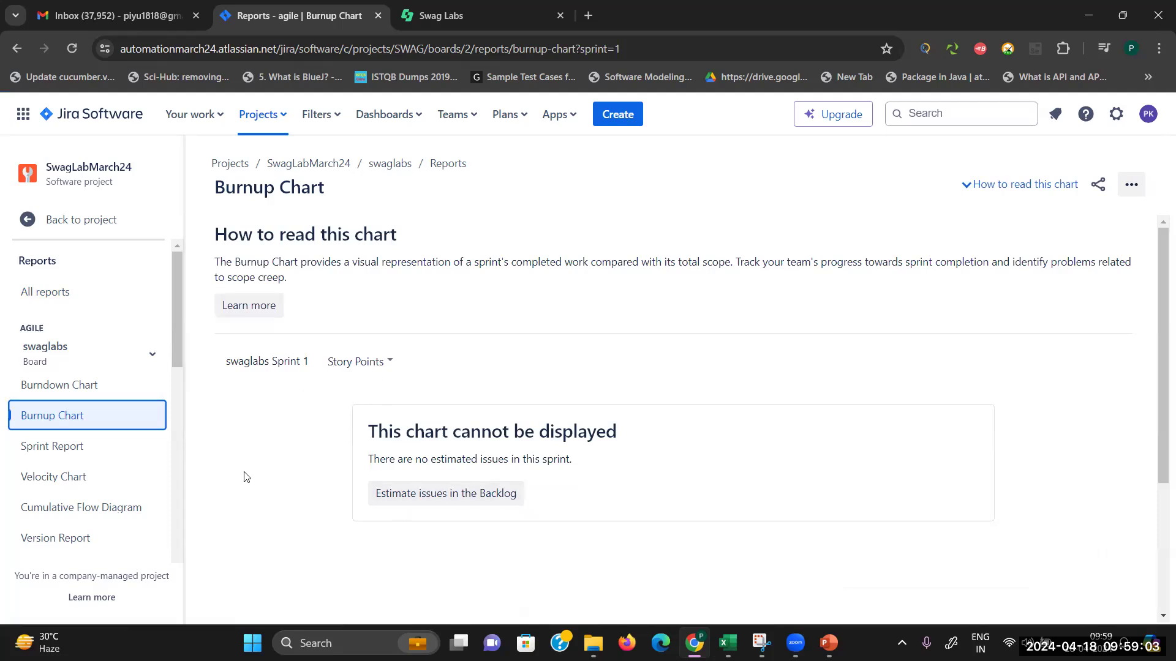
click(68, 448)
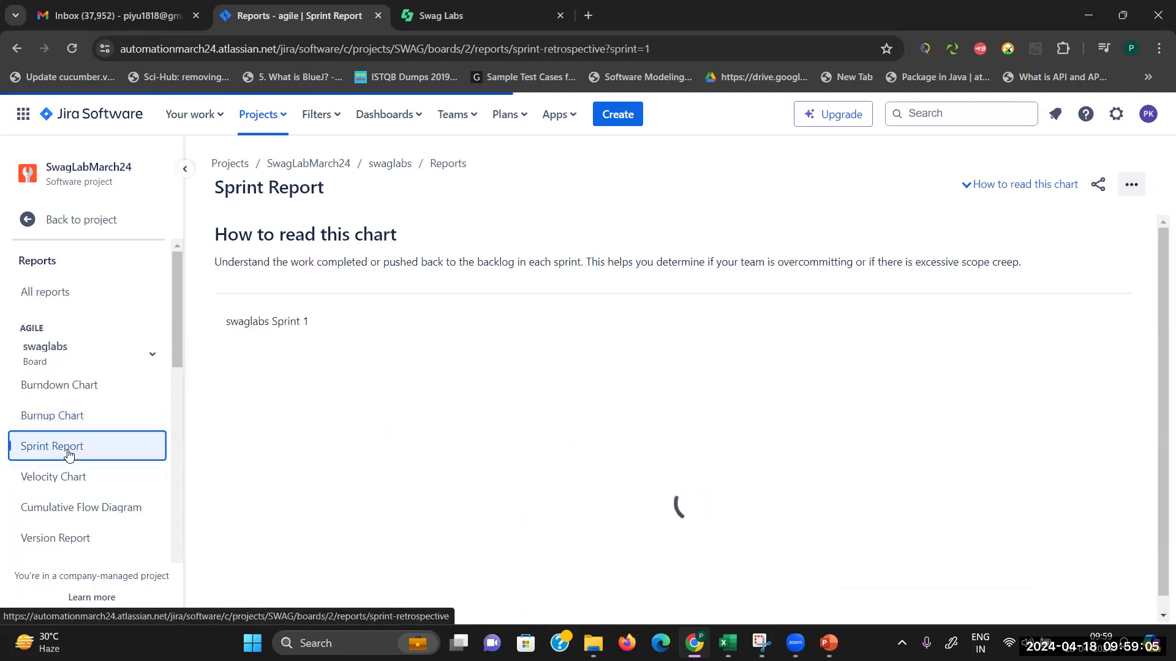
drag(1158, 318, 1159, 570)
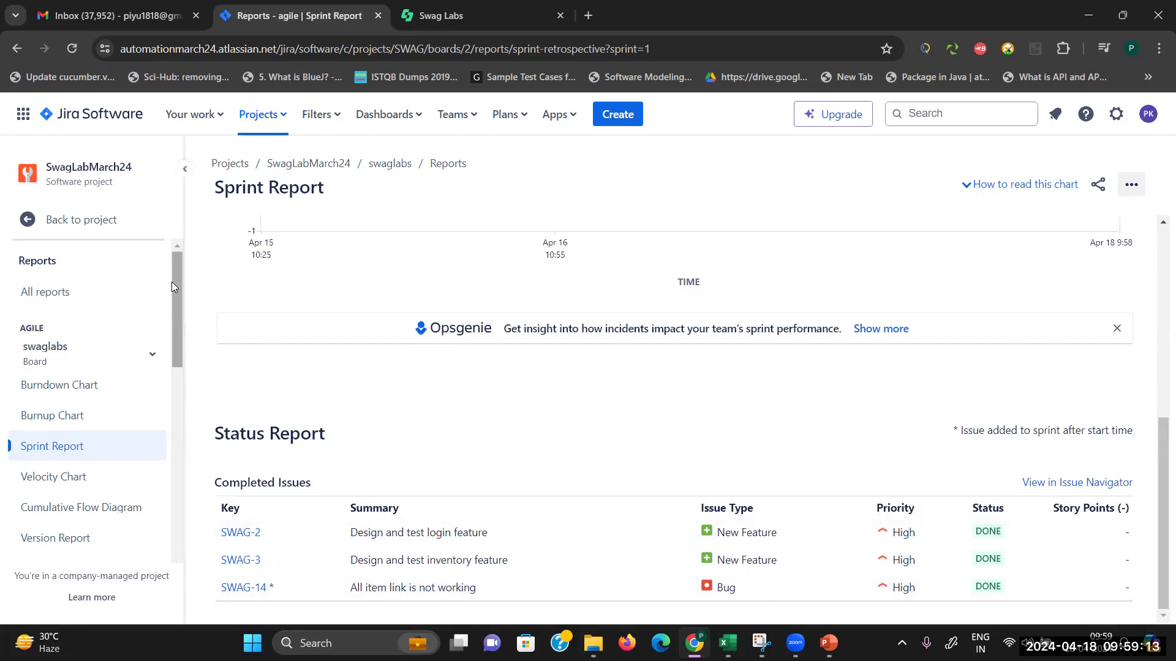
drag(171, 282, 194, 255)
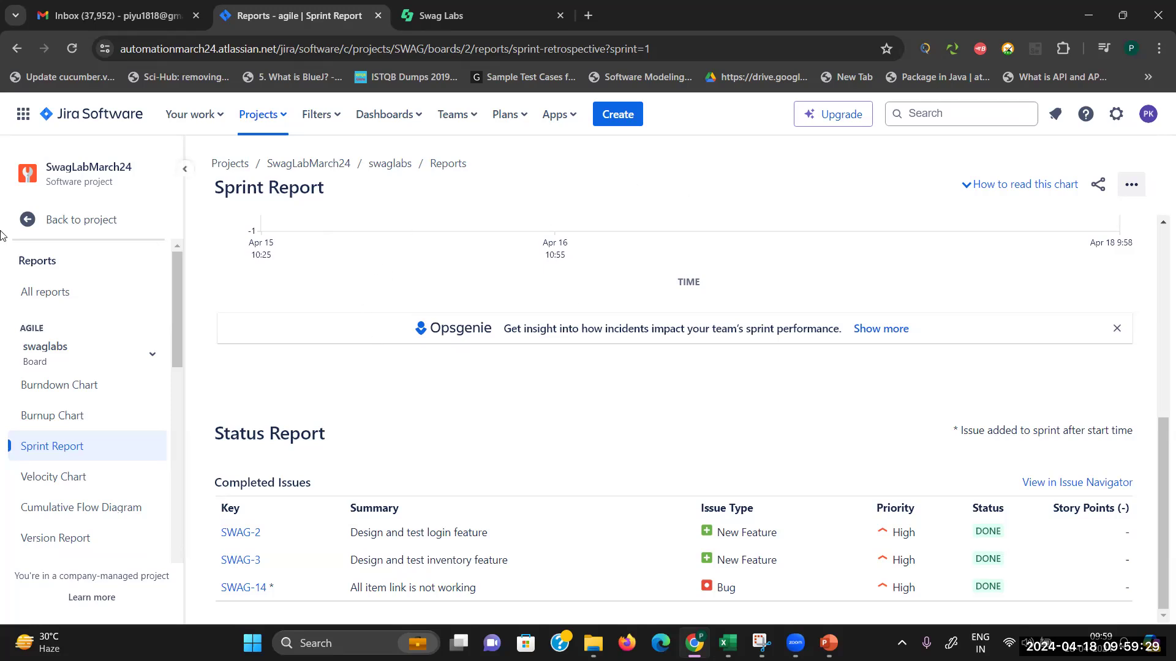
Step: Return to the project, check the Backlog and empty Active sprints board, then open Zephyr Squad
click(61, 219)
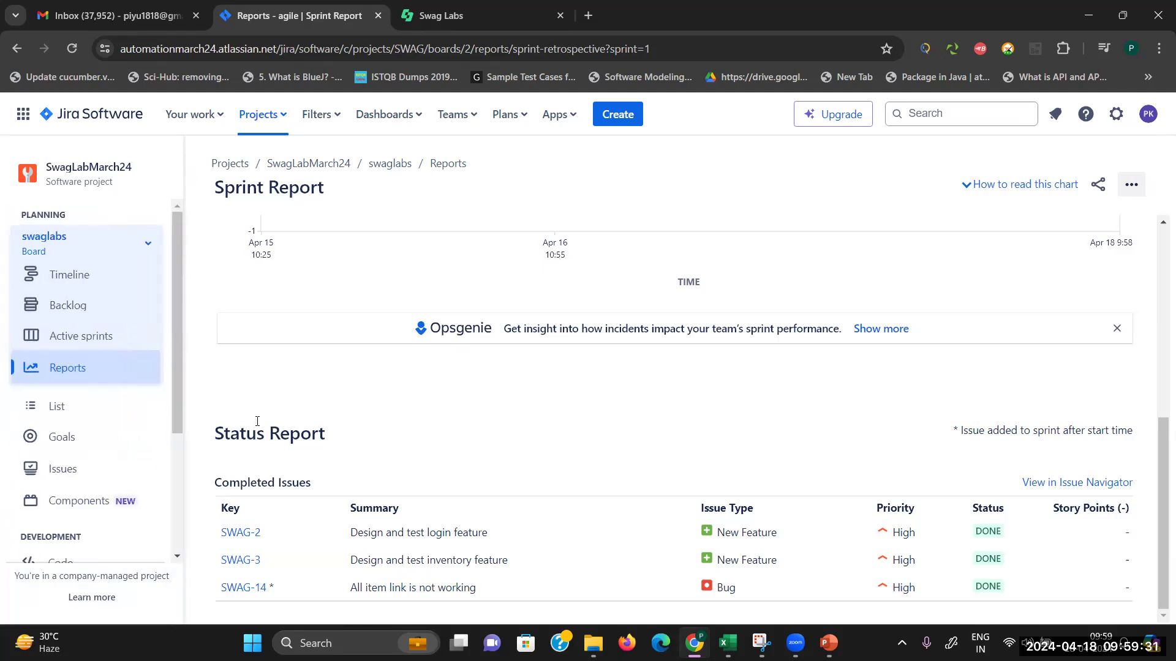
click(79, 305)
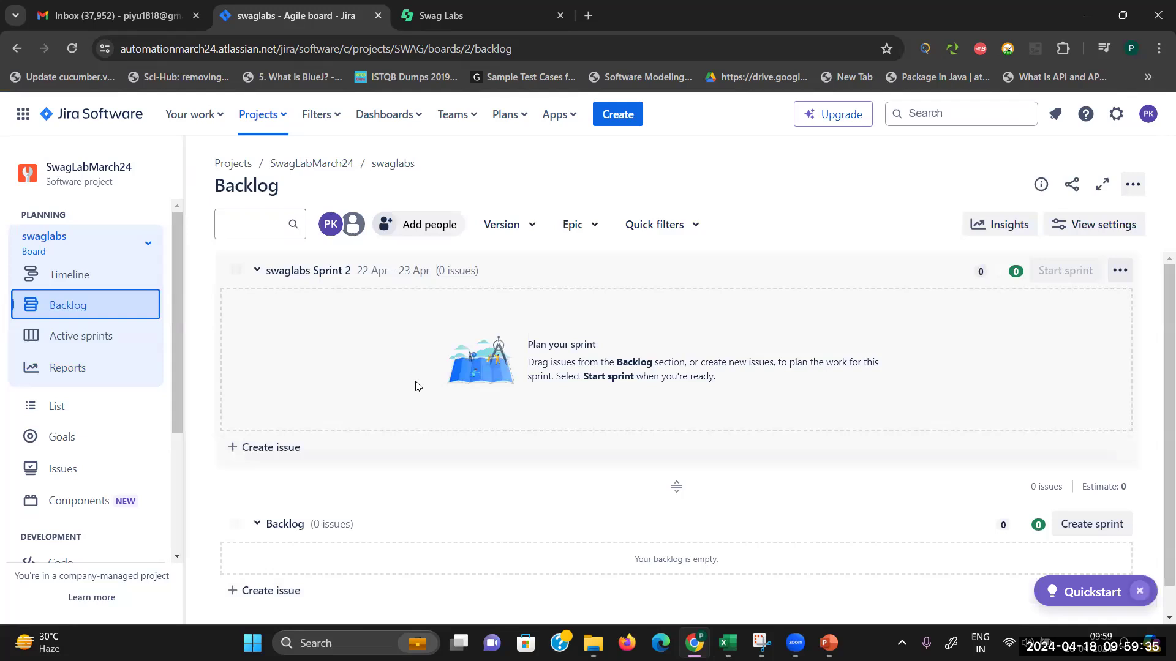
click(73, 336)
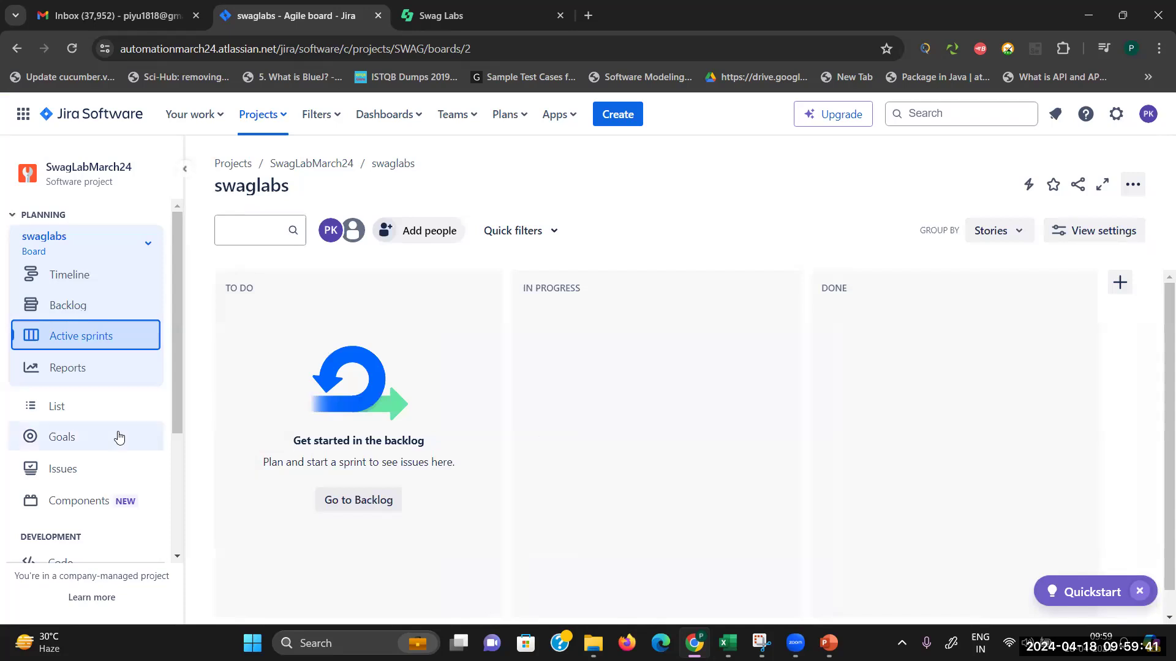
drag(176, 425, 185, 547)
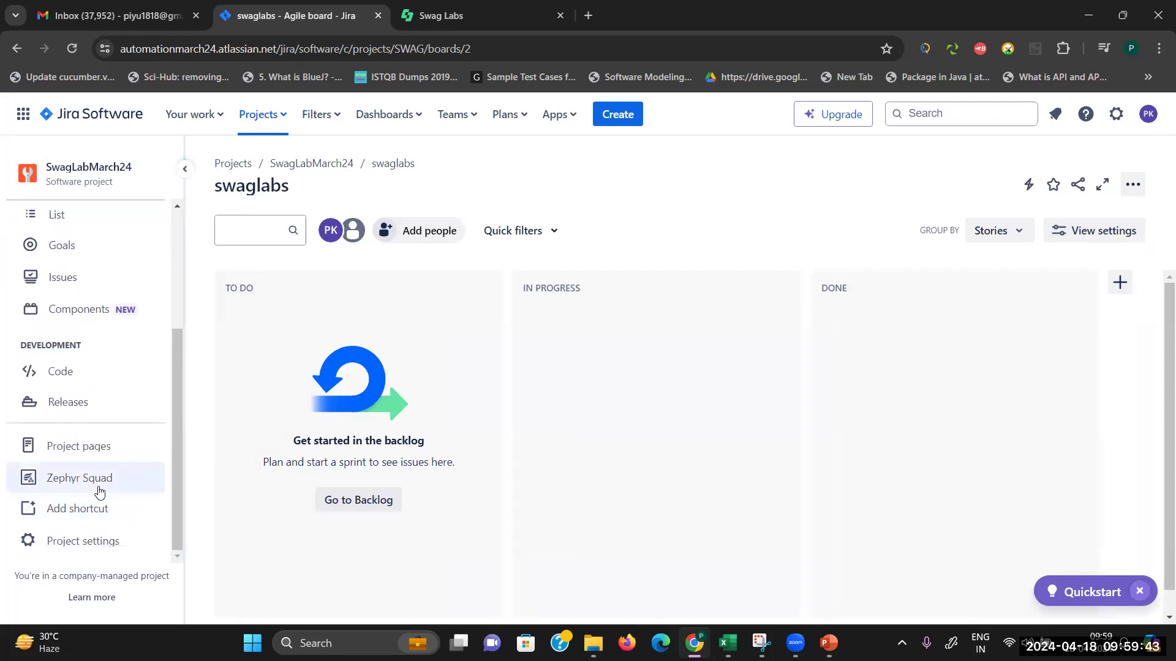
click(74, 477)
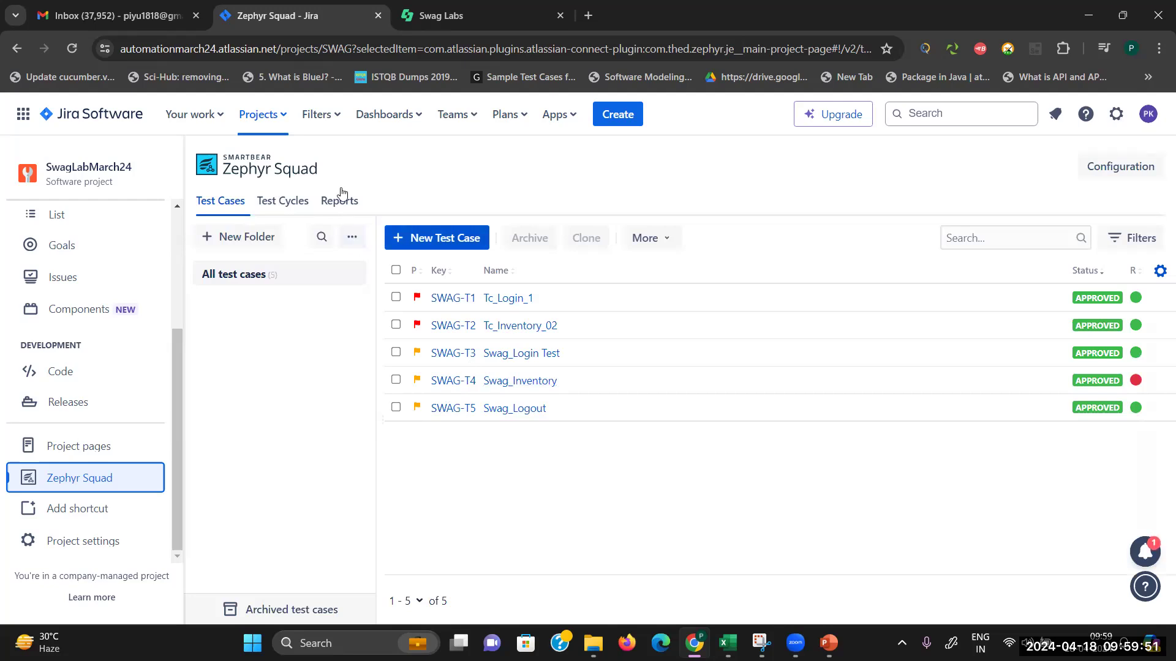
Step: Open Zephyr Squad Reports and choose Test execution results (detailed)
click(341, 207)
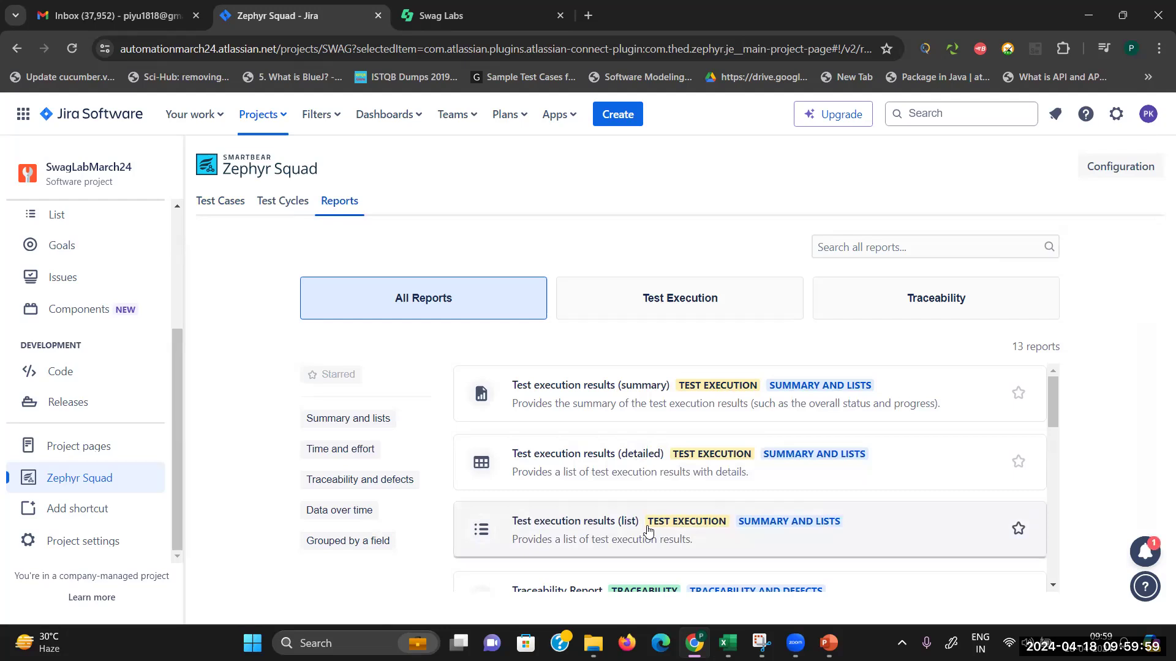
click(708, 453)
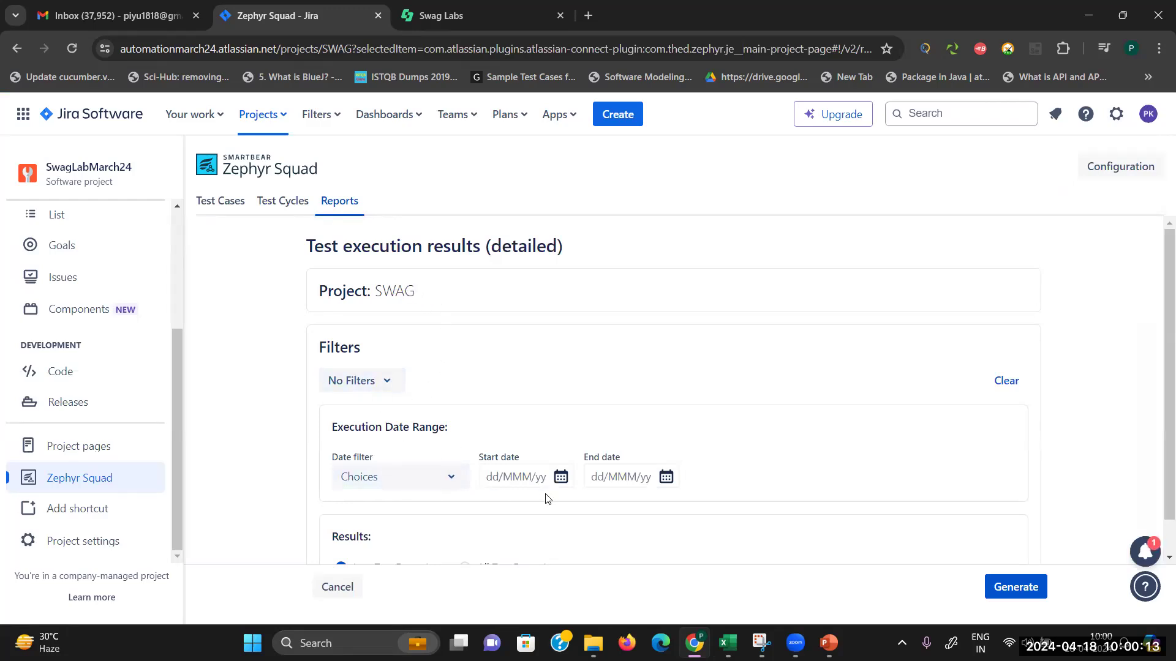
Step: Set start and end dates to 18 Apr 2024, include All Test Executions, and generate the report
scroll(1159, 429, down, 1)
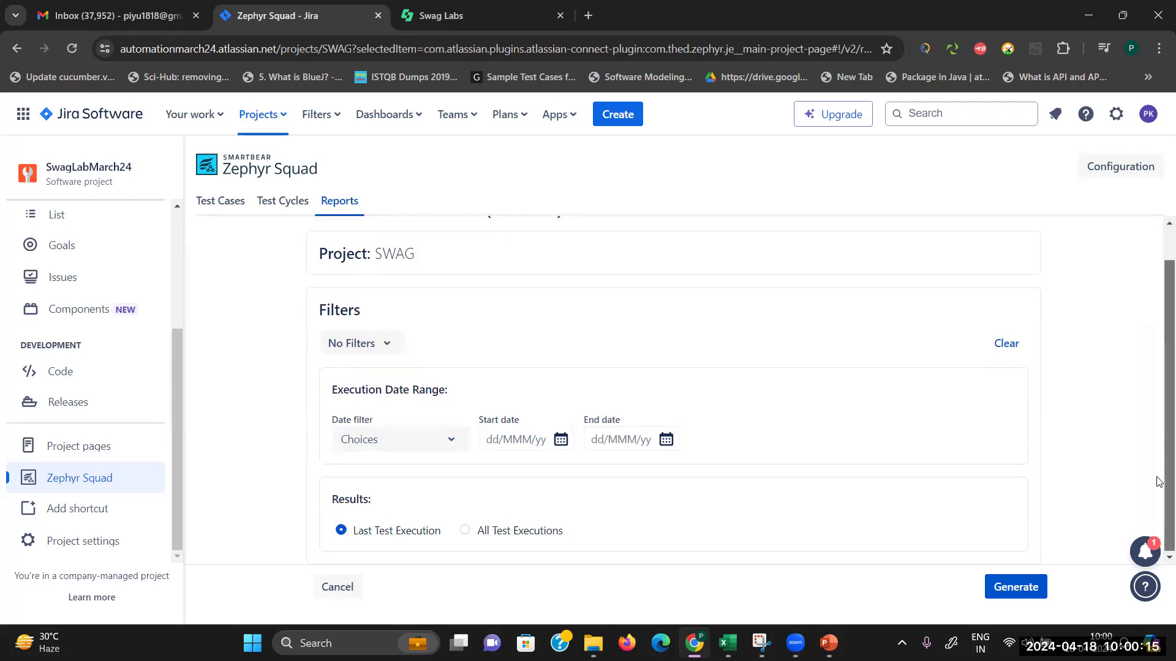
click(559, 441)
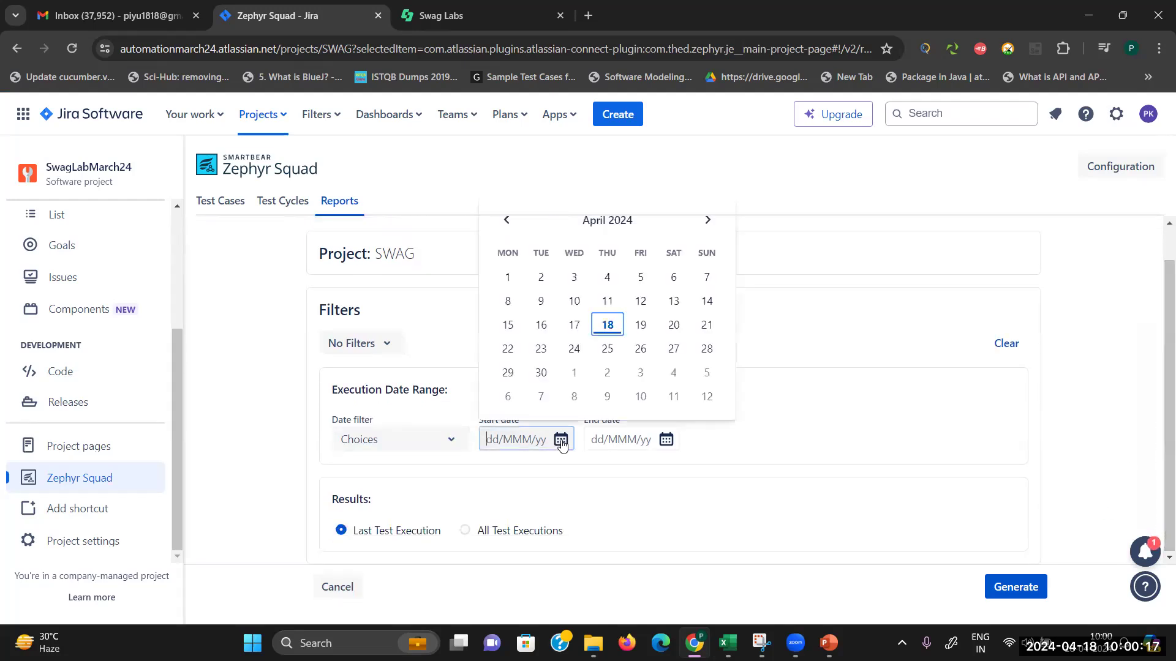
click(606, 327)
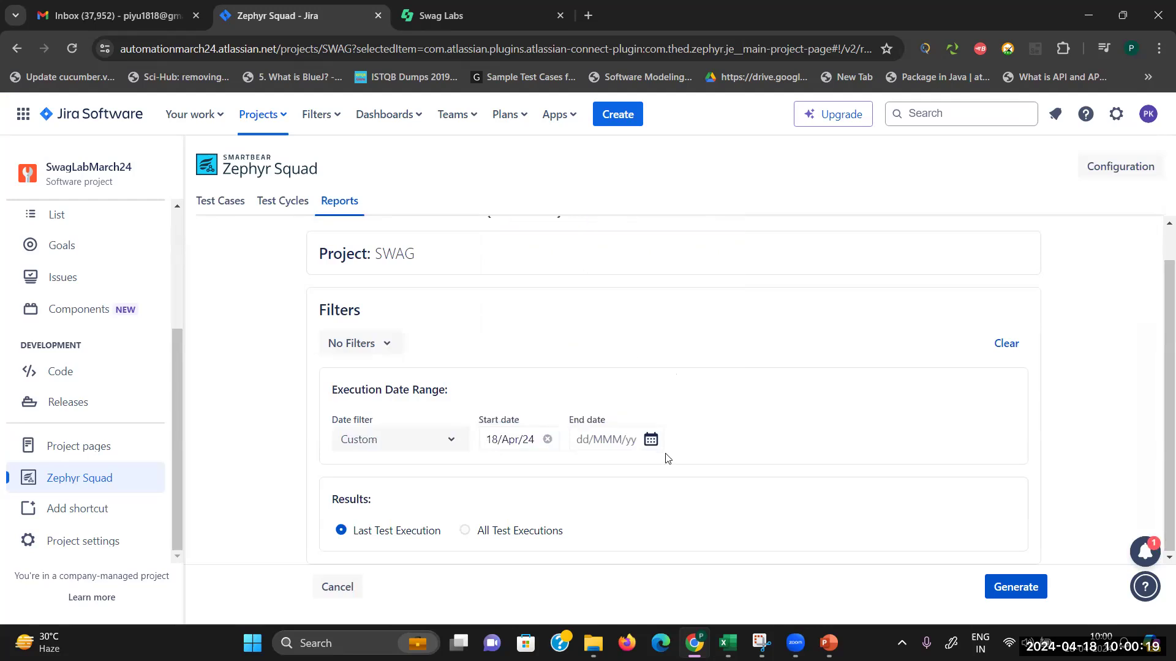
click(650, 439)
click(696, 326)
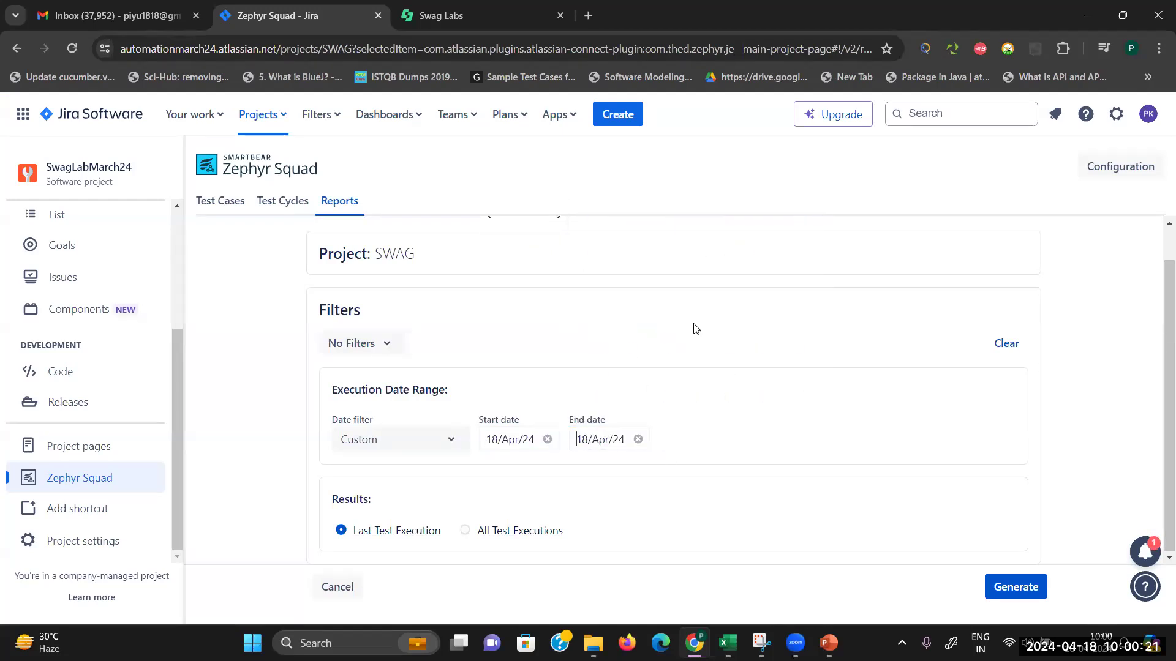
click(463, 531)
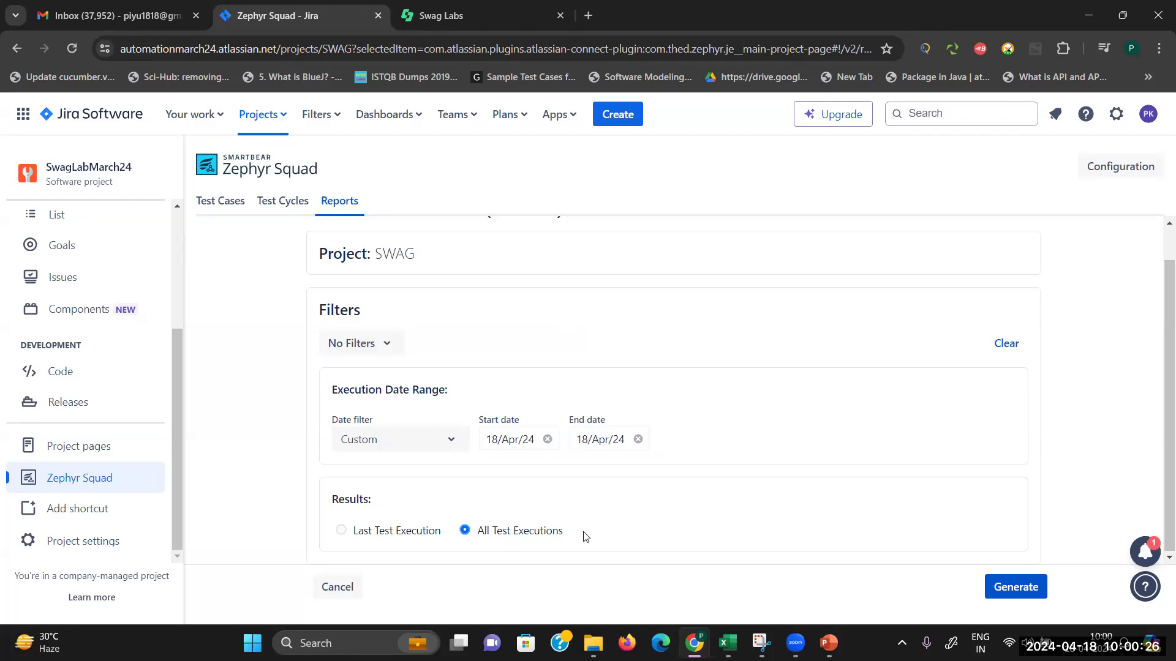
click(1015, 588)
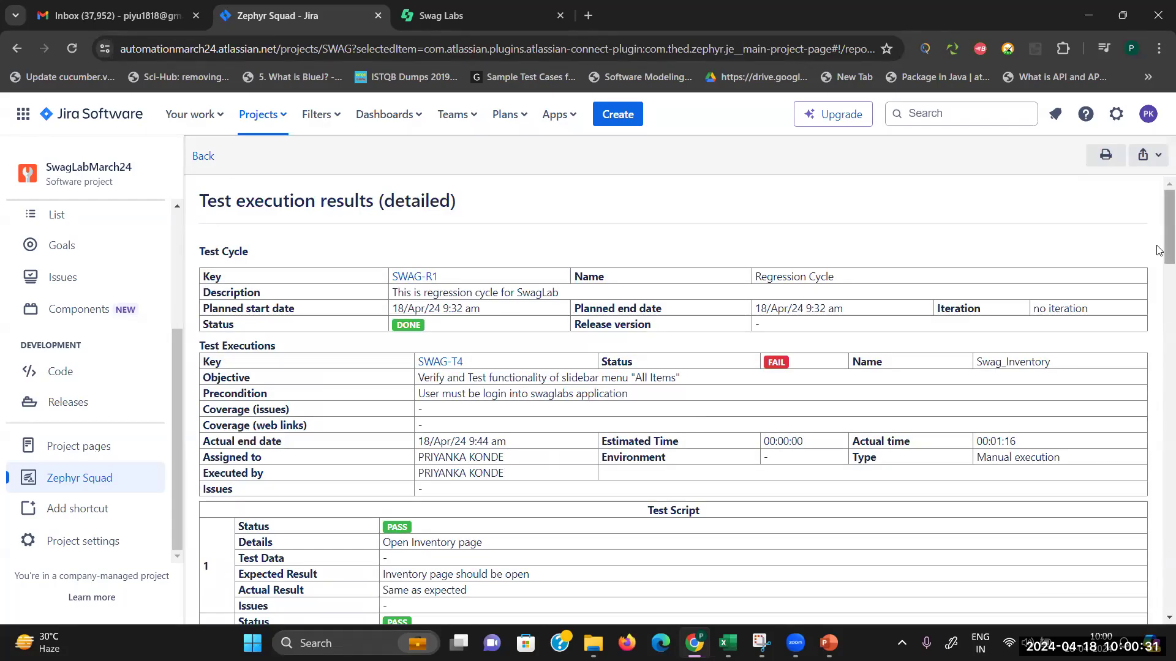
Step: Scroll through the SWAG-R1 results showing SWAG-T4 failed, then open the account menu
drag(1159, 239, 1147, 214)
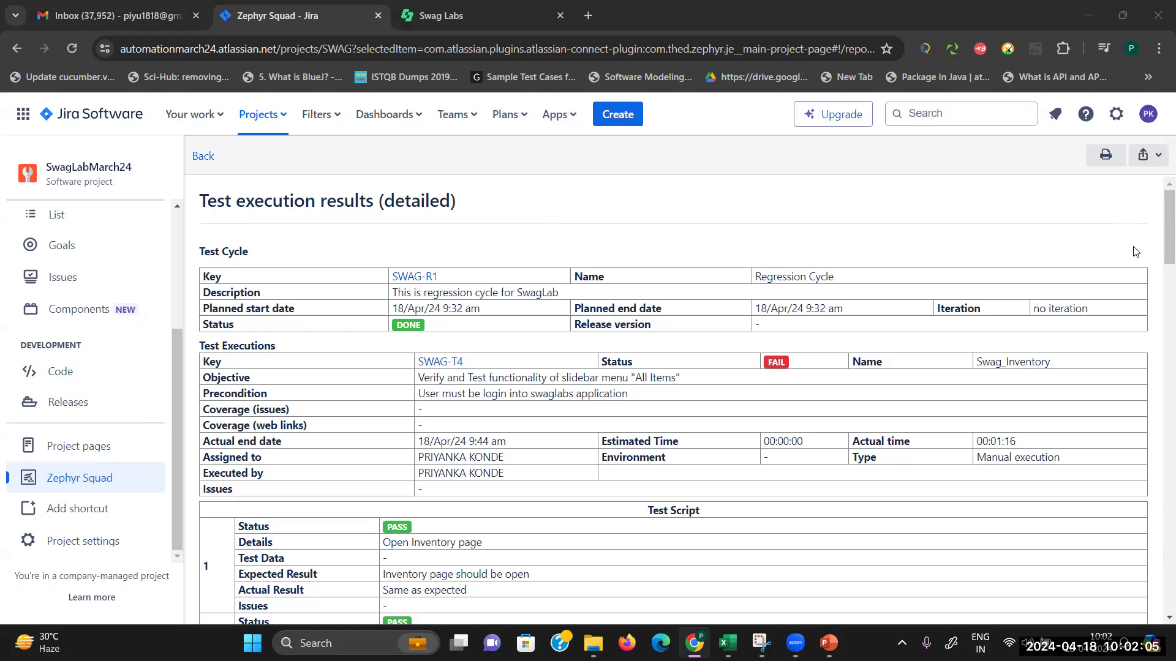
click(1148, 116)
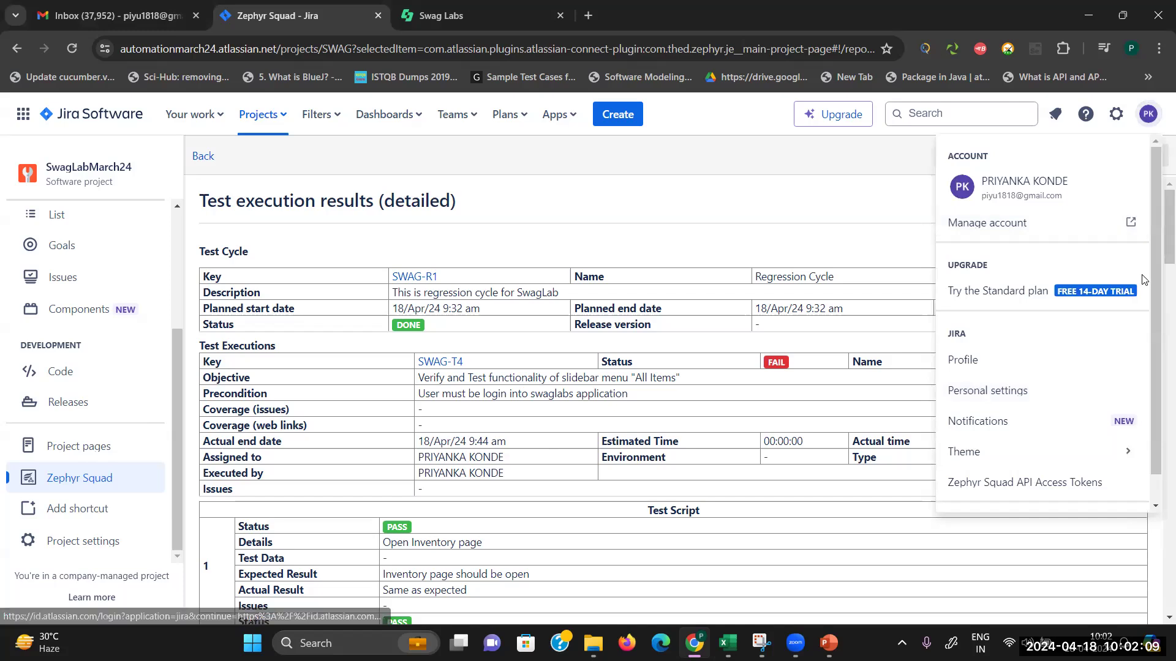
Step: Log out of the Atlassian account and return to the Swag Labs login tab
scroll(1157, 384, down, 1)
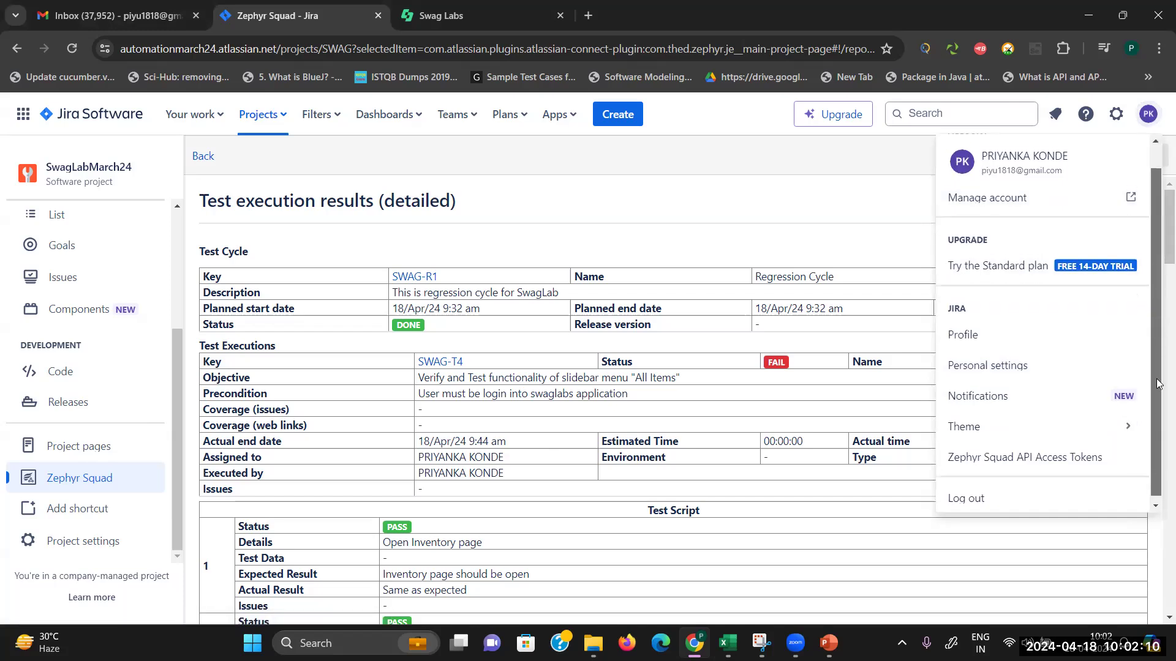
click(984, 496)
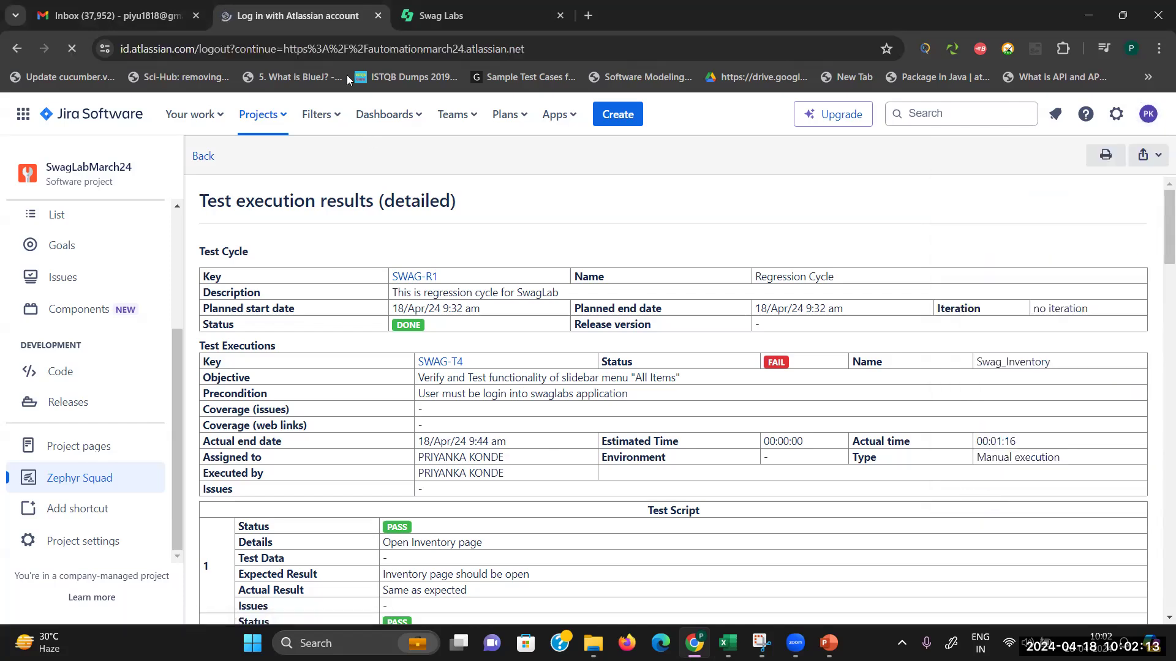
click(467, 12)
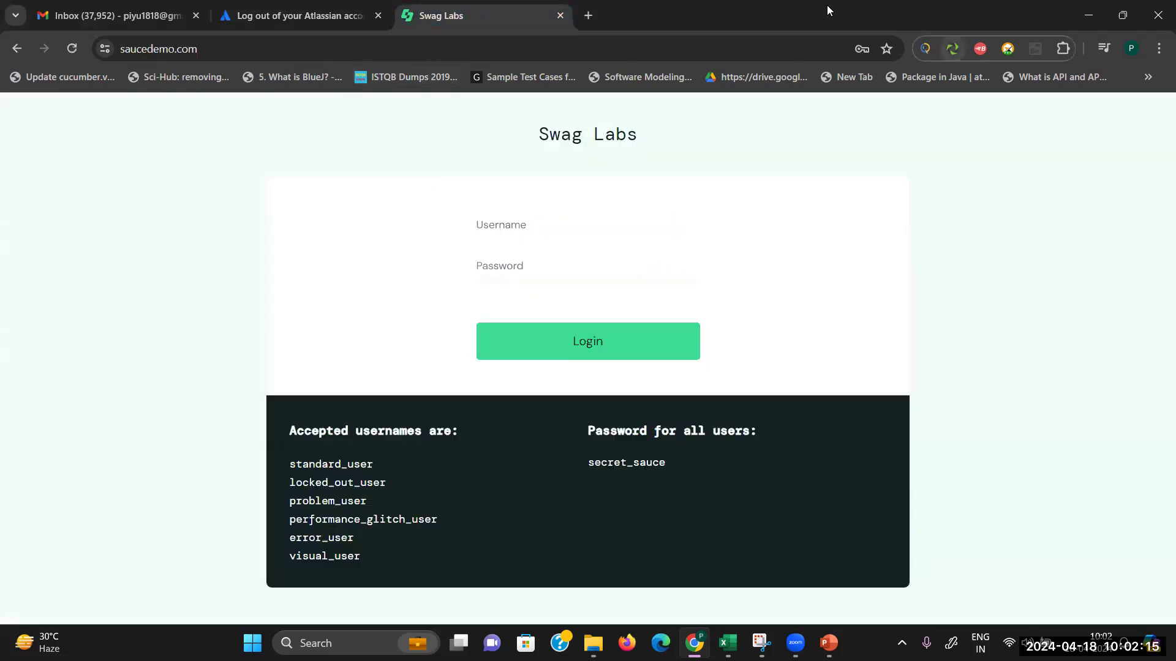
Step: Exit the Defect Management slideshow, which is behind the browser, and close the presentation
click(1088, 15)
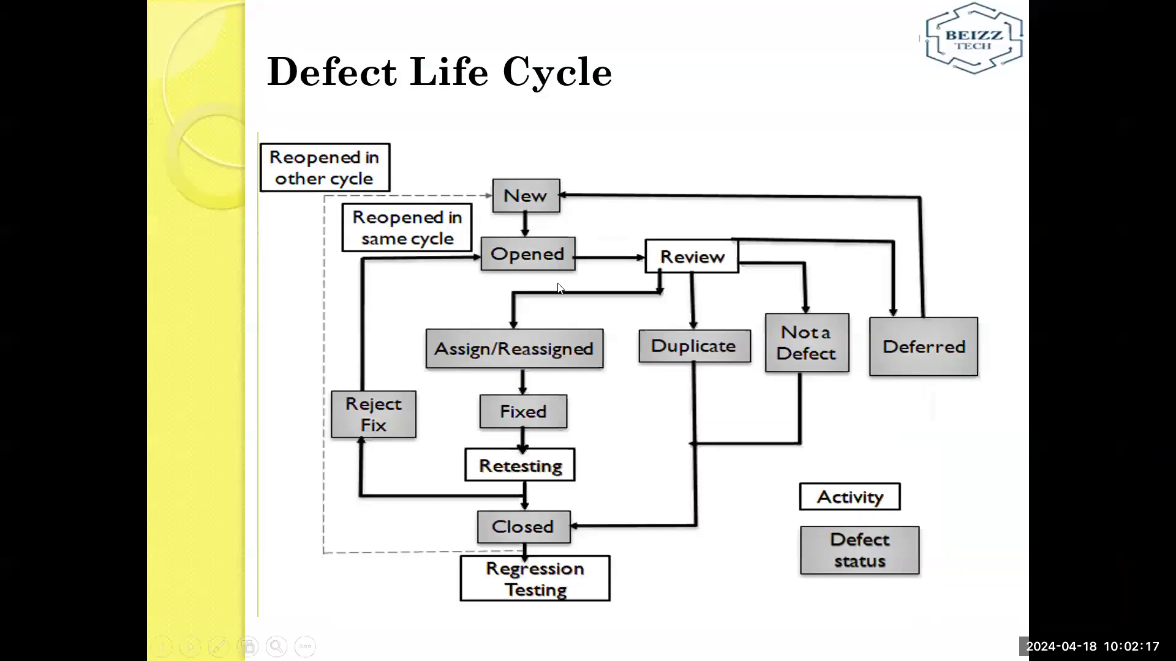
key(Escape)
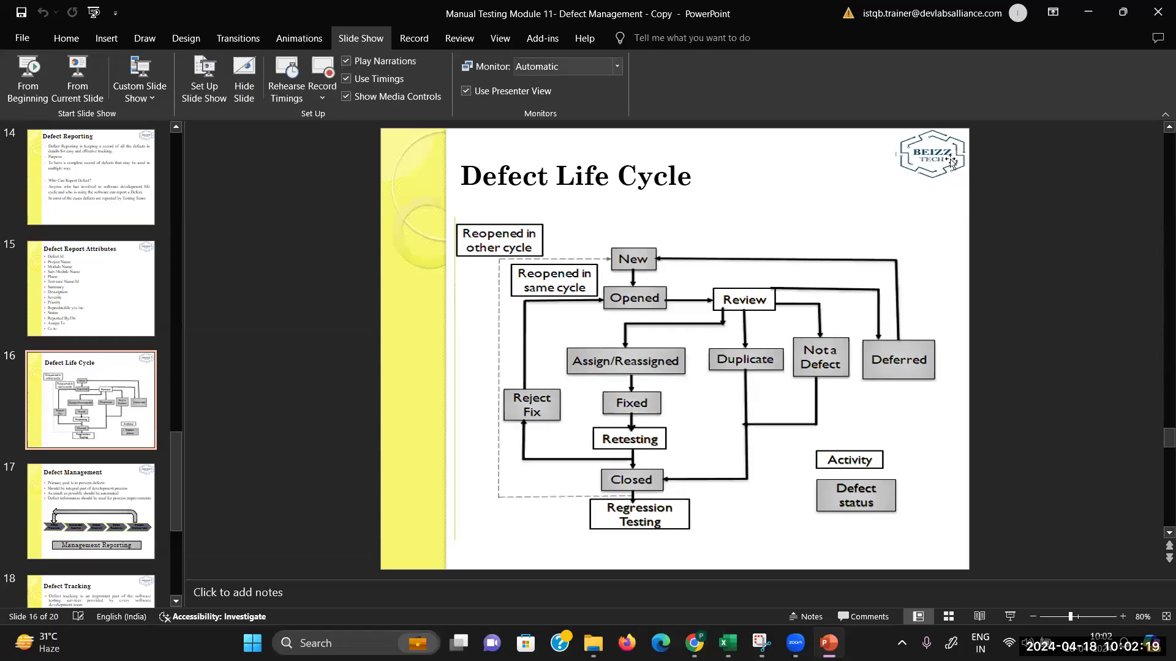
click(1158, 7)
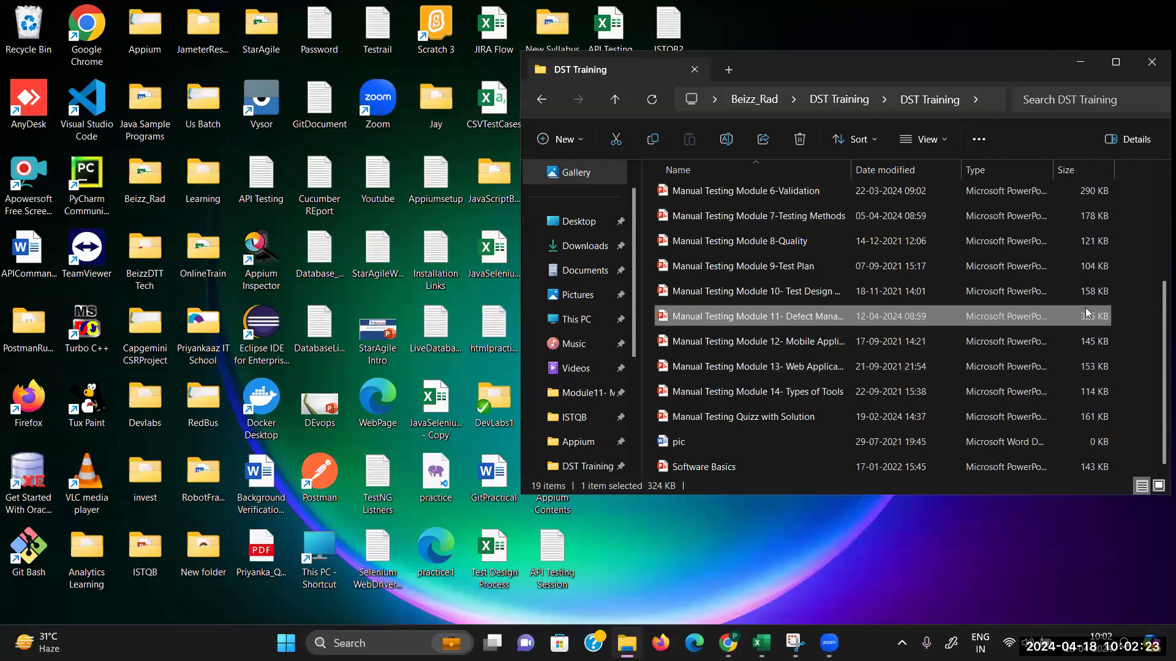
Step: Maximize the DST Training folder window so all 19 training files are listed
click(1125, 66)
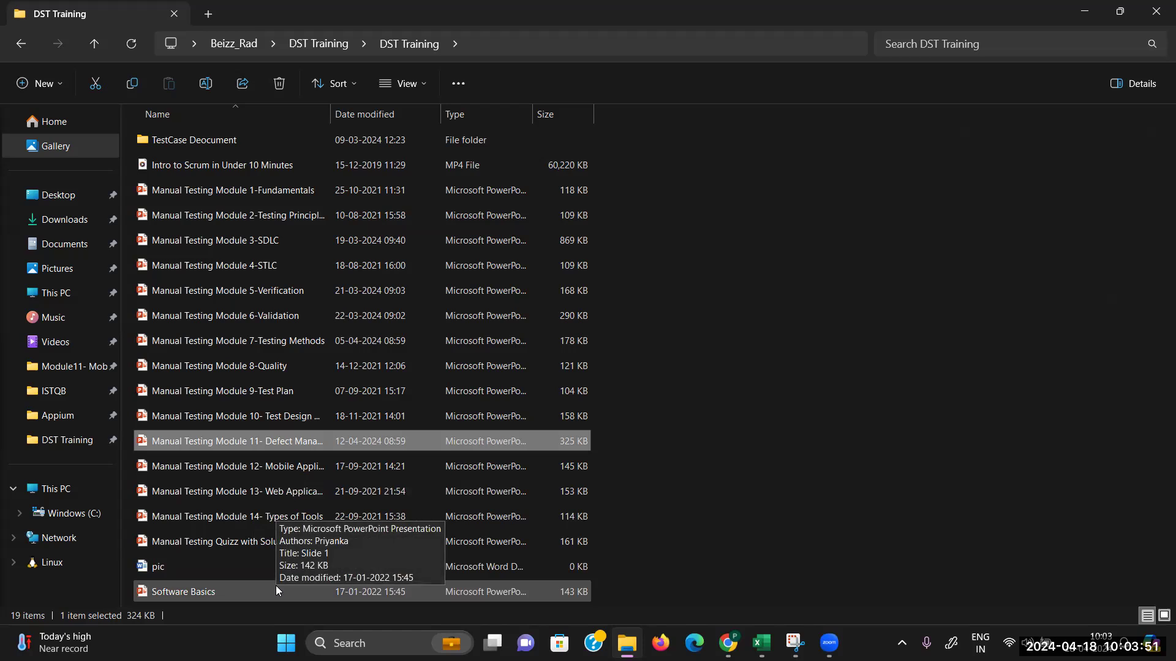
Step: Open the Module 12 Mobile Application Testing presentation and dismiss the microphone and Camtasia pop-ups
double_click(241, 469)
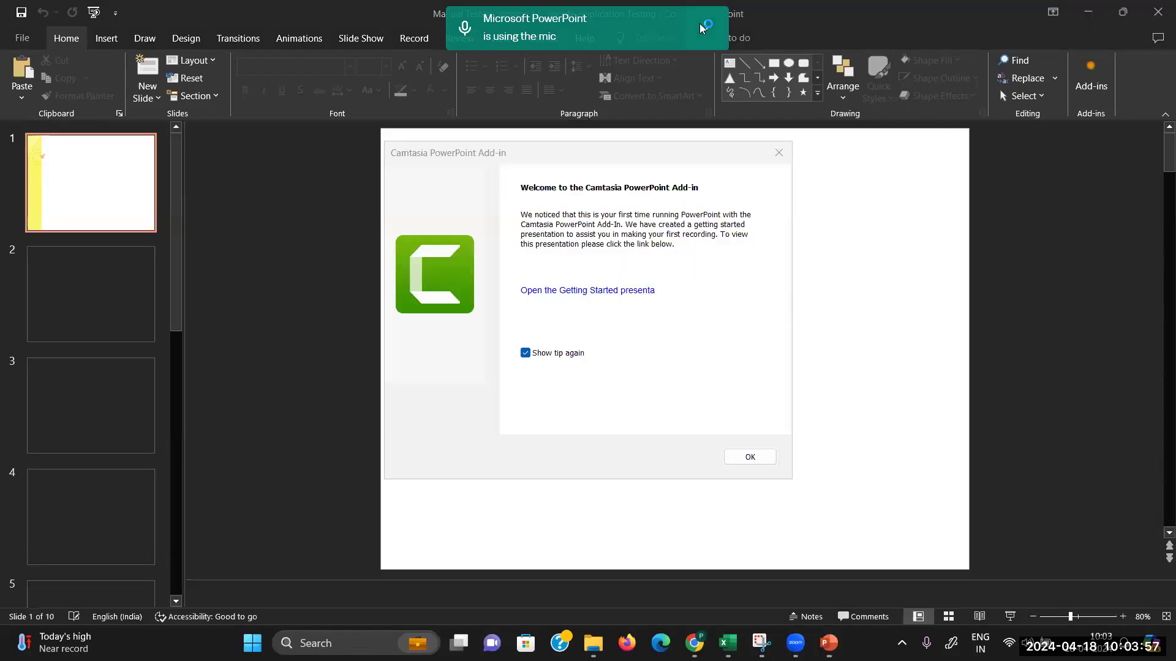
click(705, 28)
click(619, 76)
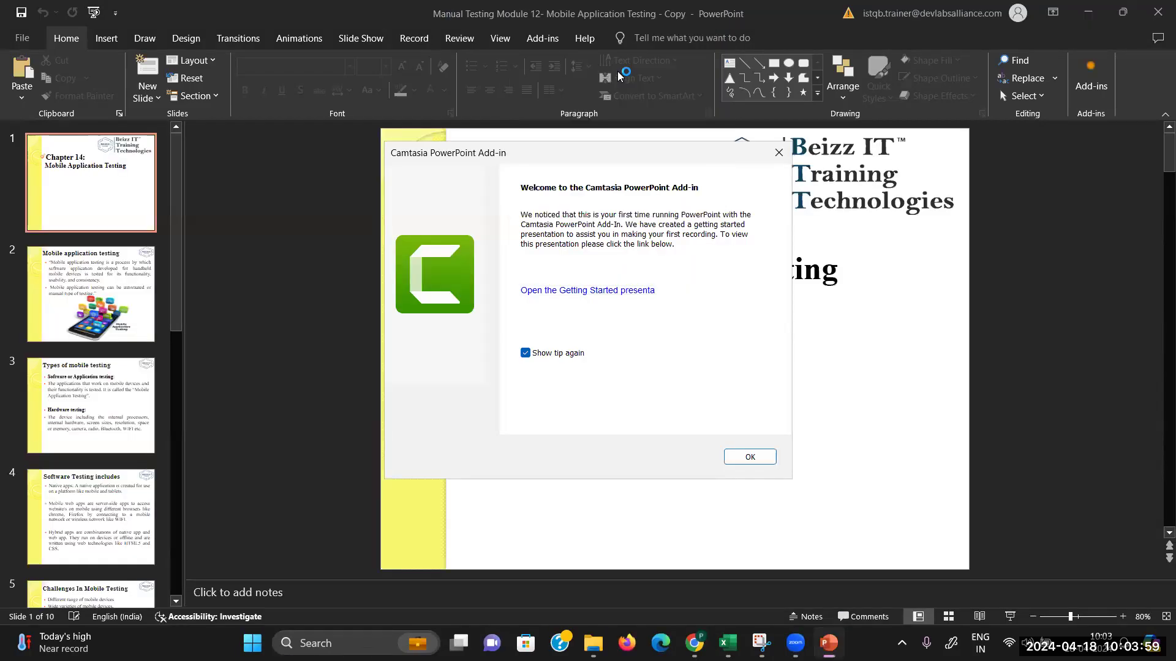
click(779, 153)
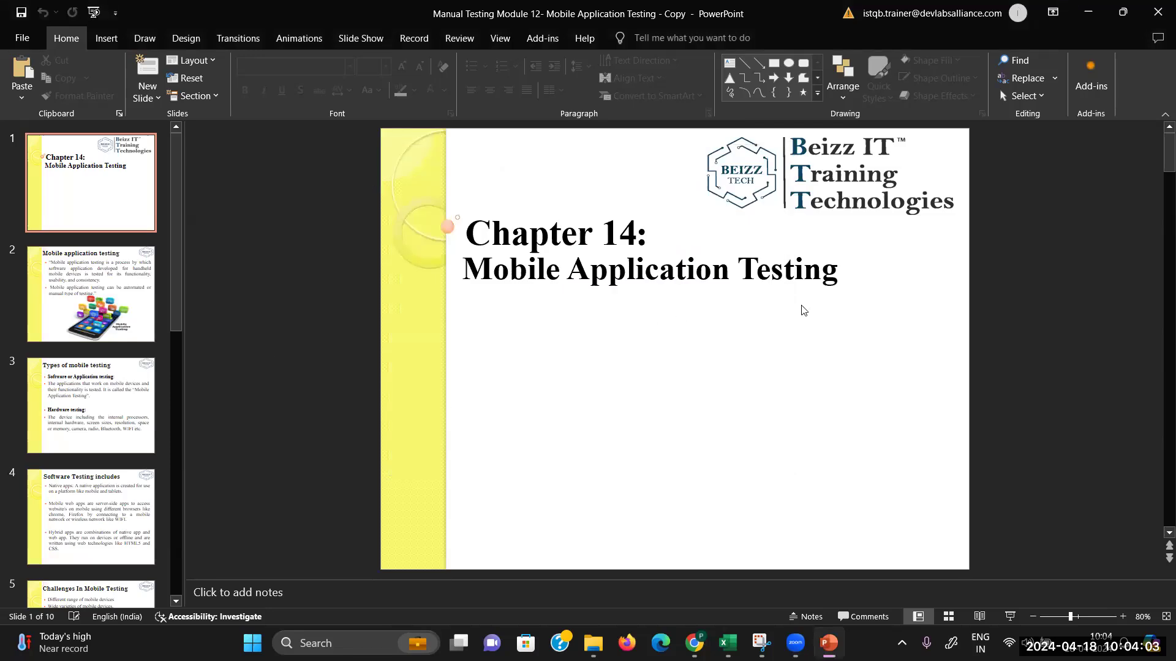
Step: Present the slideshow from the beginning and advance to the Mobile application testing slide
click(362, 37)
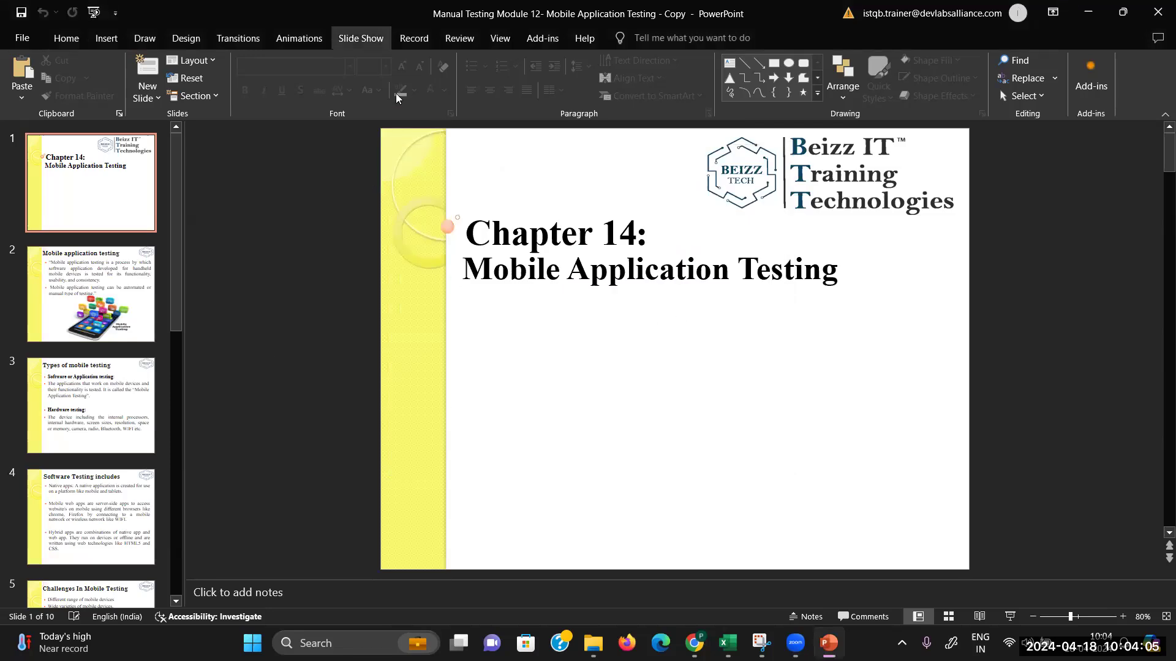
click(79, 93)
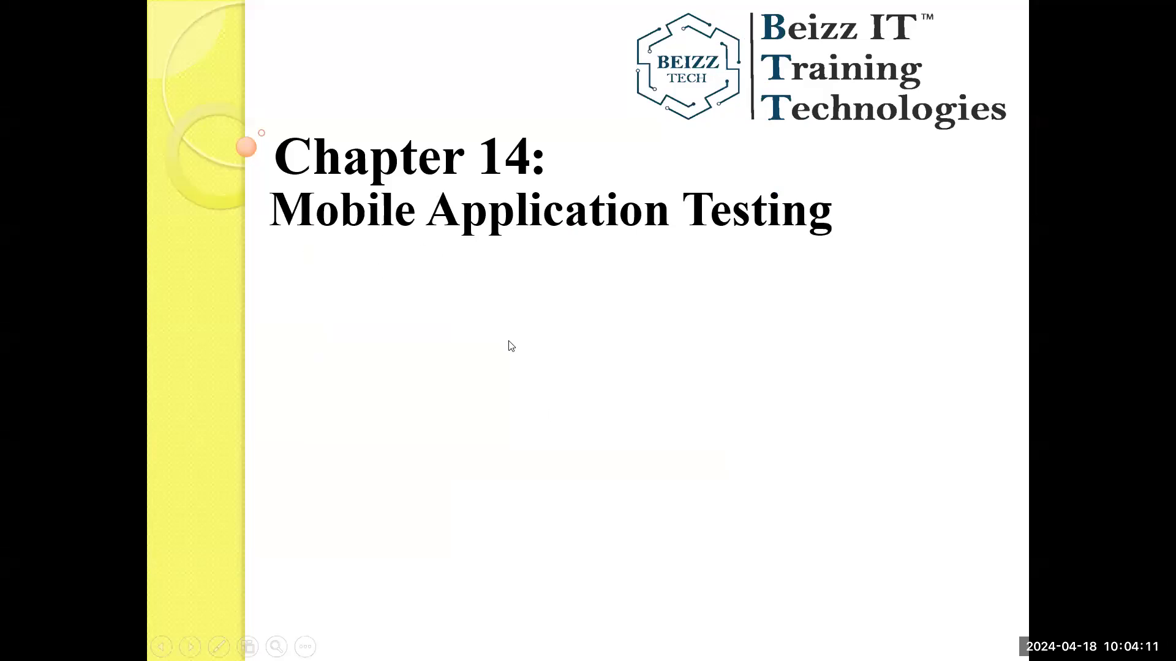
click(511, 347)
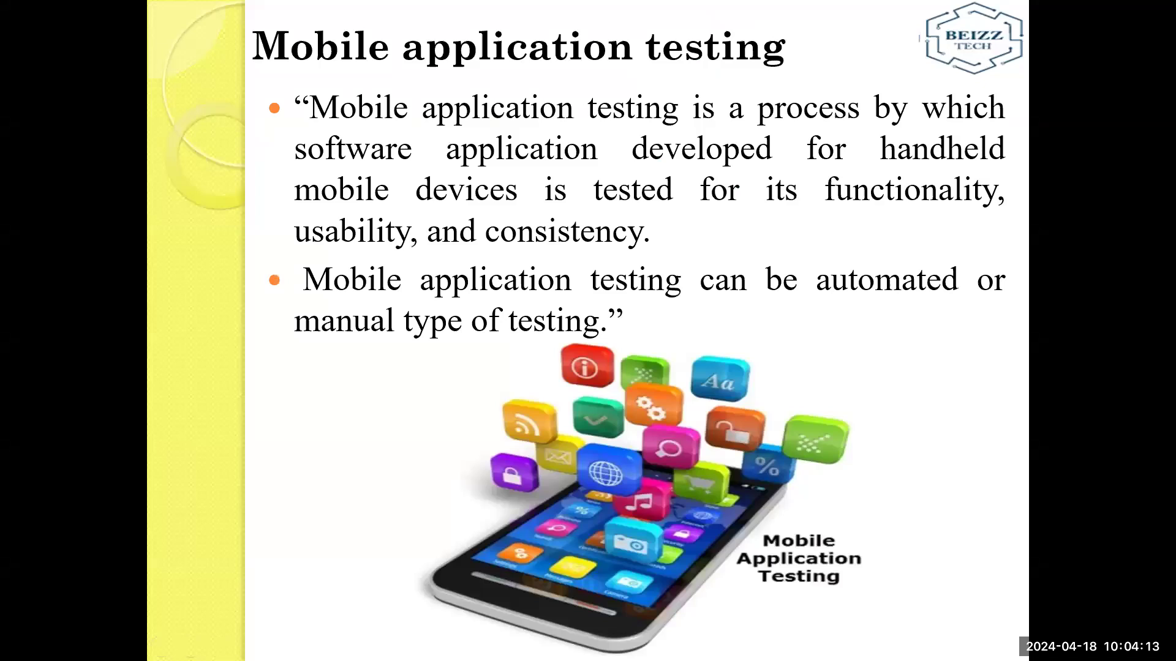
Step: Handwrite 'H/w' with the pen on the Snipping Tool canvas
key(alt+Tab)
key(alt+Tab)
key(alt+Tab)
key(alt+Tab)
key(alt+Tab)
key(alt+Tab)
key(alt+Tab)
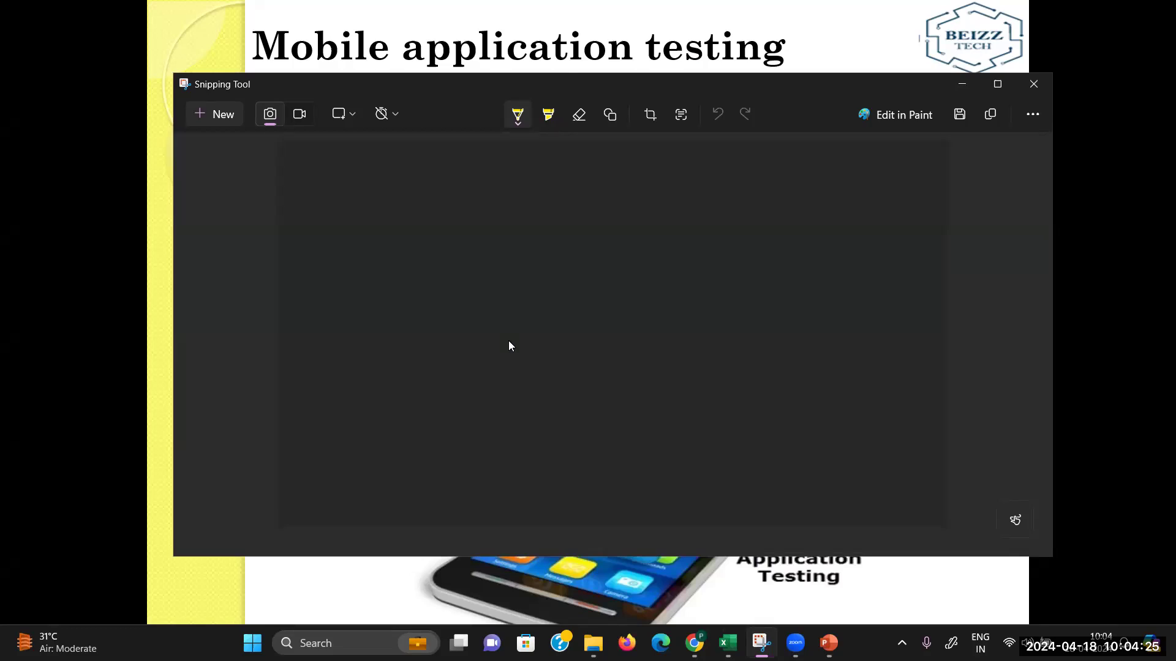
drag(392, 191, 392, 227)
drag(392, 212, 411, 212)
drag(414, 195, 412, 225)
mouse_move(423, 200)
mouse_down()
mouse_move(420, 232)
mouse_move(455, 209)
mouse_up()
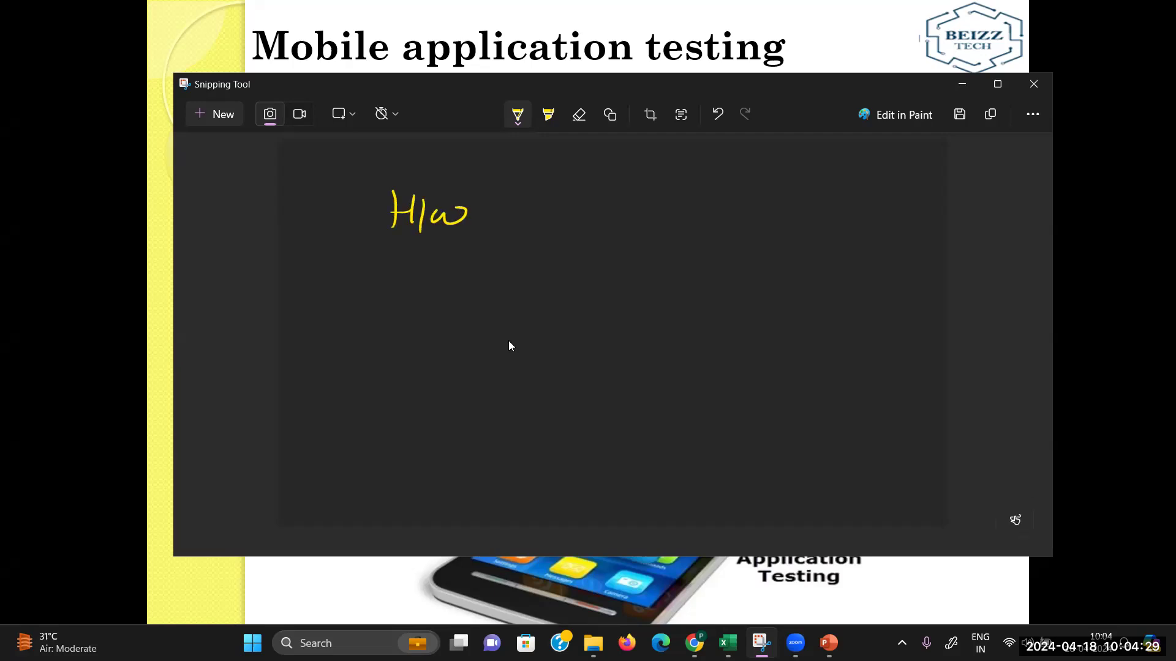